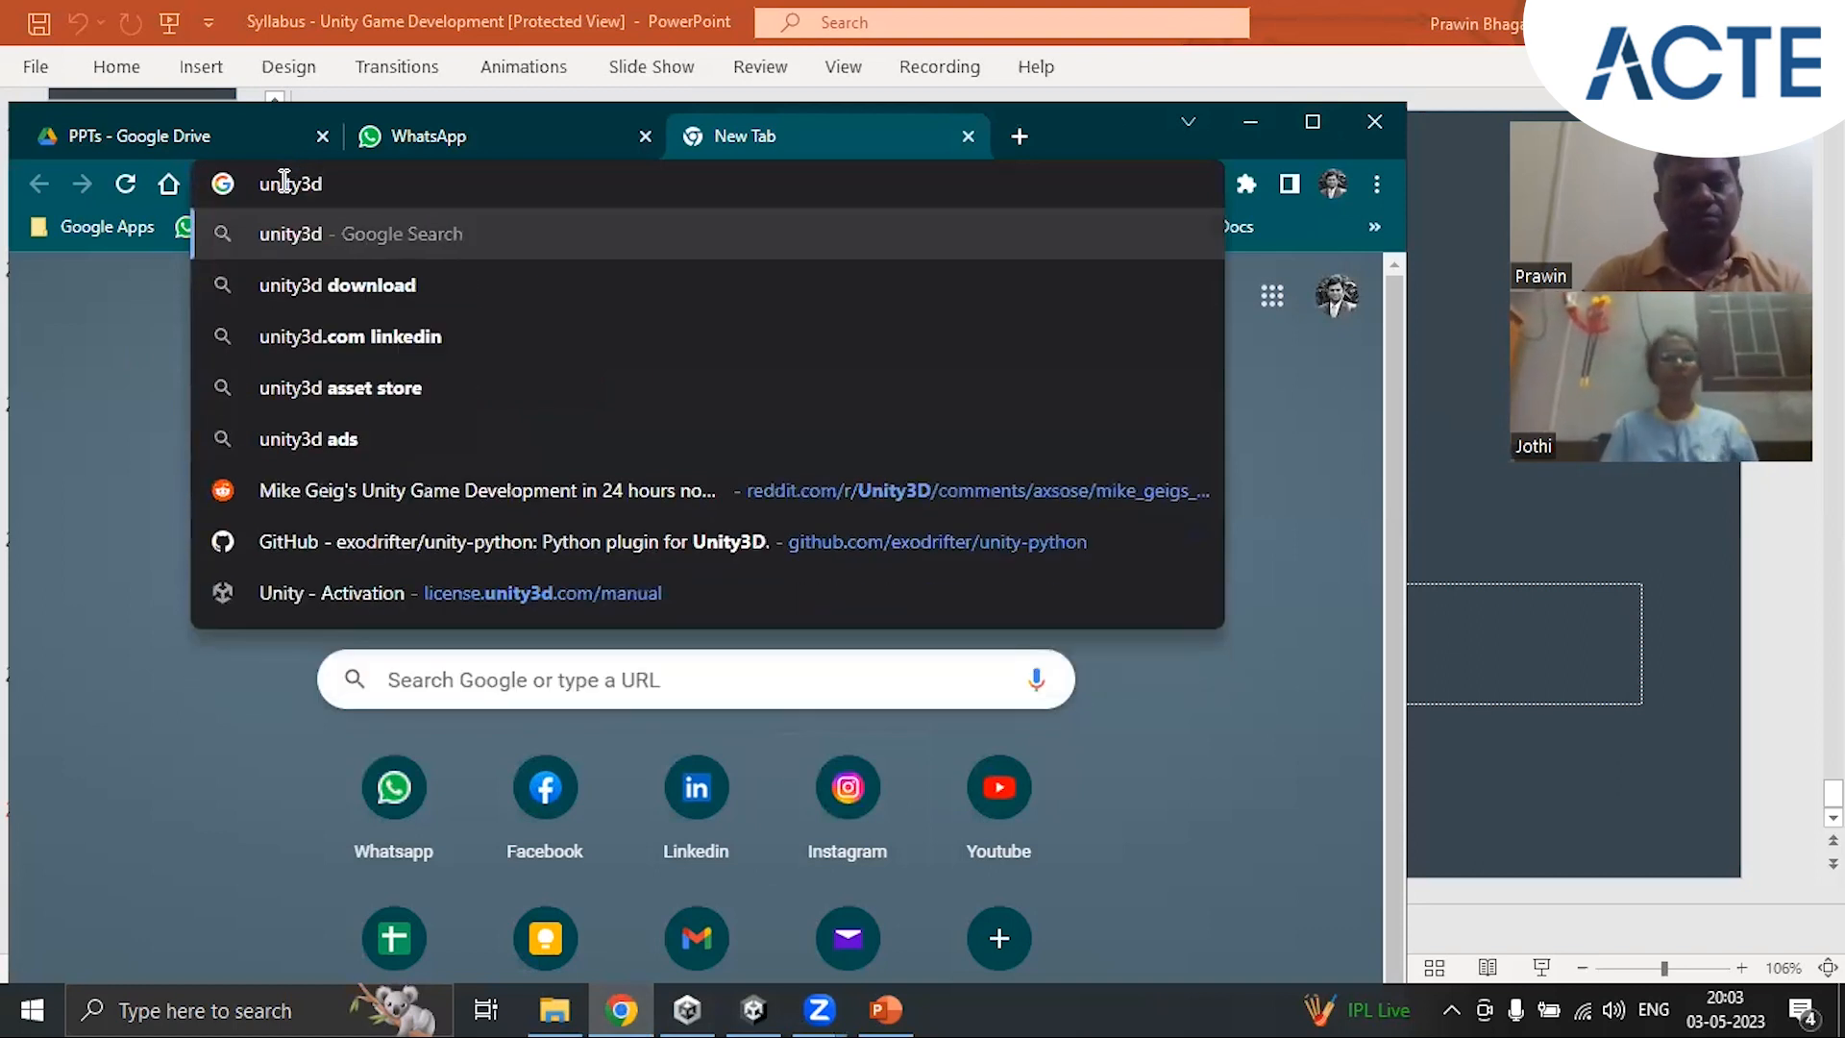
Step: Search Google for unity3d and open the Unity Real-Time Development Platform result in a new tab
key("Return")
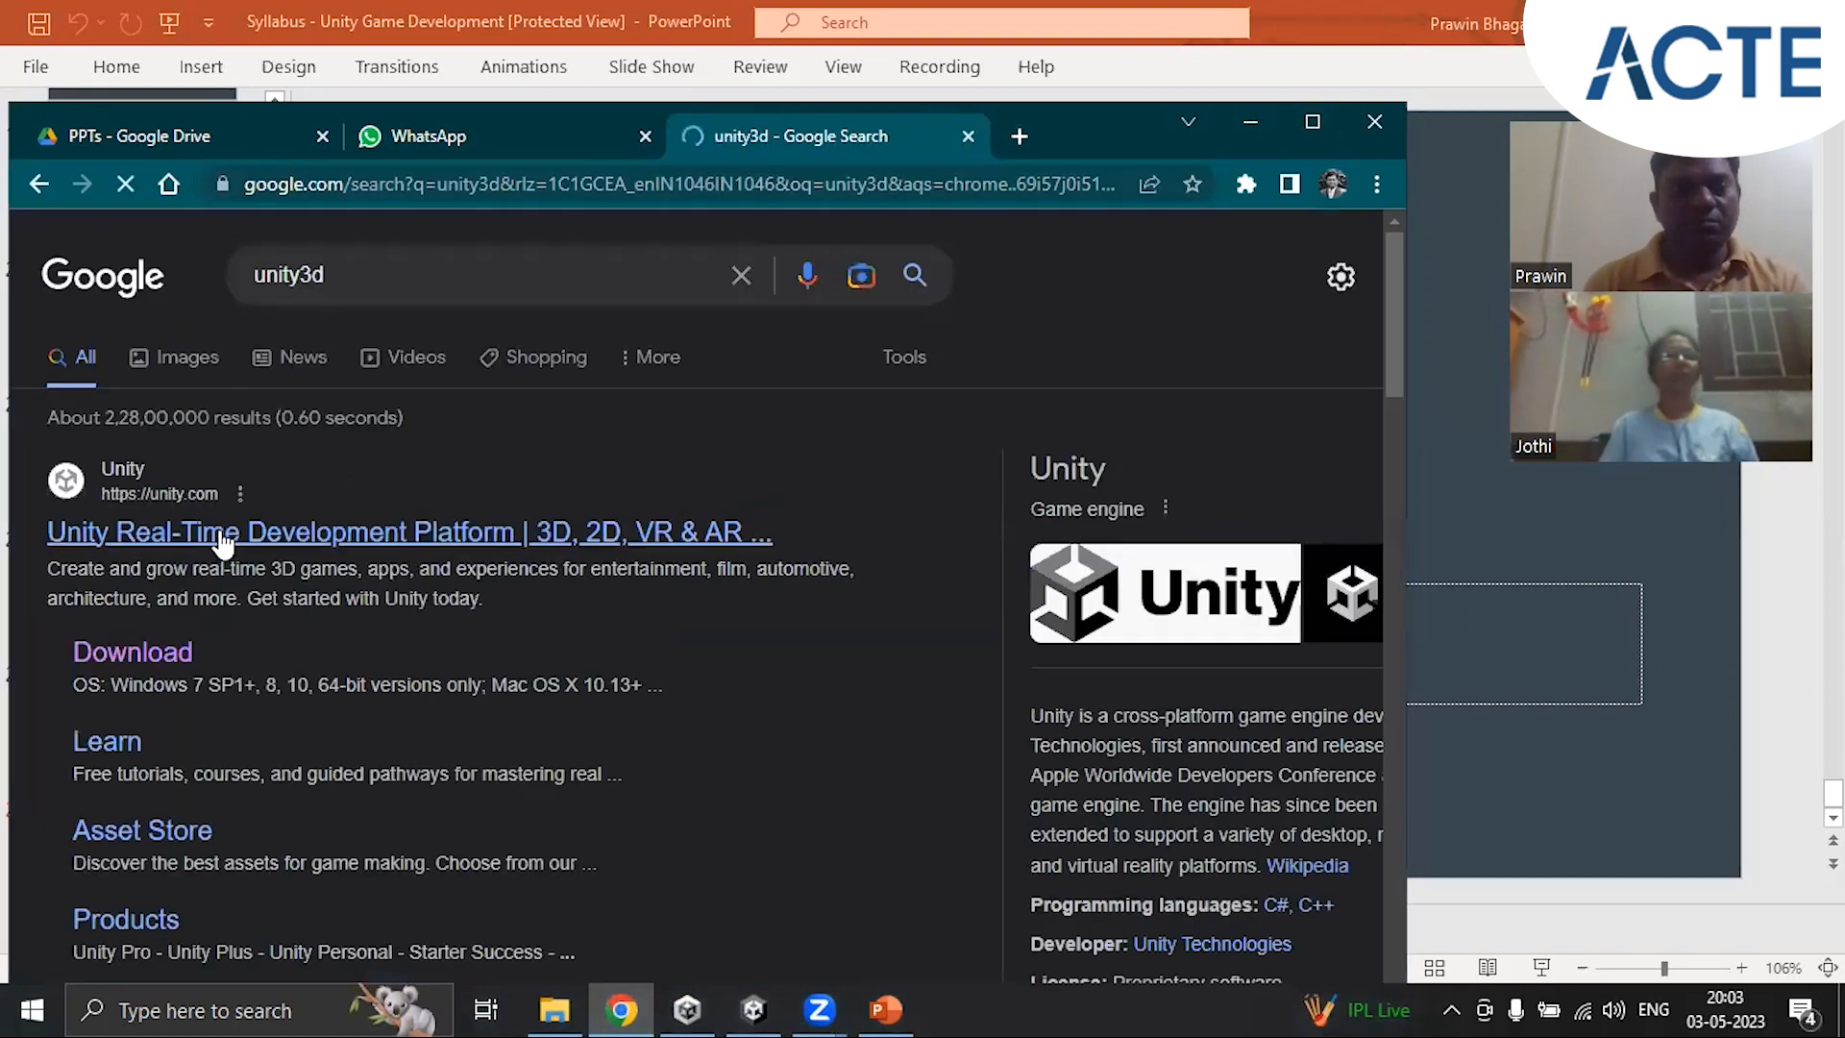
right_click(230, 534)
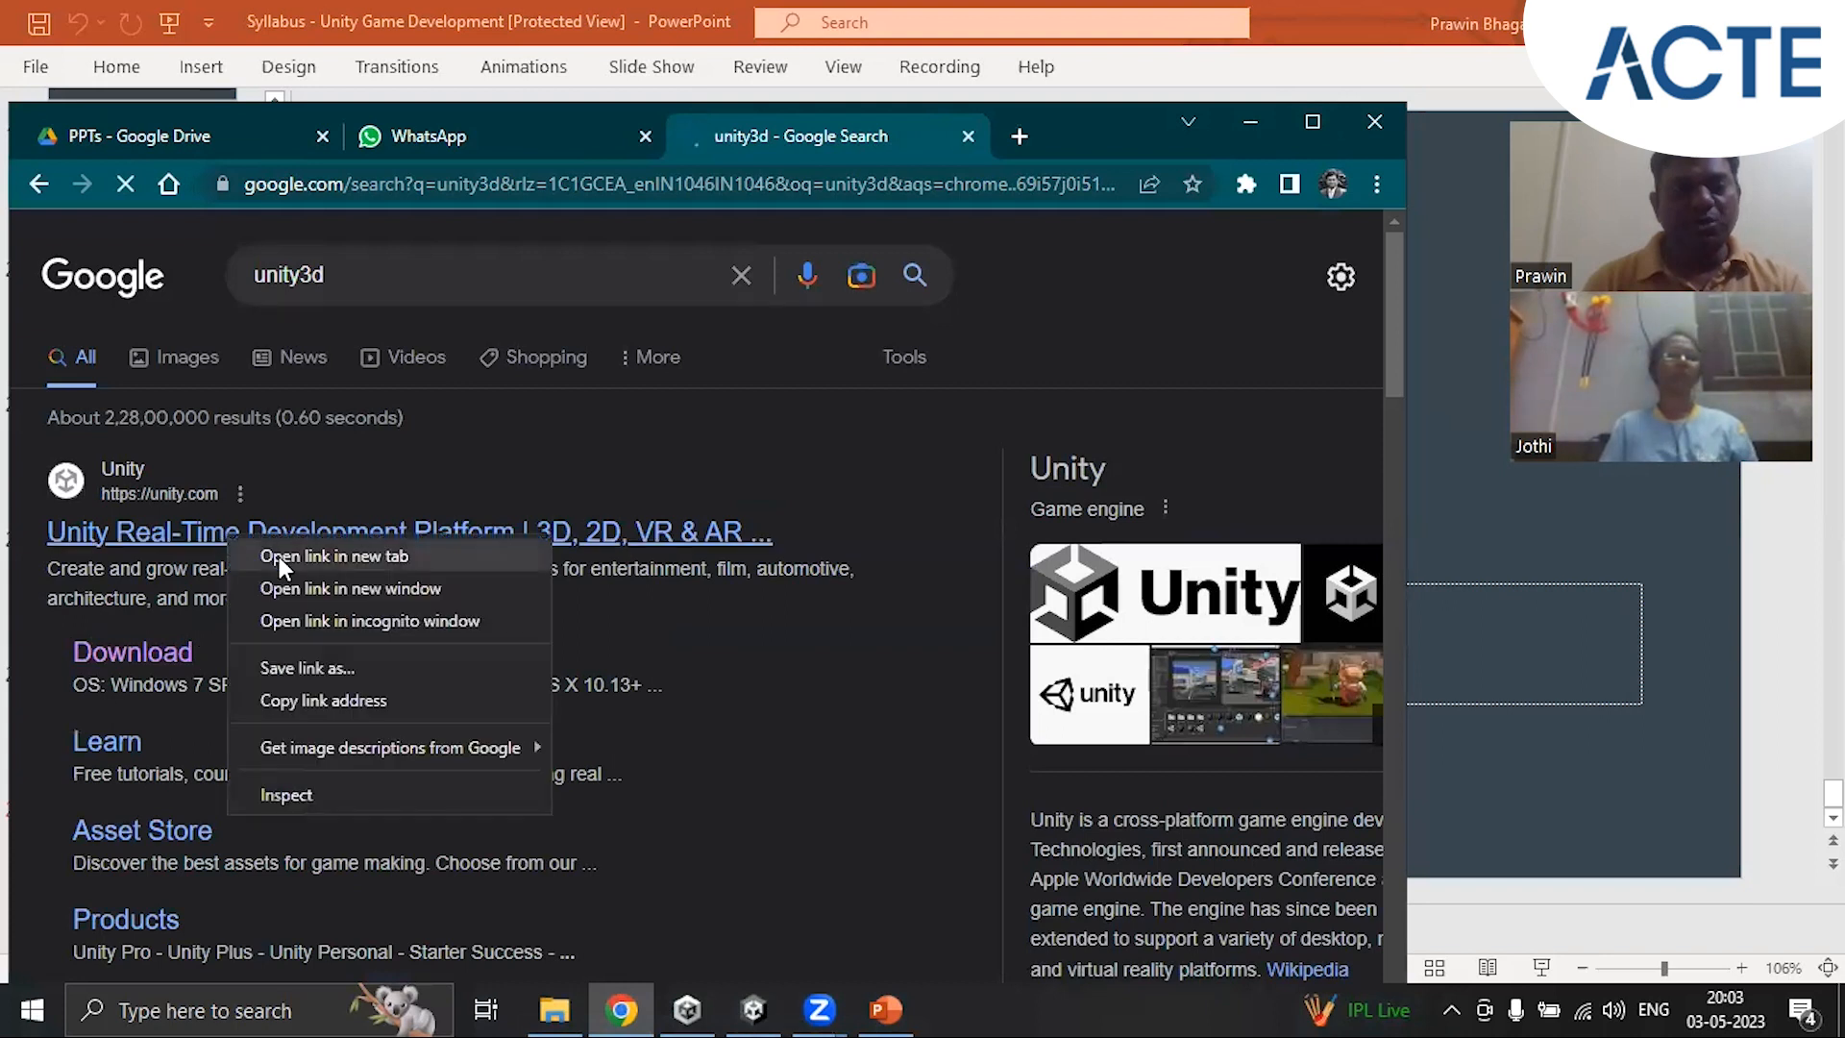
left_click(279, 556)
left_click(953, 130)
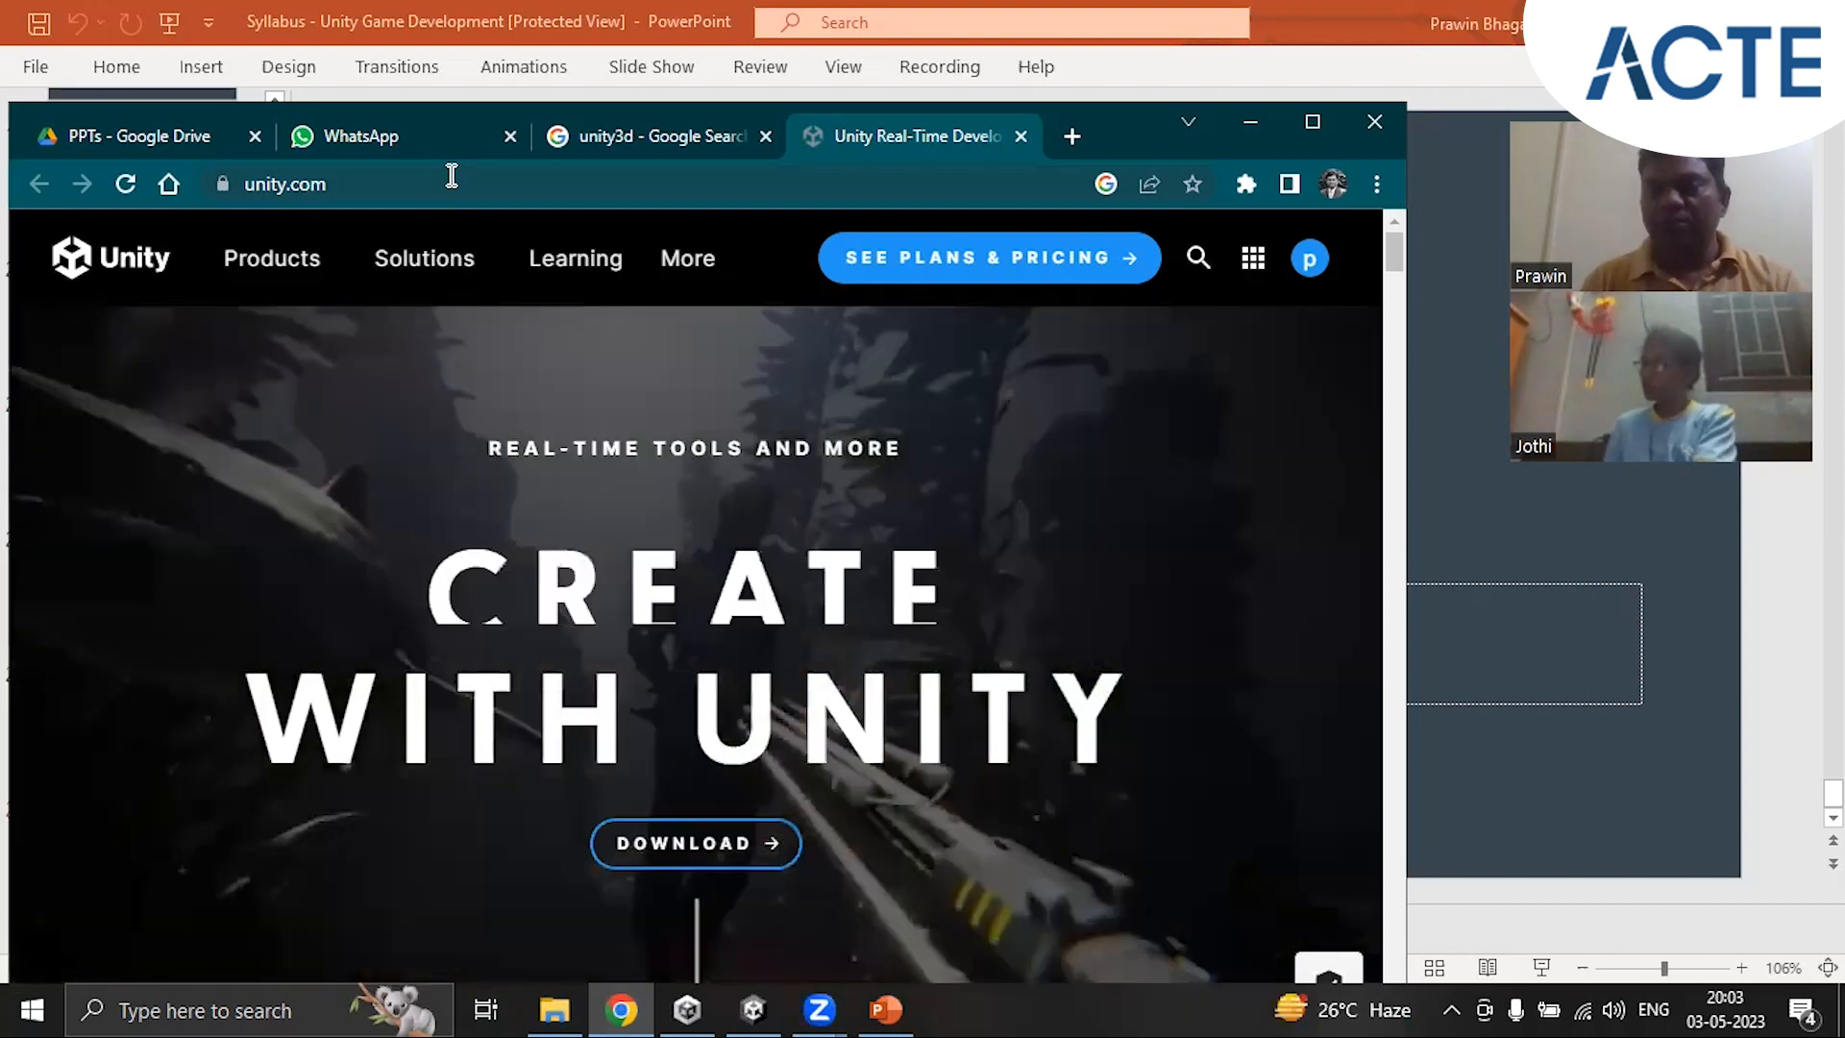
Step: Look through the unity3d search results and return to the Unity home page
left_click(649, 137)
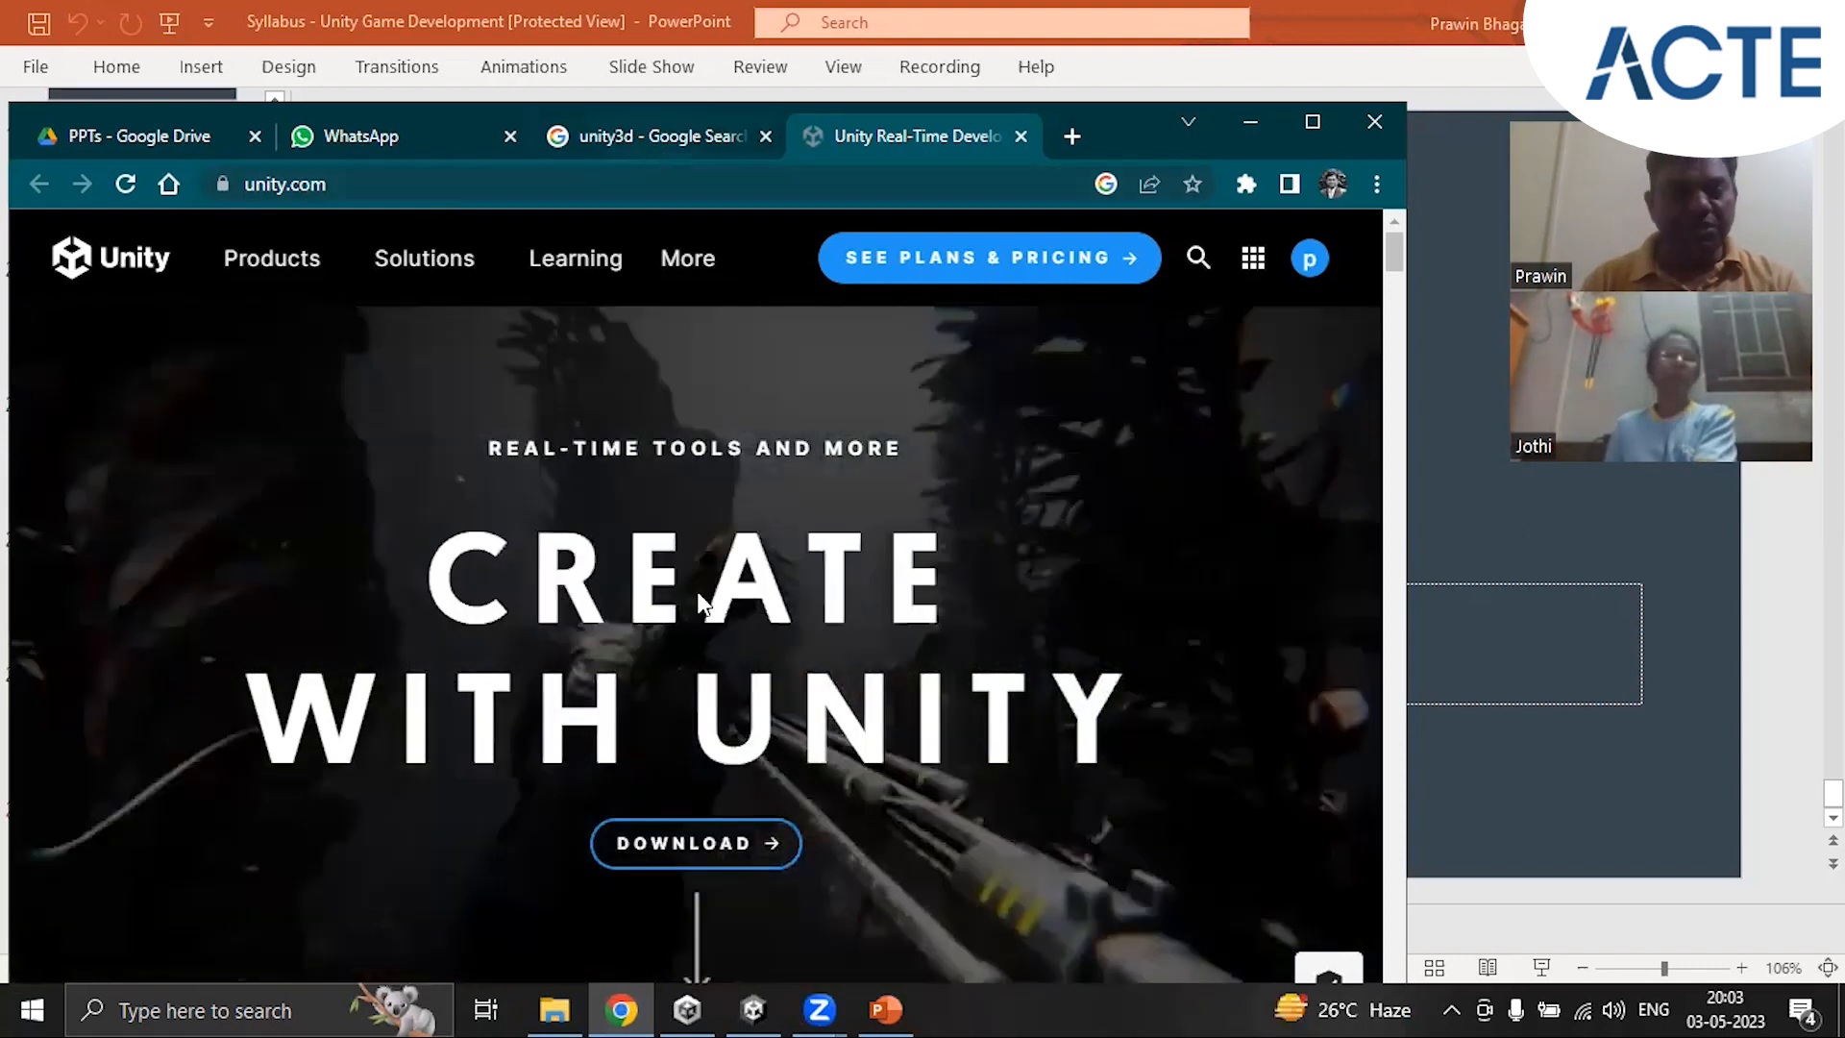
scroll(700, 605, "down", 5)
scroll(701, 603, "down", 4)
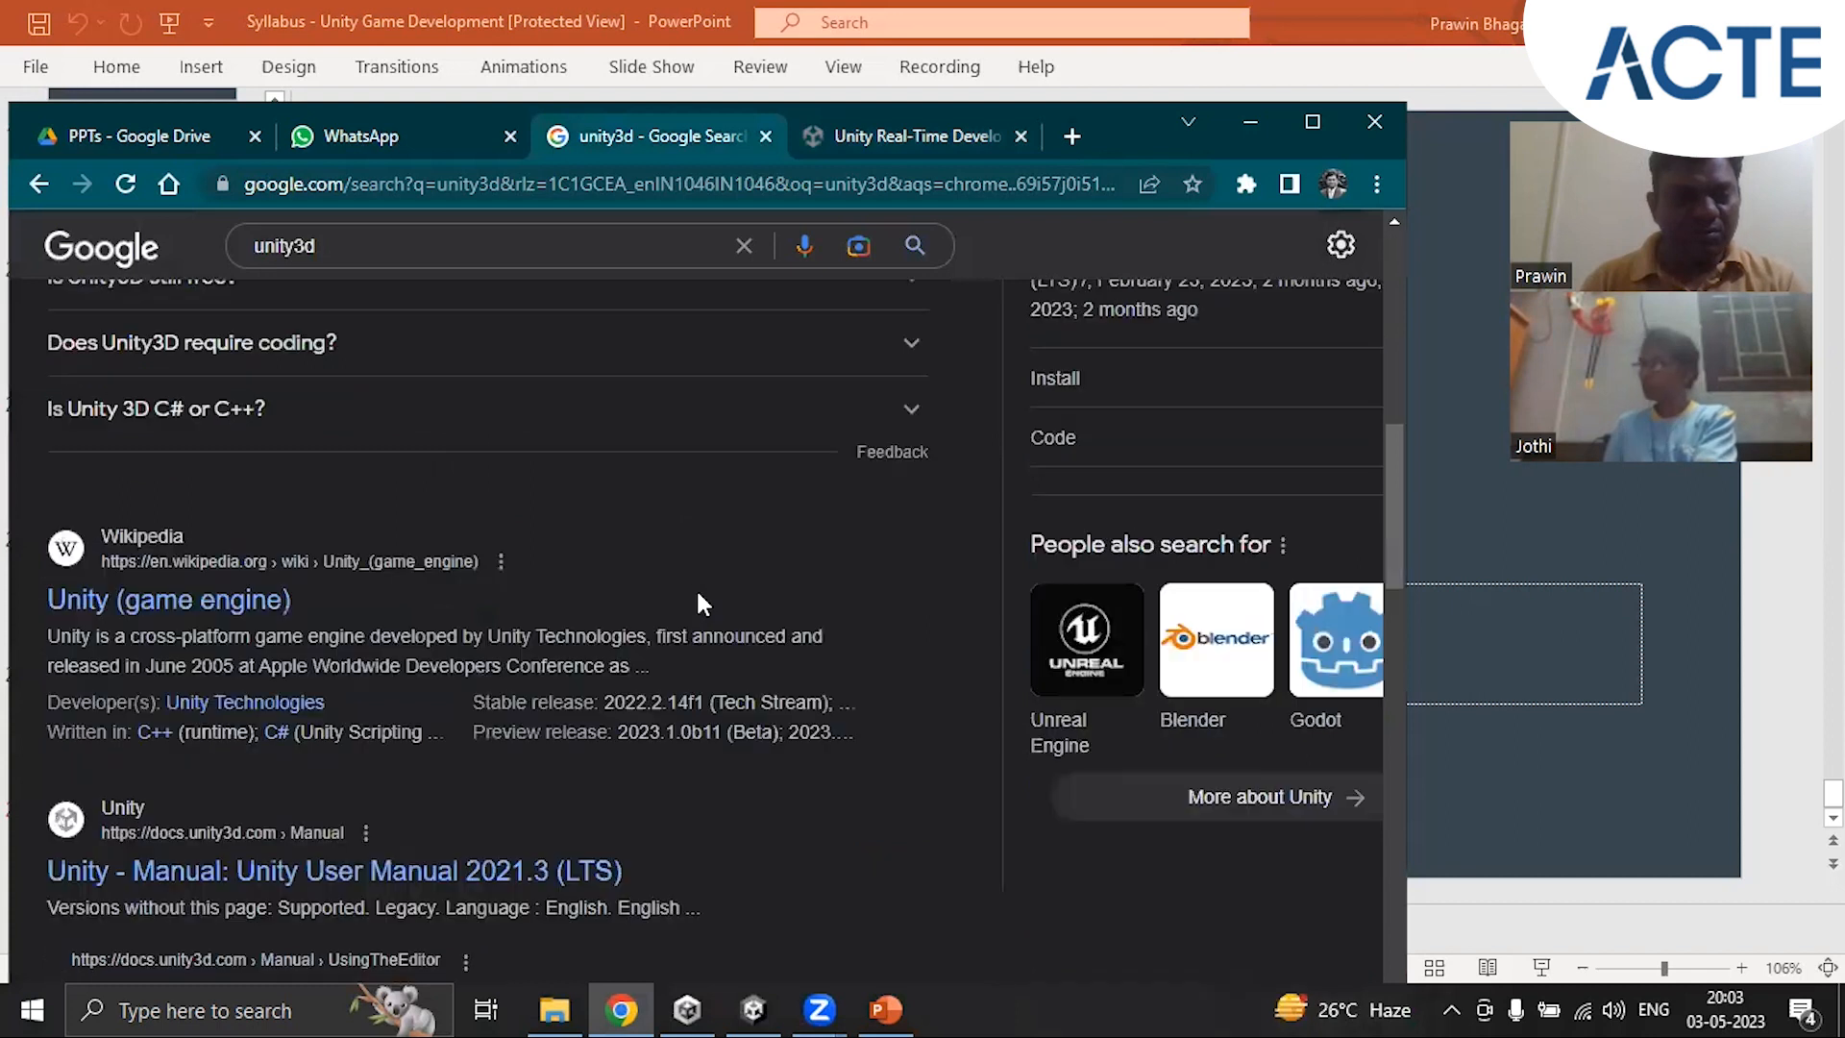
scroll(700, 586, "up", 10)
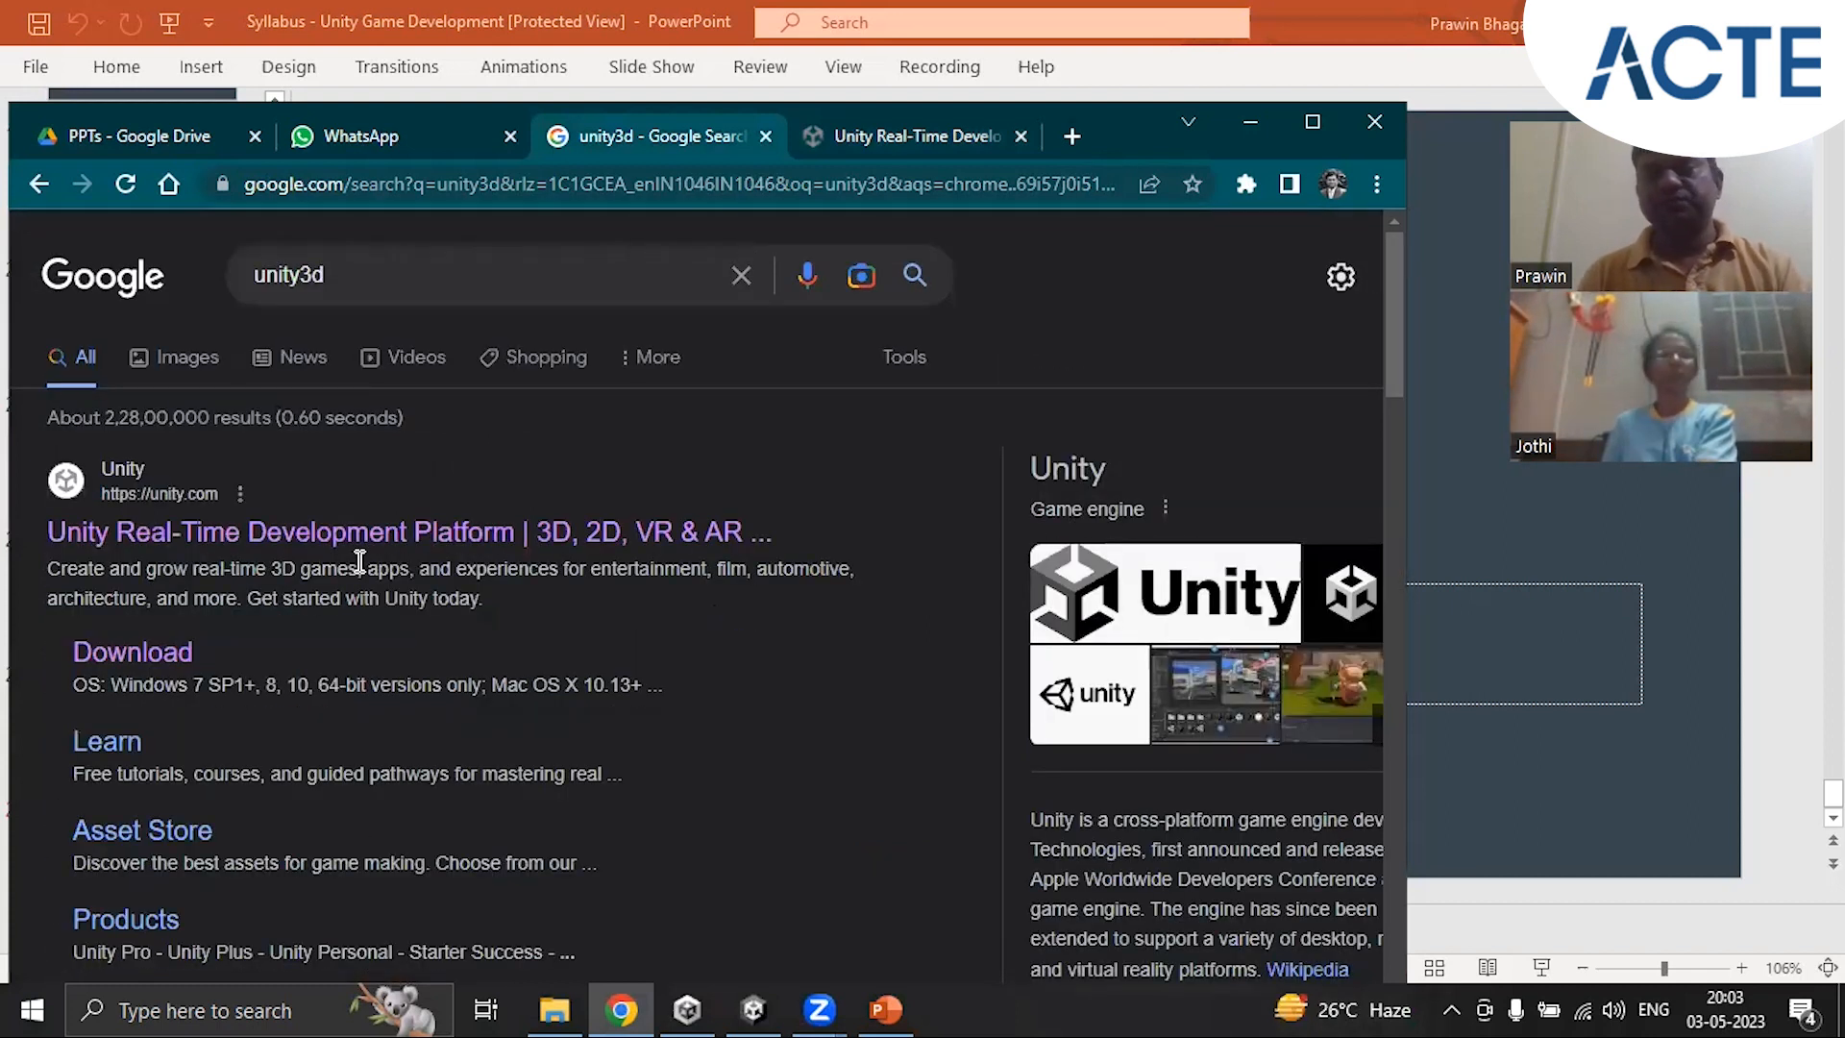
left_click(859, 133)
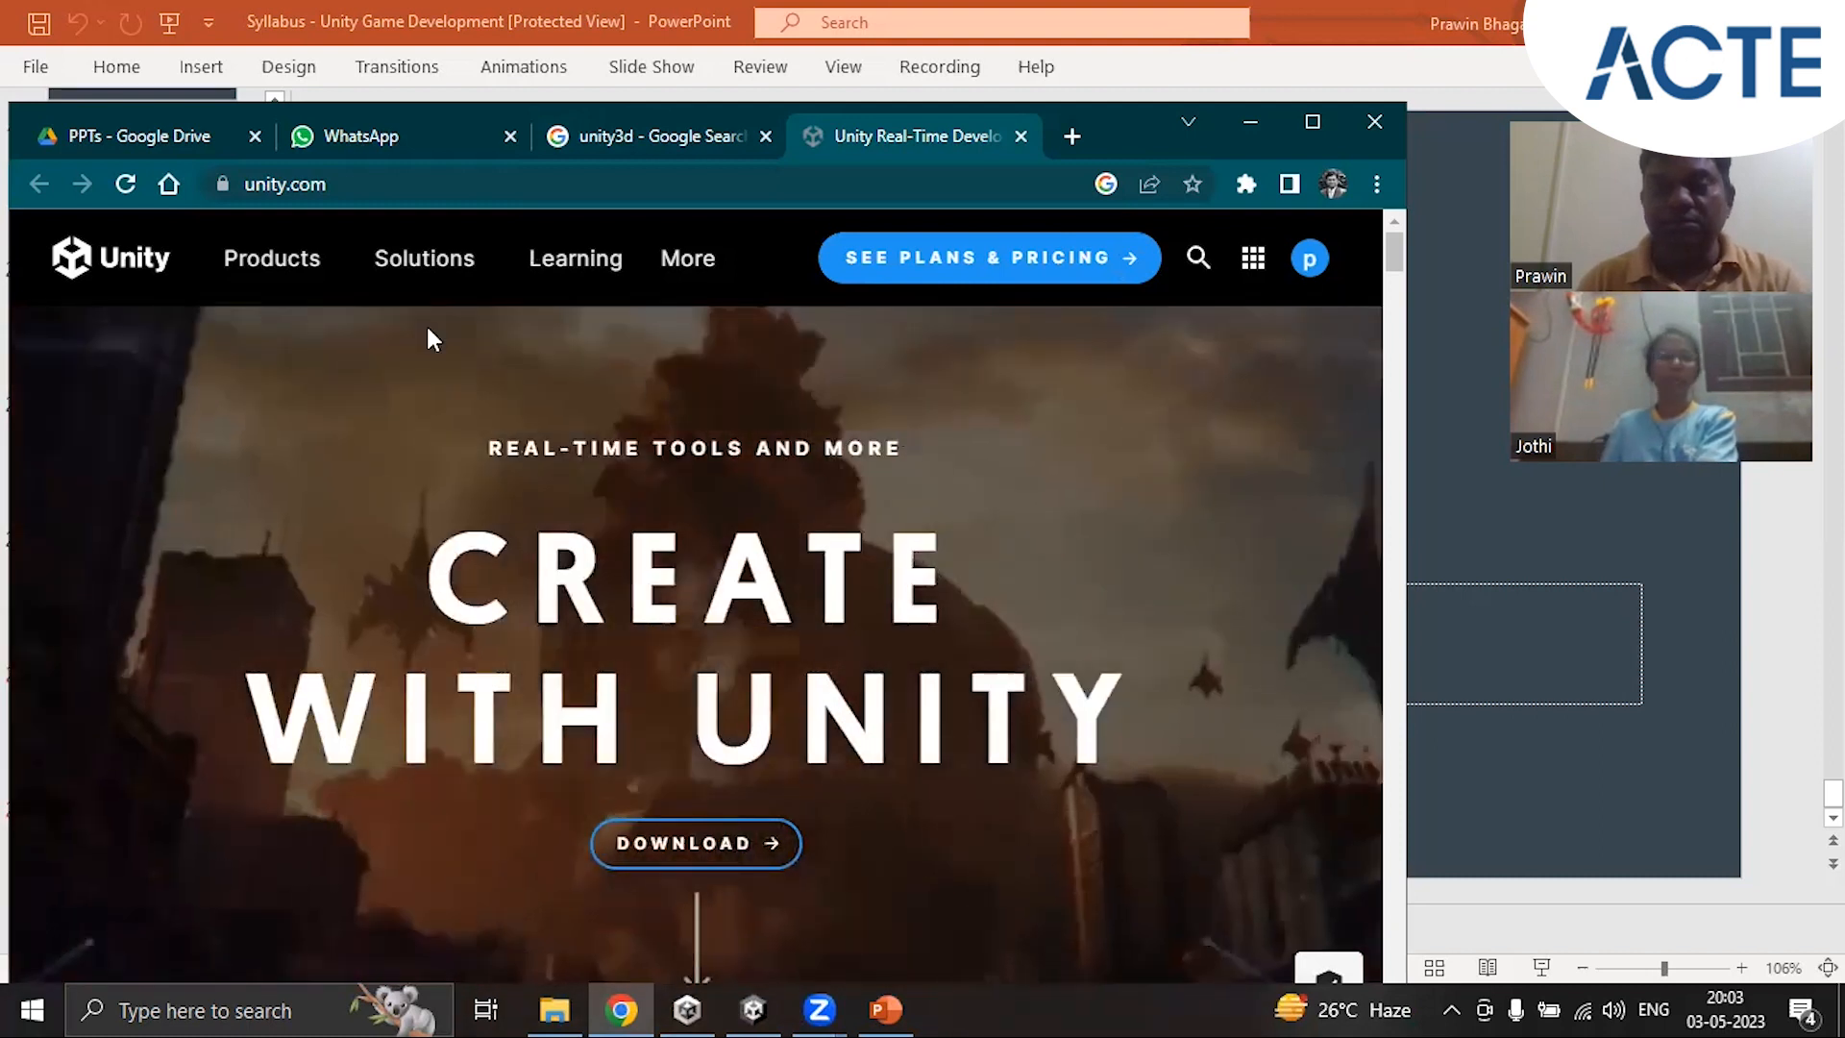
Step: Preview the Unity site's navigation sections and open its Products page
mouse_move(268, 263)
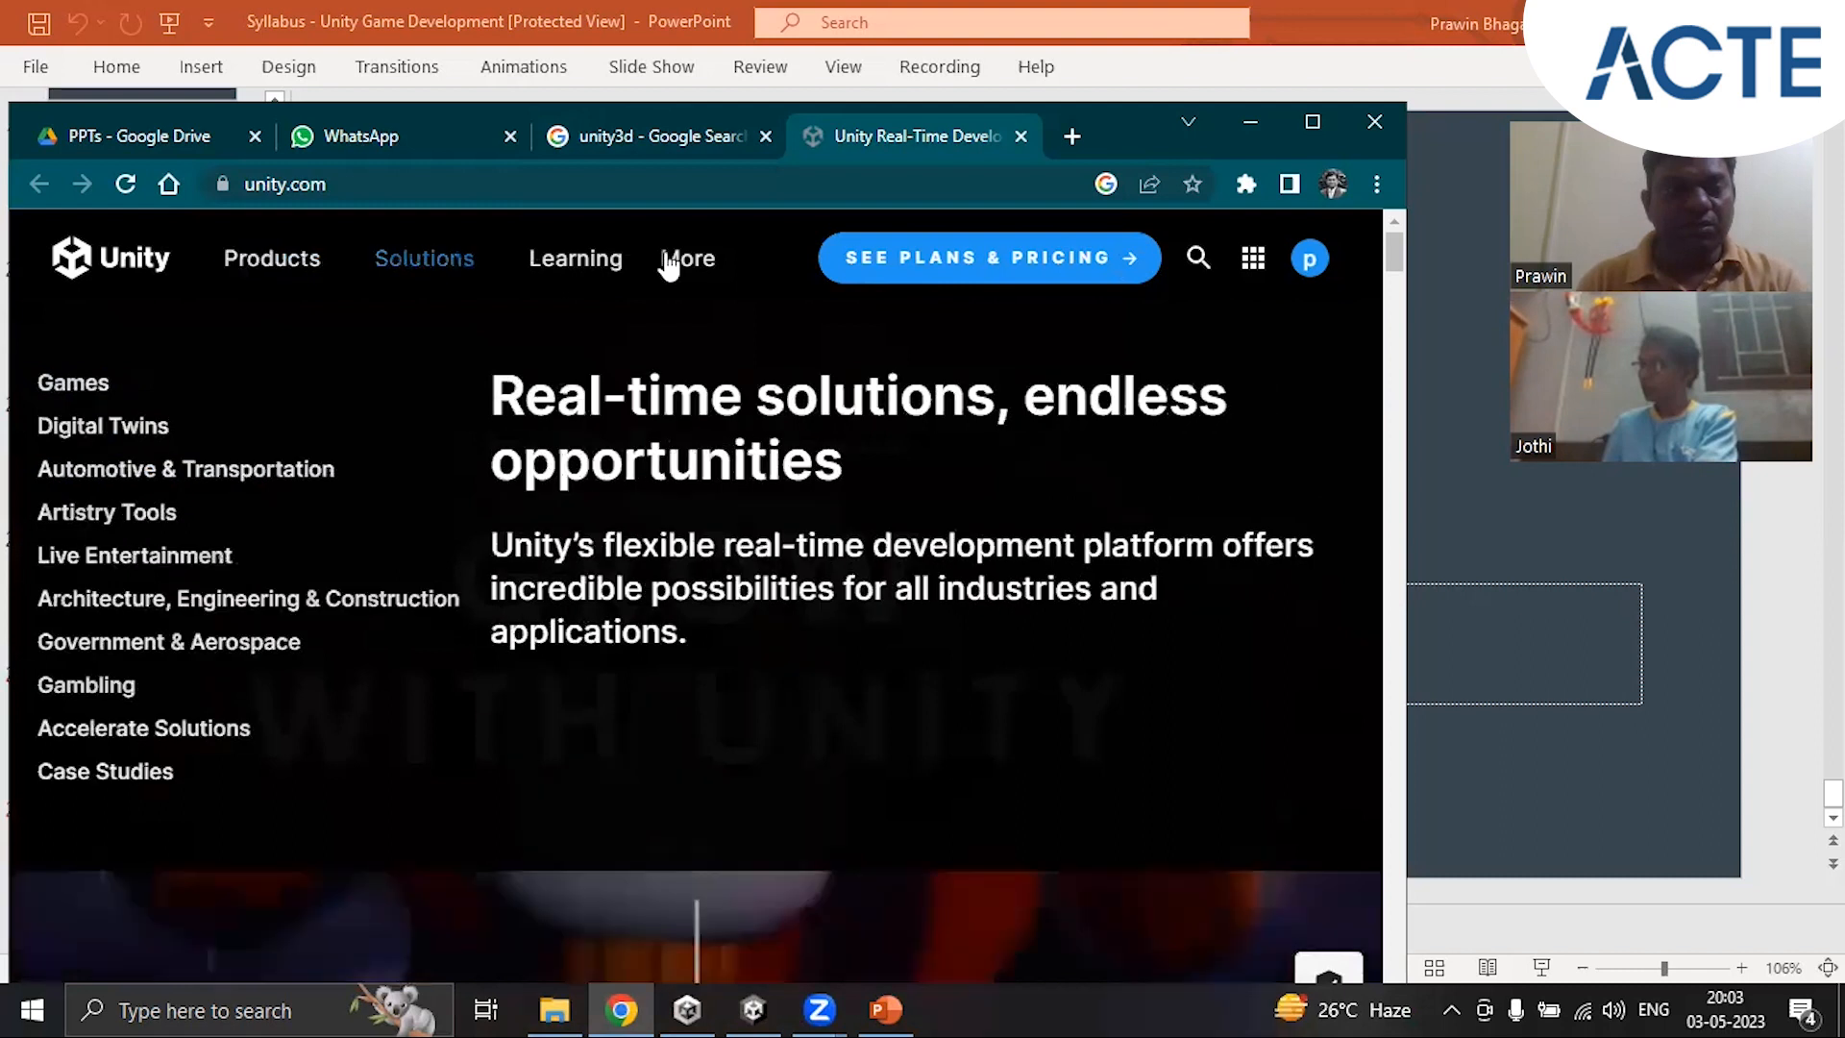
mouse_move(708, 261)
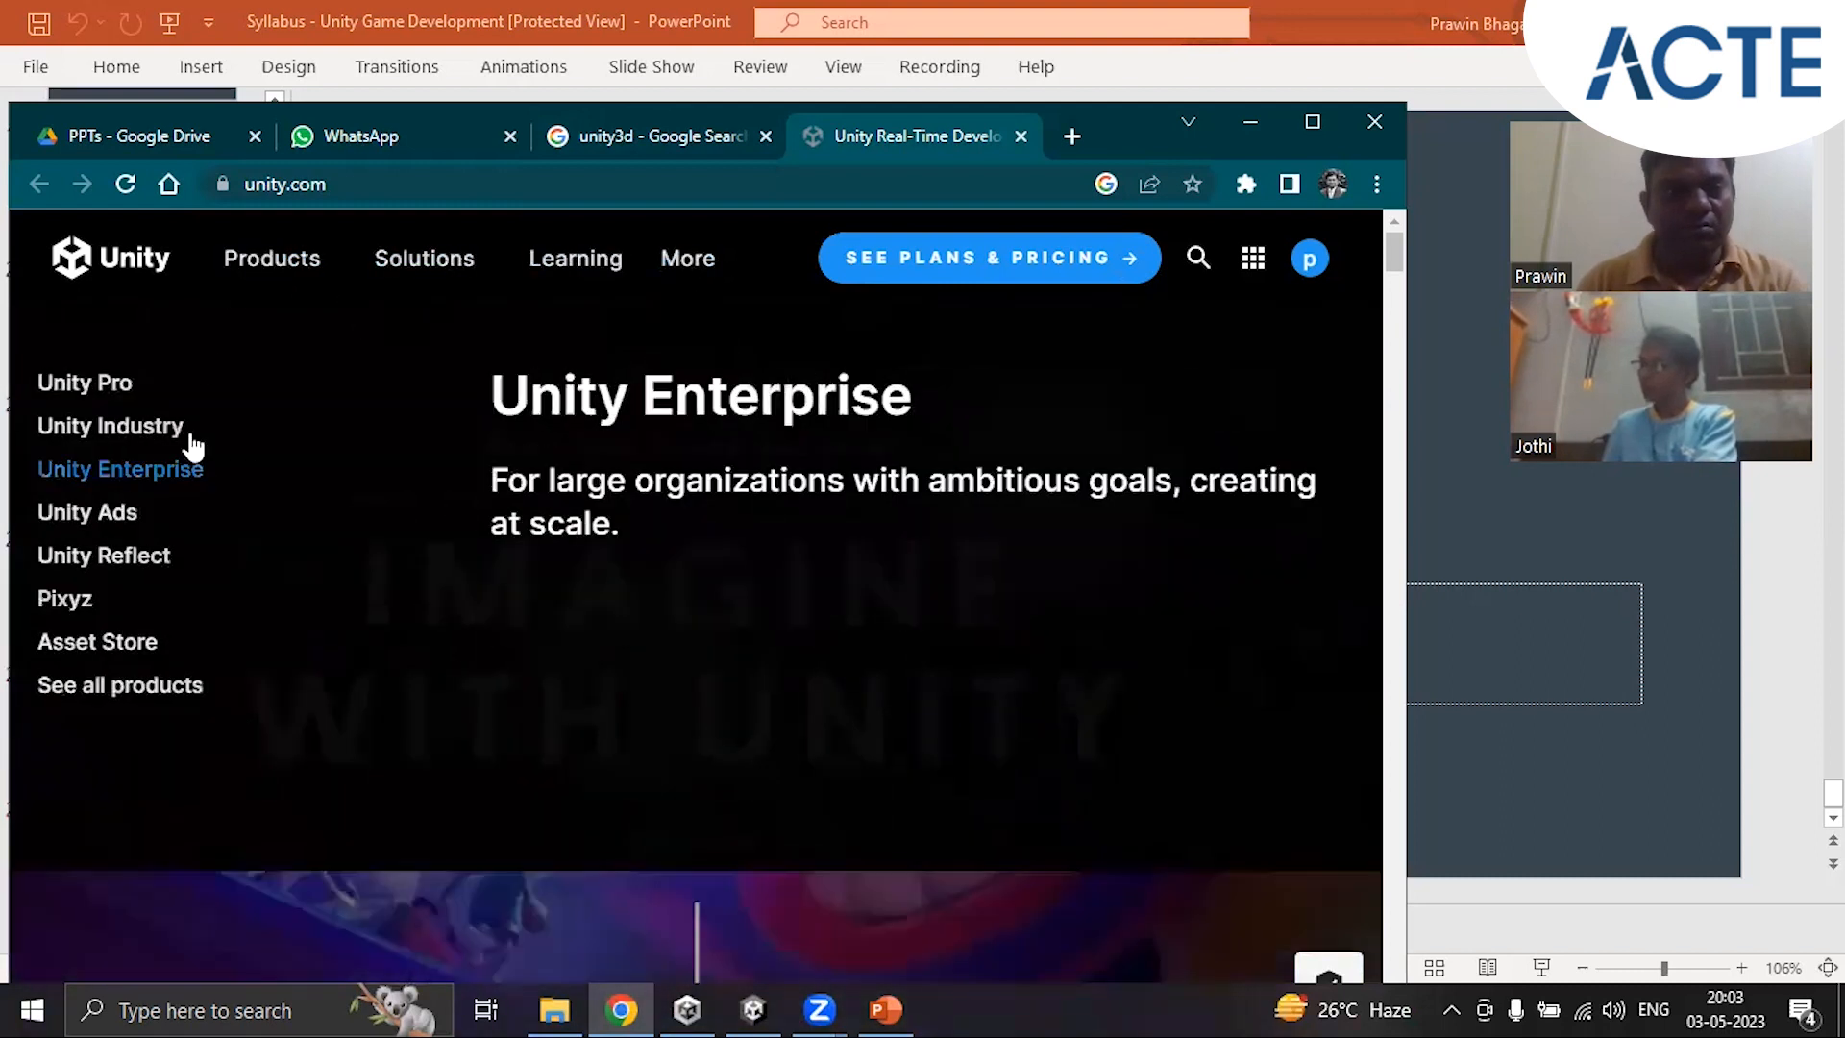
left_click(239, 262)
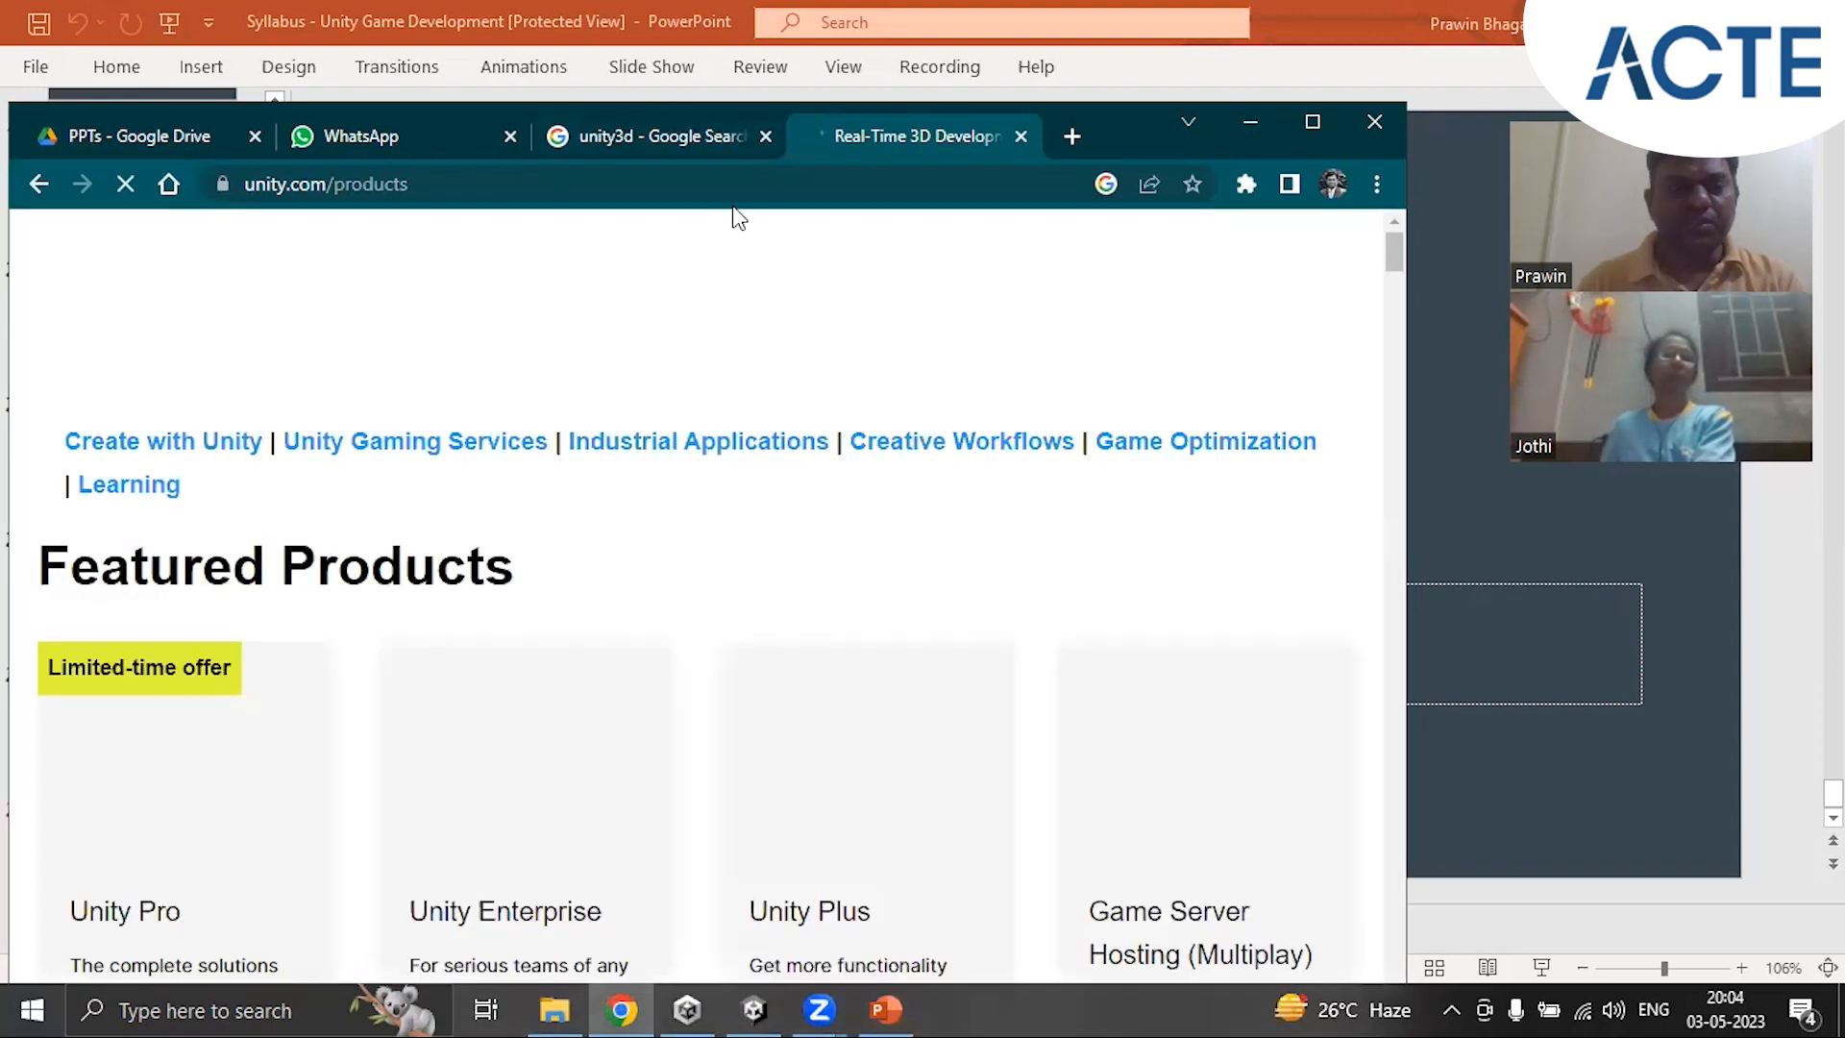
Step: Replace the Google query in the existing search results with "unity hub" and run the search
key("ctrl+shift+Tab")
left_click(350, 271)
key("ctrl+a")
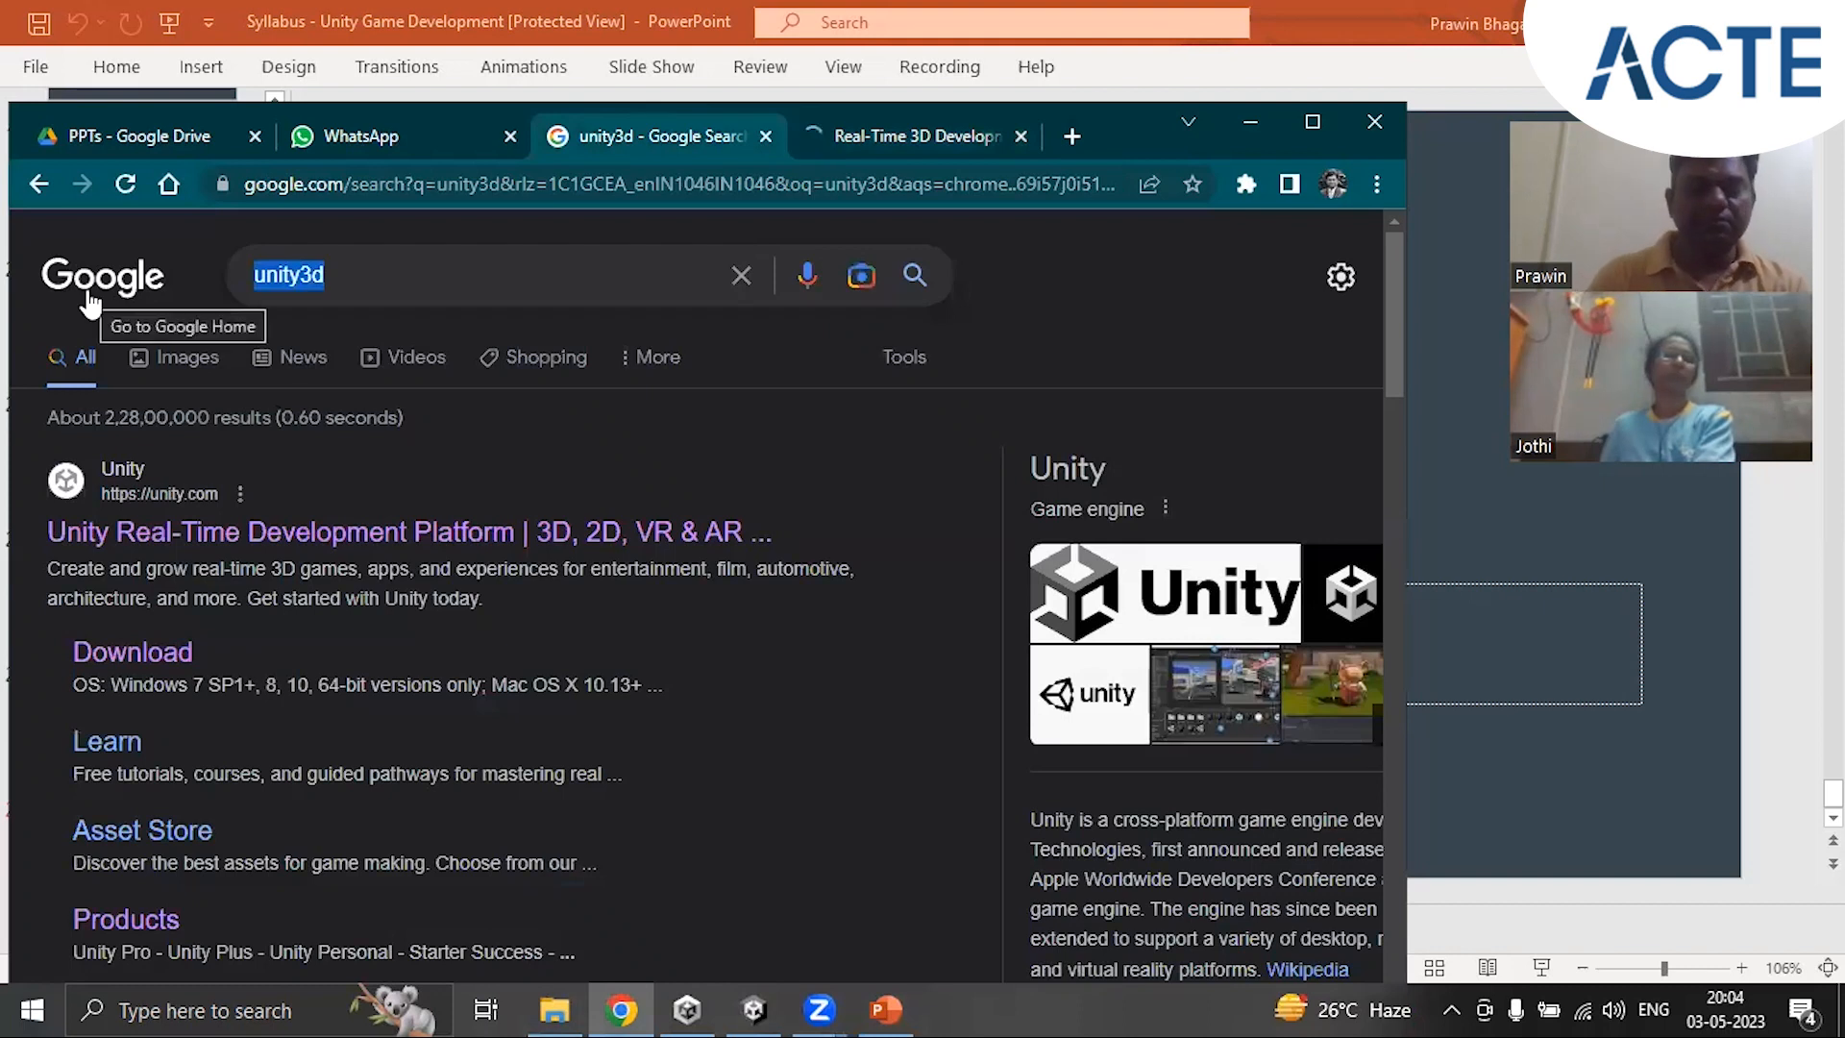
type("unity hub")
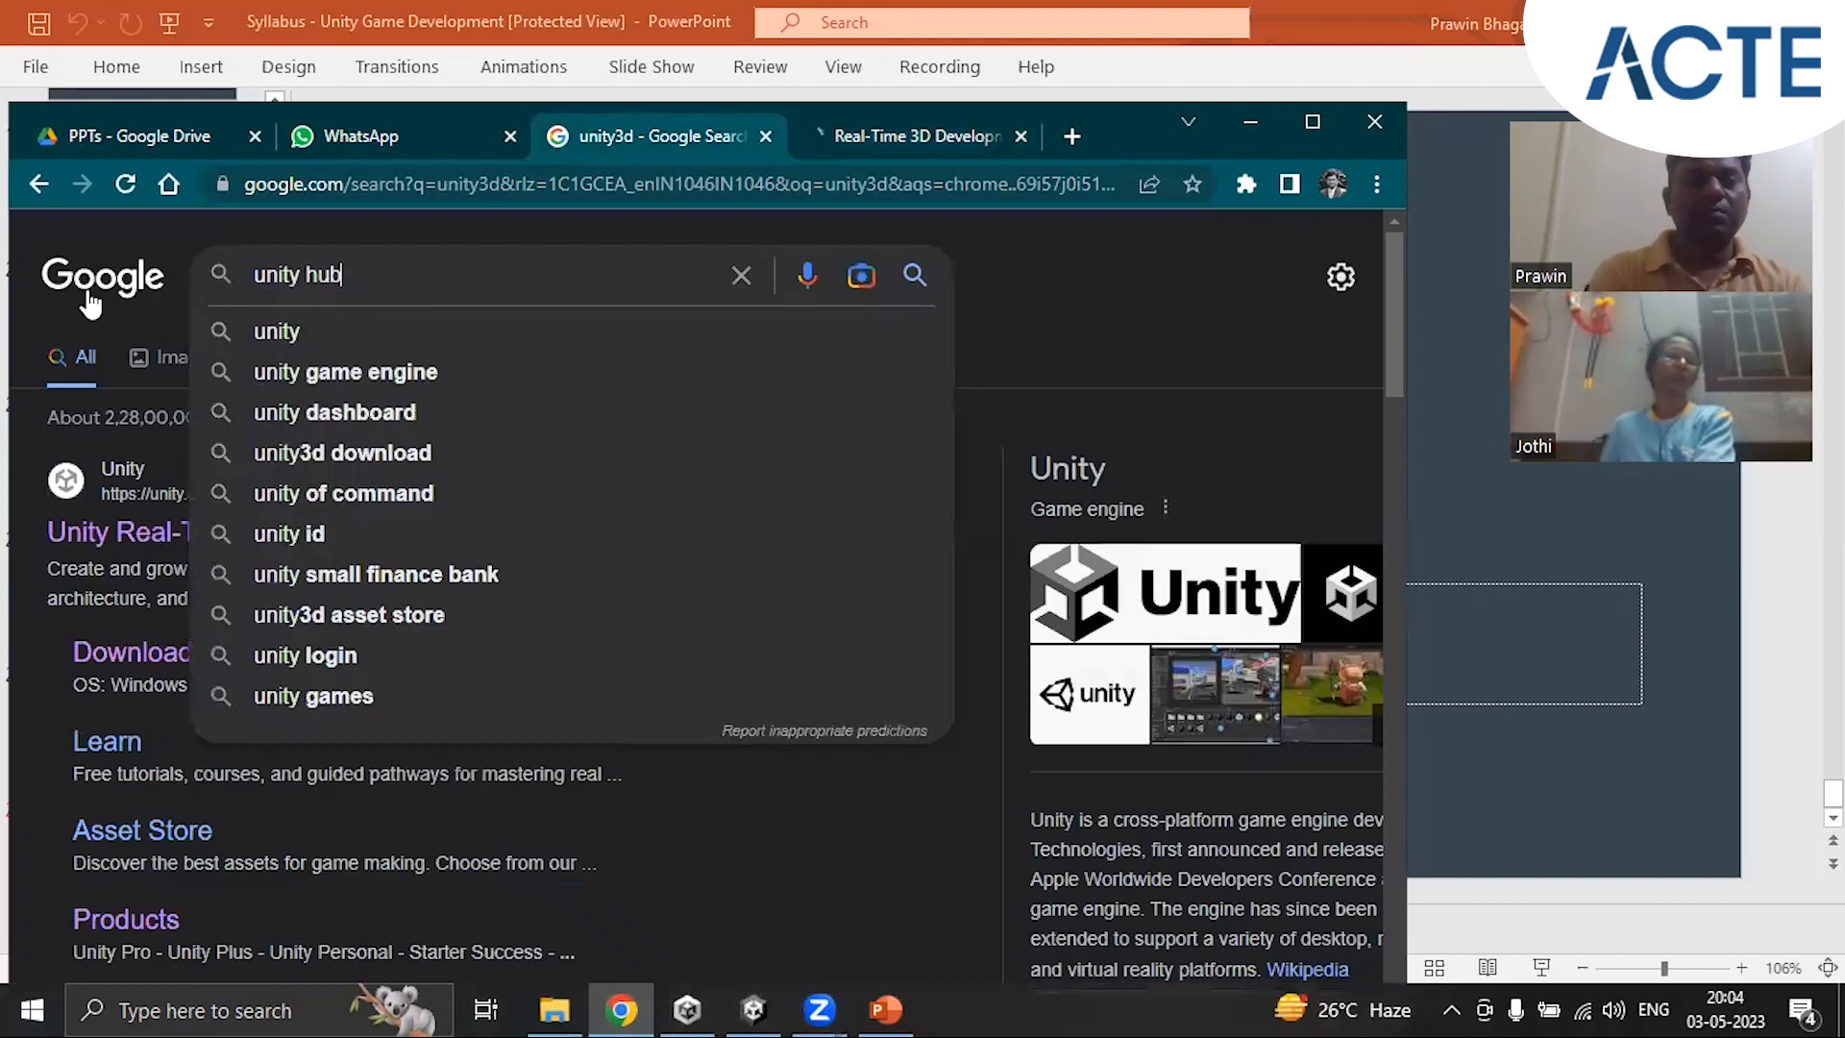
key("Return")
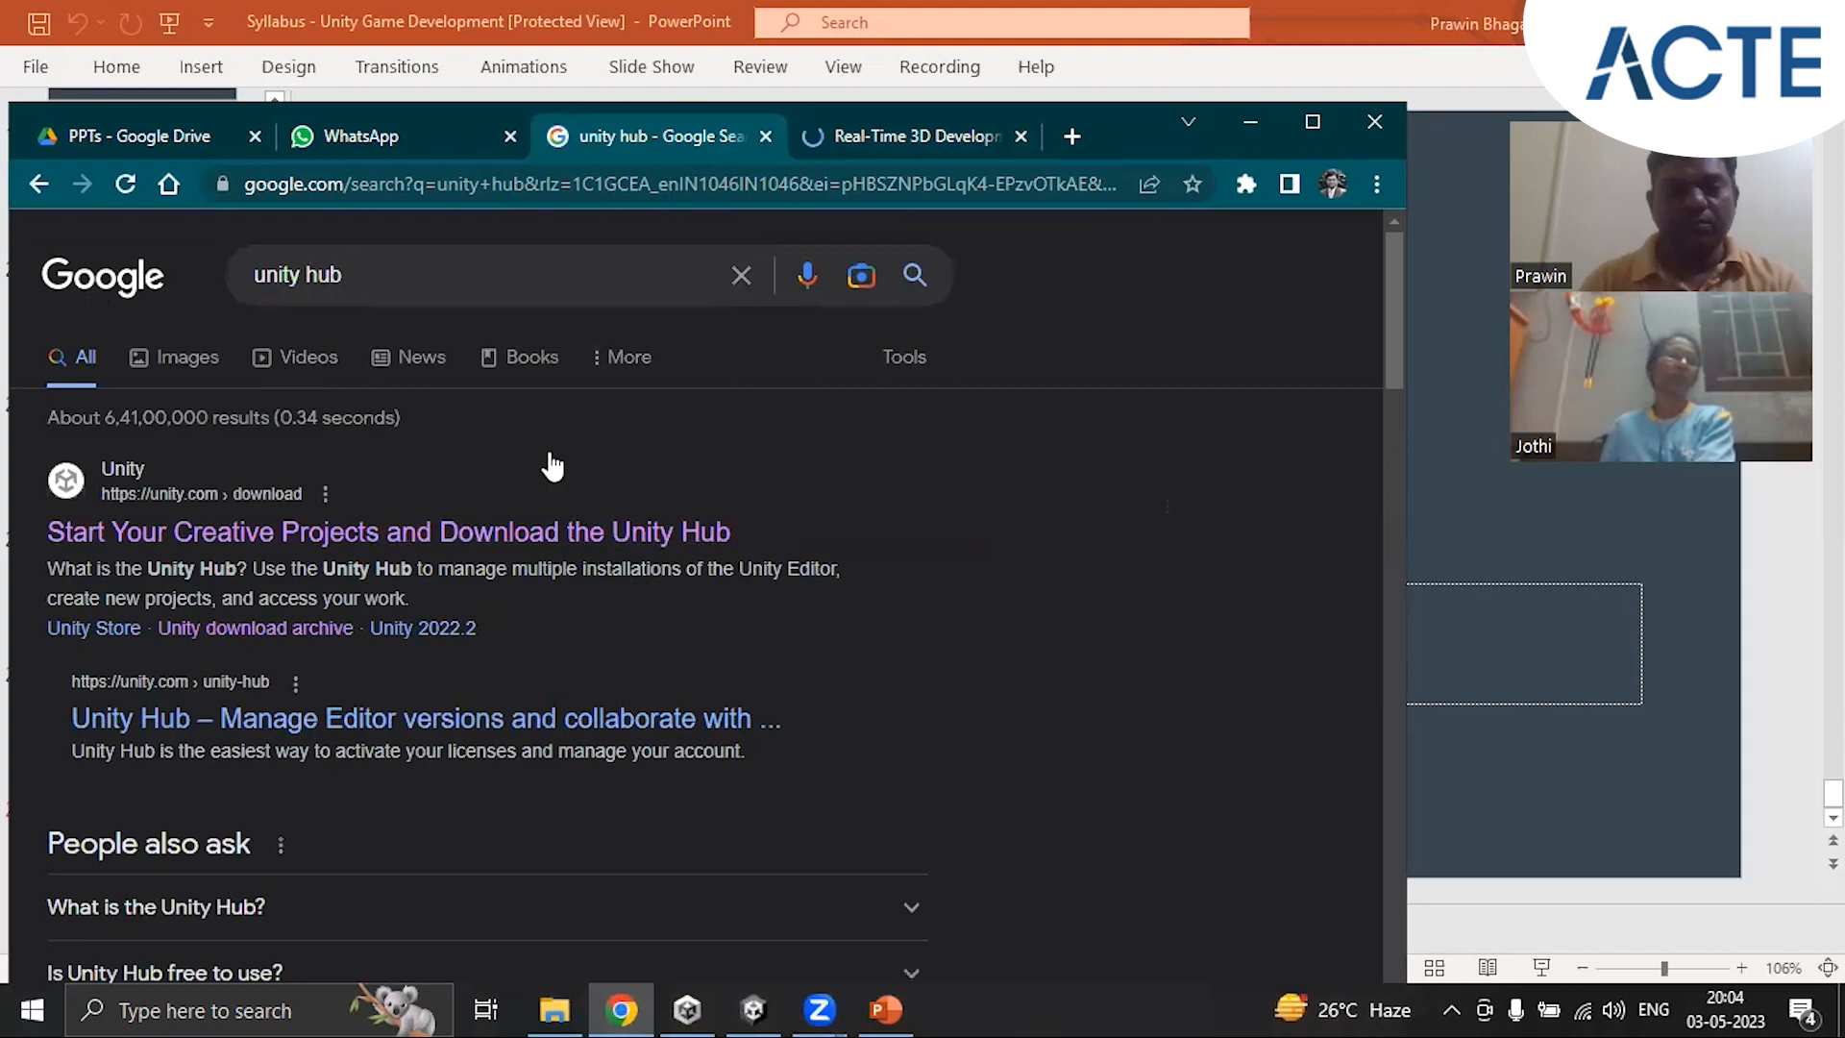
Step: Open the "Start Your Creative Projects and Download the Unity Hub" result in a new tab and bring that page up
scroll(832, 547, "down", 1)
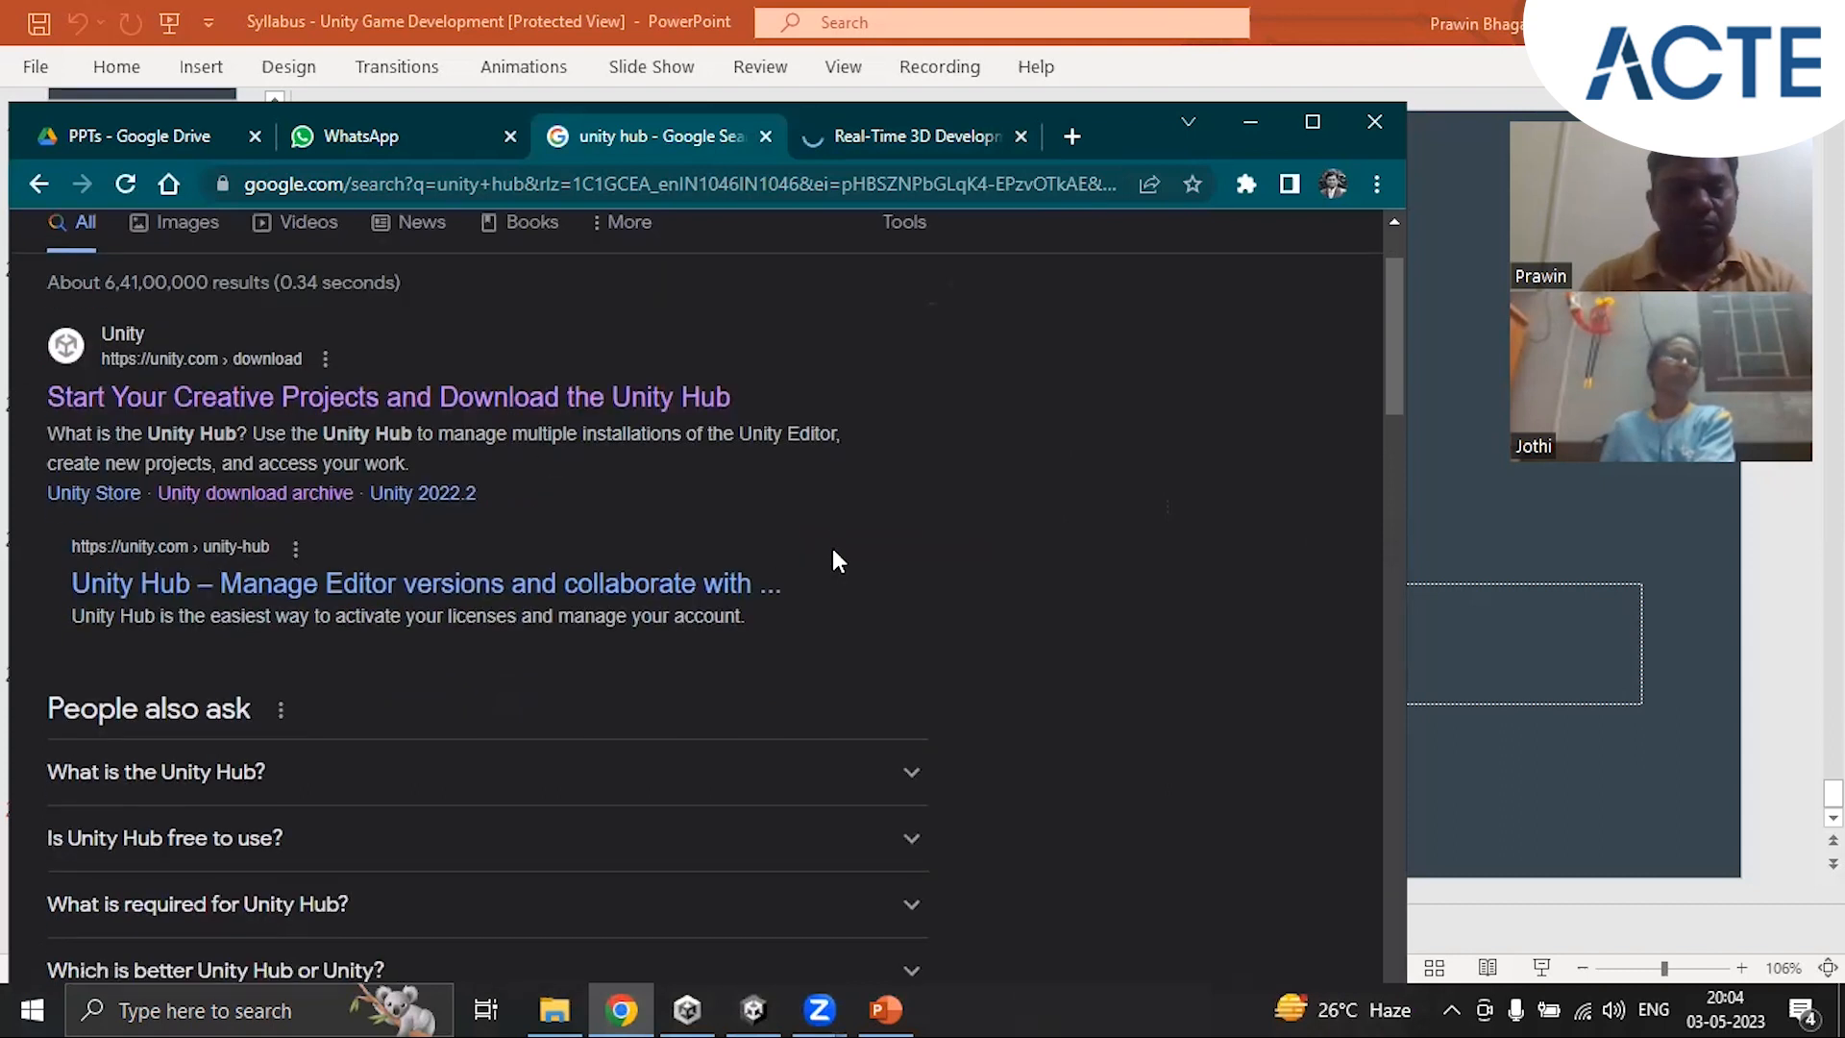
right_click(659, 400)
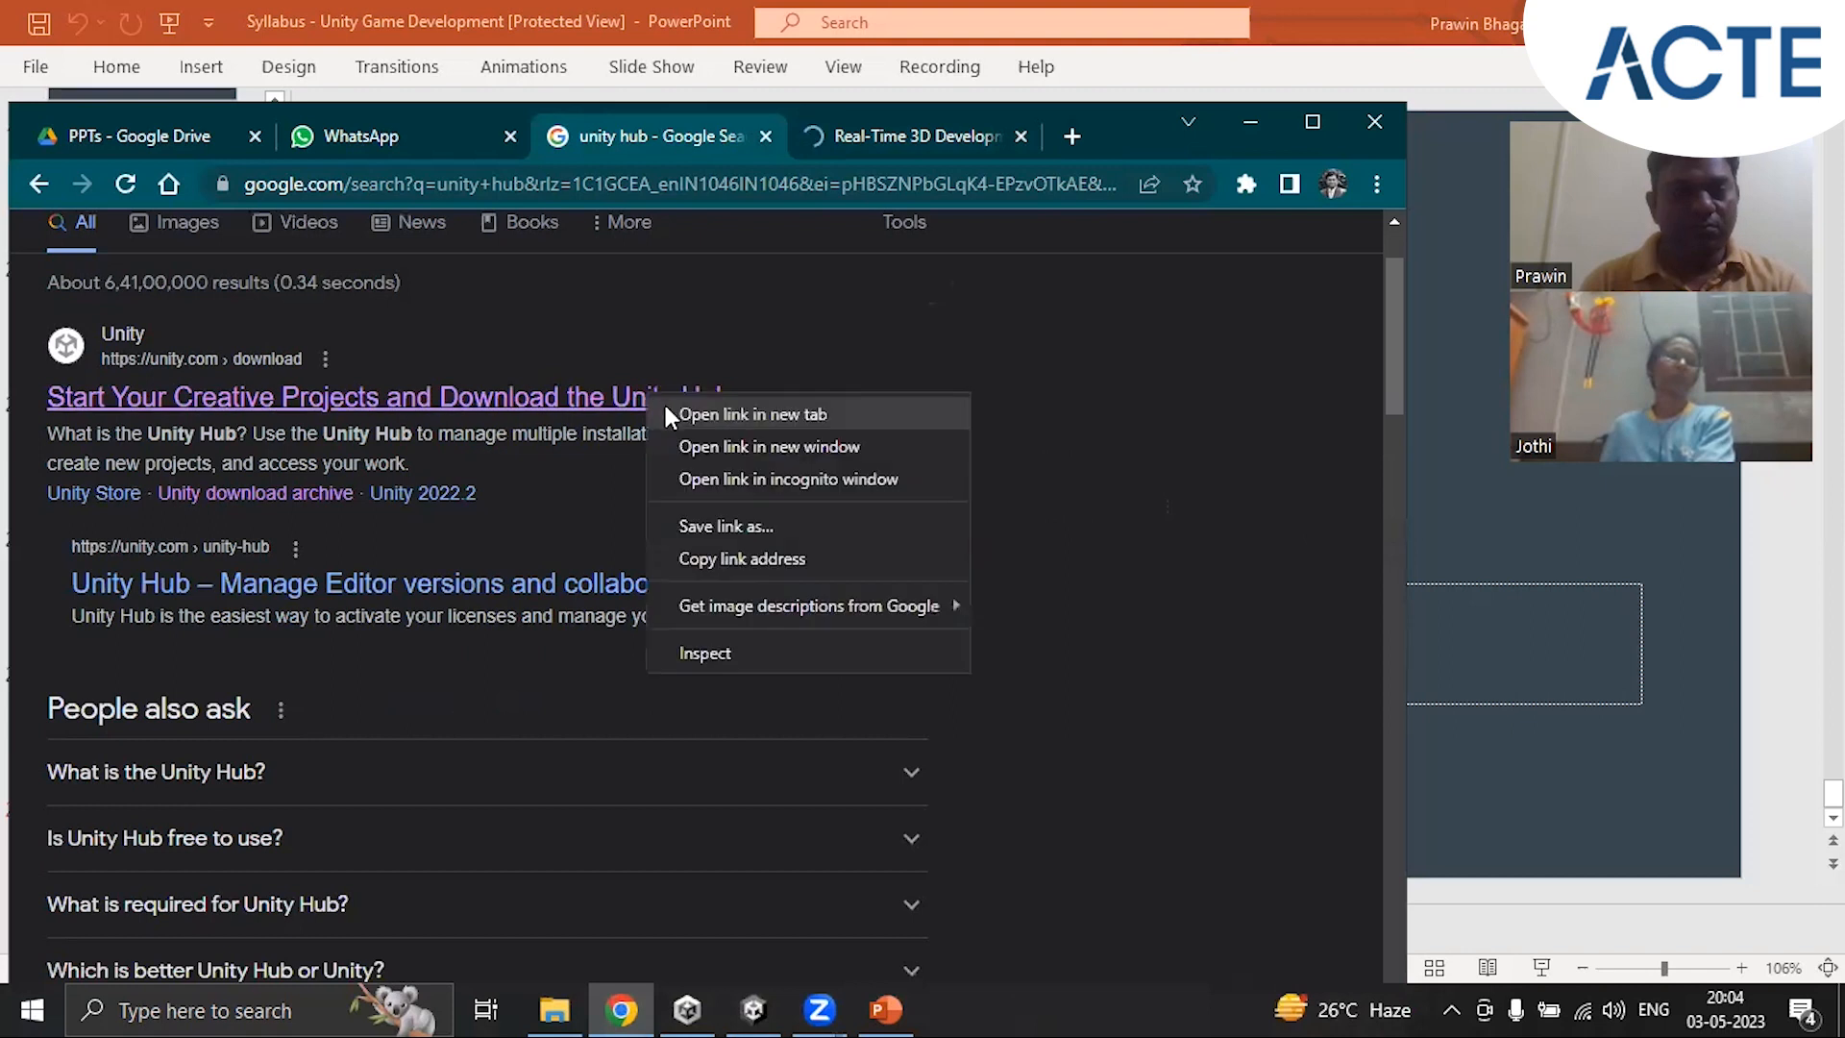
left_click(731, 414)
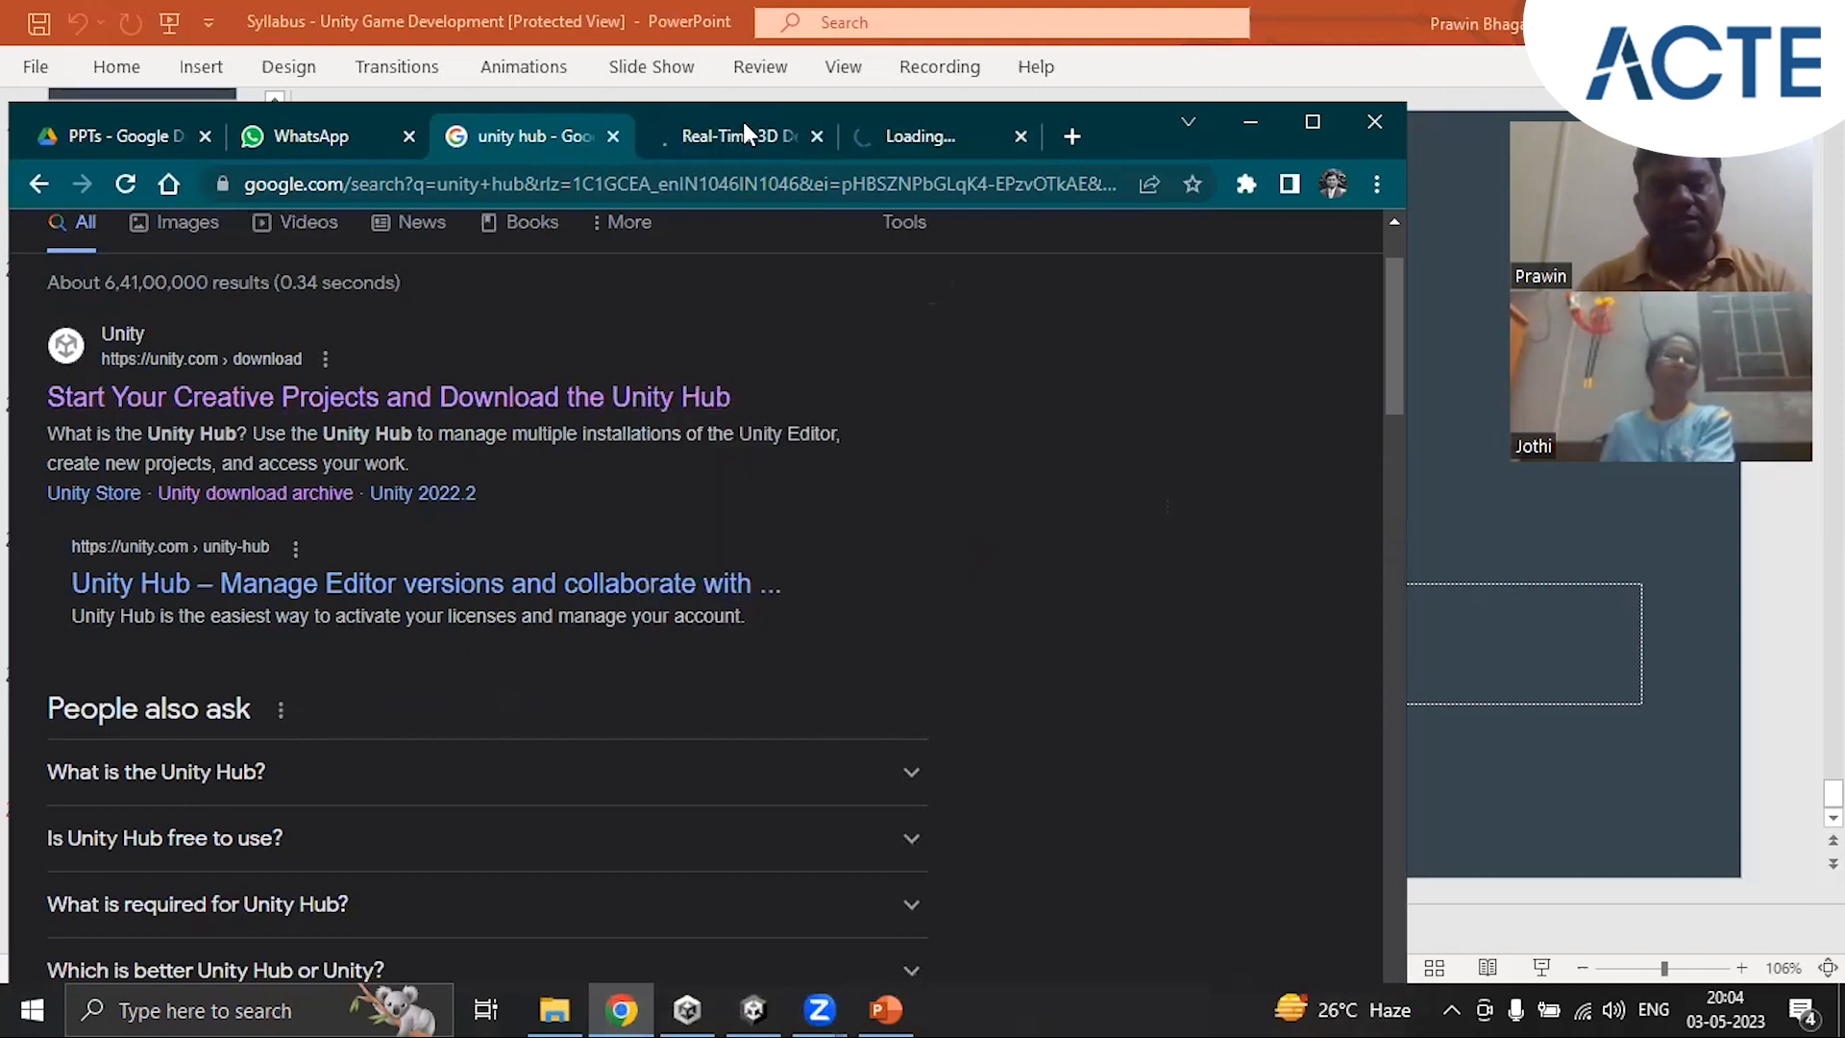
left_click(861, 139)
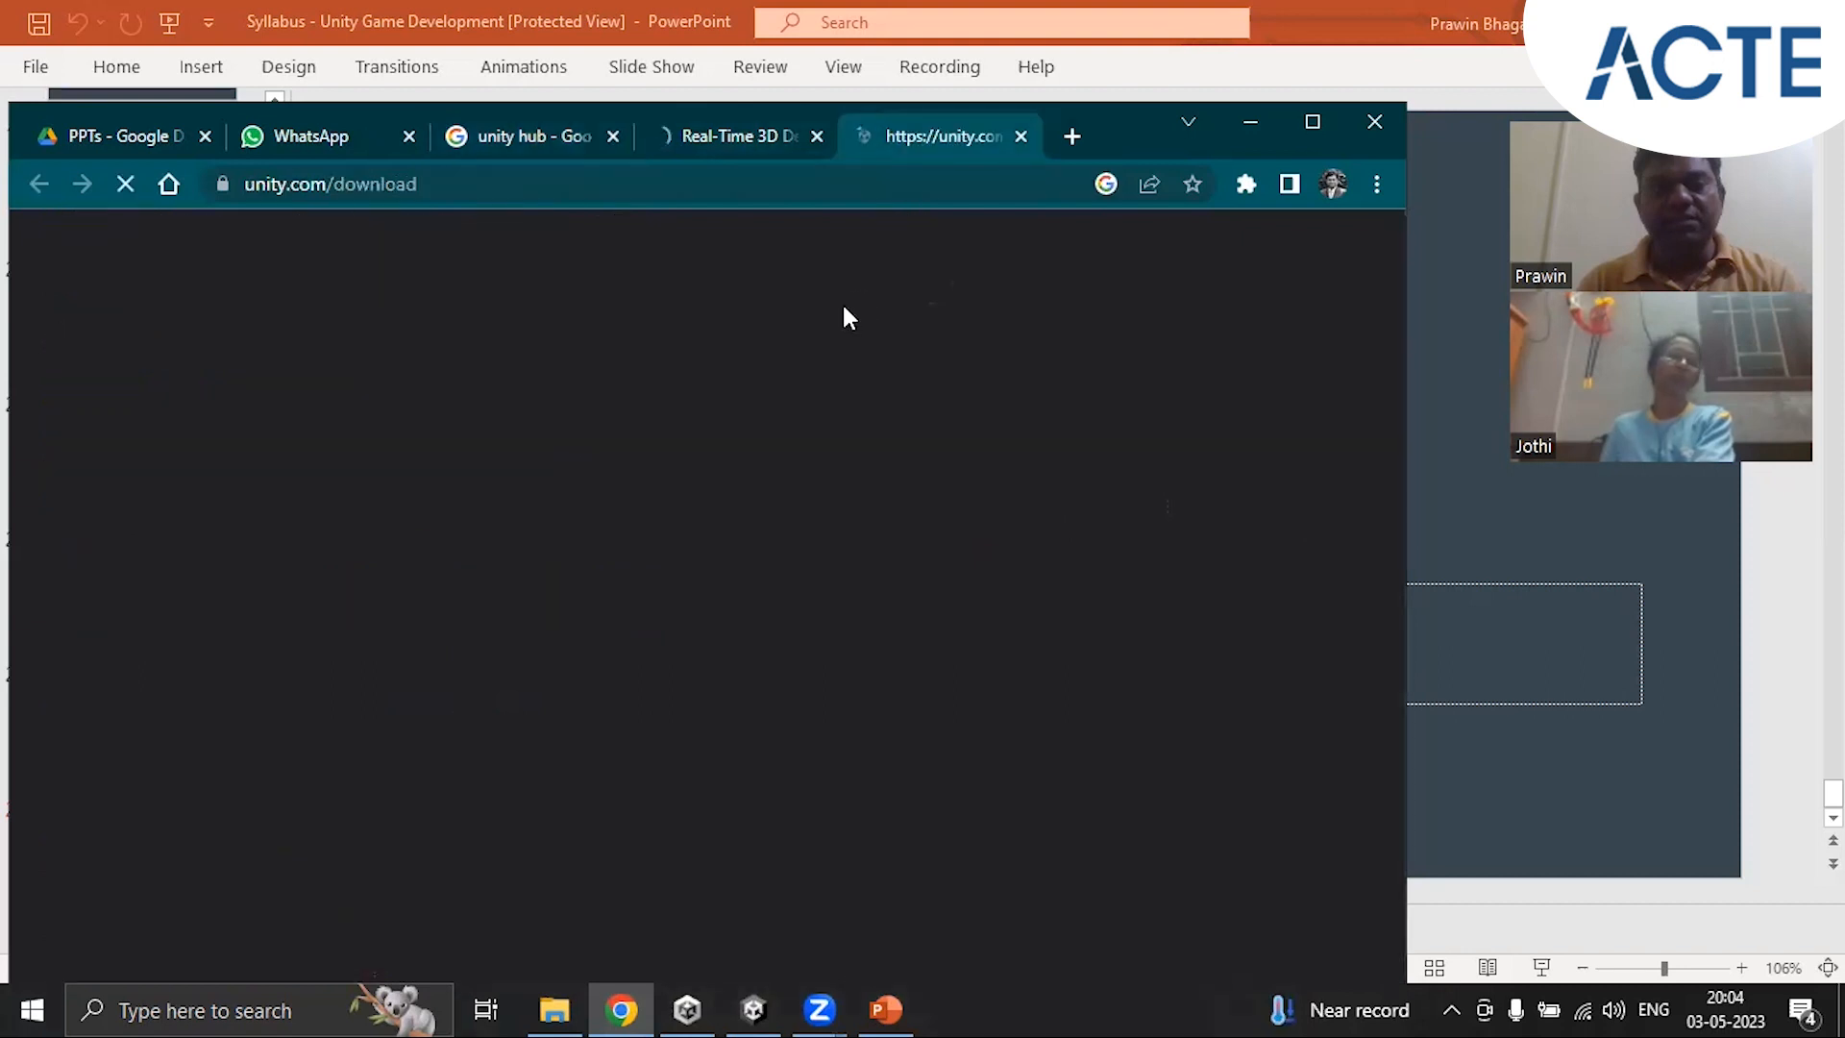
left_click(751, 143)
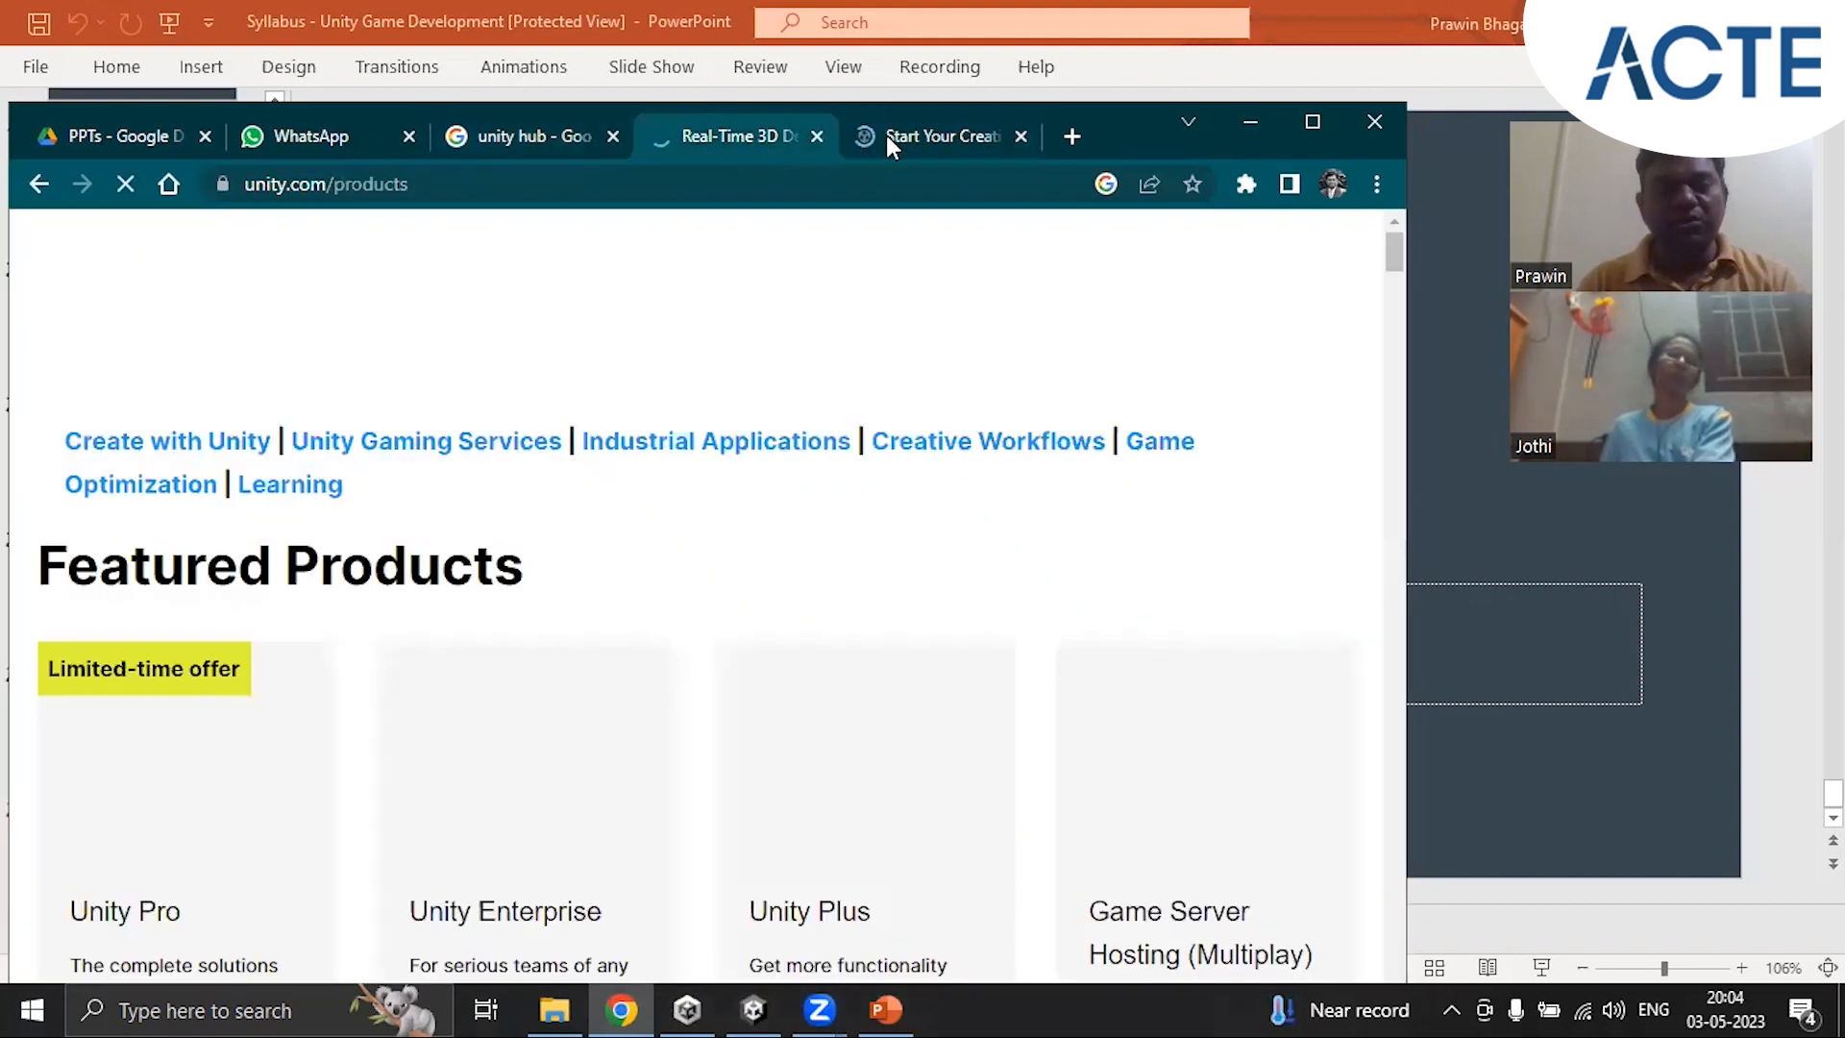
left_click(931, 140)
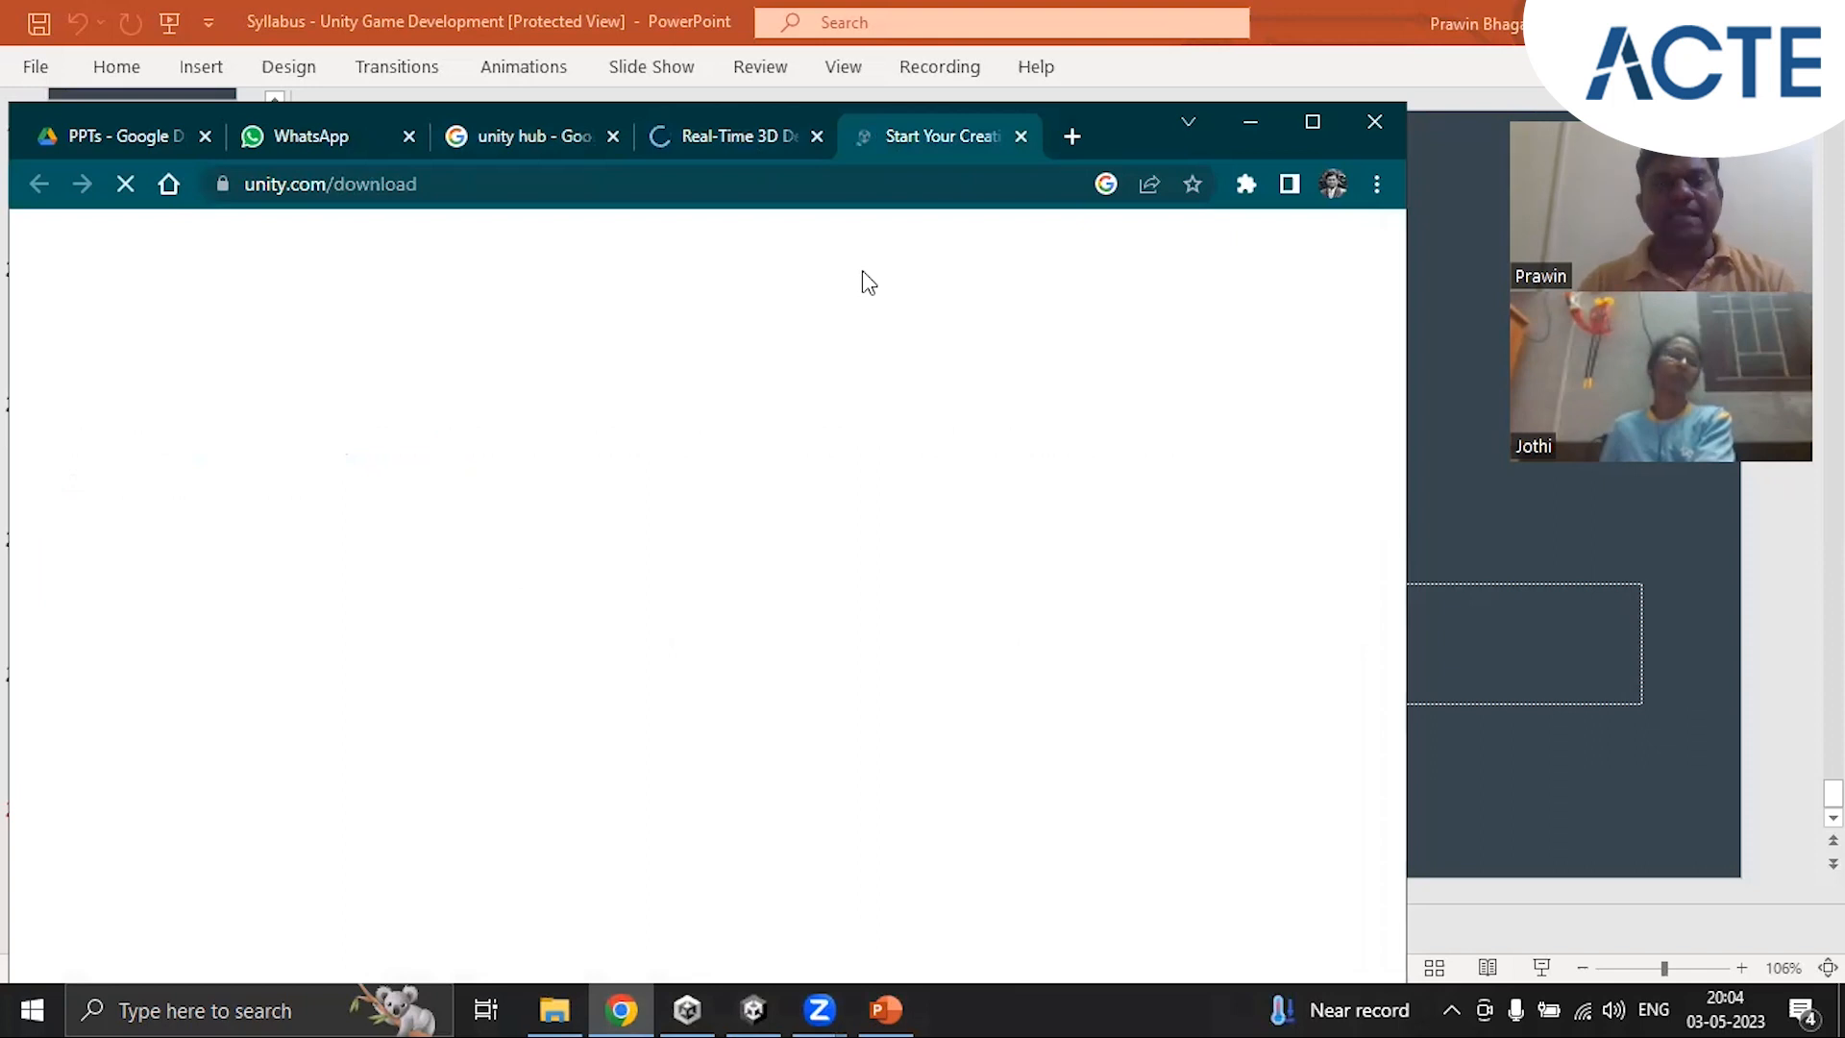
Step: Show the "Create with Unity in three steps" section of the download page and widen the browser window
scroll(1010, 556, "down", 15)
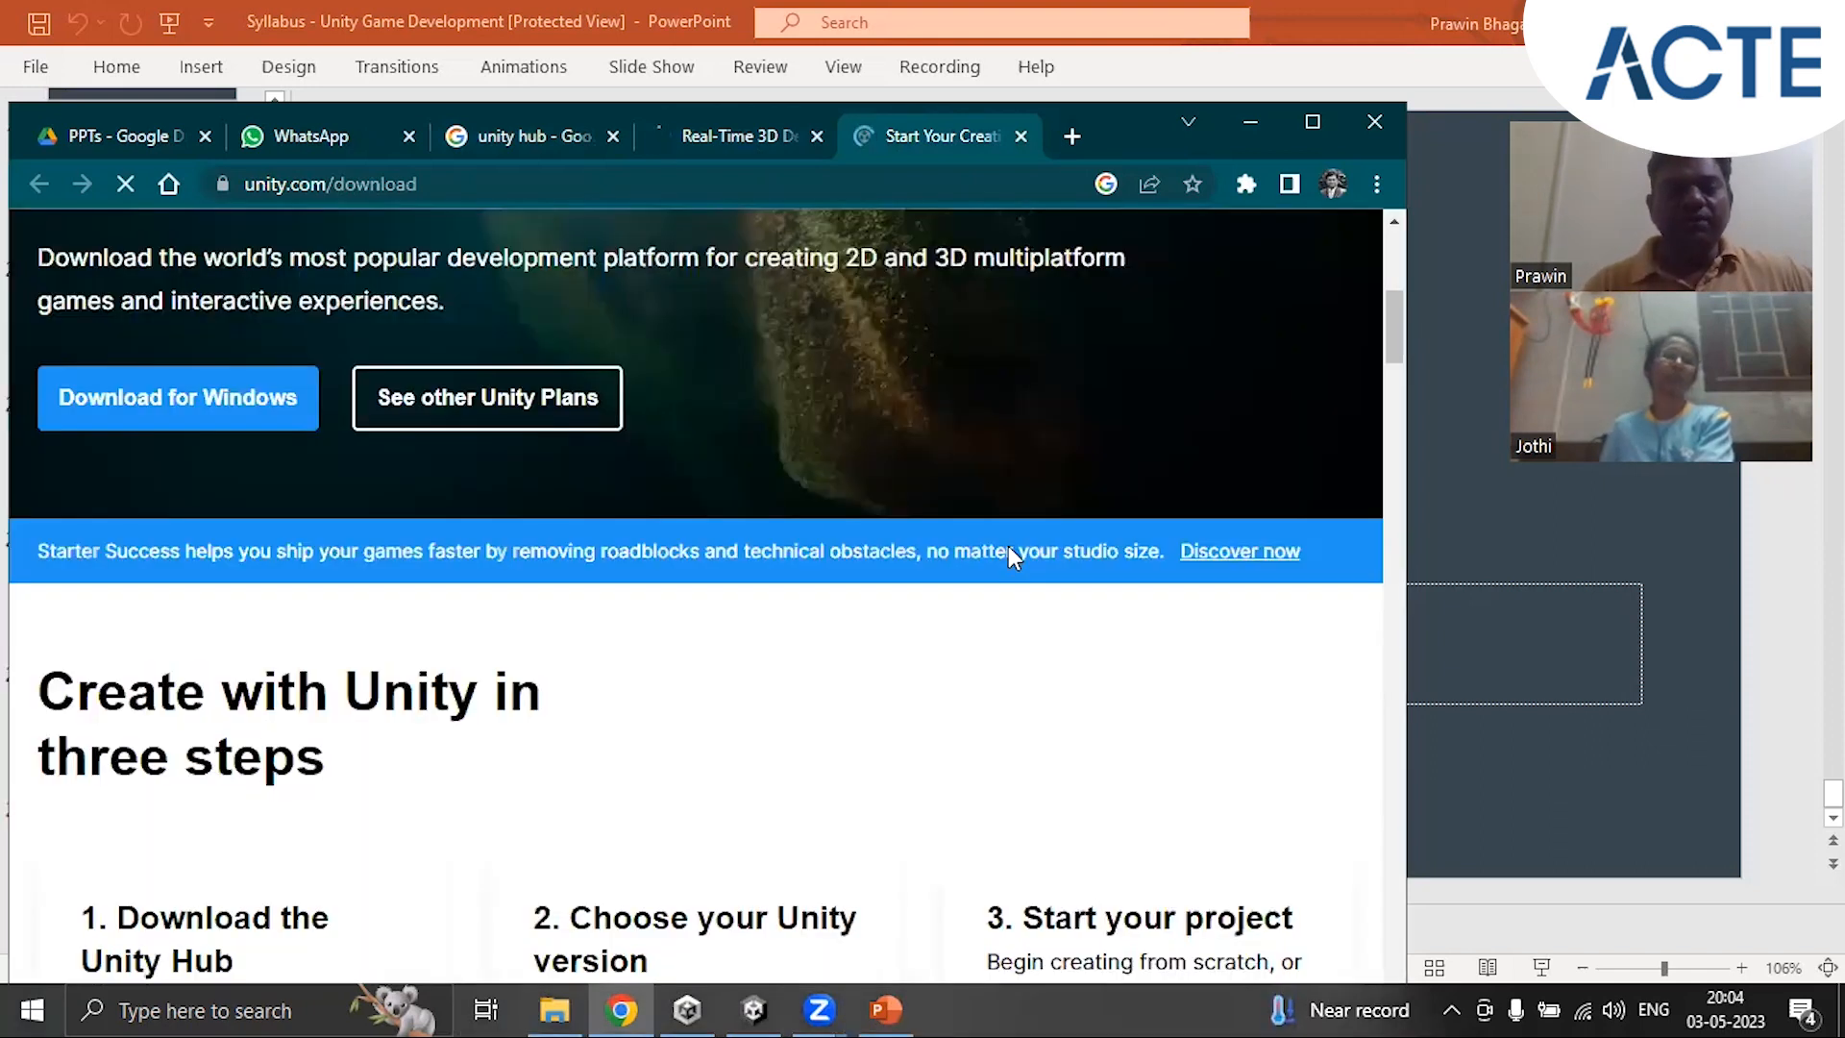
scroll(1009, 558, "up", 3)
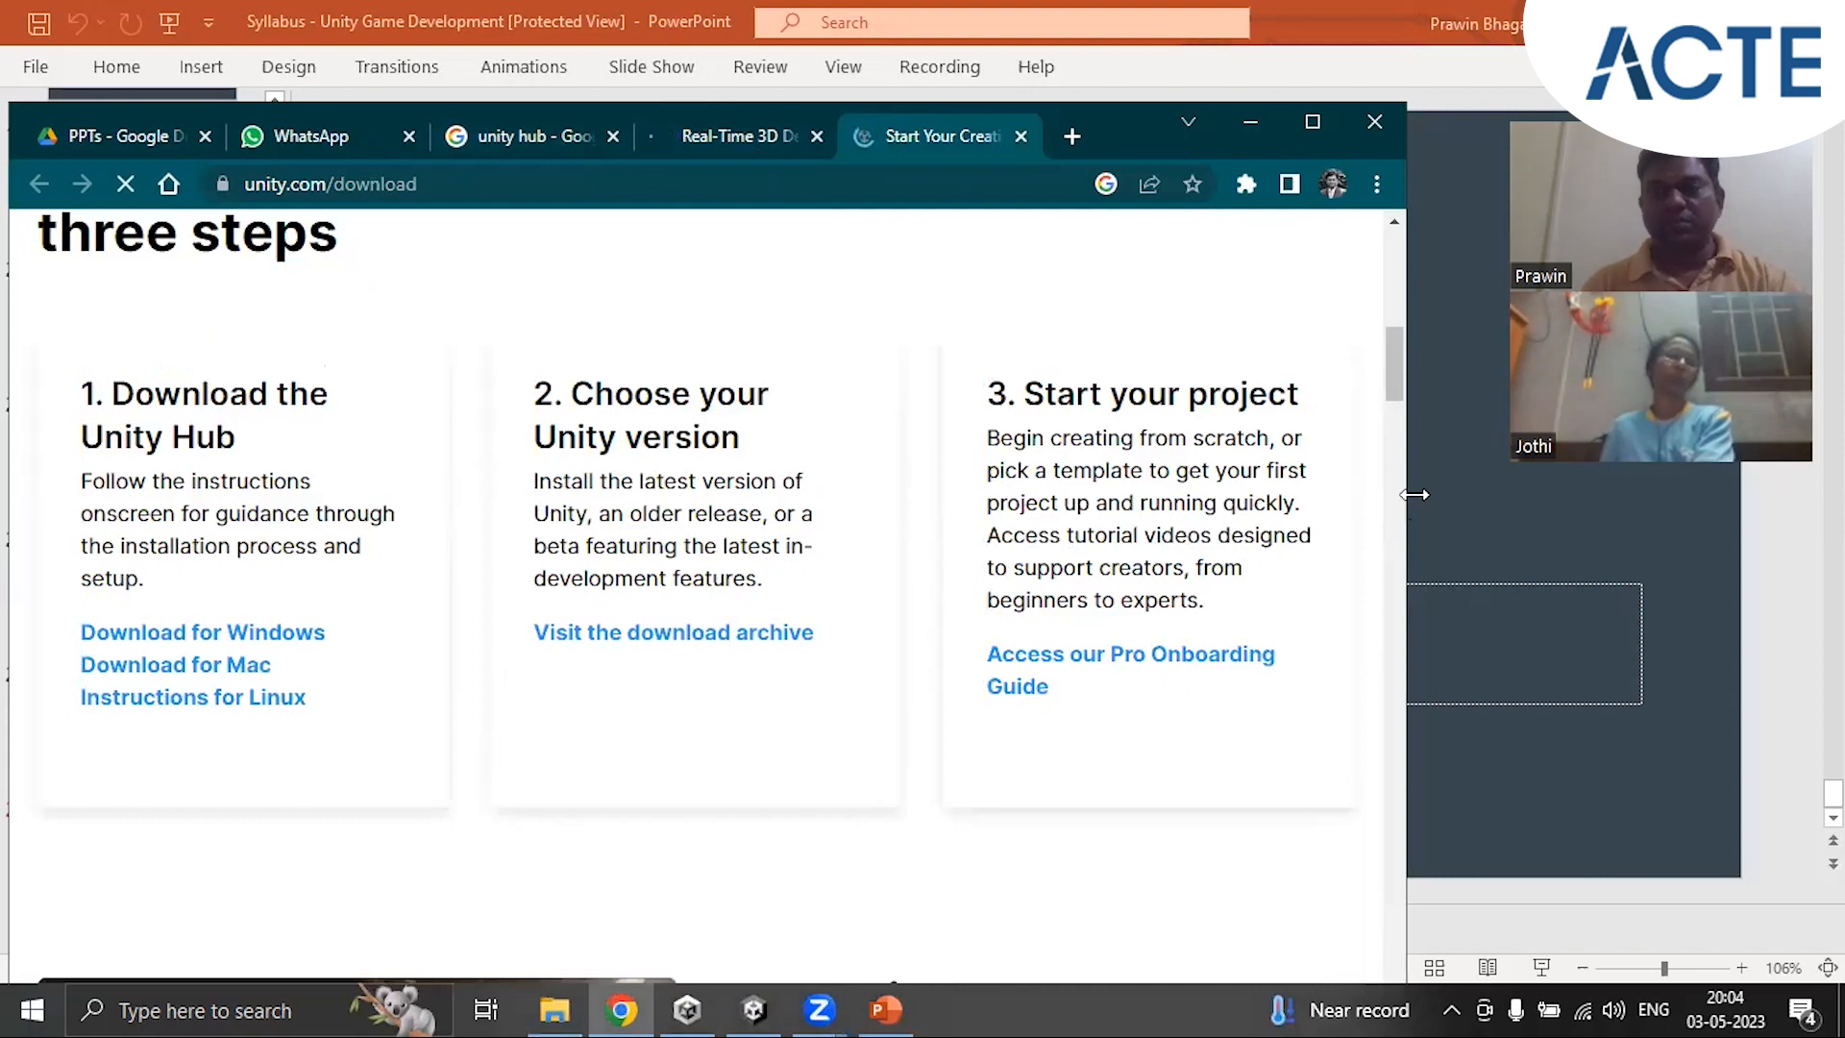
left_click_drag(1414, 494, 1603, 494)
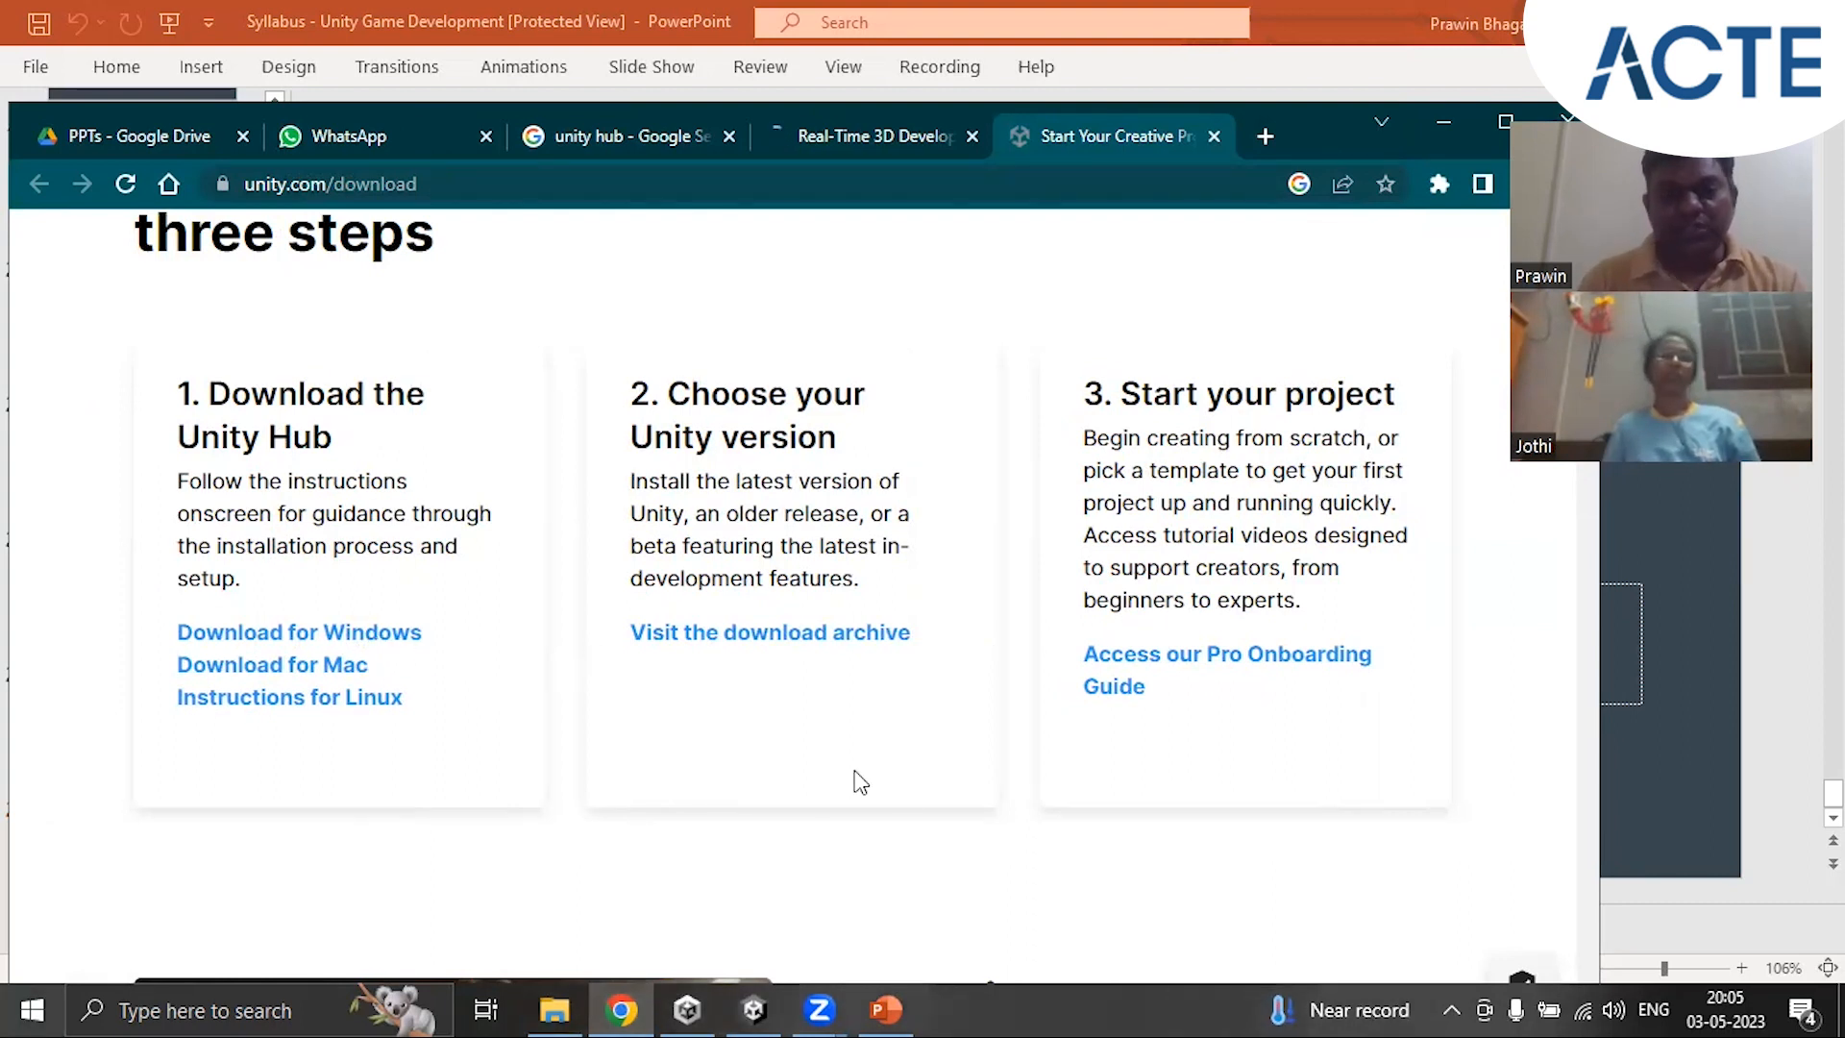
Step: Switch to Unity Hub to view its Projects list, reposition its window, and return to the Chrome download page
left_click(687, 1009)
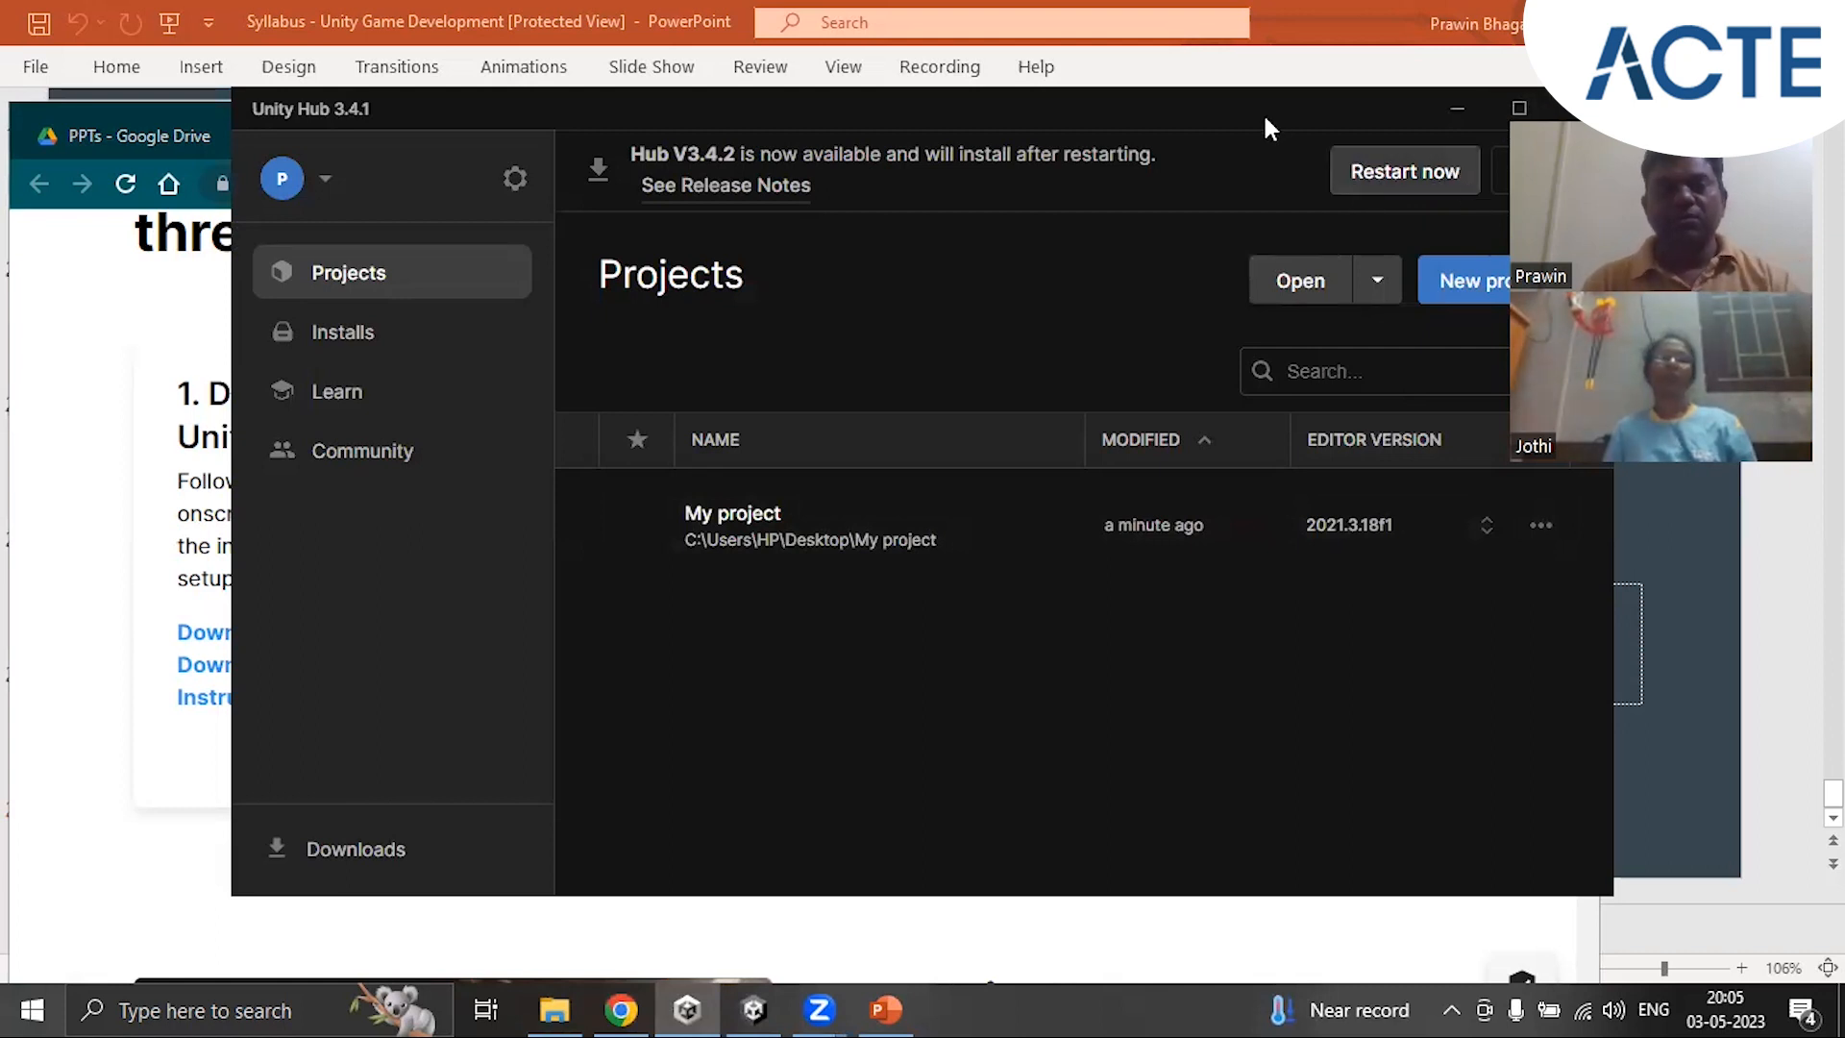
left_click_drag(1269, 116, 1138, 137)
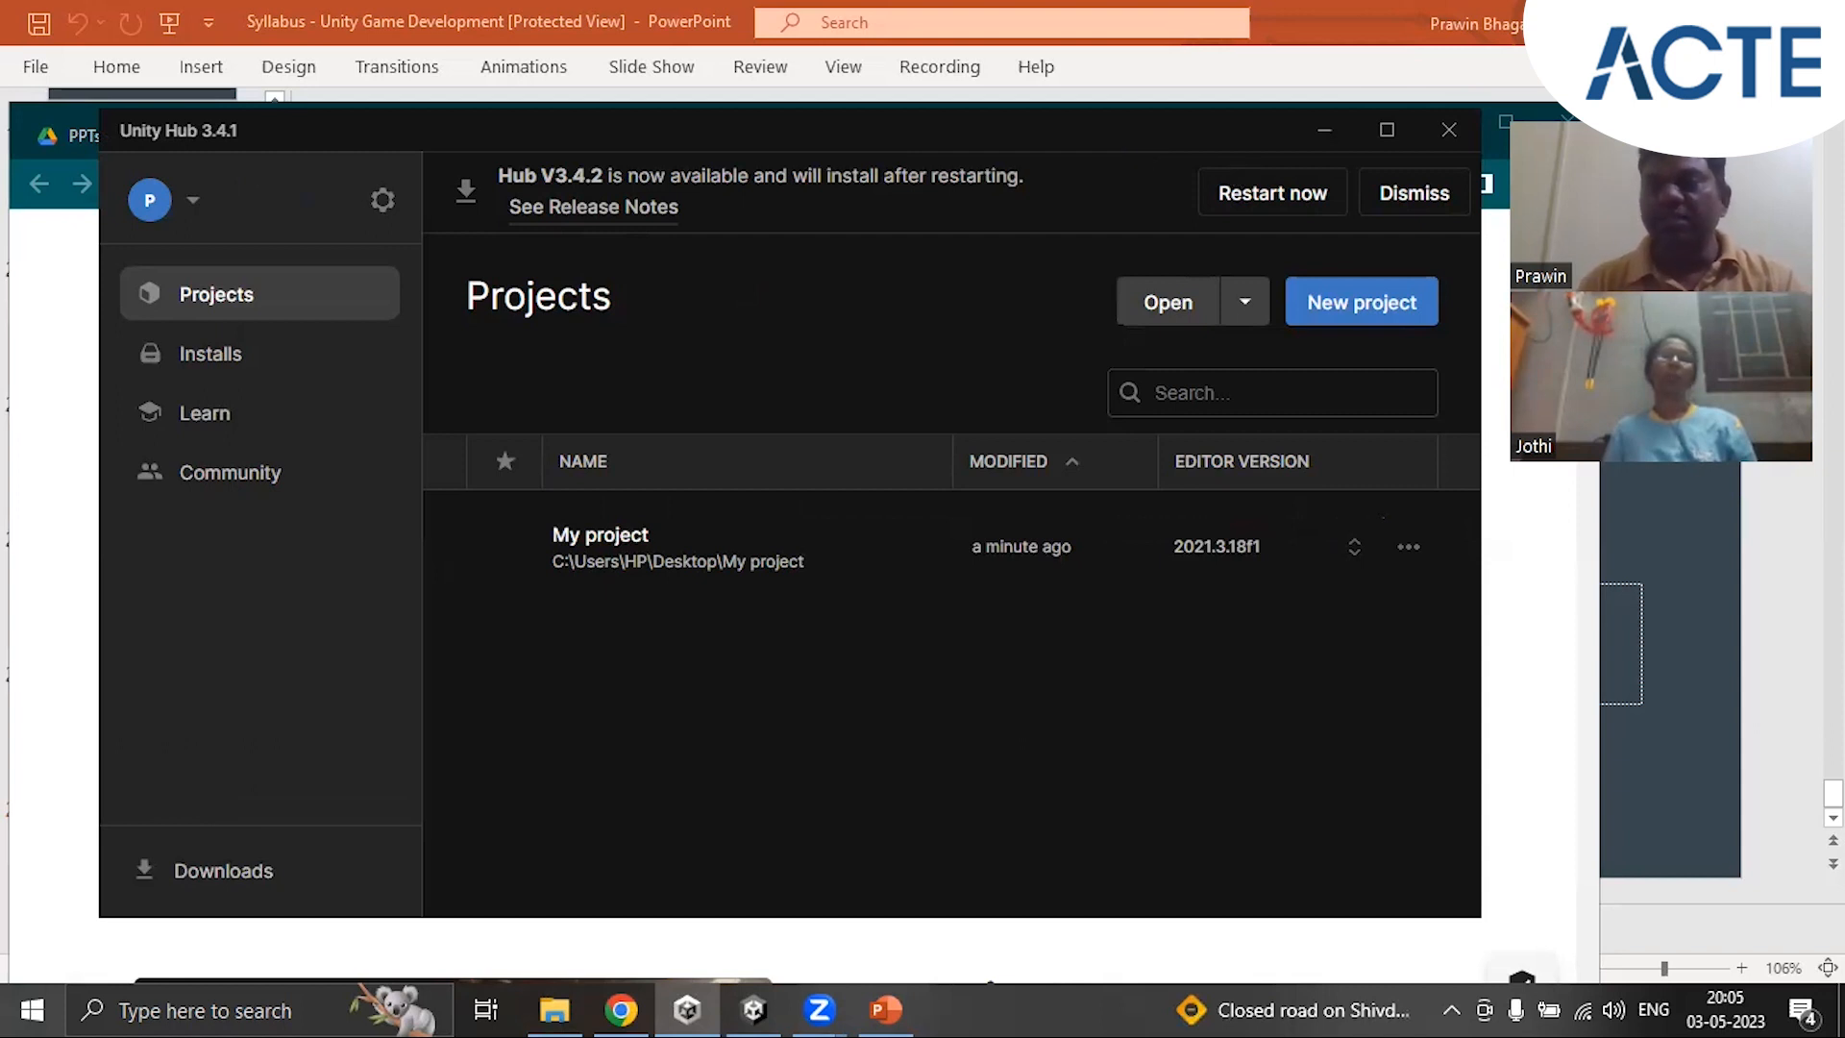
left_click(884, 1009)
left_click(629, 1007)
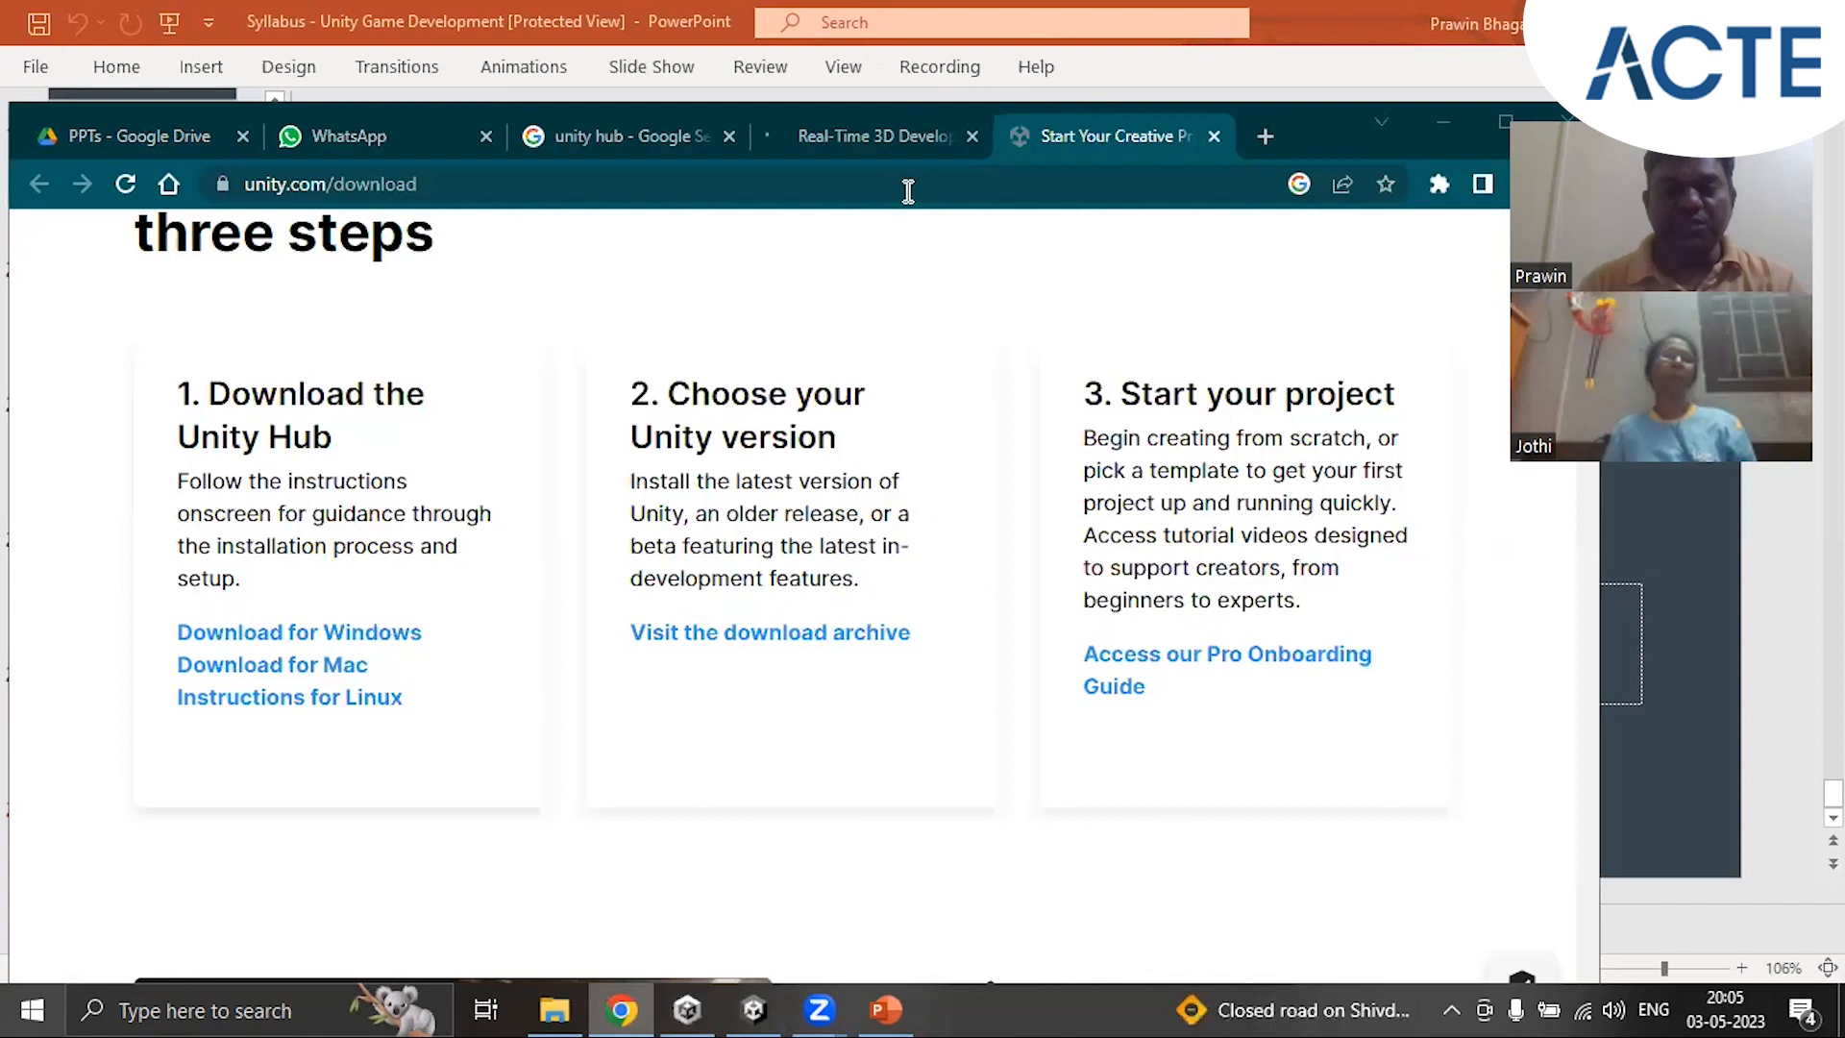
Step: Open the Unity download archive and show its list of editor versions
left_click(785, 634)
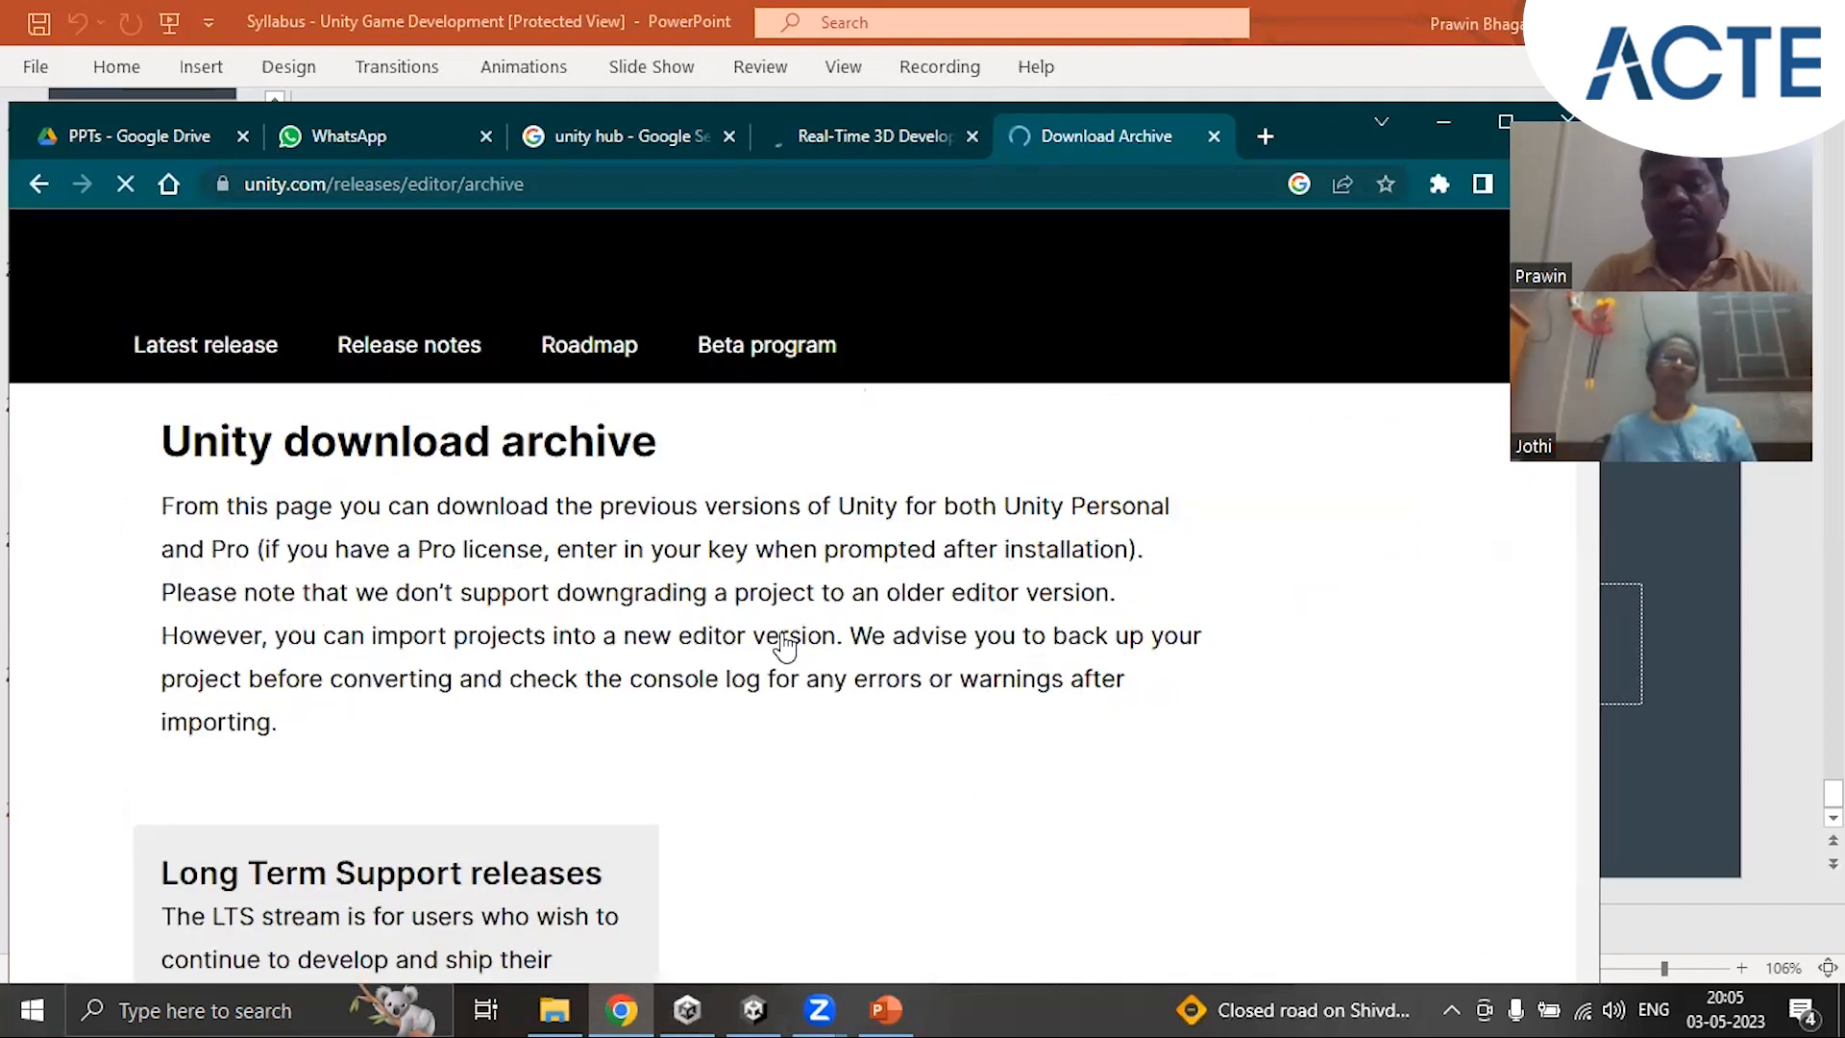
scroll(1097, 680, "down", 3)
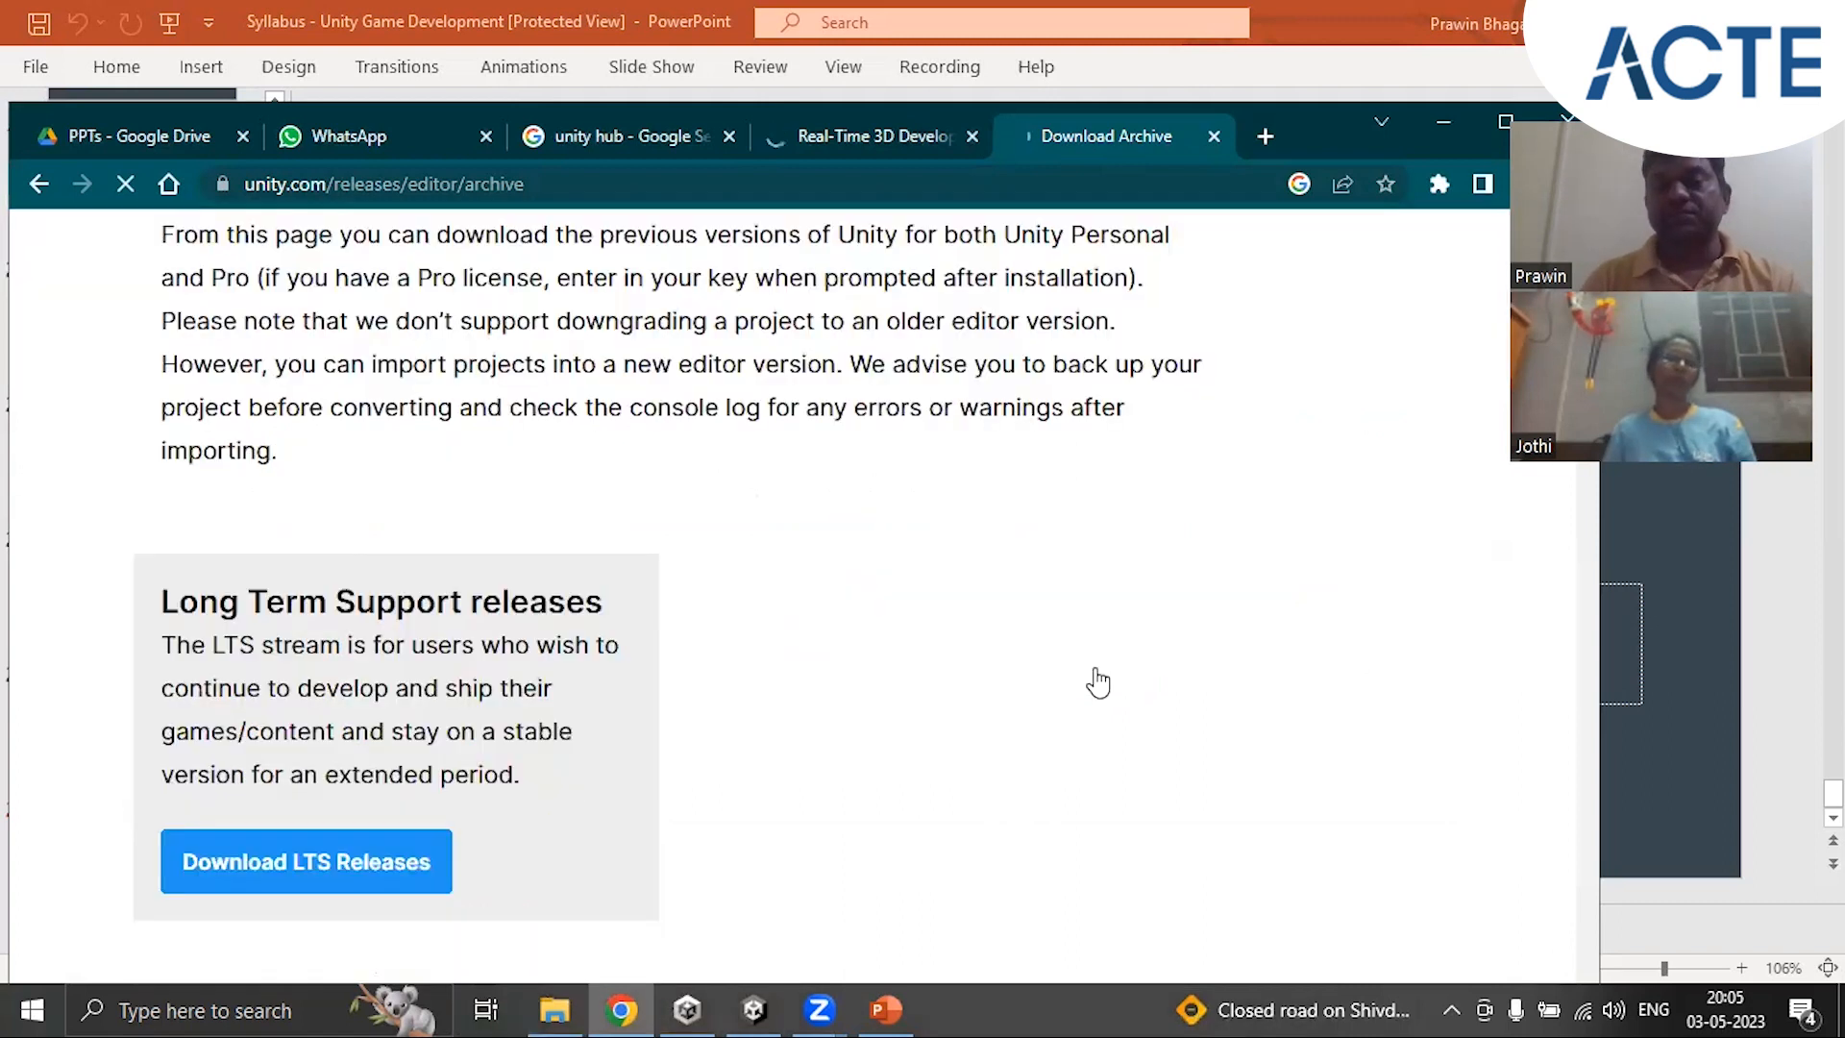
scroll(1099, 682, "down", 2)
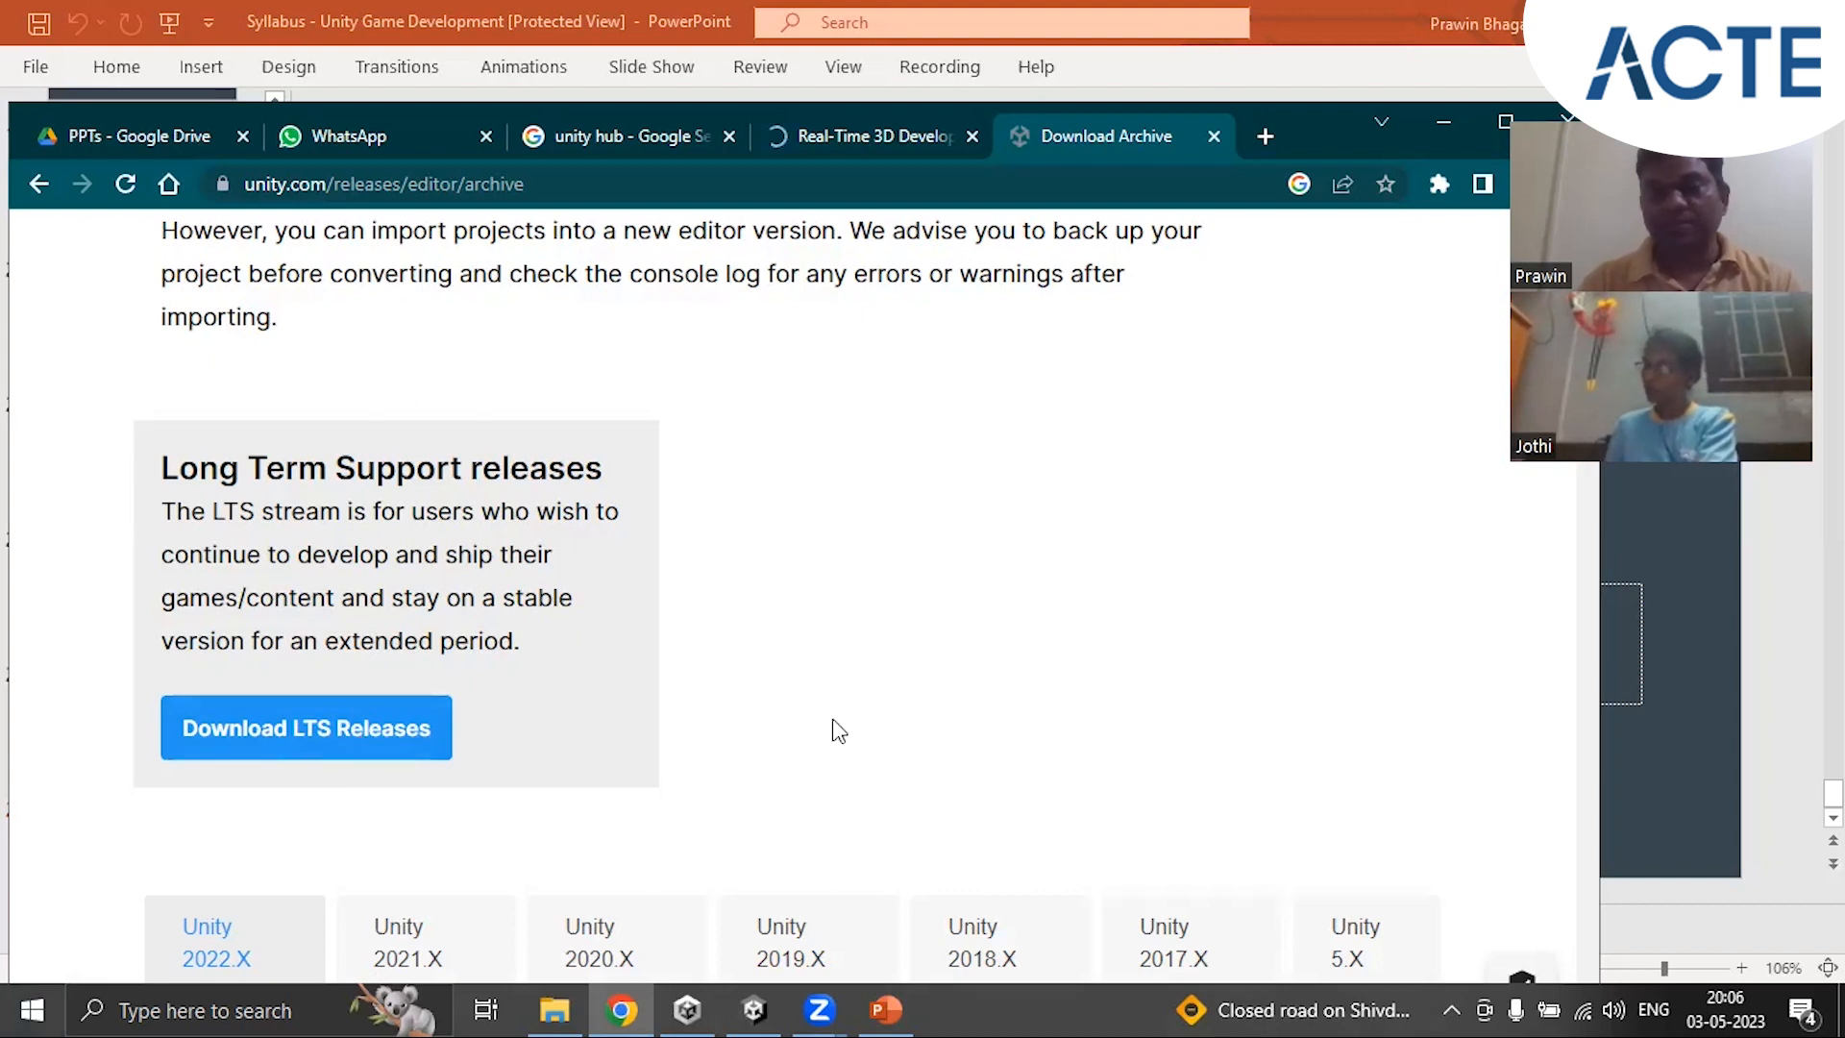
scroll(885, 692, "down", 1)
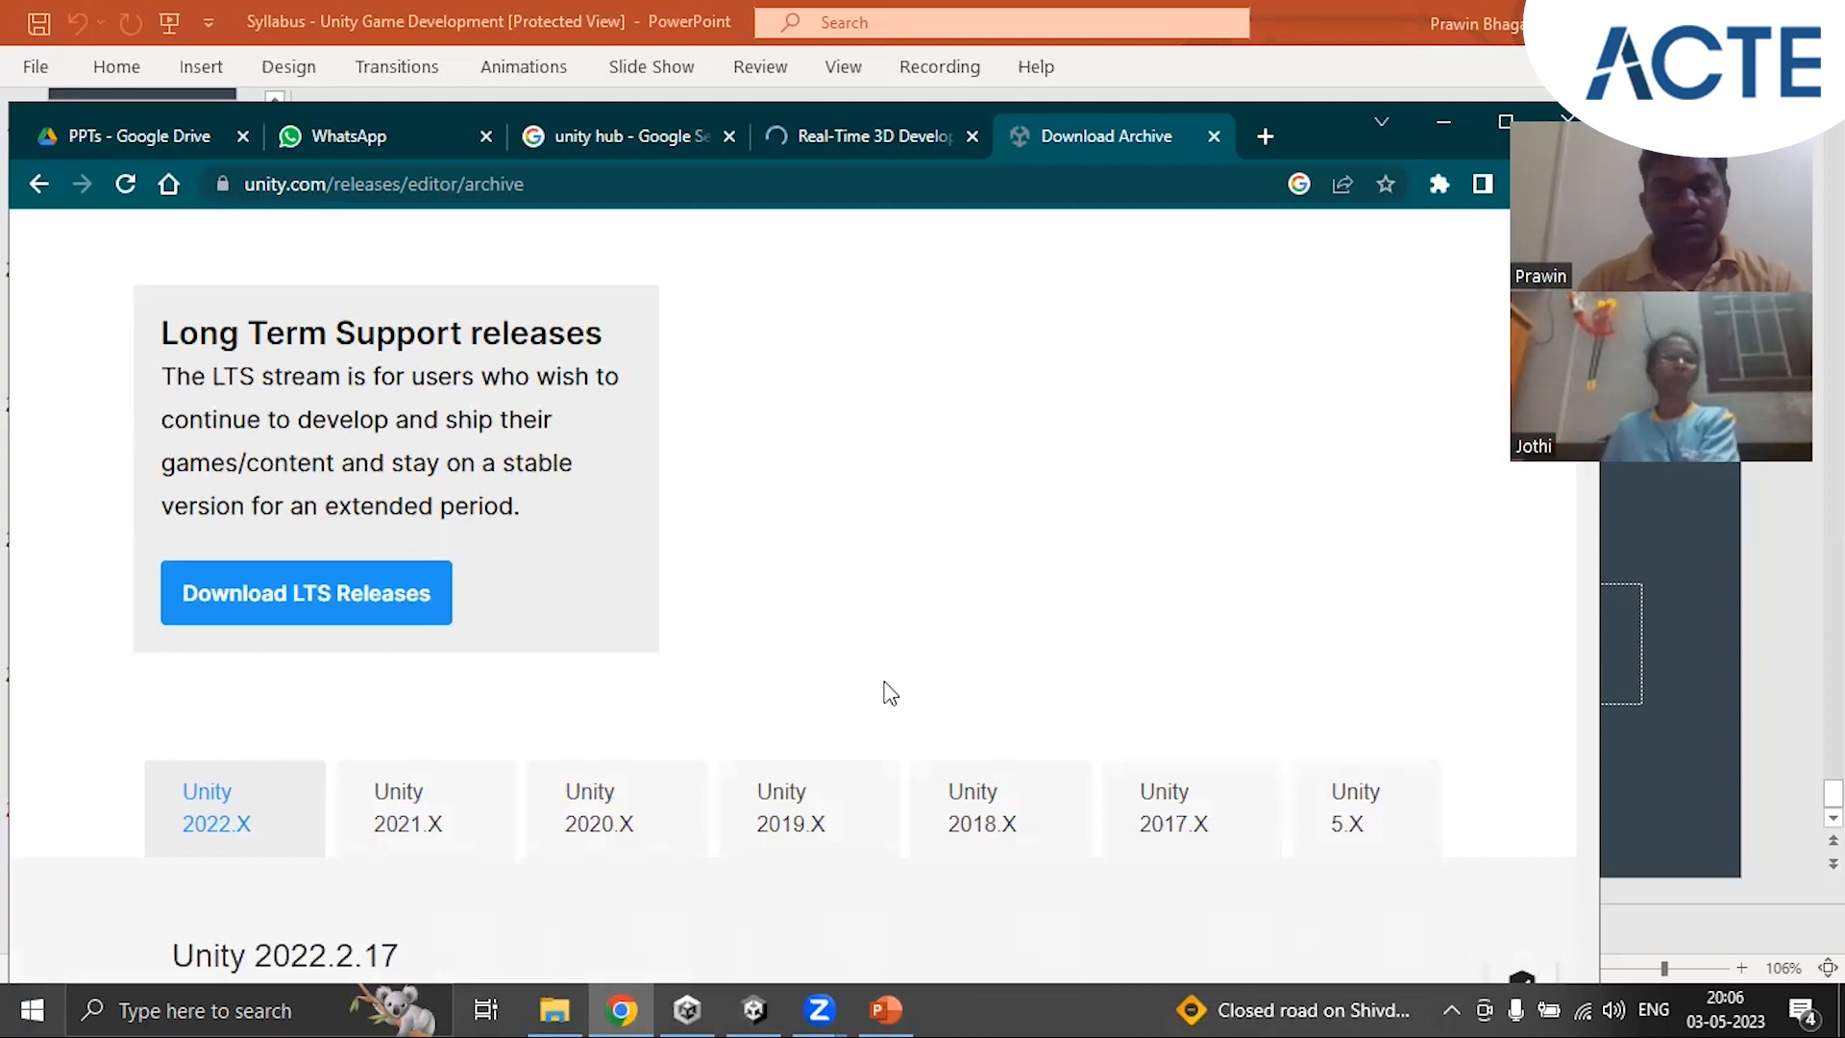
scroll(883, 692, "down", 2)
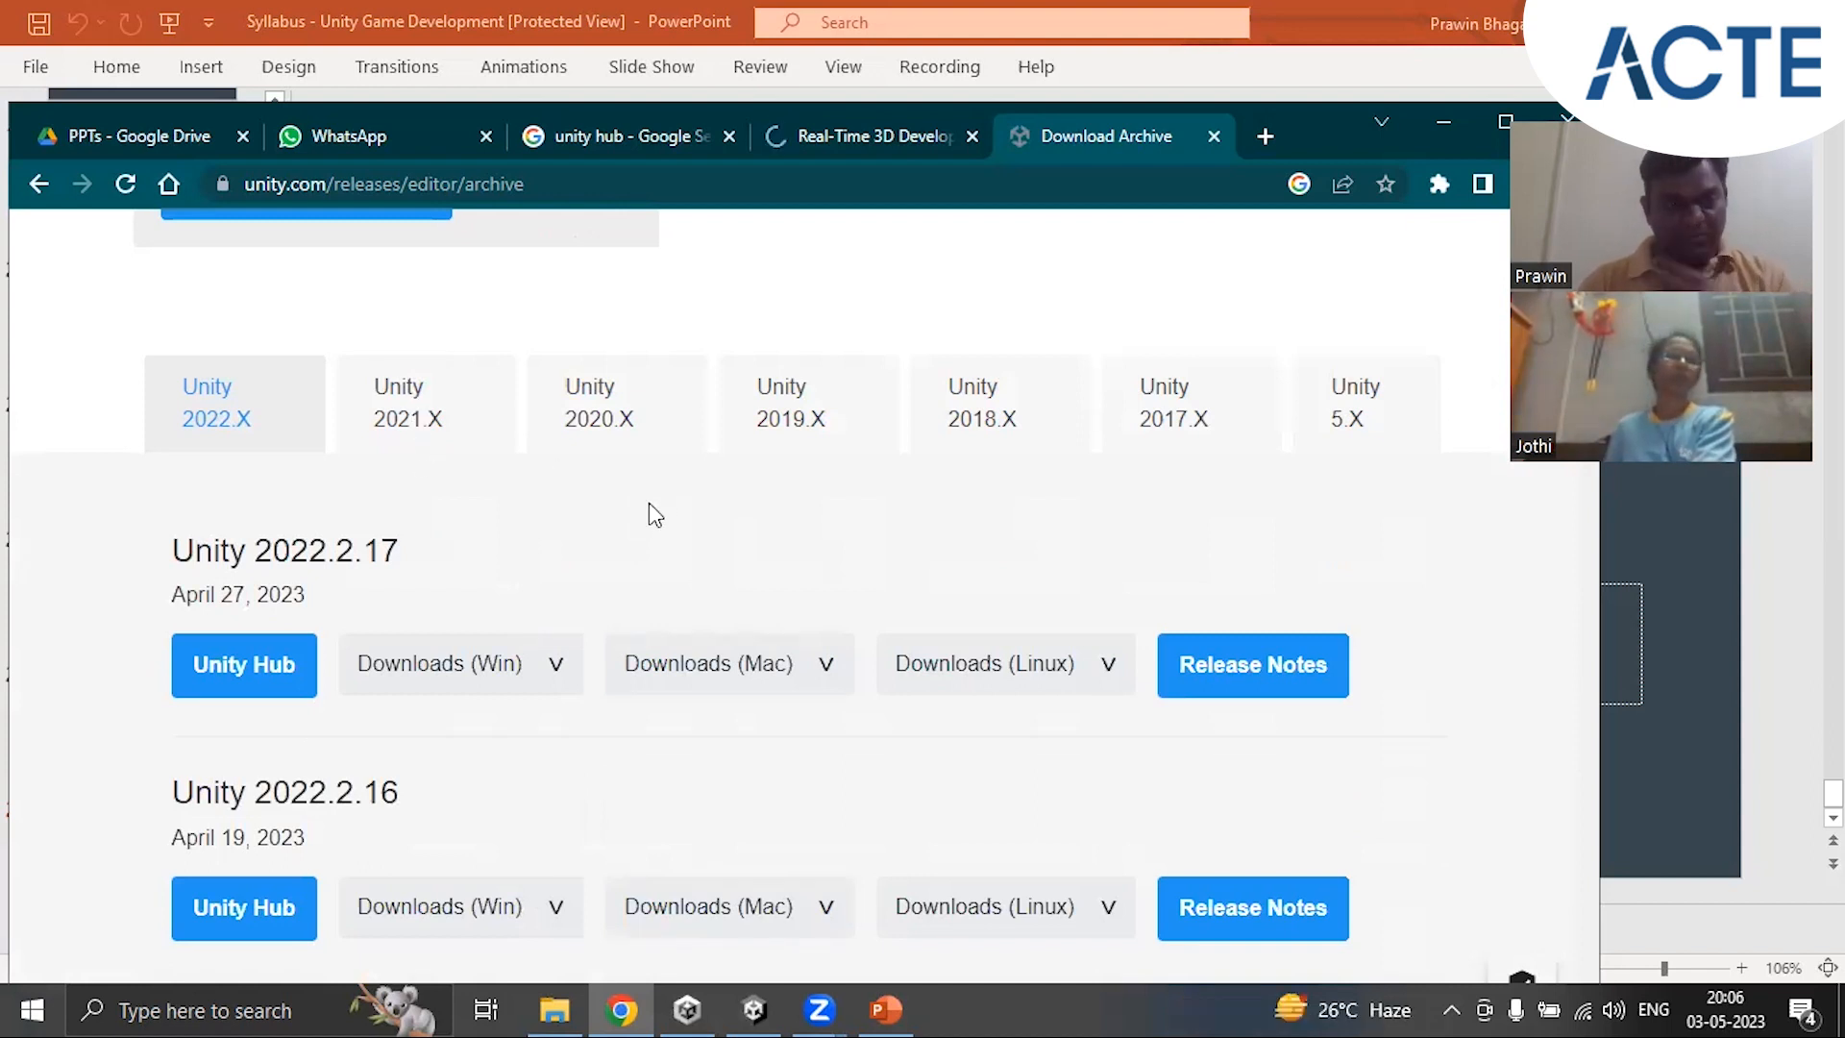
Step: List the Unity 2021.X releases and highlight the version number 2021.3.24
left_click(402, 426)
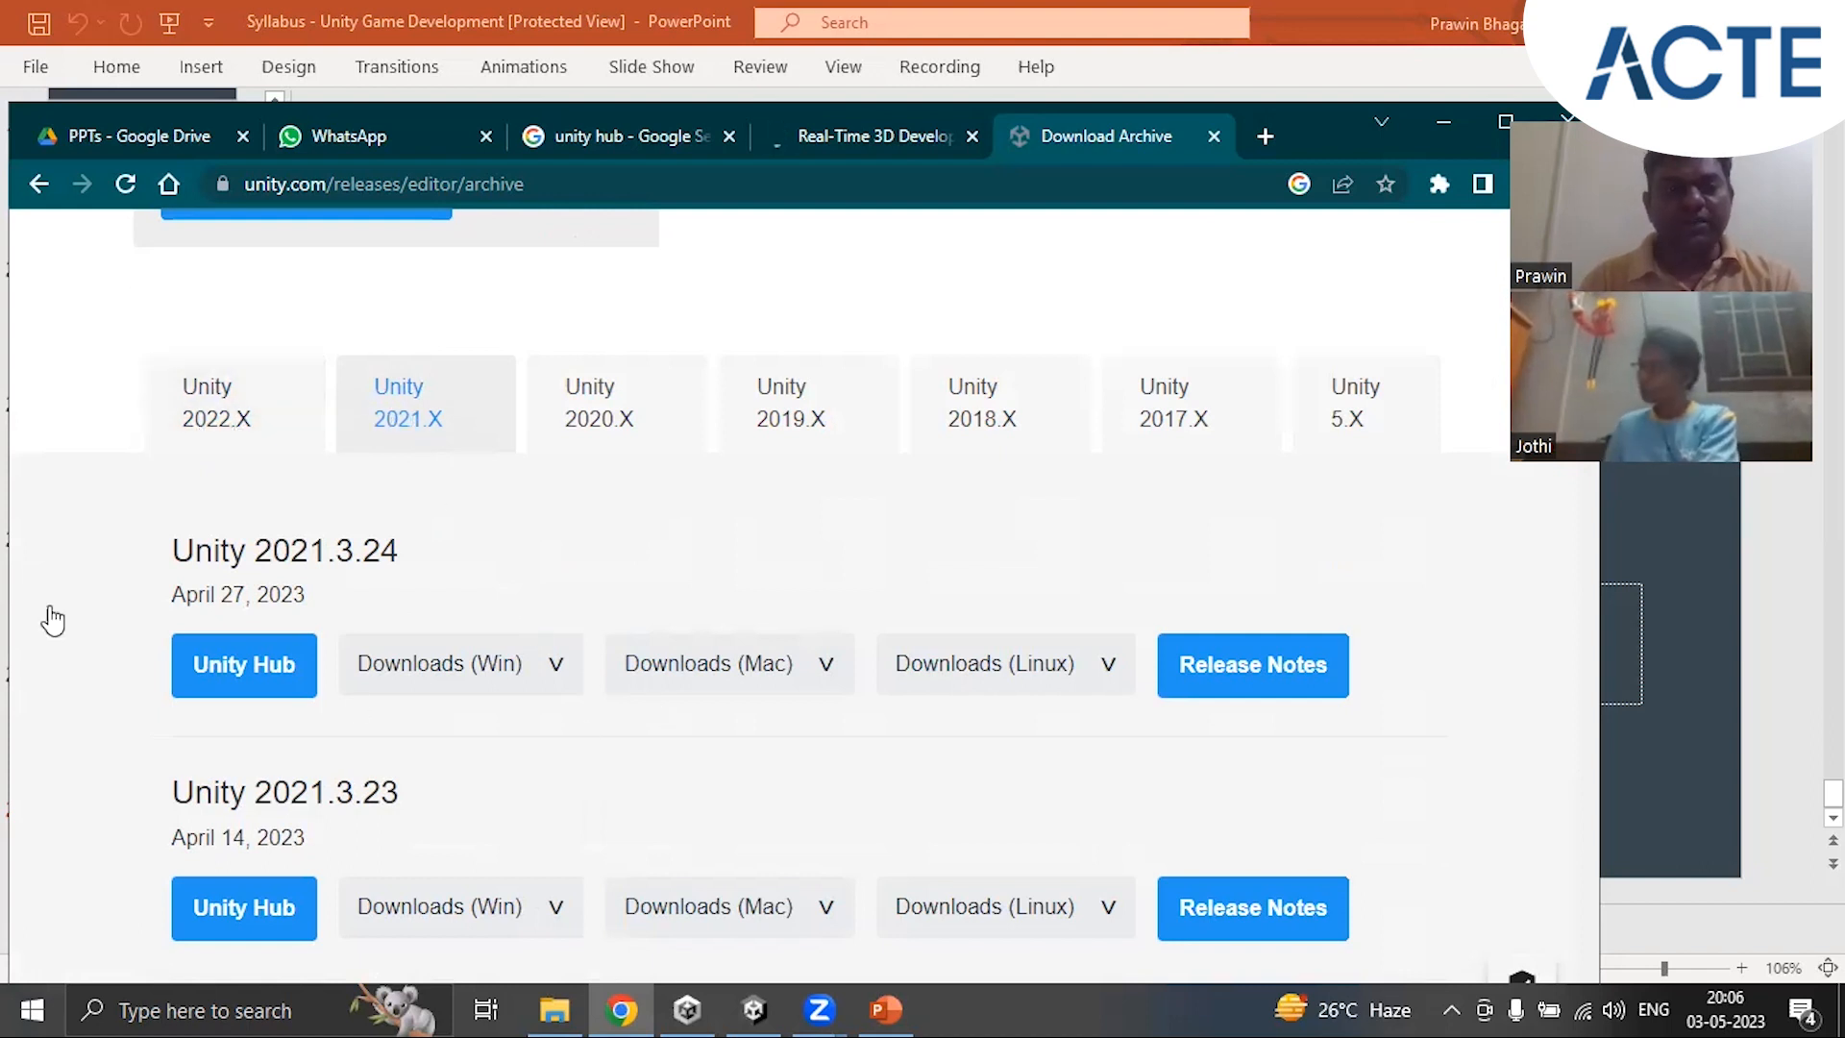
left_click_drag(400, 554, 260, 561)
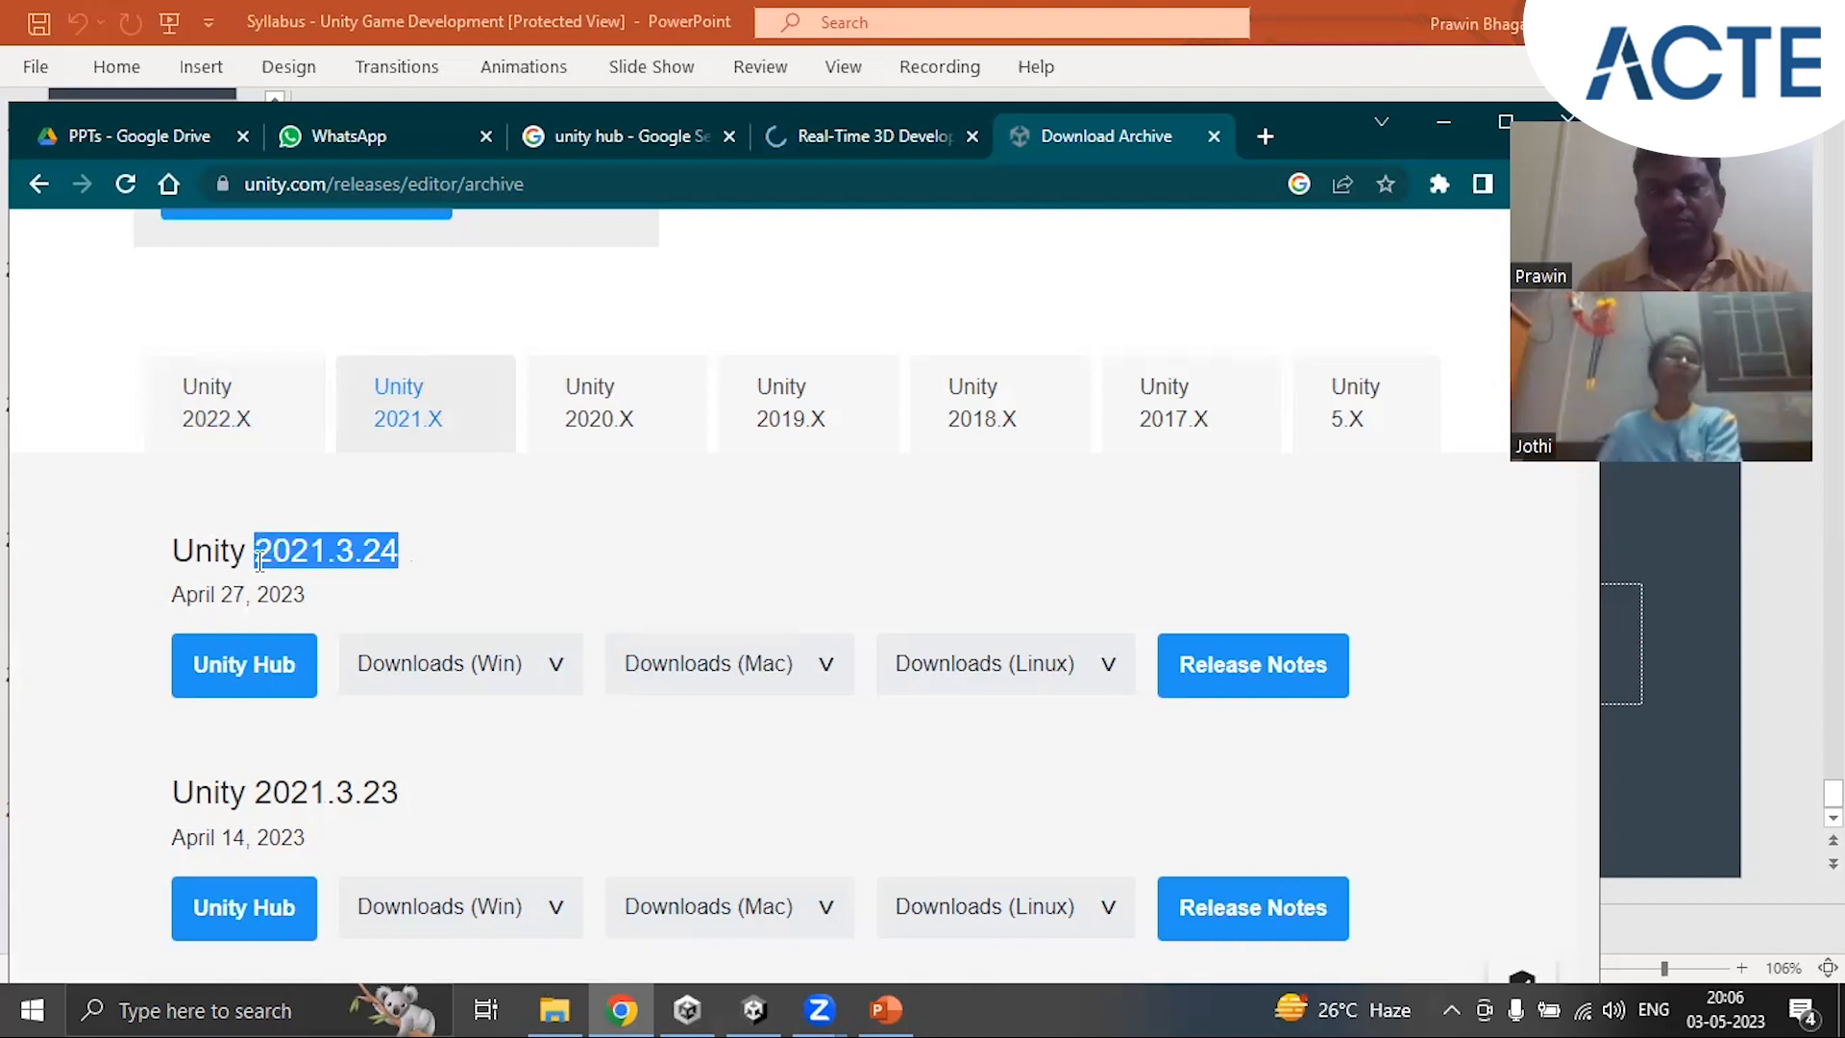
Step: Open the Long Term Support releases page from the download archive
scroll(259, 567, "up", 1)
scroll(260, 574, "down", 1)
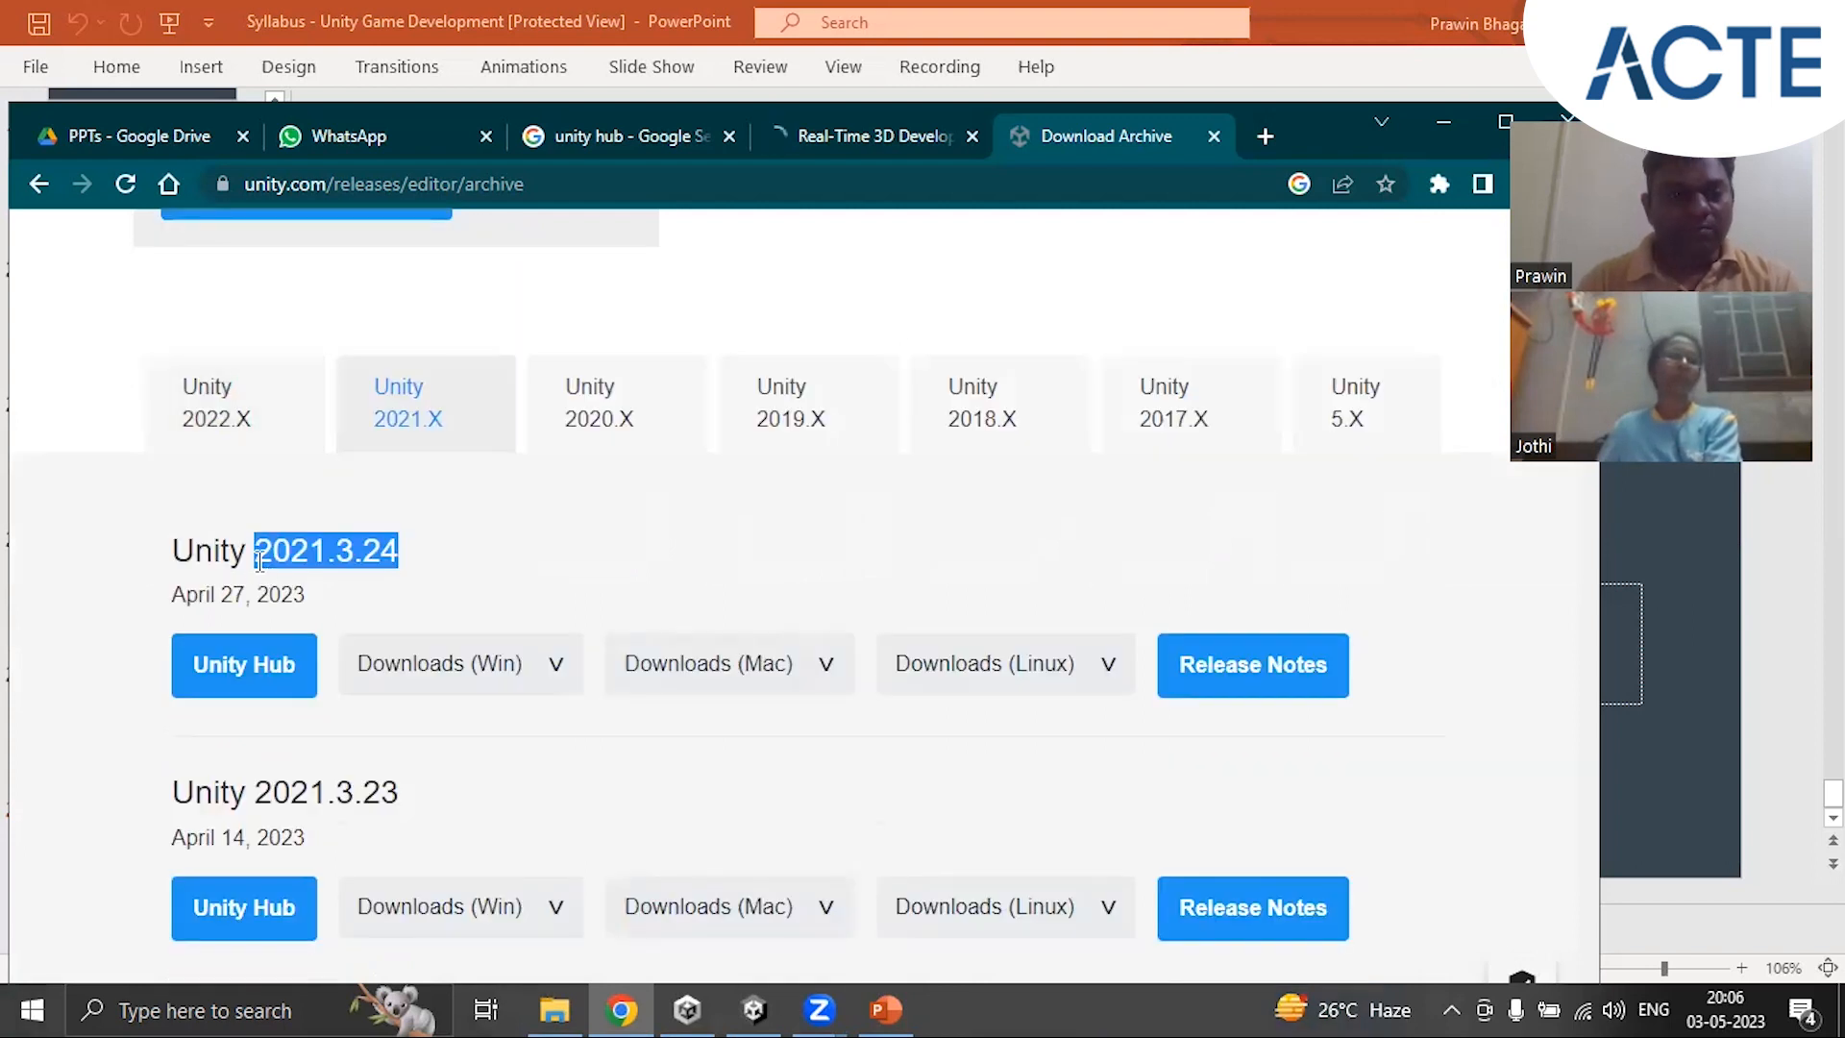
scroll(259, 562, "up", 1)
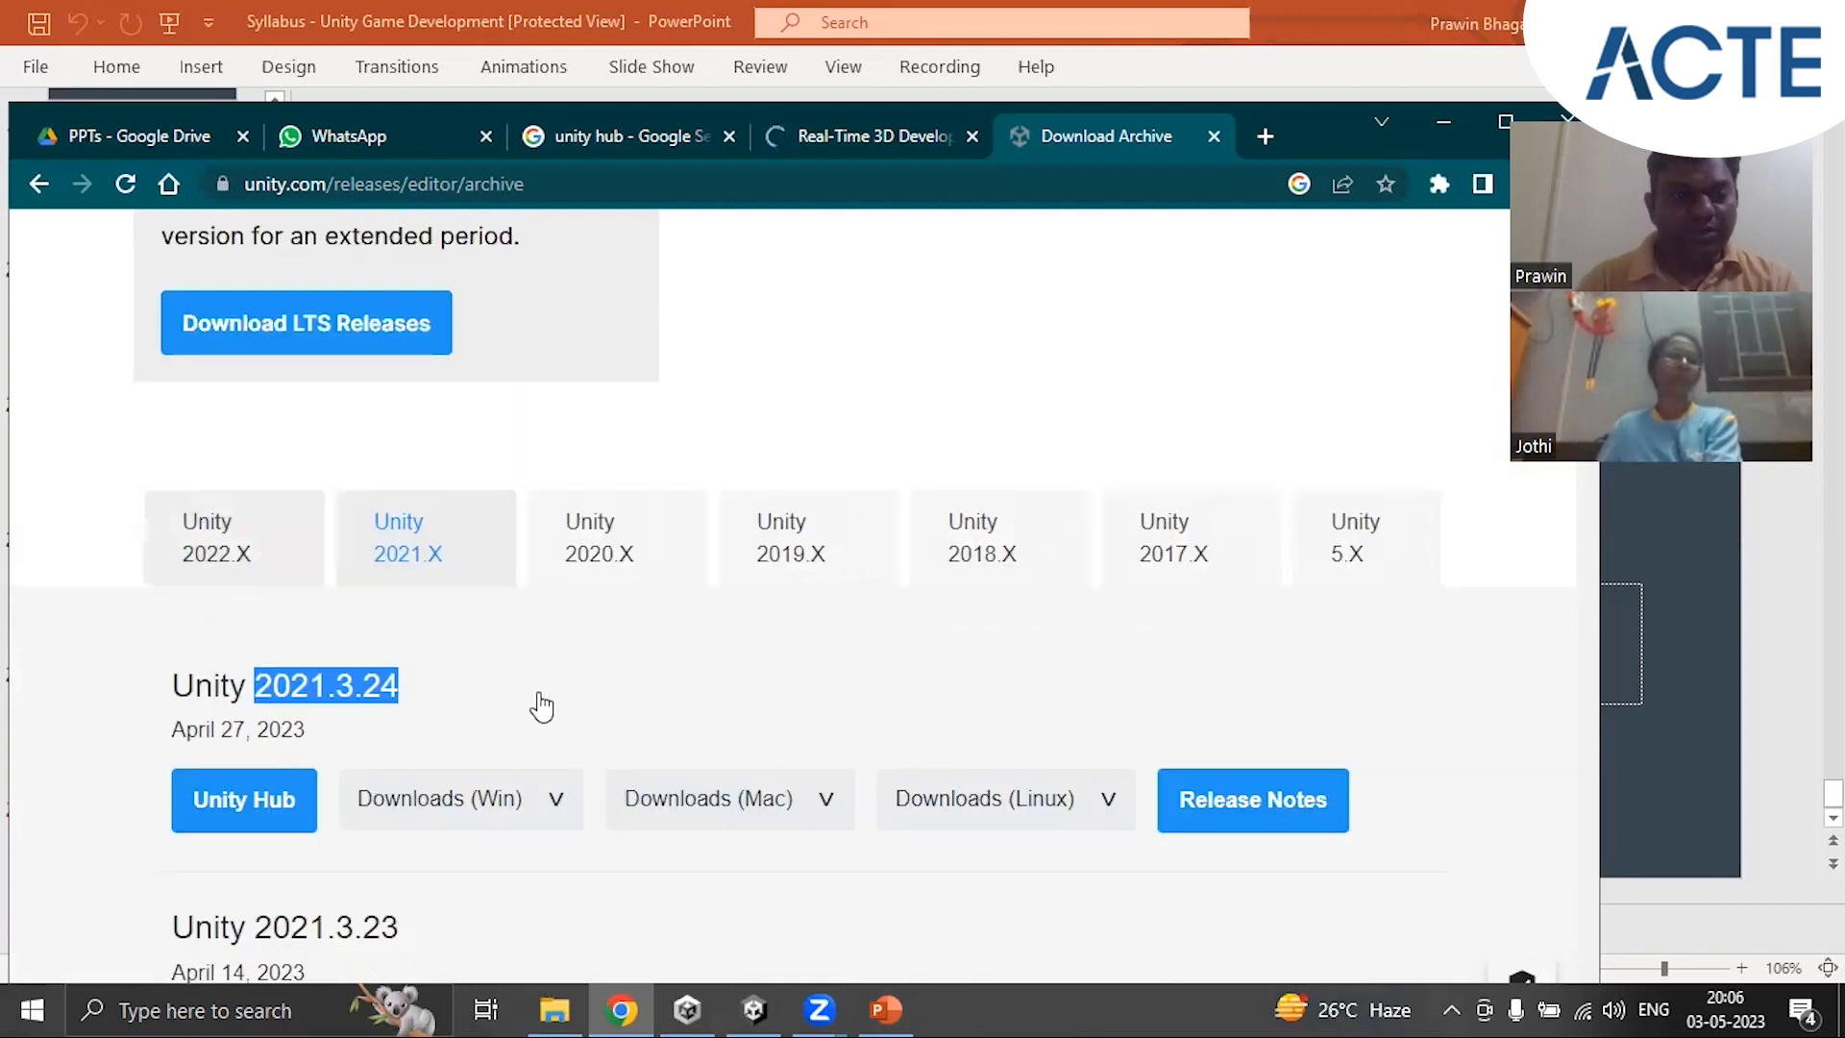
left_click(263, 327)
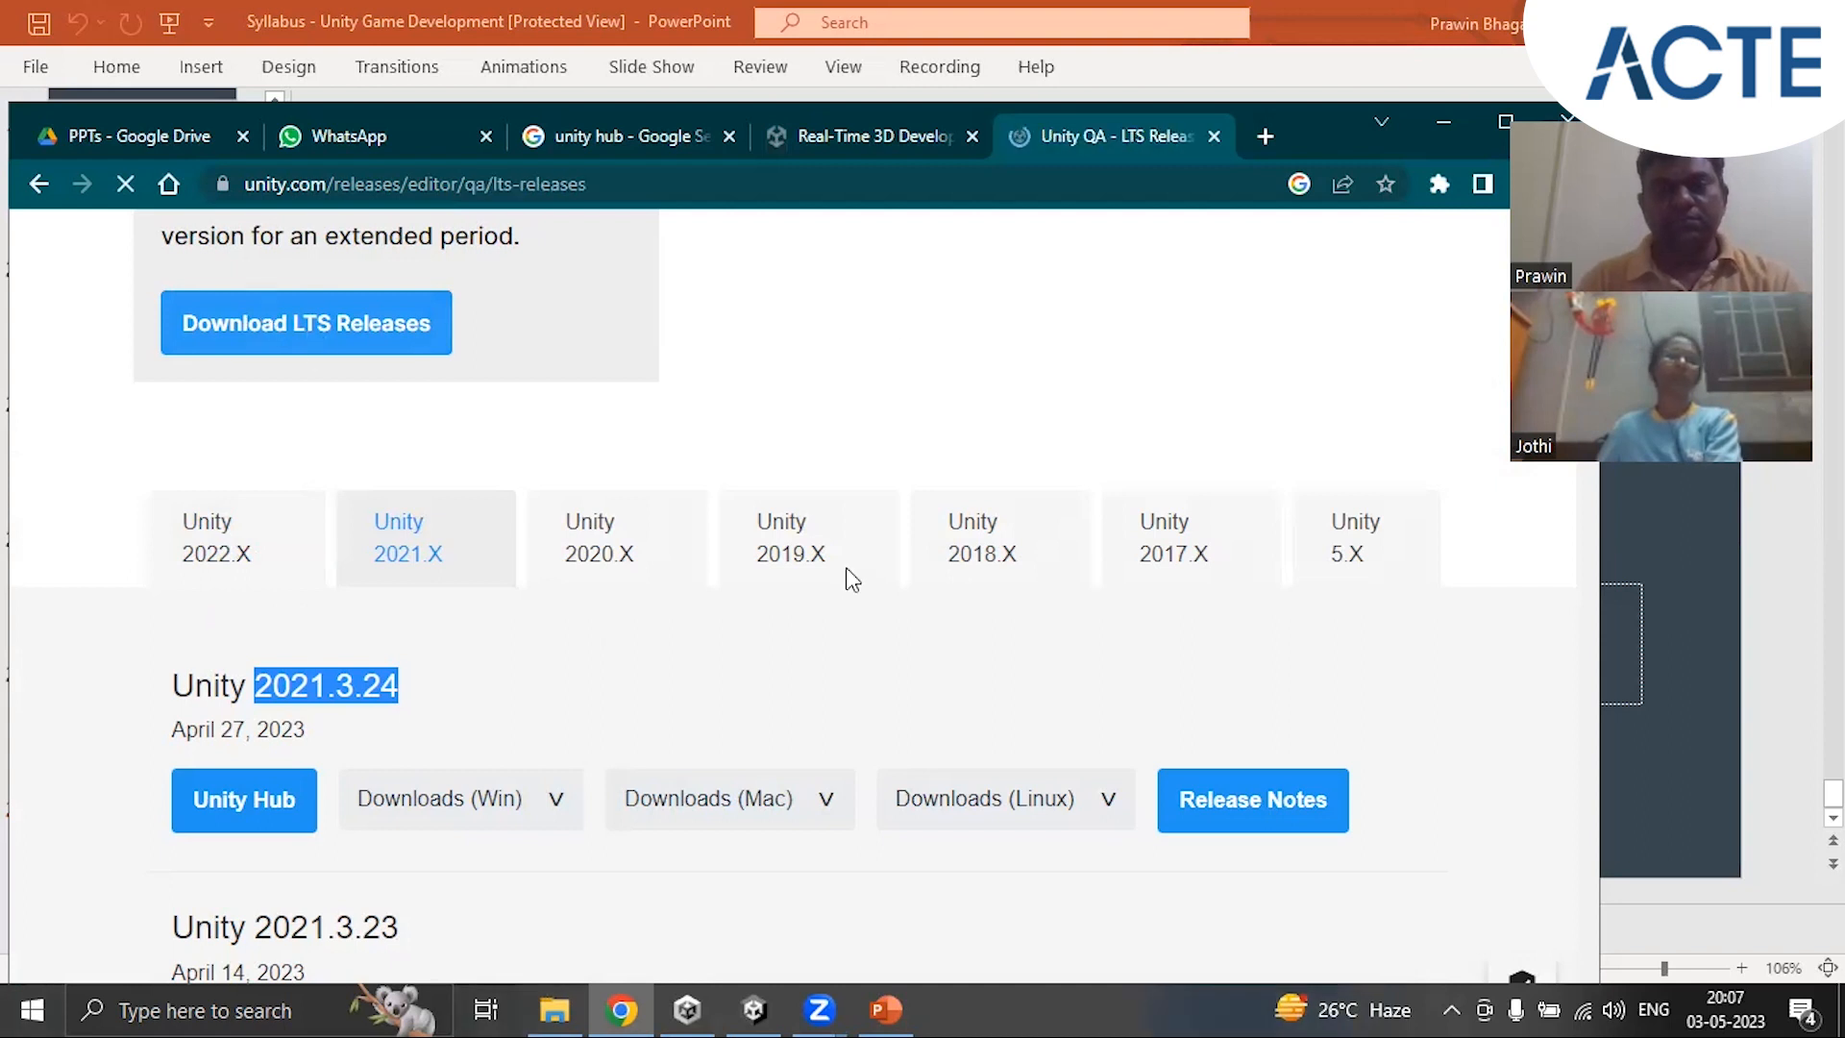
Step: Expand LTS Release 2021.3.24f1 and examine its Windows editor download, component installers and the Long Term Support description
scroll(846, 553, "down", 5)
scroll(846, 562, "down", 5)
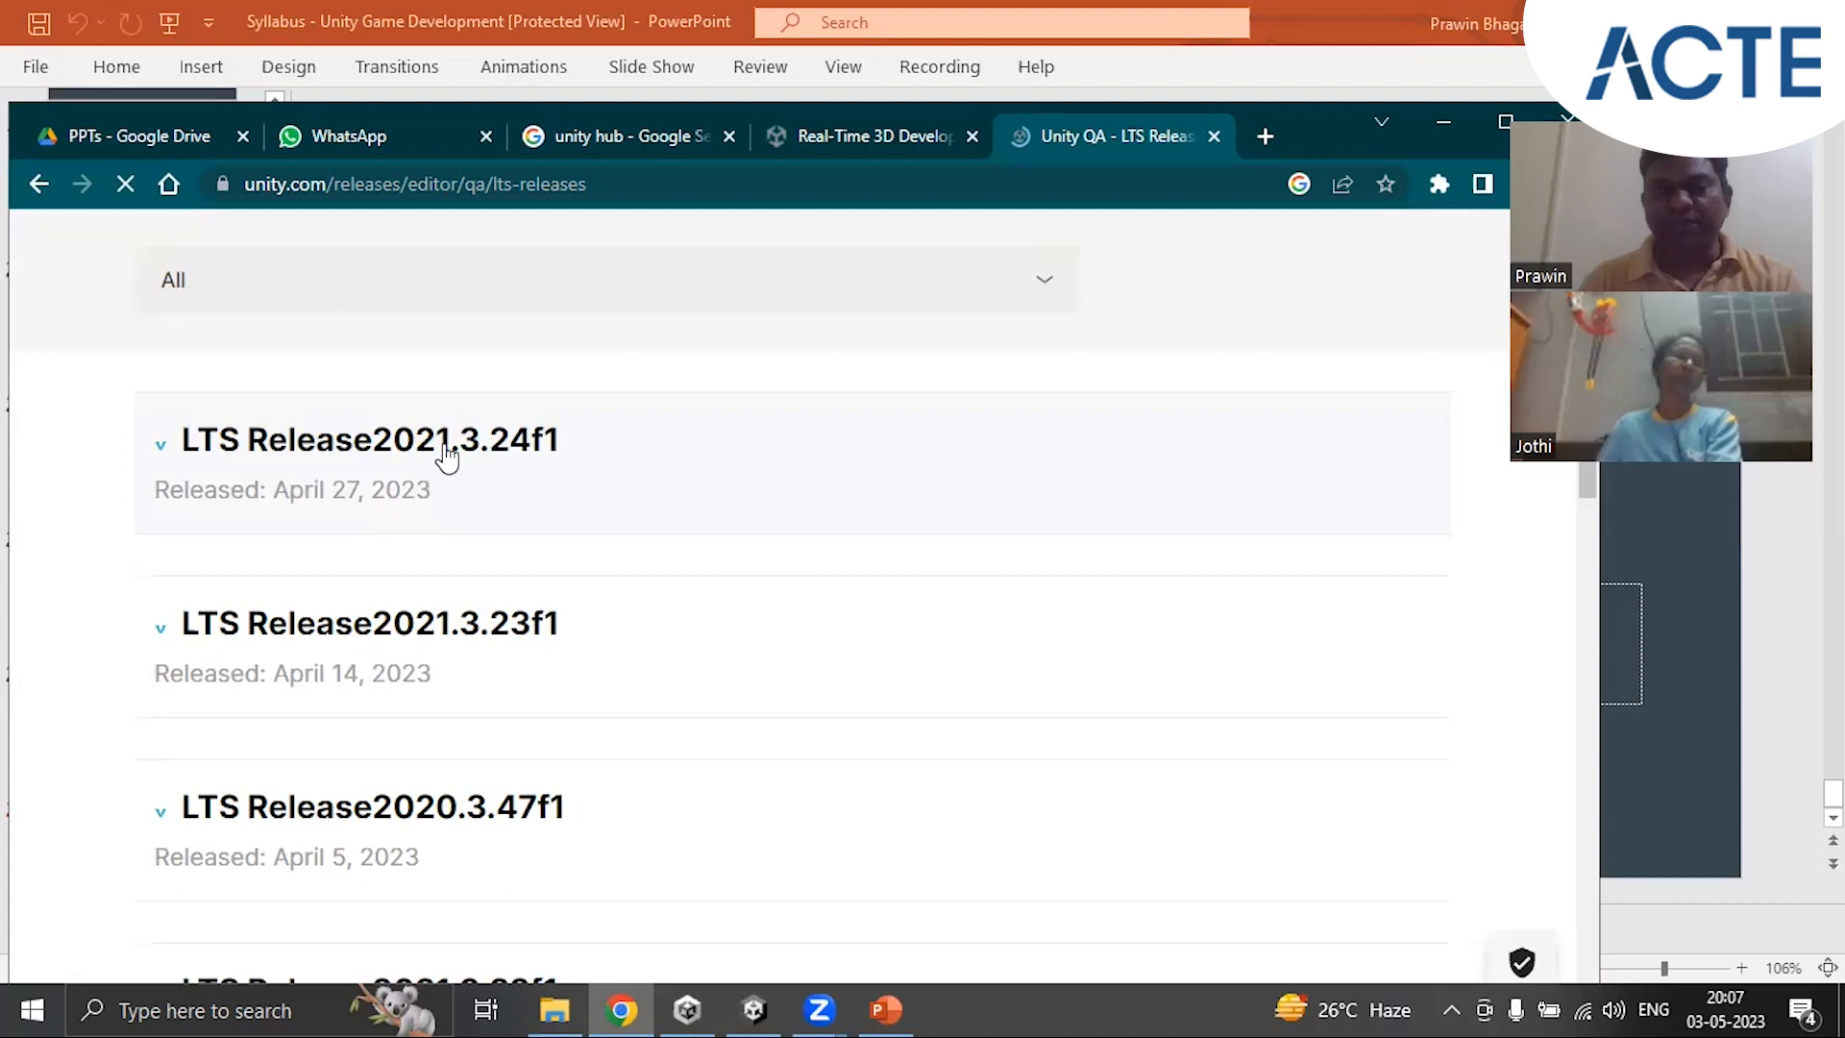
left_click(447, 457)
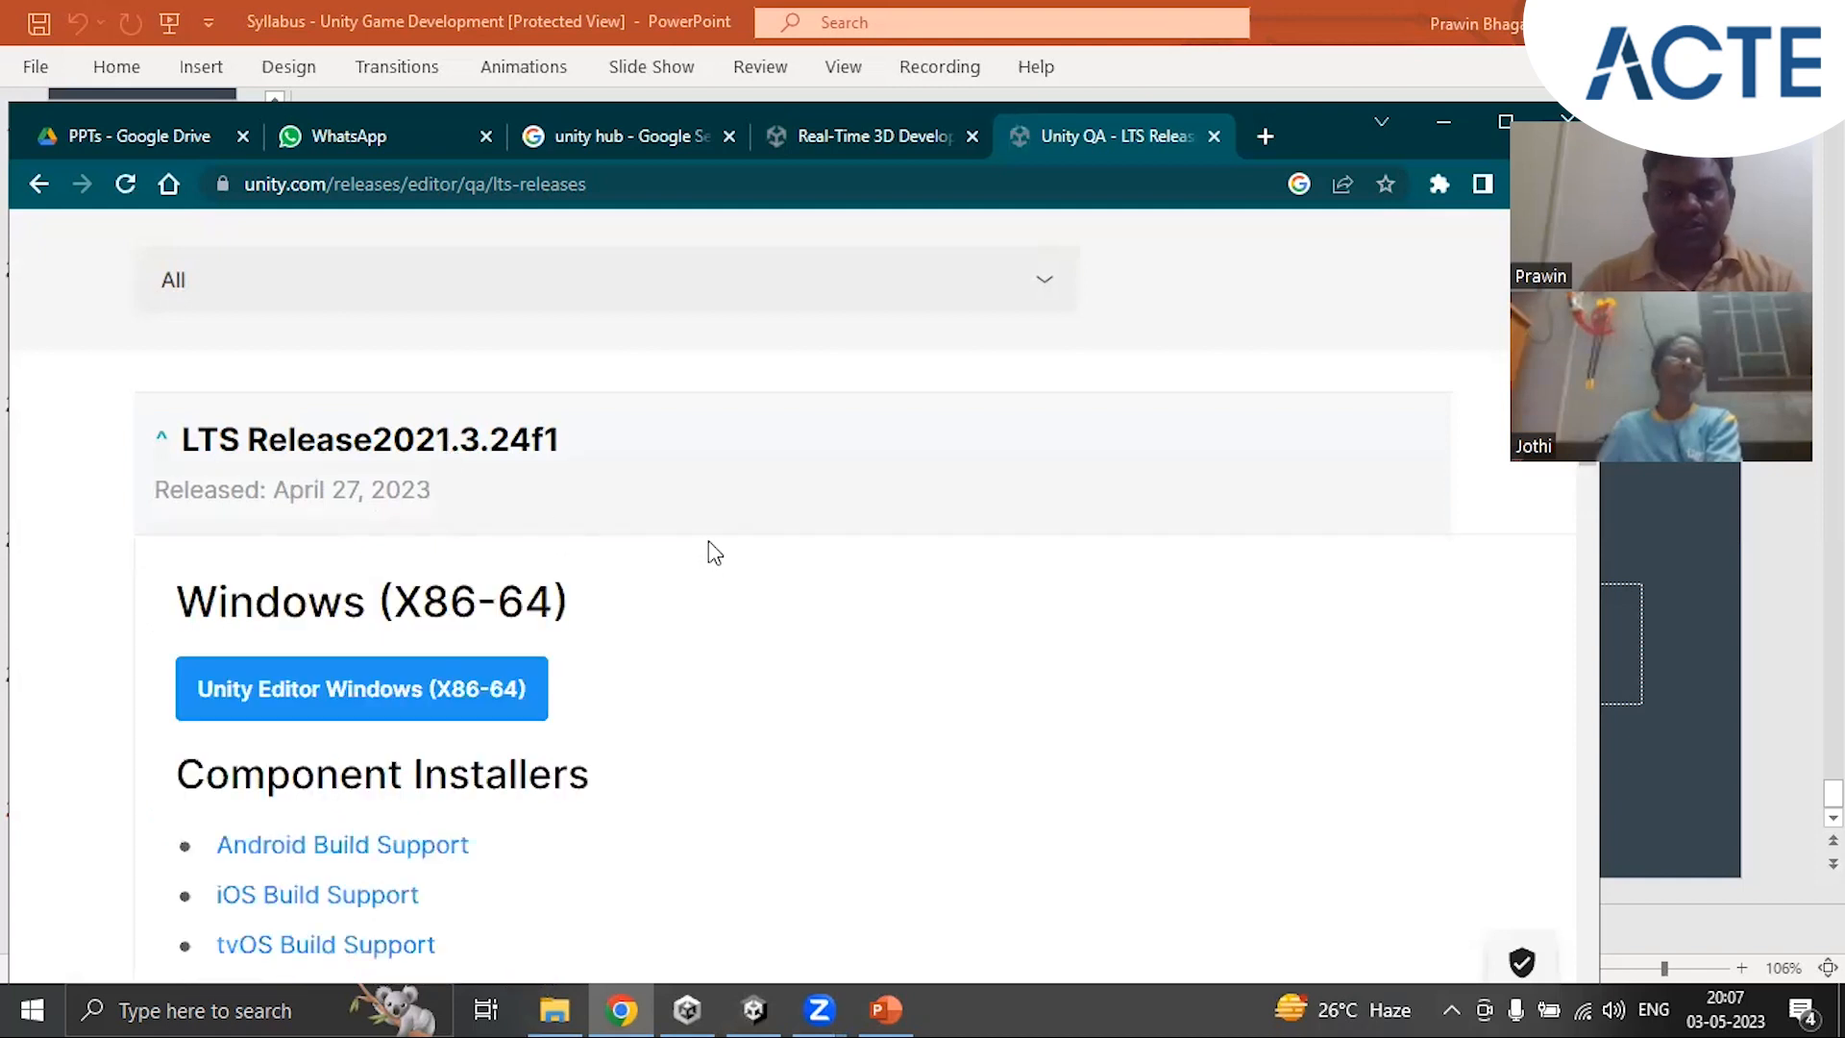
scroll(707, 540, "down", 4)
scroll(711, 546, "up", 4)
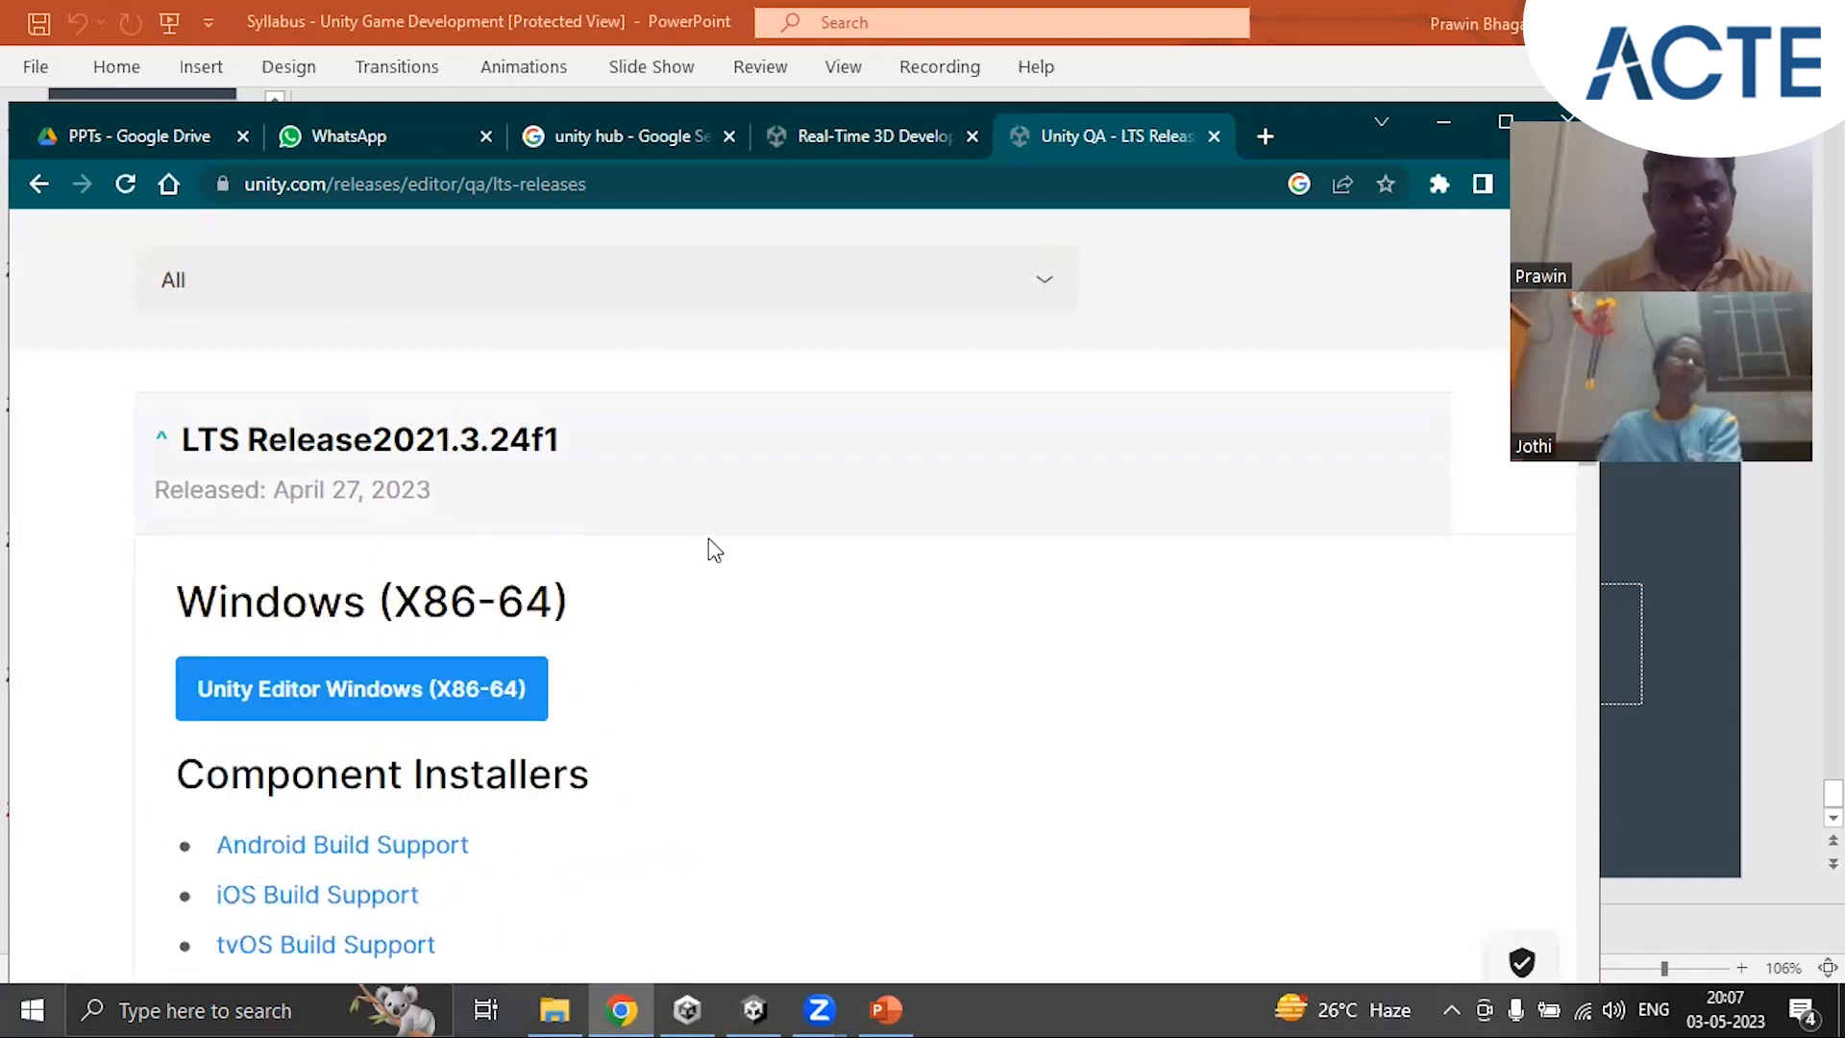
scroll(1347, 615, "down", 2)
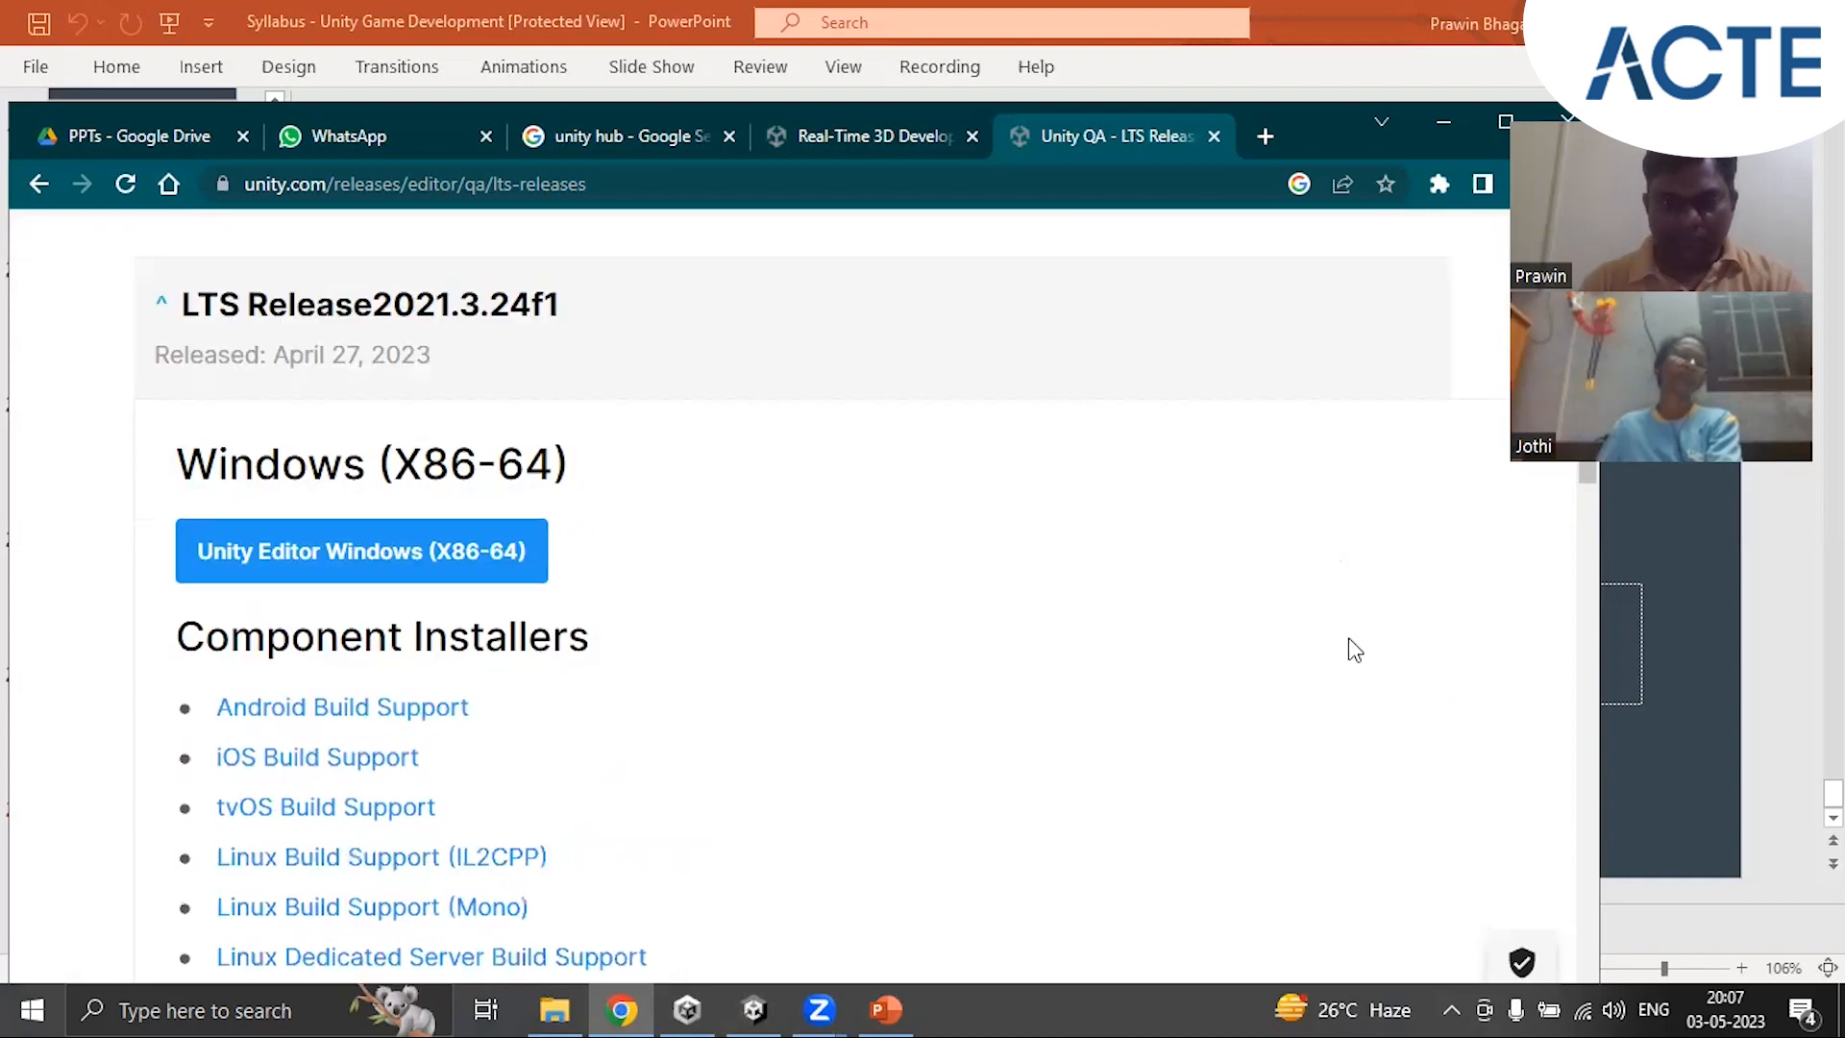
scroll(1347, 638, "down", 7)
scroll(1350, 644, "up", 8)
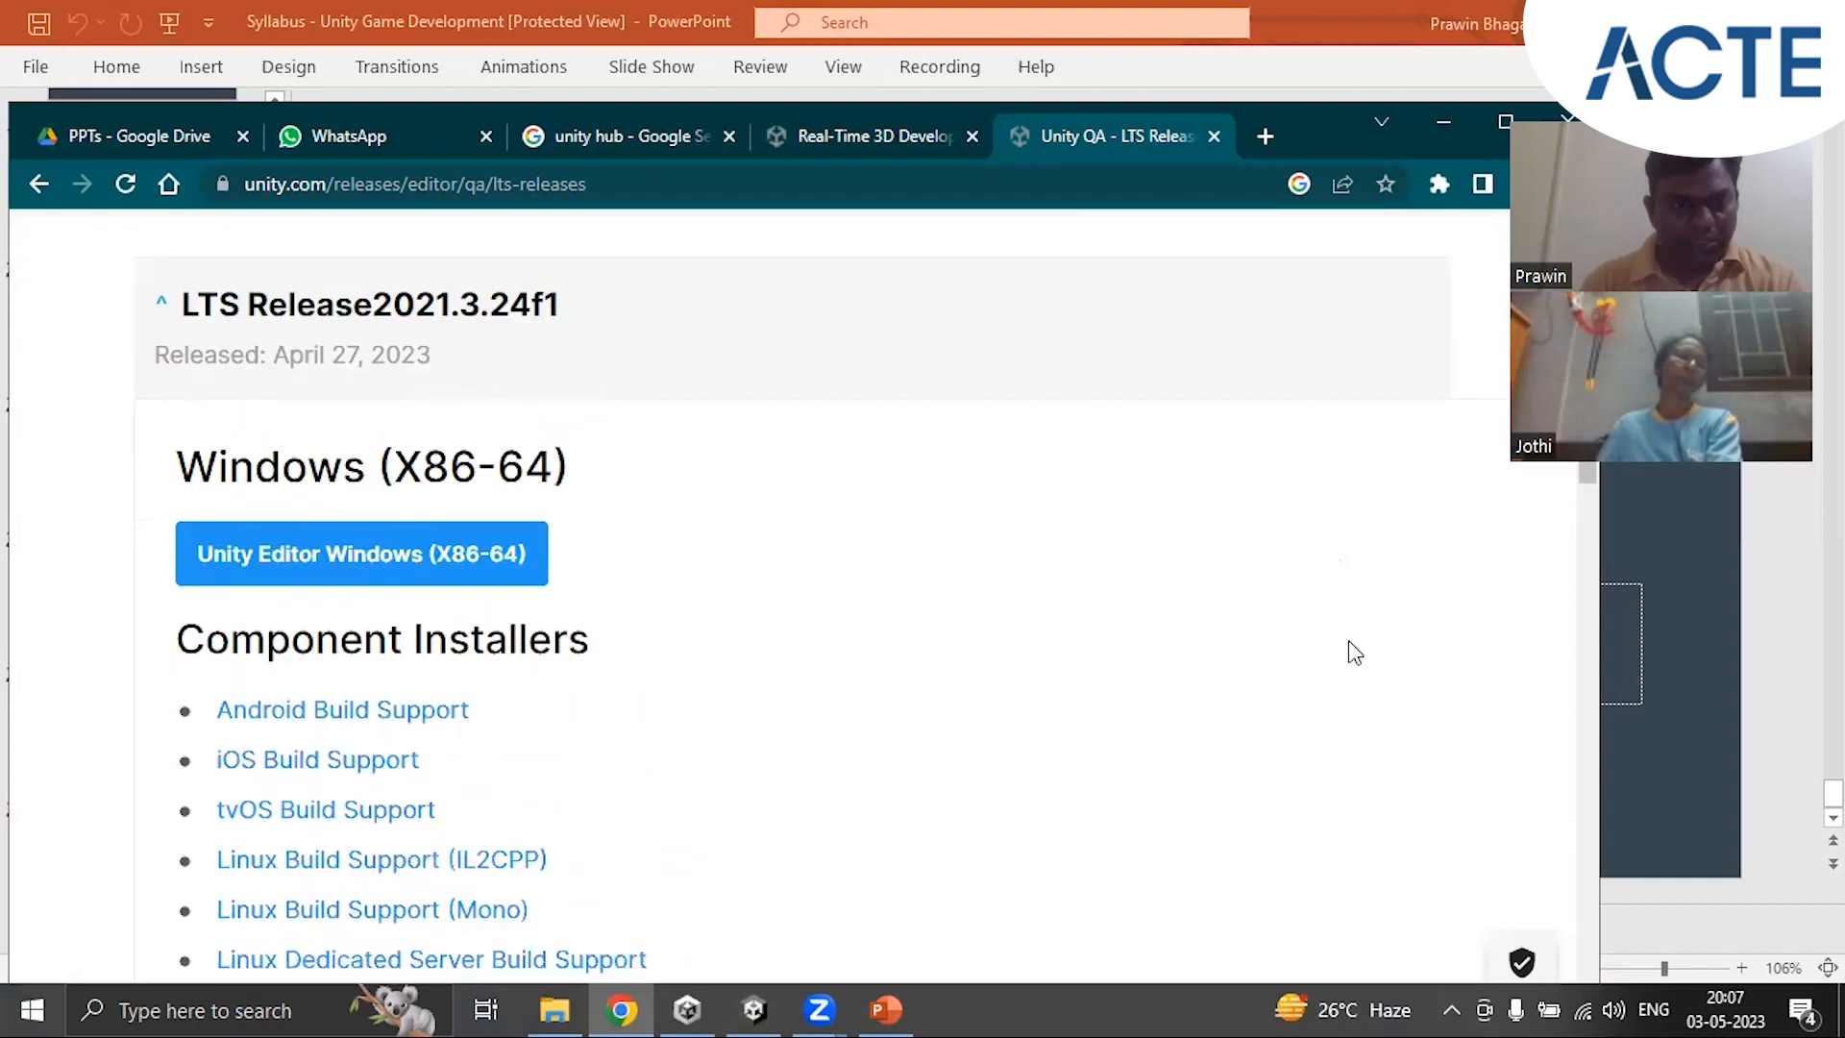
scroll(665, 591, "up", 7)
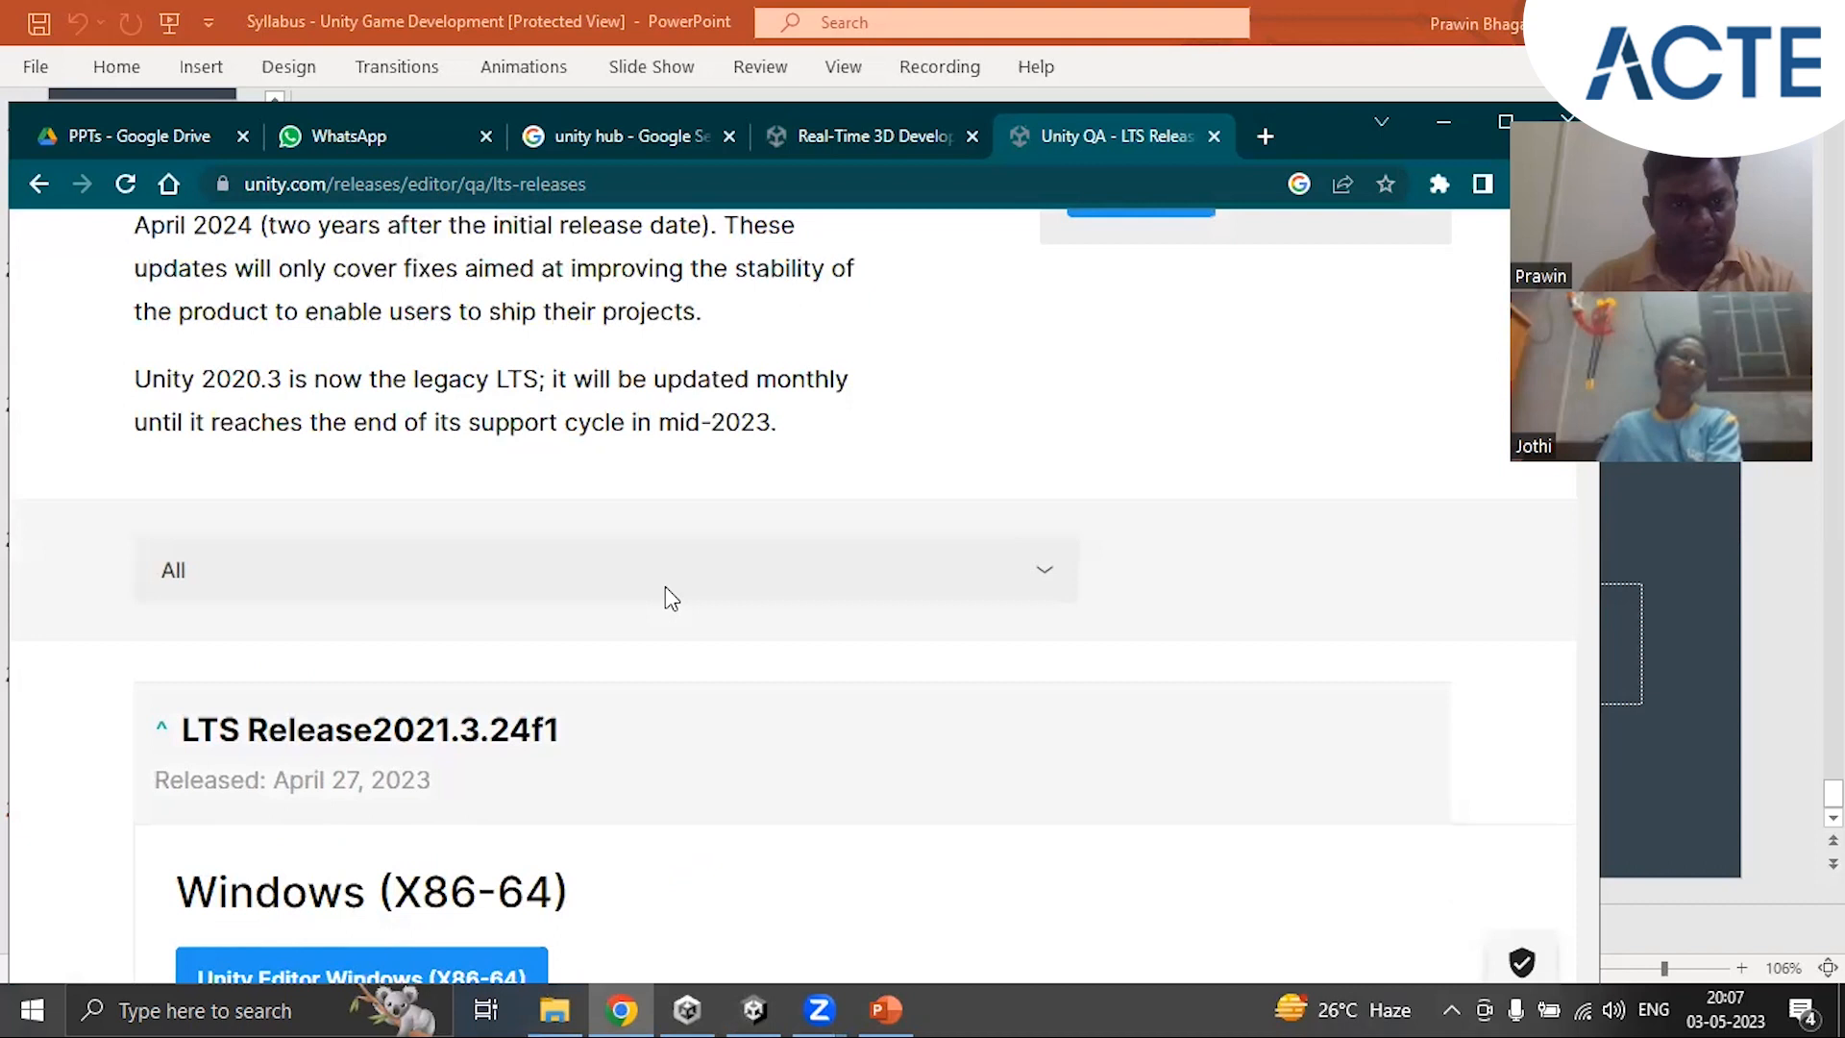
scroll(667, 598, "down", 1)
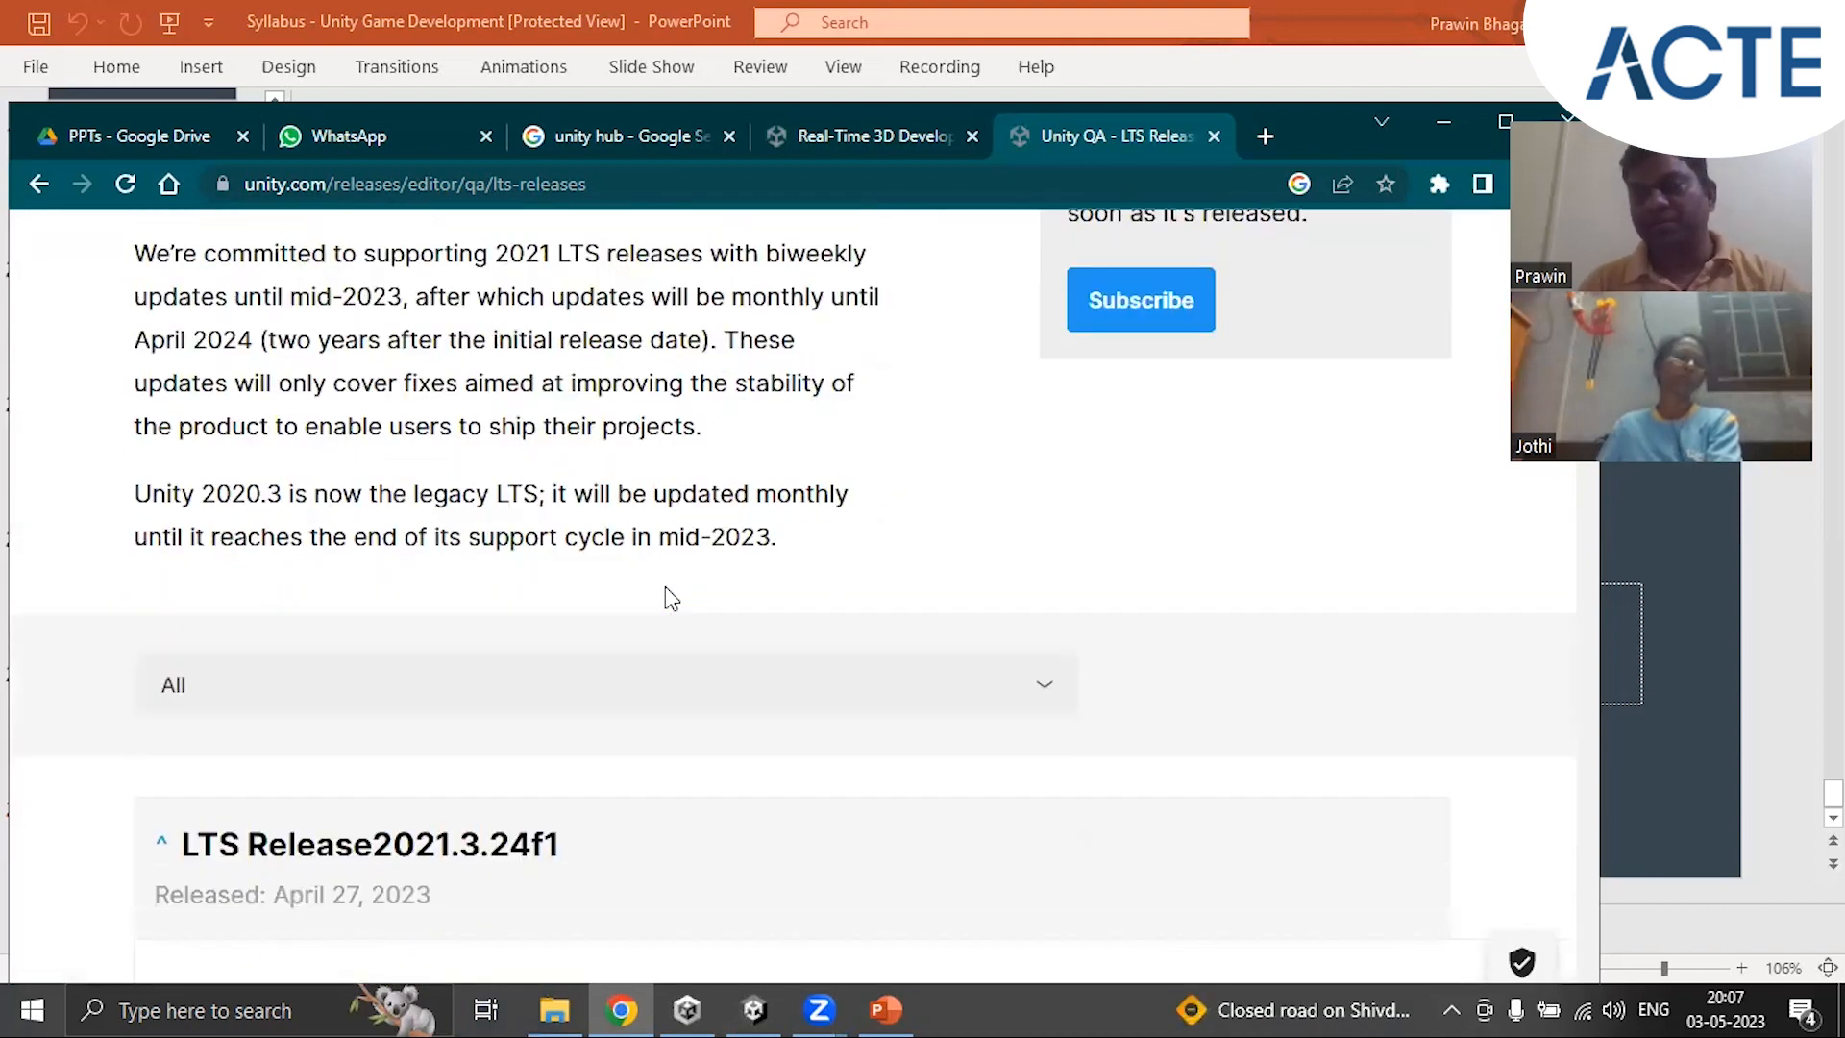
scroll(735, 615, "up", 5)
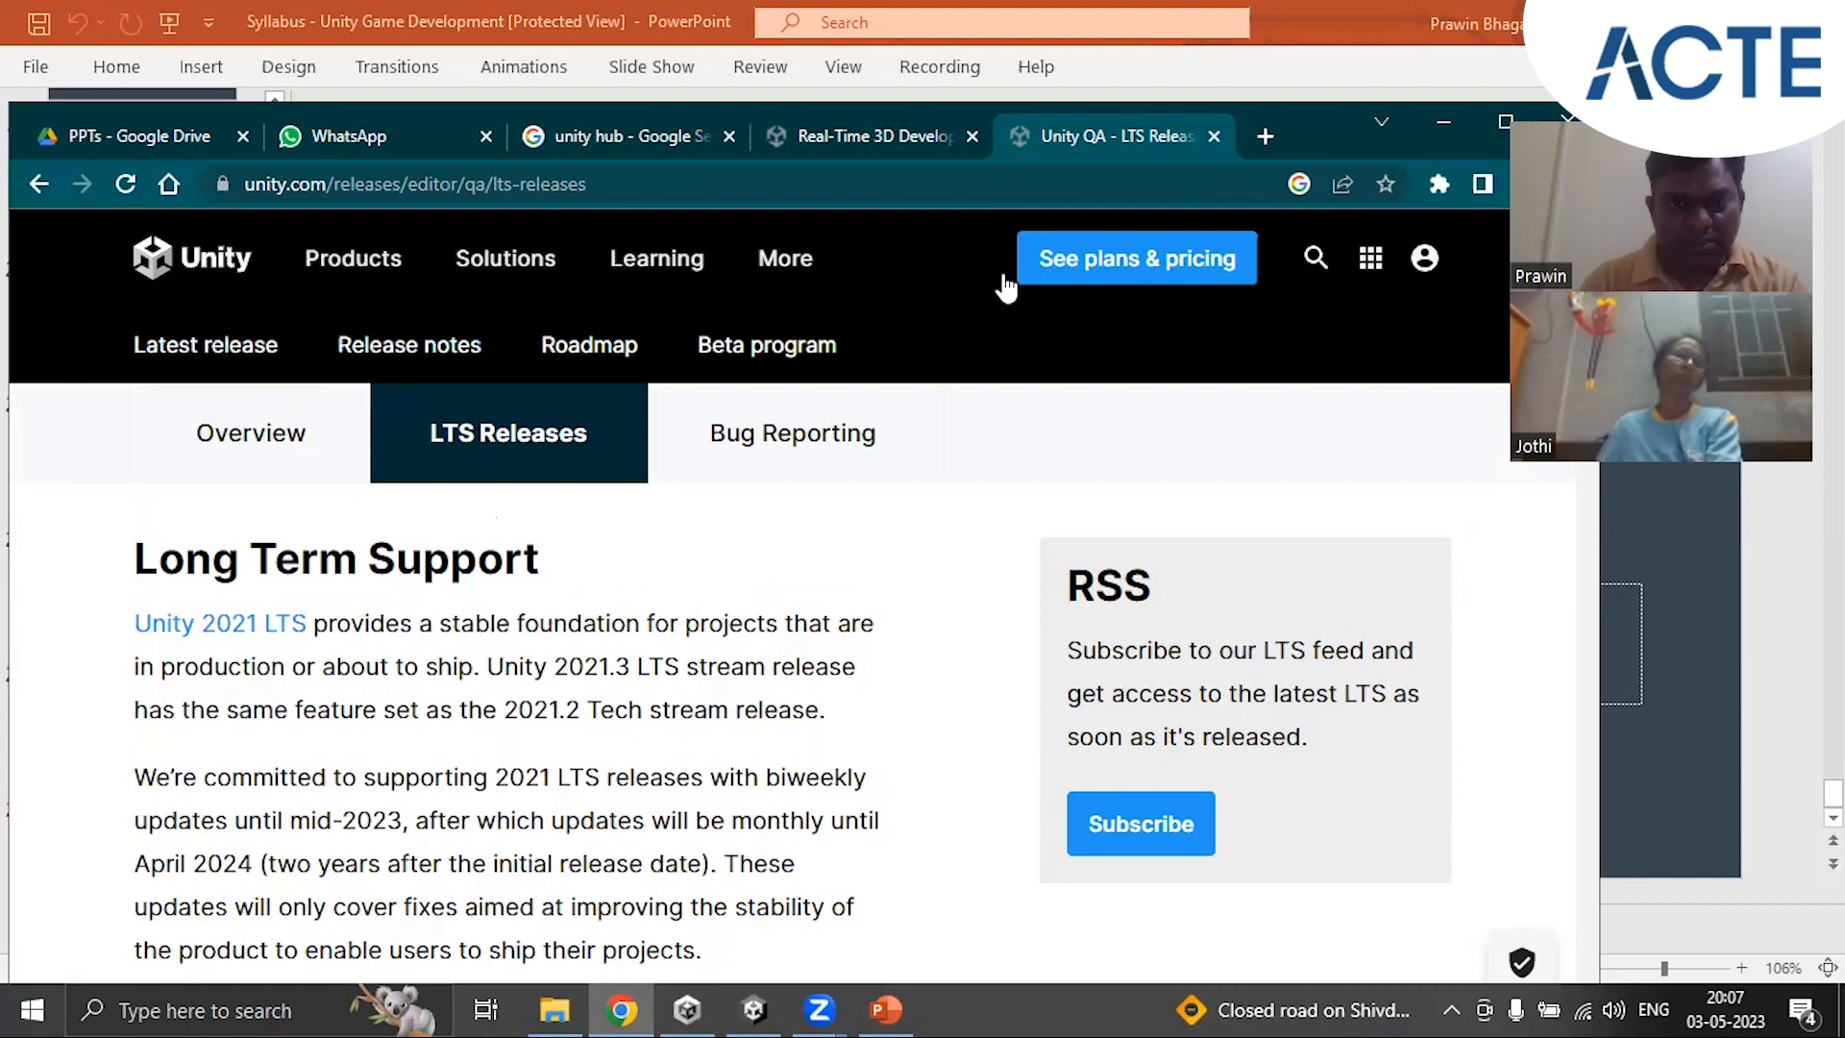
Step: Return to the Unity download archive and list the Unity 2021.X releases
left_click(39, 185)
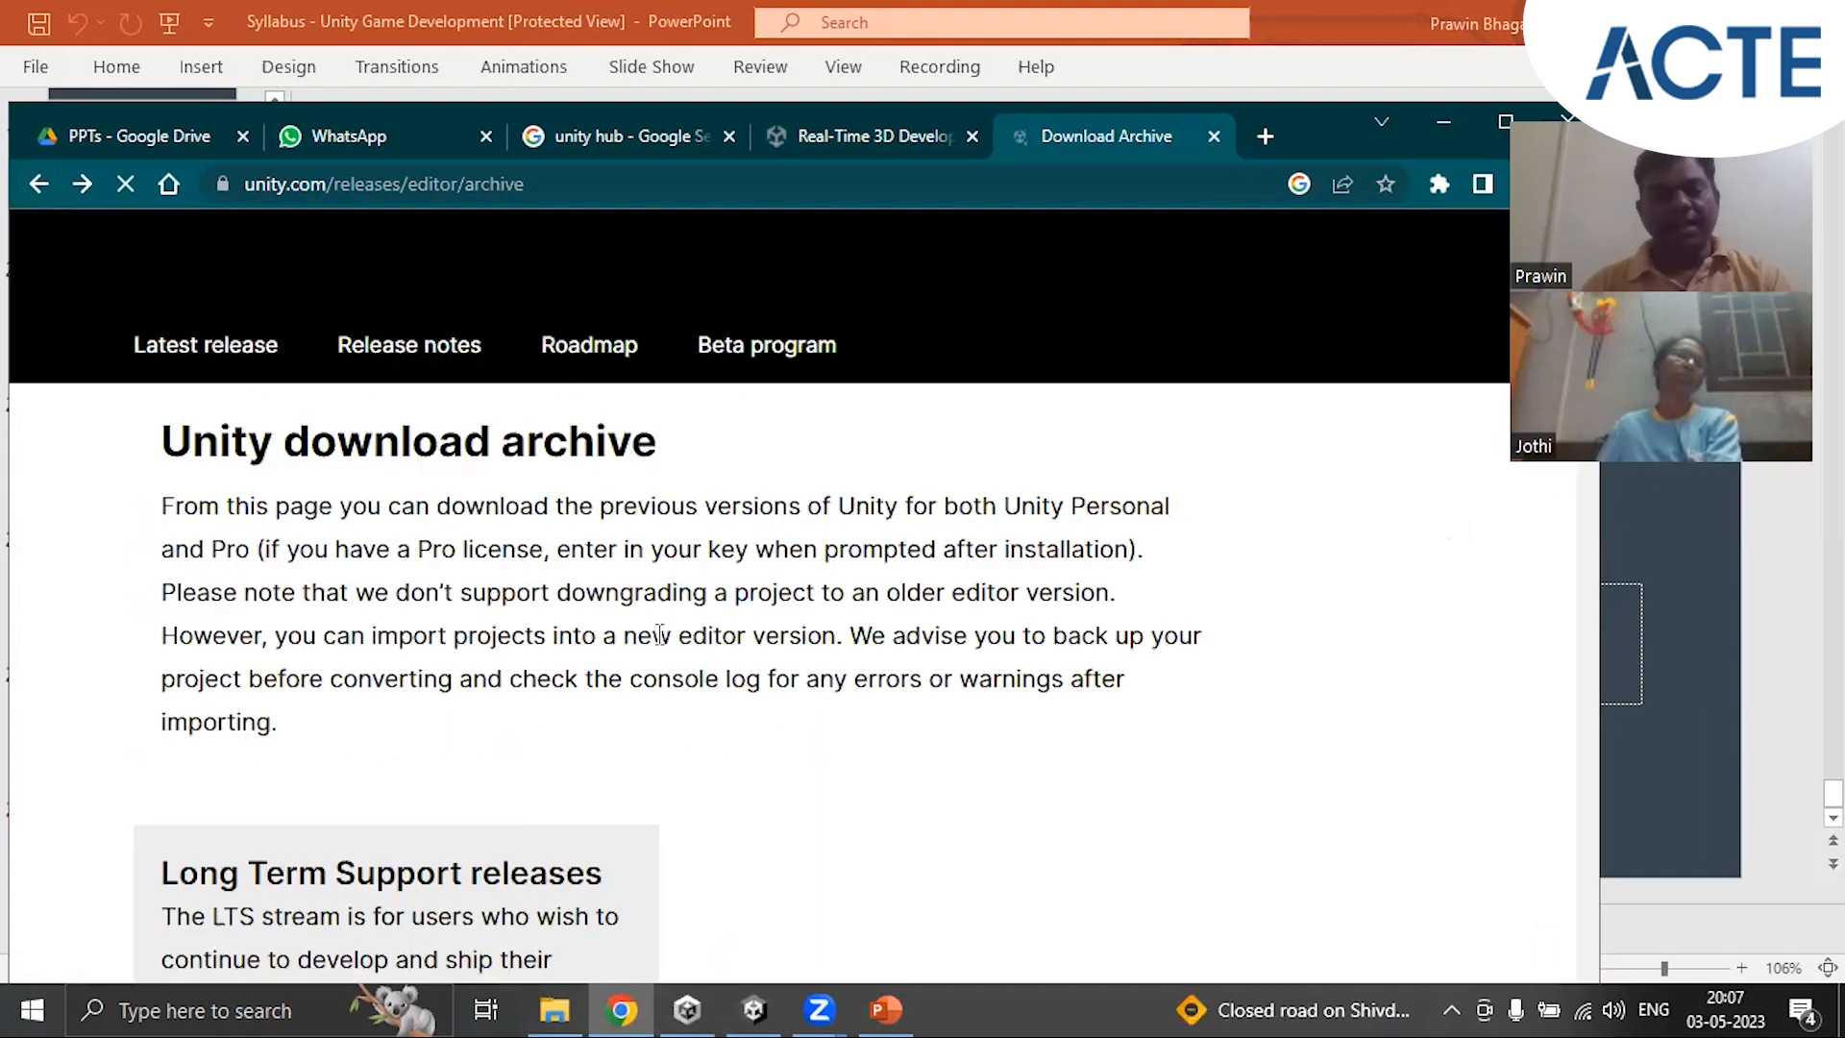
scroll(661, 639, "down", 6)
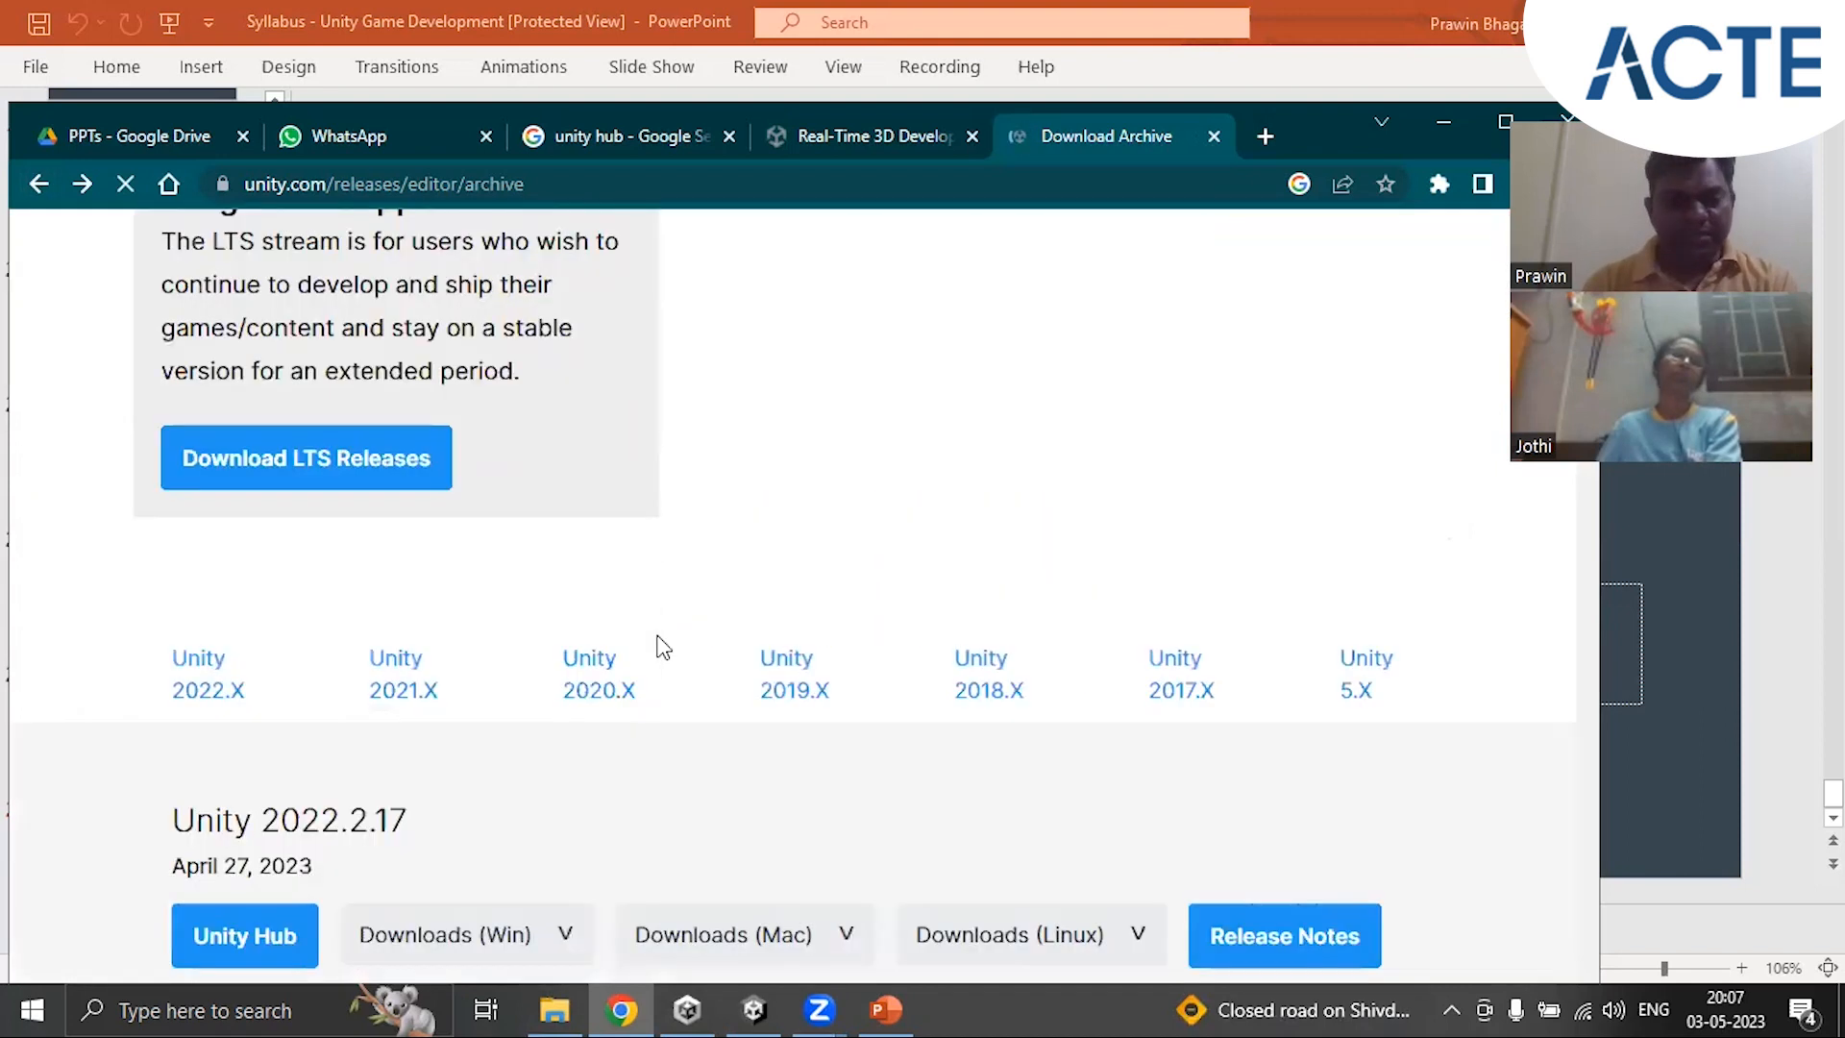
left_click(420, 665)
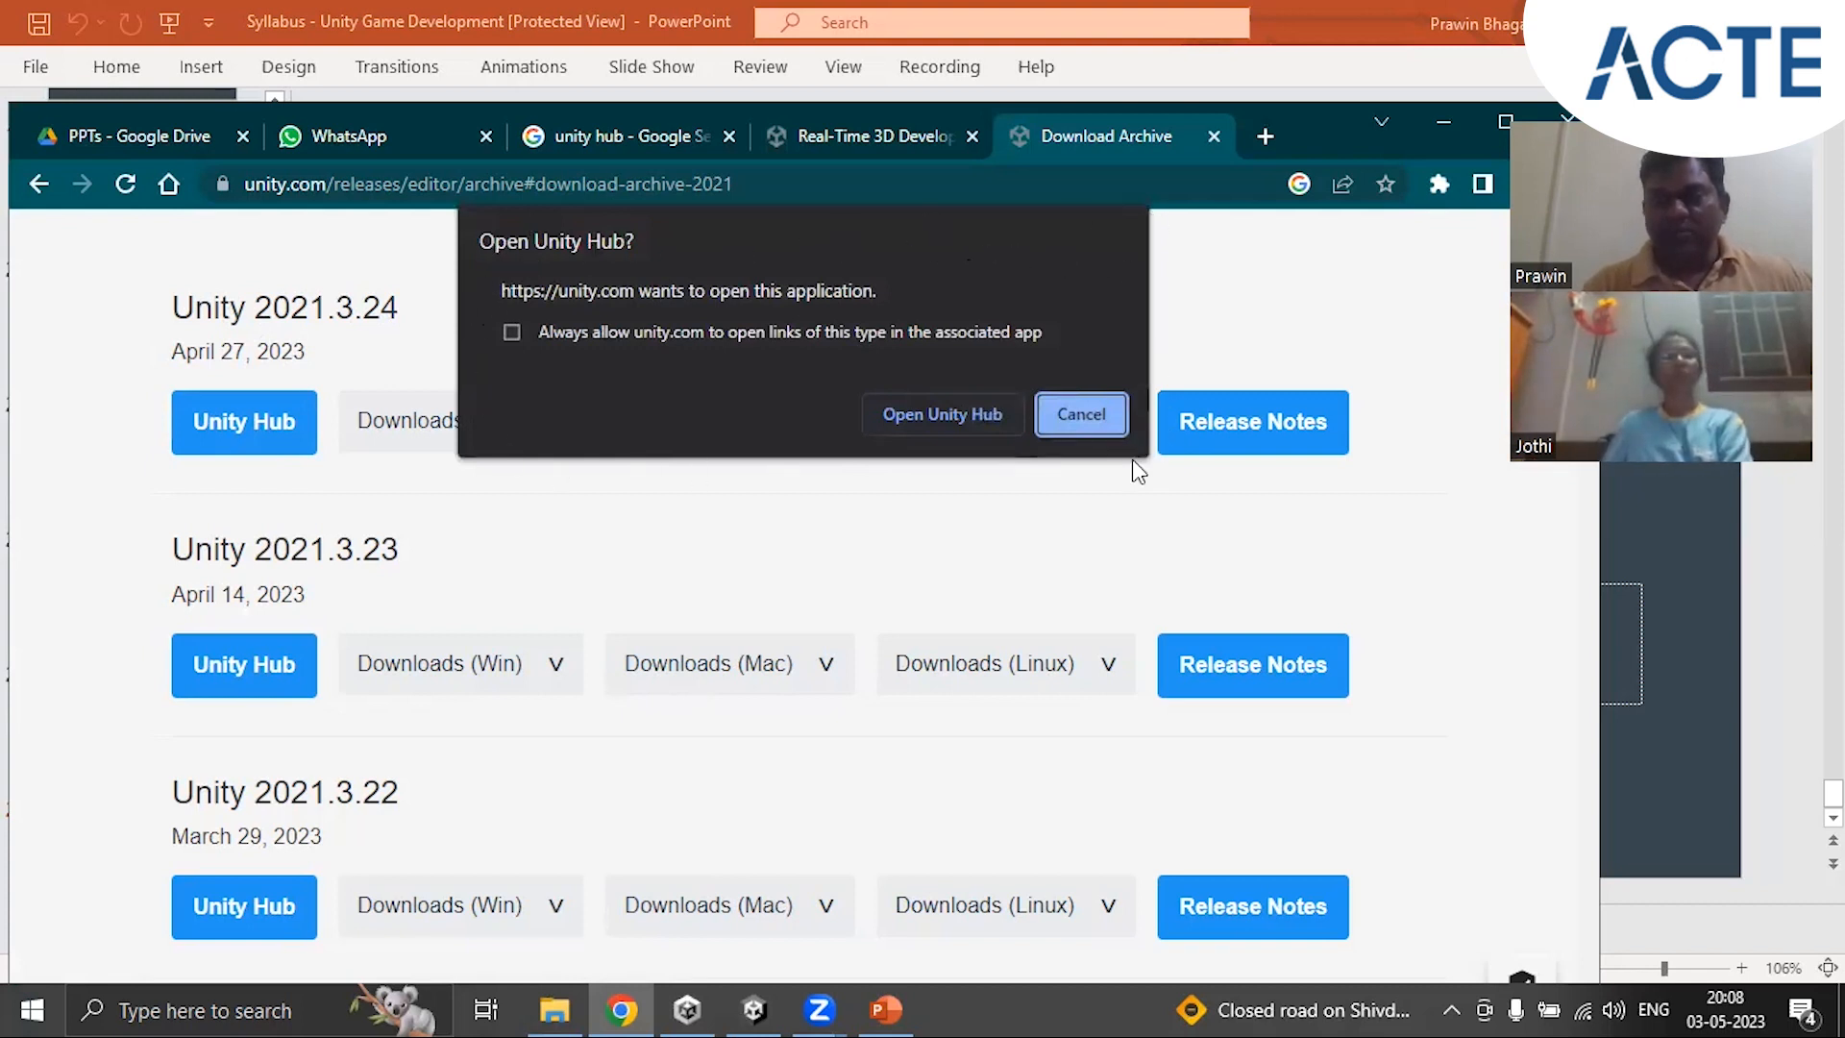
Step: Allow unity.com to open Unity Hub and switch to the Unity Hub window for installing Unity 2021.3.24f1
left_click(935, 415)
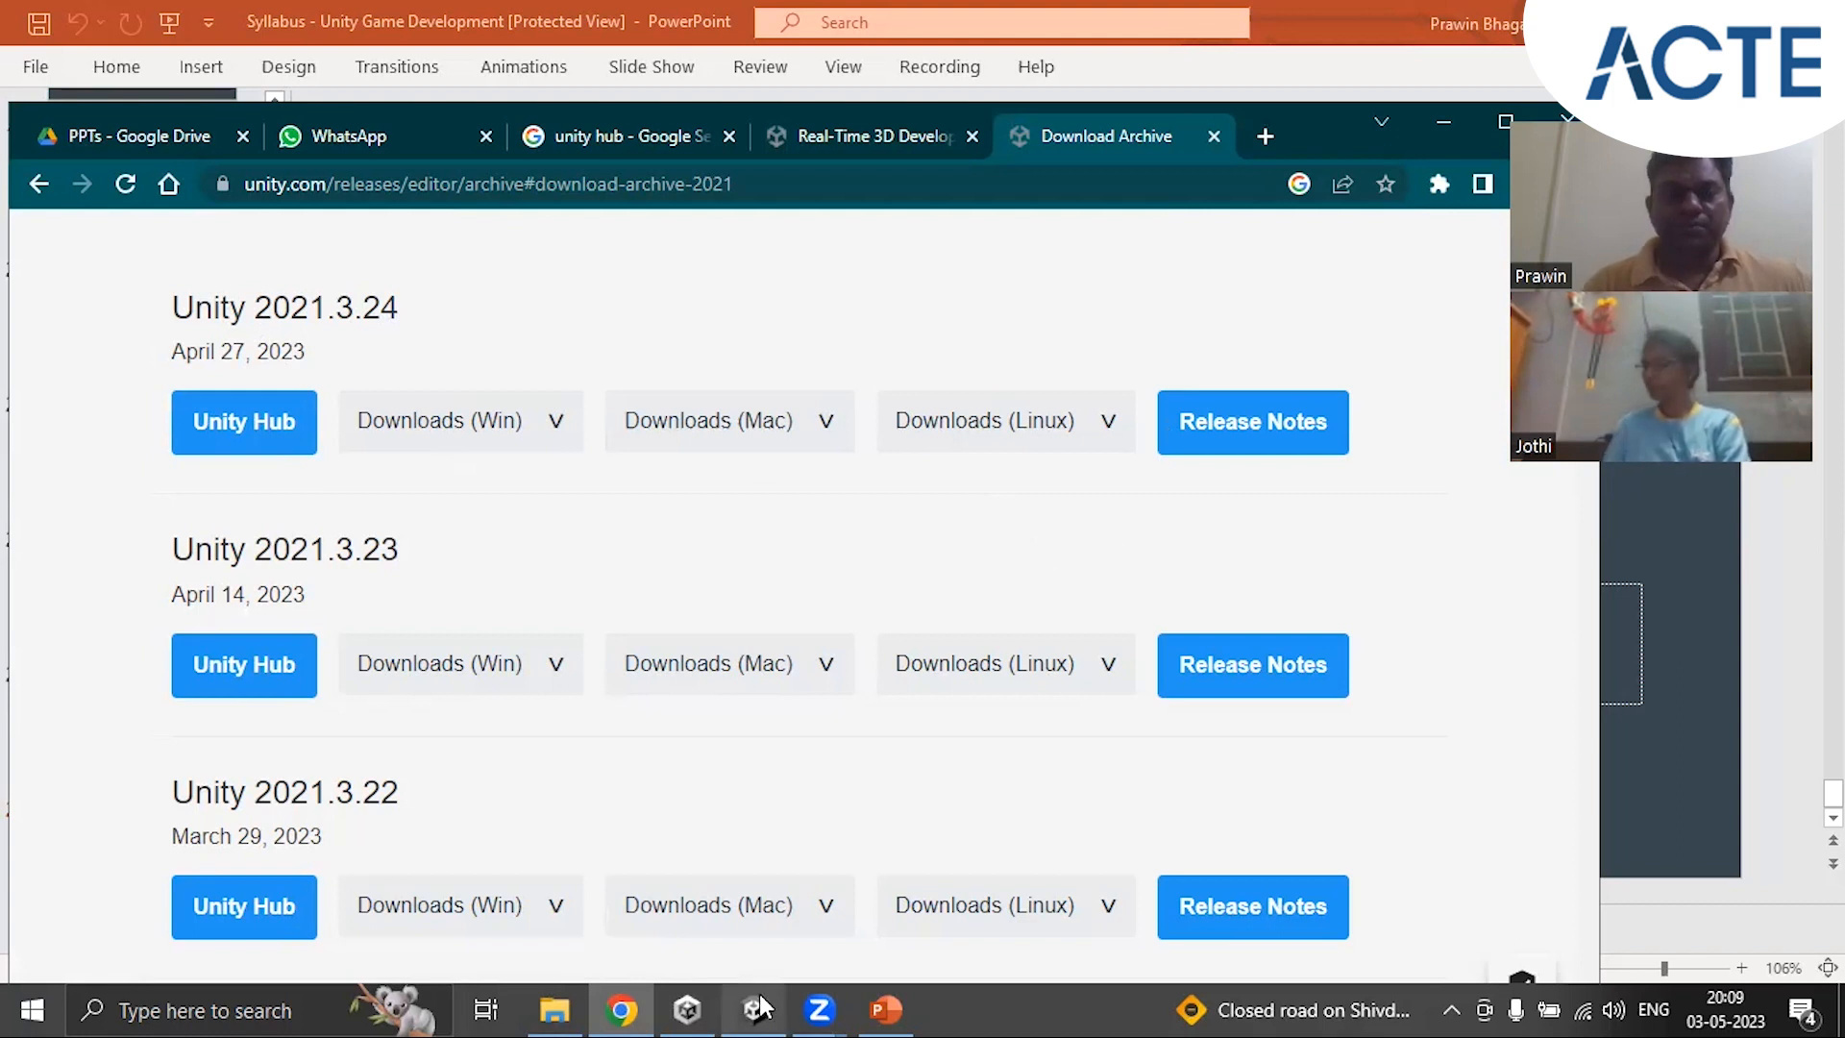
left_click(707, 999)
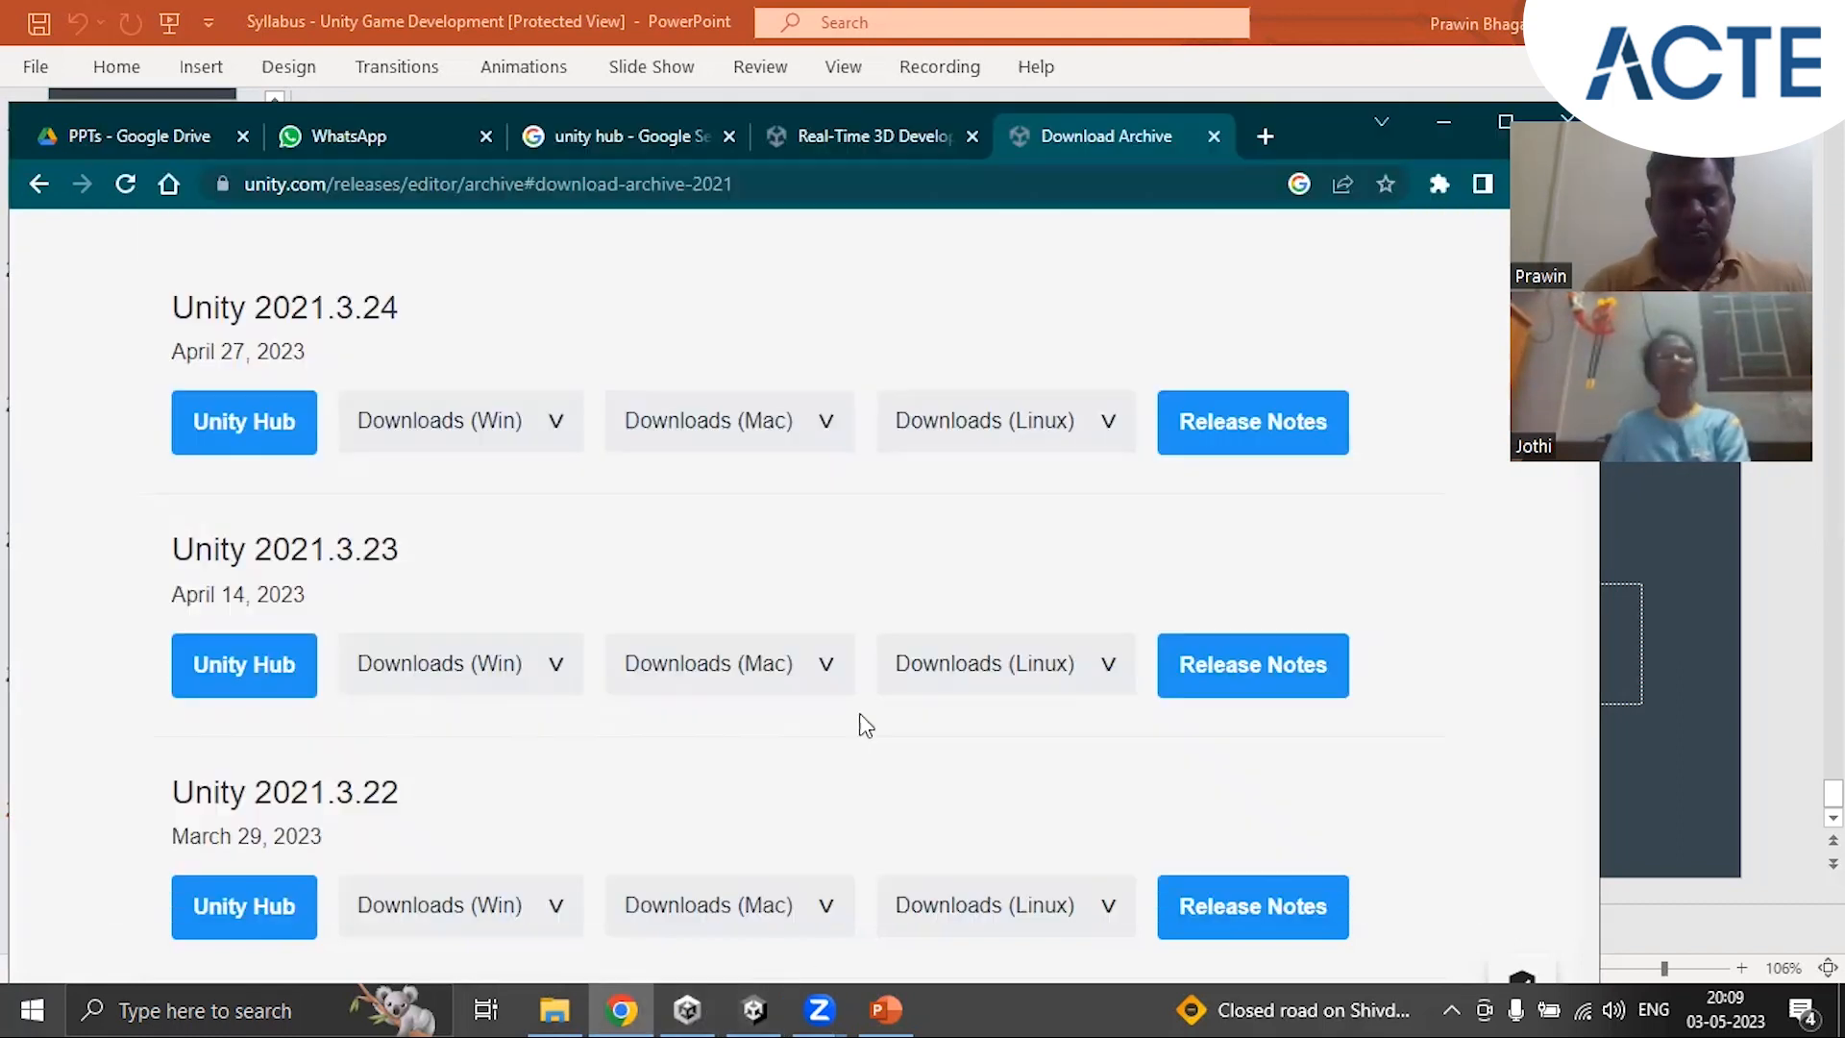
left_click(705, 999)
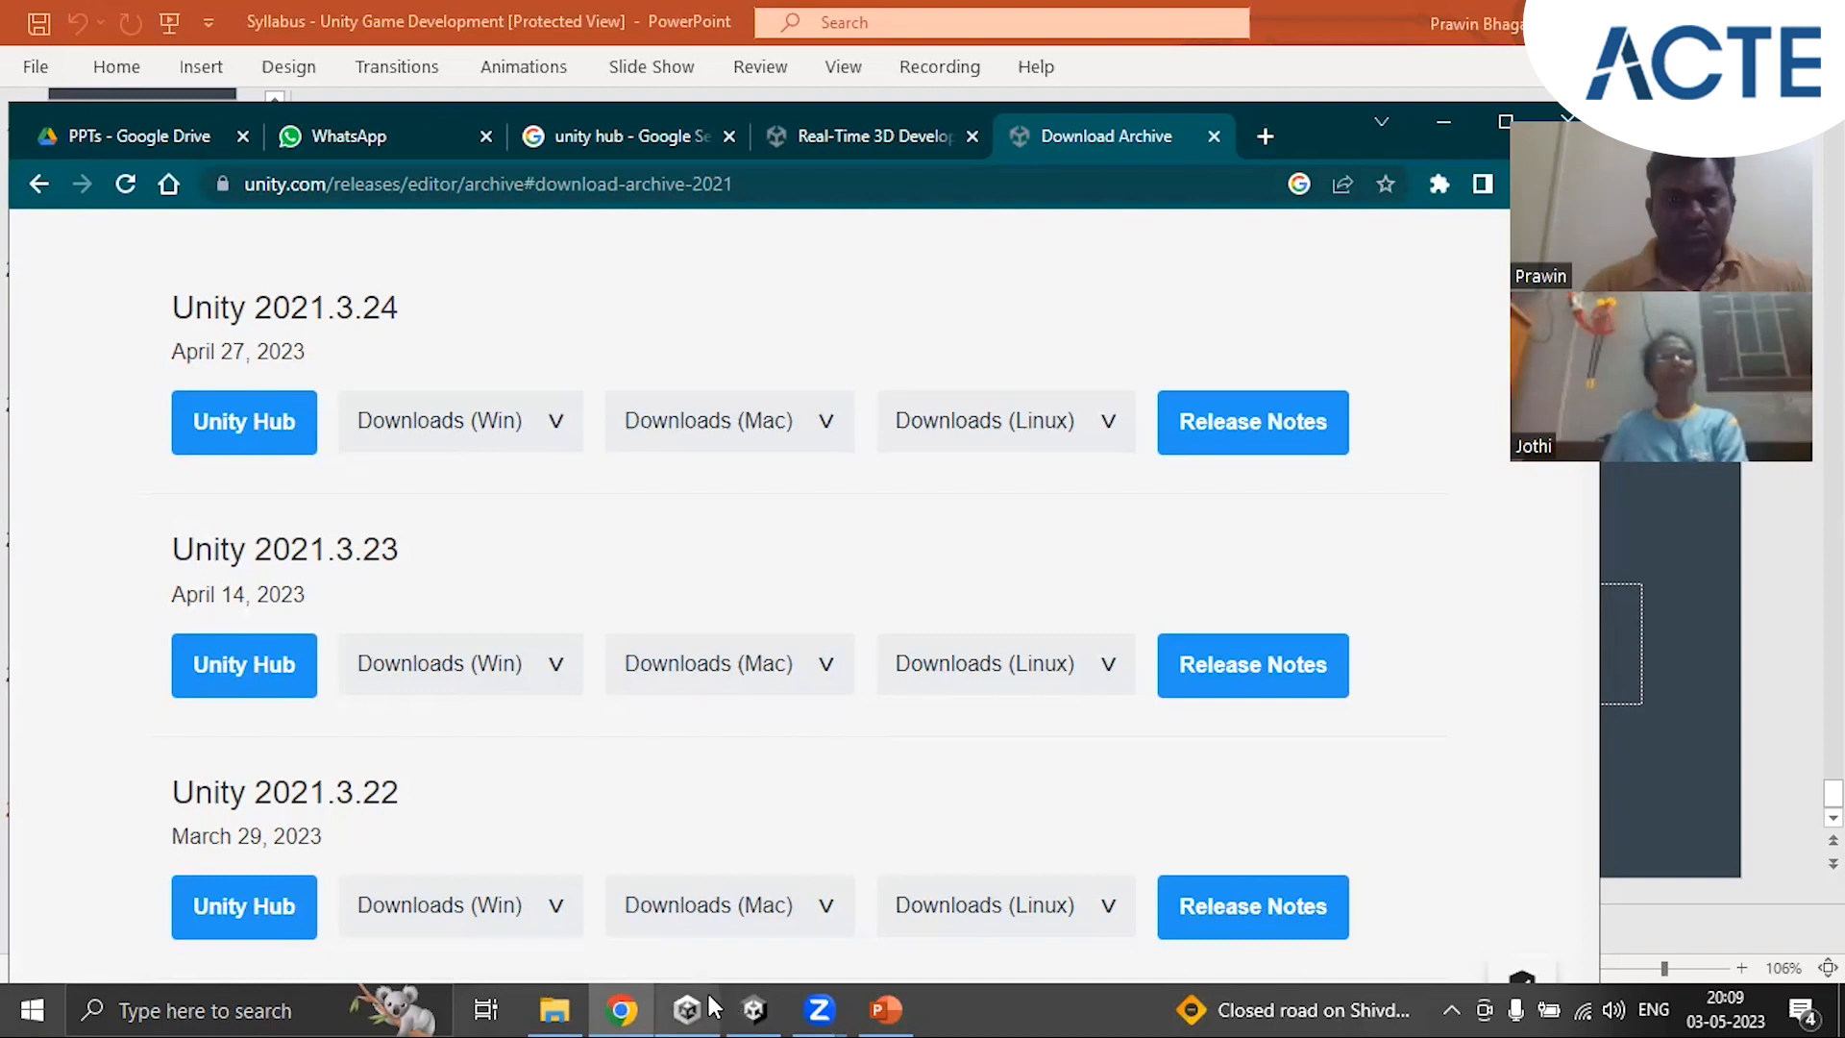
left_click(699, 996)
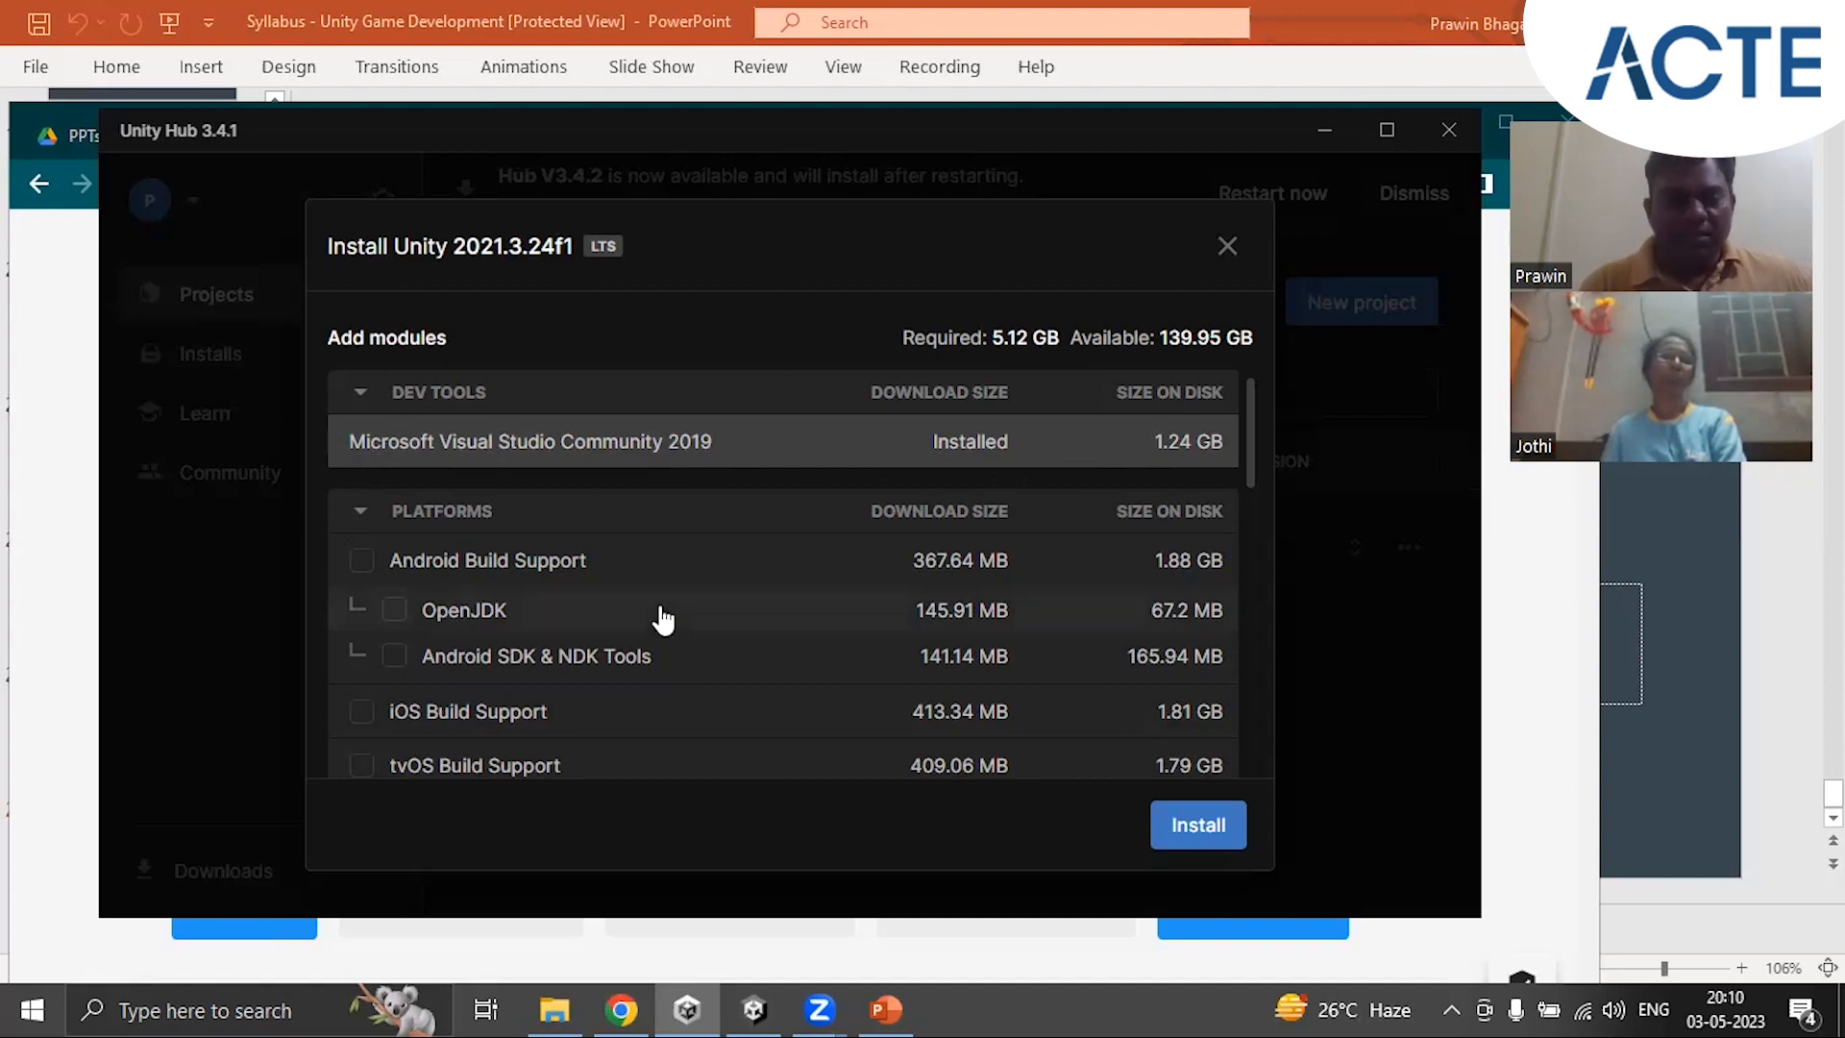
Step: Select Android Build Support with OpenJDK and Android SDK & NDK Tools among the modules for Unity 2021.3.24f1
scroll(697, 591, "down", 2)
scroll(698, 592, "up", 2)
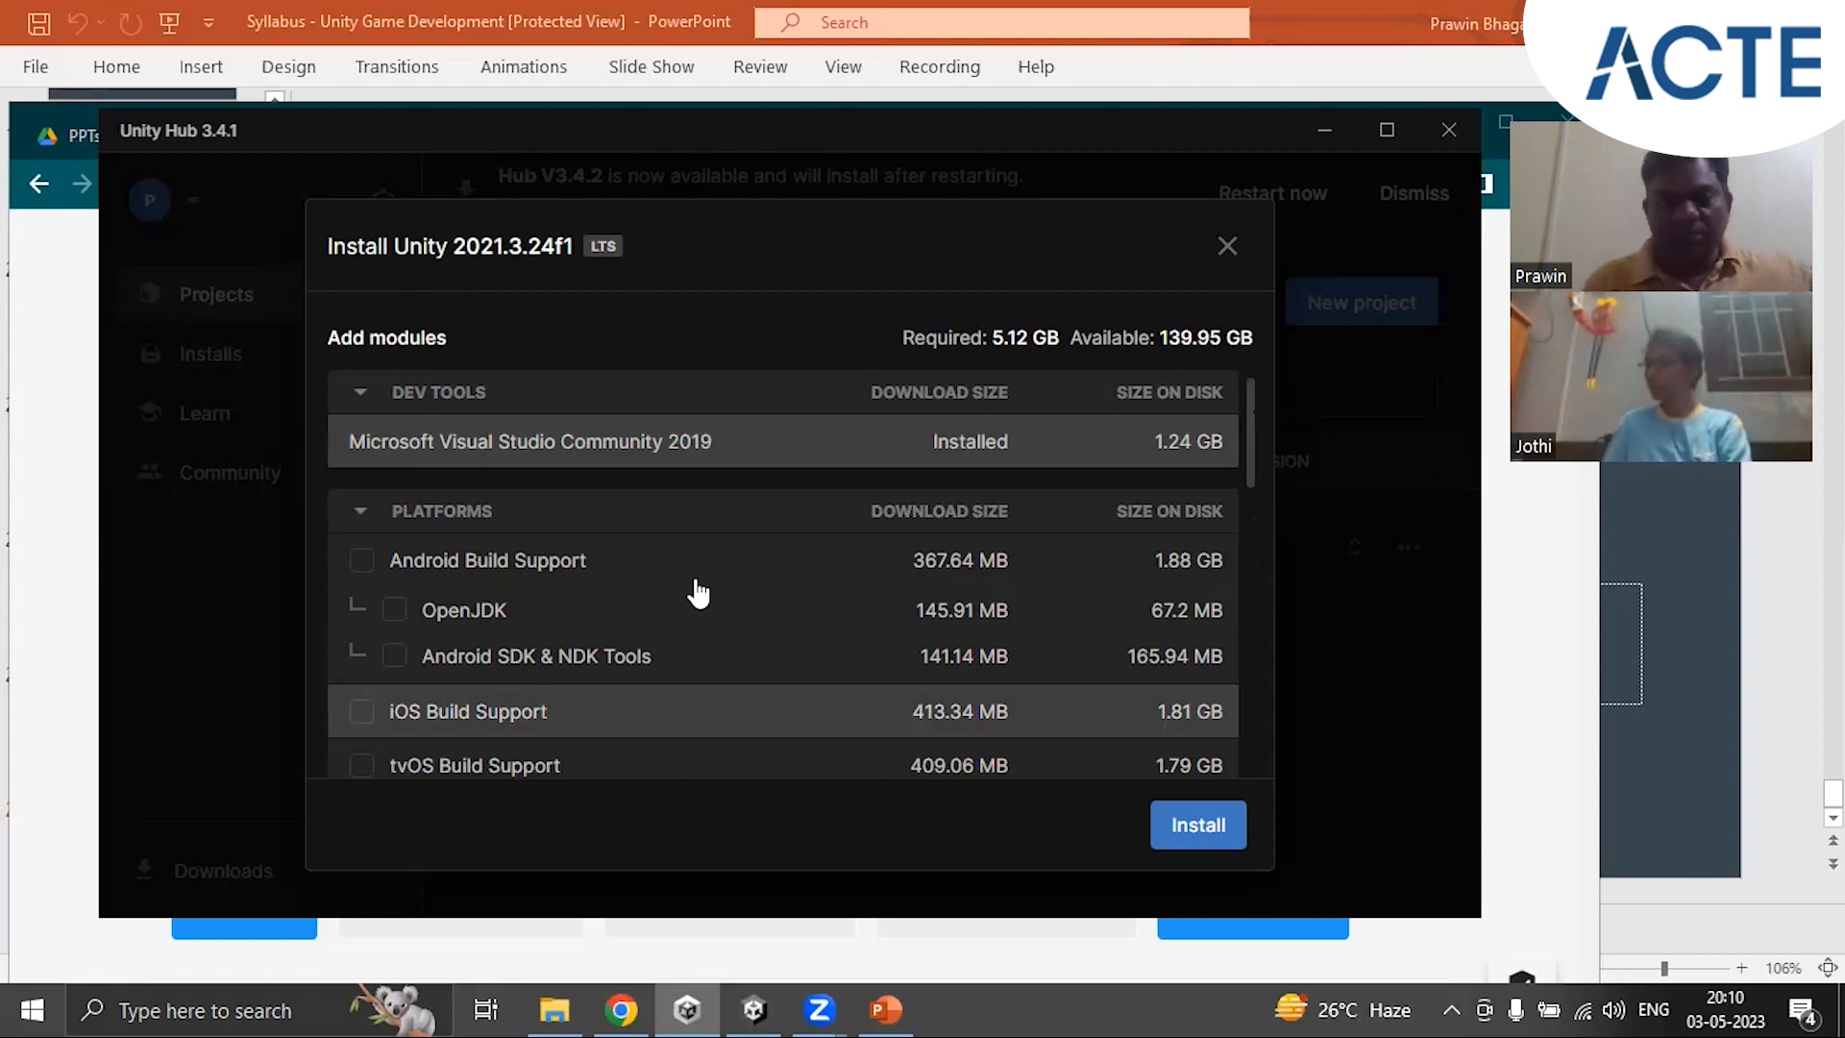
left_click(361, 565)
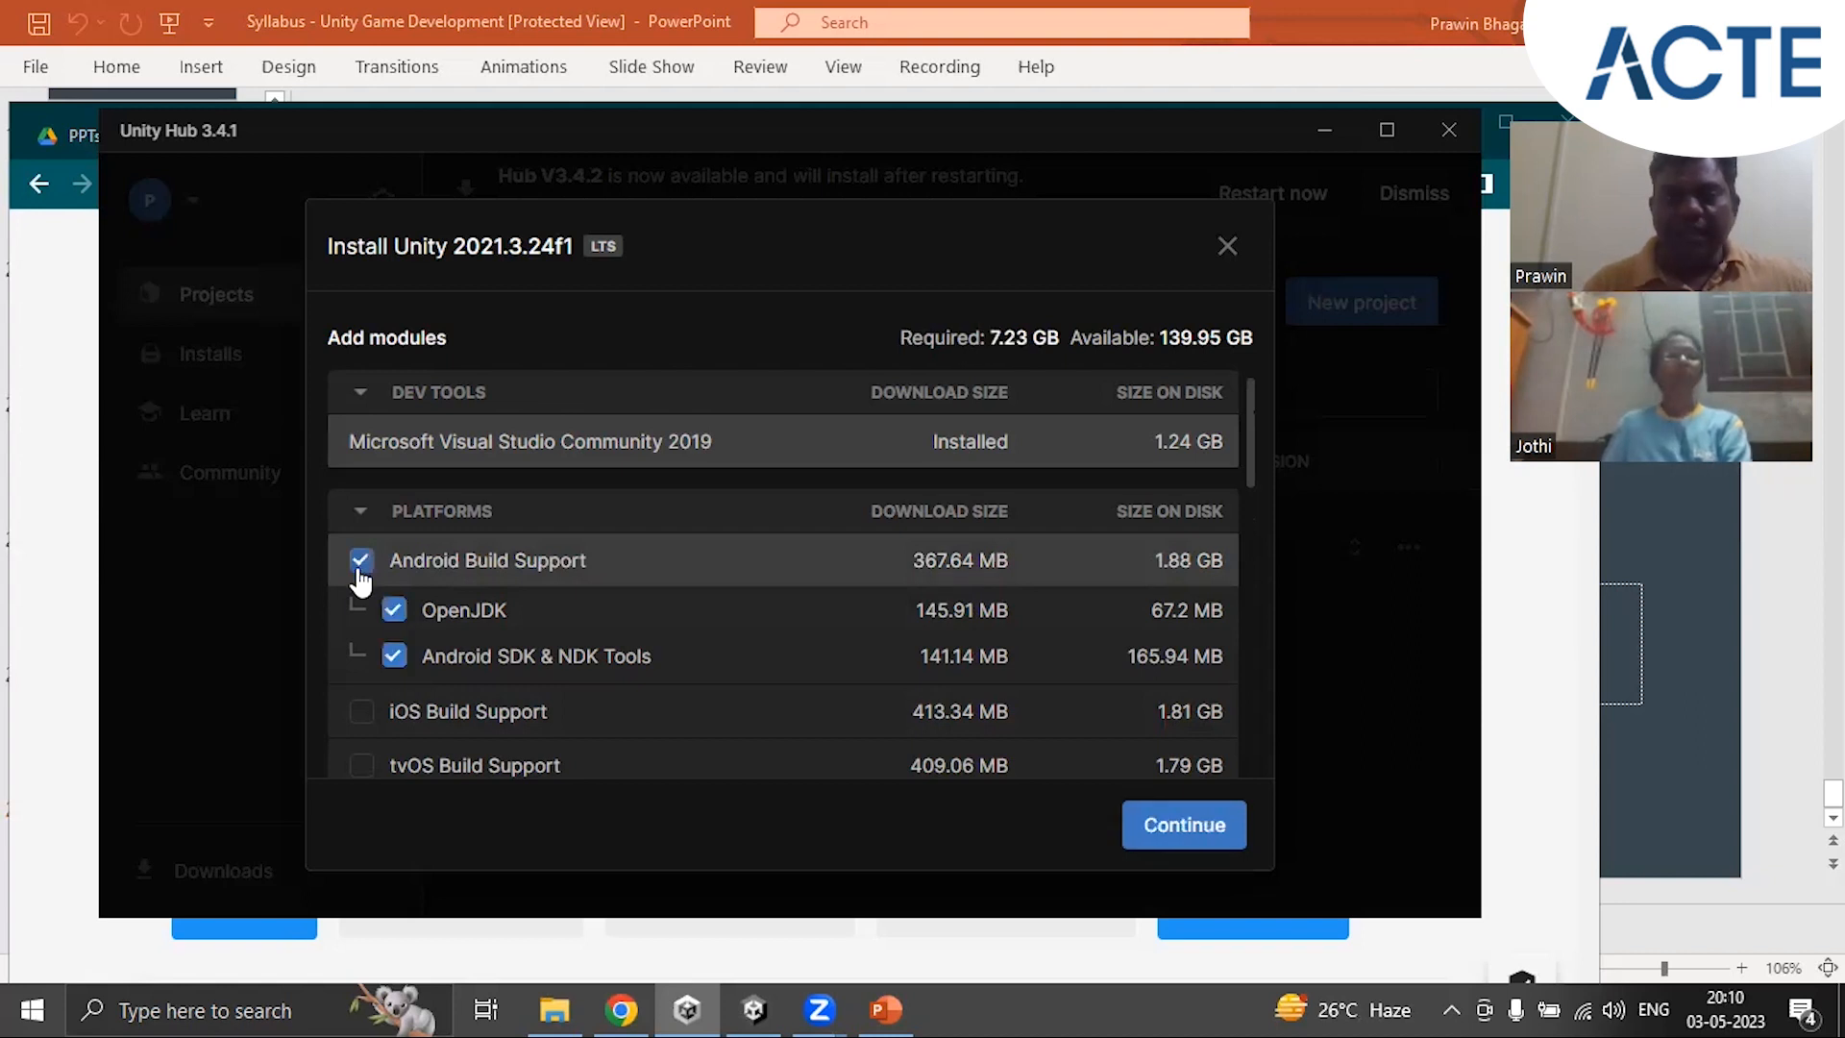
Step: Add Windows Build Support (IL2CPP) to the selected platform modules
scroll(587, 608, "down", 2)
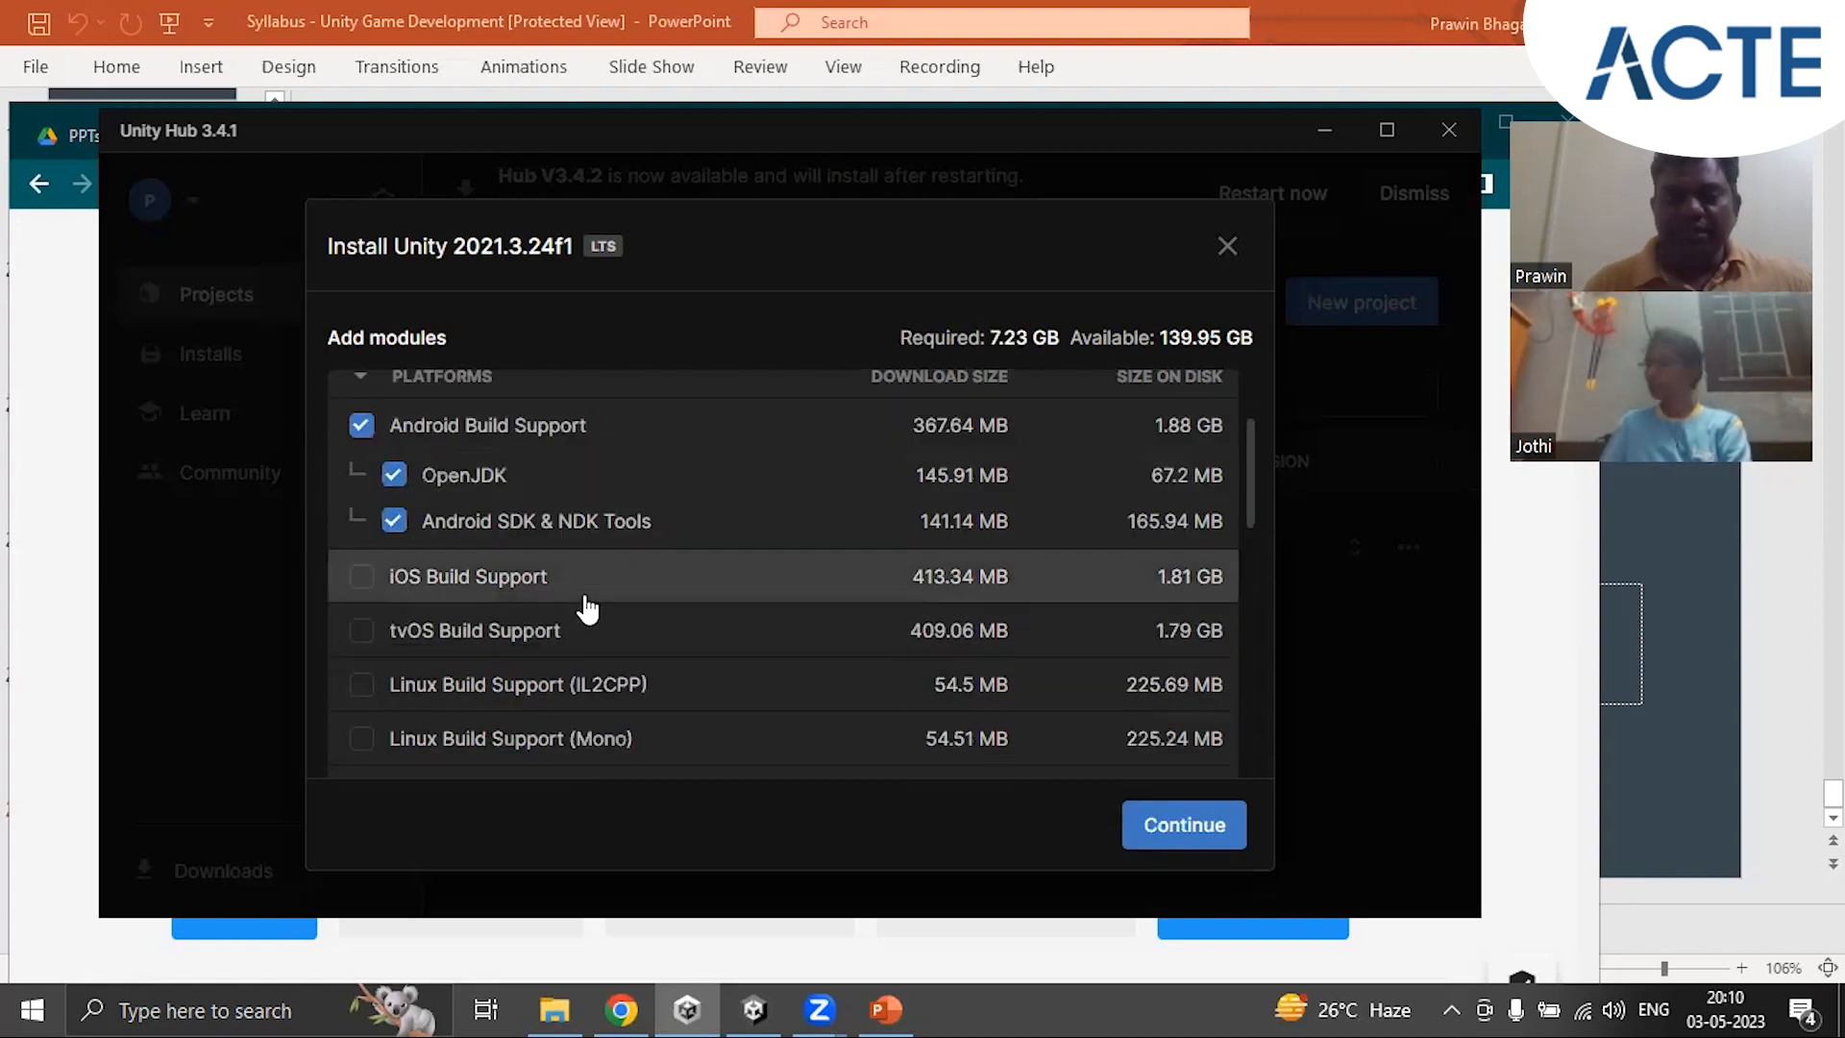
scroll(581, 651, "down", 2)
scroll(584, 652, "down", 2)
scroll(584, 652, "down", 2)
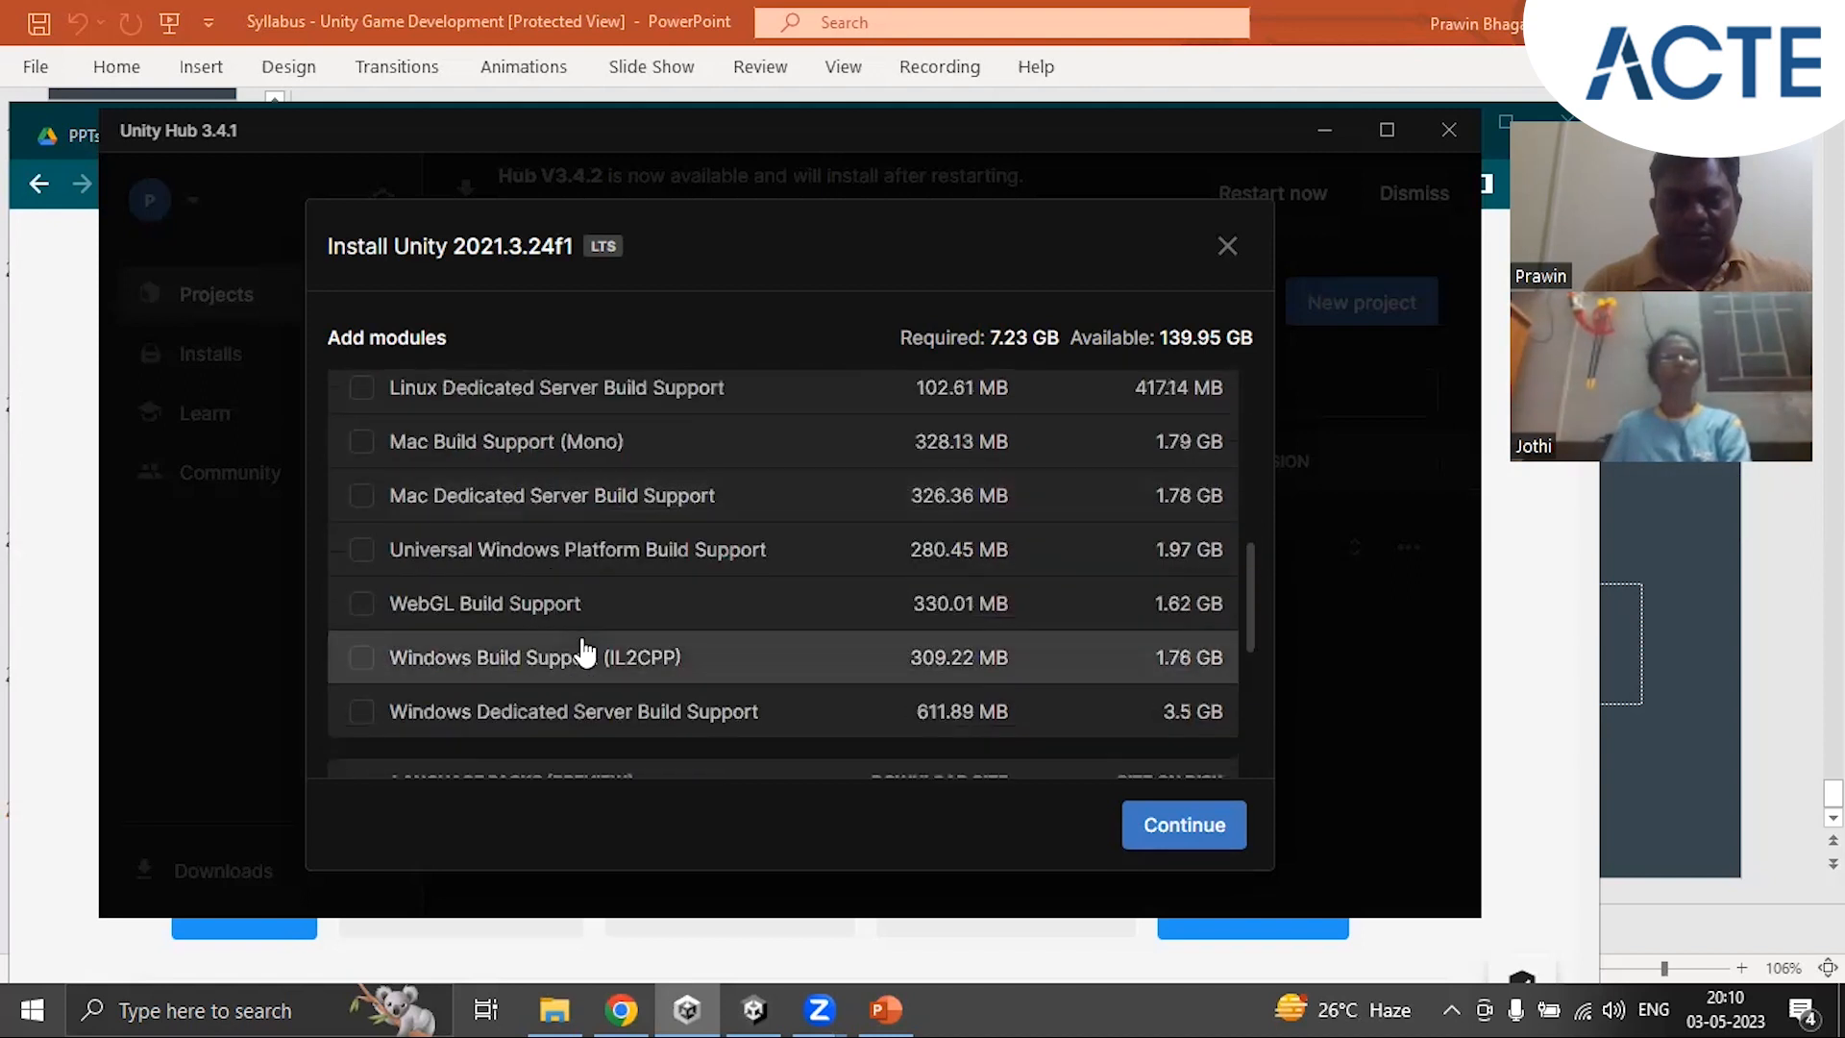
left_click(362, 659)
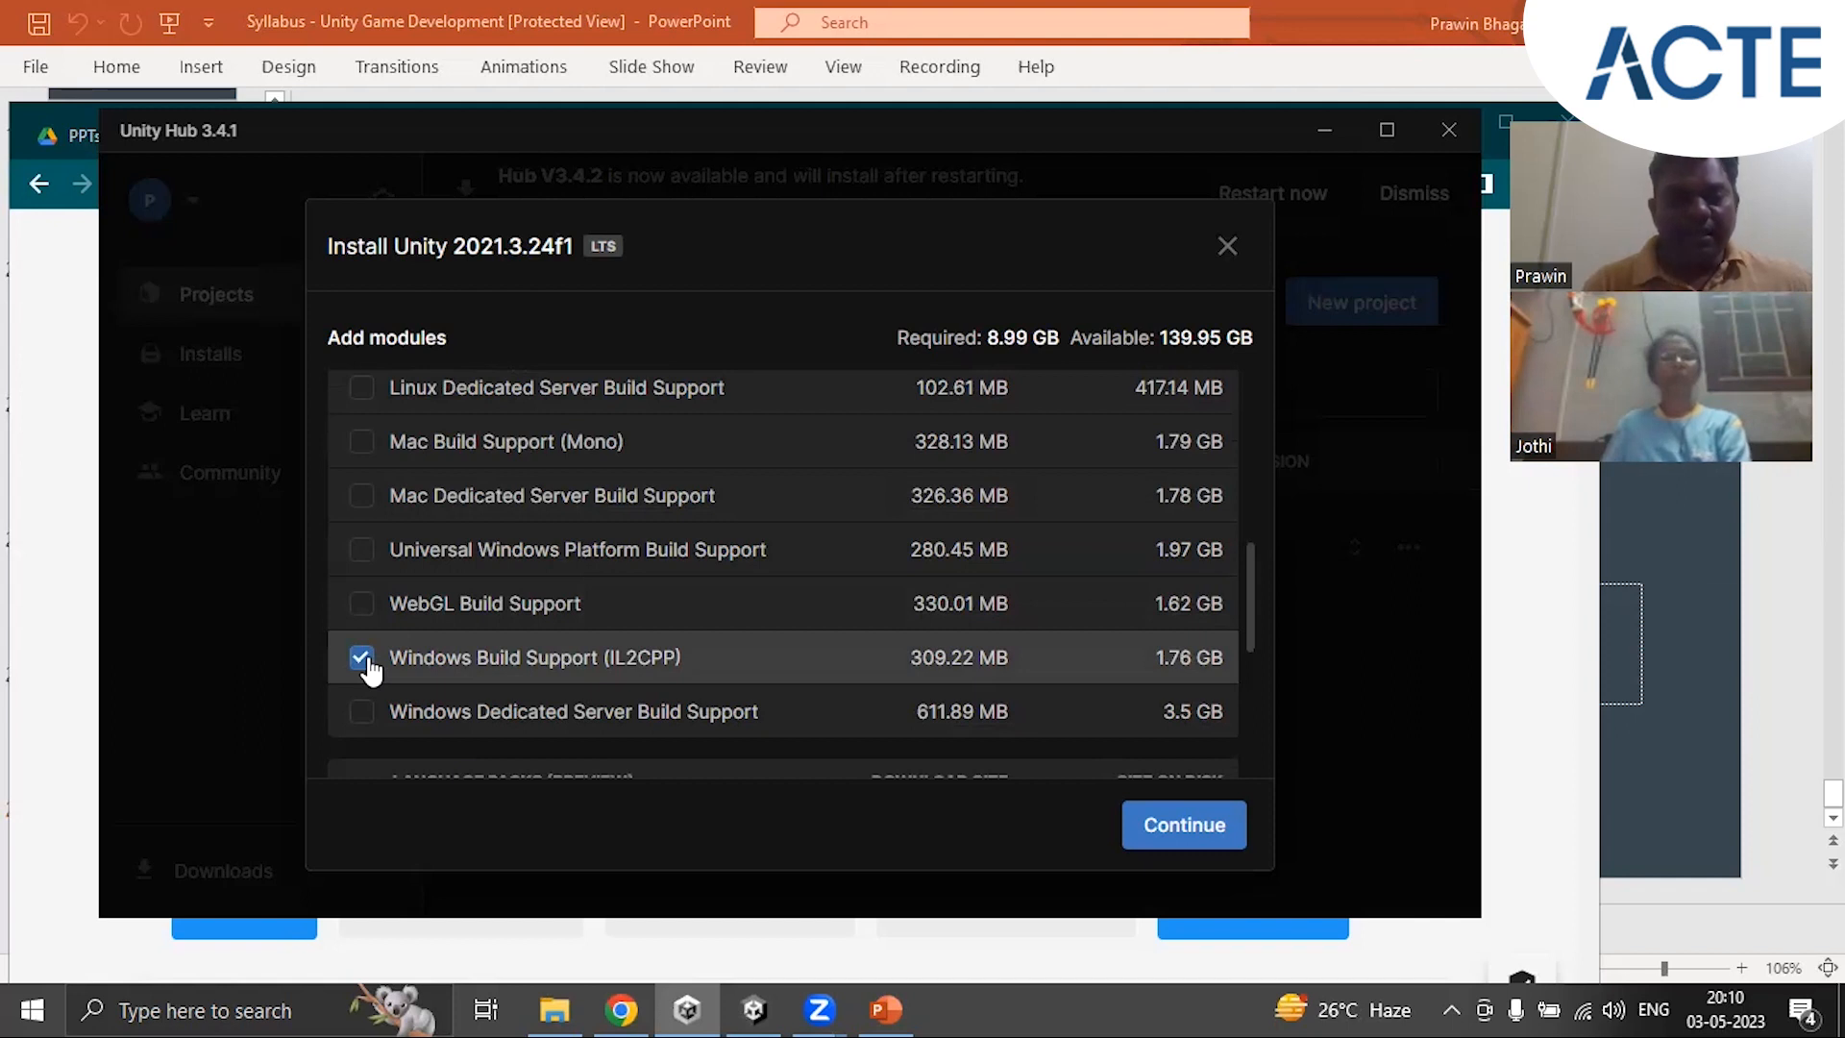
Step: Review the language packs, documentation and platform modules, and close the install dialog without installing
scroll(370, 670, "down", 5)
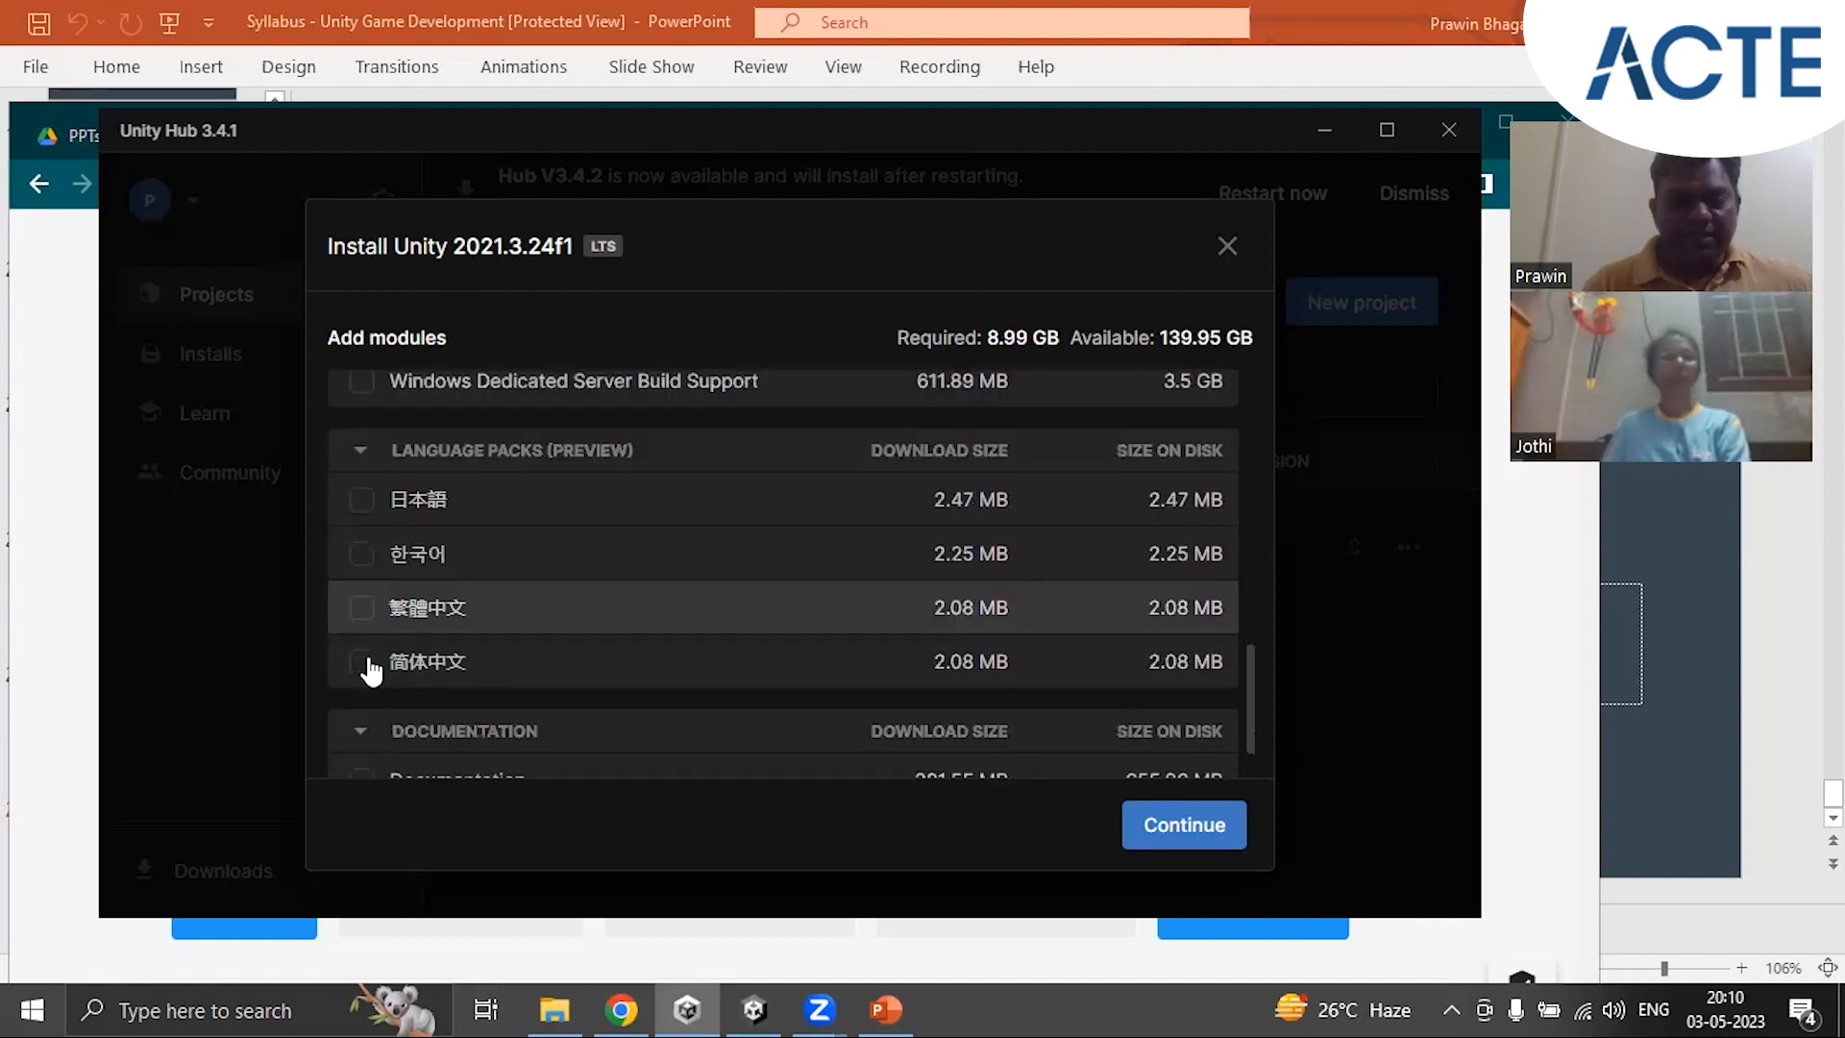
scroll(370, 670, "down", 1)
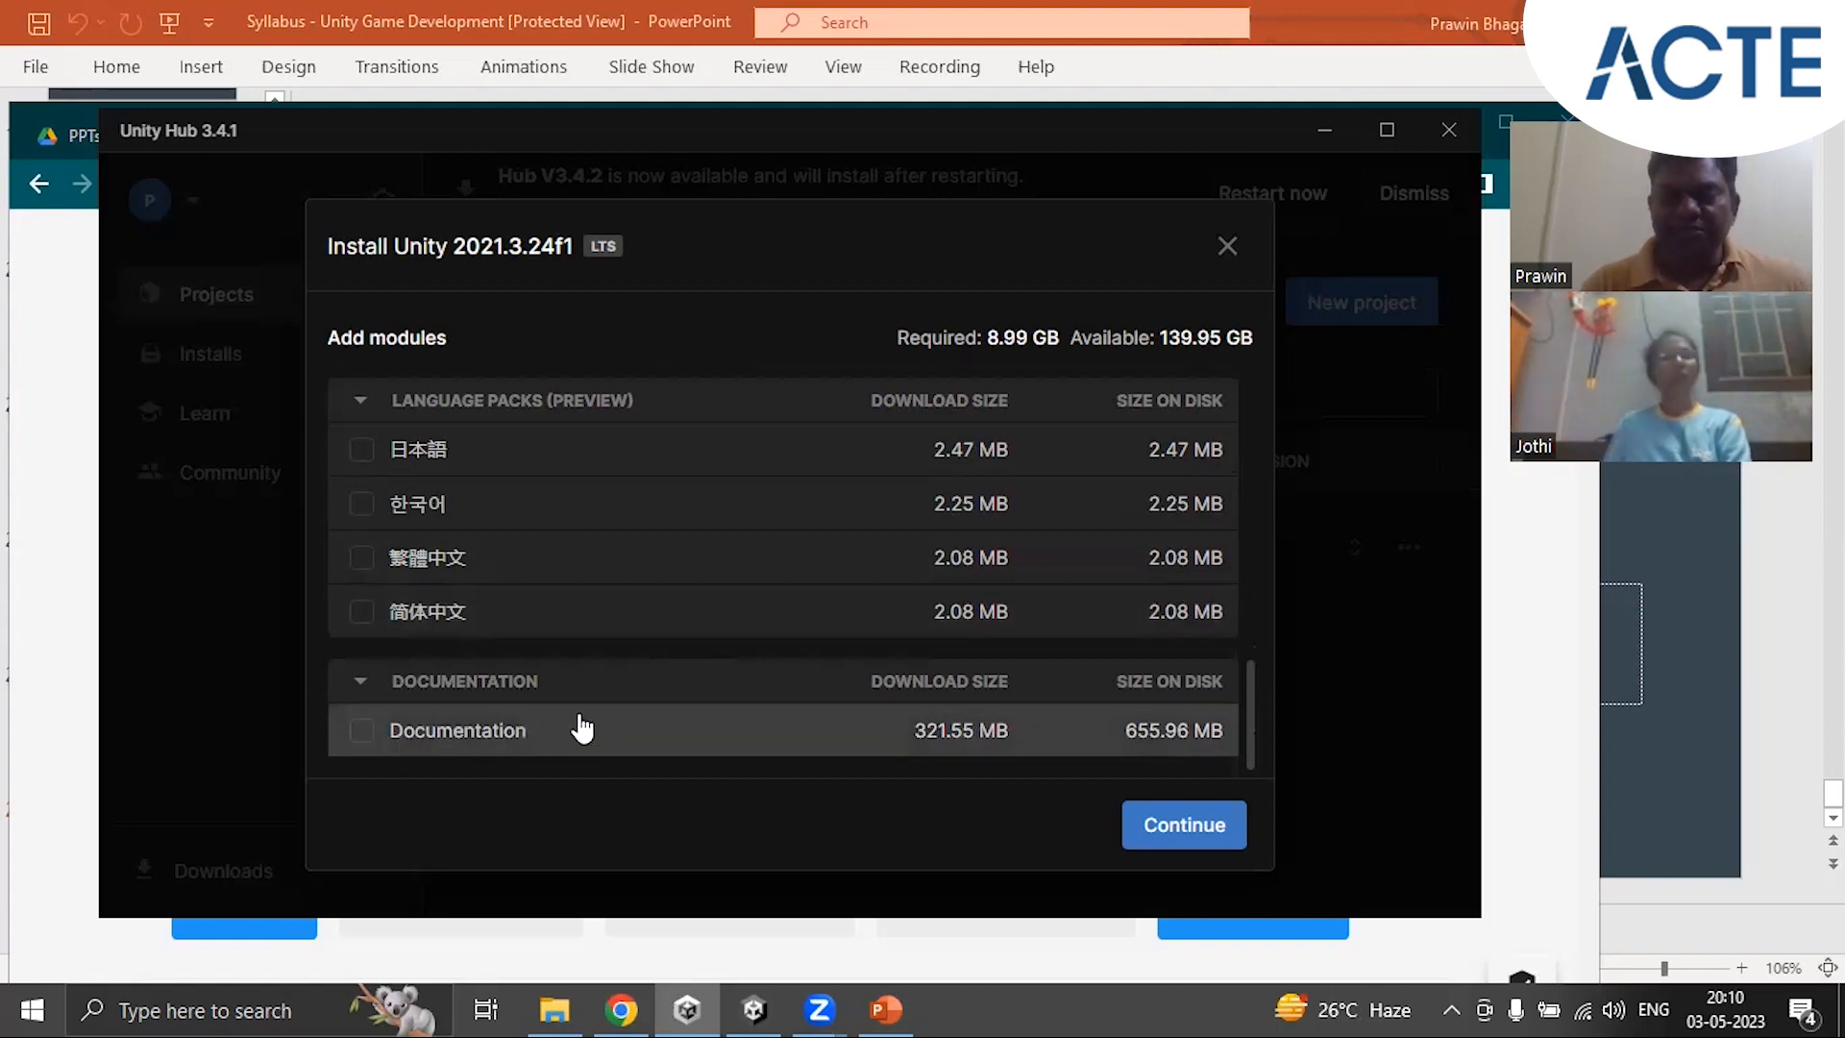
scroll(581, 728, "up", 10)
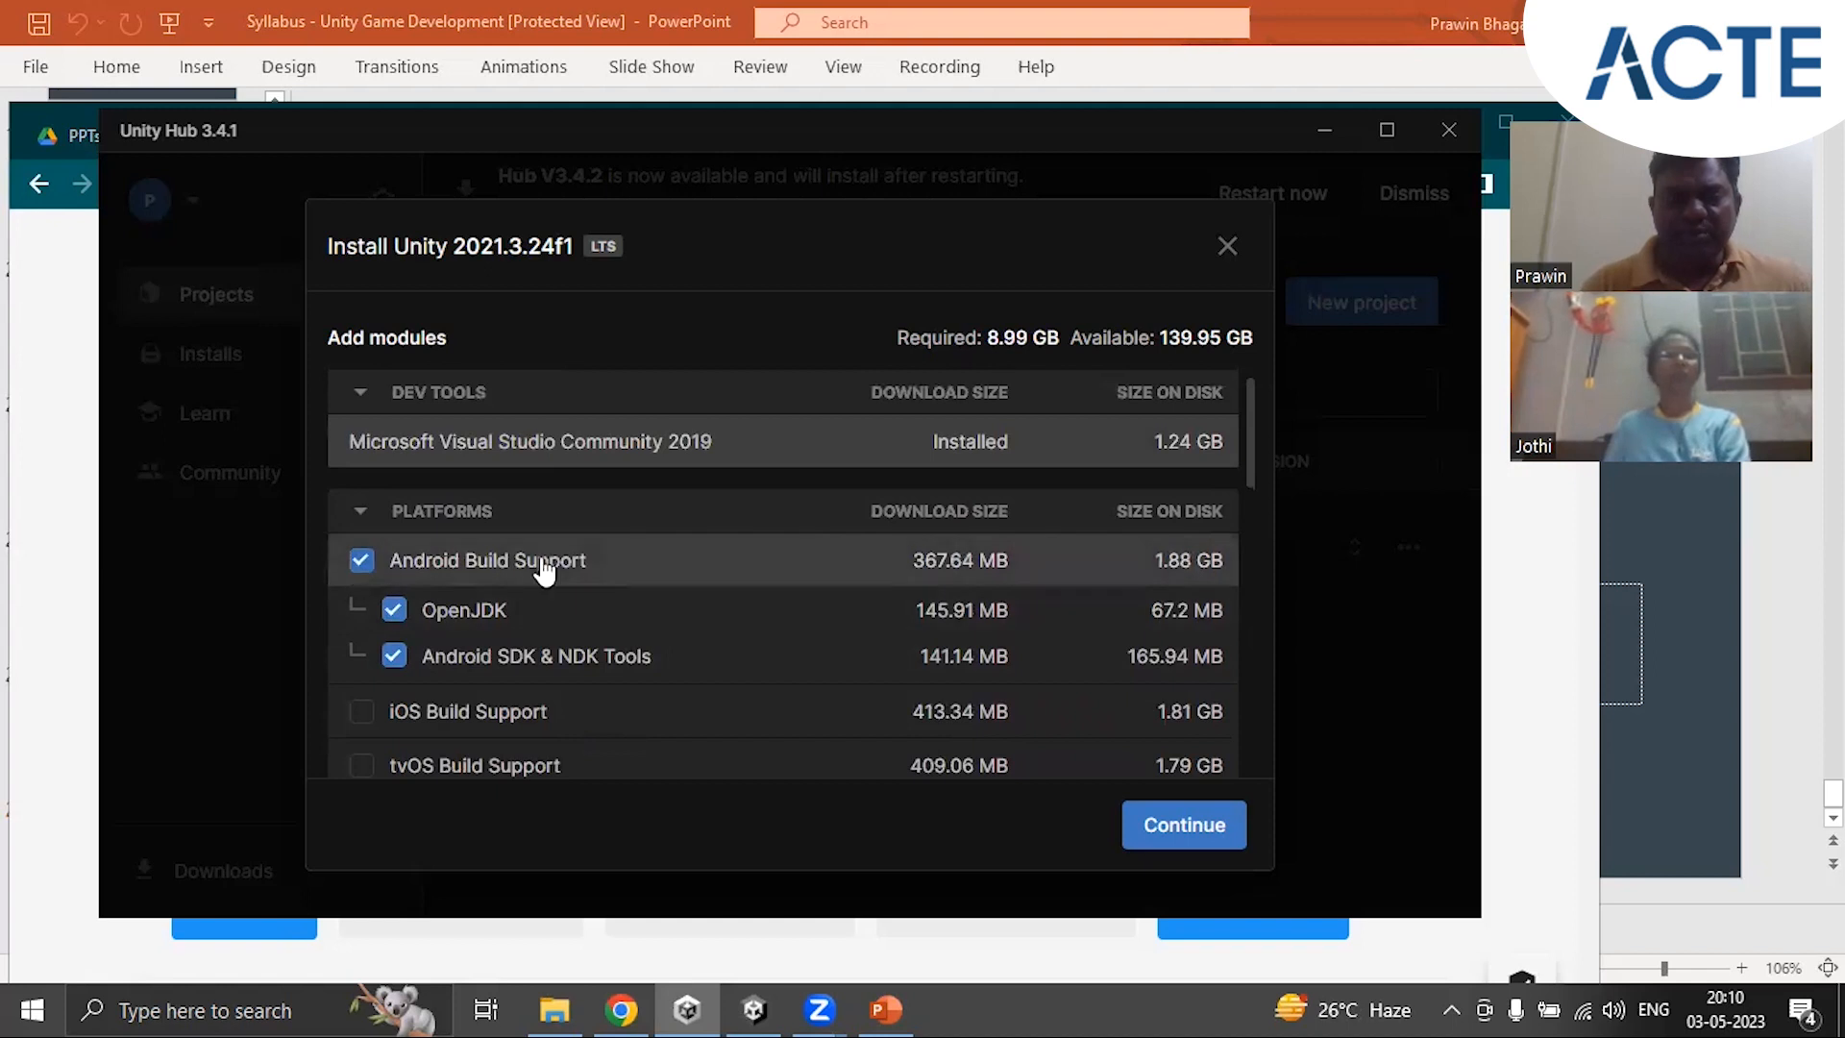
scroll(652, 582, "down", 8)
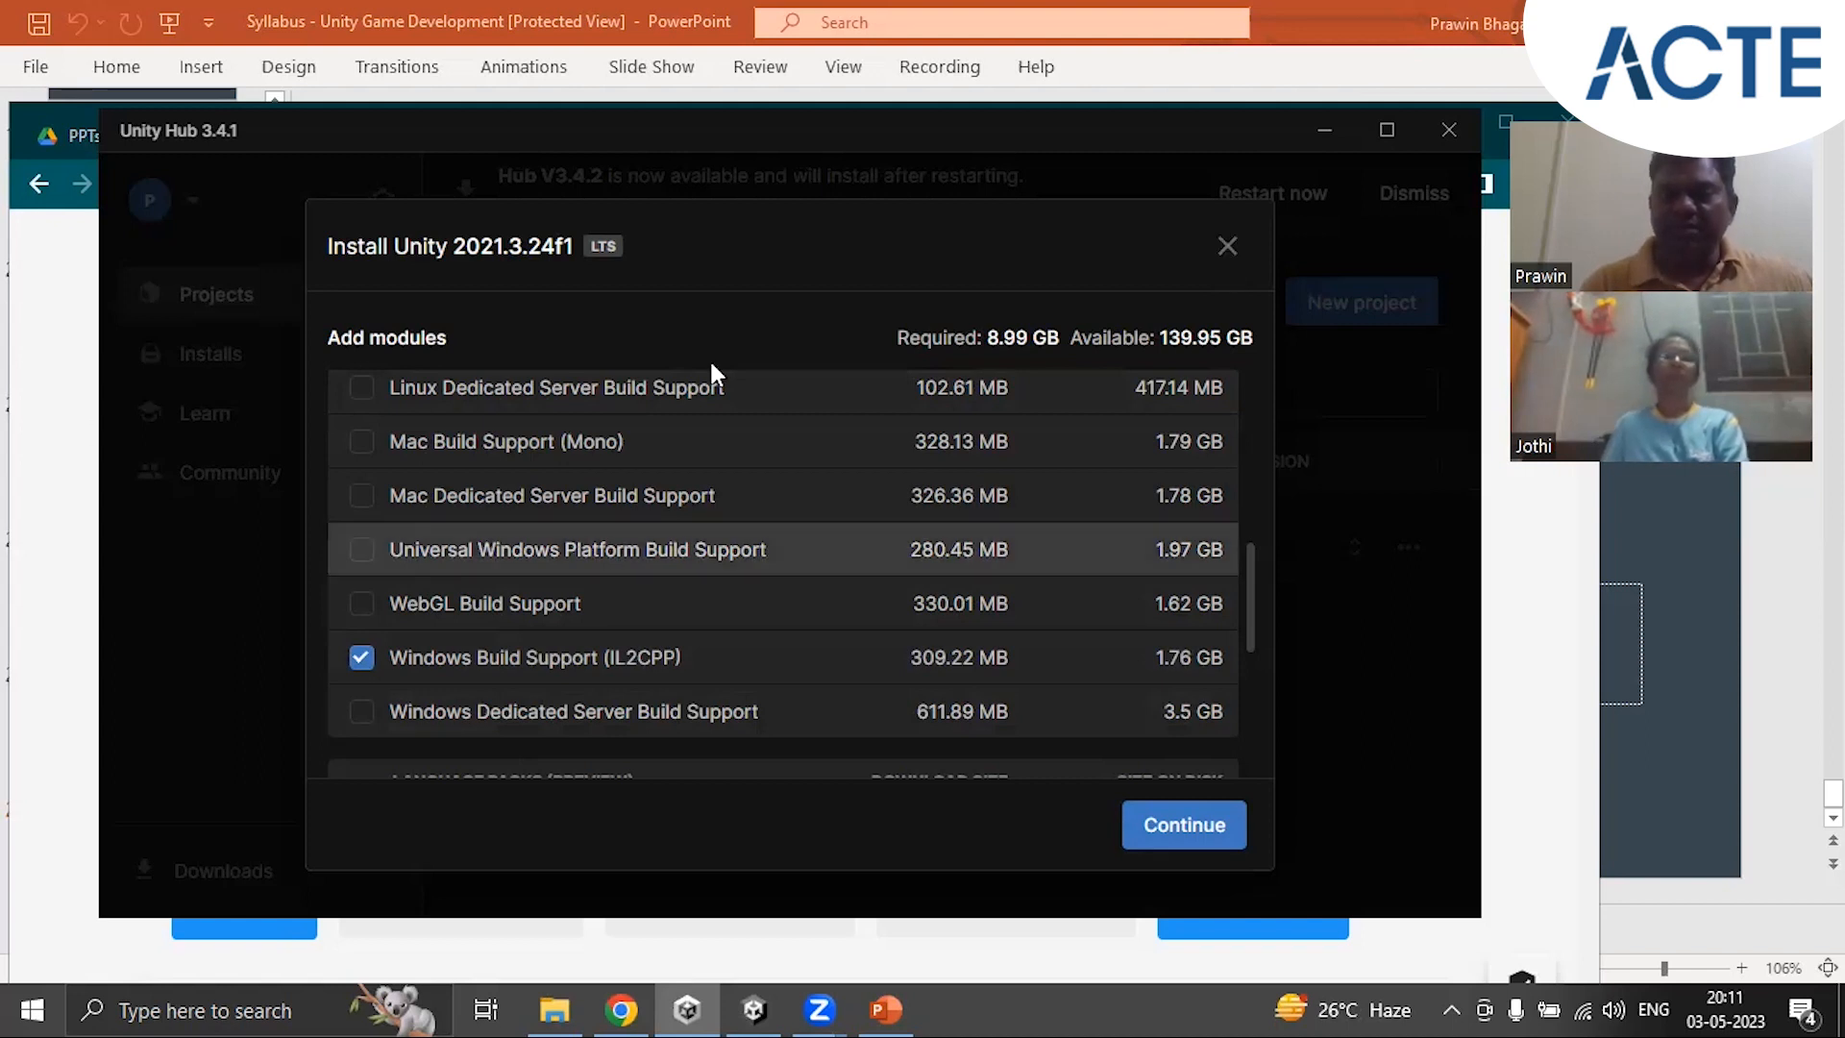
left_click(1227, 246)
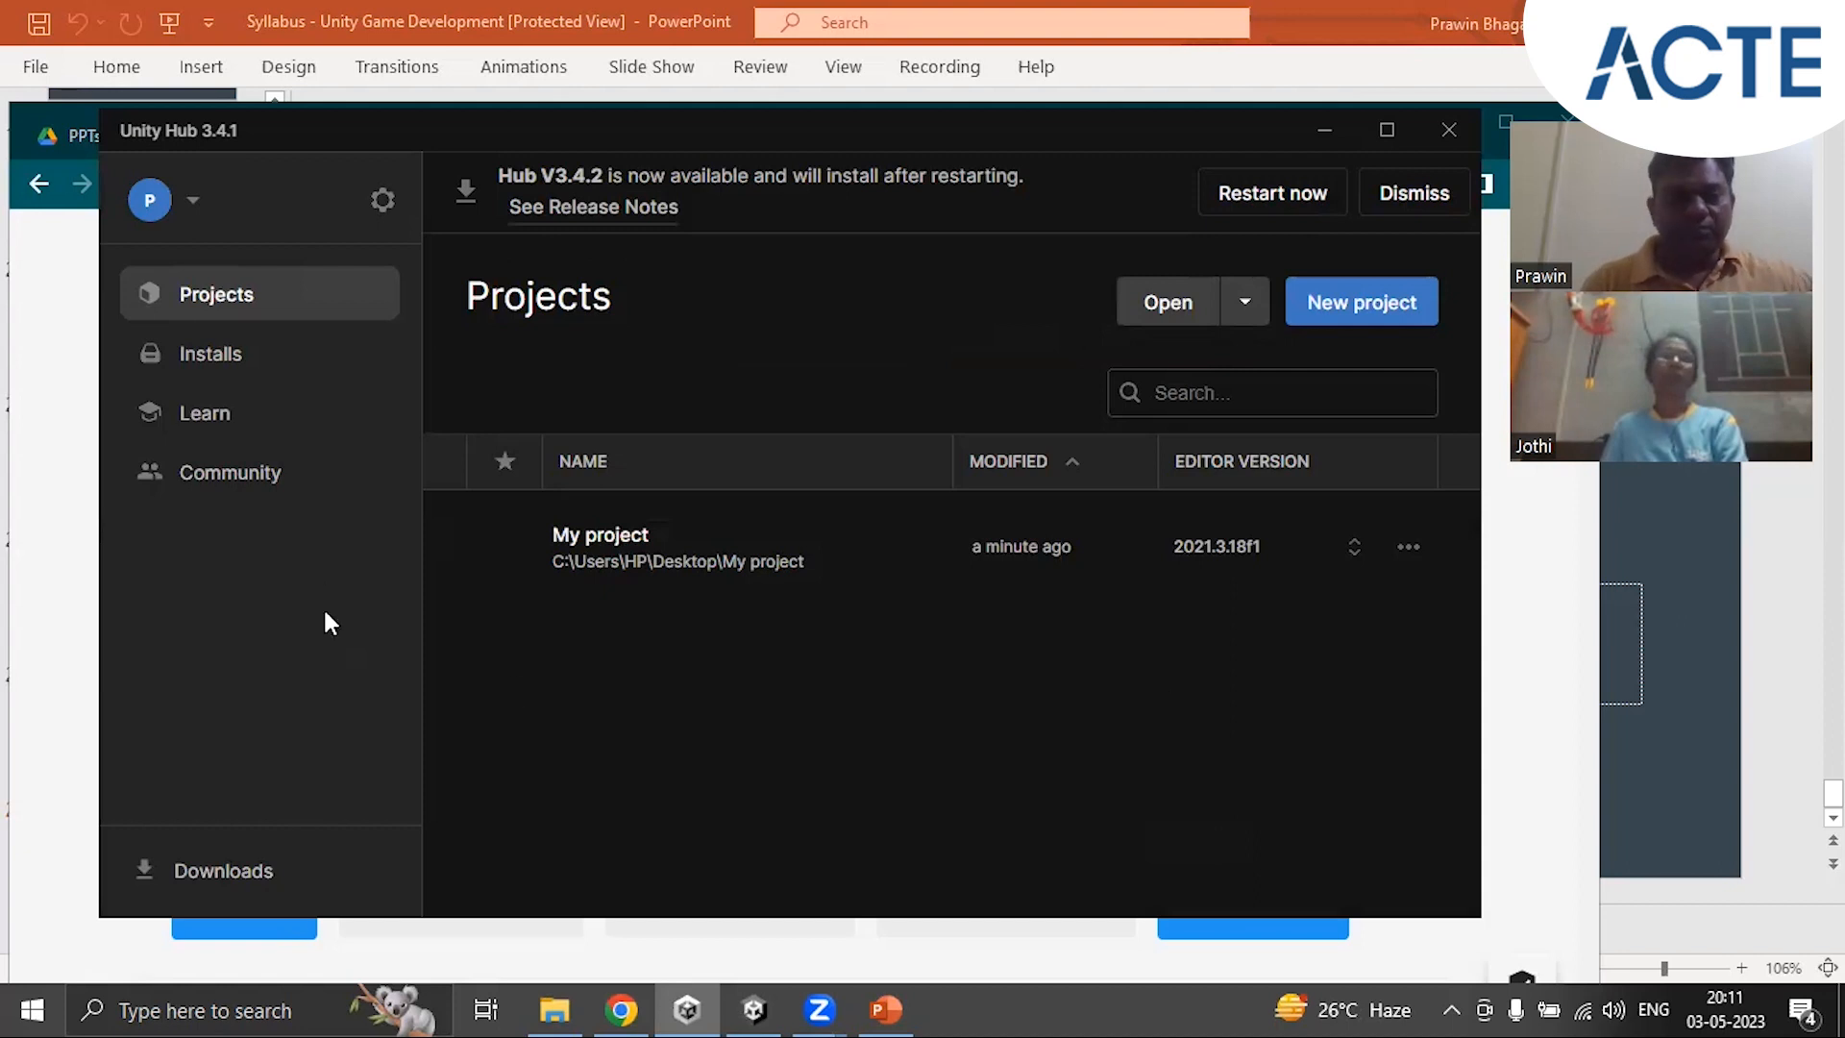
Step: Open the Unity Hub preferences and show the Licenses settings
left_click(383, 204)
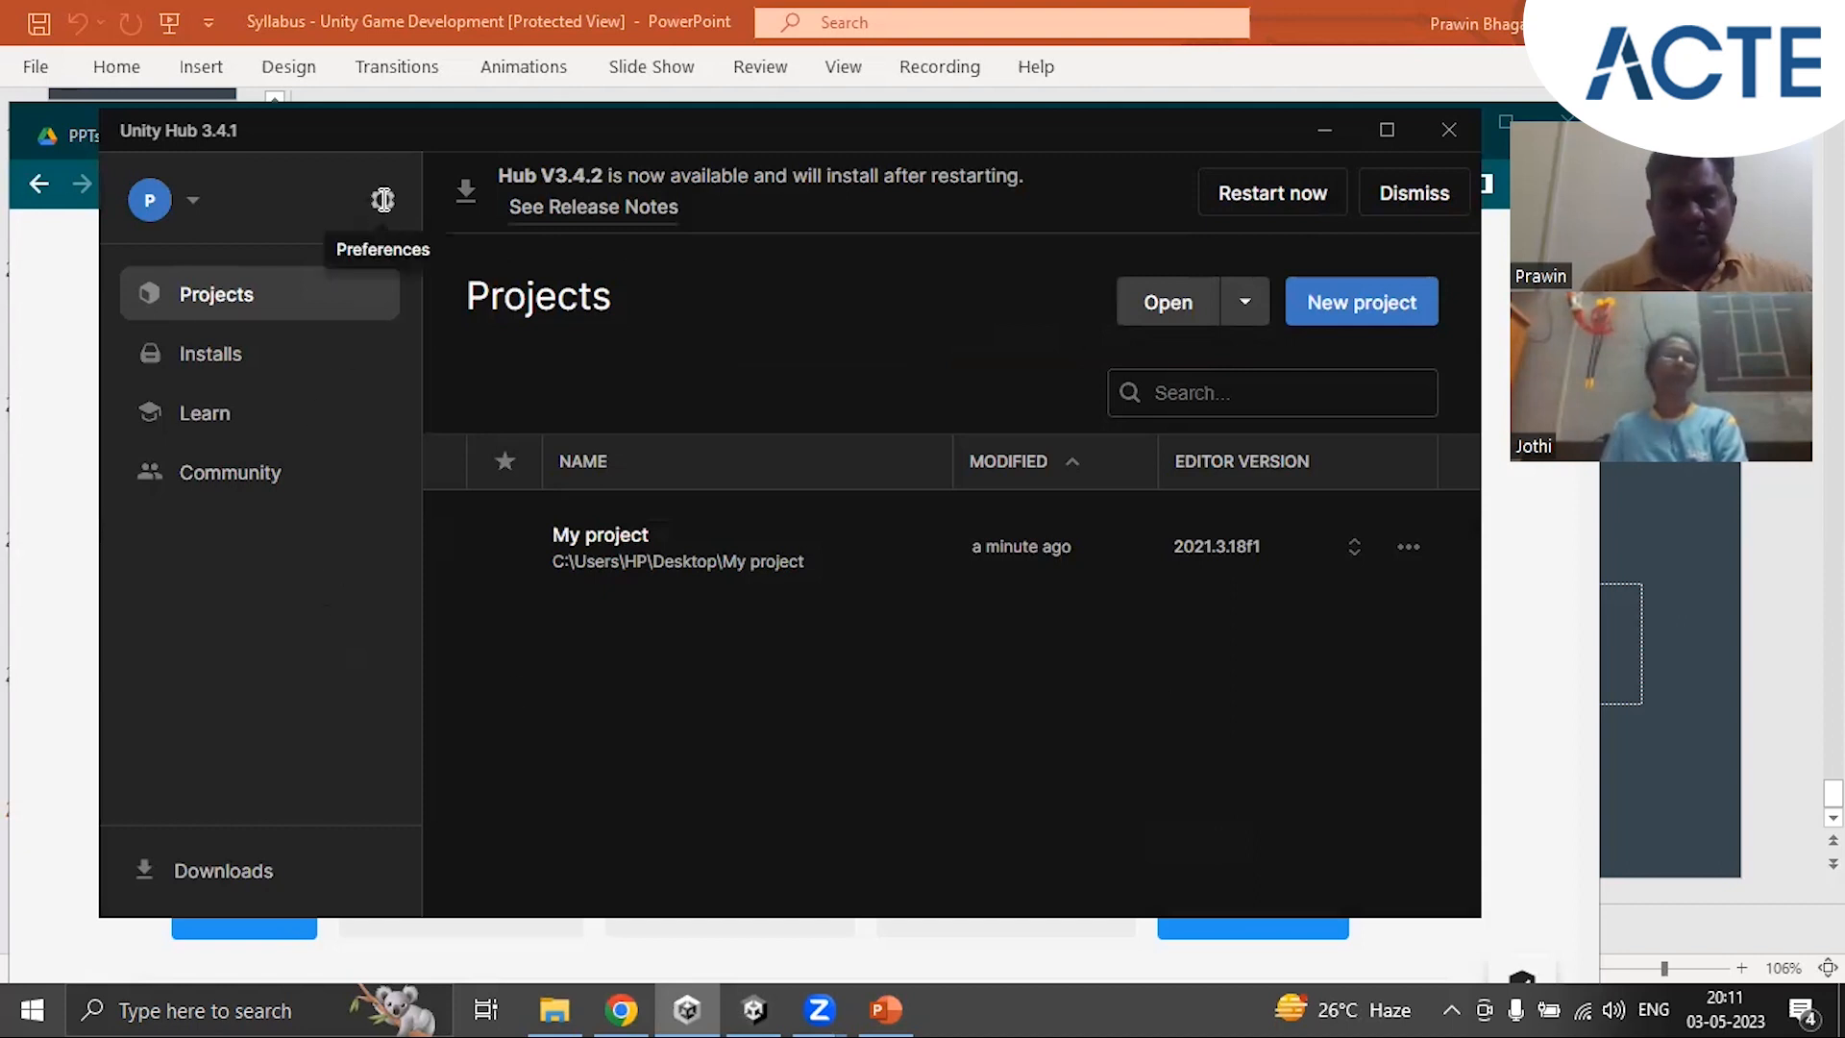
left_click(1296, 199)
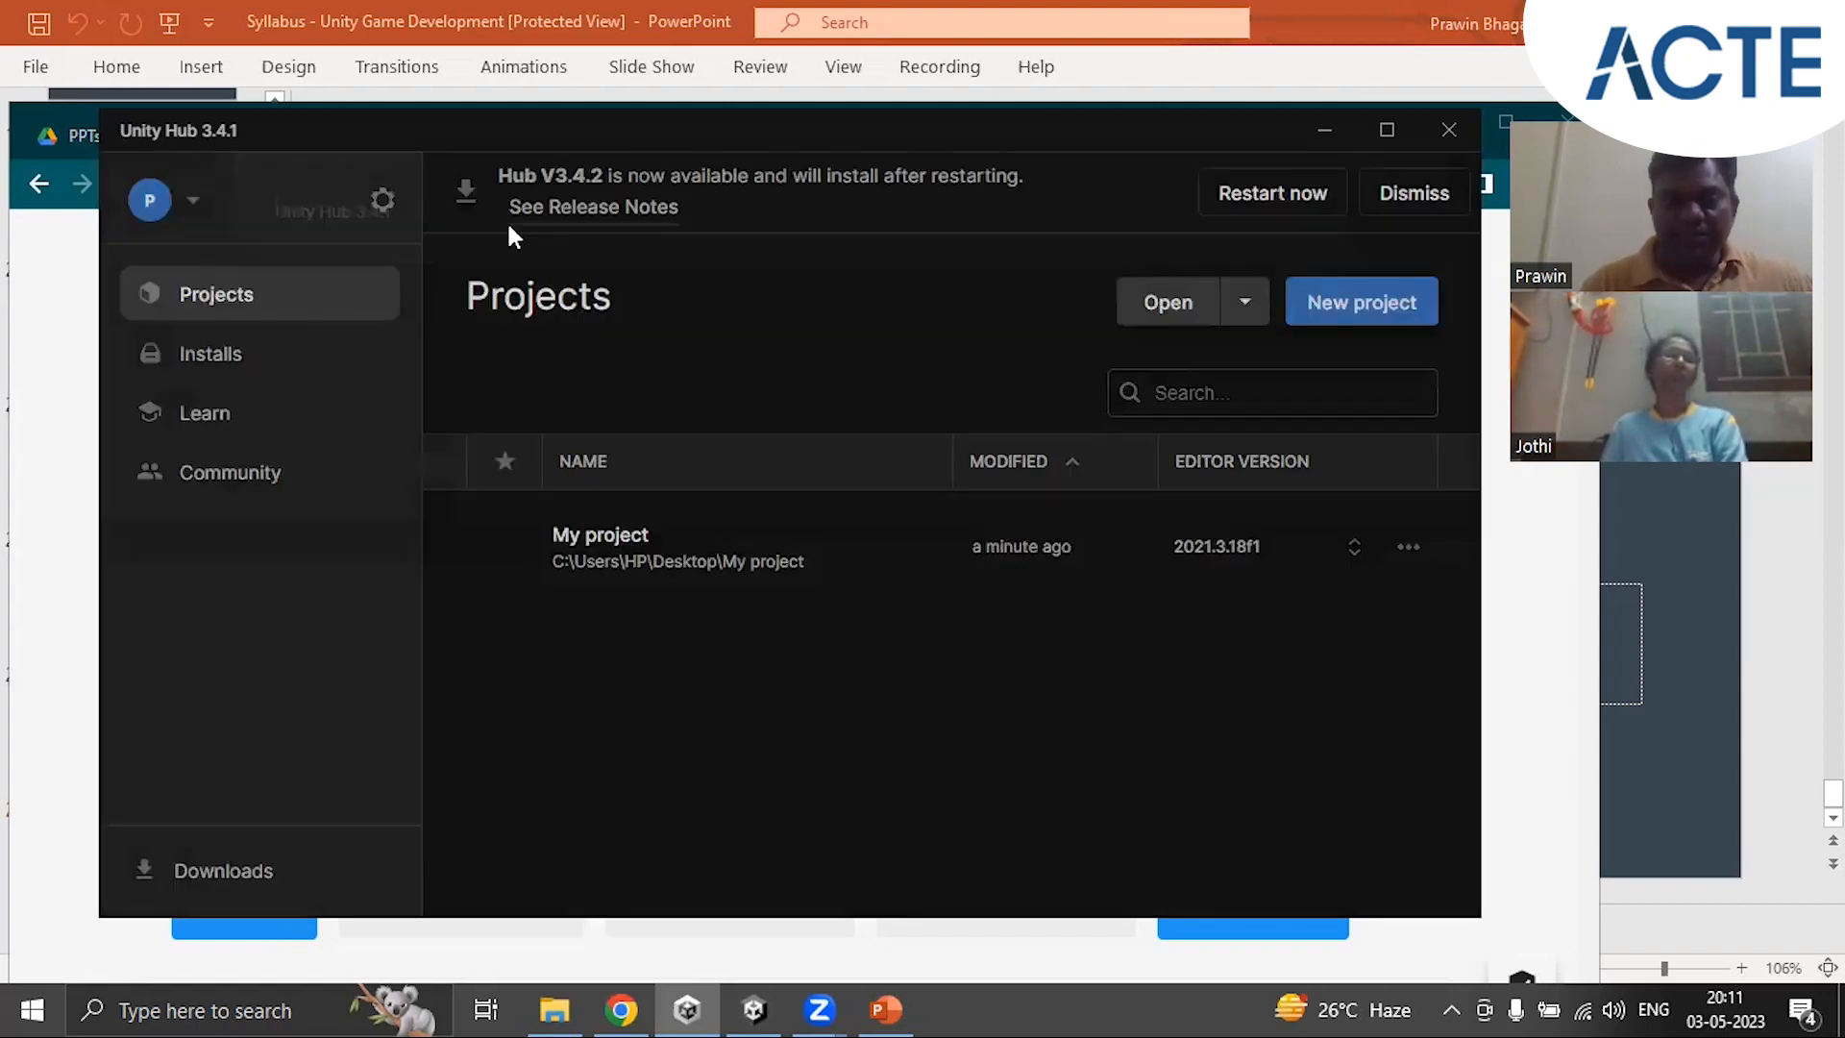
left_click(383, 204)
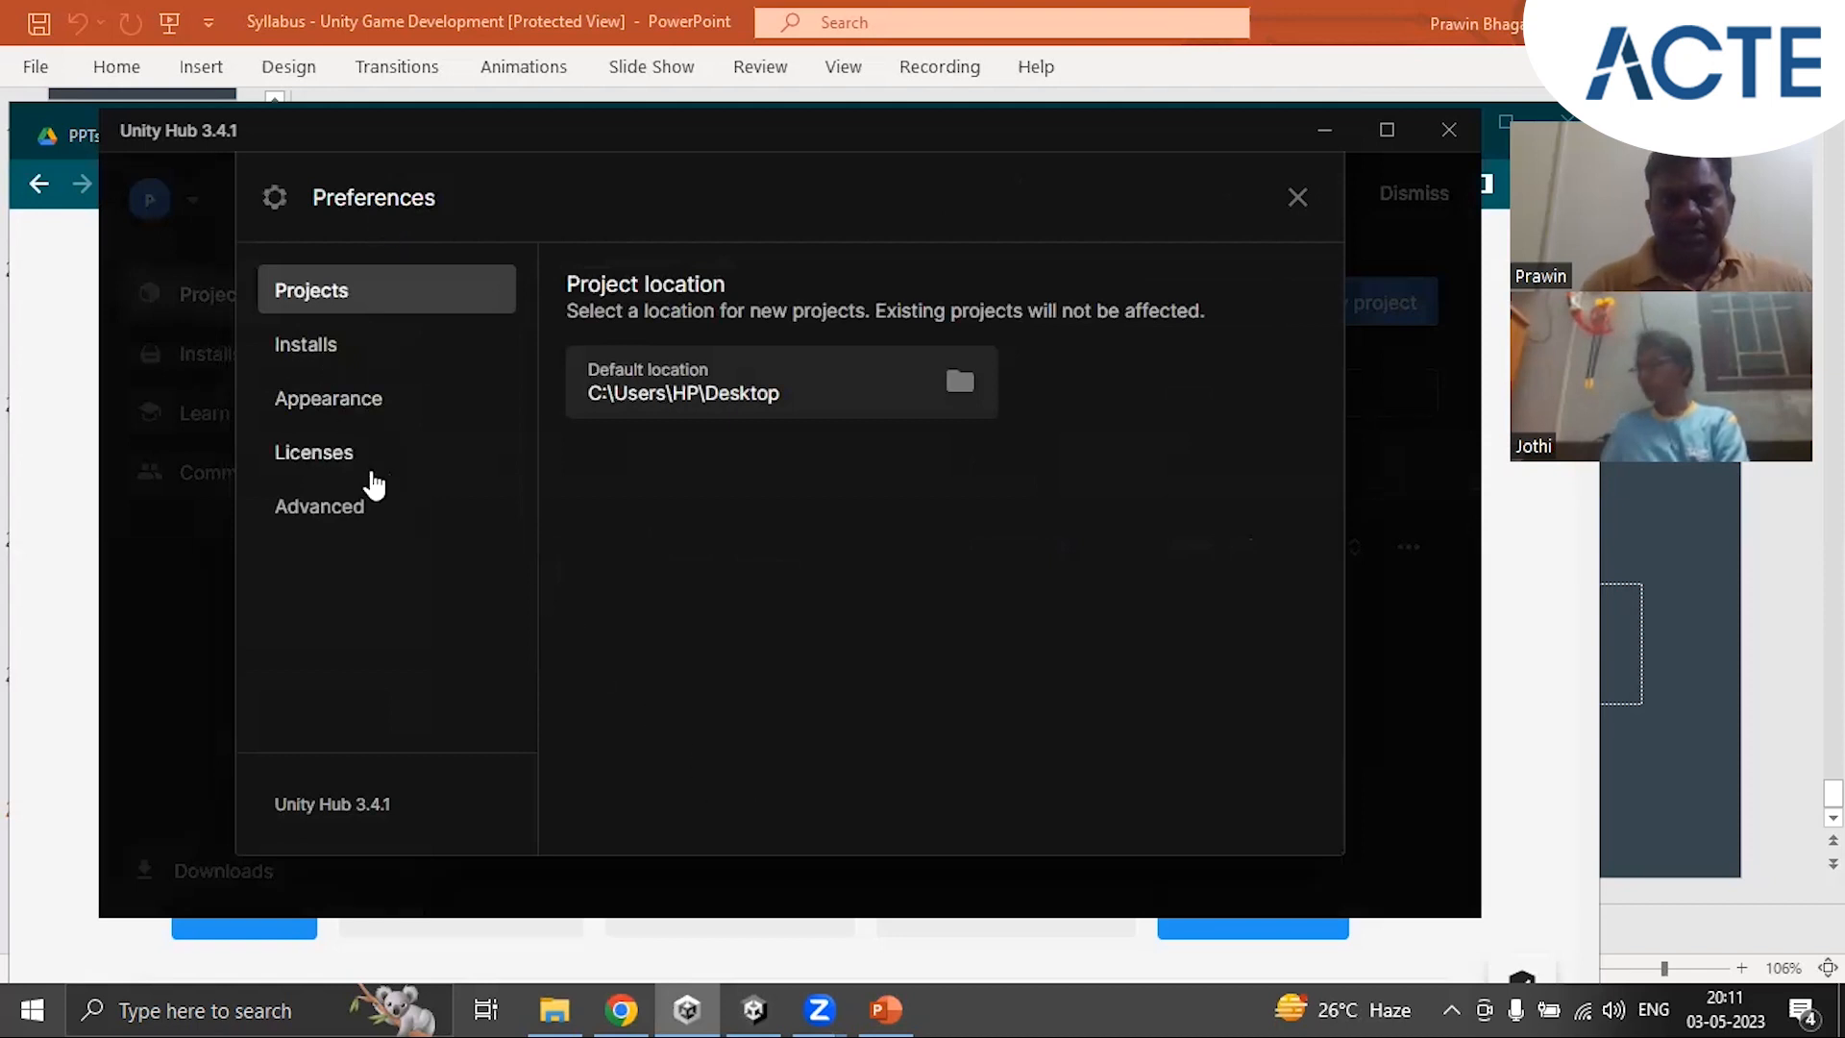
left_click(331, 466)
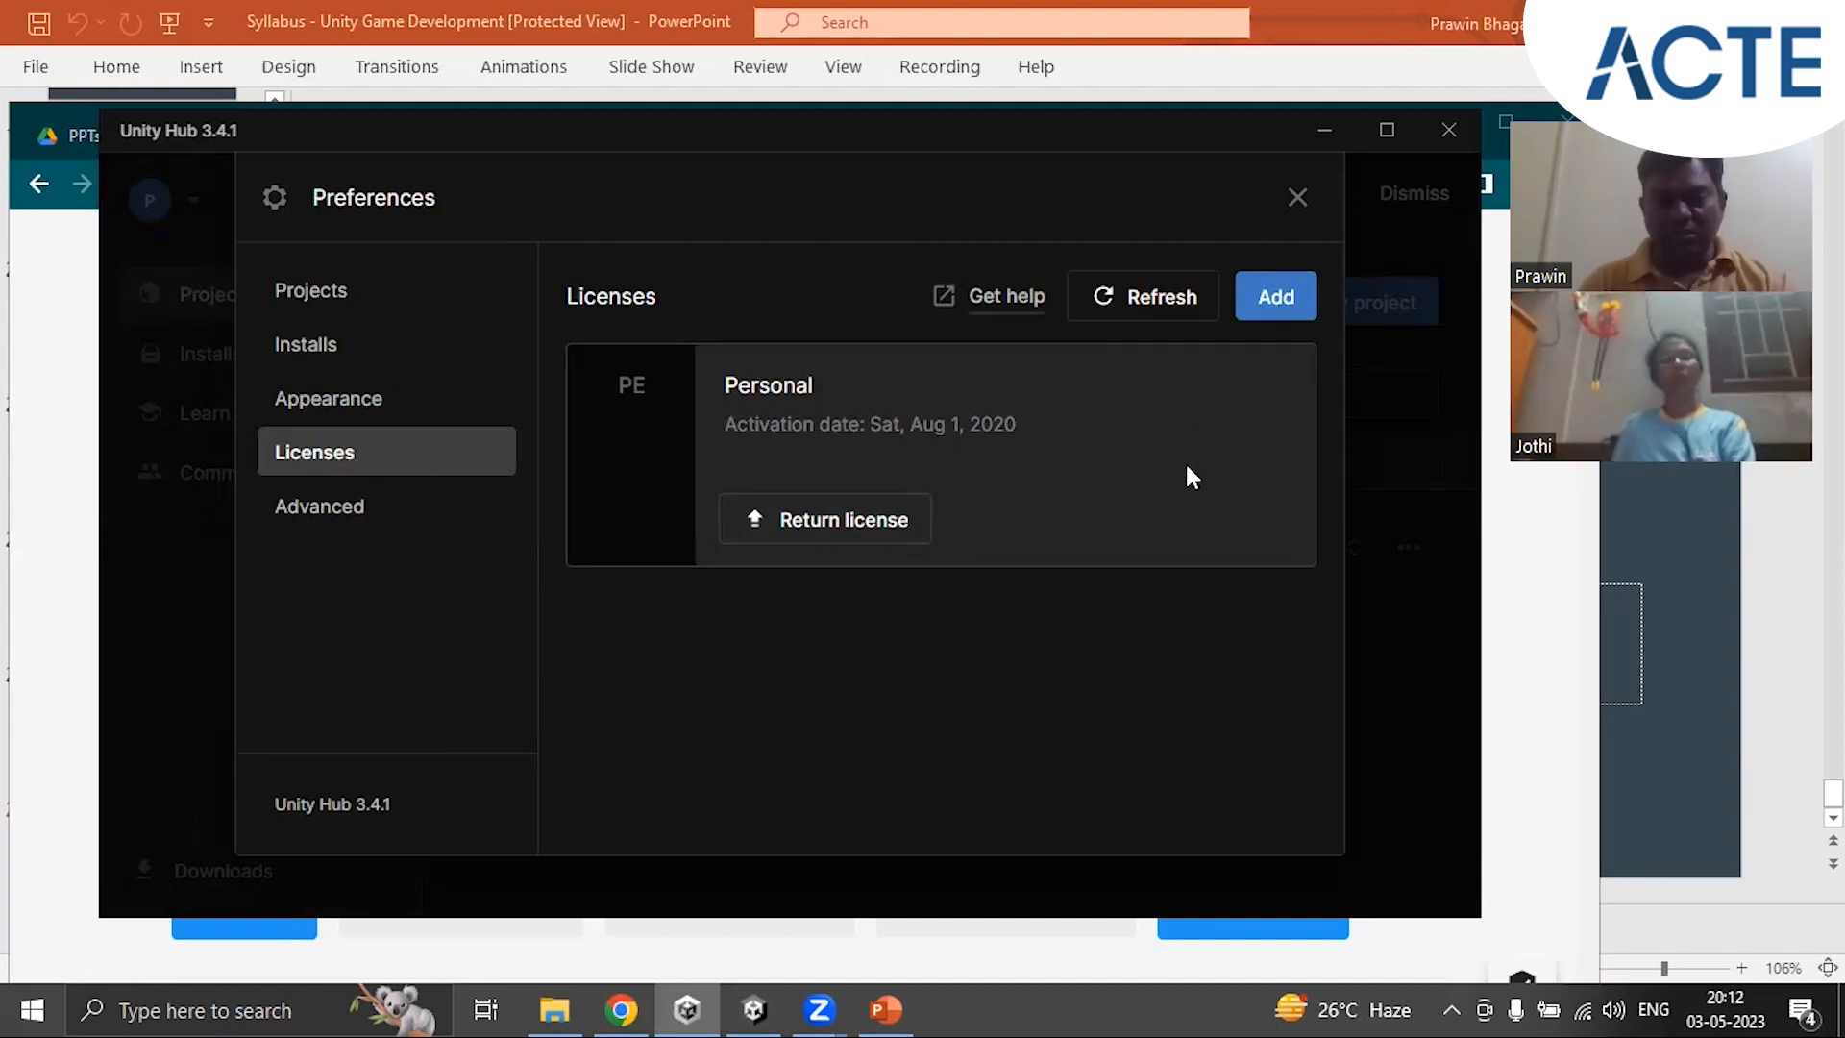
Step: Try to return the Personal license and close the preferences
left_click(841, 524)
left_click(960, 605)
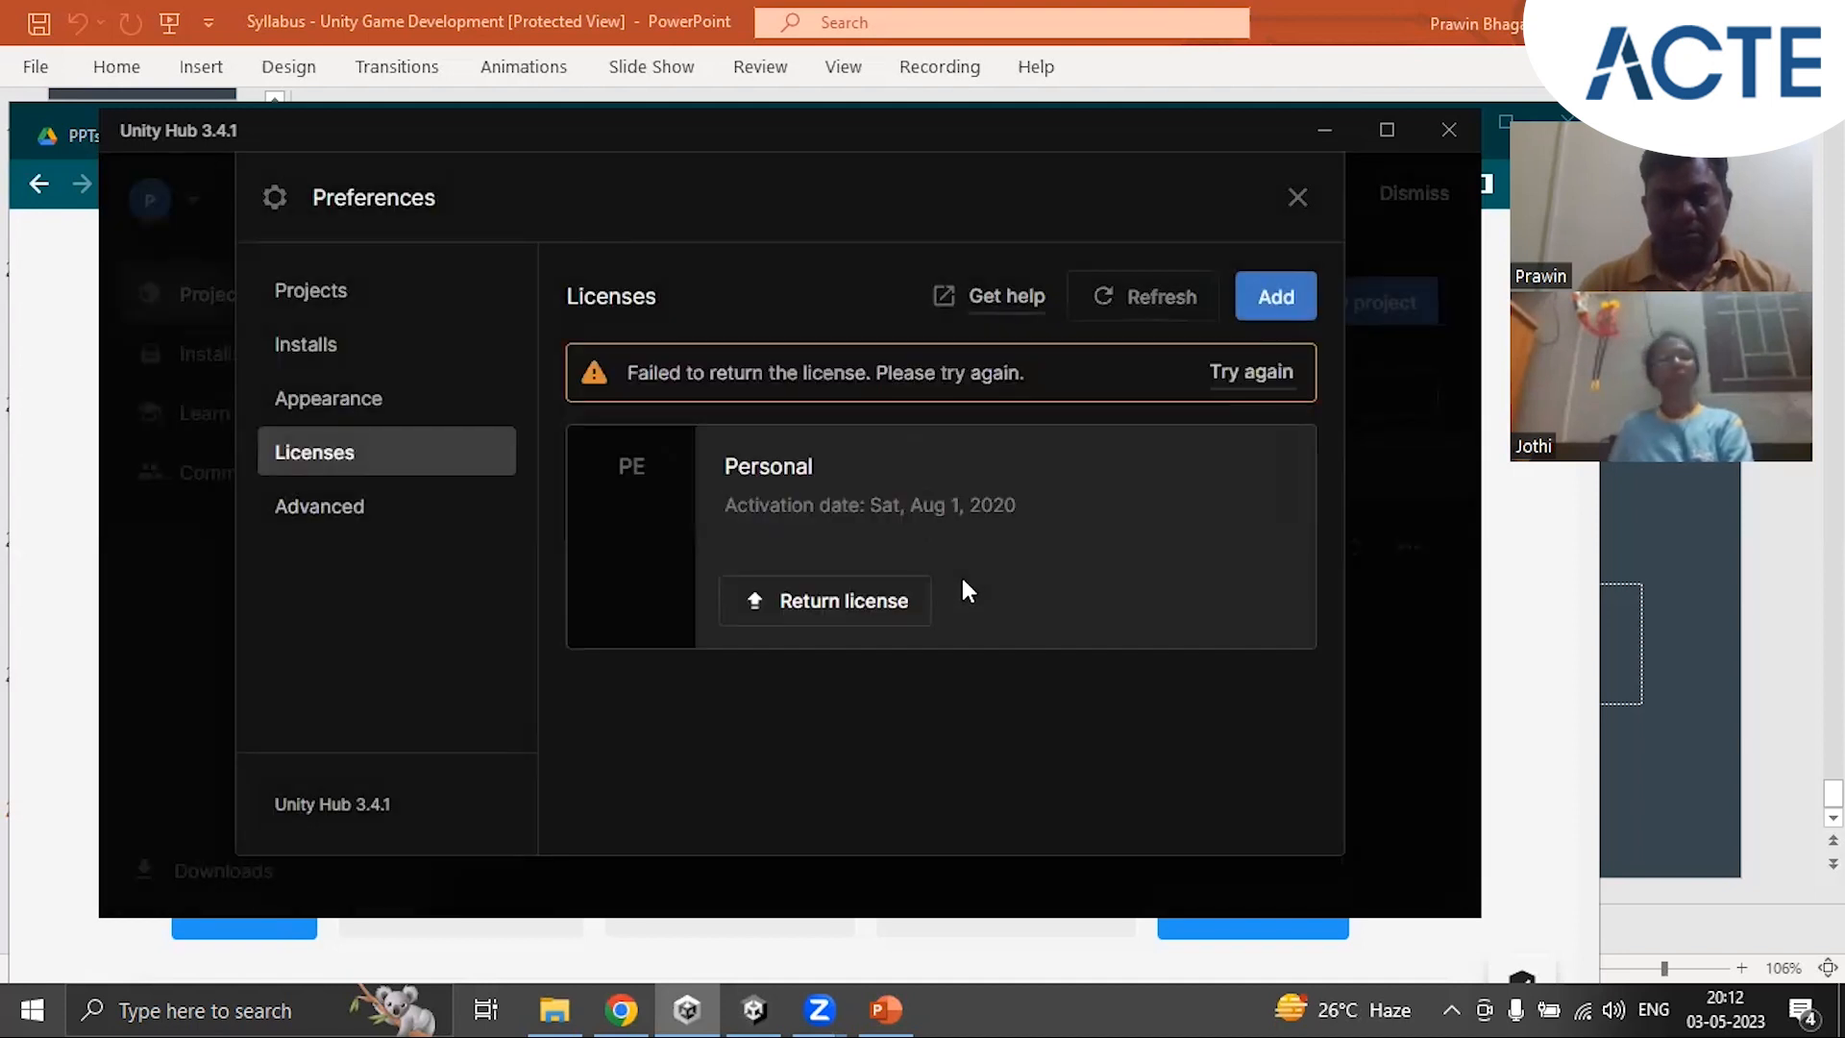
left_click(1298, 196)
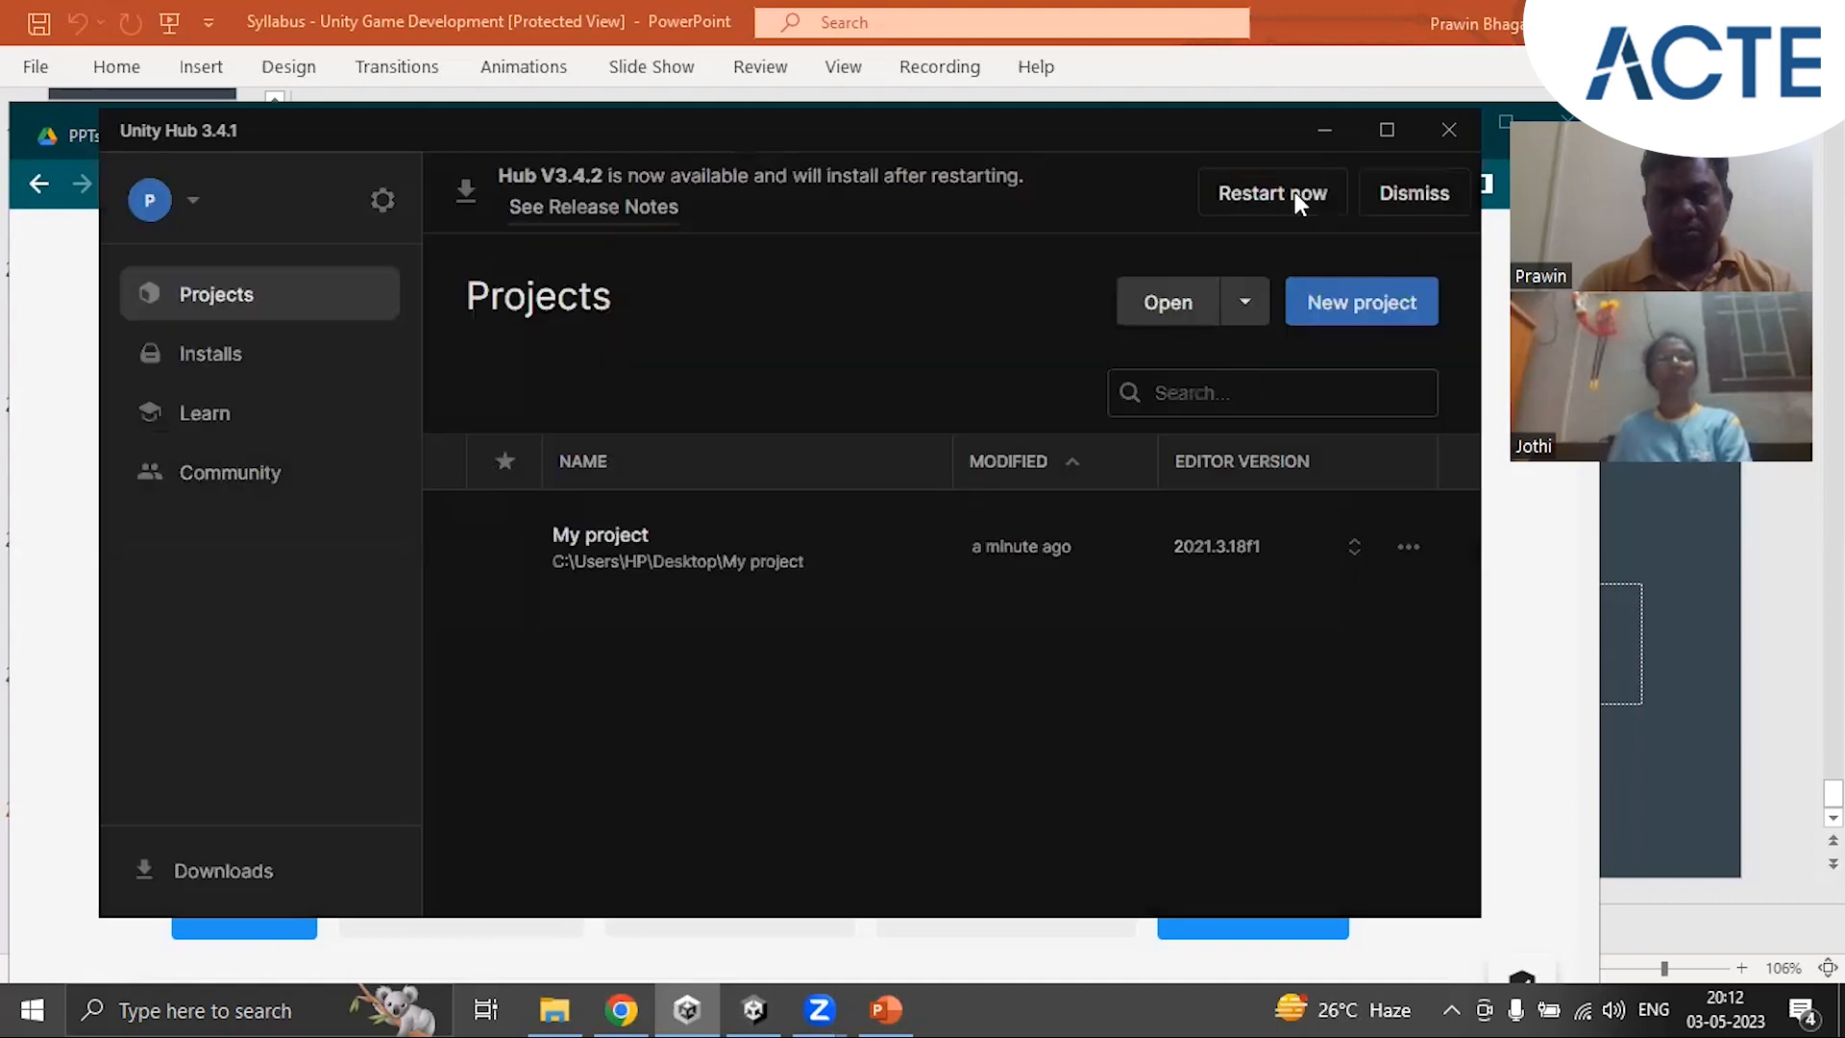
Step: Open the Licenses preferences and start adding a new license using the Activate with license request option
left_click(379, 199)
left_click(288, 461)
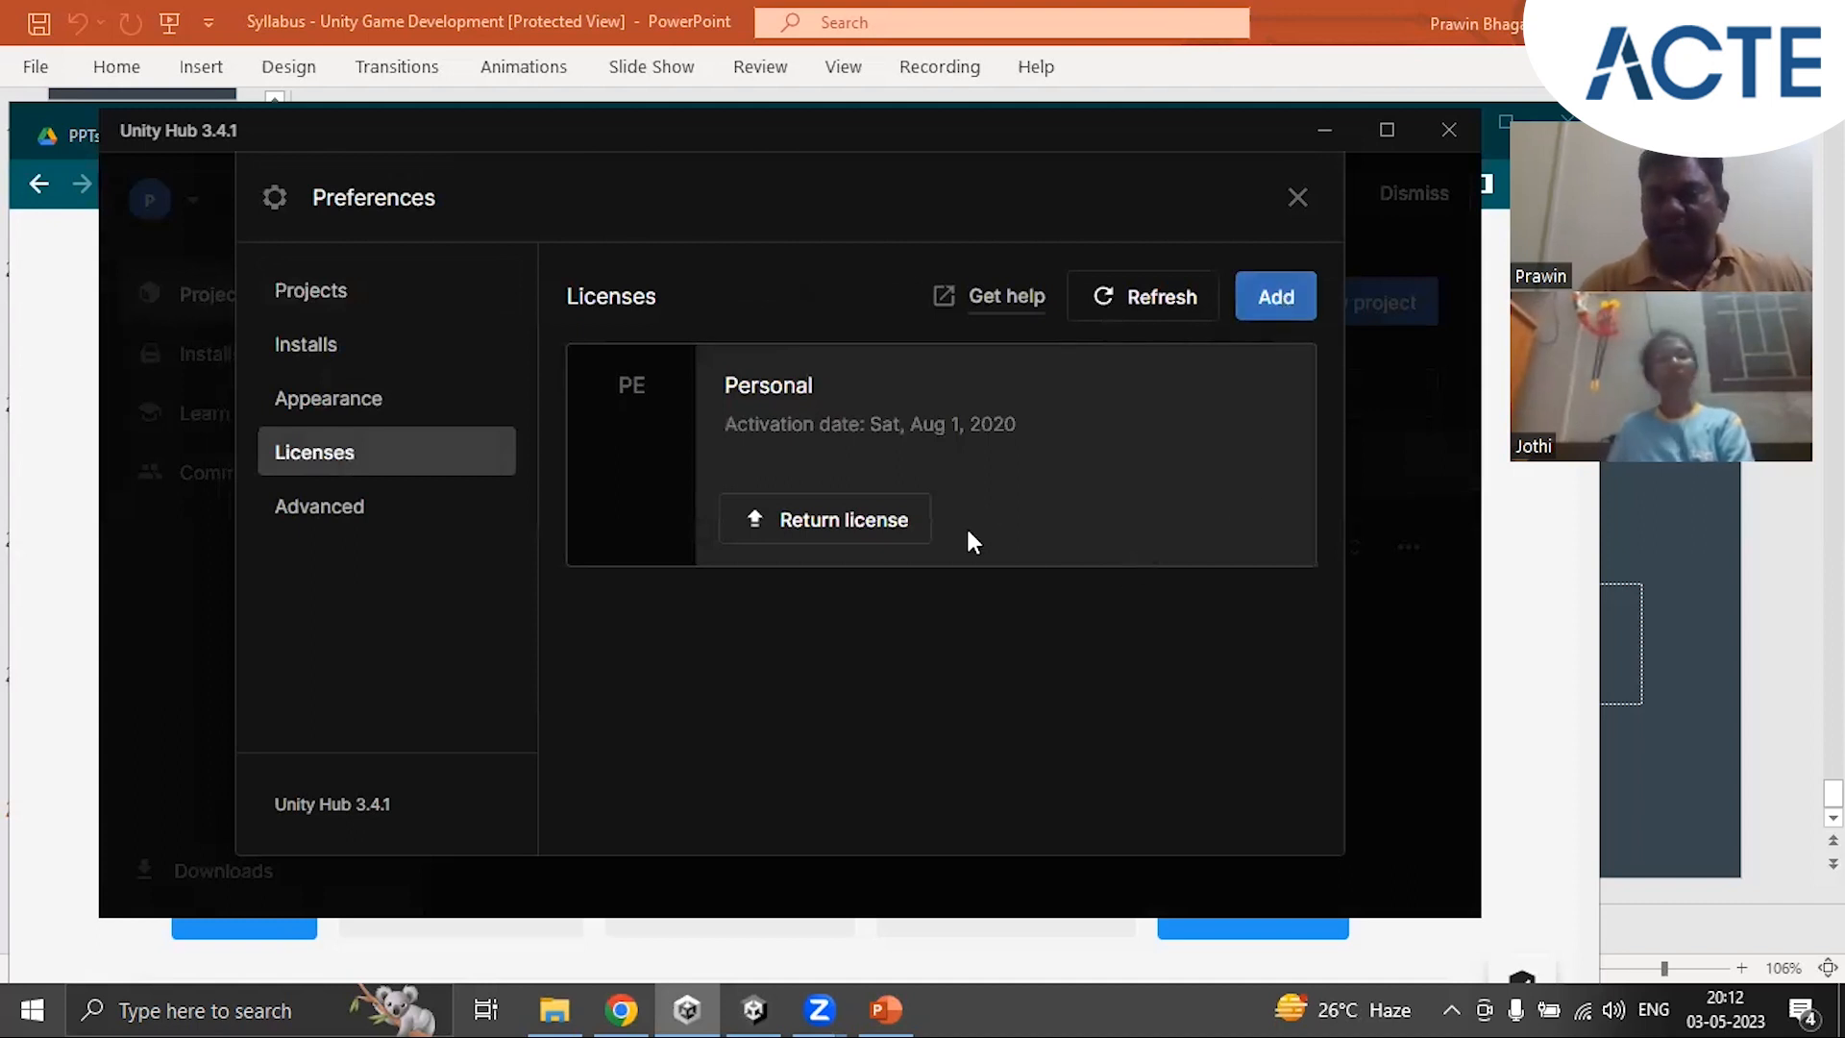
left_click(1289, 298)
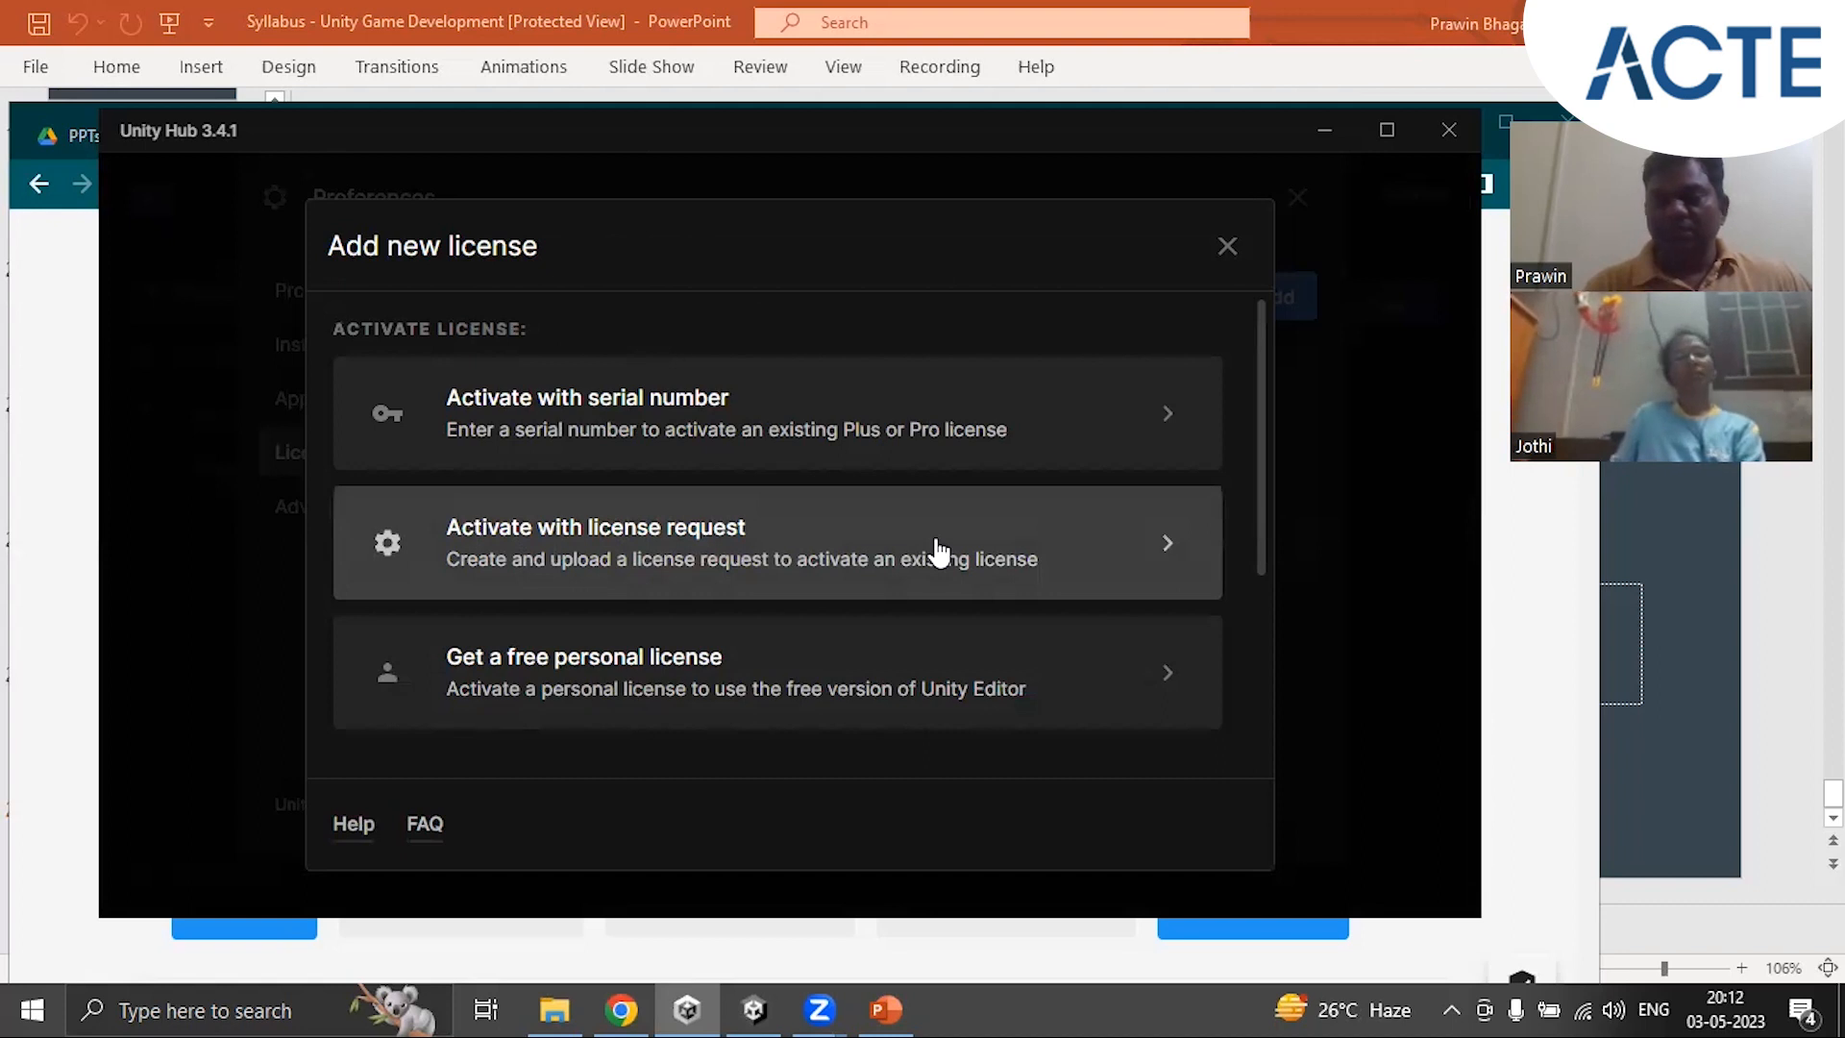
left_click(714, 545)
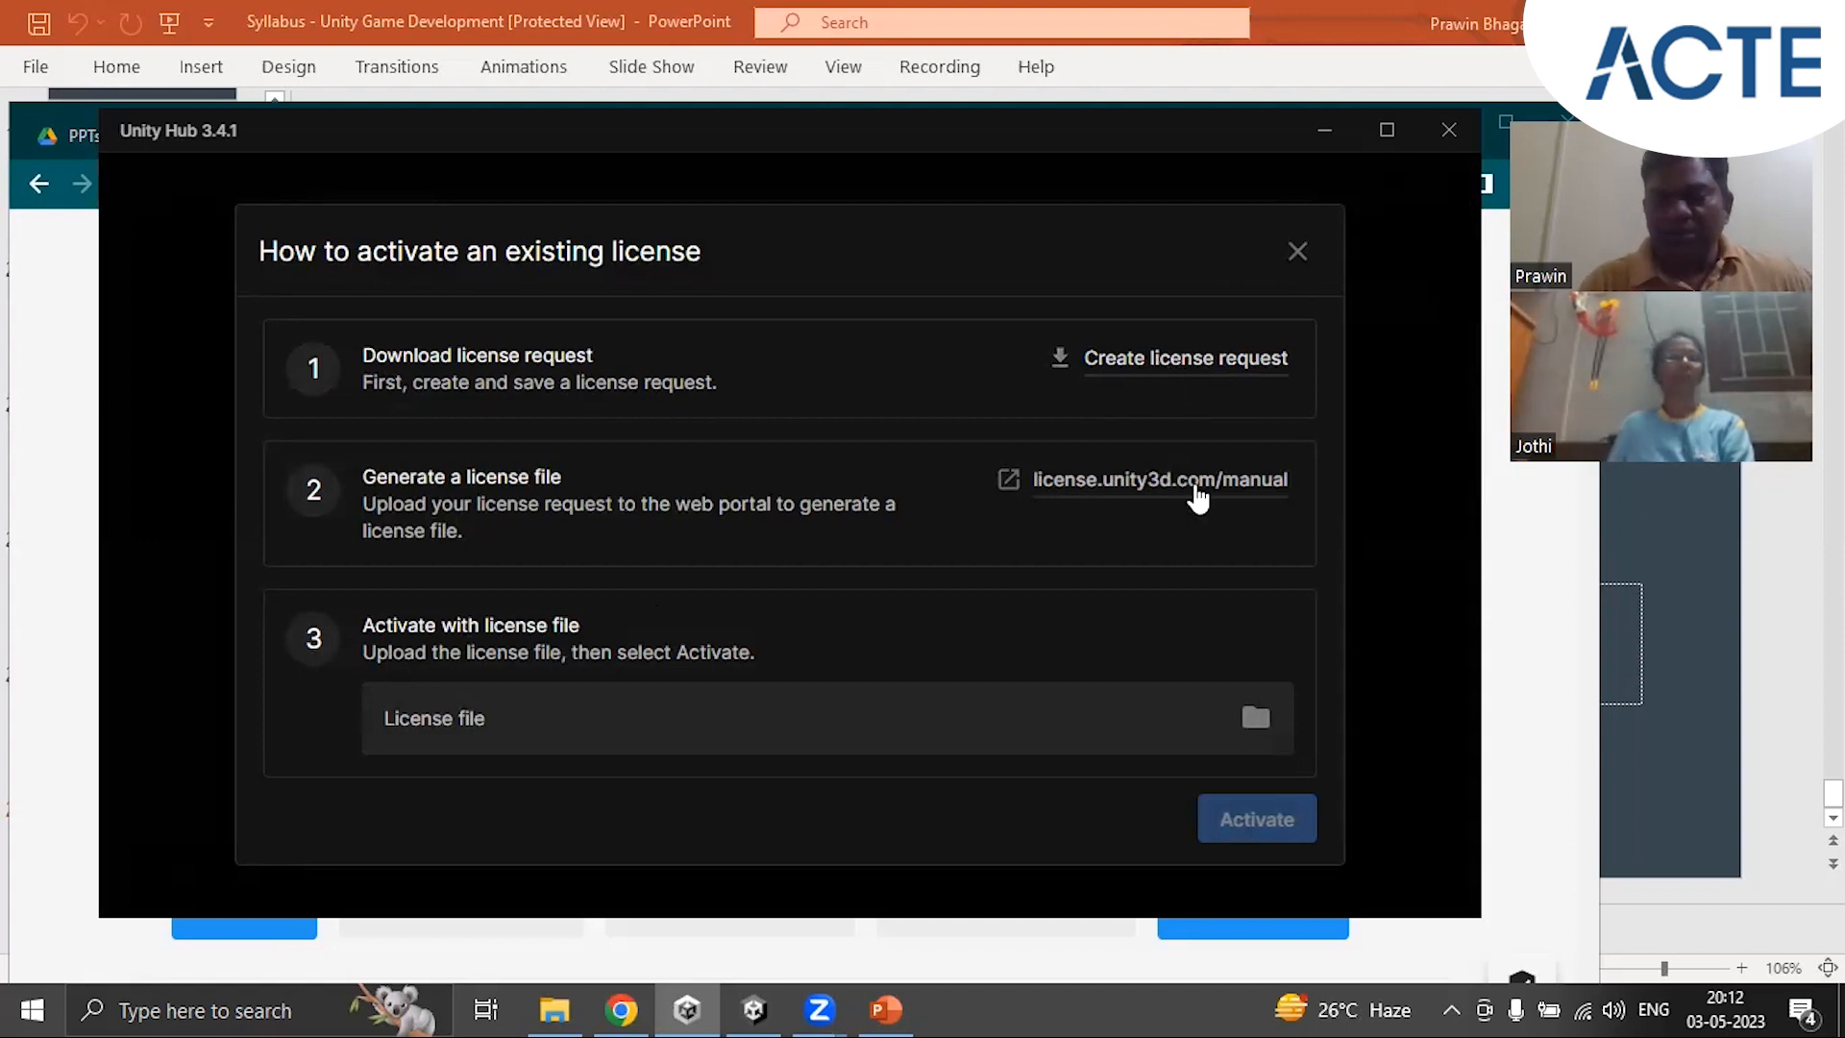
Step: Create a license request, save it as Unity_lic on the Desktop, and check the file there
left_click(1172, 362)
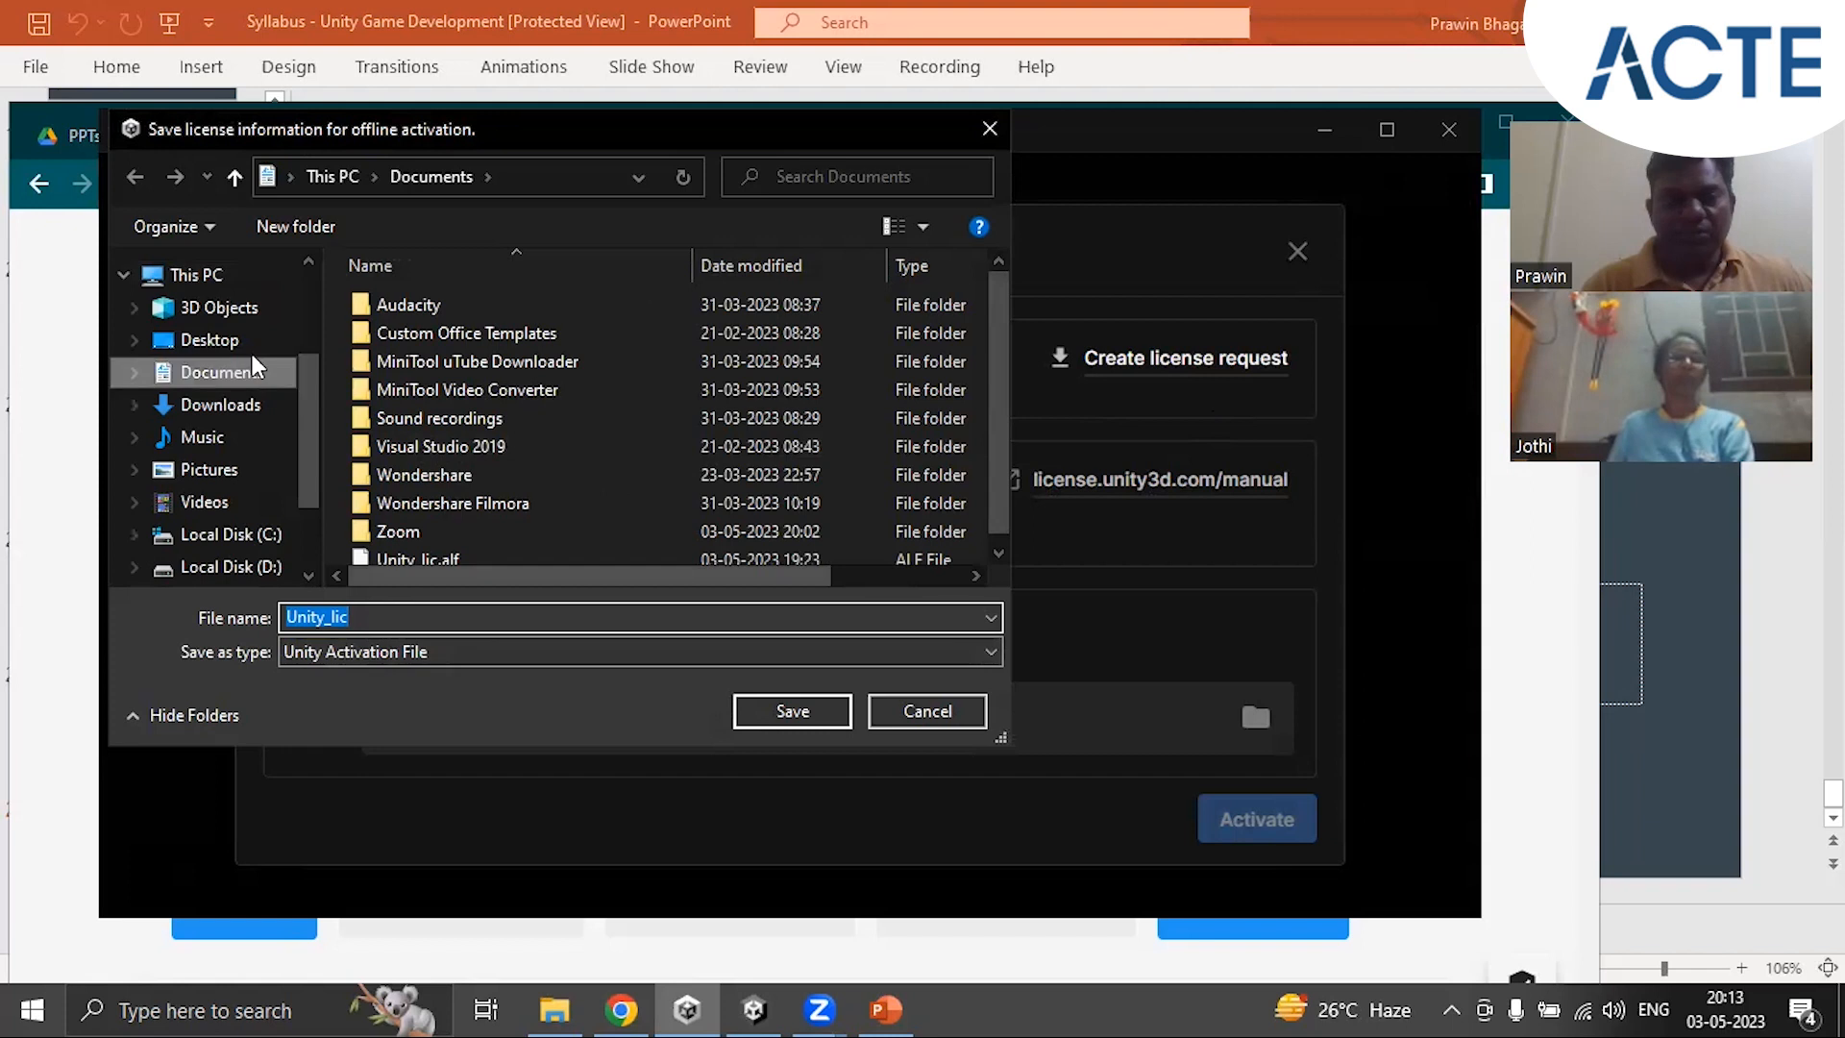
left_click(221, 344)
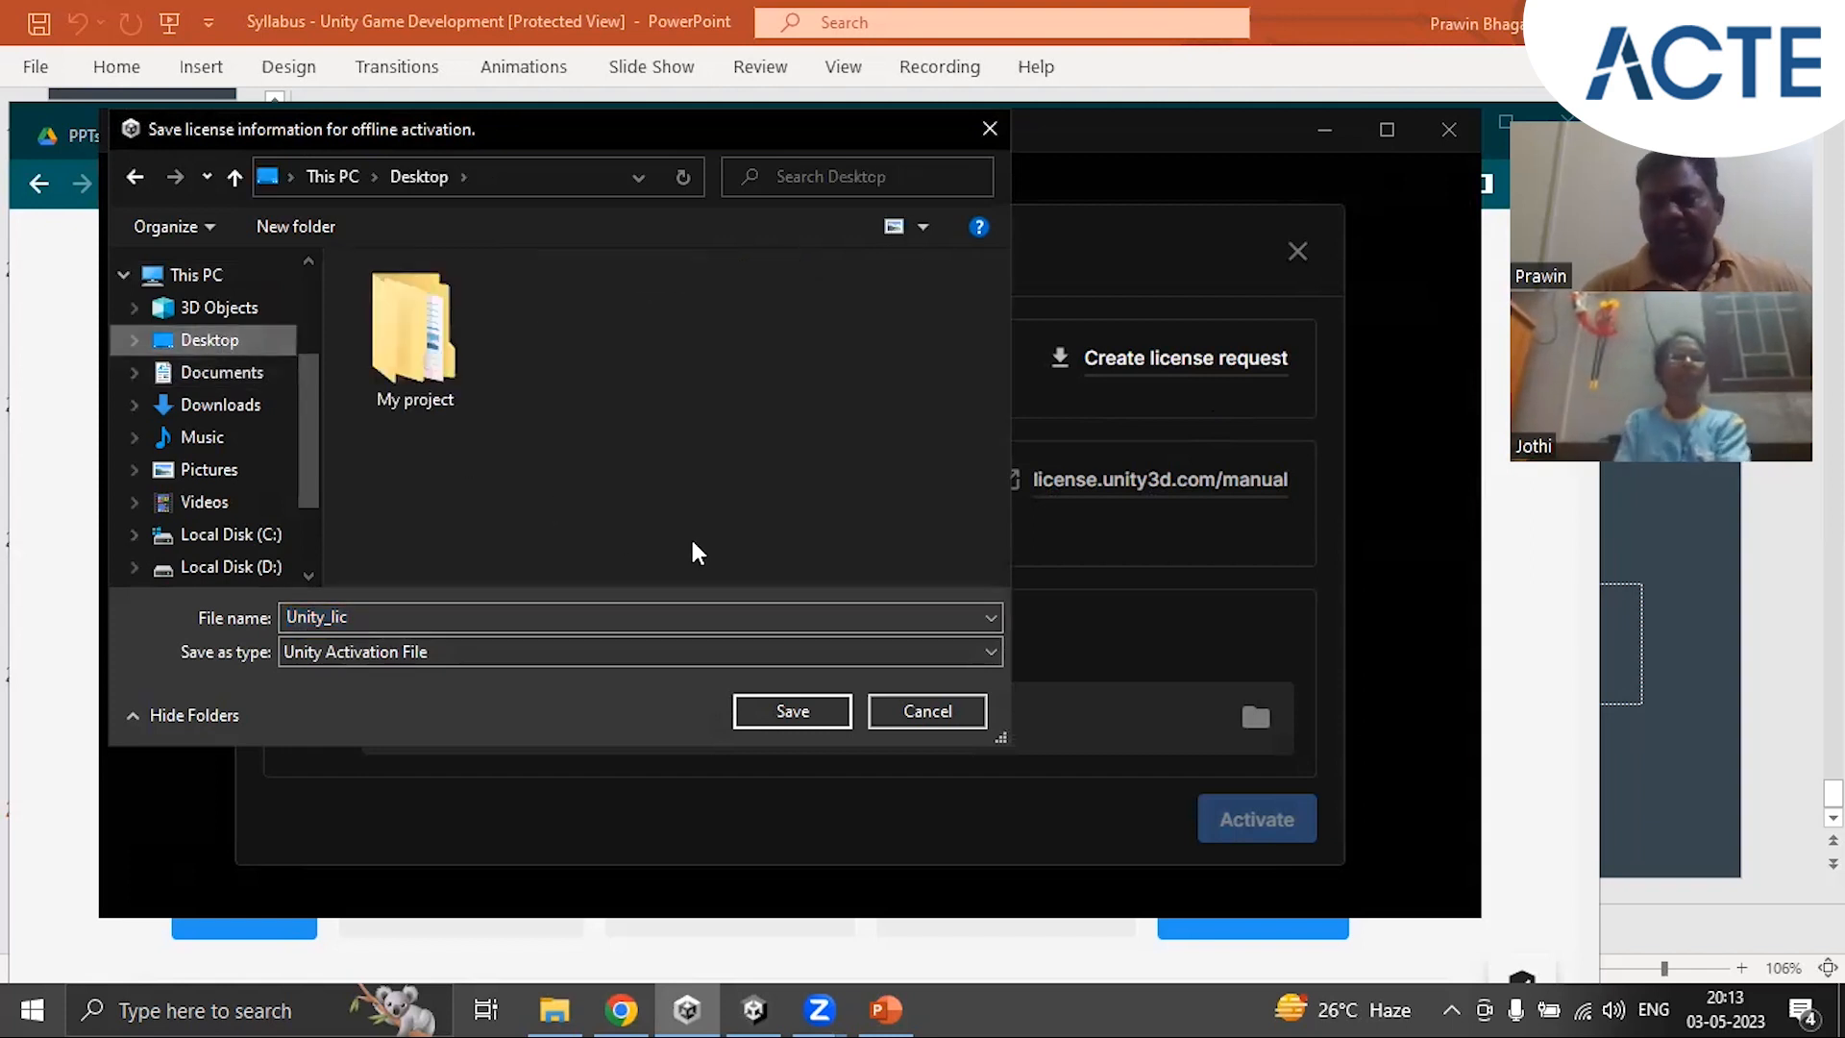
left_click(788, 712)
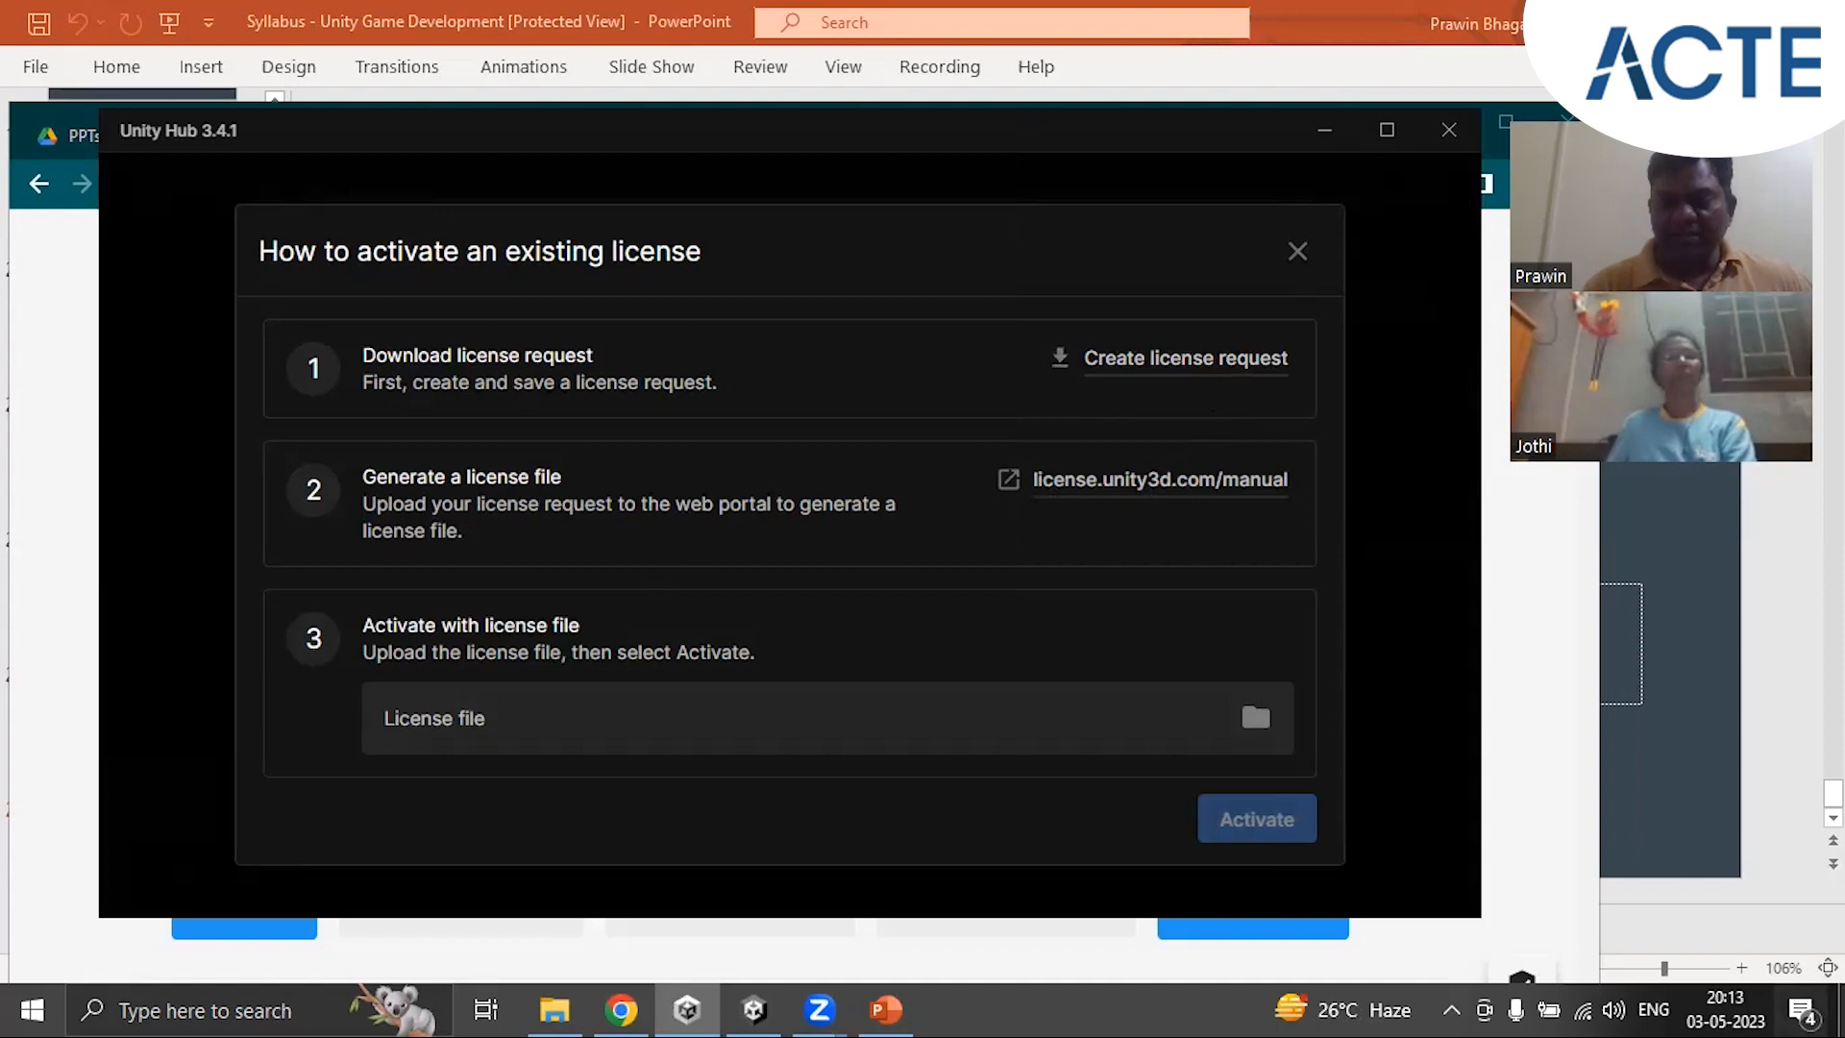
left_click(1842, 1011)
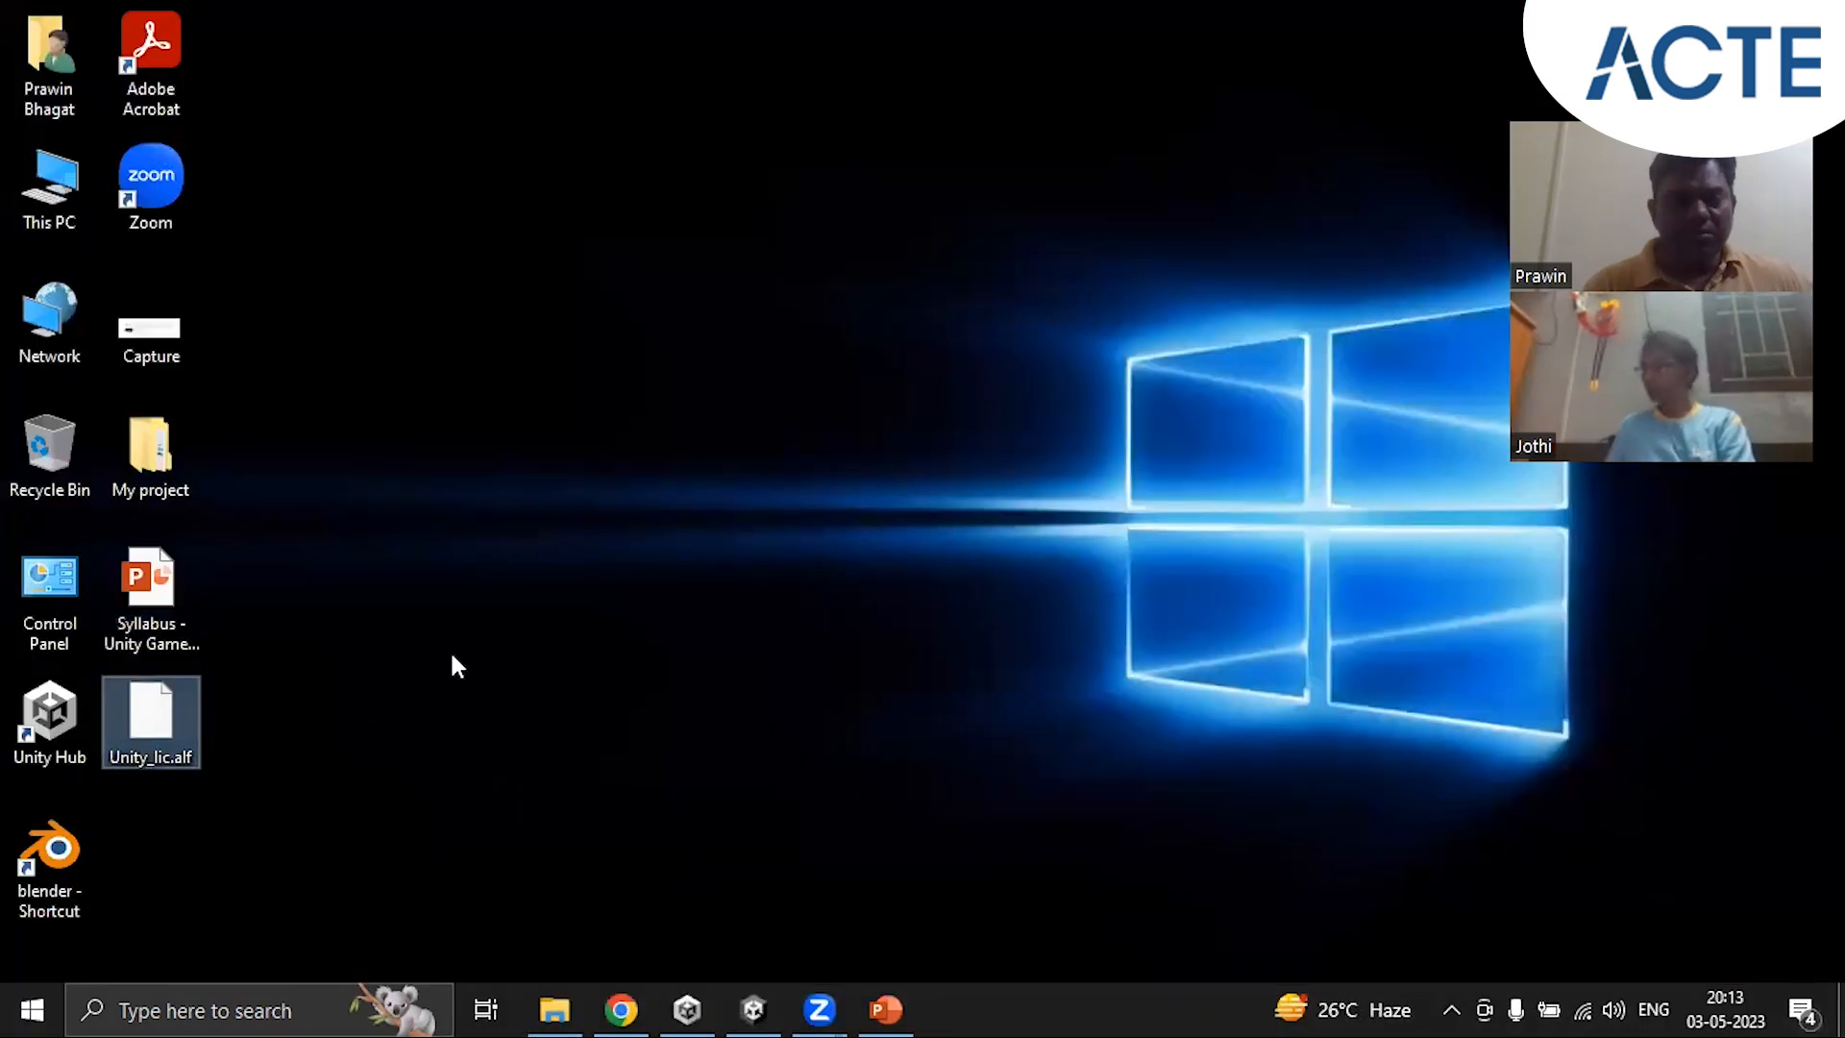
right_click(446, 461)
left_click(516, 545)
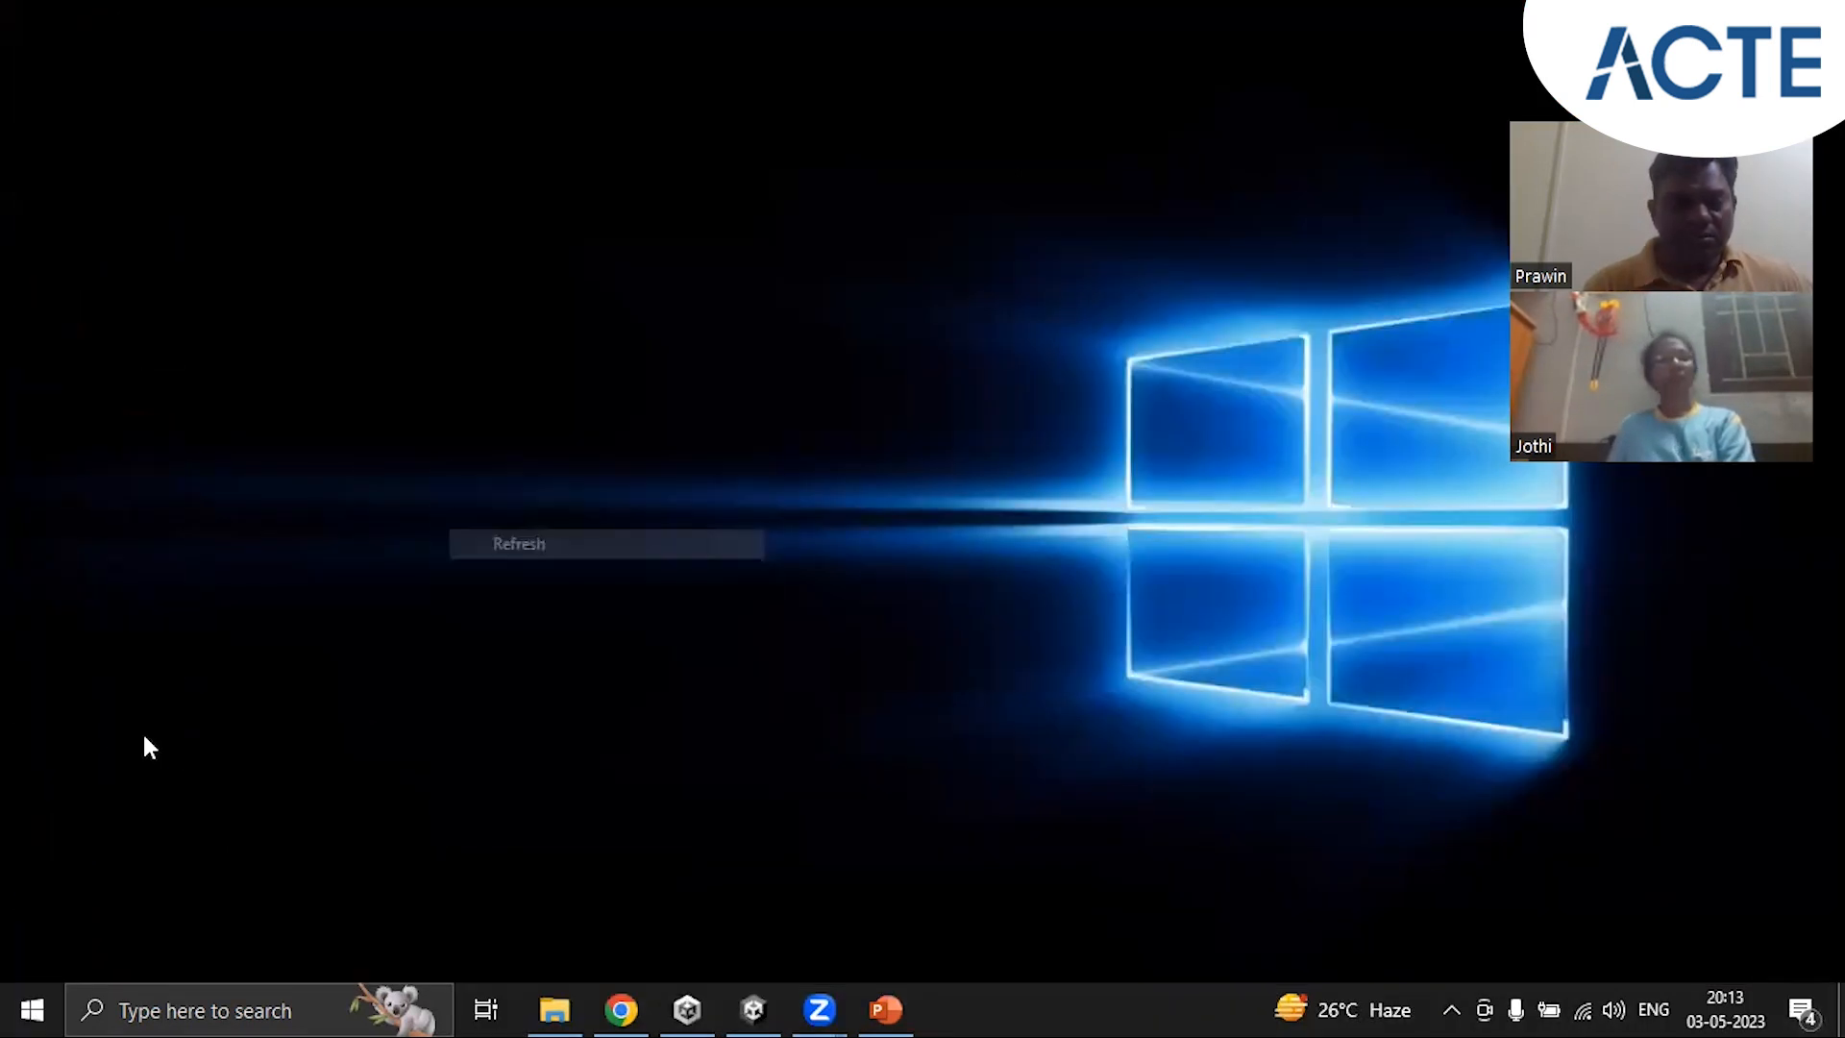
Step: Switch back to Unity Hub and open the license.unity3d.com/manual activation page
left_click(818, 995)
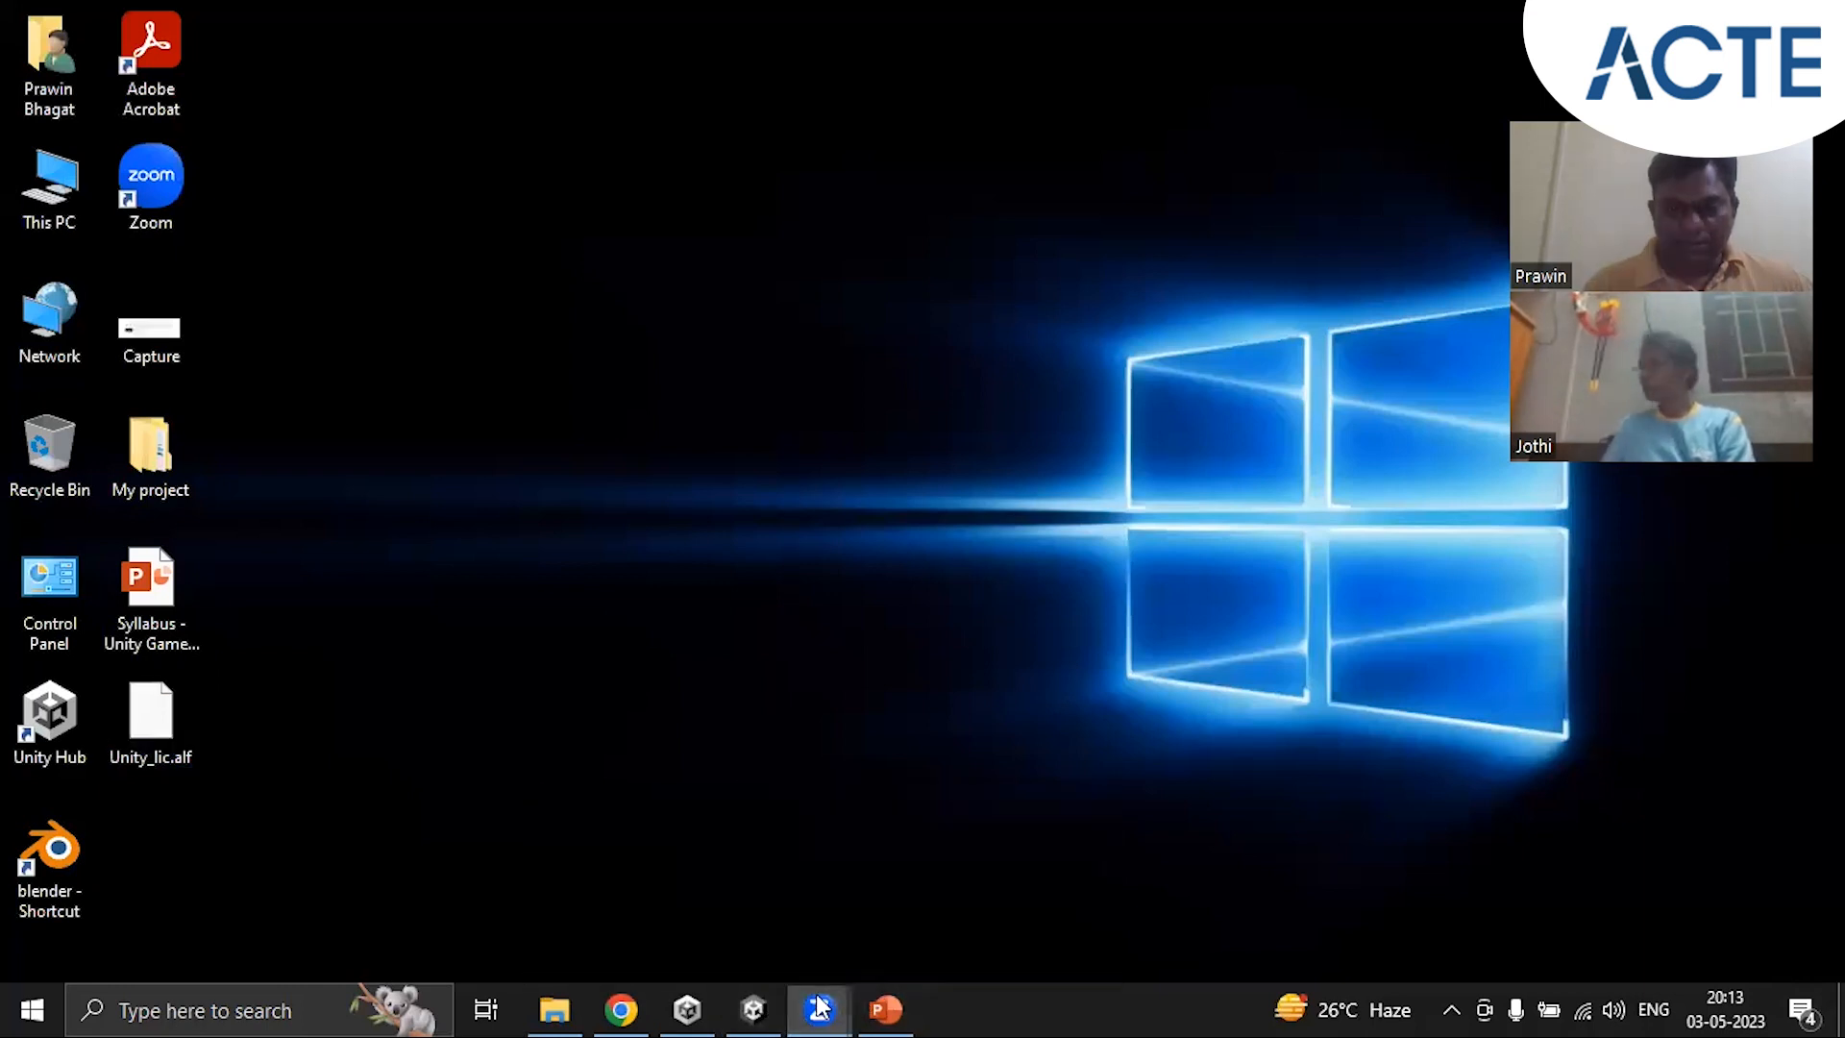
left_click(634, 1006)
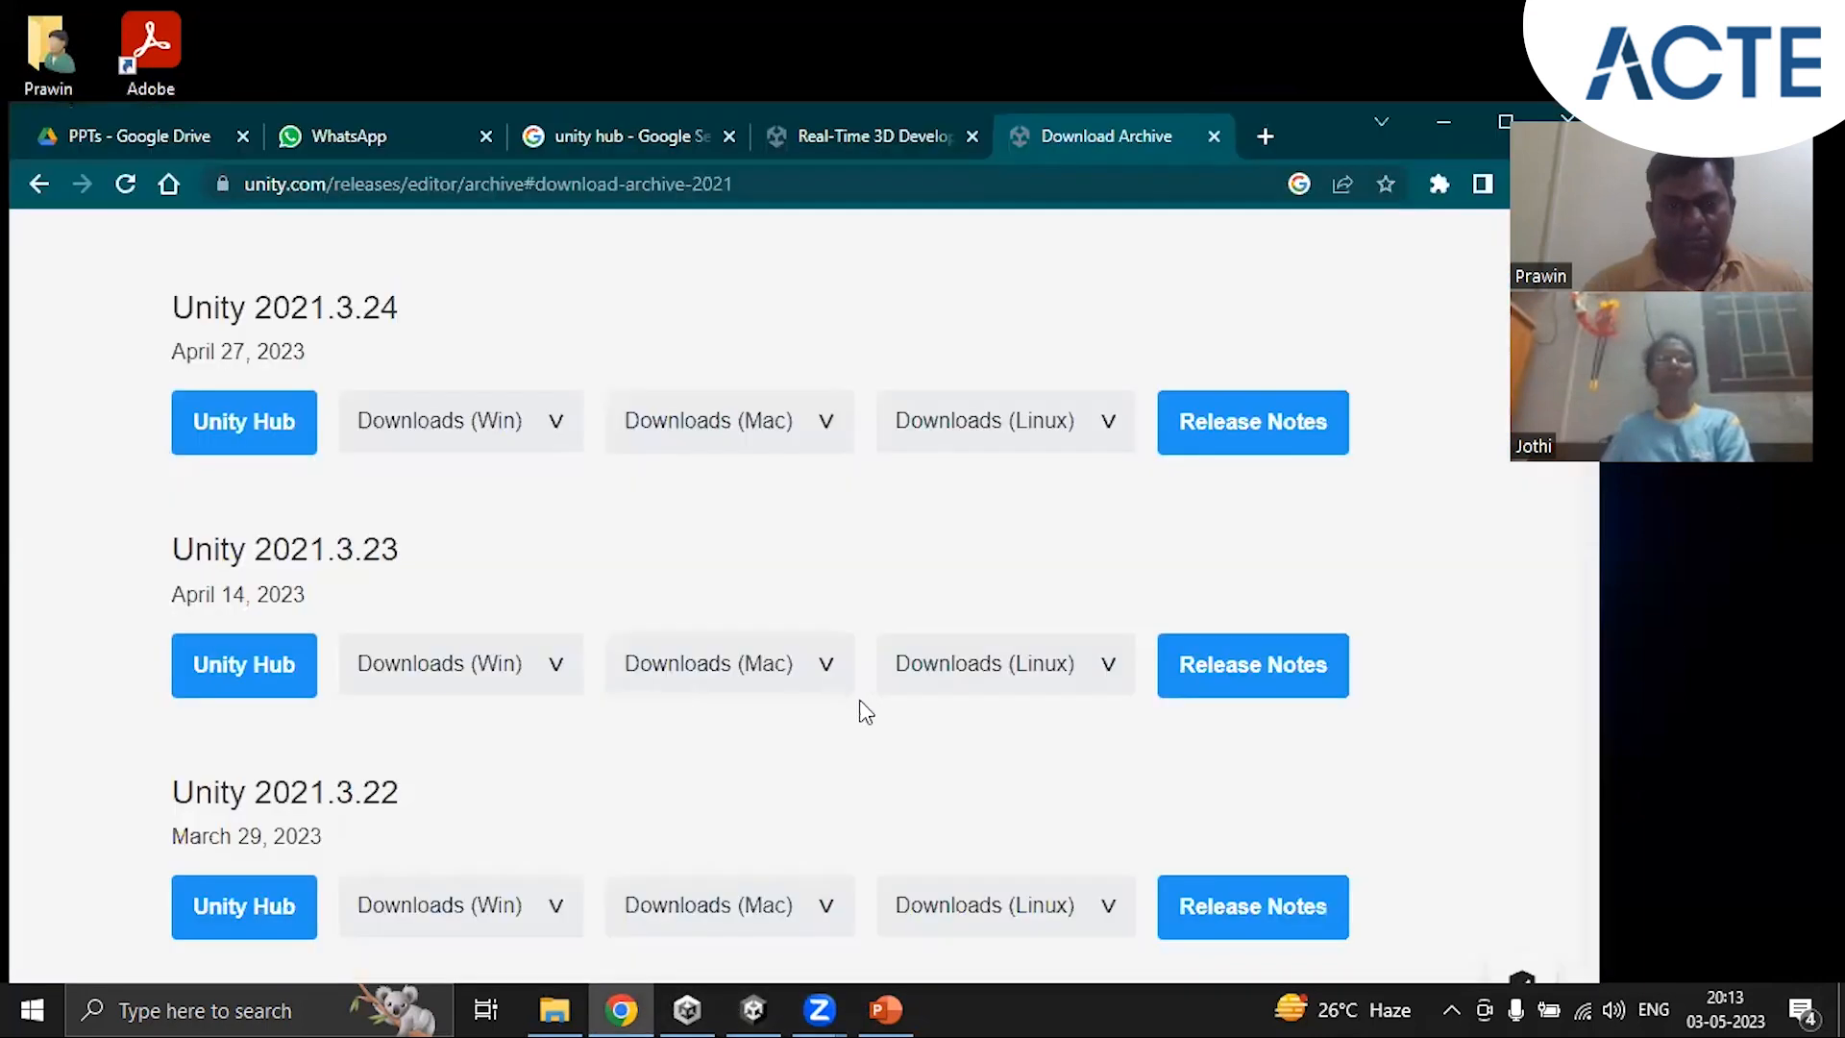
left_click(708, 1002)
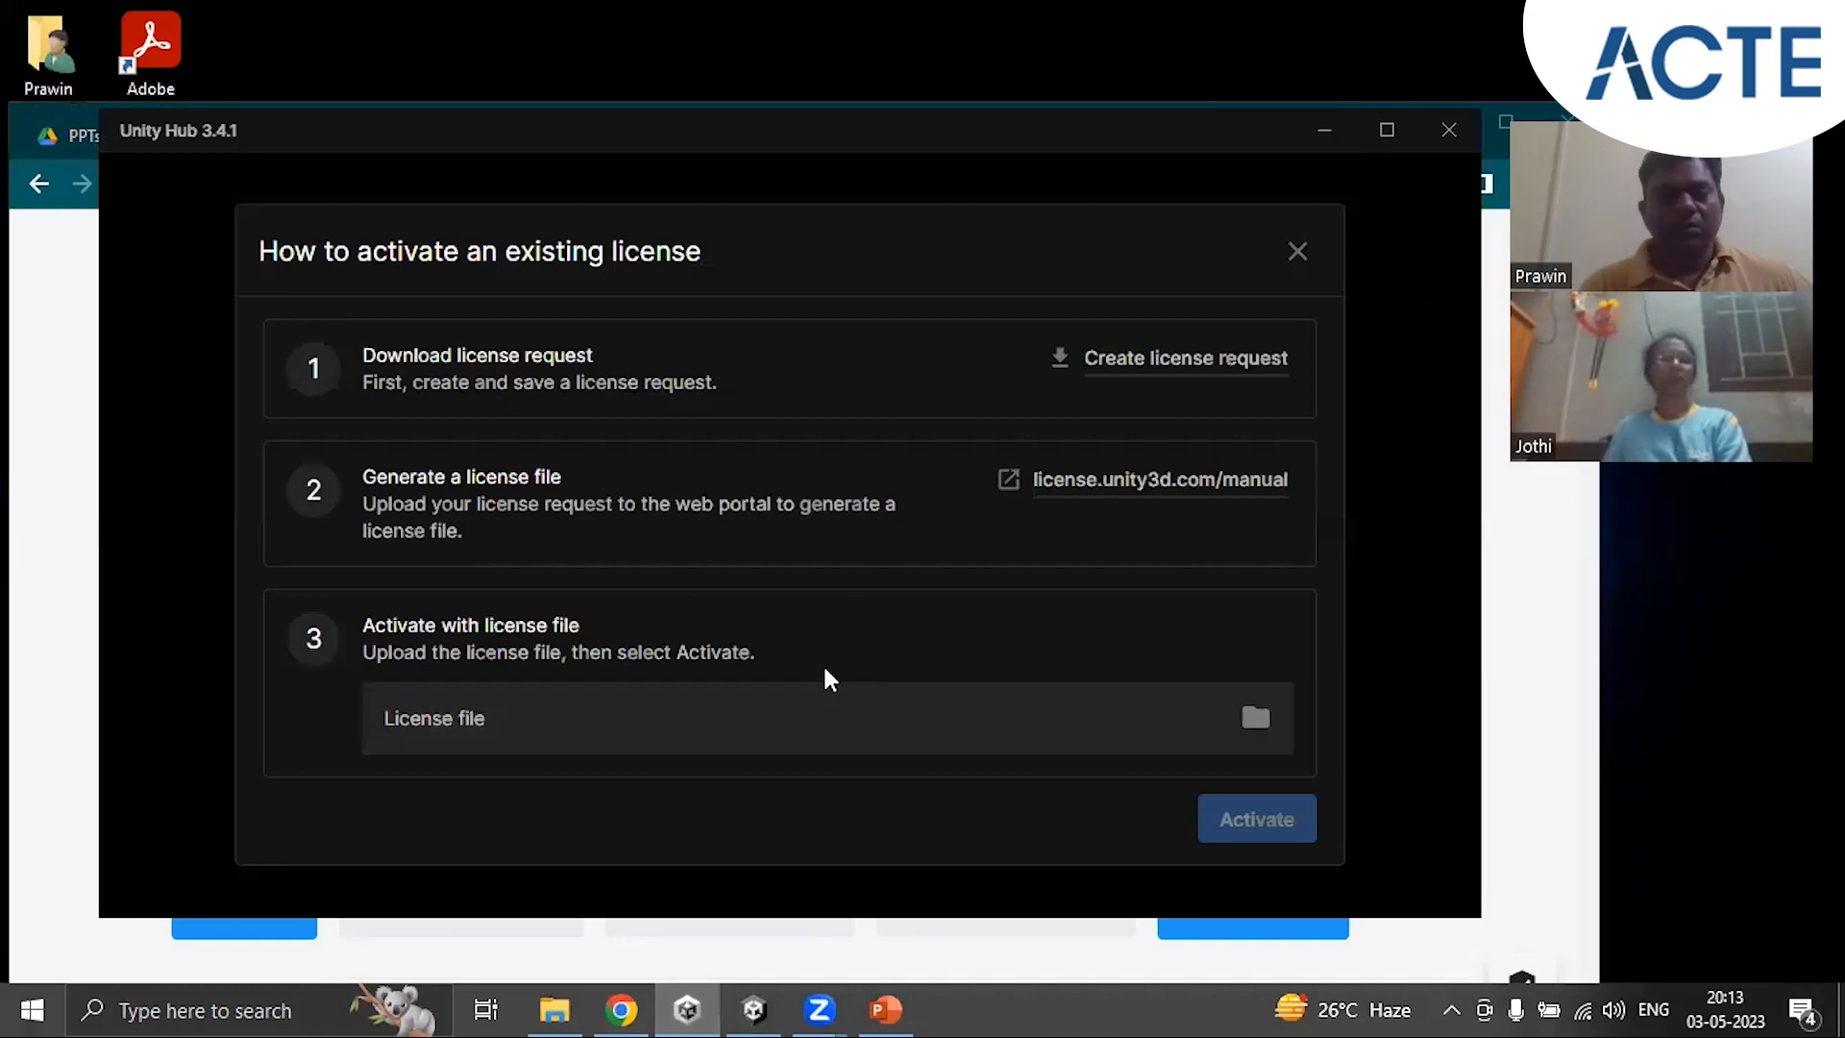
left_click(1170, 480)
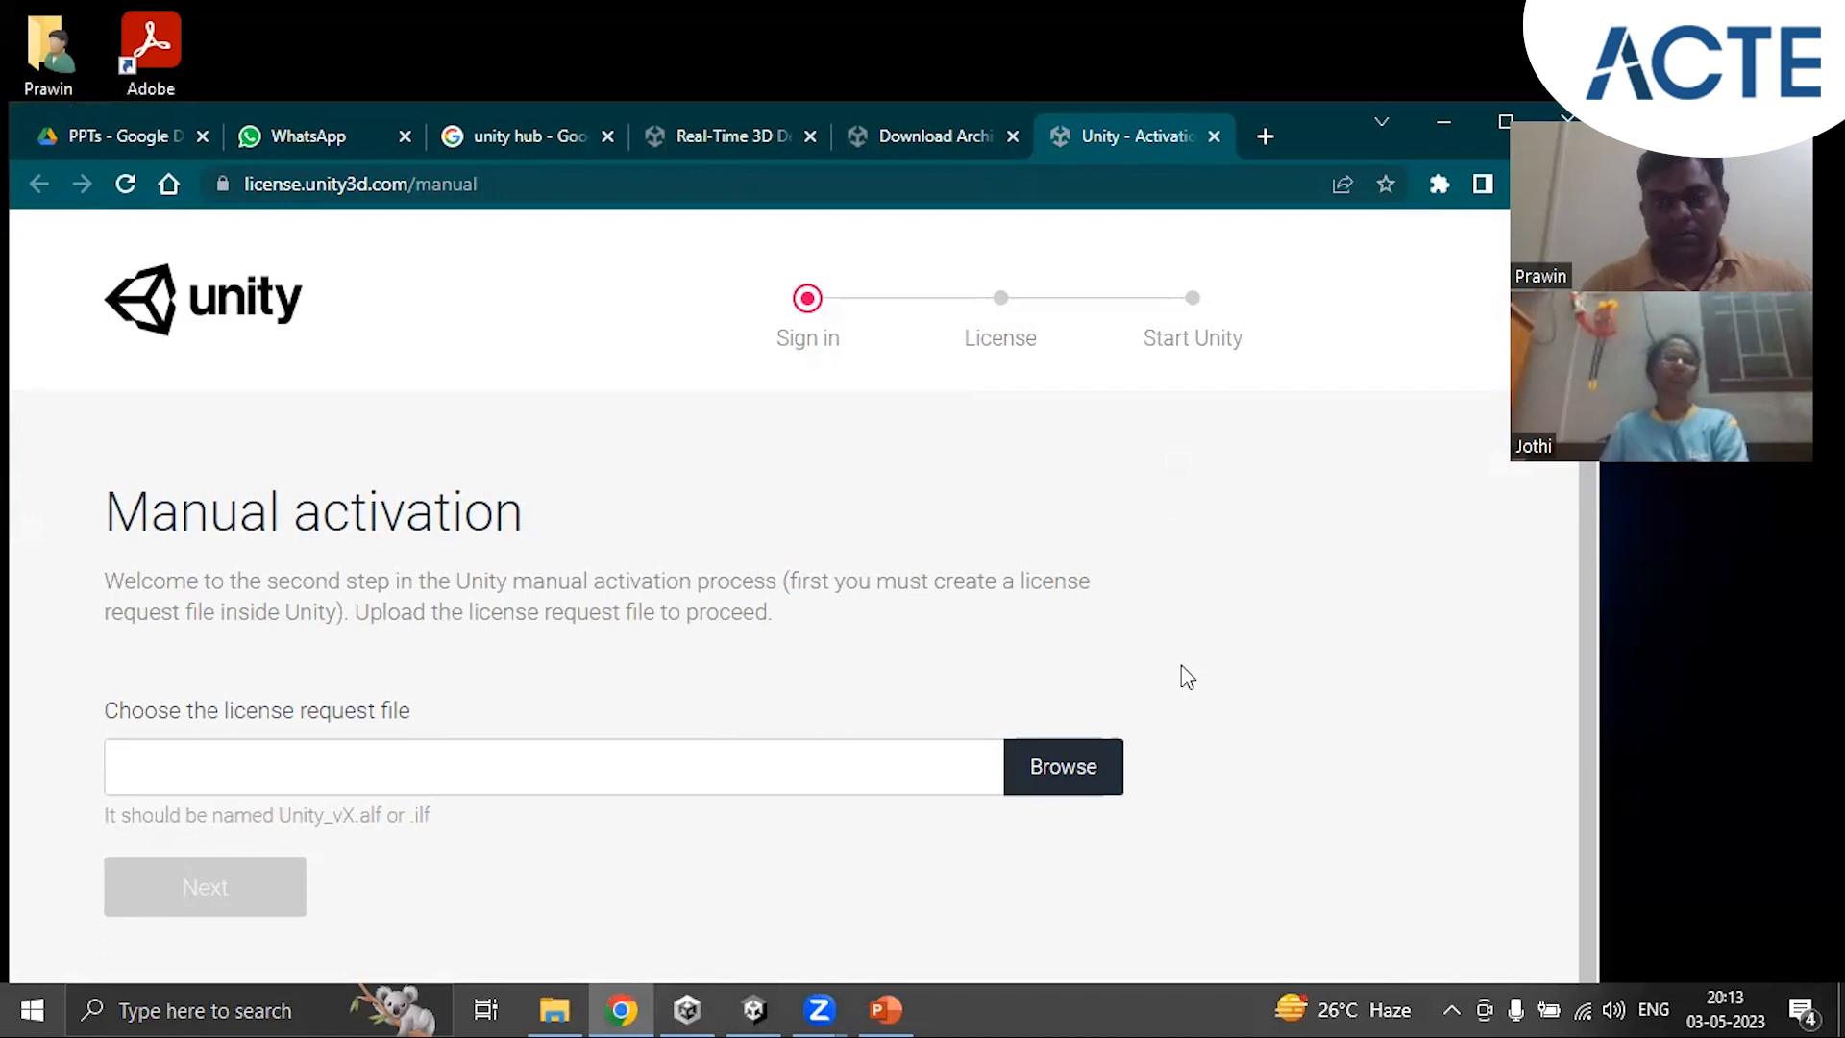
scroll(1188, 677, "down", 1)
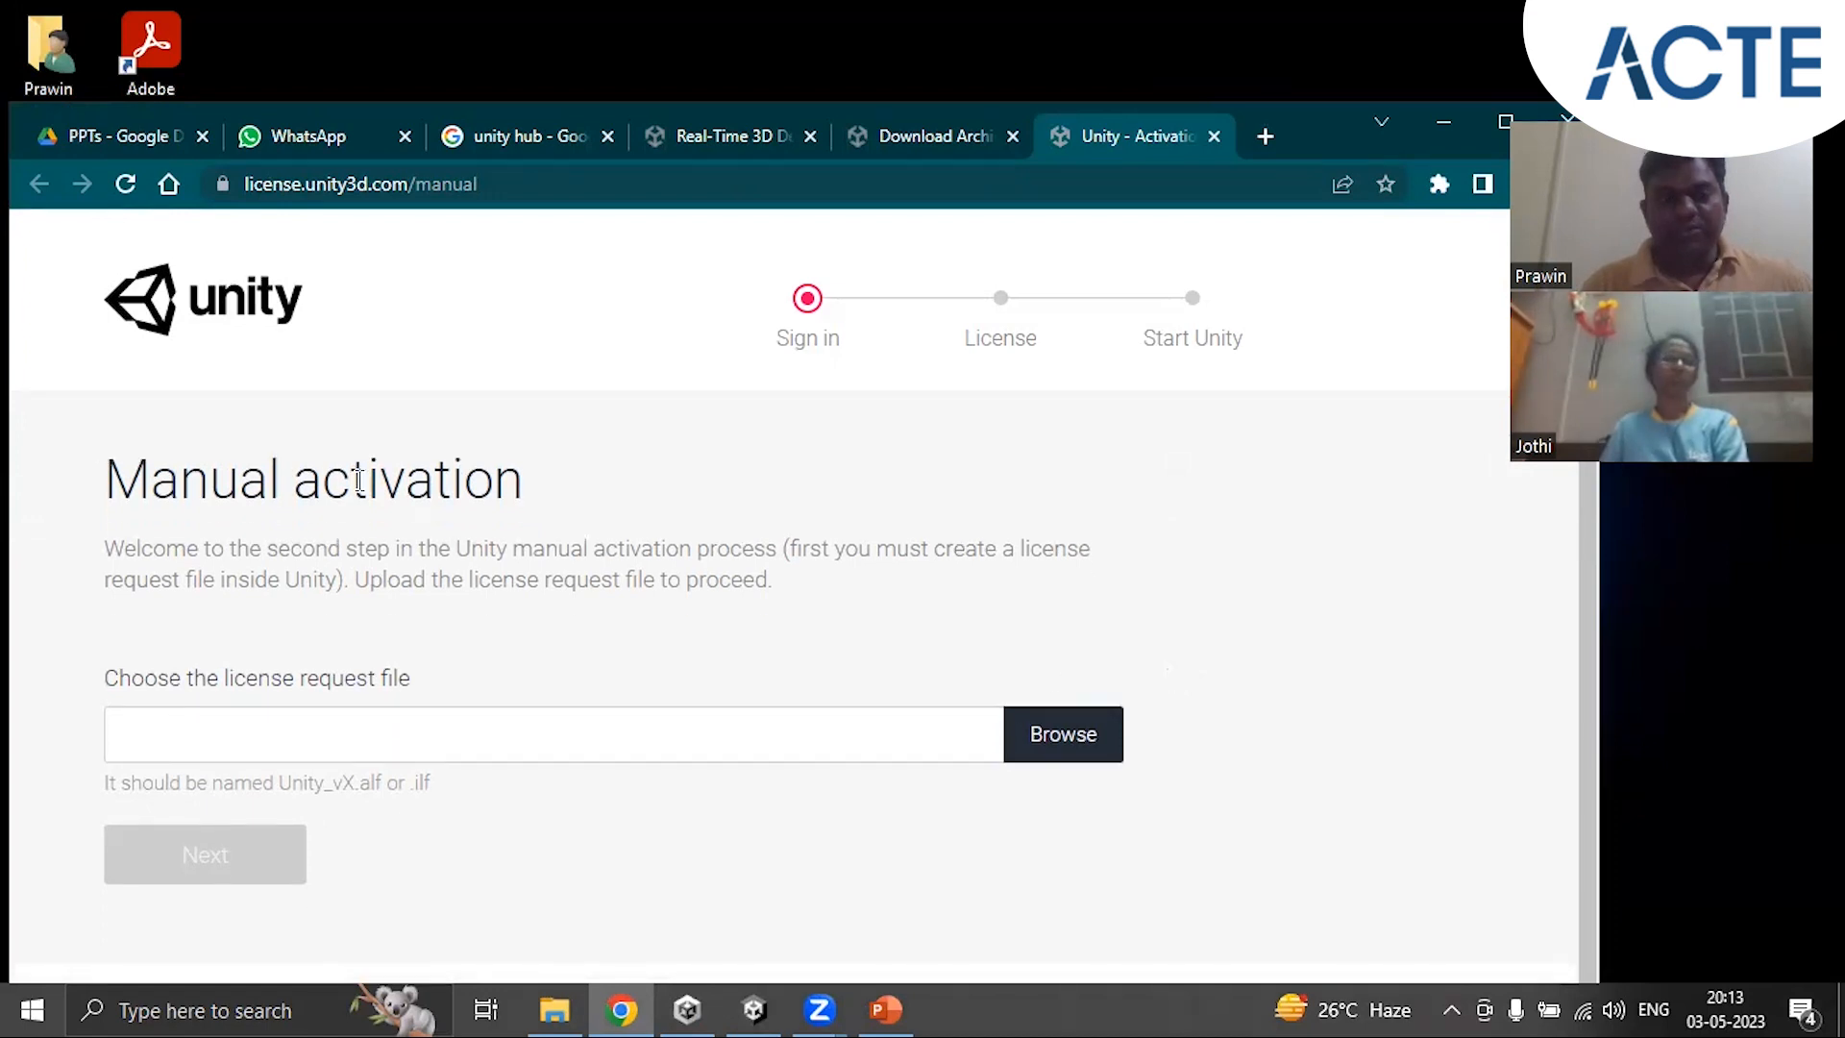
Step: Show how to choose Unity_lic.alf from the Desktop as the license request file, and cancel the selection
left_click(1075, 737)
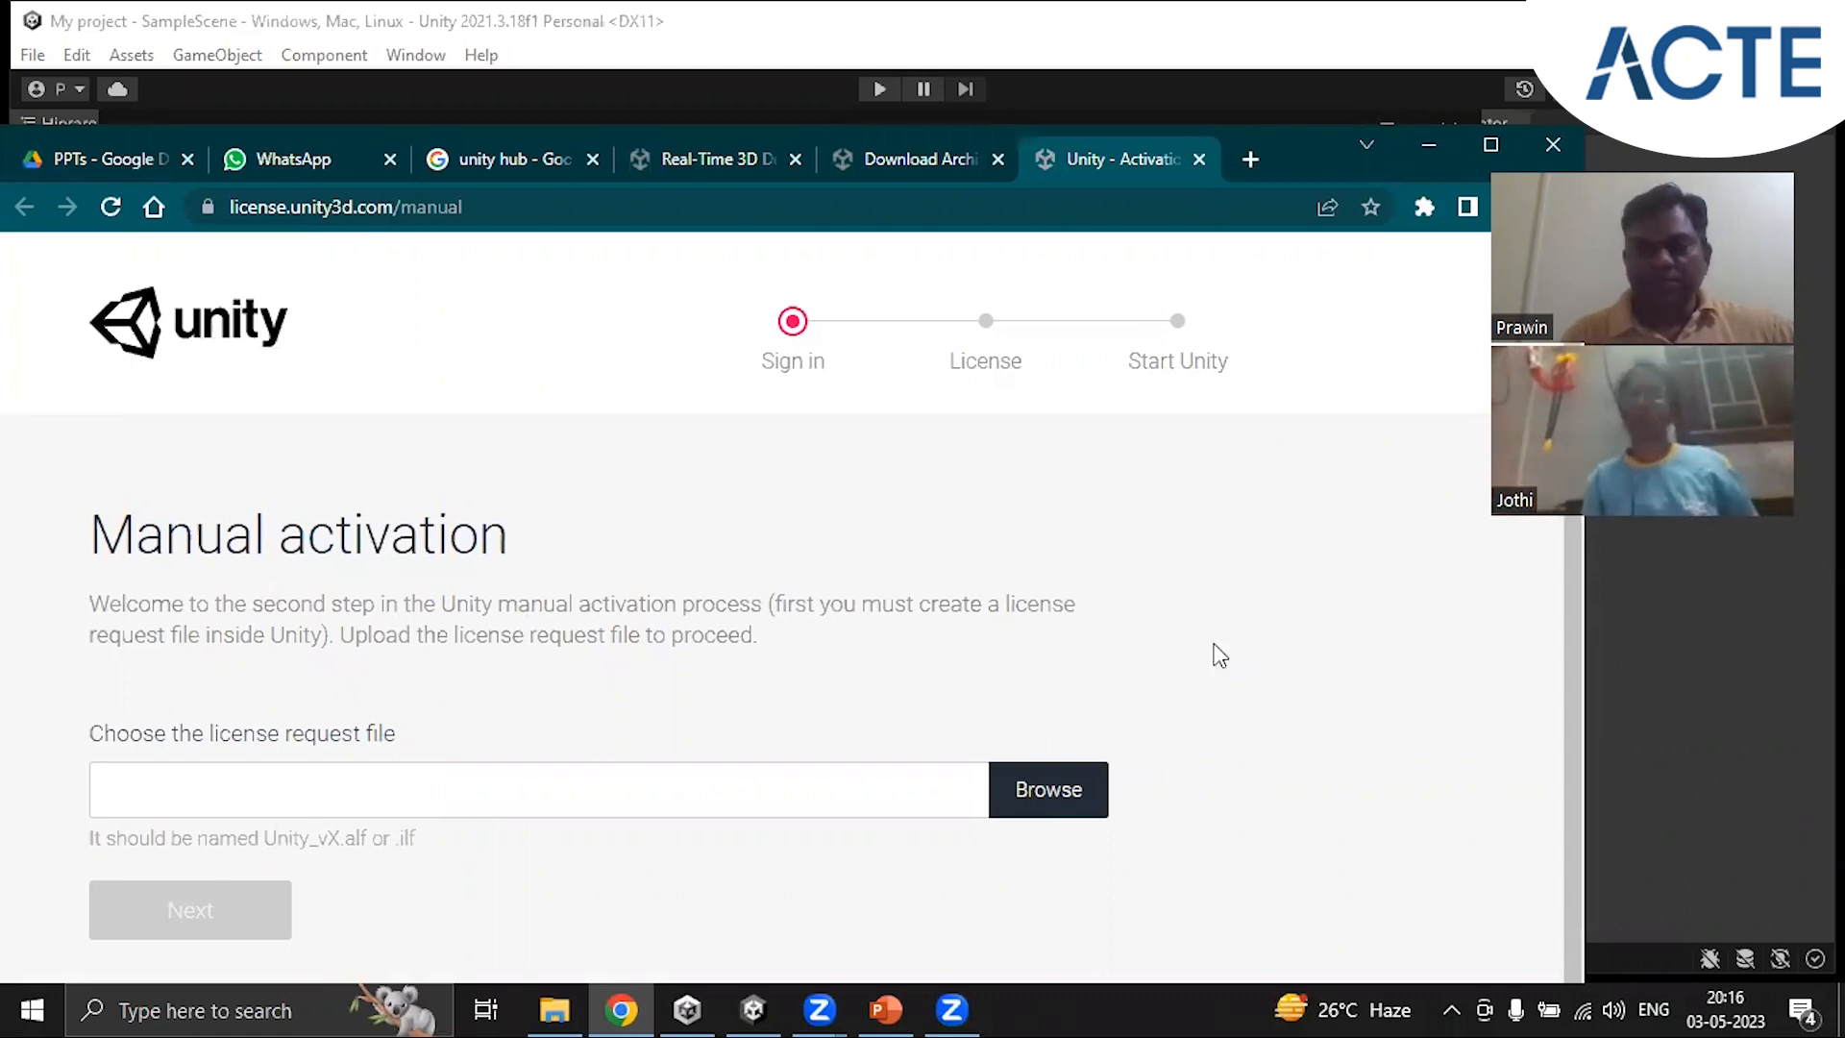
left_click(694, 1009)
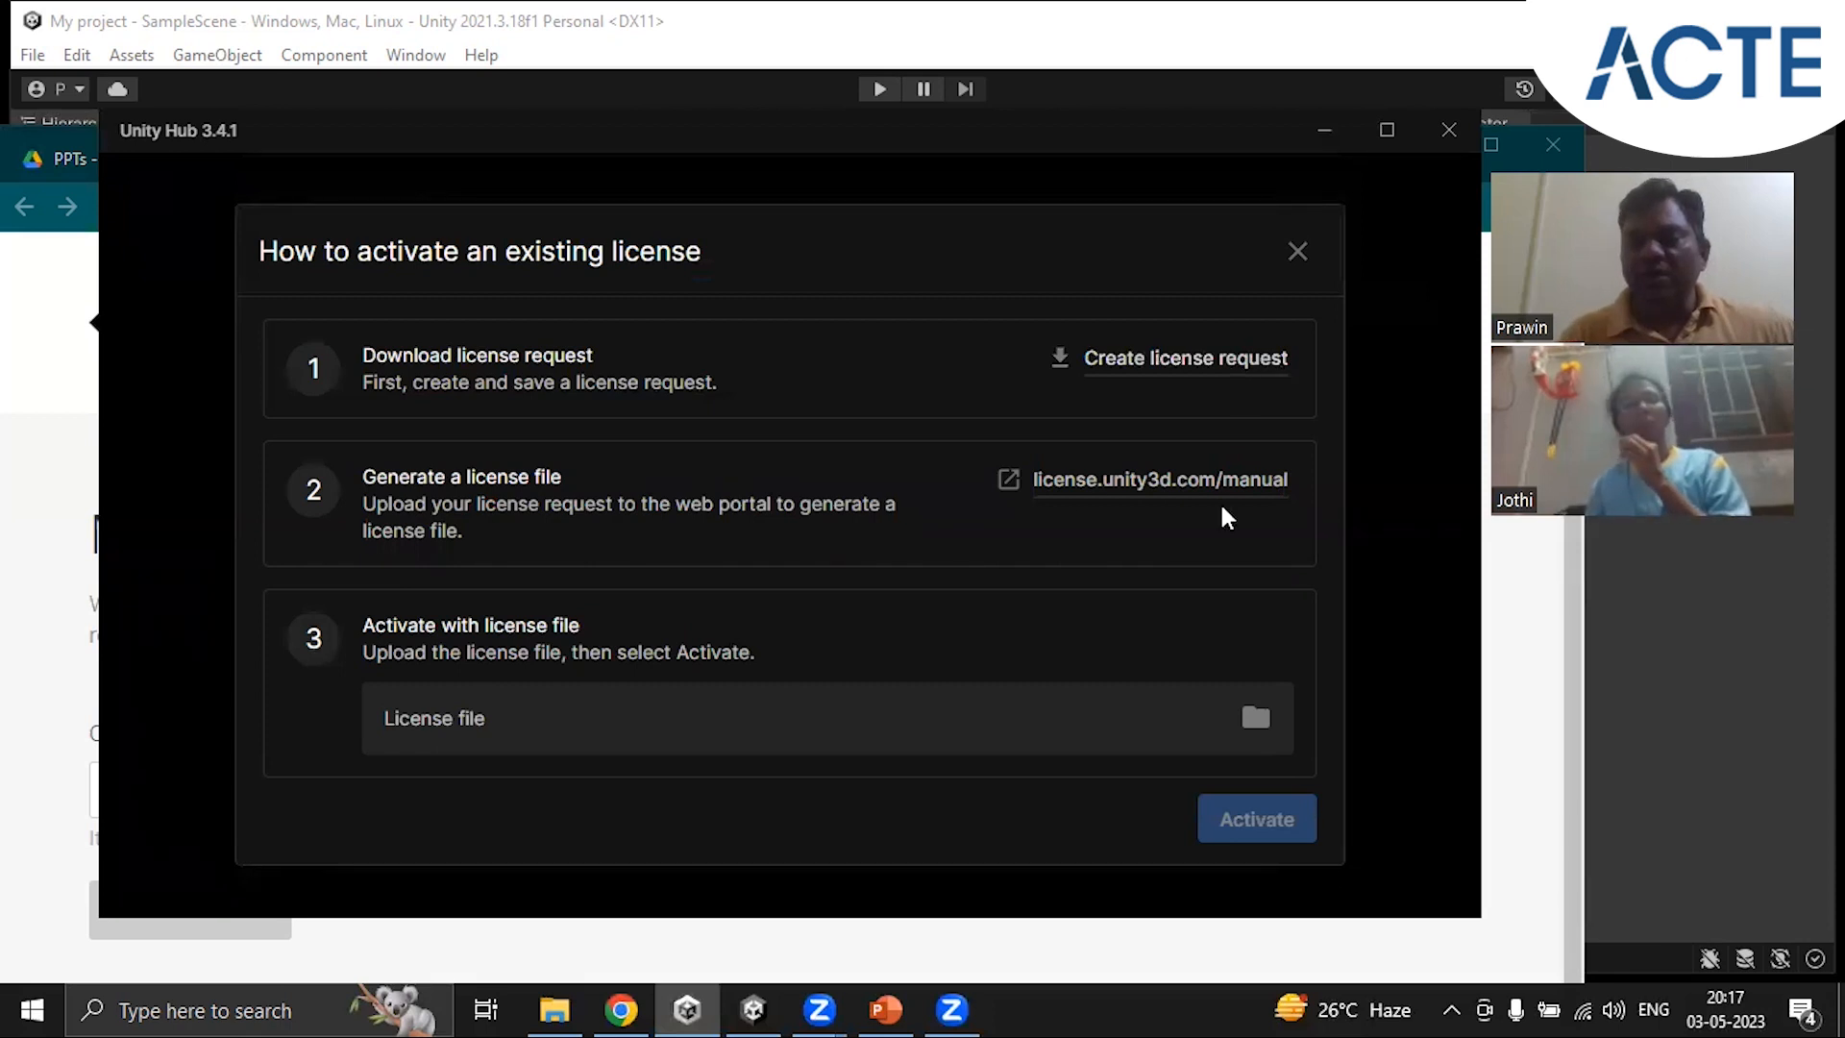
left_click(1247, 492)
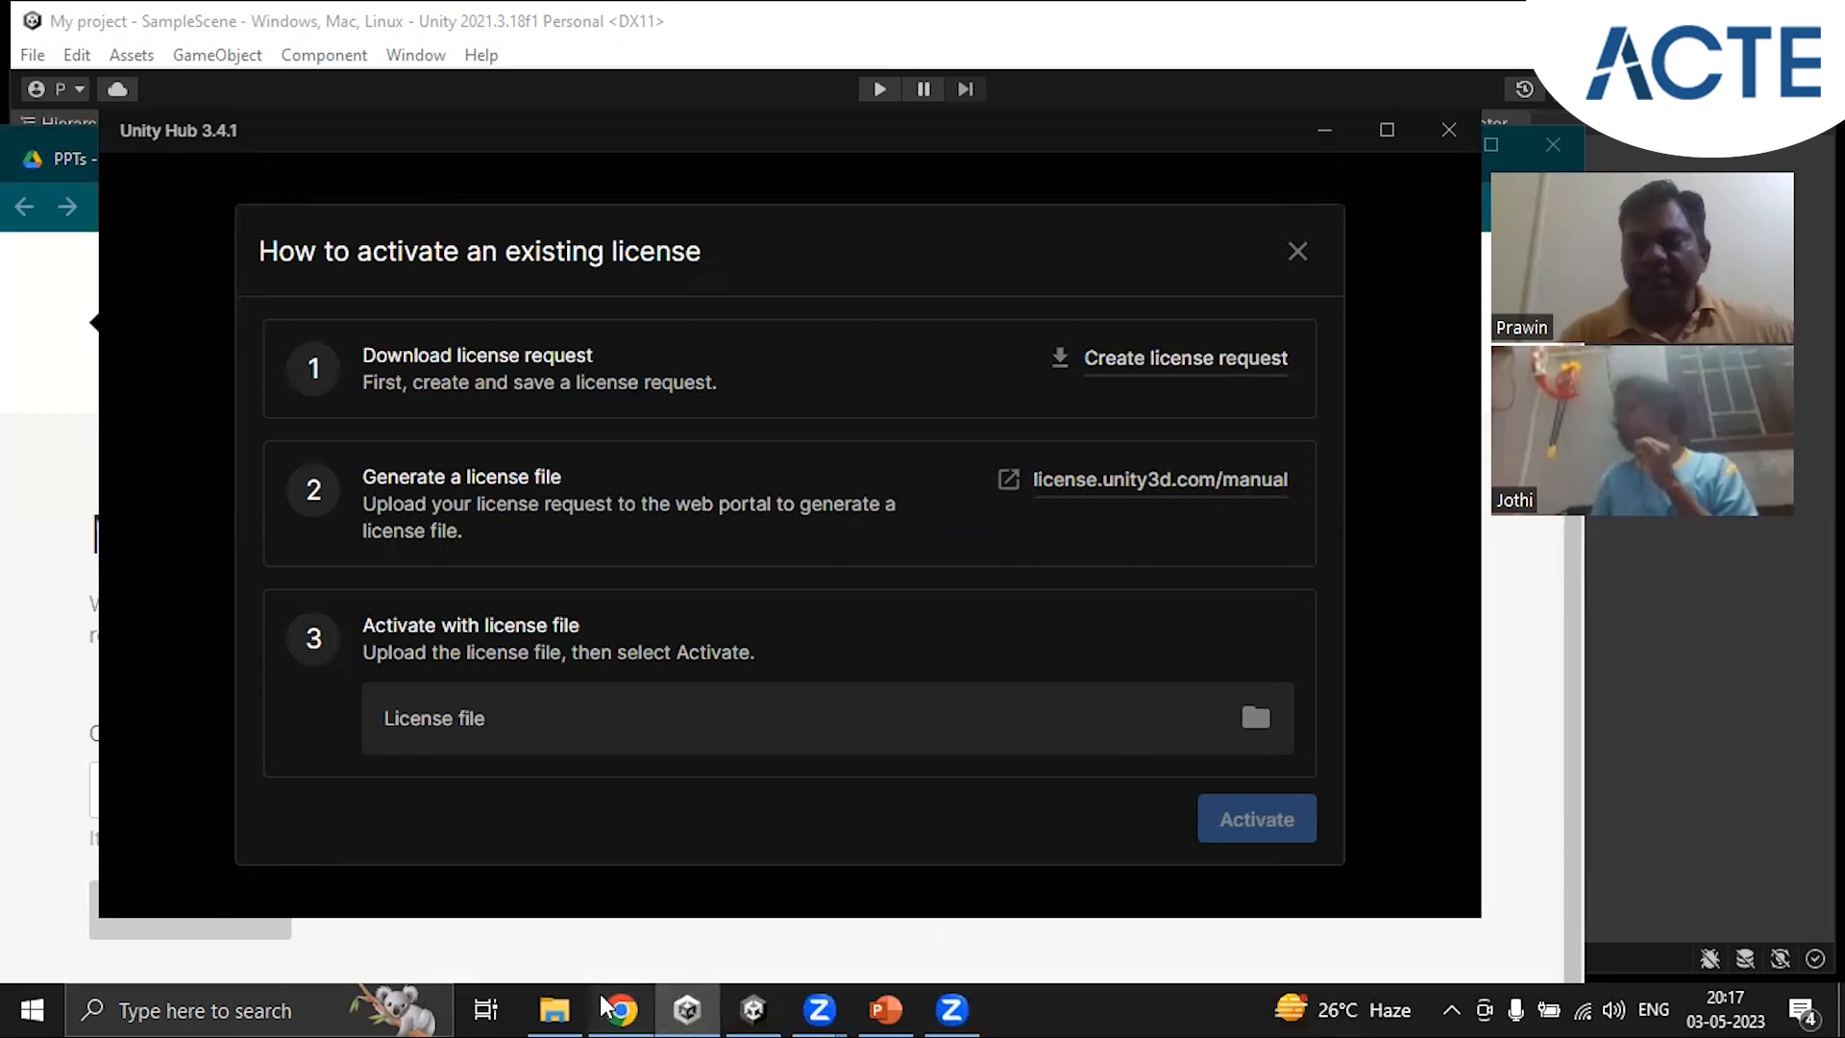
scroll(1163, 623, "down", 1)
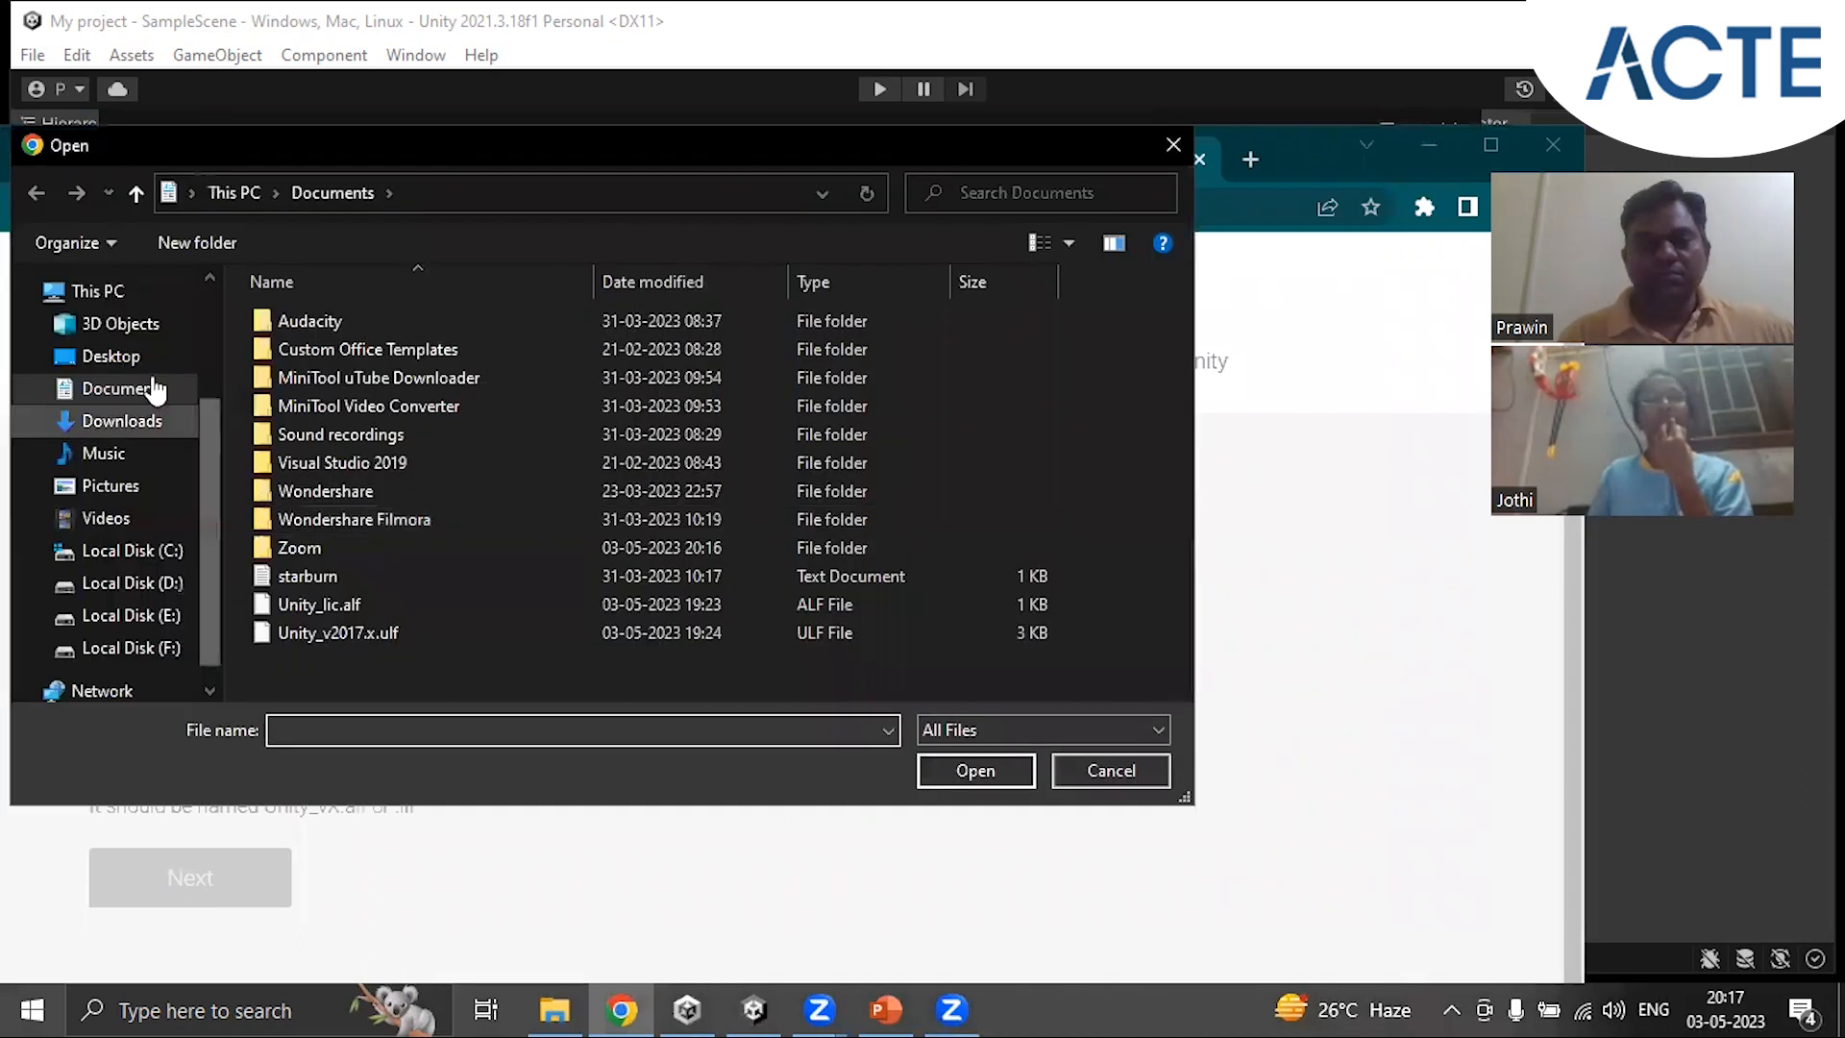
left_click(105, 360)
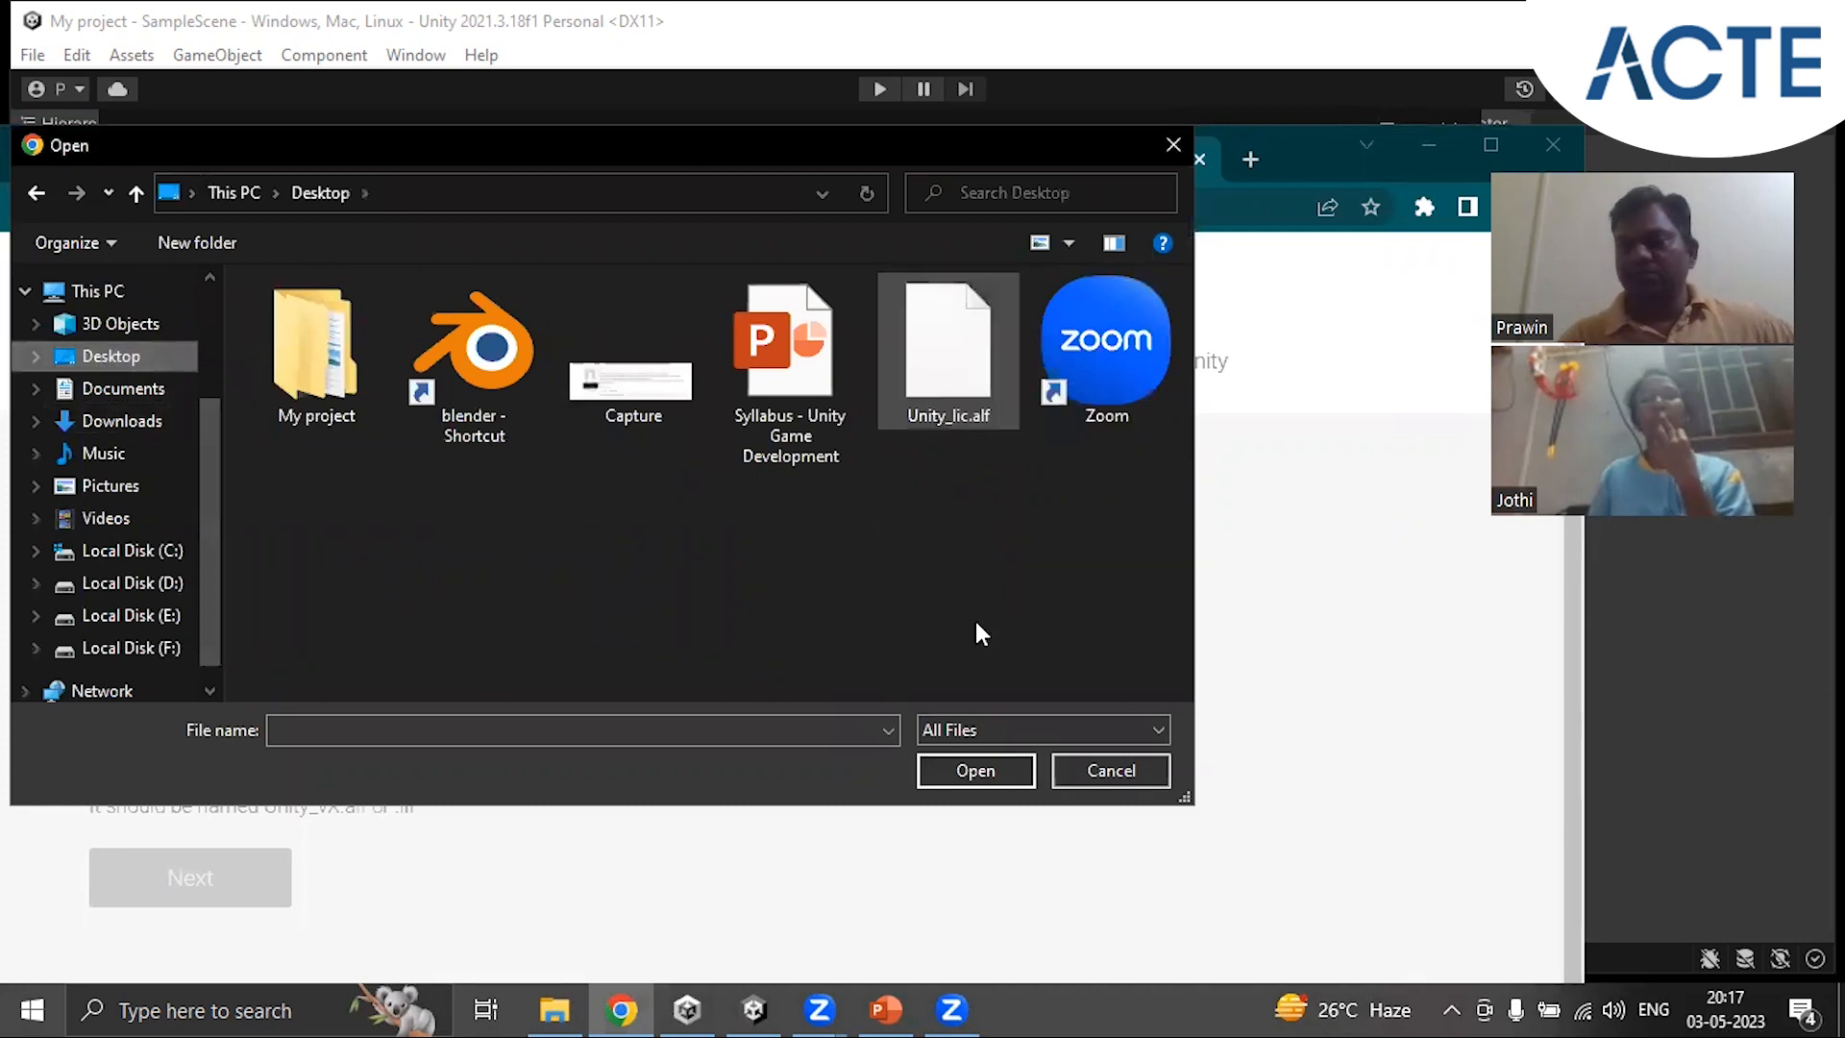
left_click(951, 357)
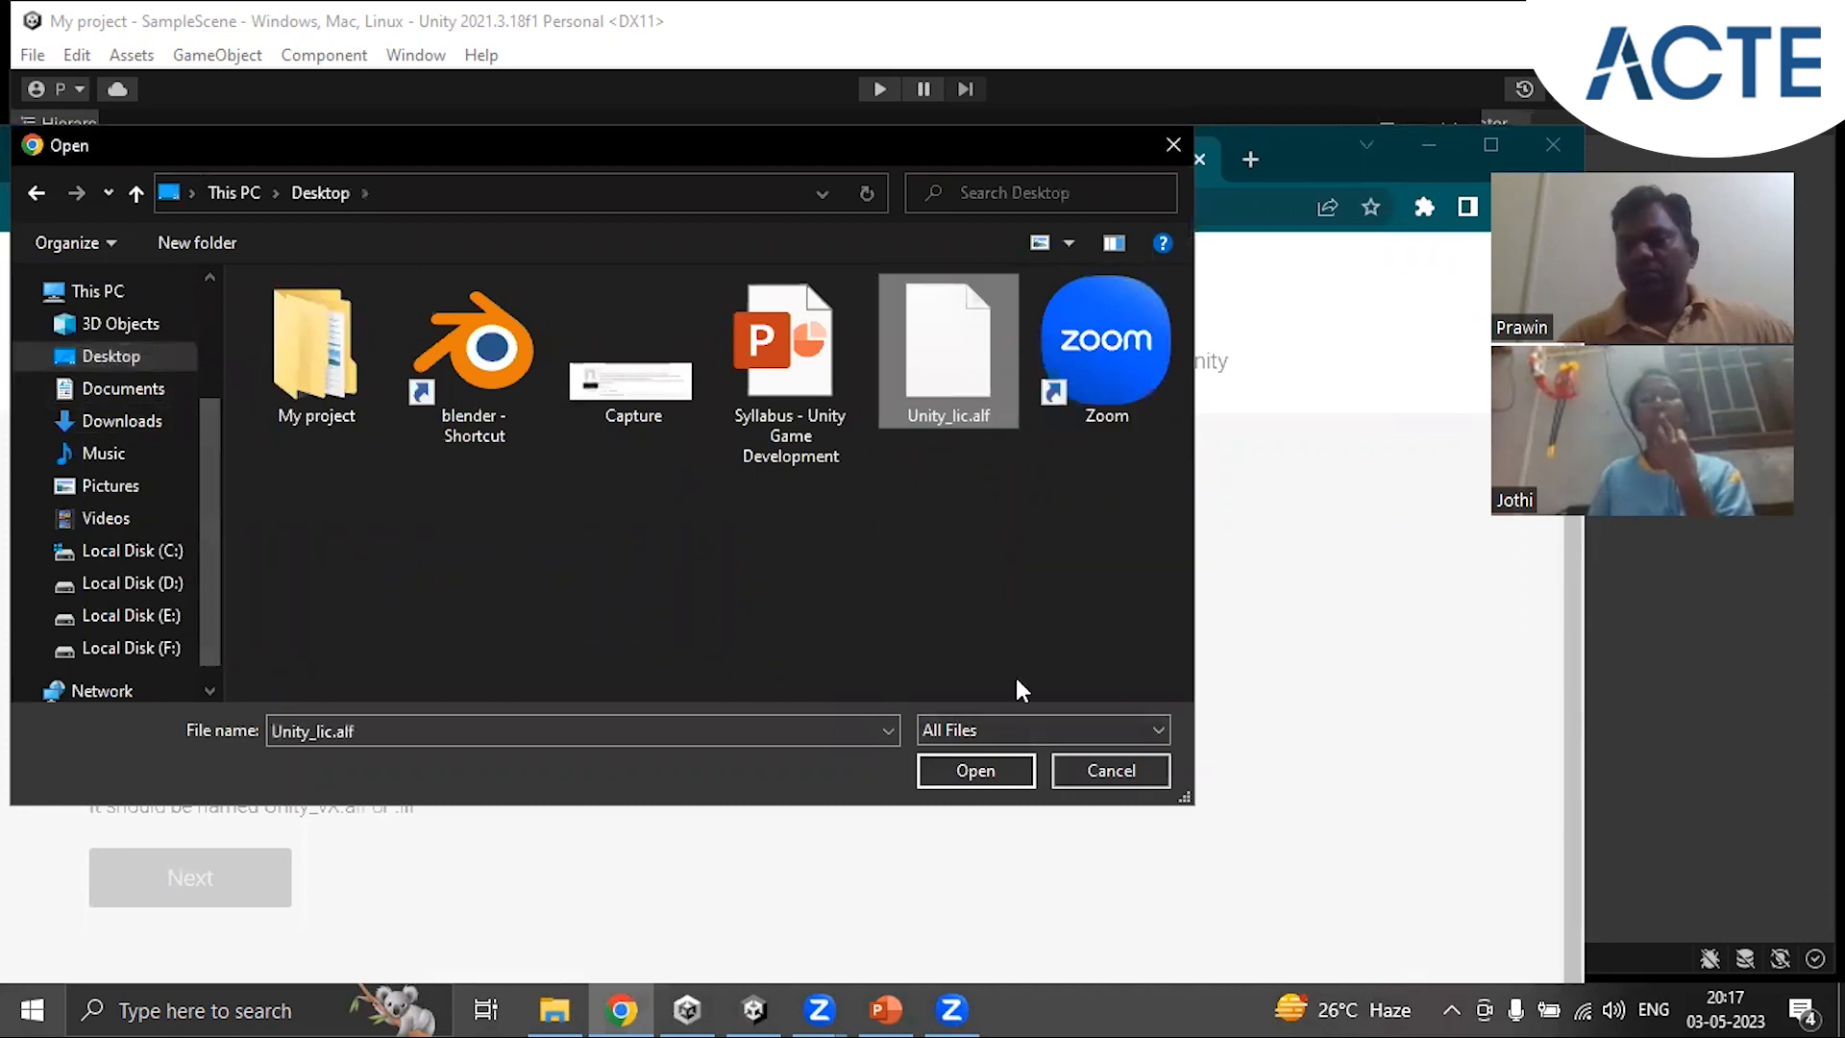
left_click(1111, 771)
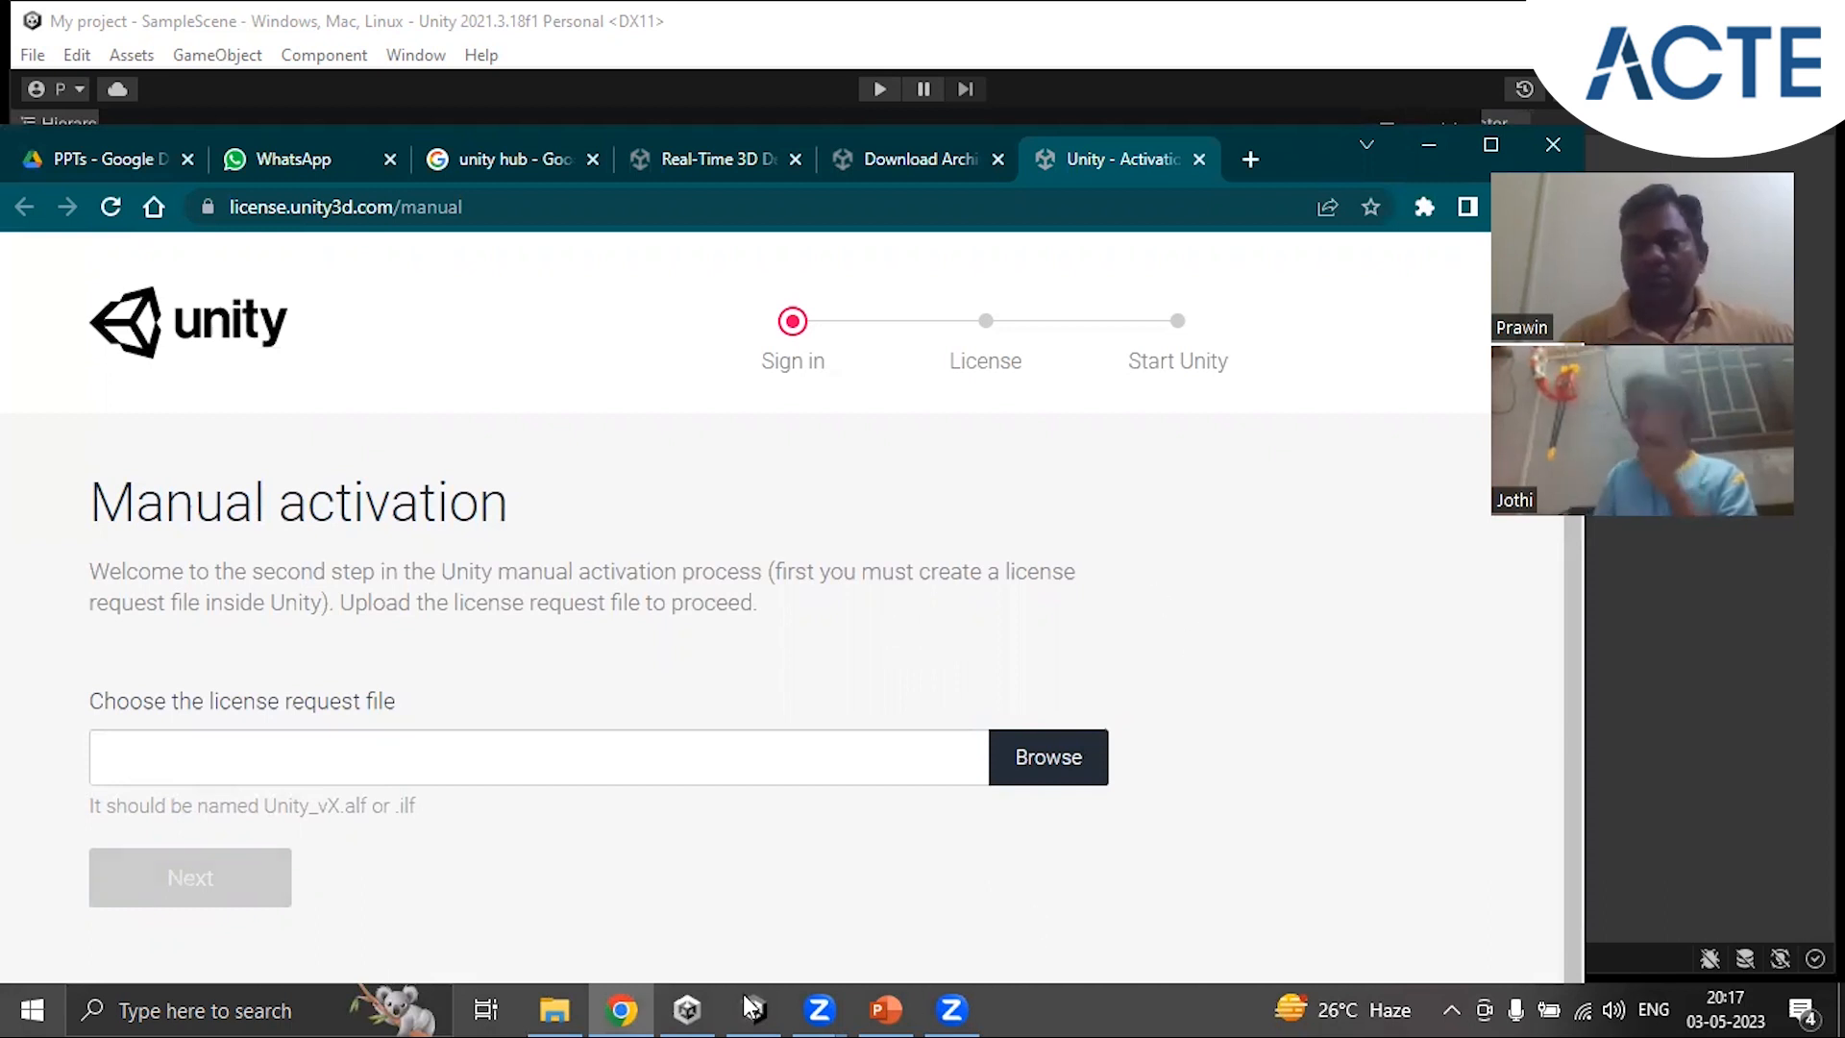
Step: Switch to Unity Hub, browse the Desktop and Documents for a license file, and close the license dialogs without activating
left_click(687, 1008)
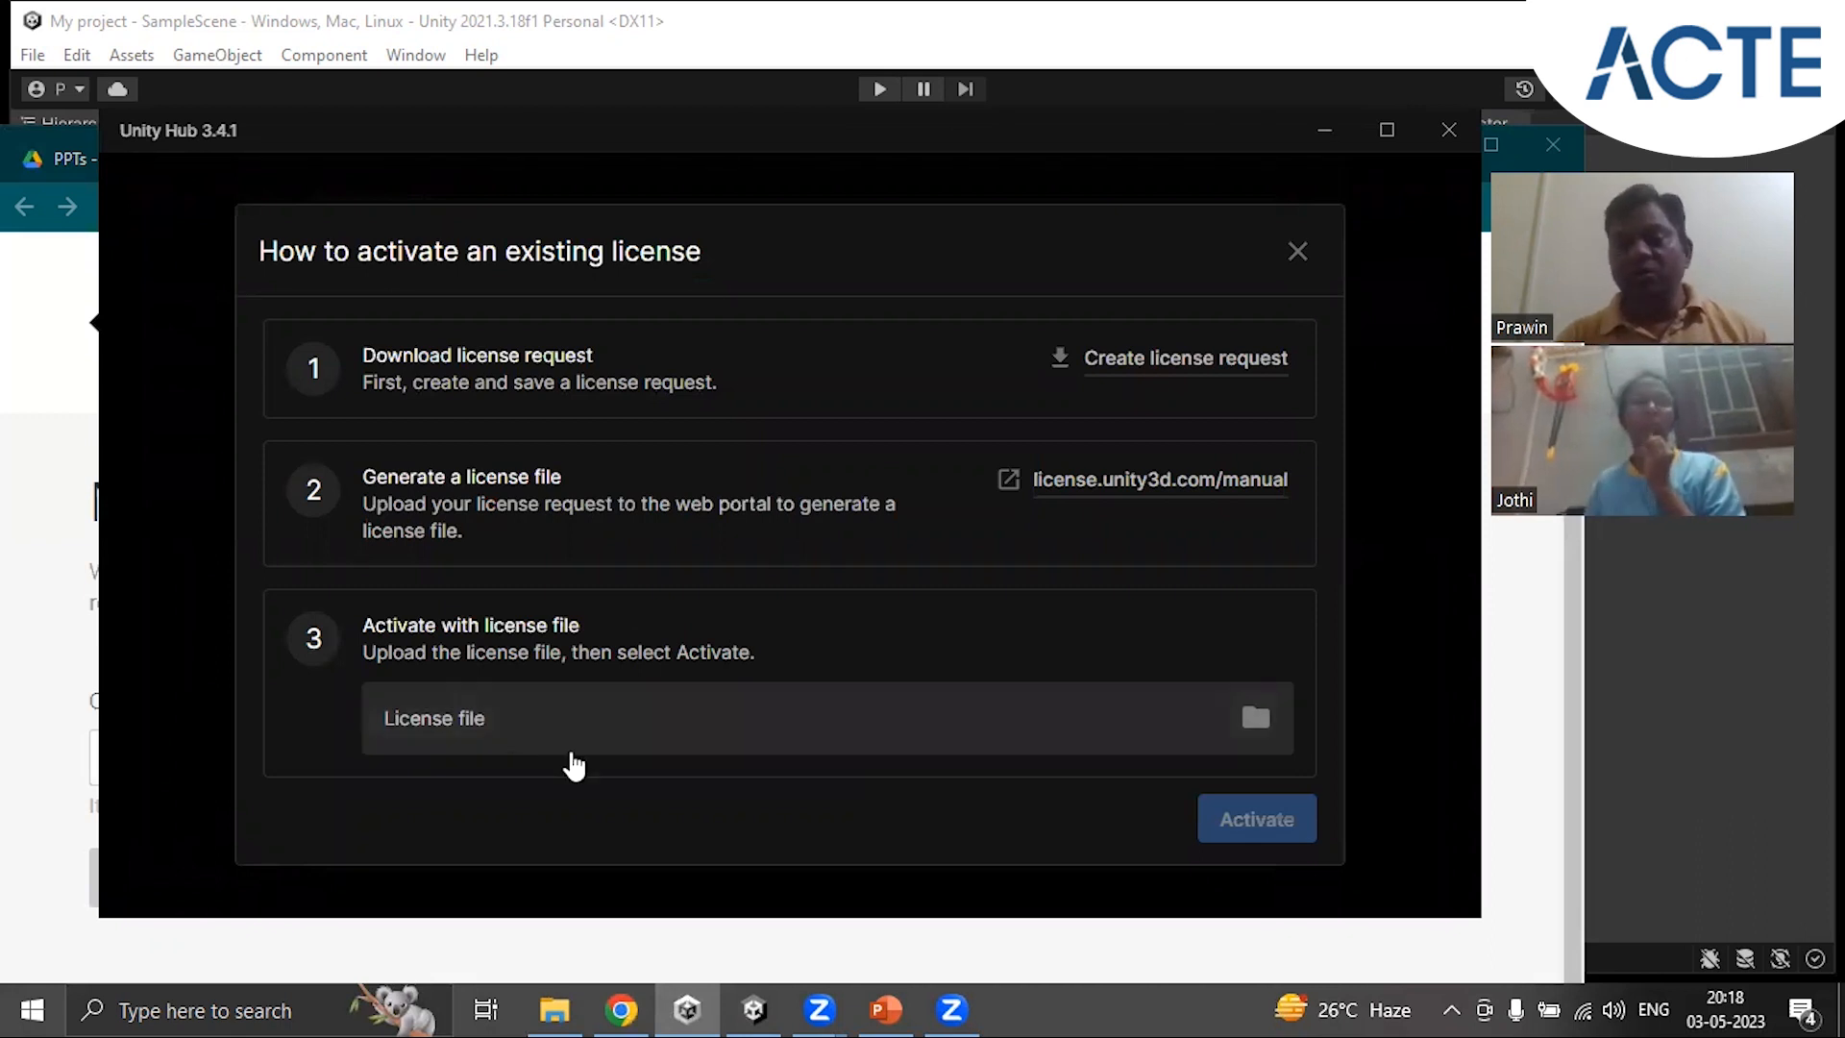
left_click(1256, 716)
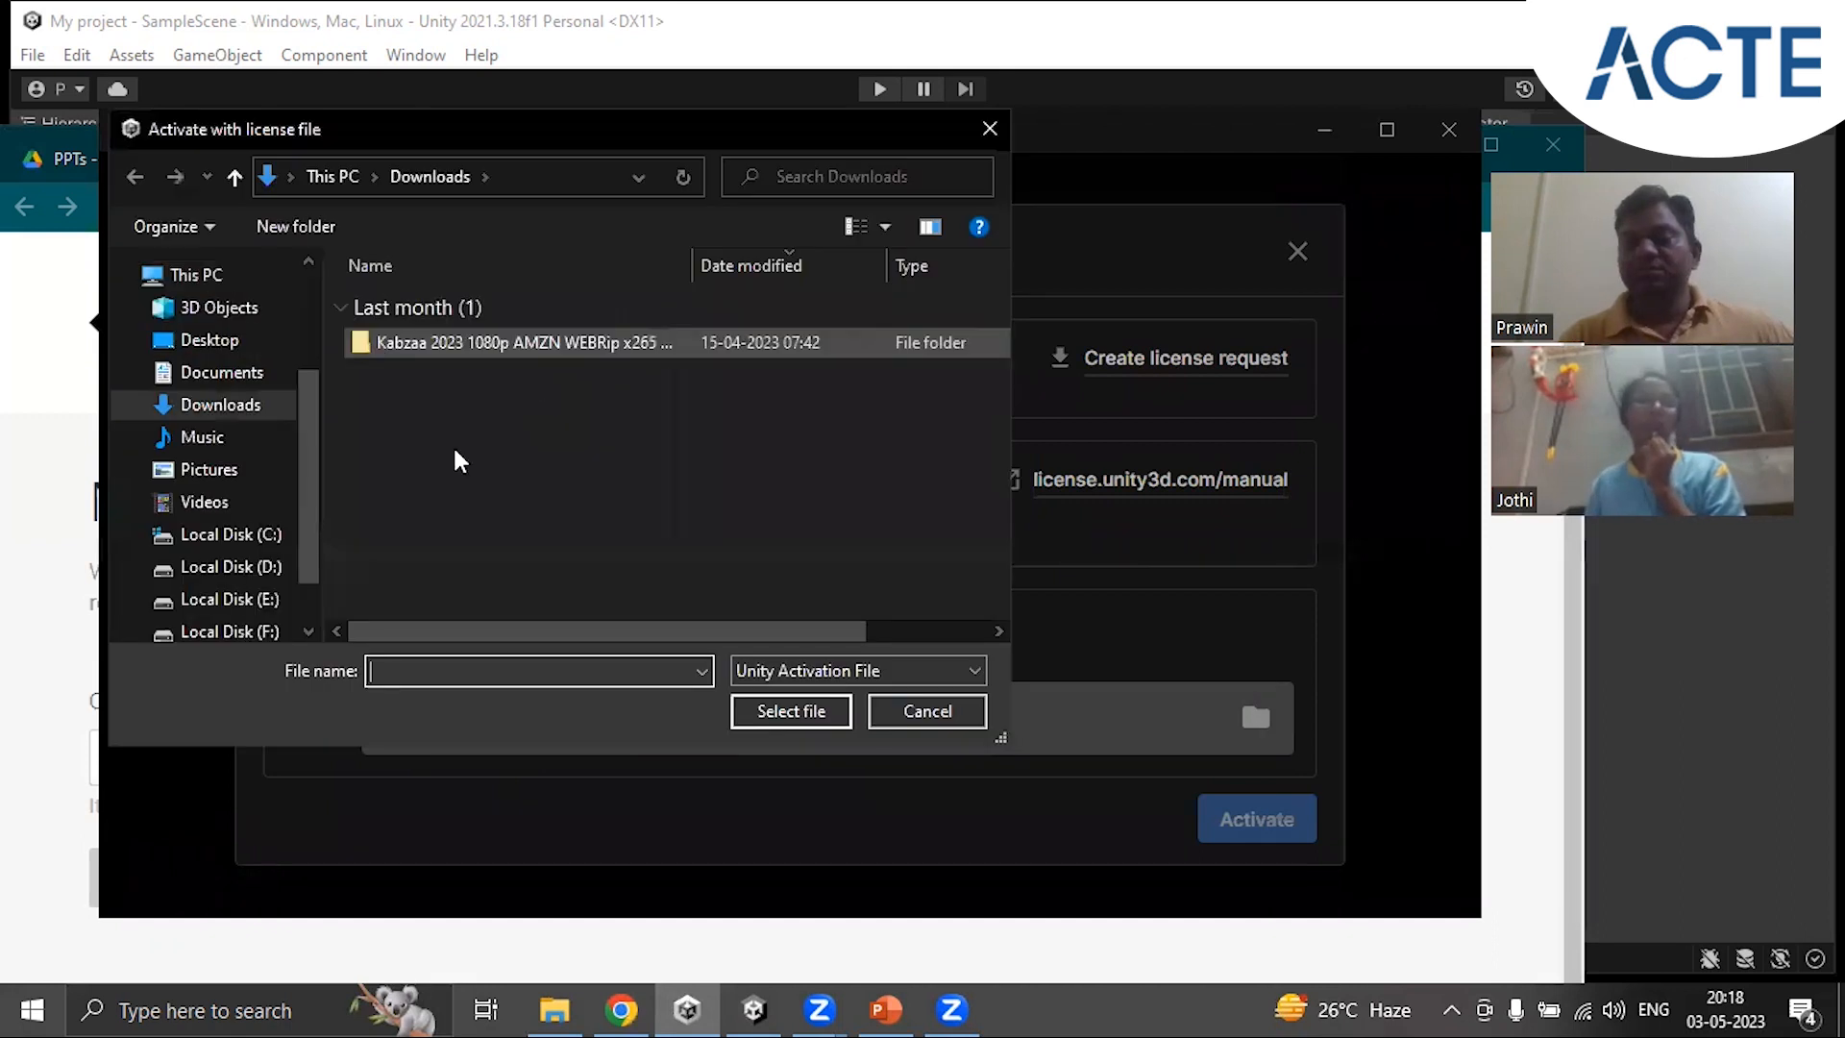
left_click(195, 346)
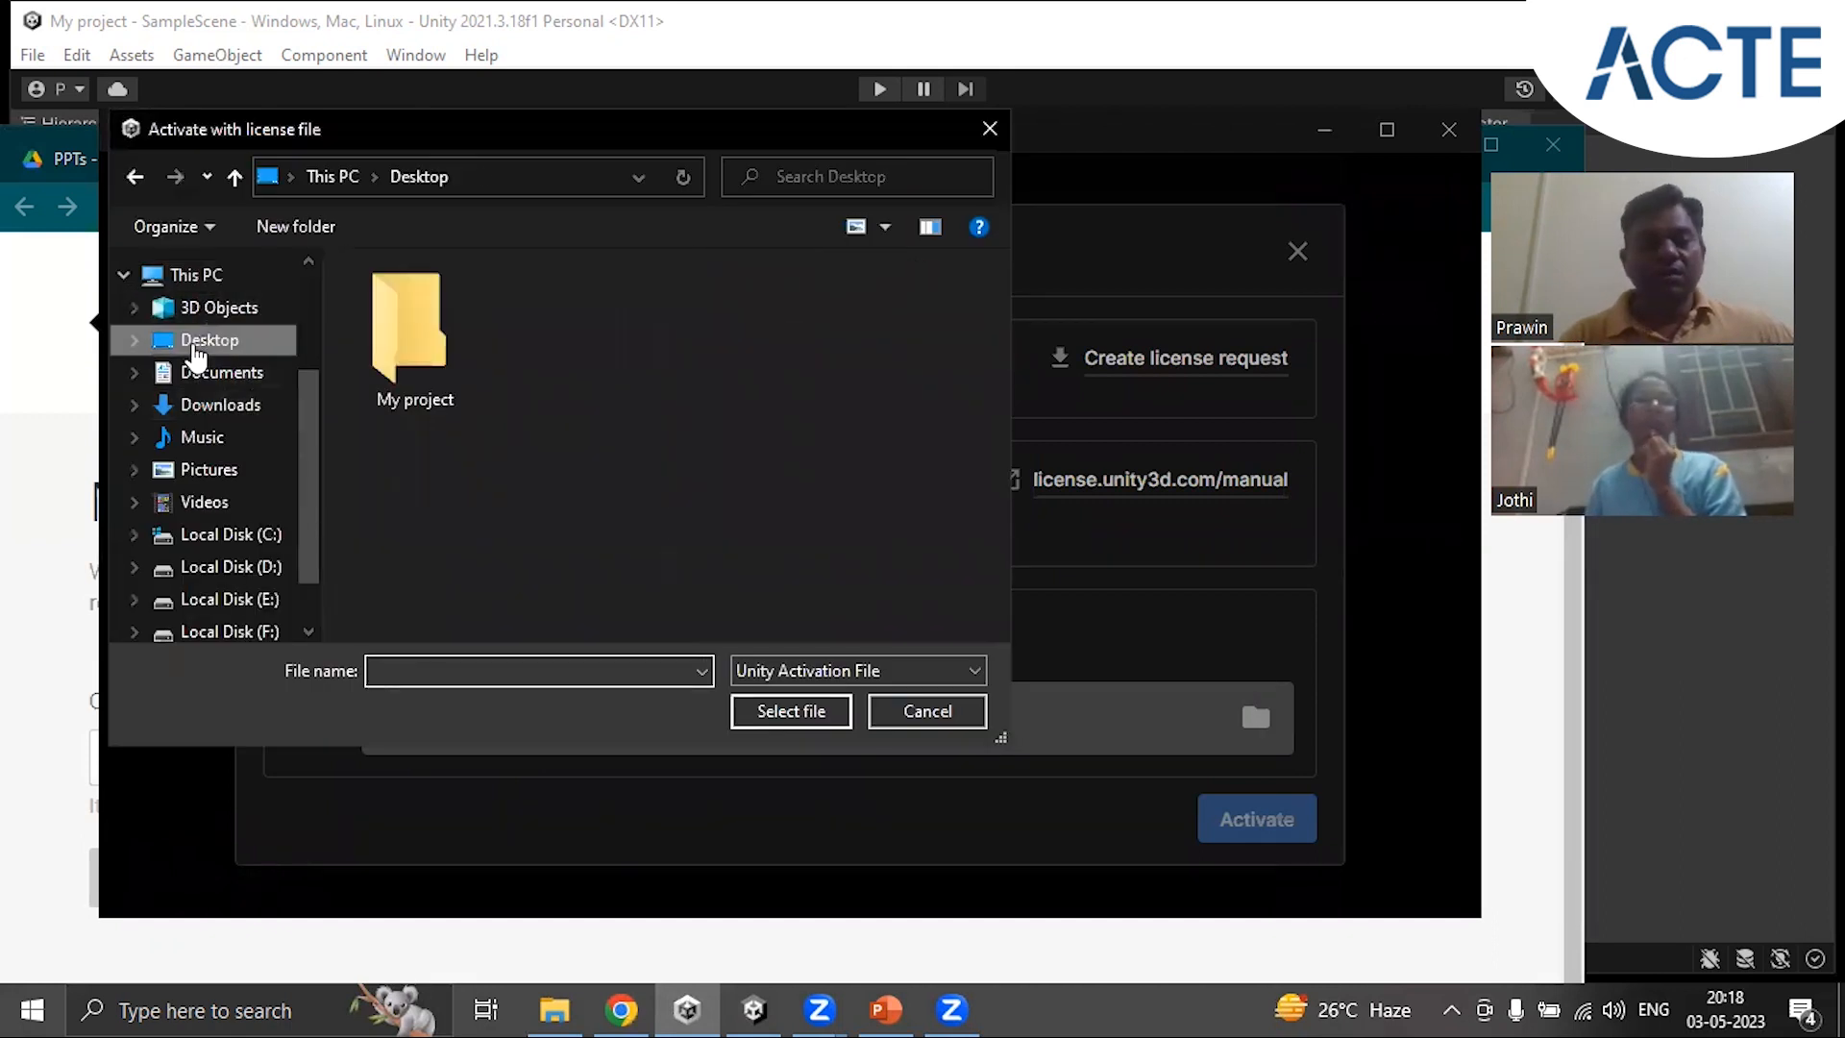
left_click(221, 375)
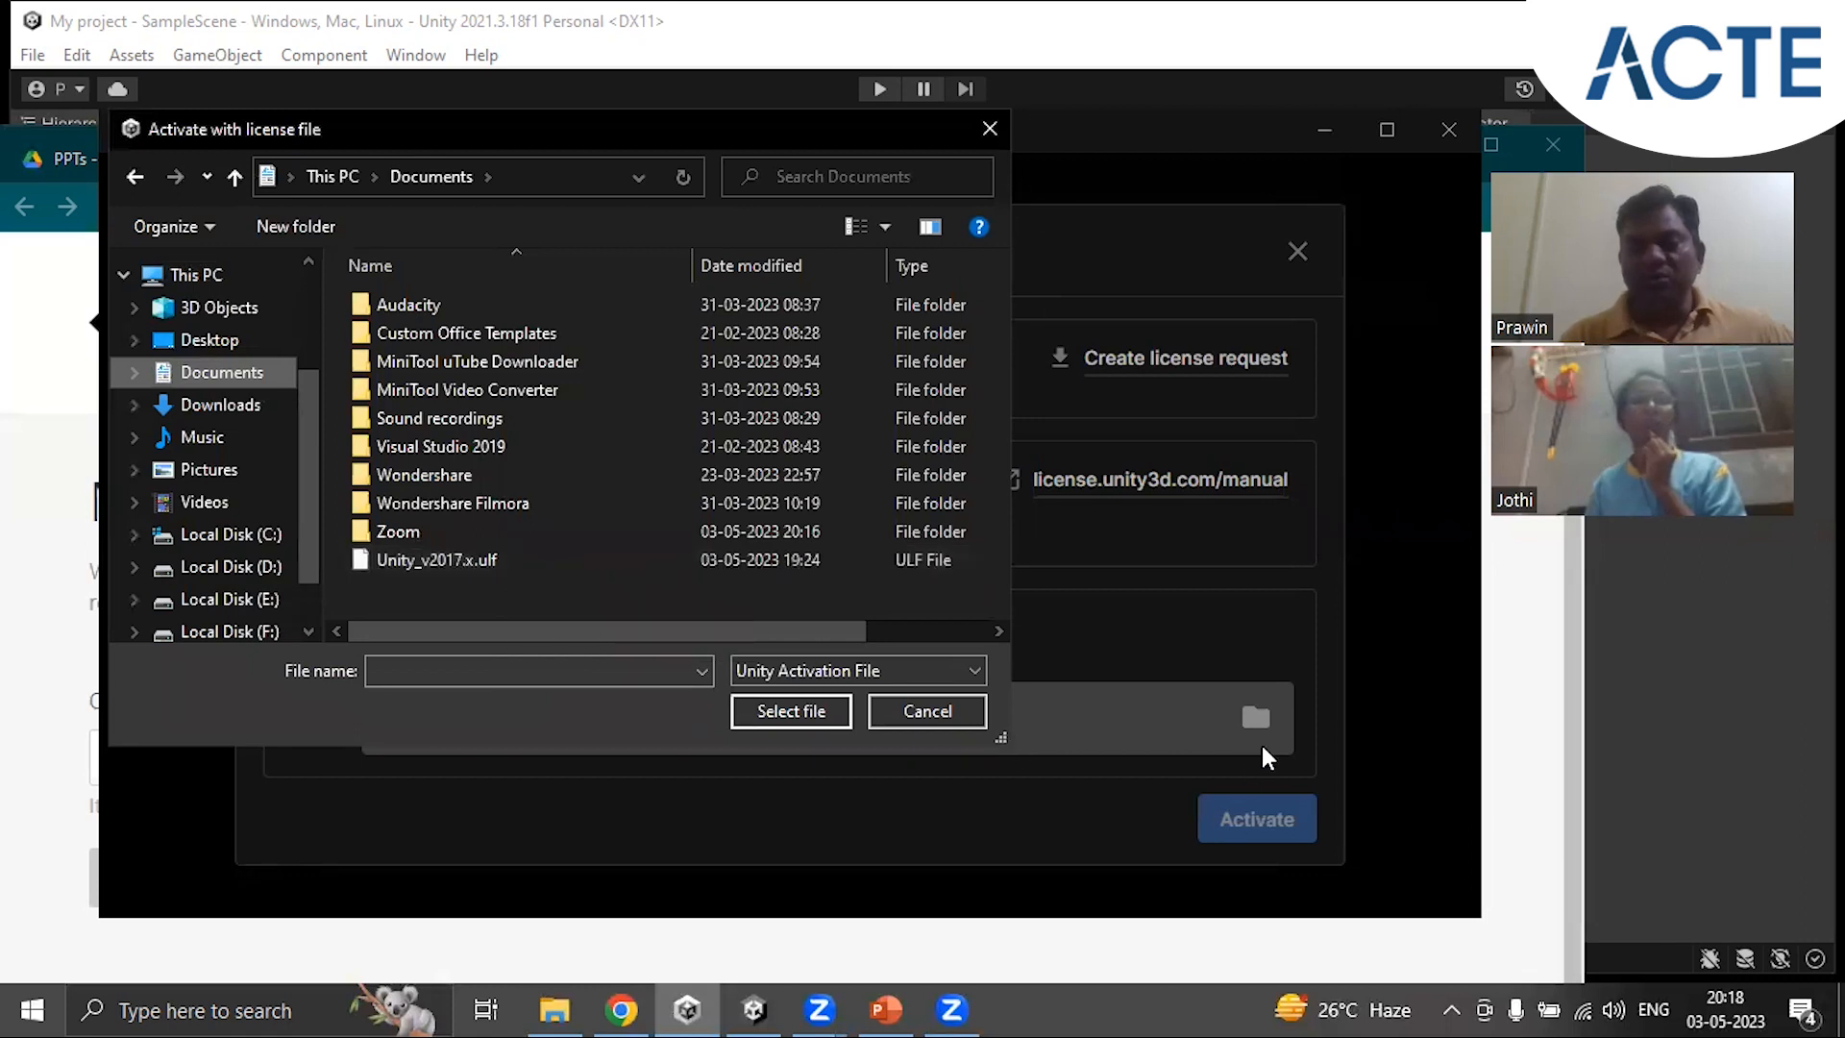
left_click(990, 130)
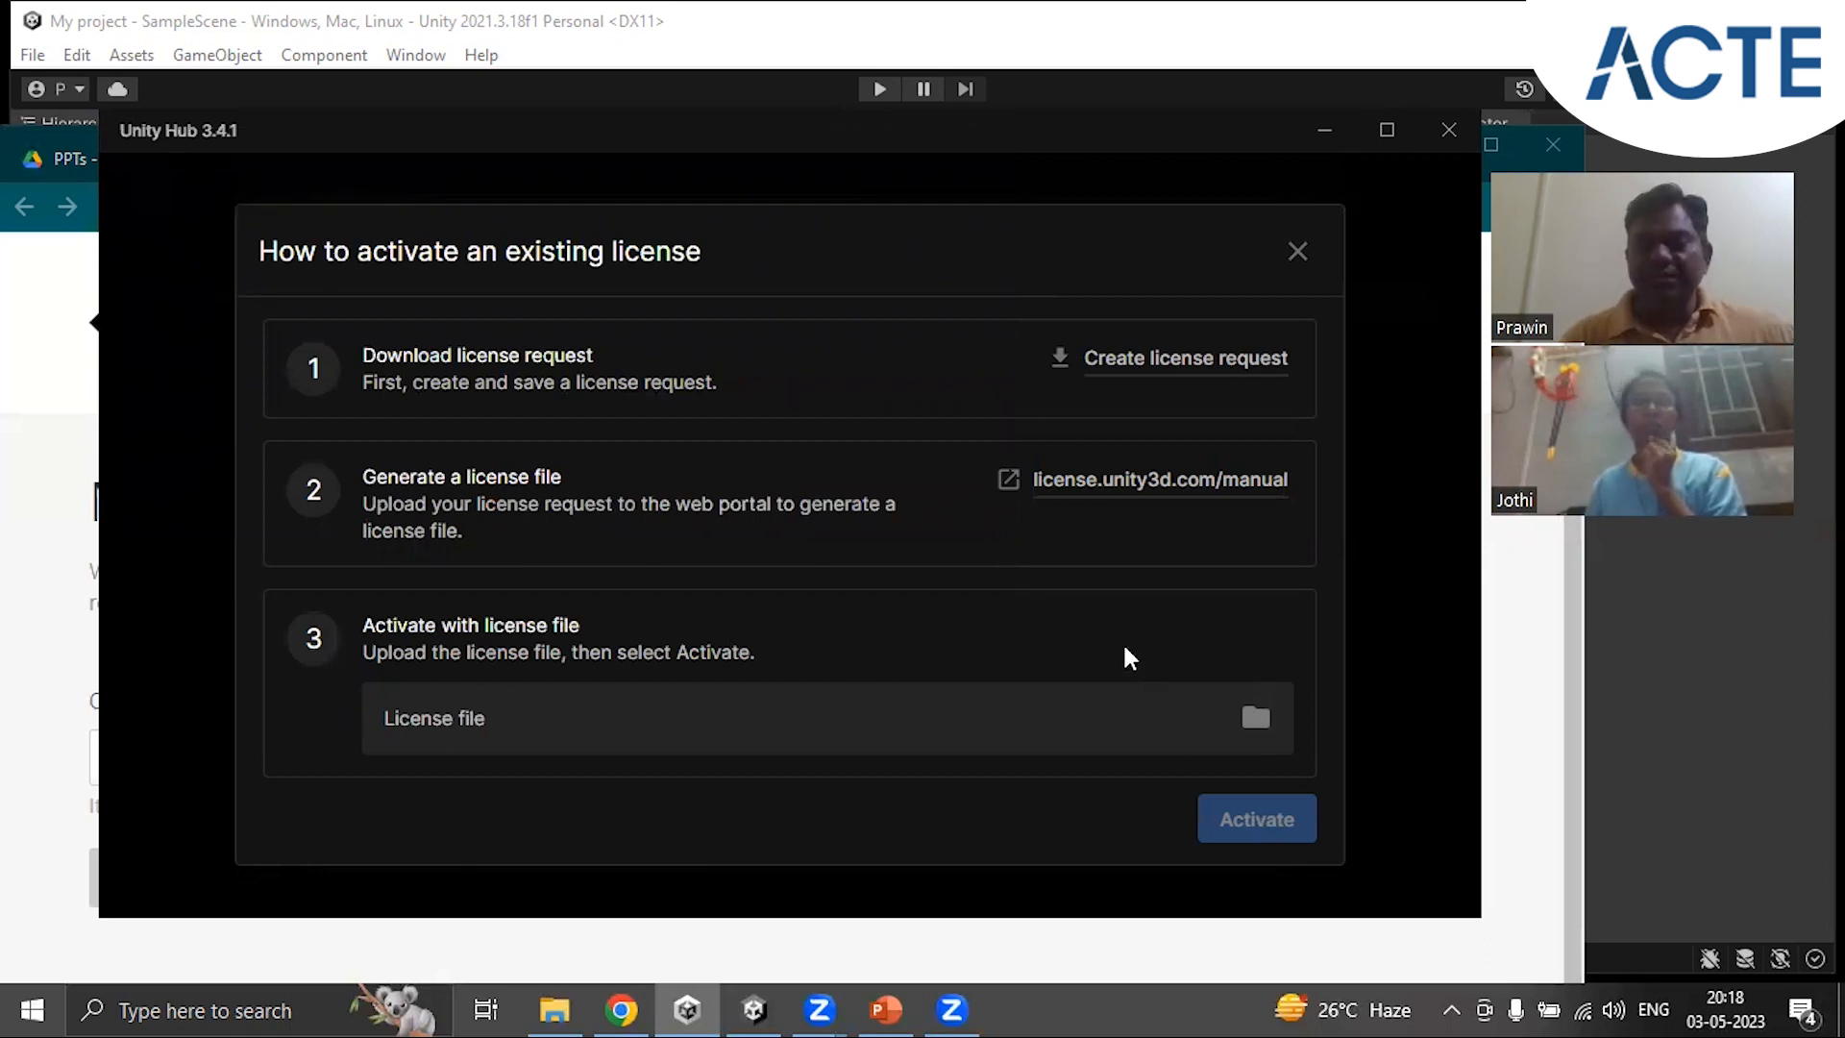
left_click(1298, 253)
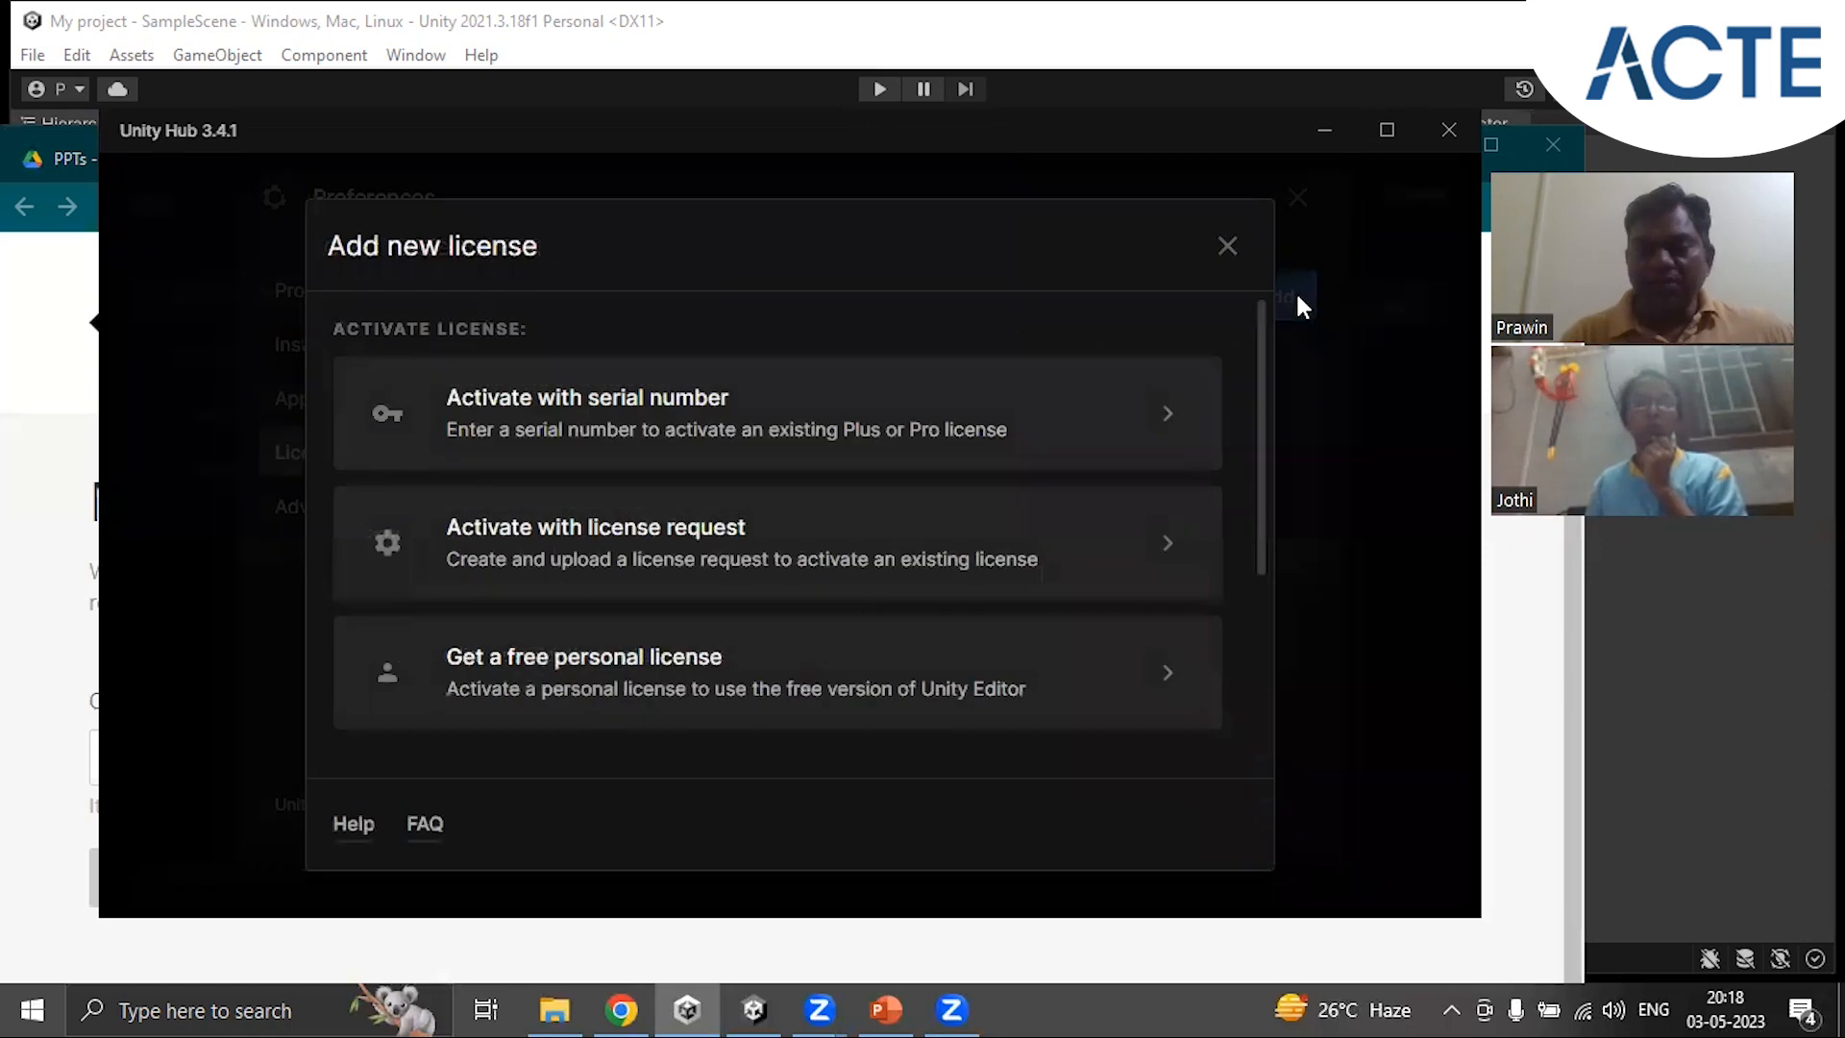
left_click(1228, 248)
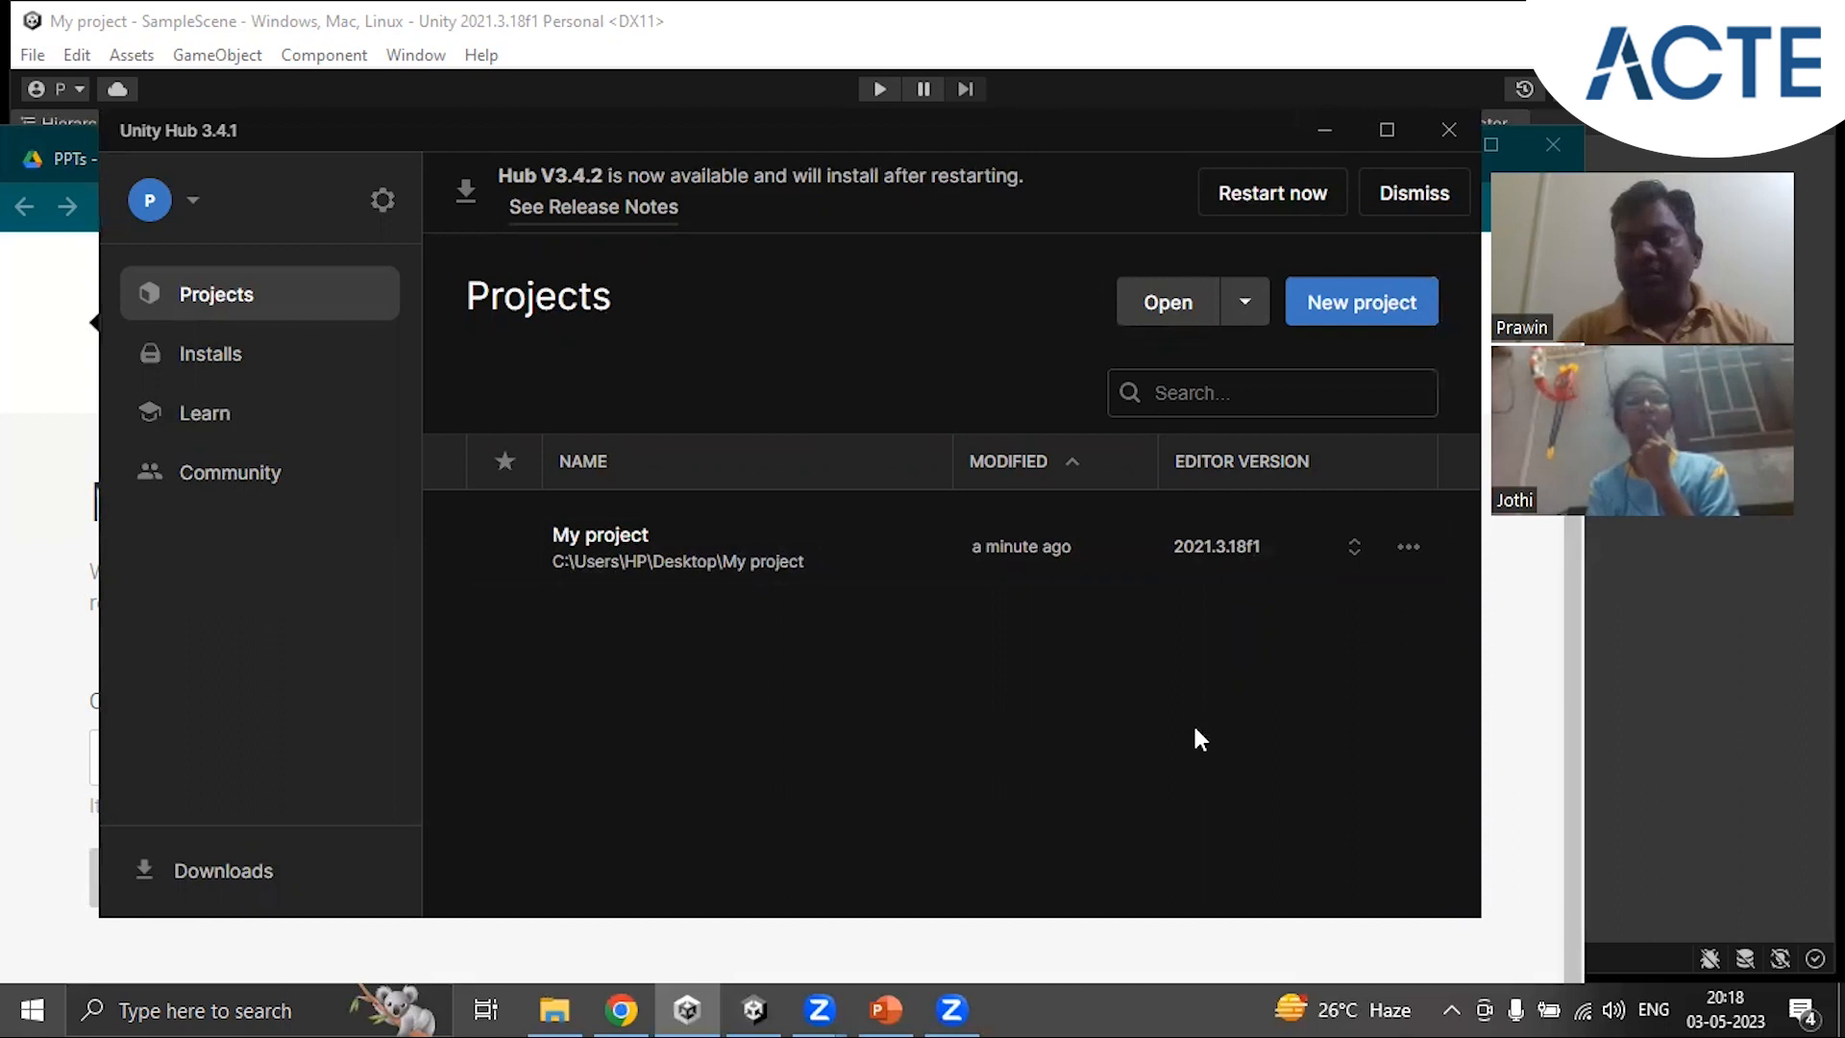
Step: Review the 3D template's project name and location settings for a new project, and cancel without creating it
left_click(1383, 304)
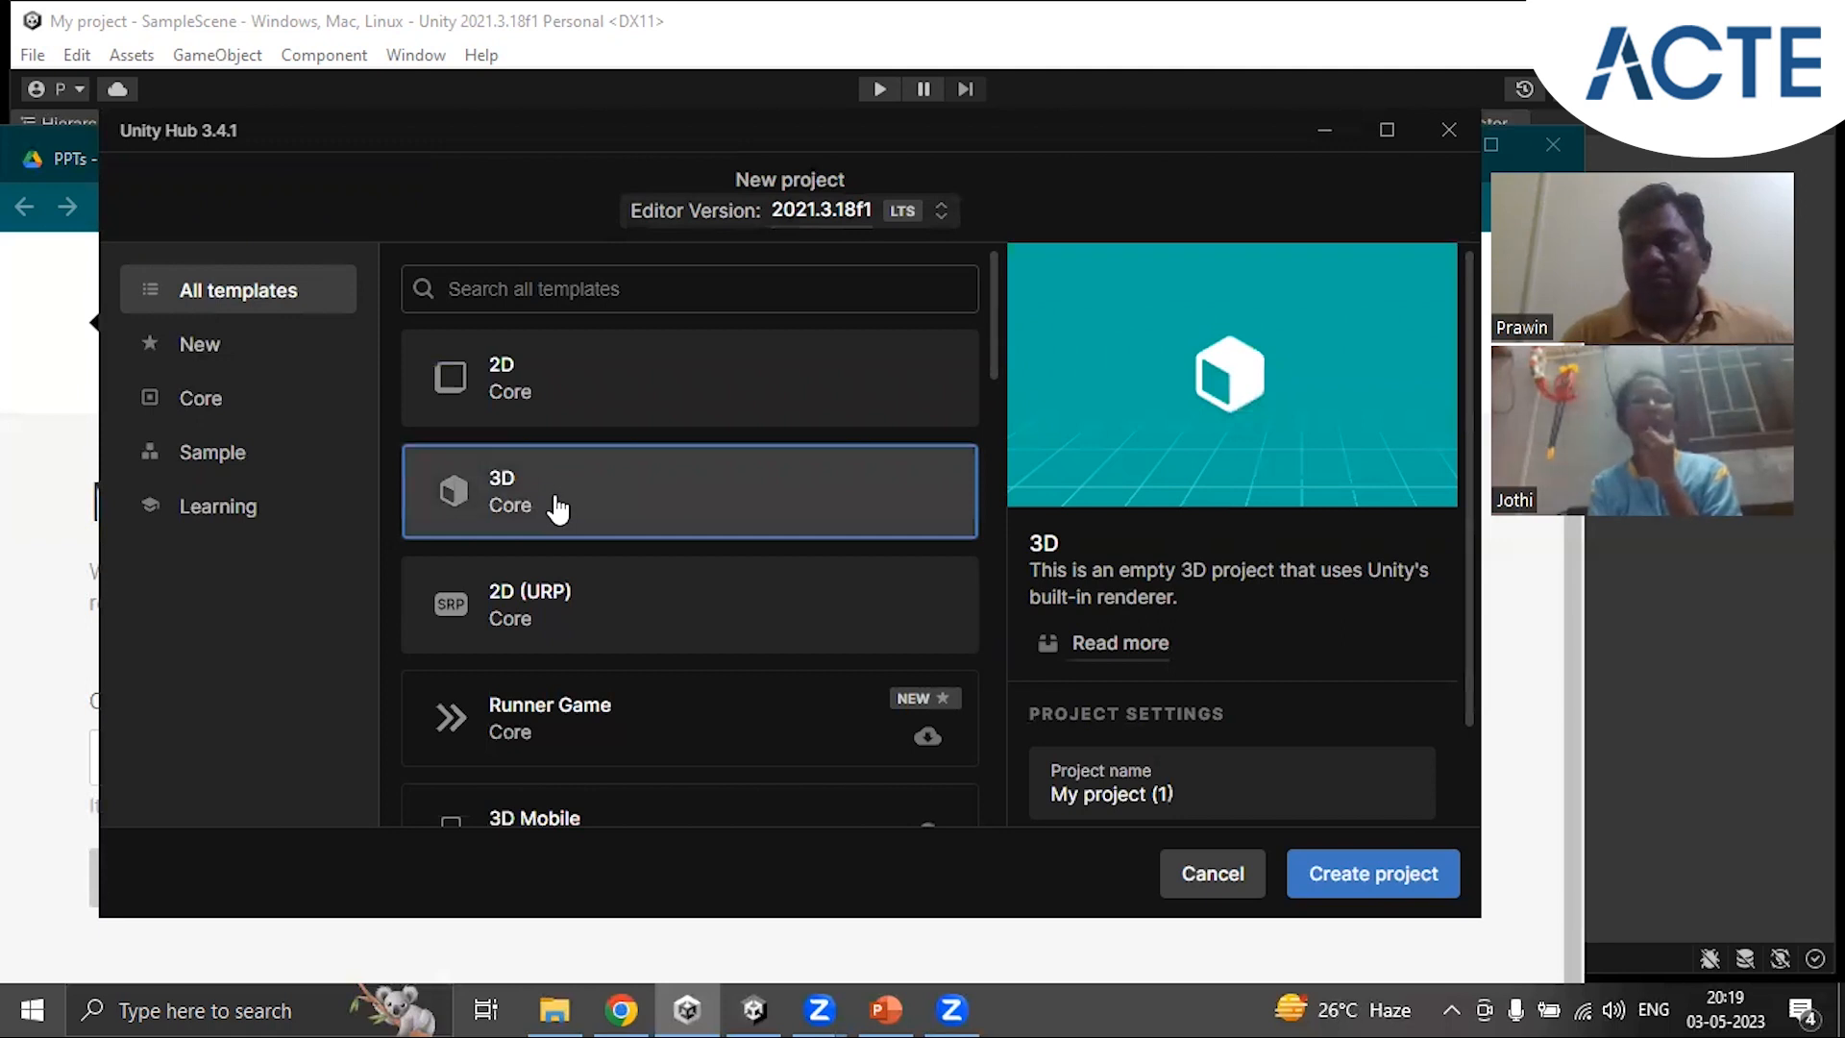
scroll(1363, 581, "down", 1)
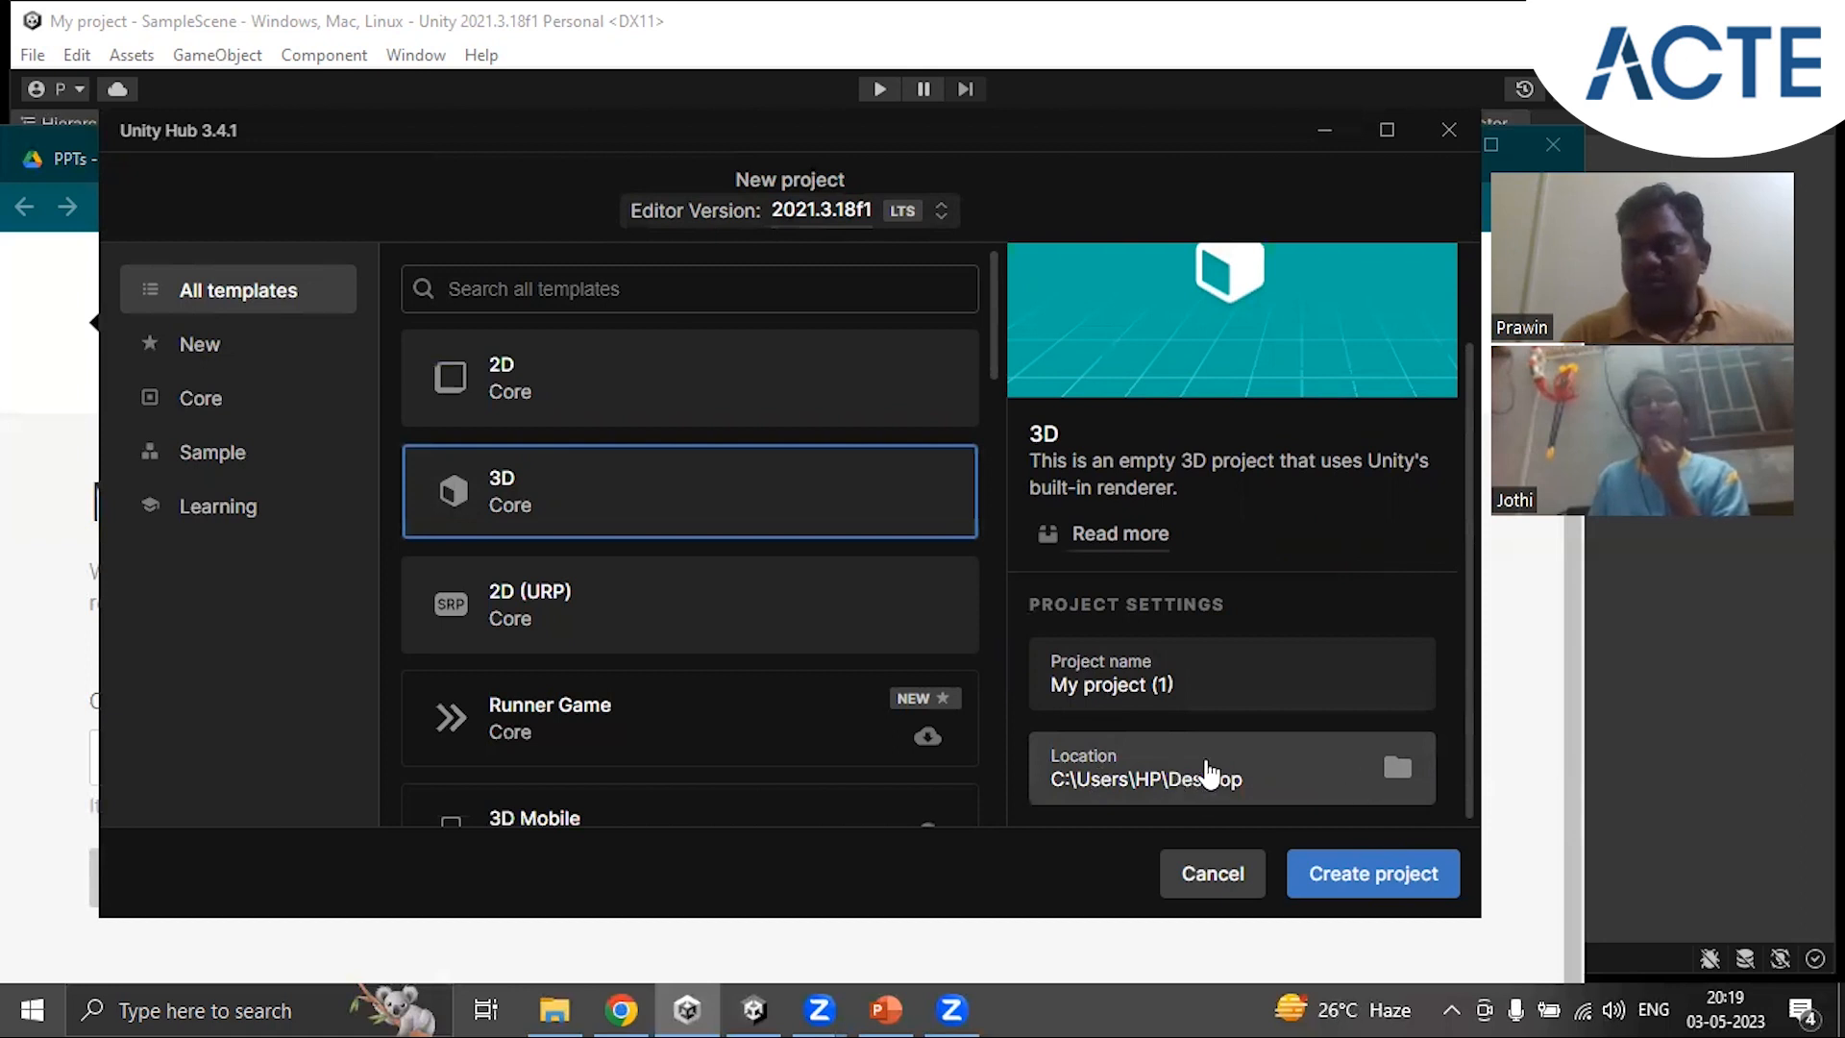
mouse_move(1201, 689)
left_mouse_down()
mouse_move(1035, 694)
mouse_move(1220, 689)
left_mouse_up()
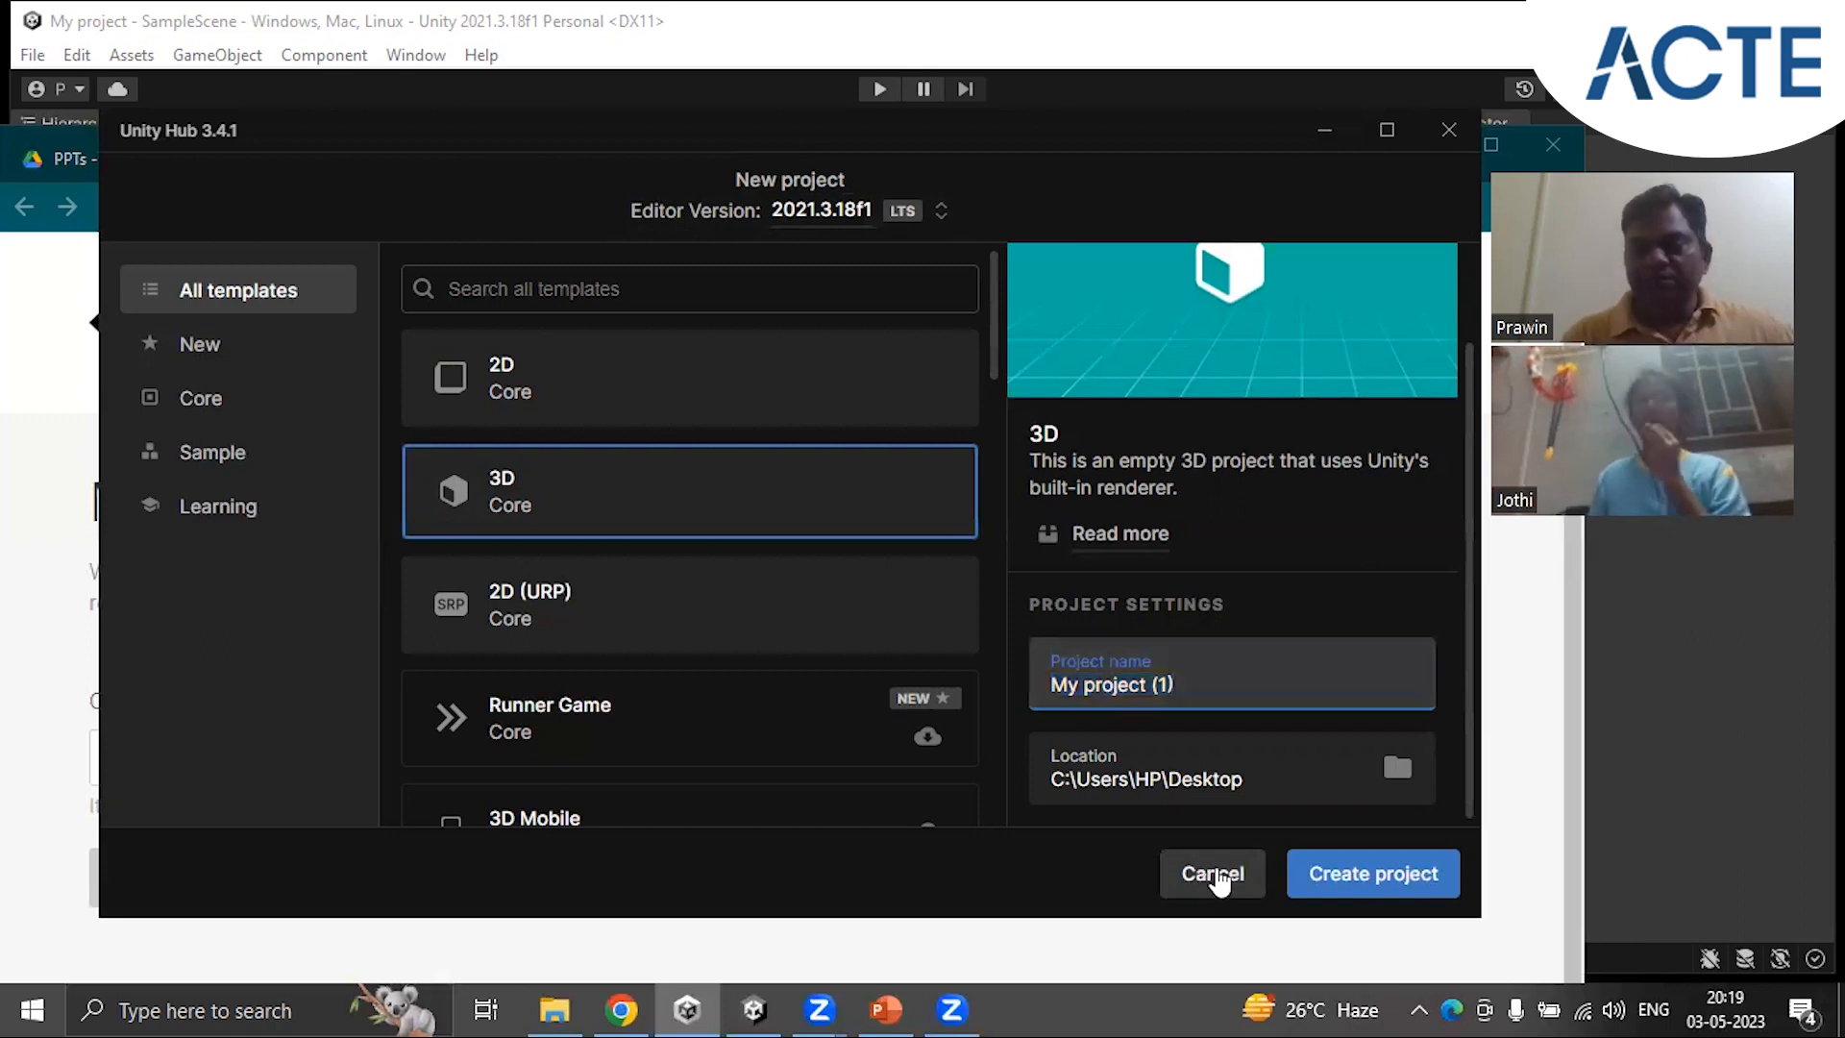
left_click(1215, 877)
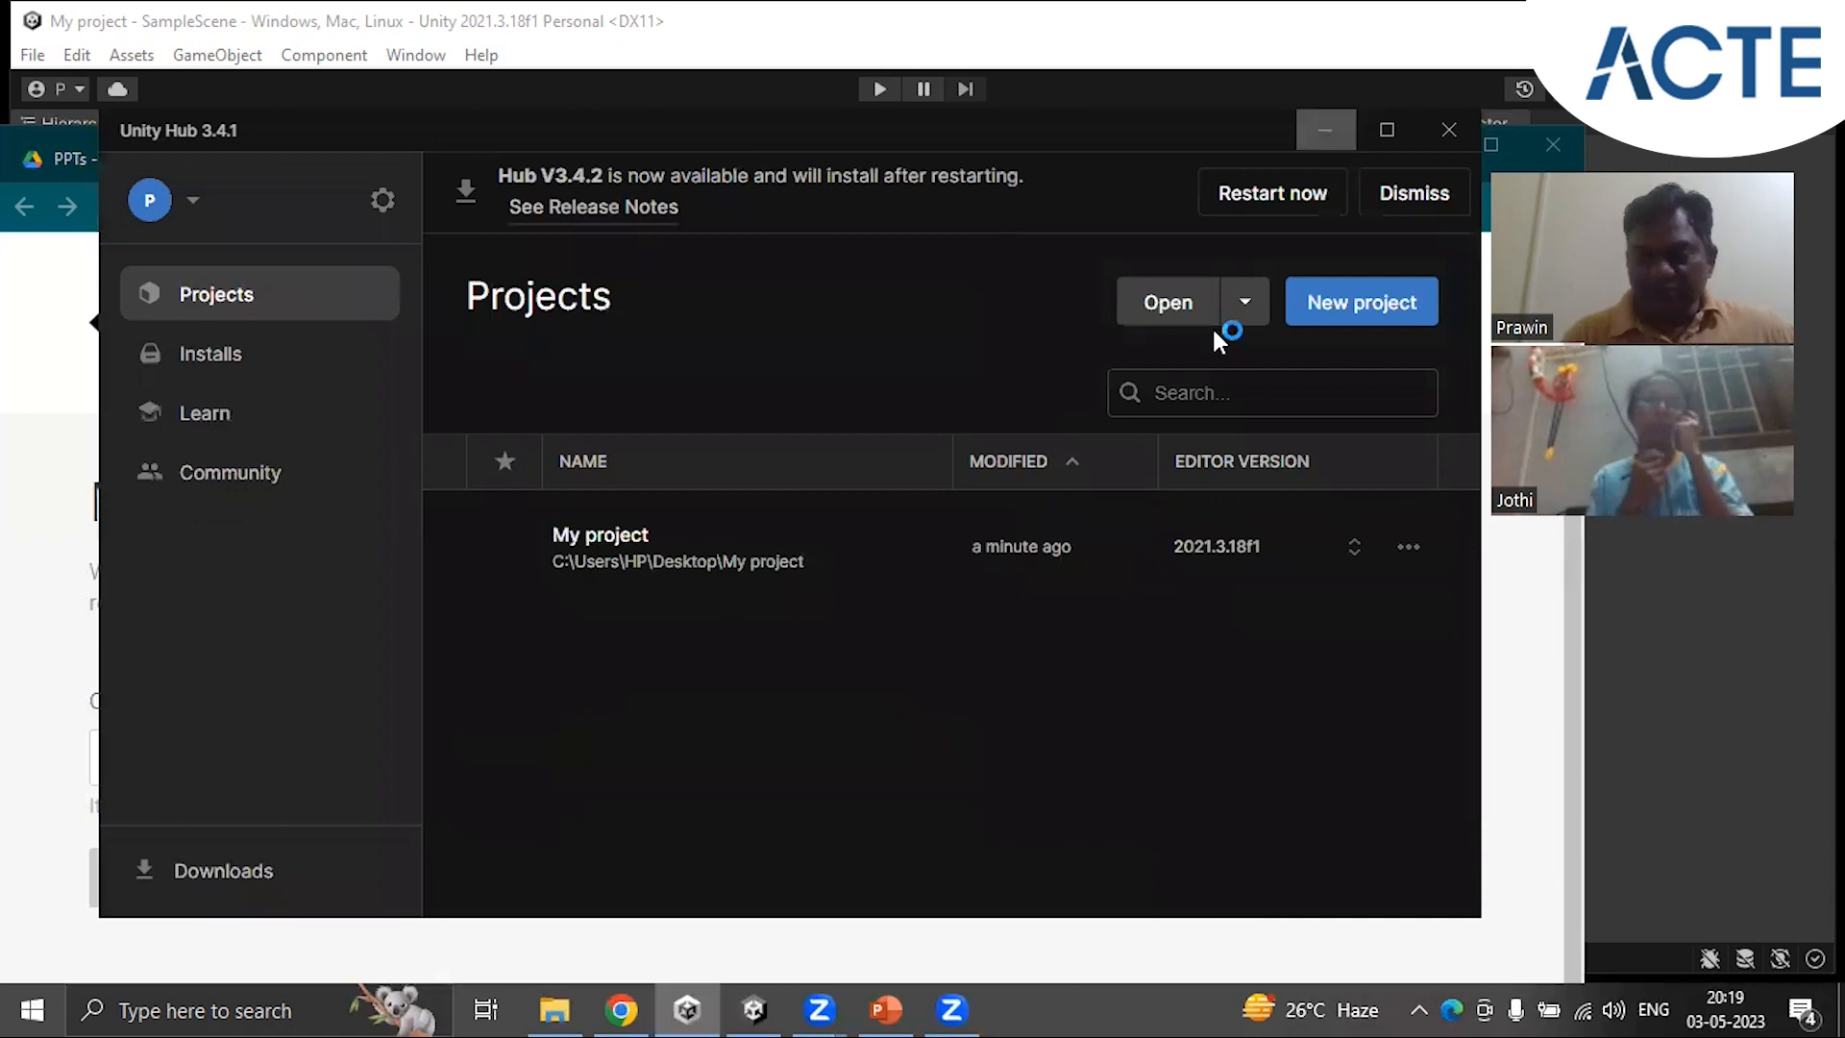
Step: Switch to the Unity editor with My project, maximize its window, and view the Console and Project panels
left_click(621, 1010)
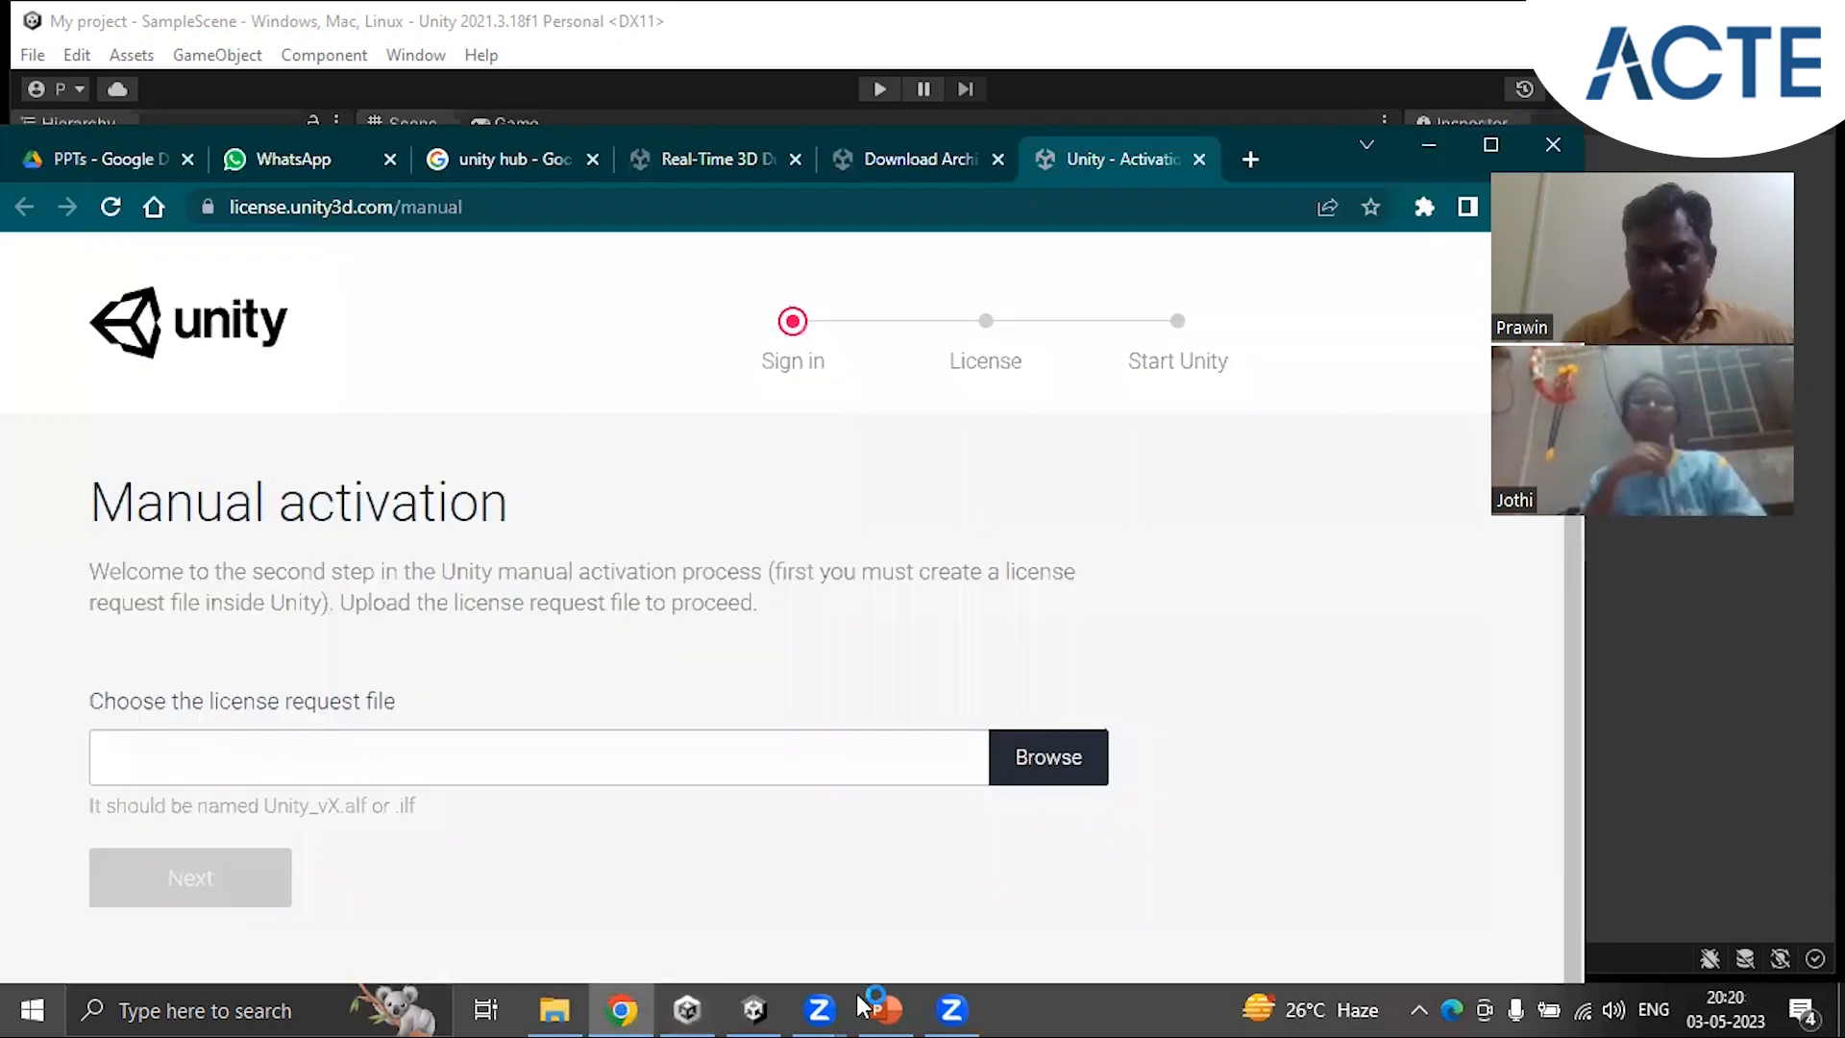
left_click(752, 1011)
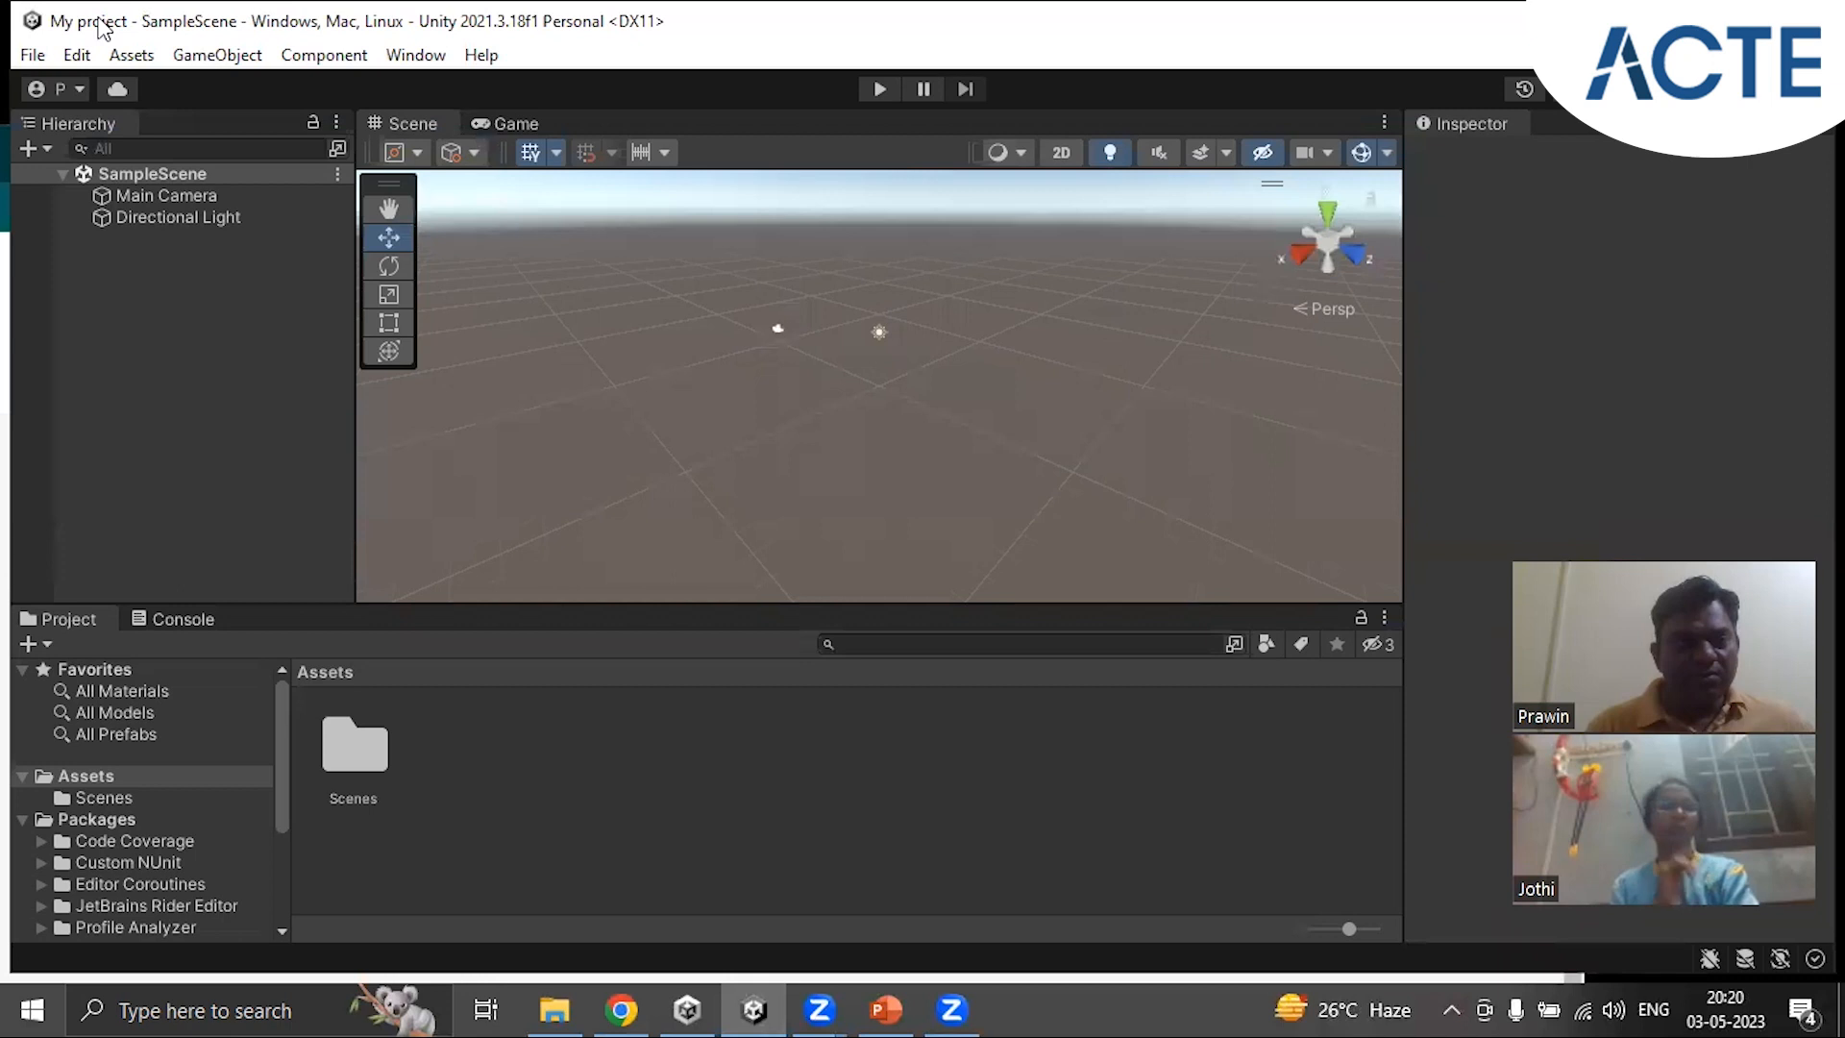
key("super+Up")
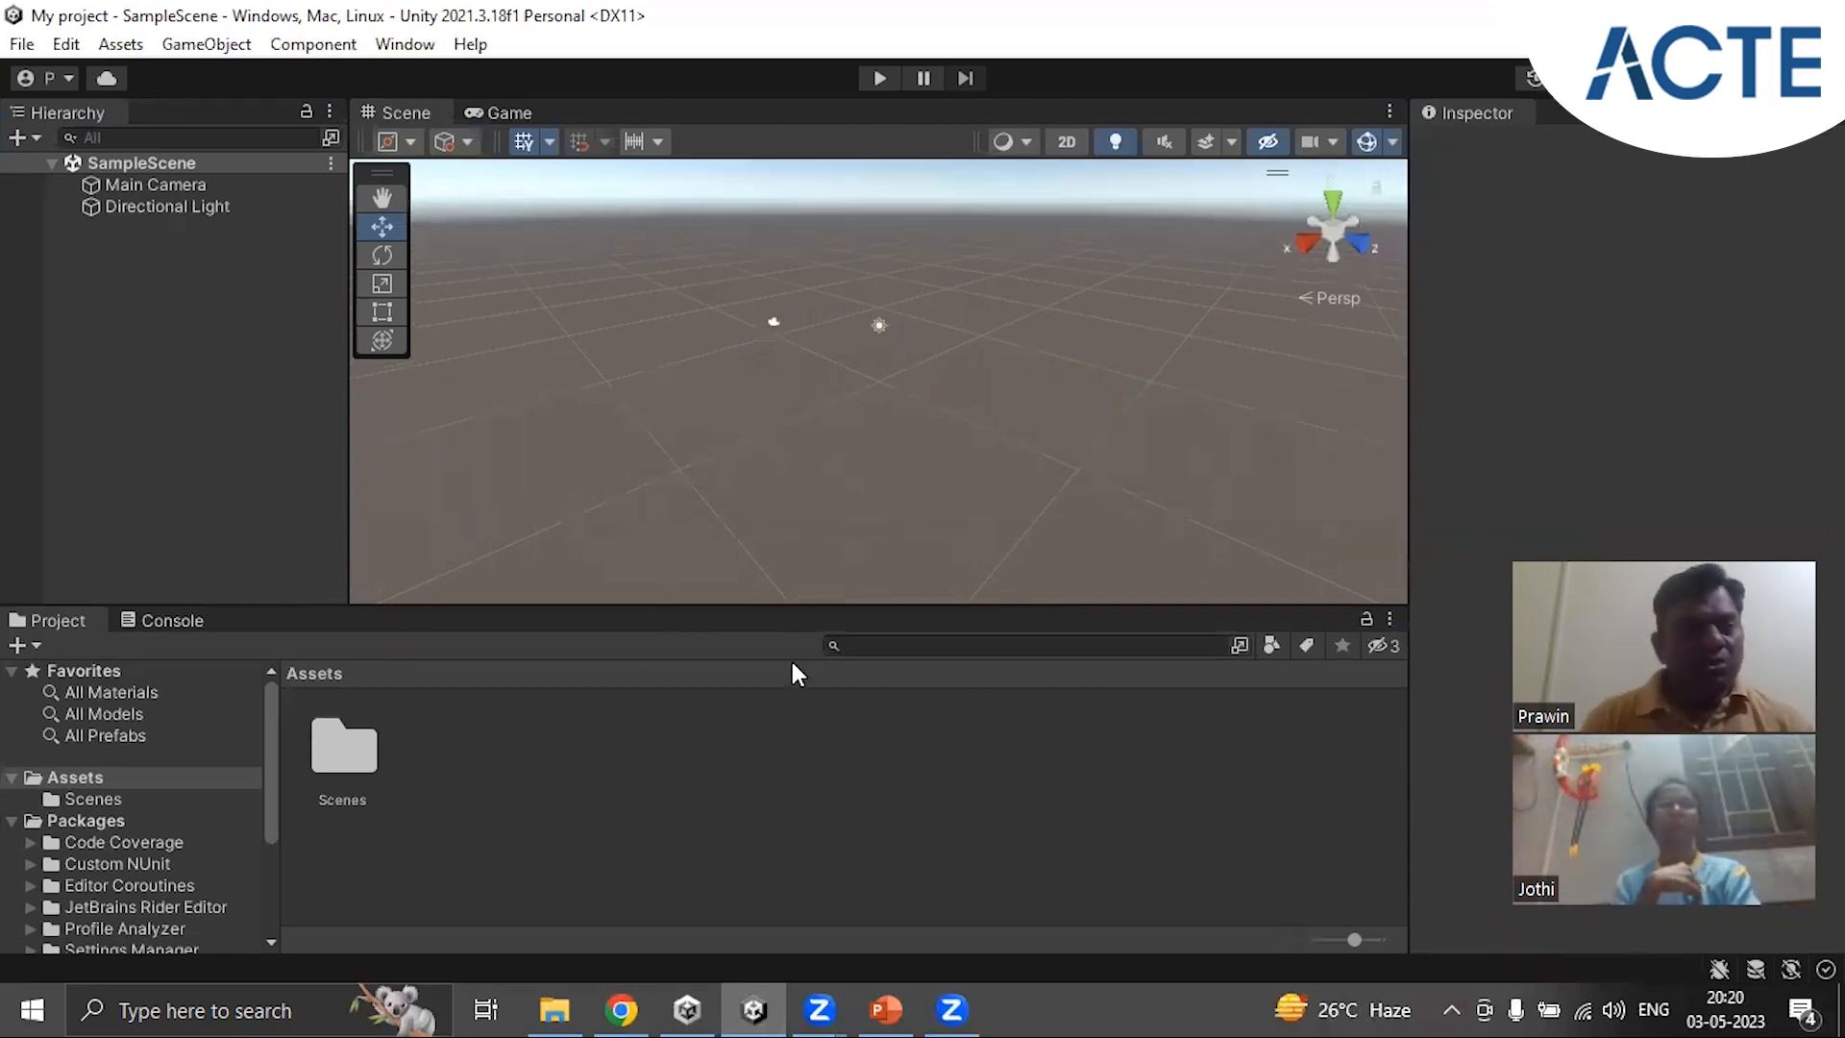
left_click(190, 620)
left_click(68, 620)
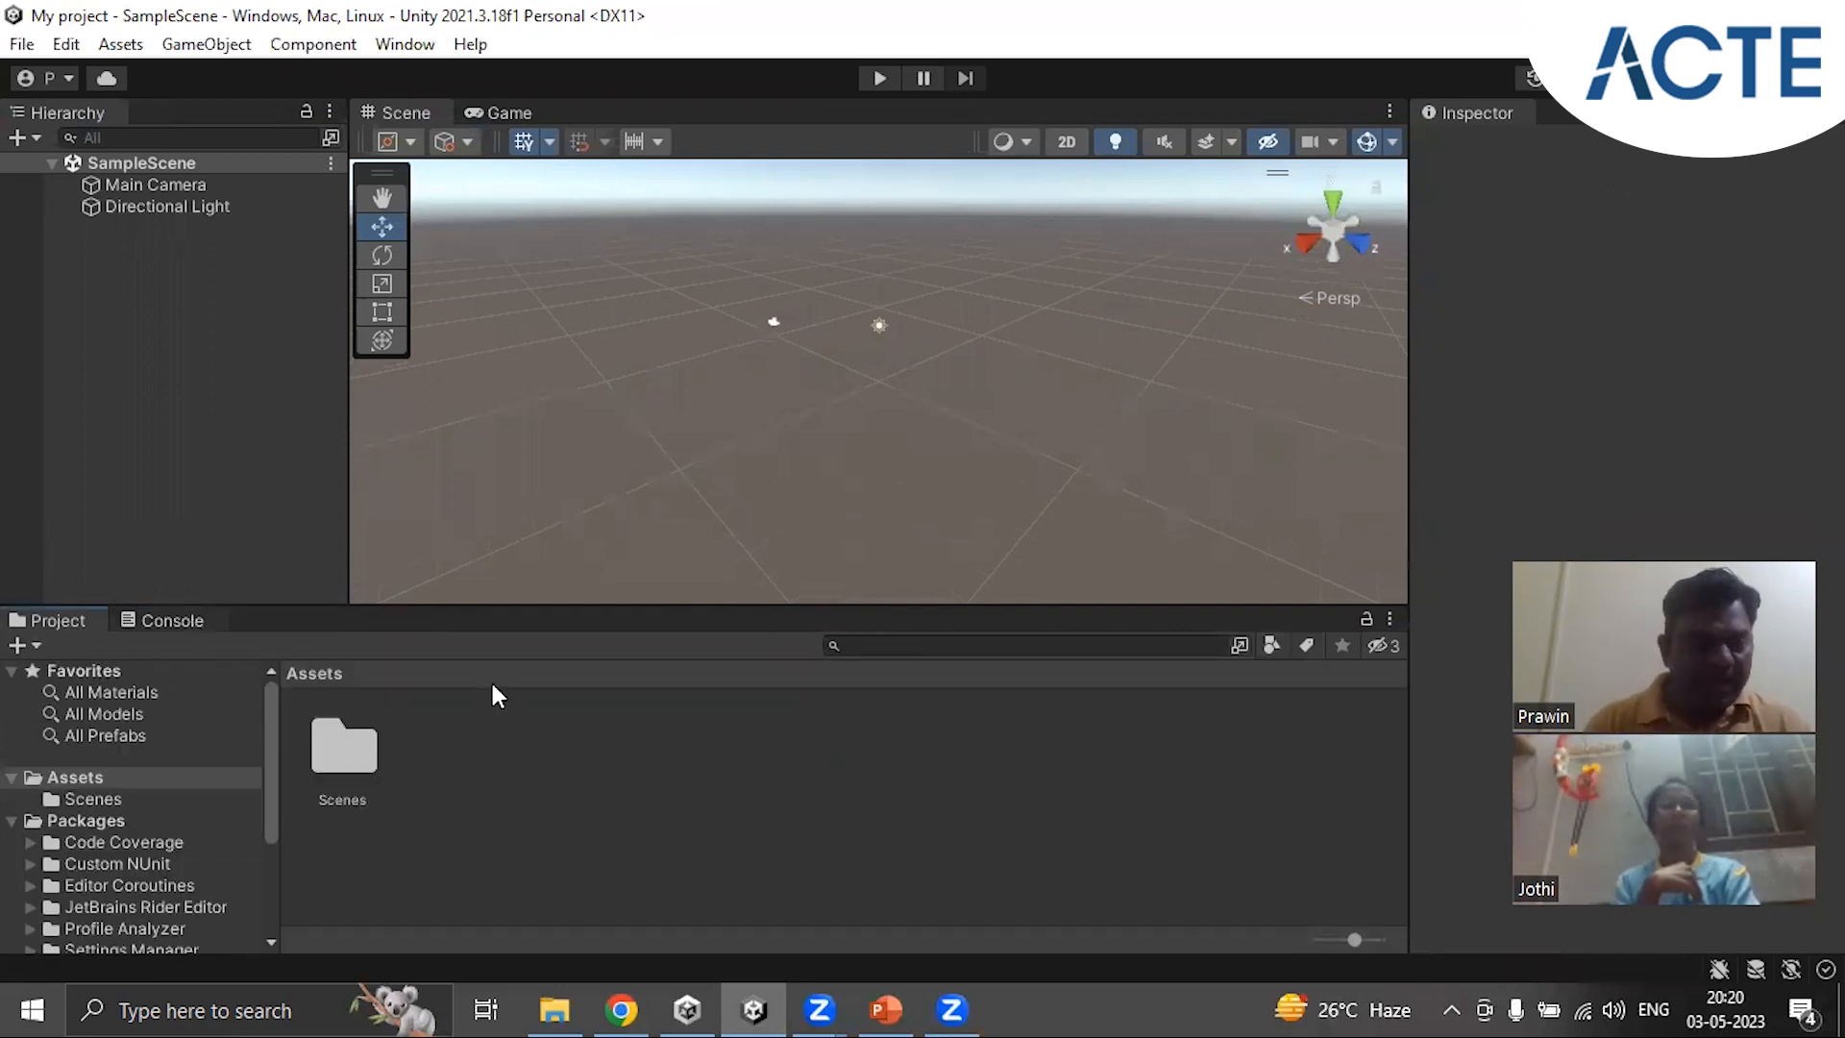
Step: Bring up the Console, narrow the Hierarchy panel slightly, and return to the Project panel
key("ctrl+shift+c")
left_click_drag(349, 477, 323, 477)
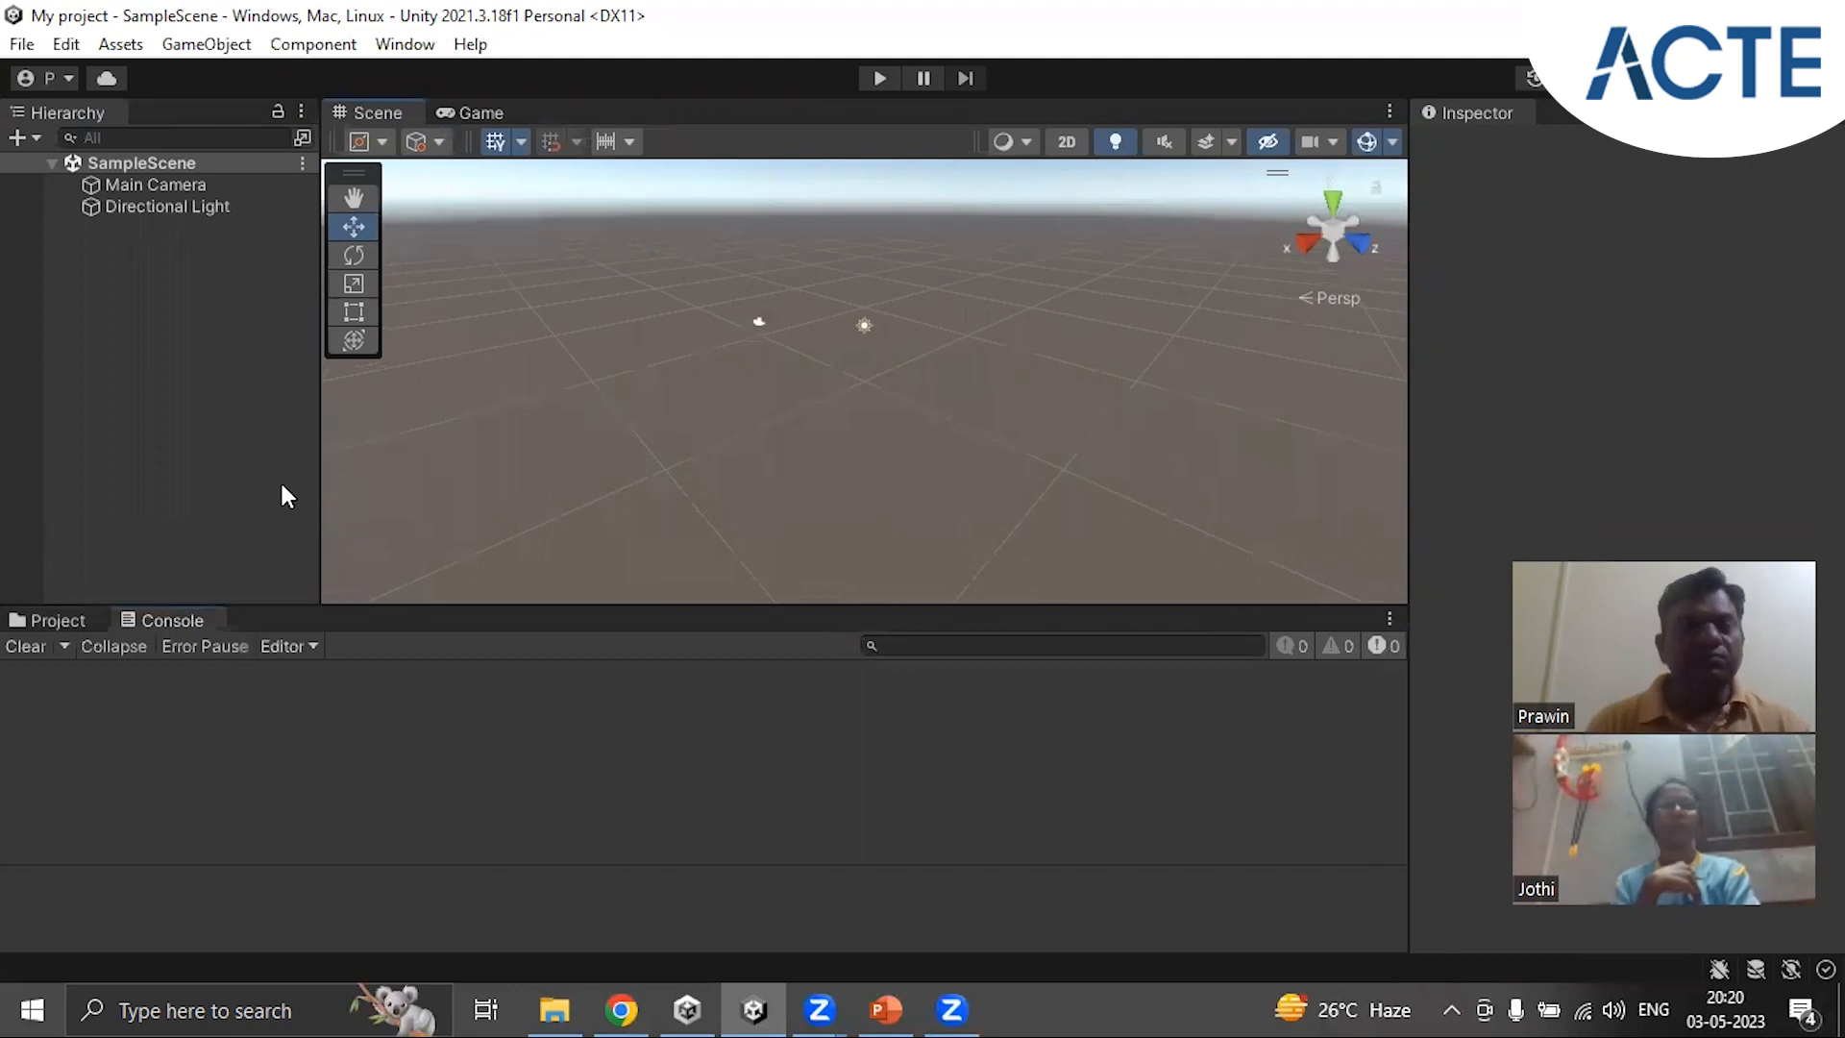
left_click(71, 619)
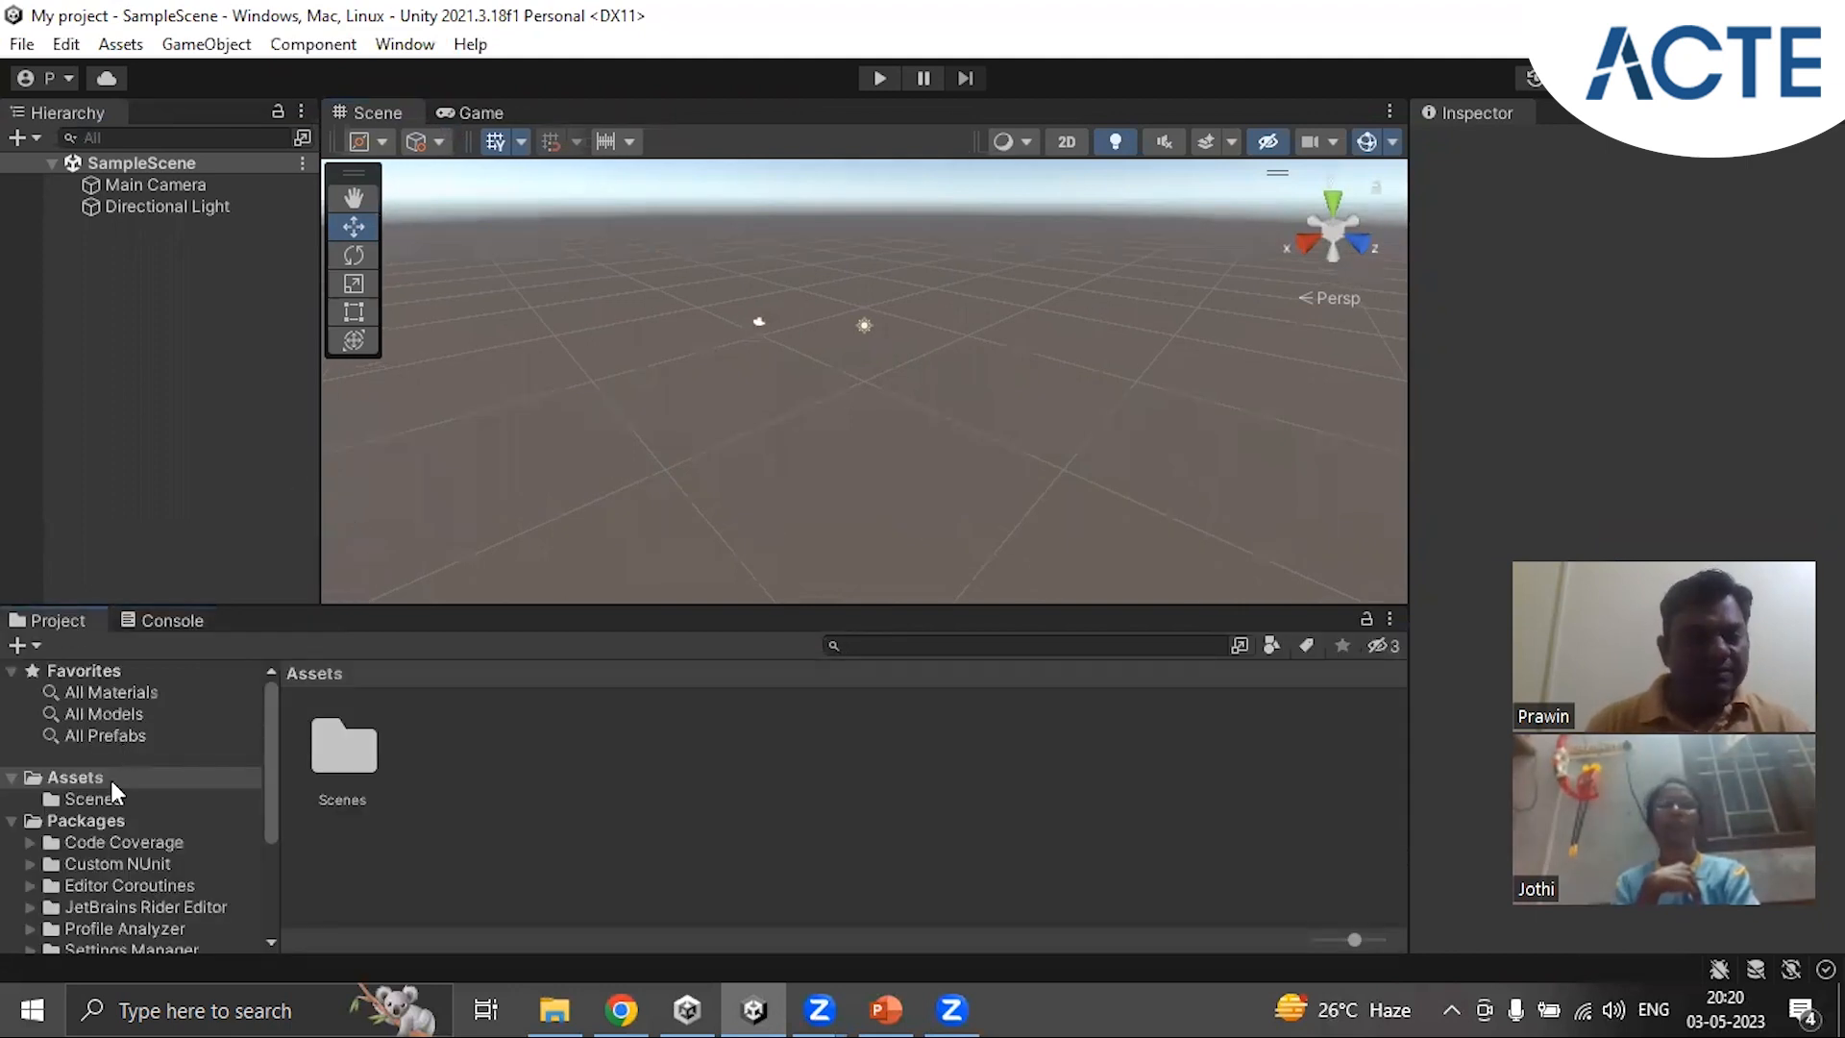
Step: Undock the Project panel into a floating window over the Scene view and make it taller
left_click_drag(67, 613, 799, 408)
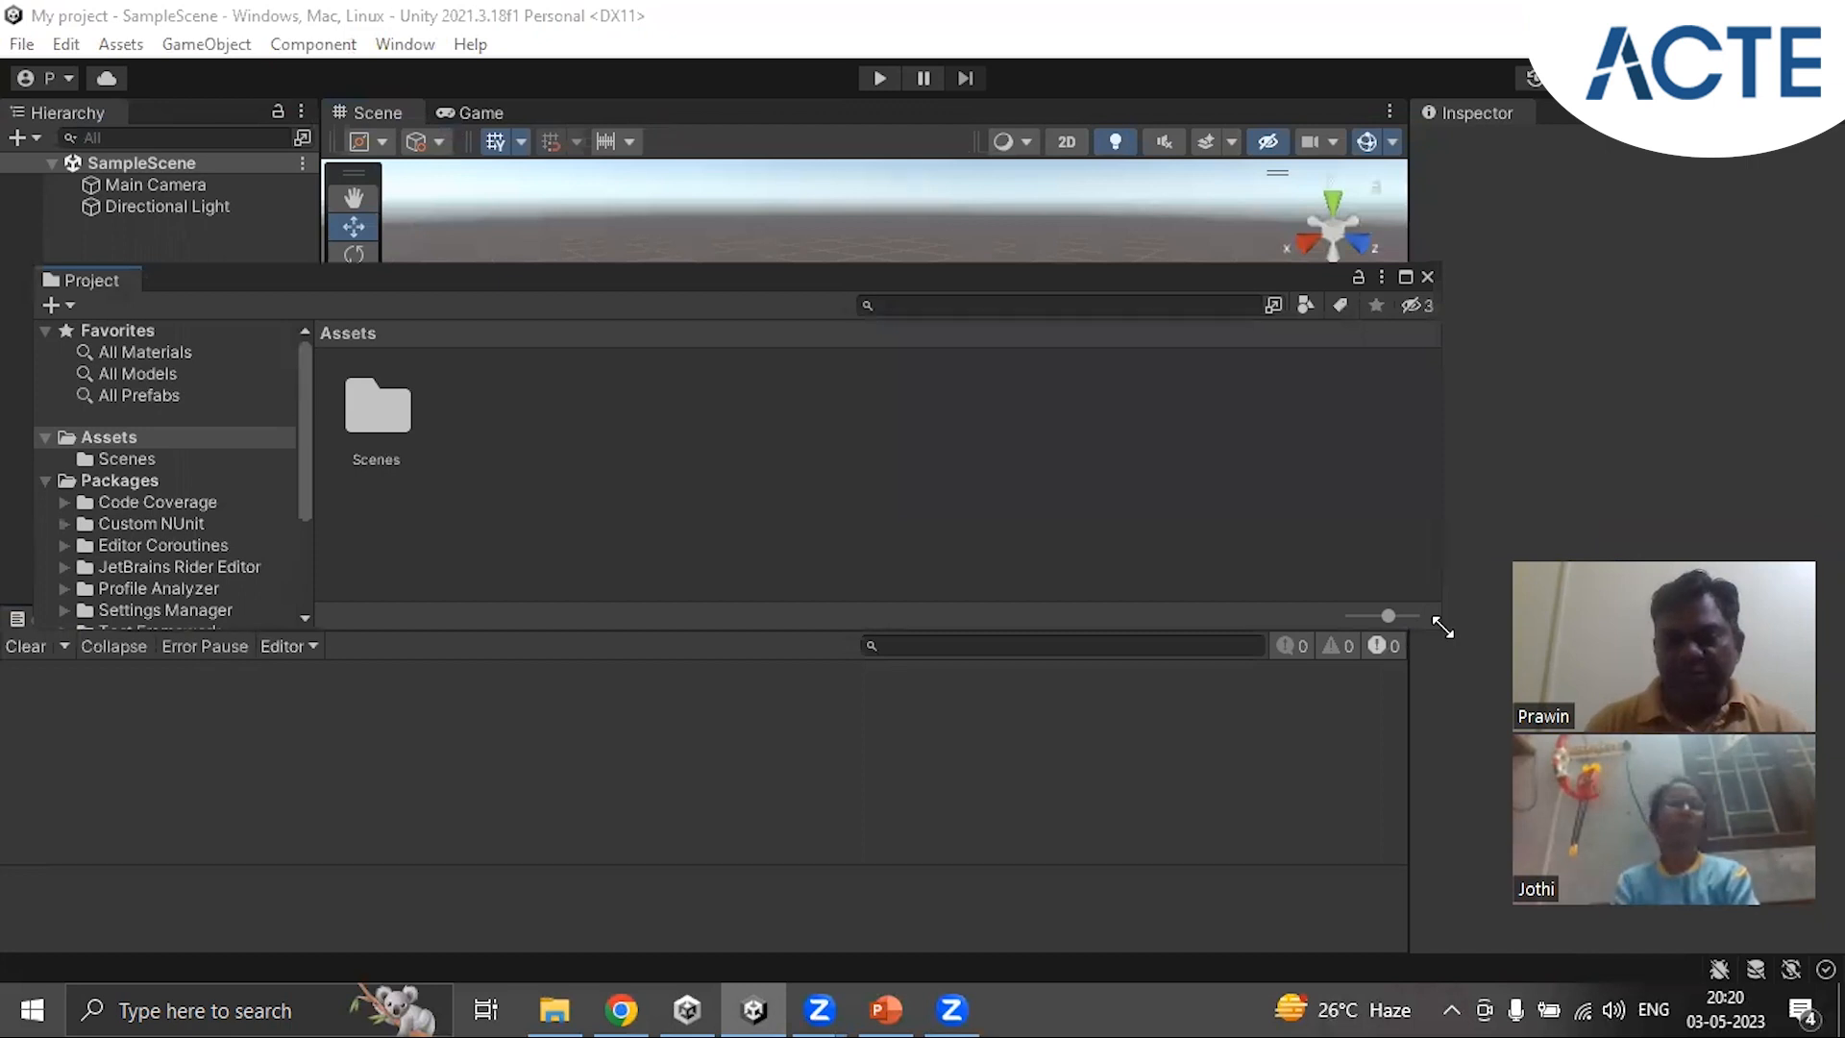
left_click_drag(1443, 627, 1437, 844)
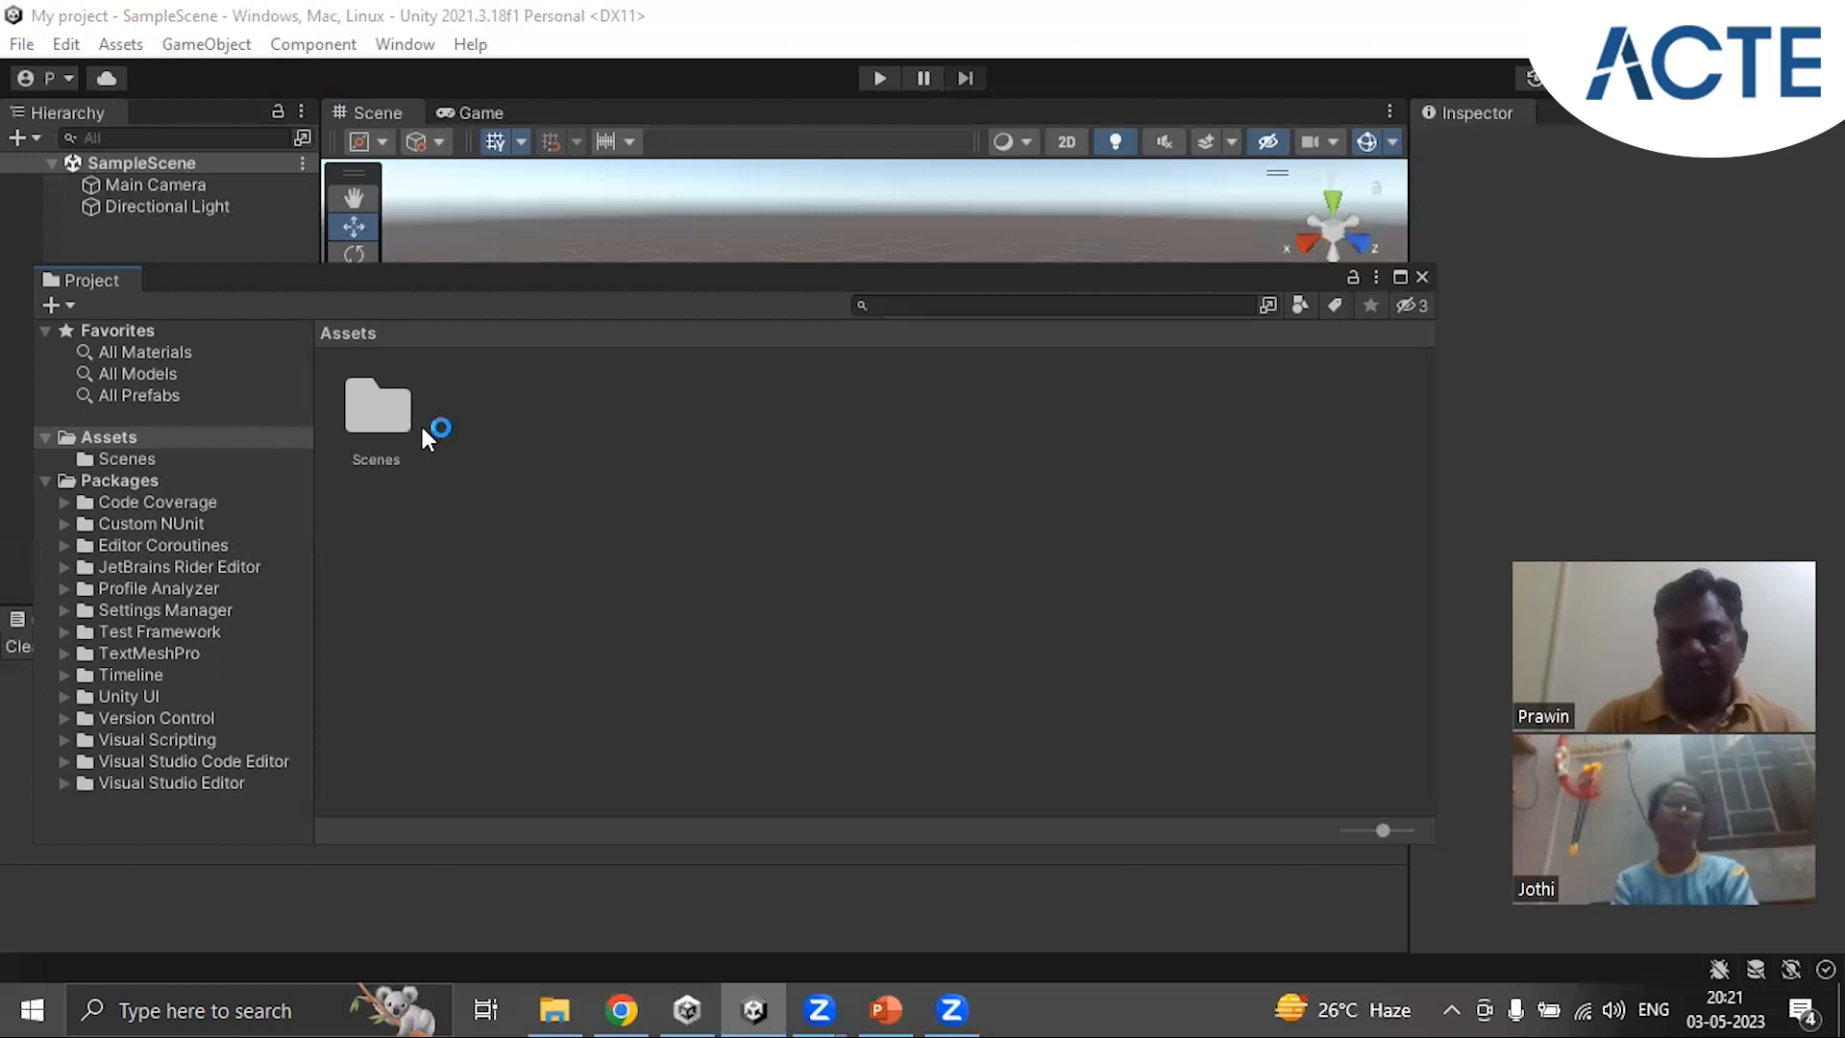
Step: Create a new folder named Scripts inside Assets
right_click(492, 673)
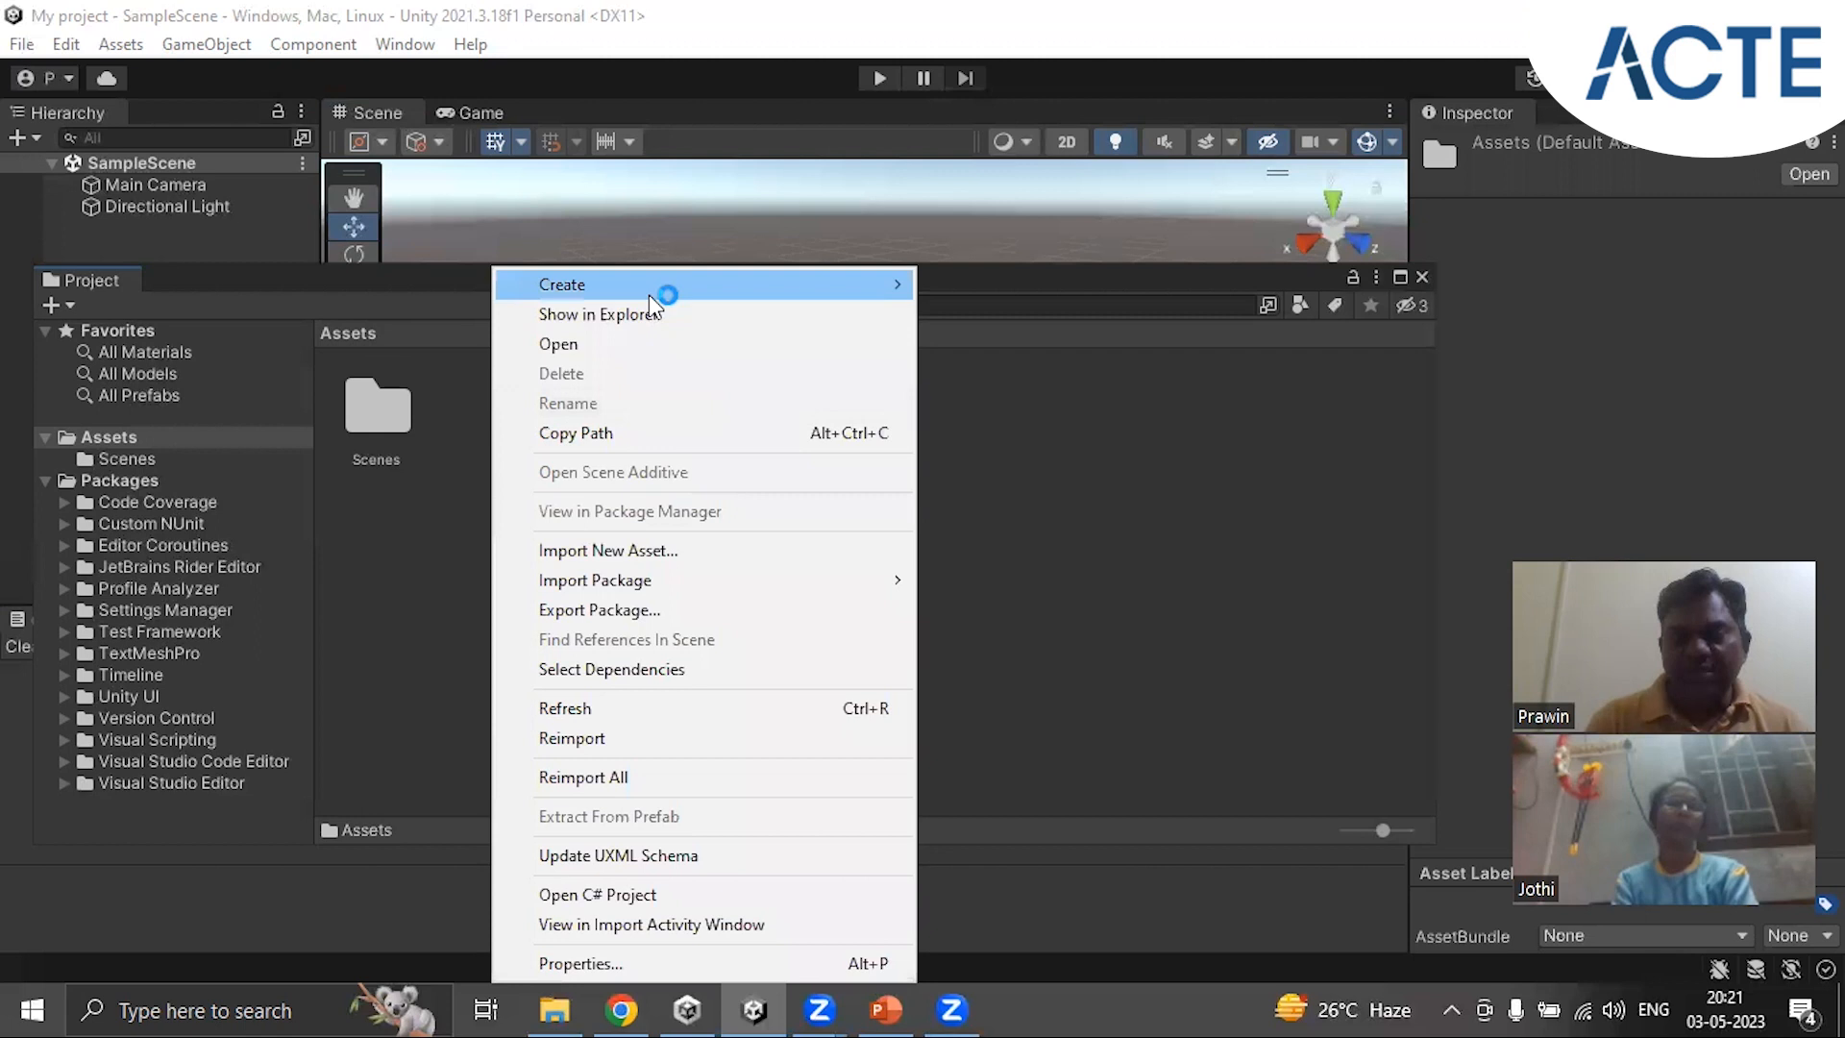
mouse_move(659, 291)
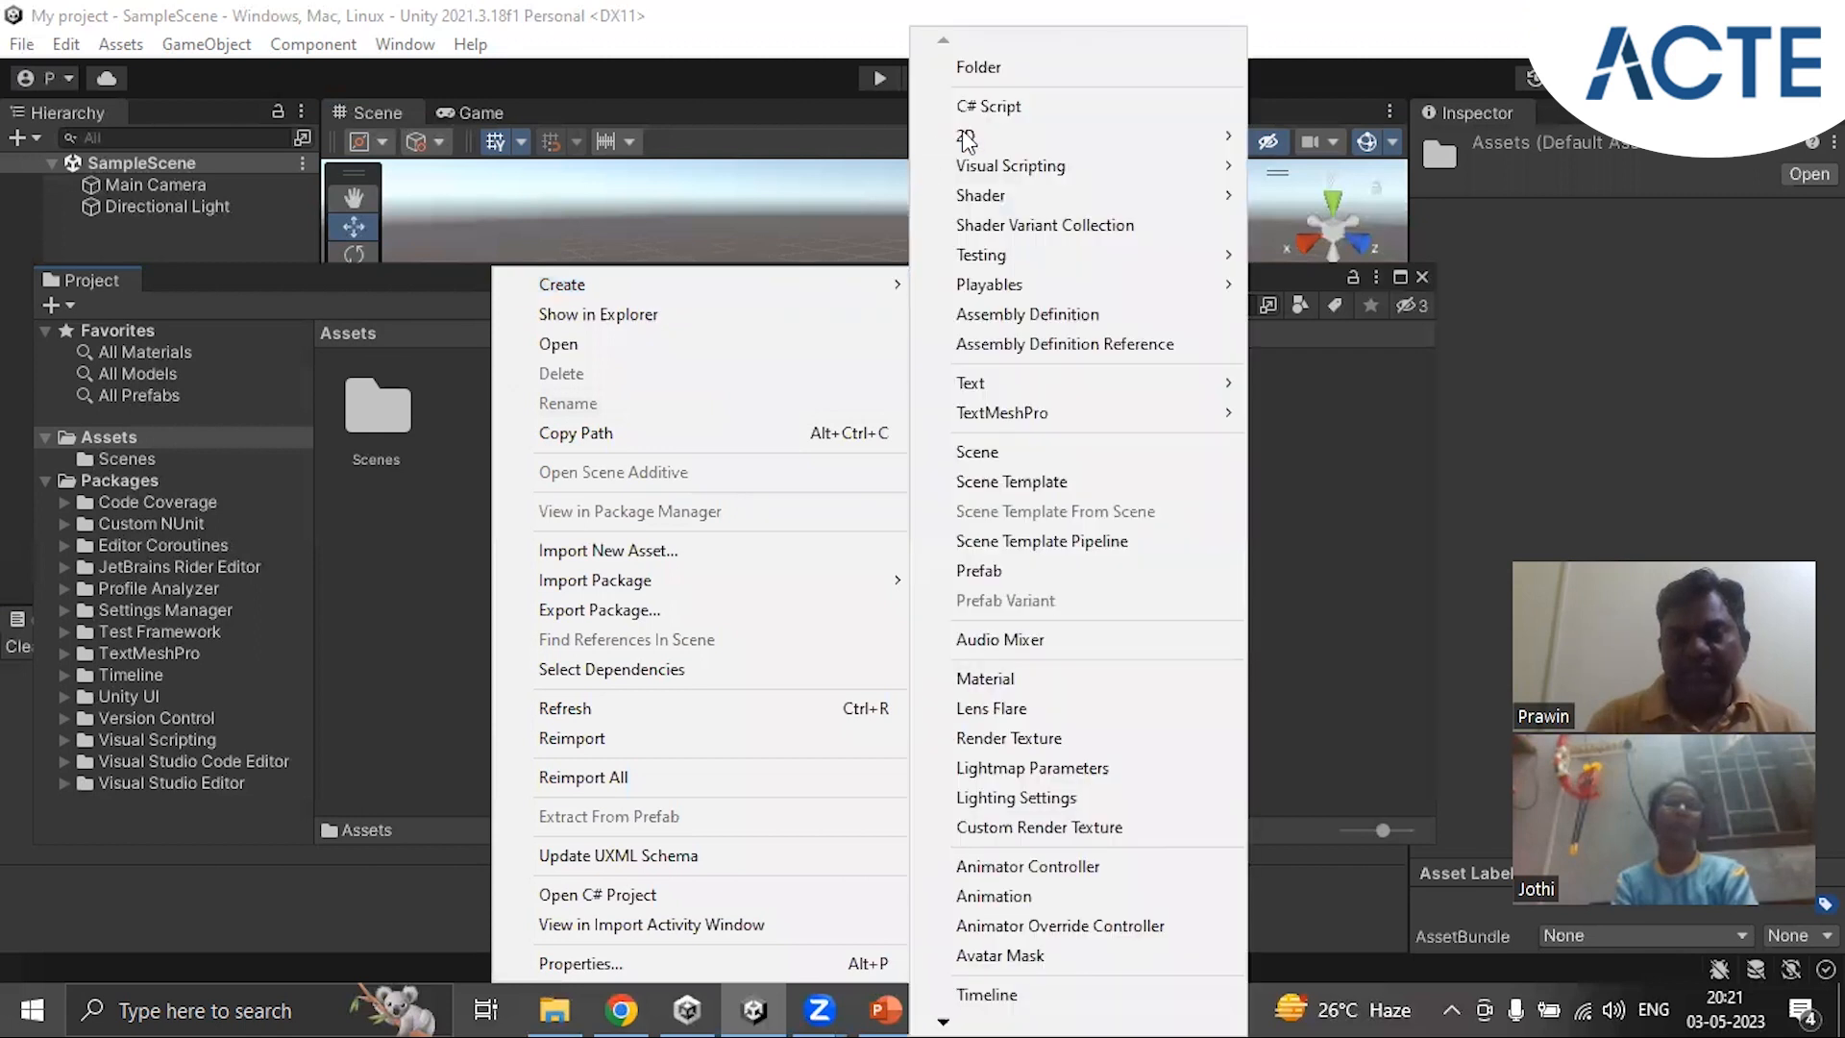
left_click(1001, 66)
type("Scripts")
key("BackSpace")
key("BackSpace")
key("BackSpace")
key("BackSpace")
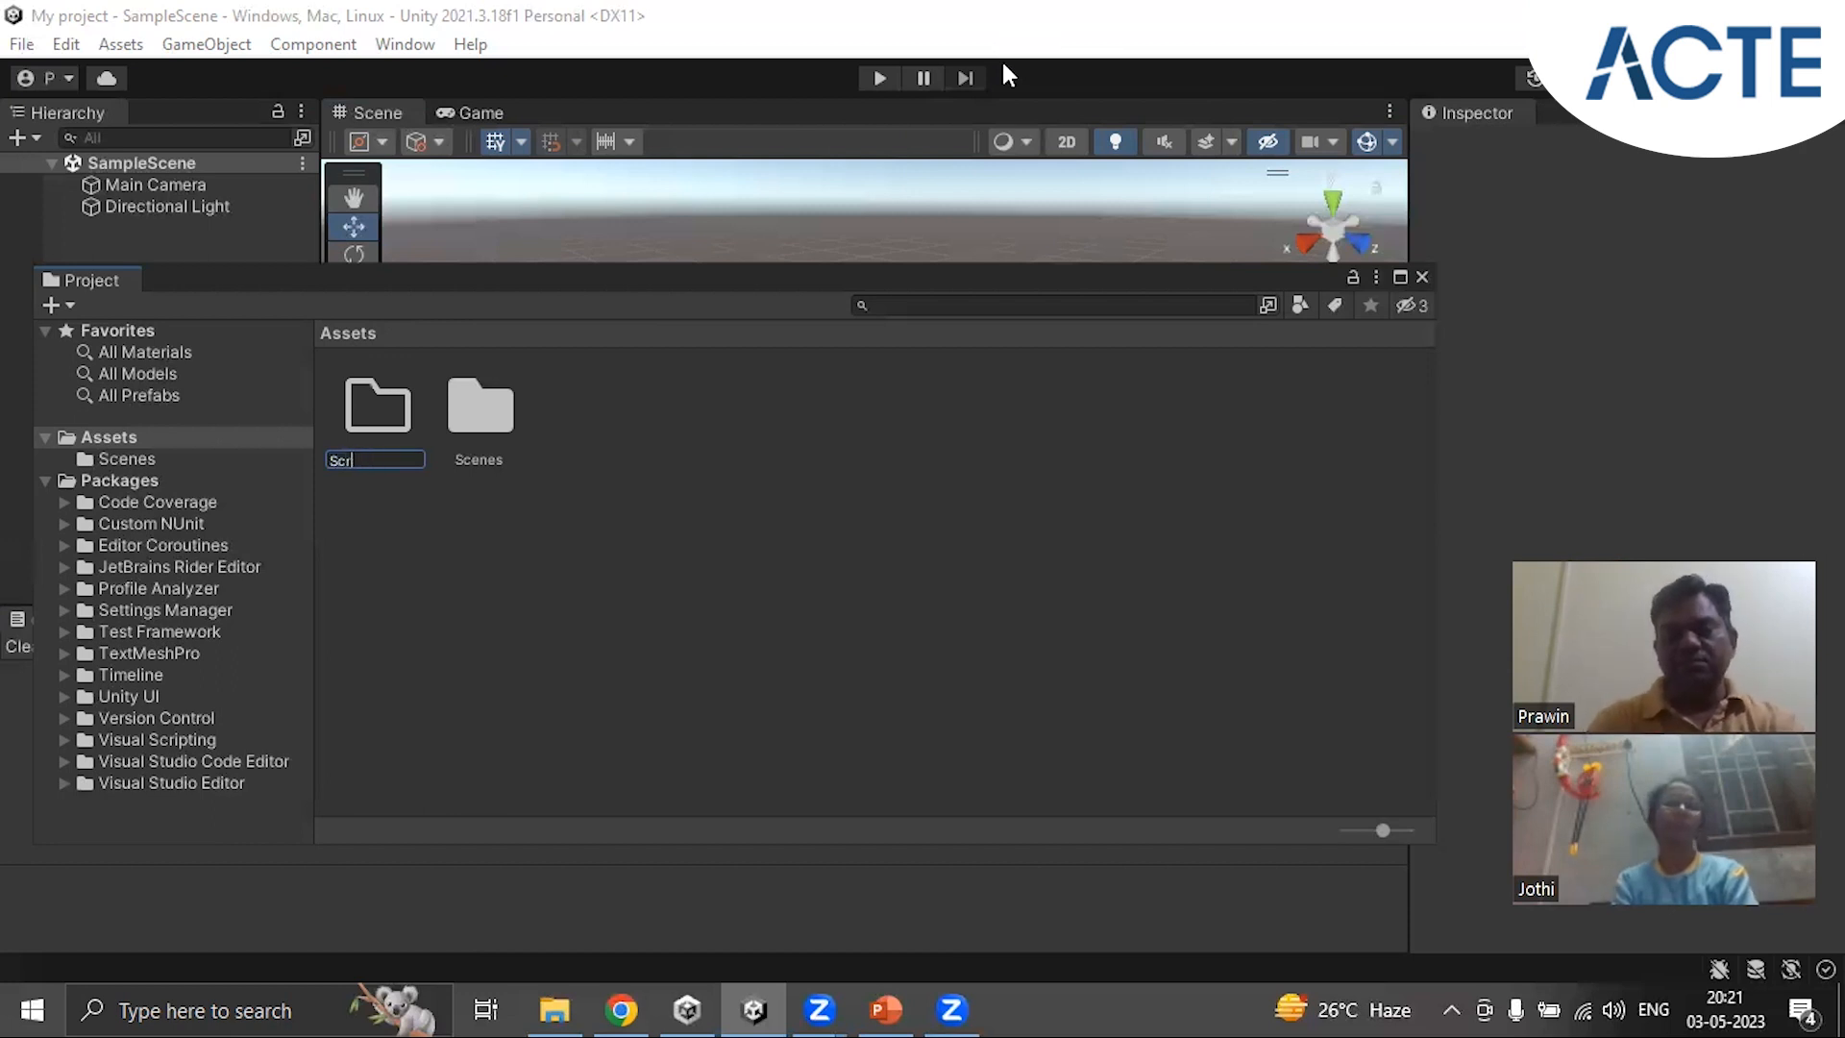
type("it")
key("BackSpace")
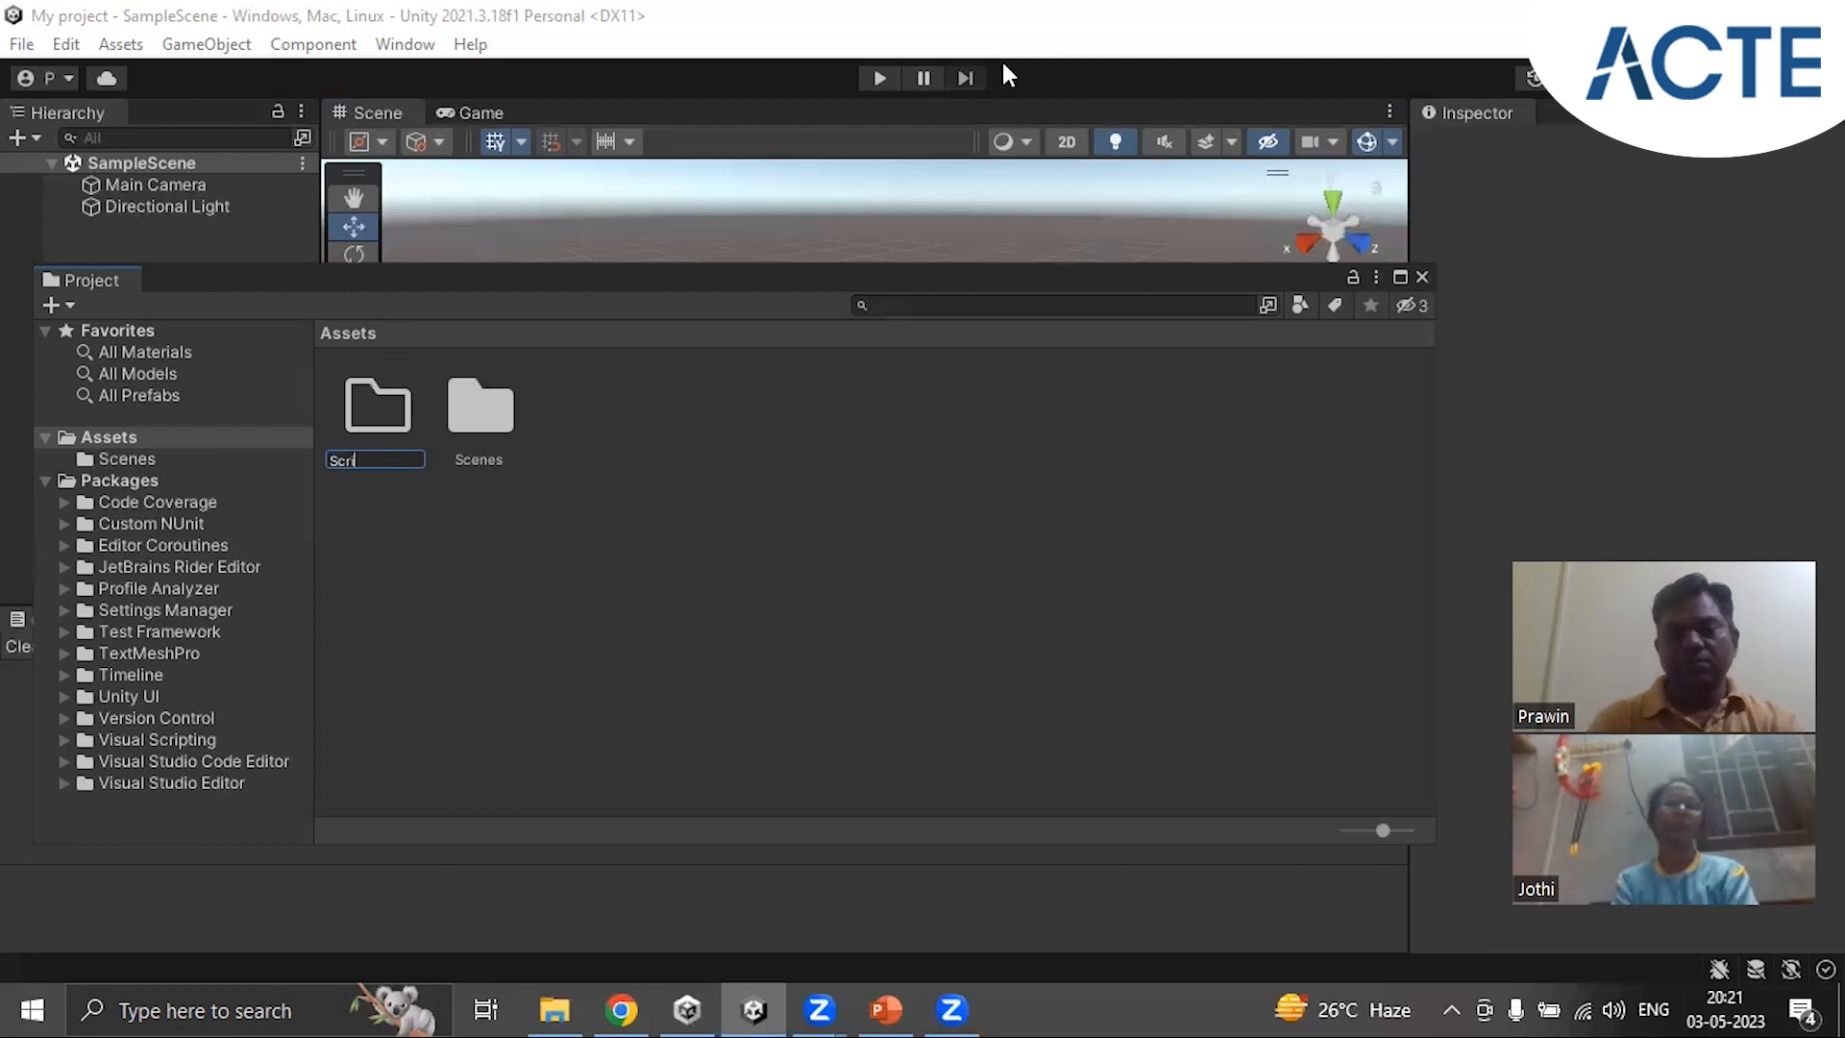
type("pts")
key("Return")
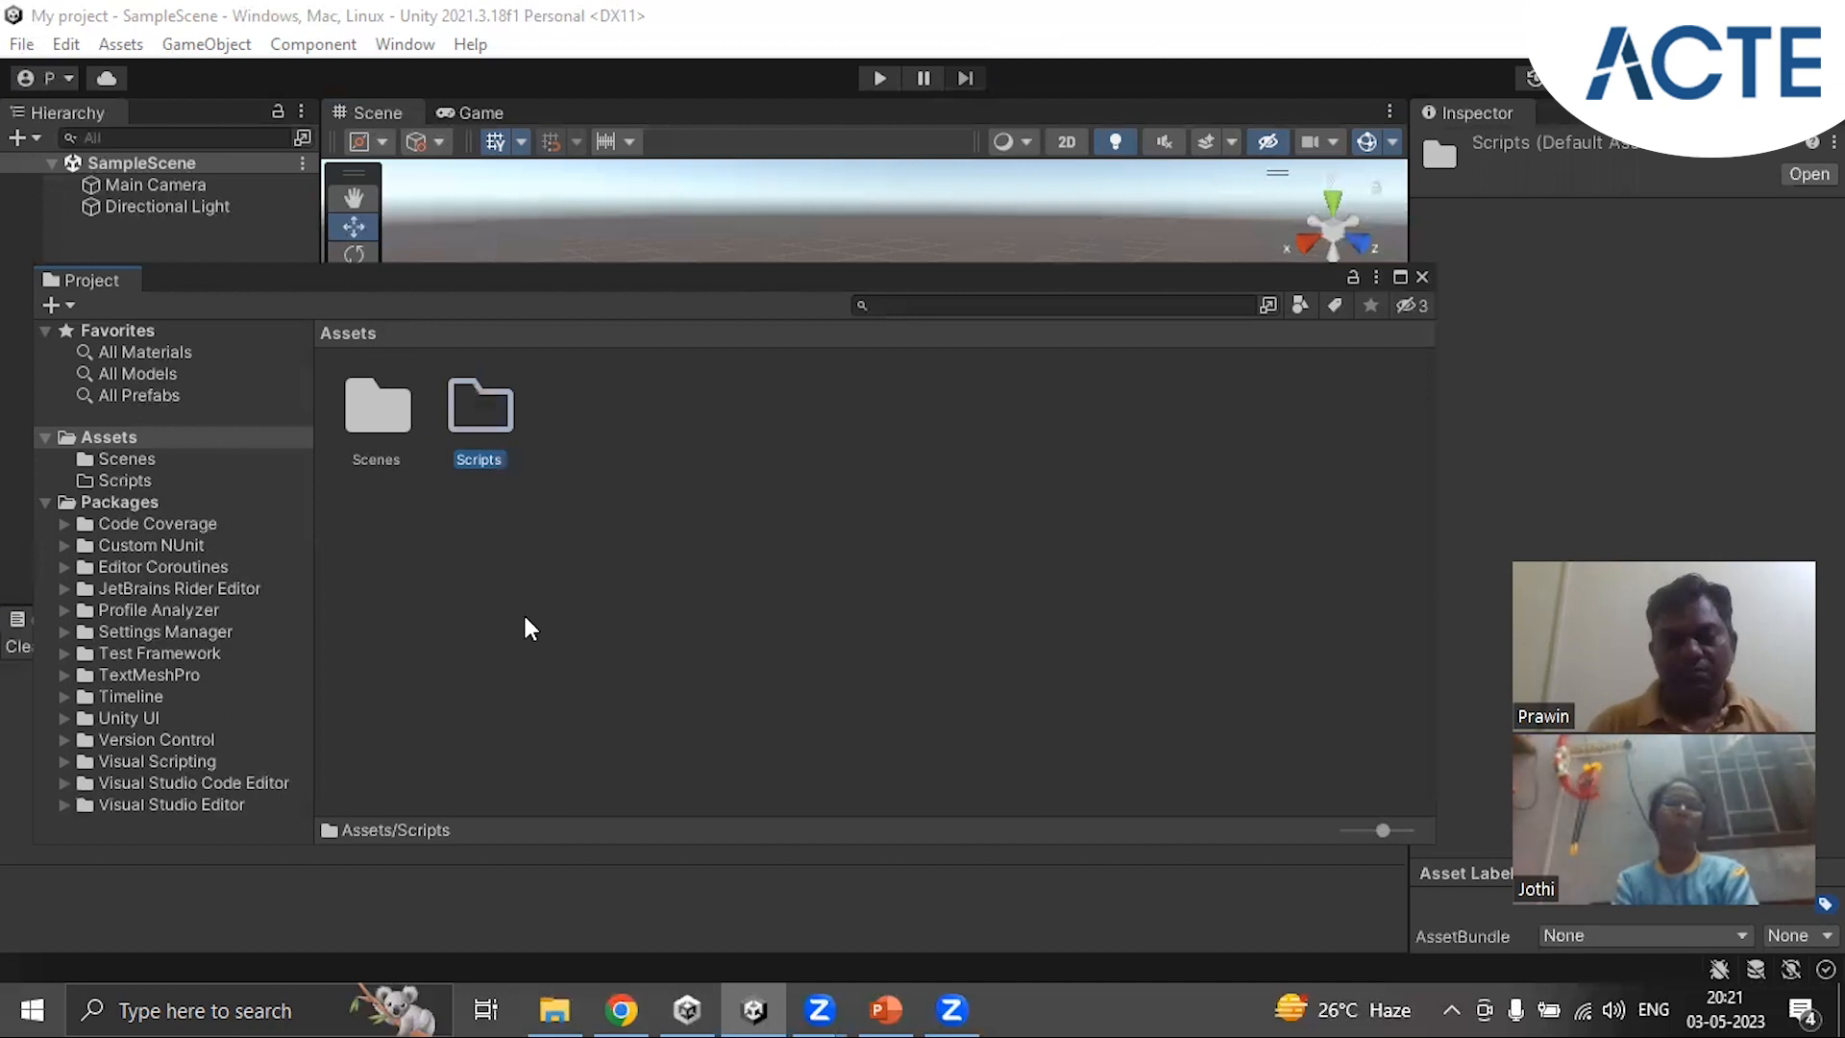
Step: Open the Scenes folder in Assets and select the SampleScene asset
left_click(515, 487)
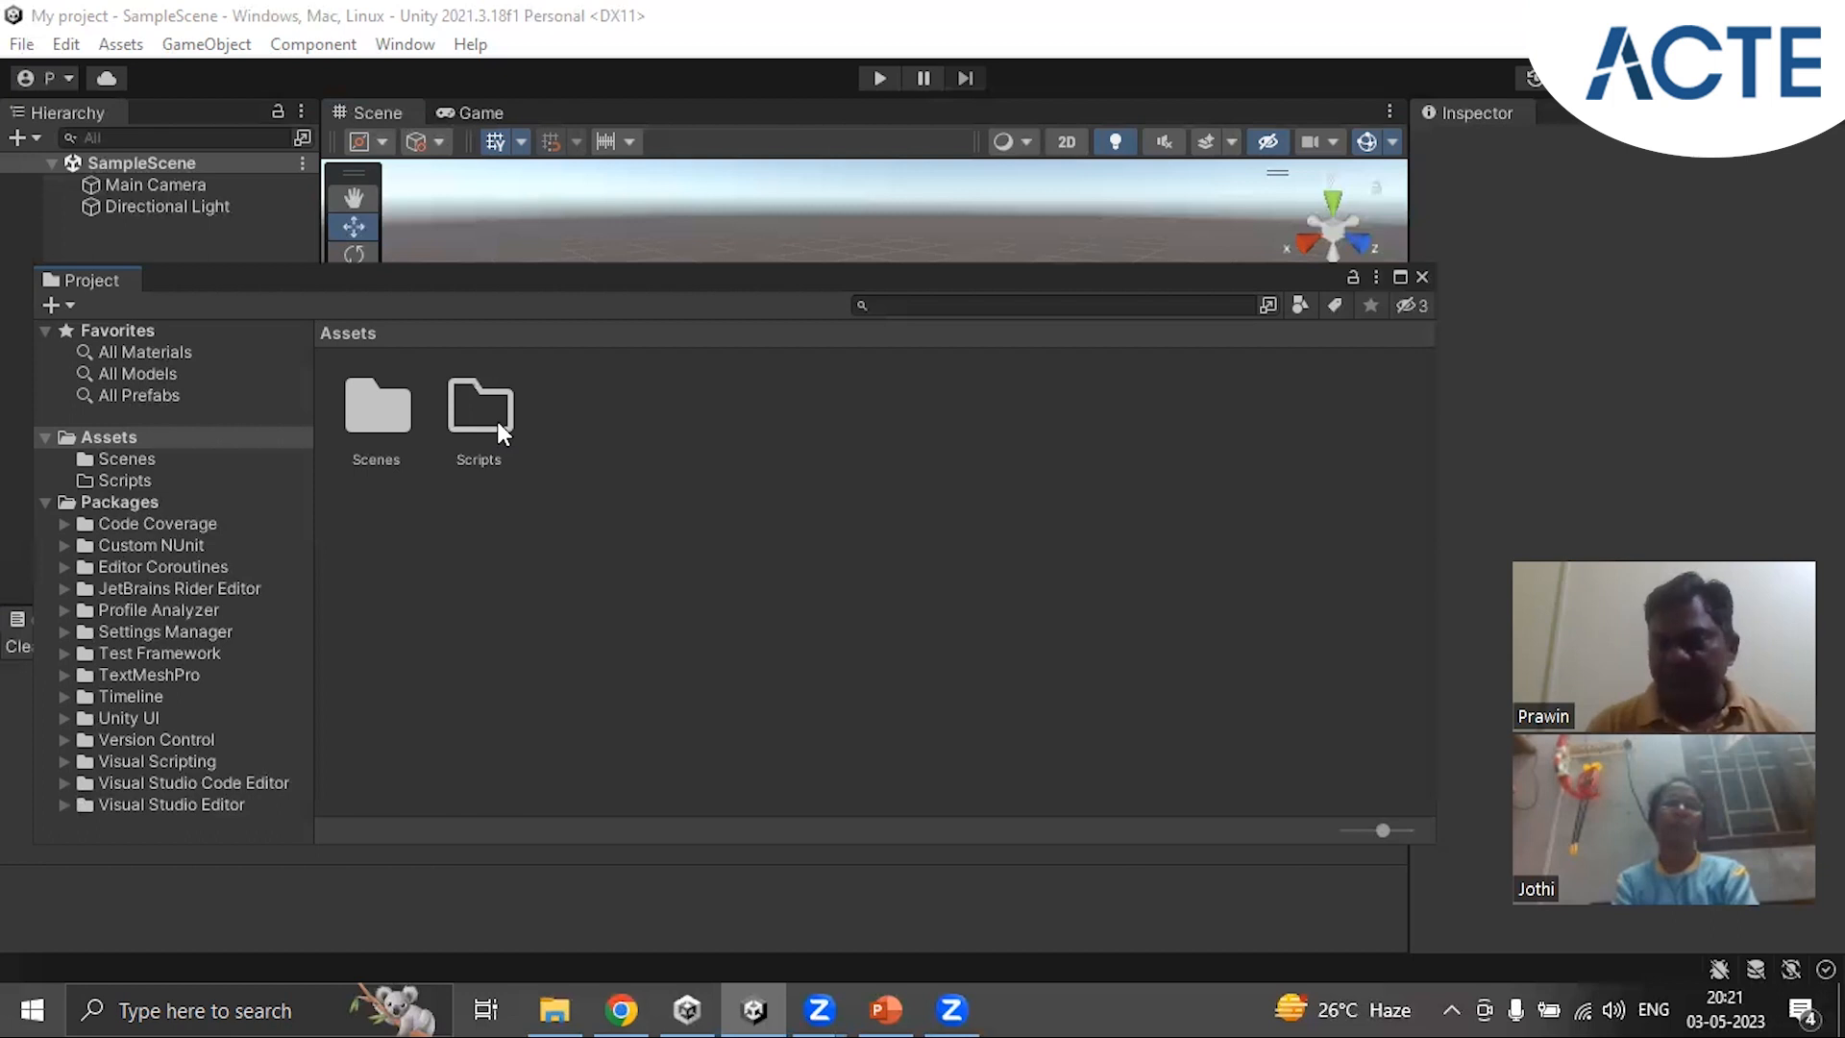
double_click(393, 417)
left_click(395, 411)
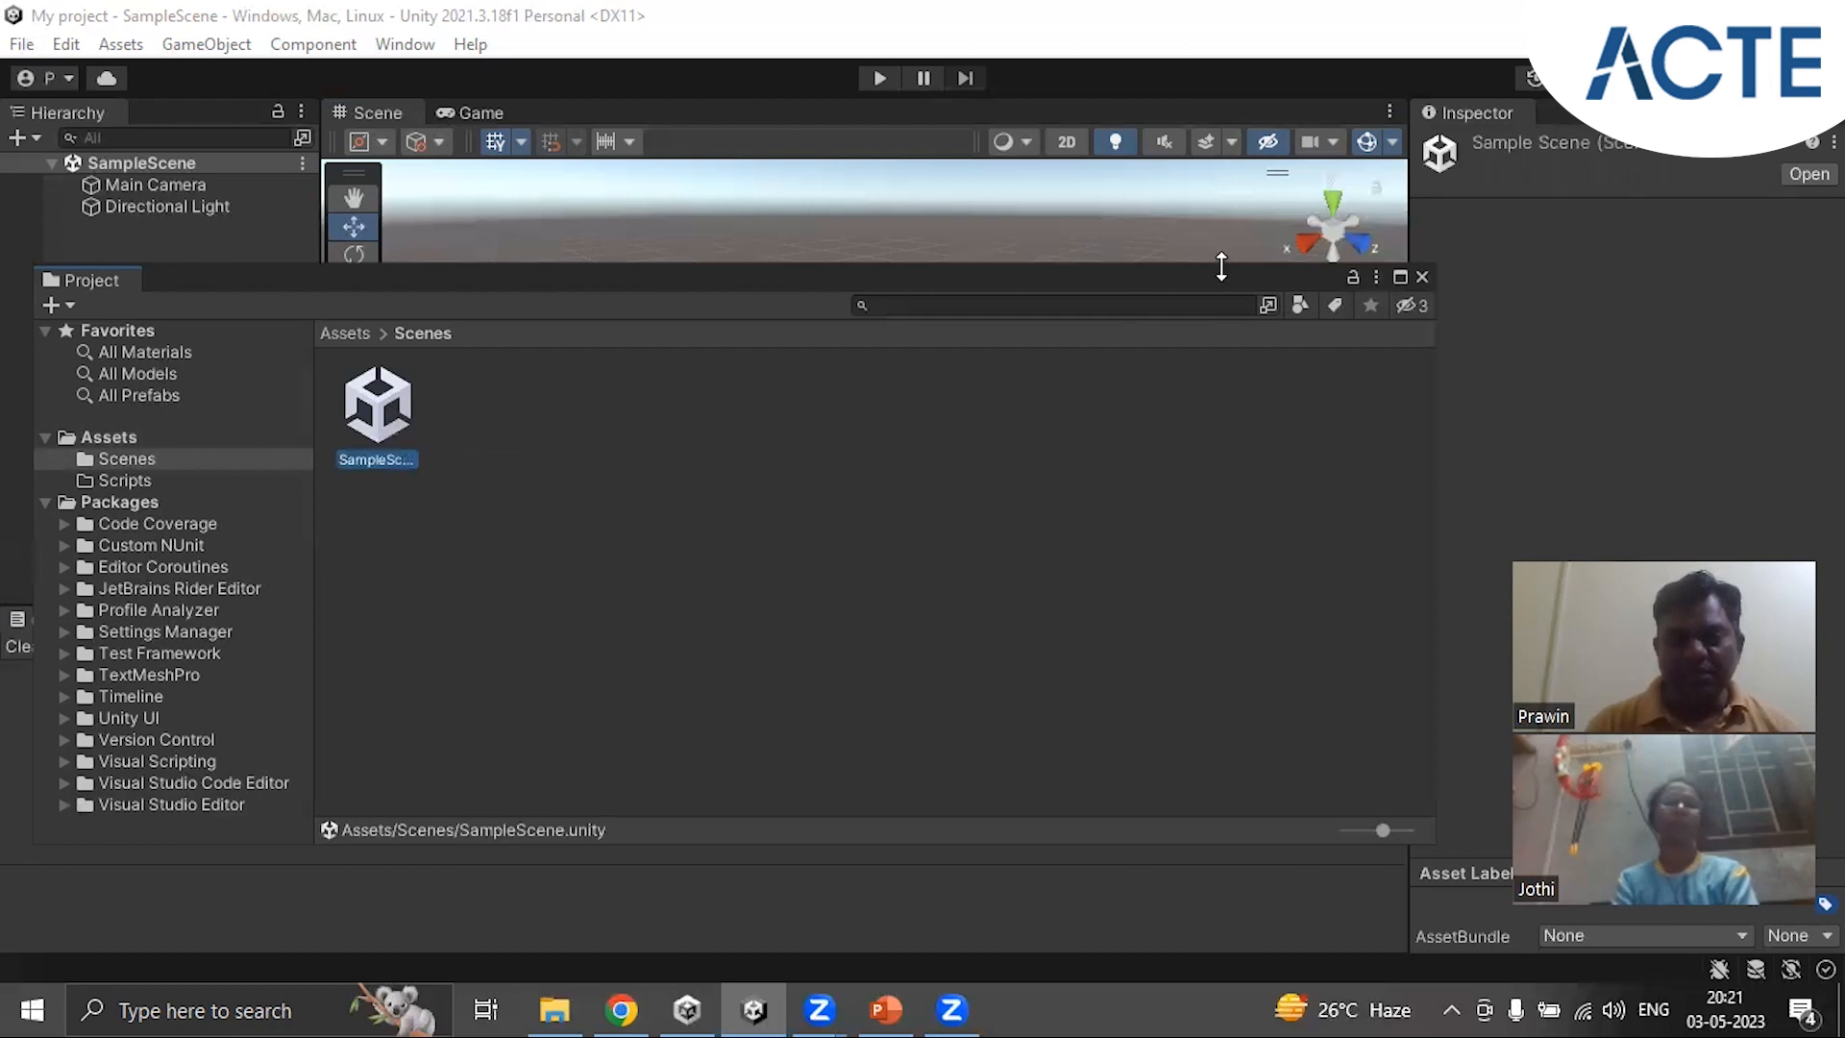
Step: Shorten the floating Project window and dock it back below the Scene view, after the Console
left_click_drag(1222, 267, 961, 480)
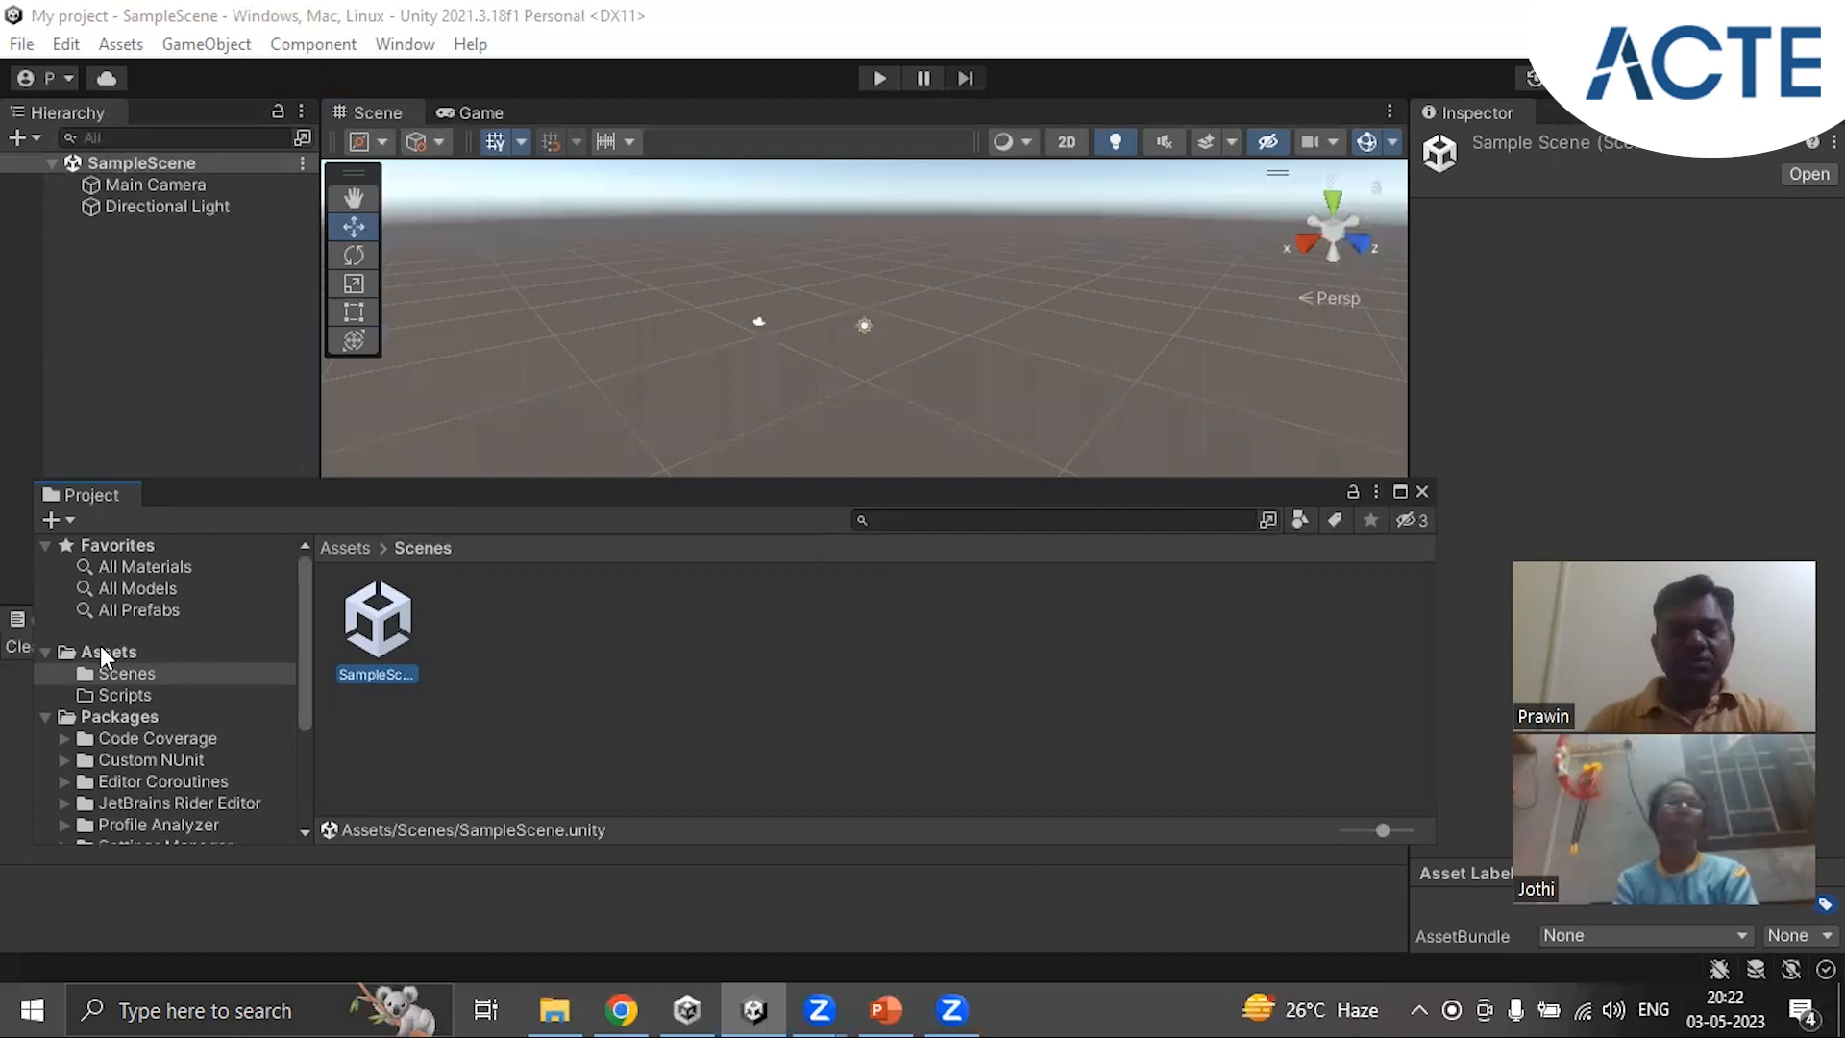
left_click_drag(91, 495, 257, 684)
left_click_drag(406, 704, 803, 848)
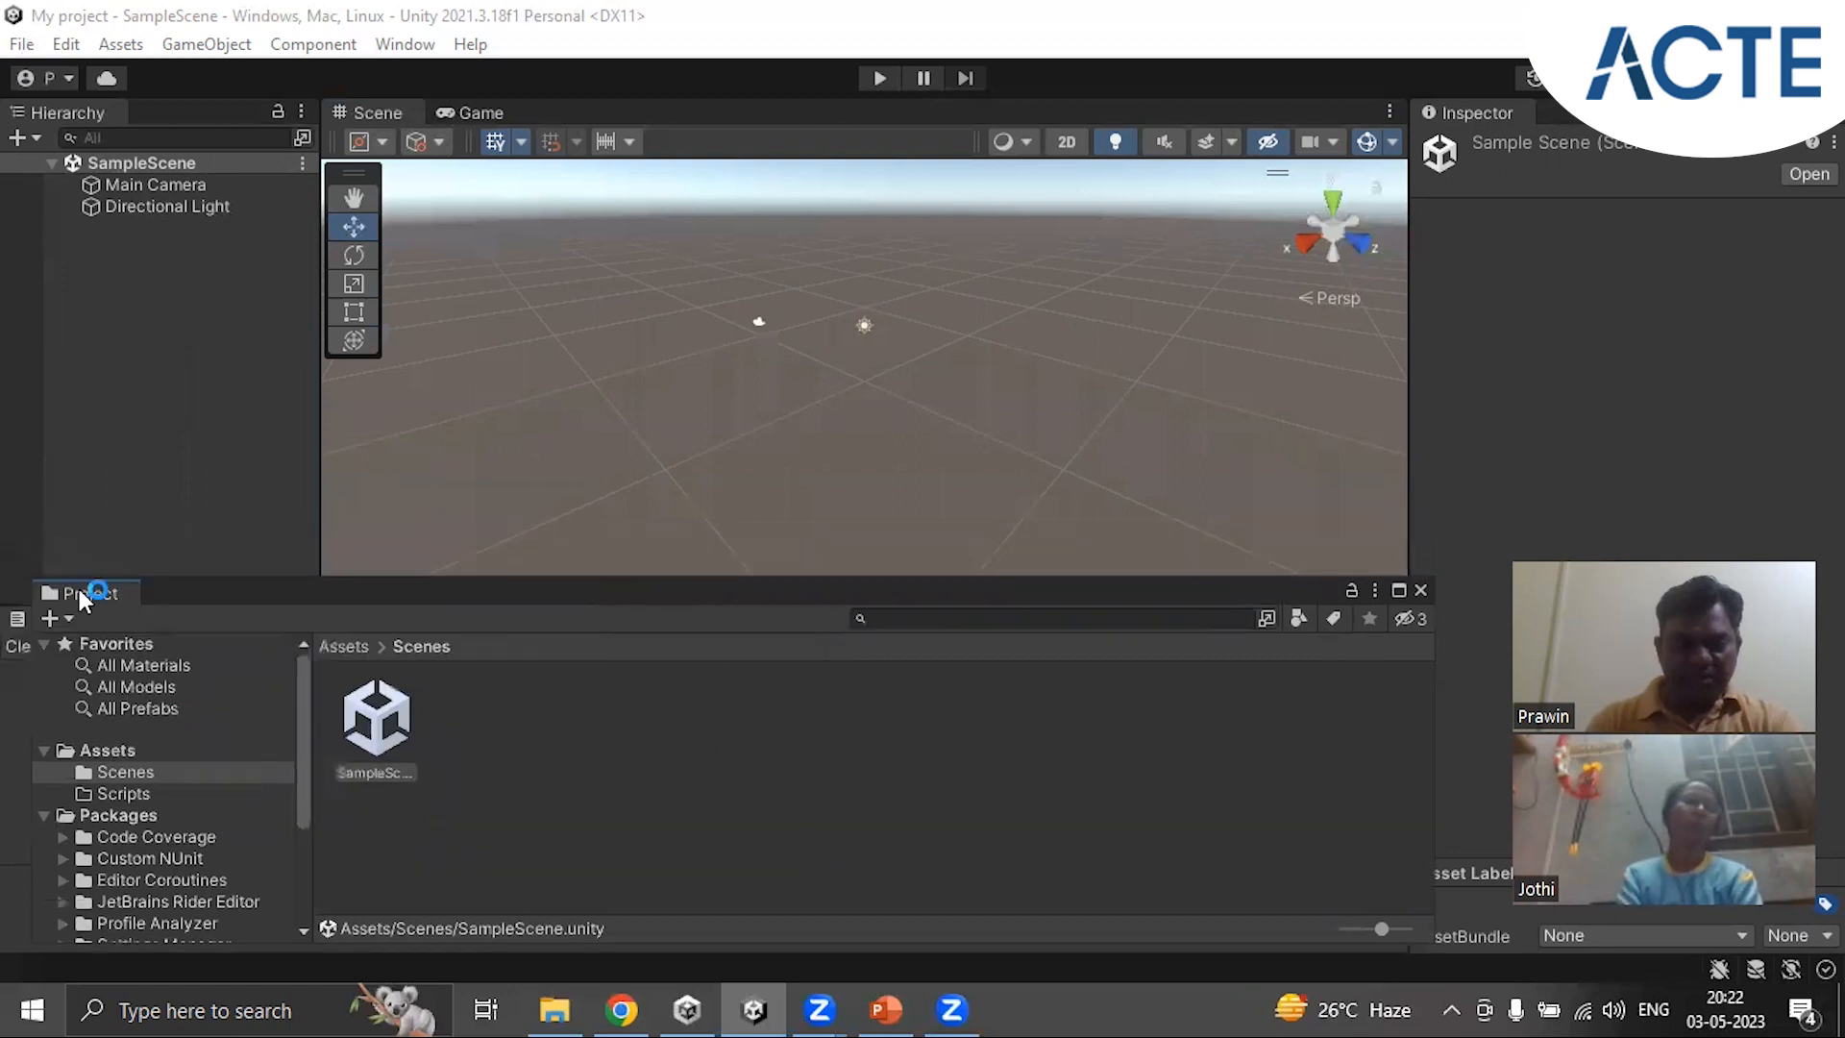
left_click_drag(77, 631, 158, 667)
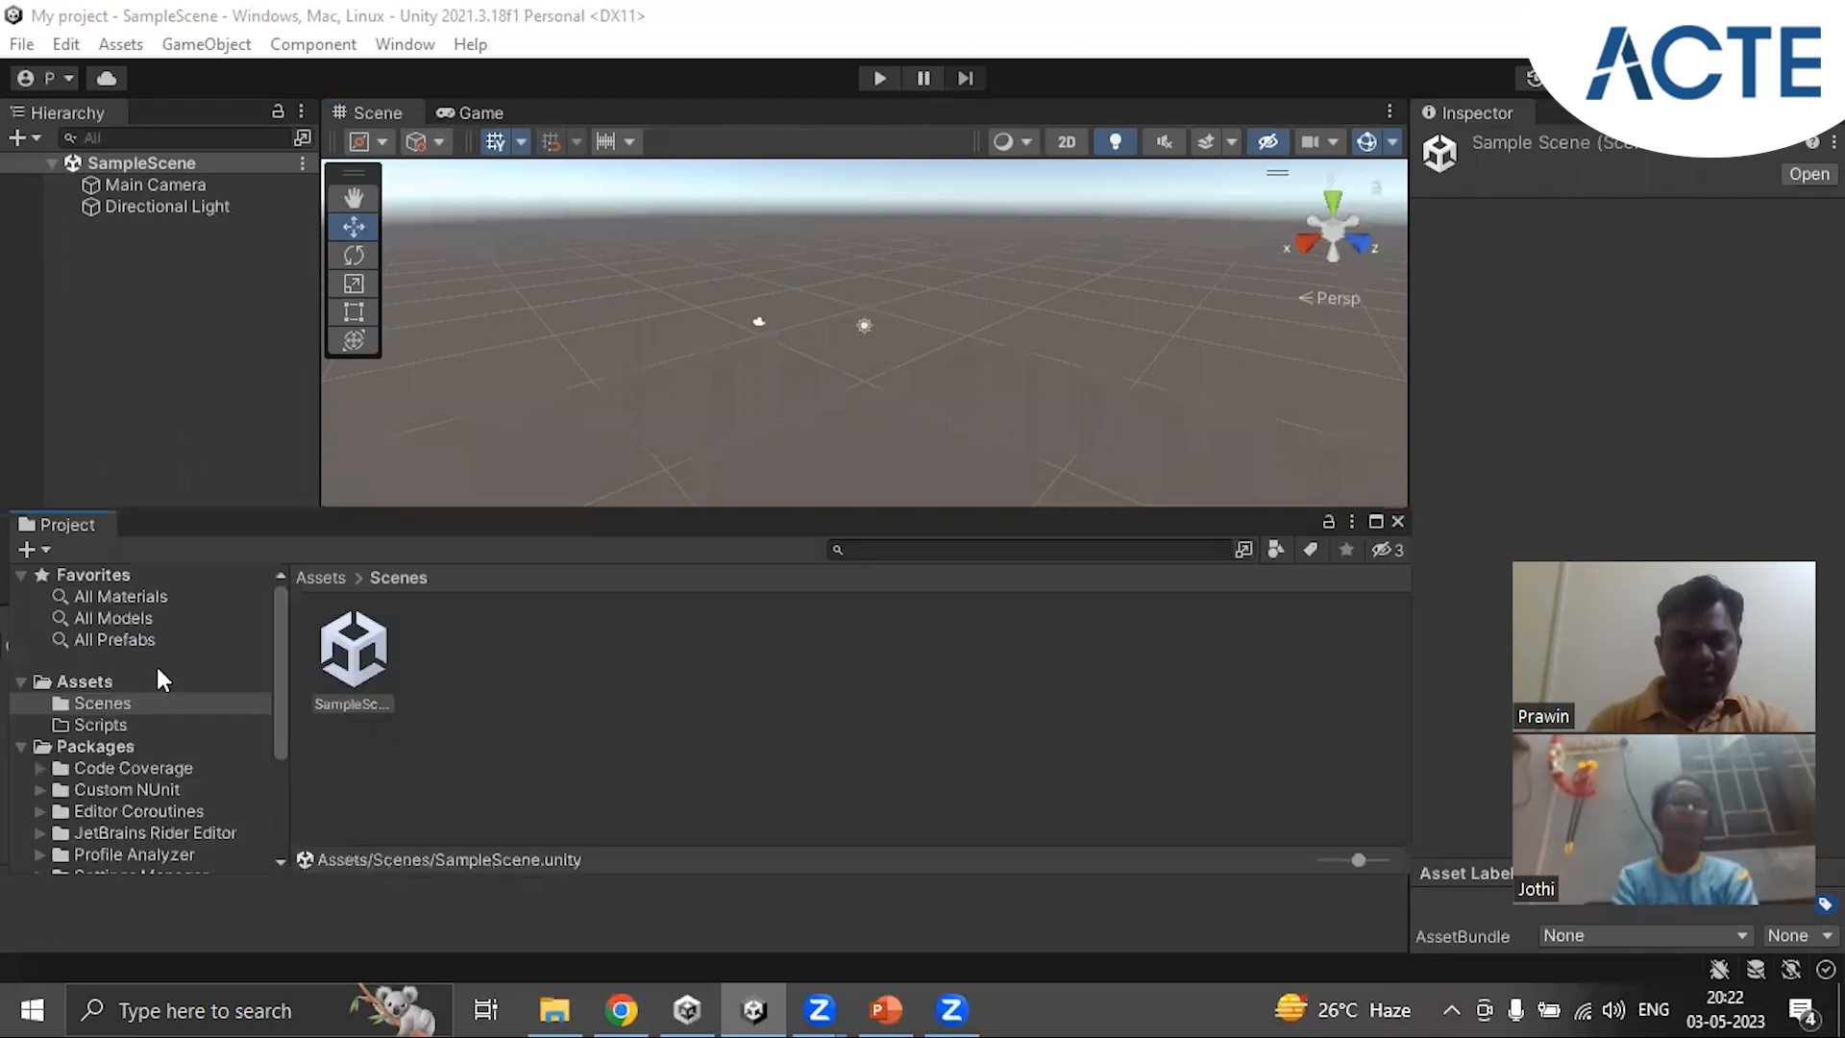
left_click_drag(824, 751, 1215, 882)
left_click_drag(811, 635, 303, 637)
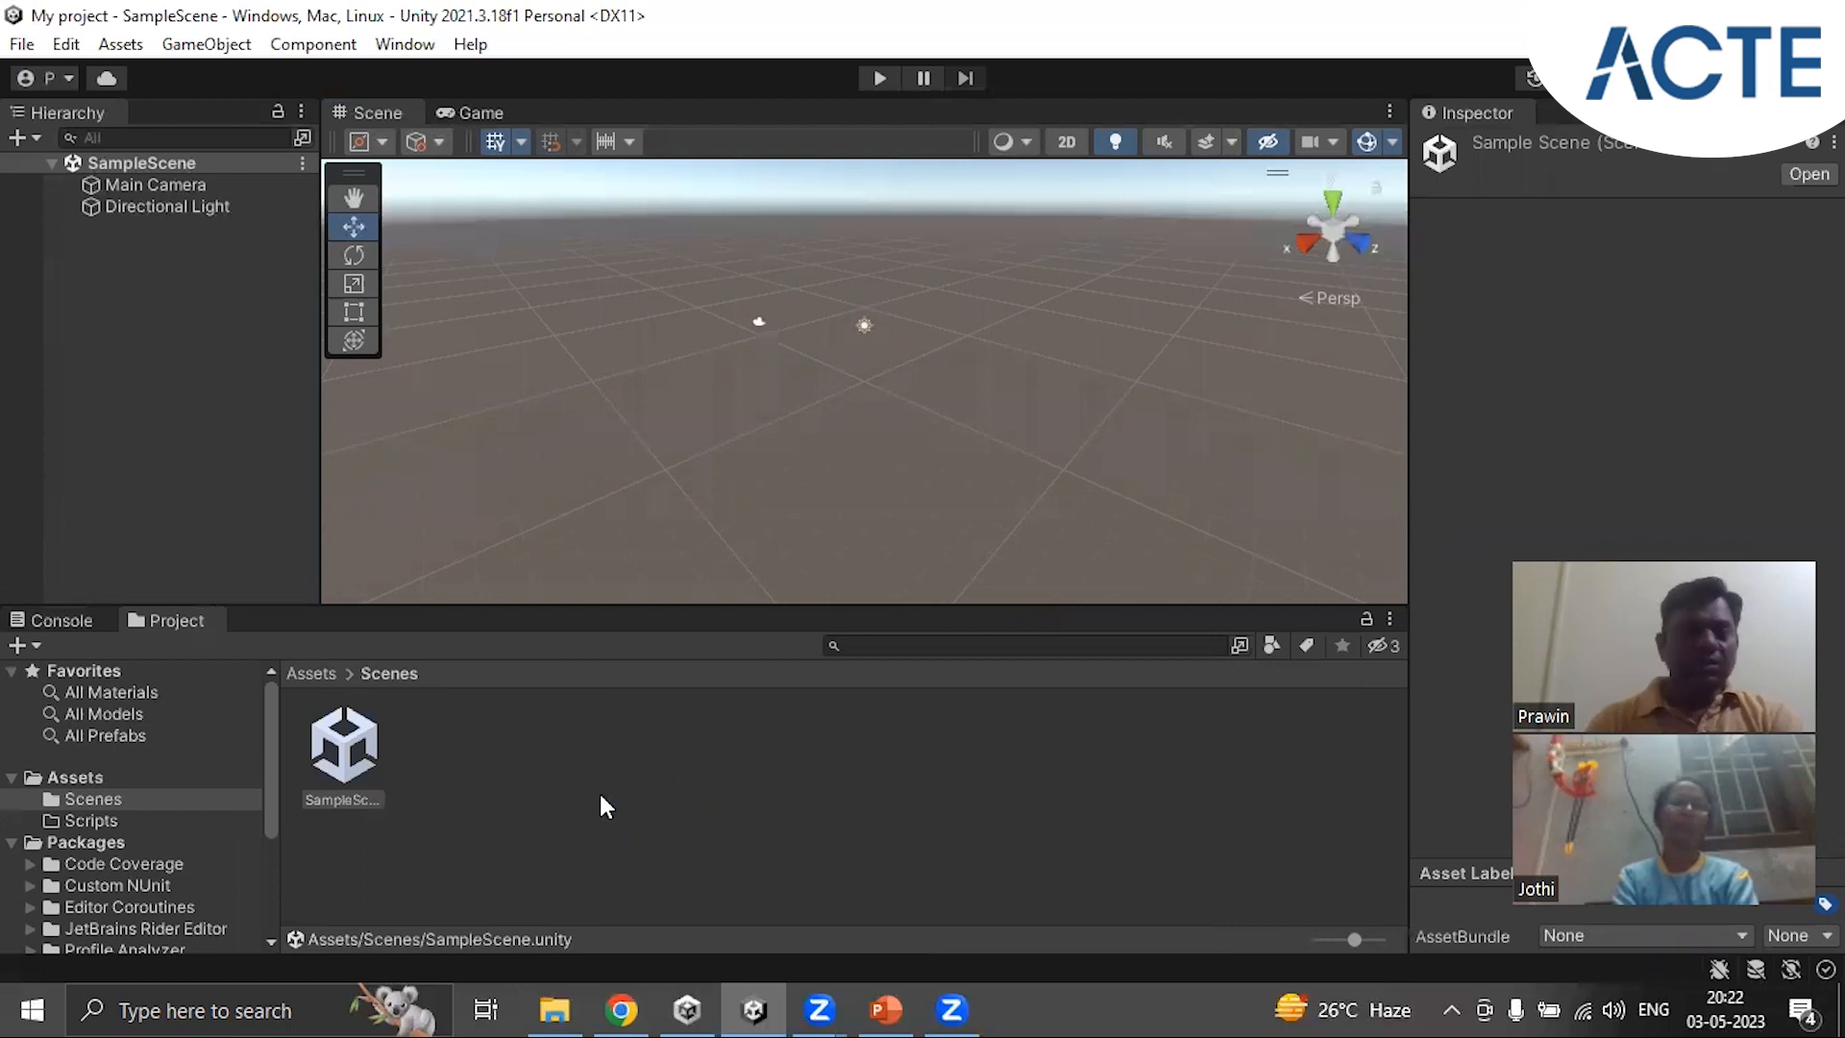
Step: Deselect the scene asset and point out SampleScene in the Hierarchy
left_click(468, 754)
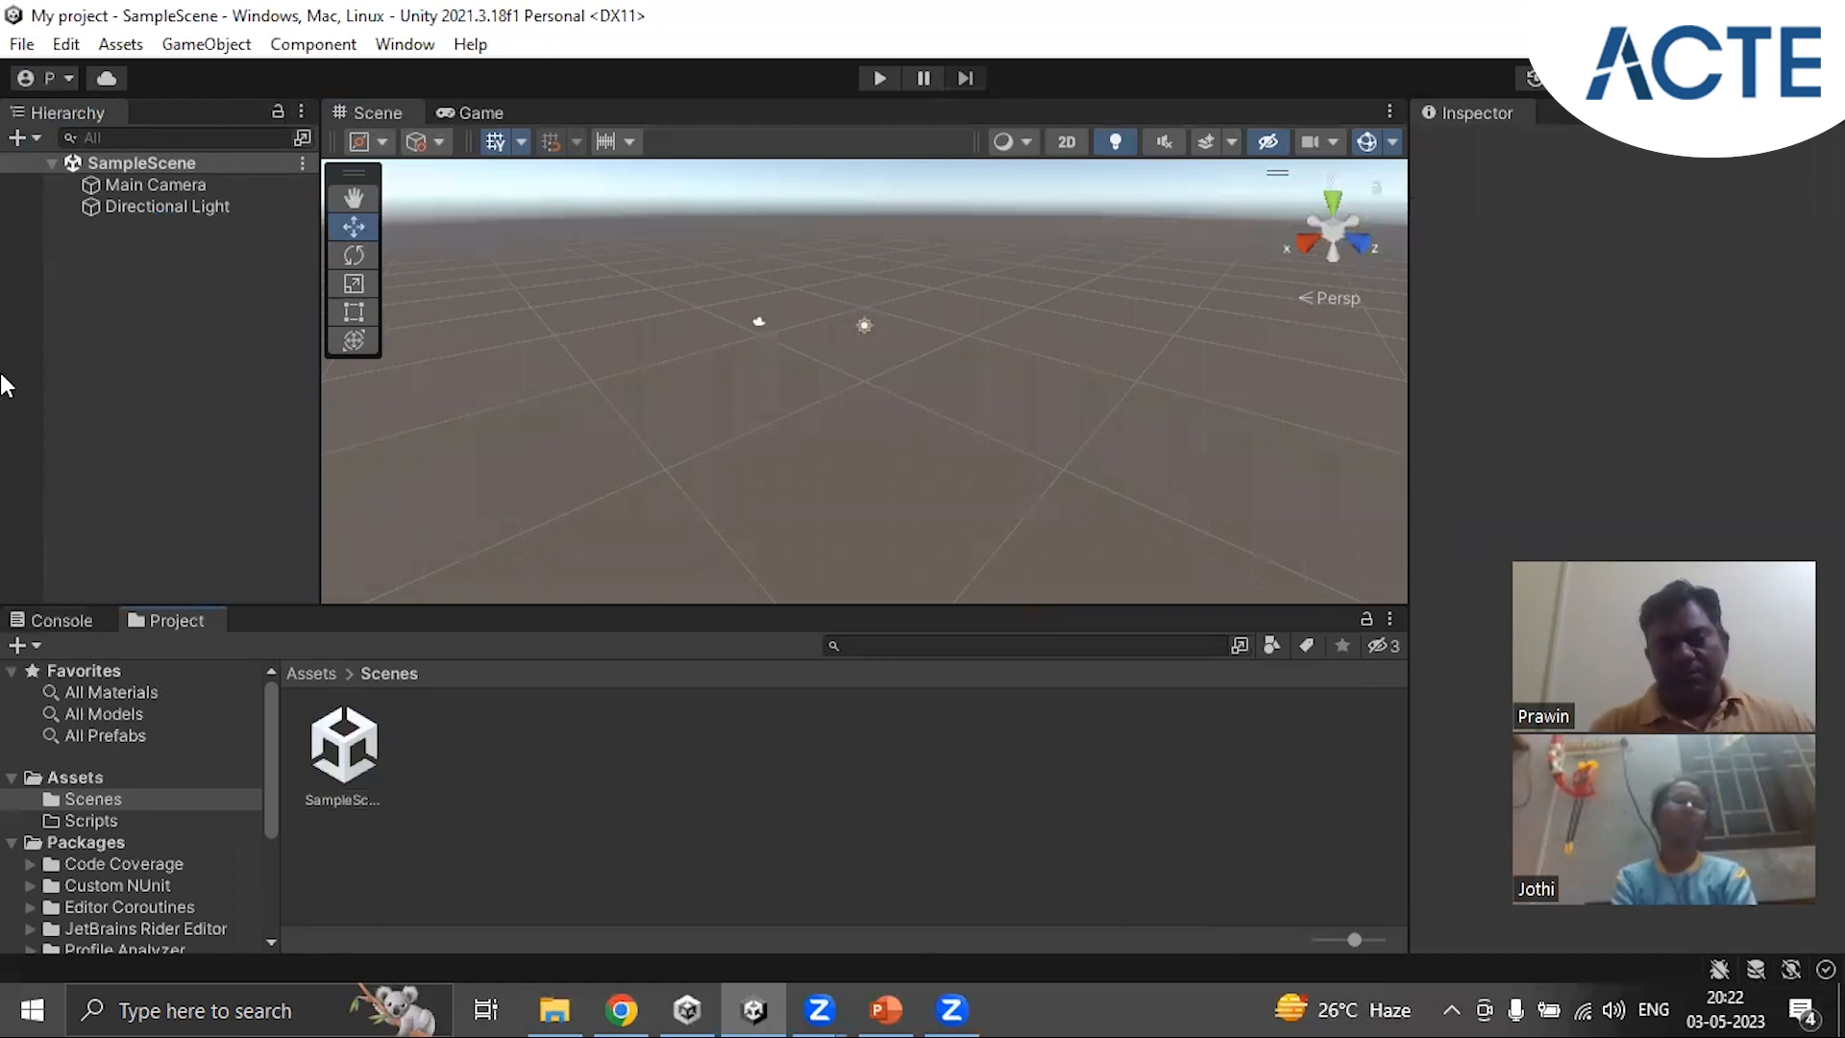
left_click(149, 286)
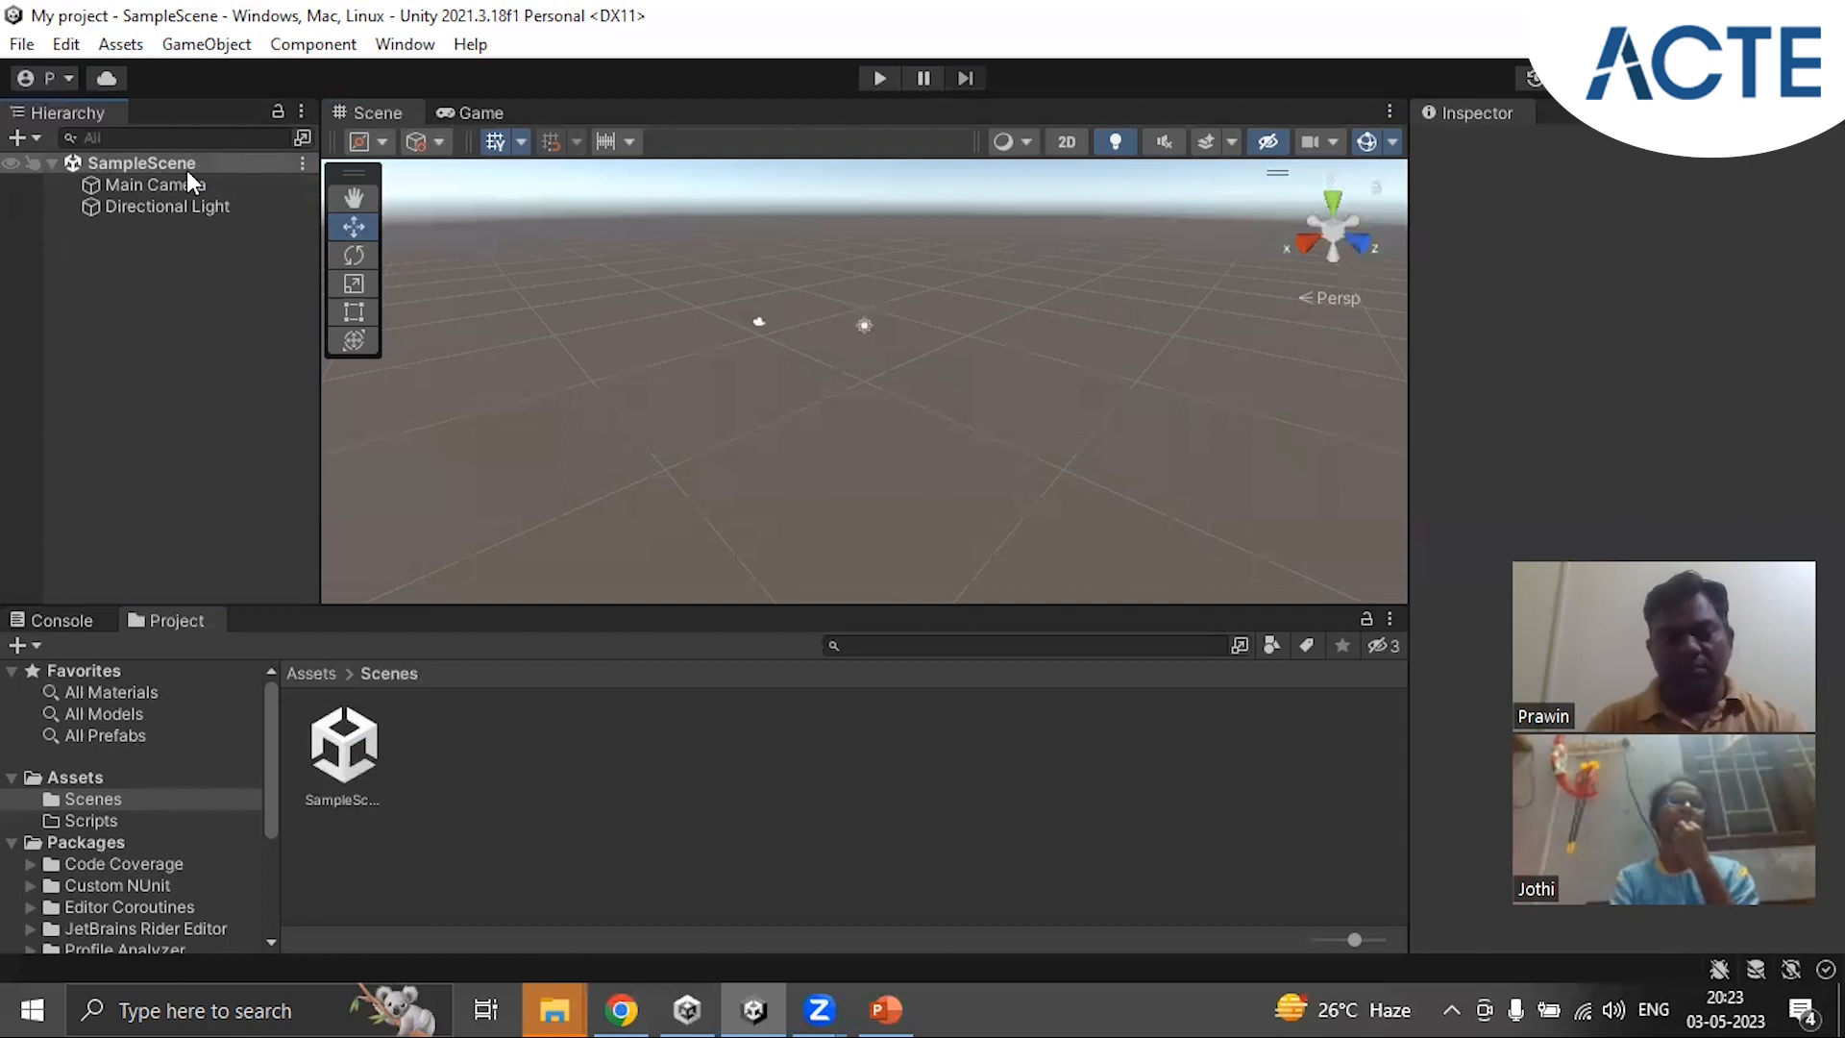
left_click(144, 164)
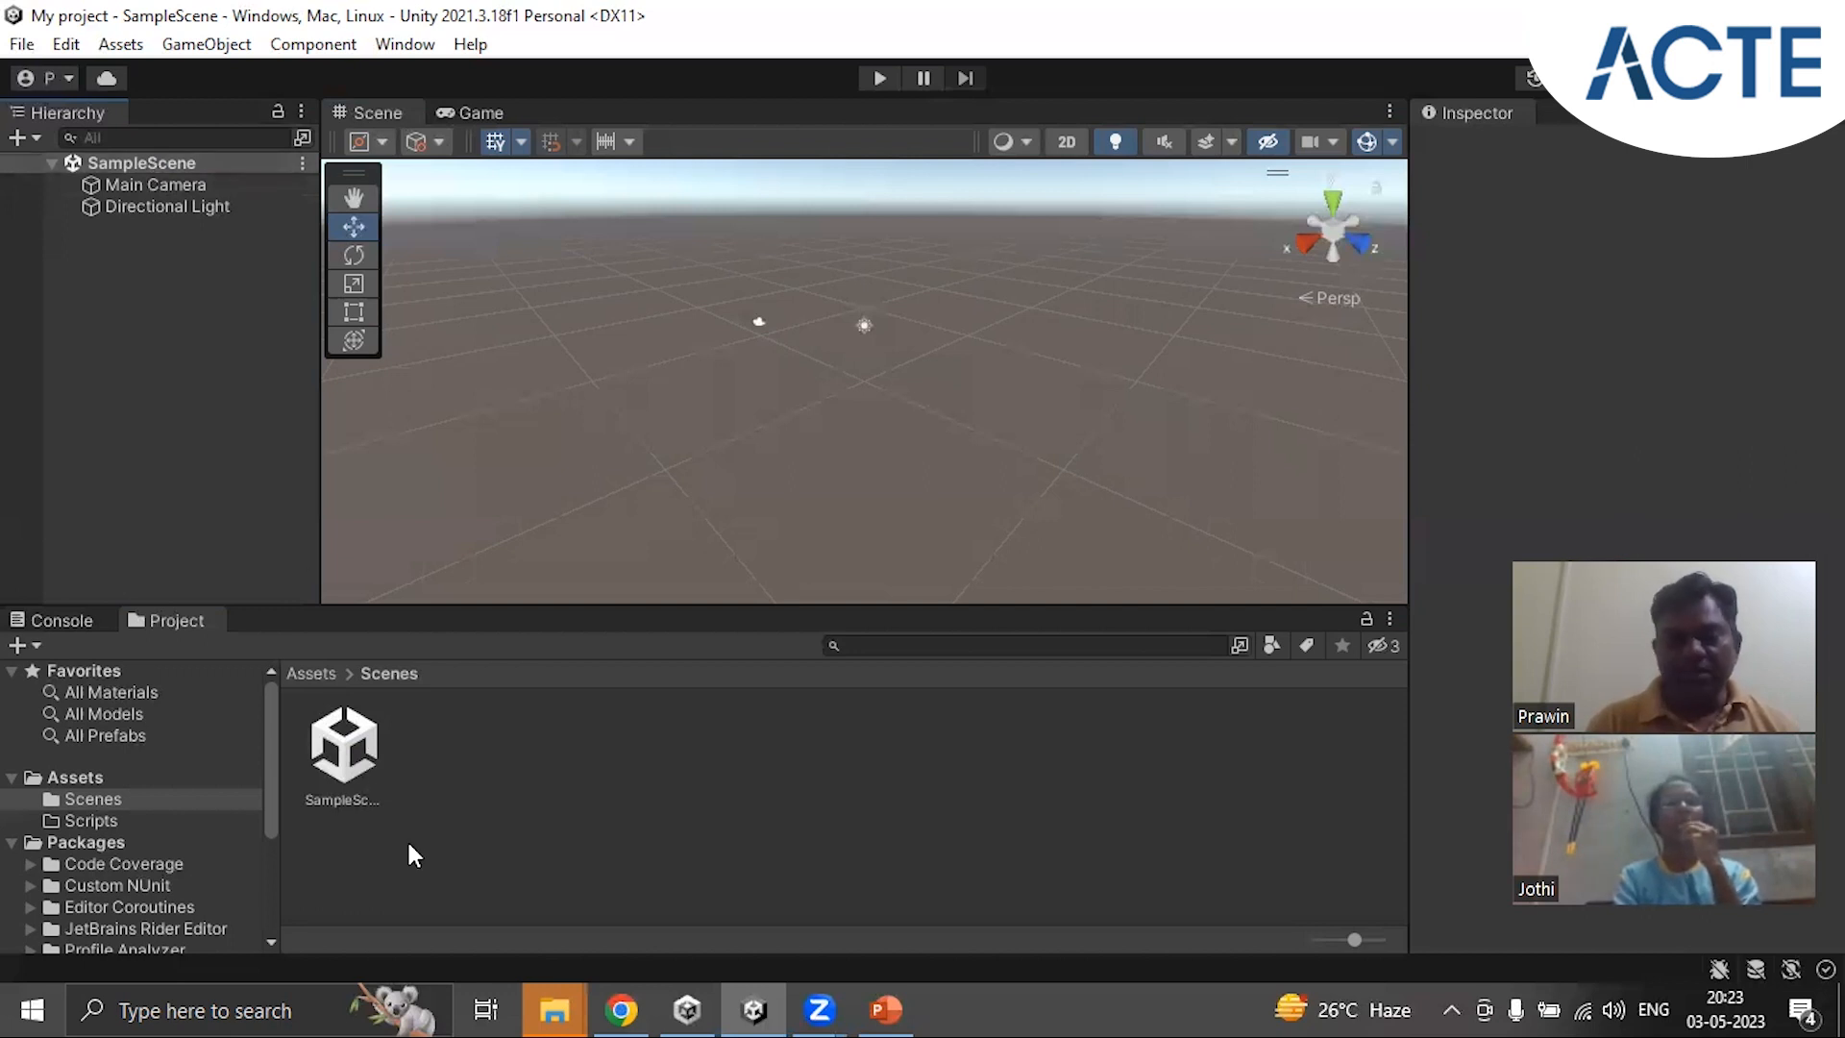
Step: Reduce the asset icons in the Scenes folder to the smallest size for a list view, and select SampleScene
left_click(343, 746)
left_click_drag(1355, 940, 1115, 948)
left_click(558, 773)
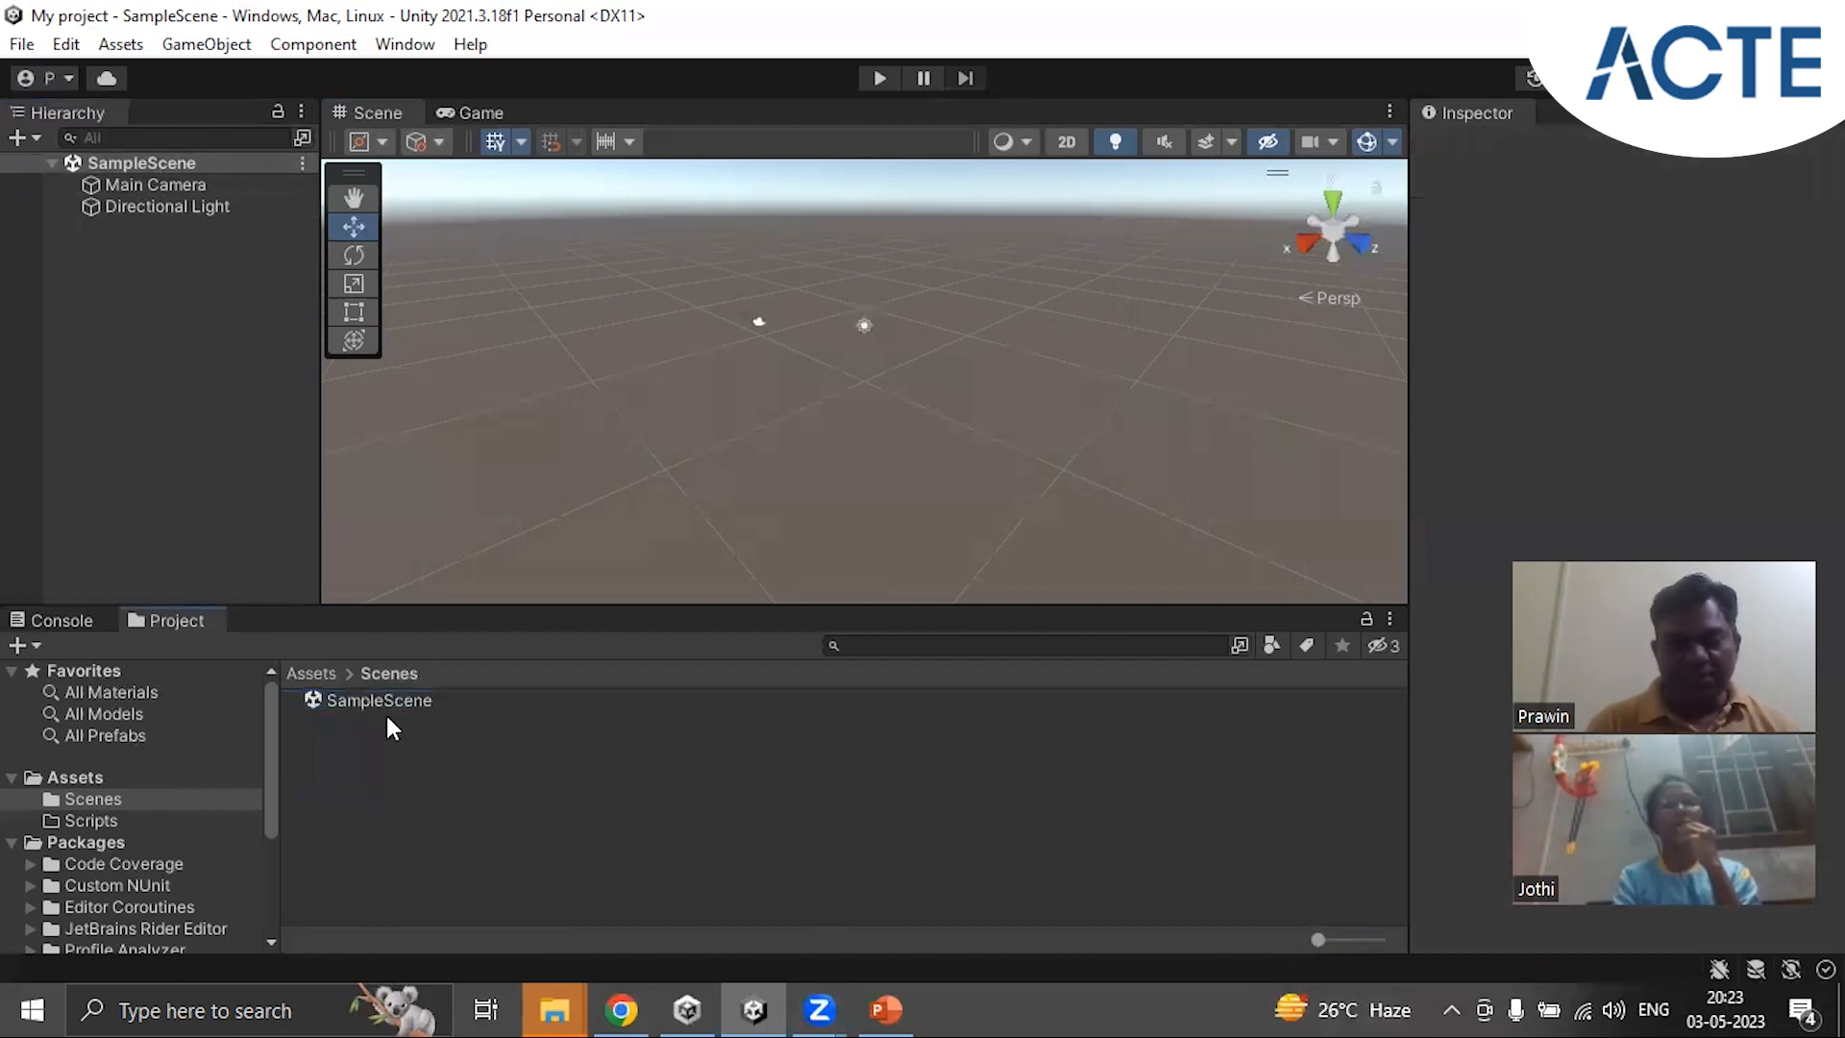
left_click(386, 706)
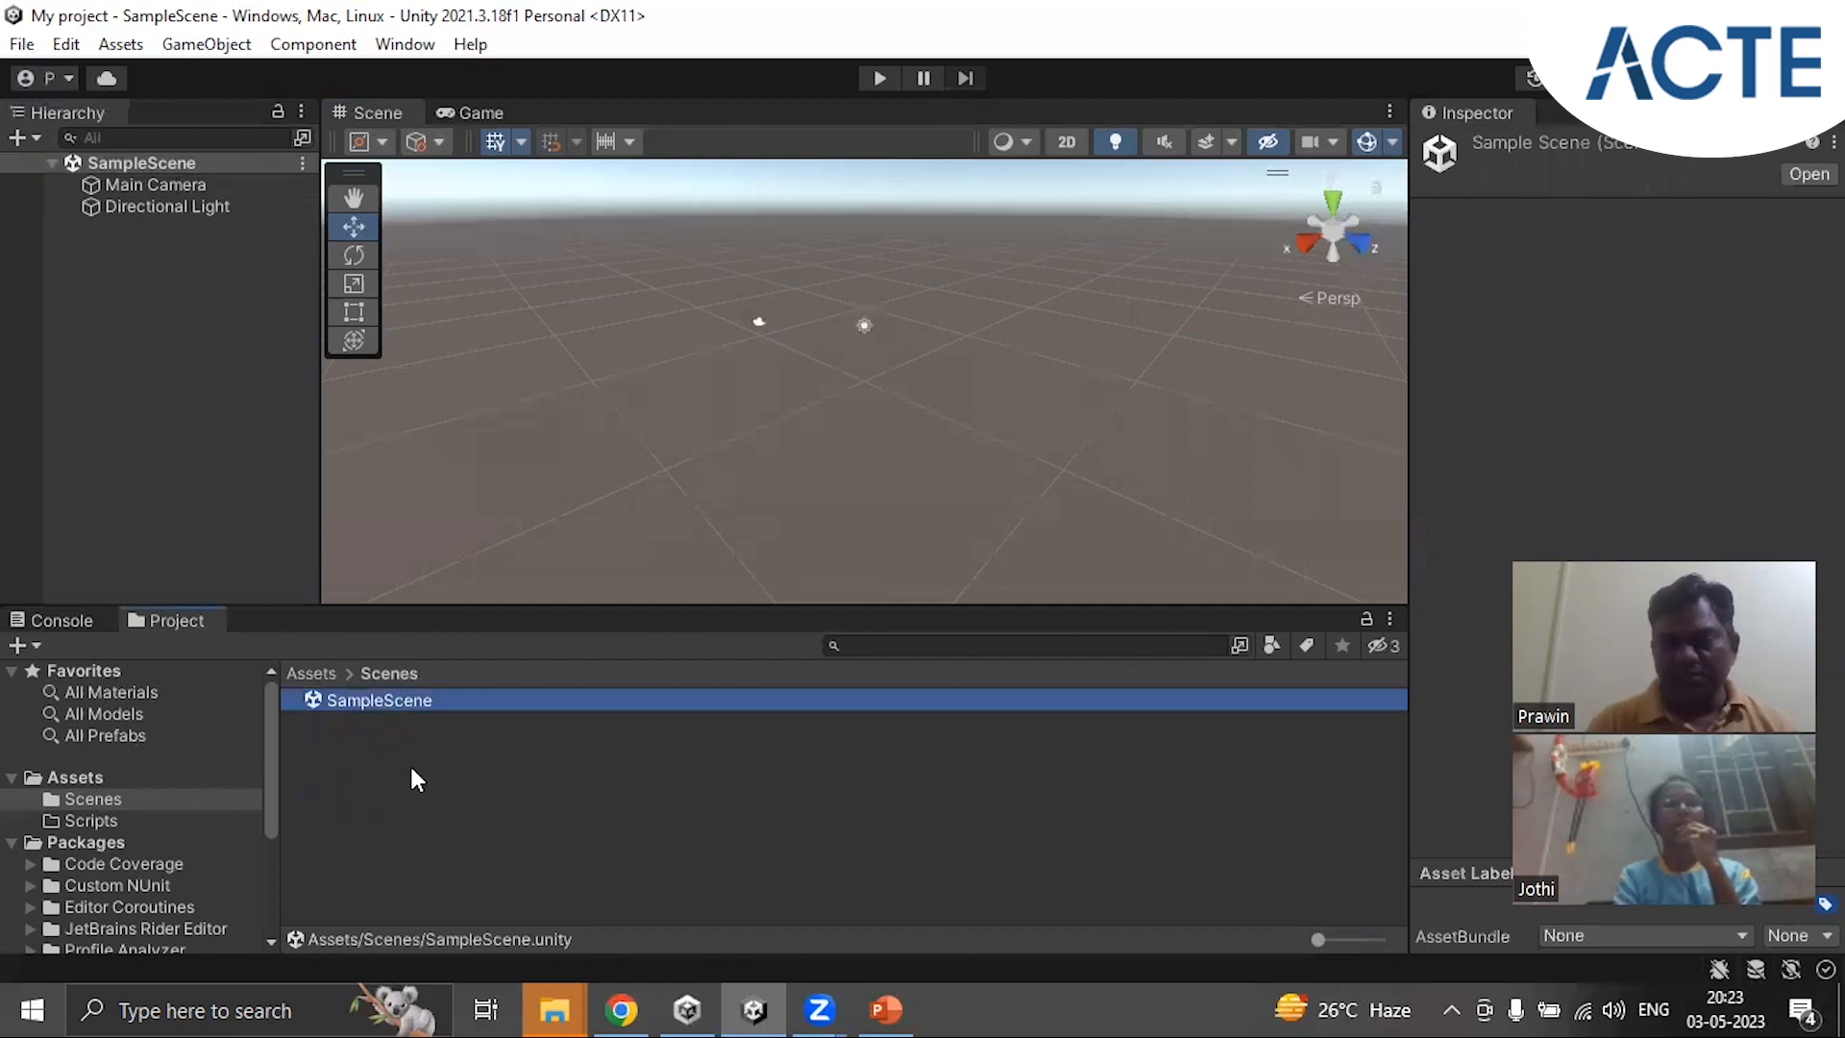
Step: Review the asset types that can be created in the Scenes folder, such as C# Script and Scene, without creating any
left_click(390, 812)
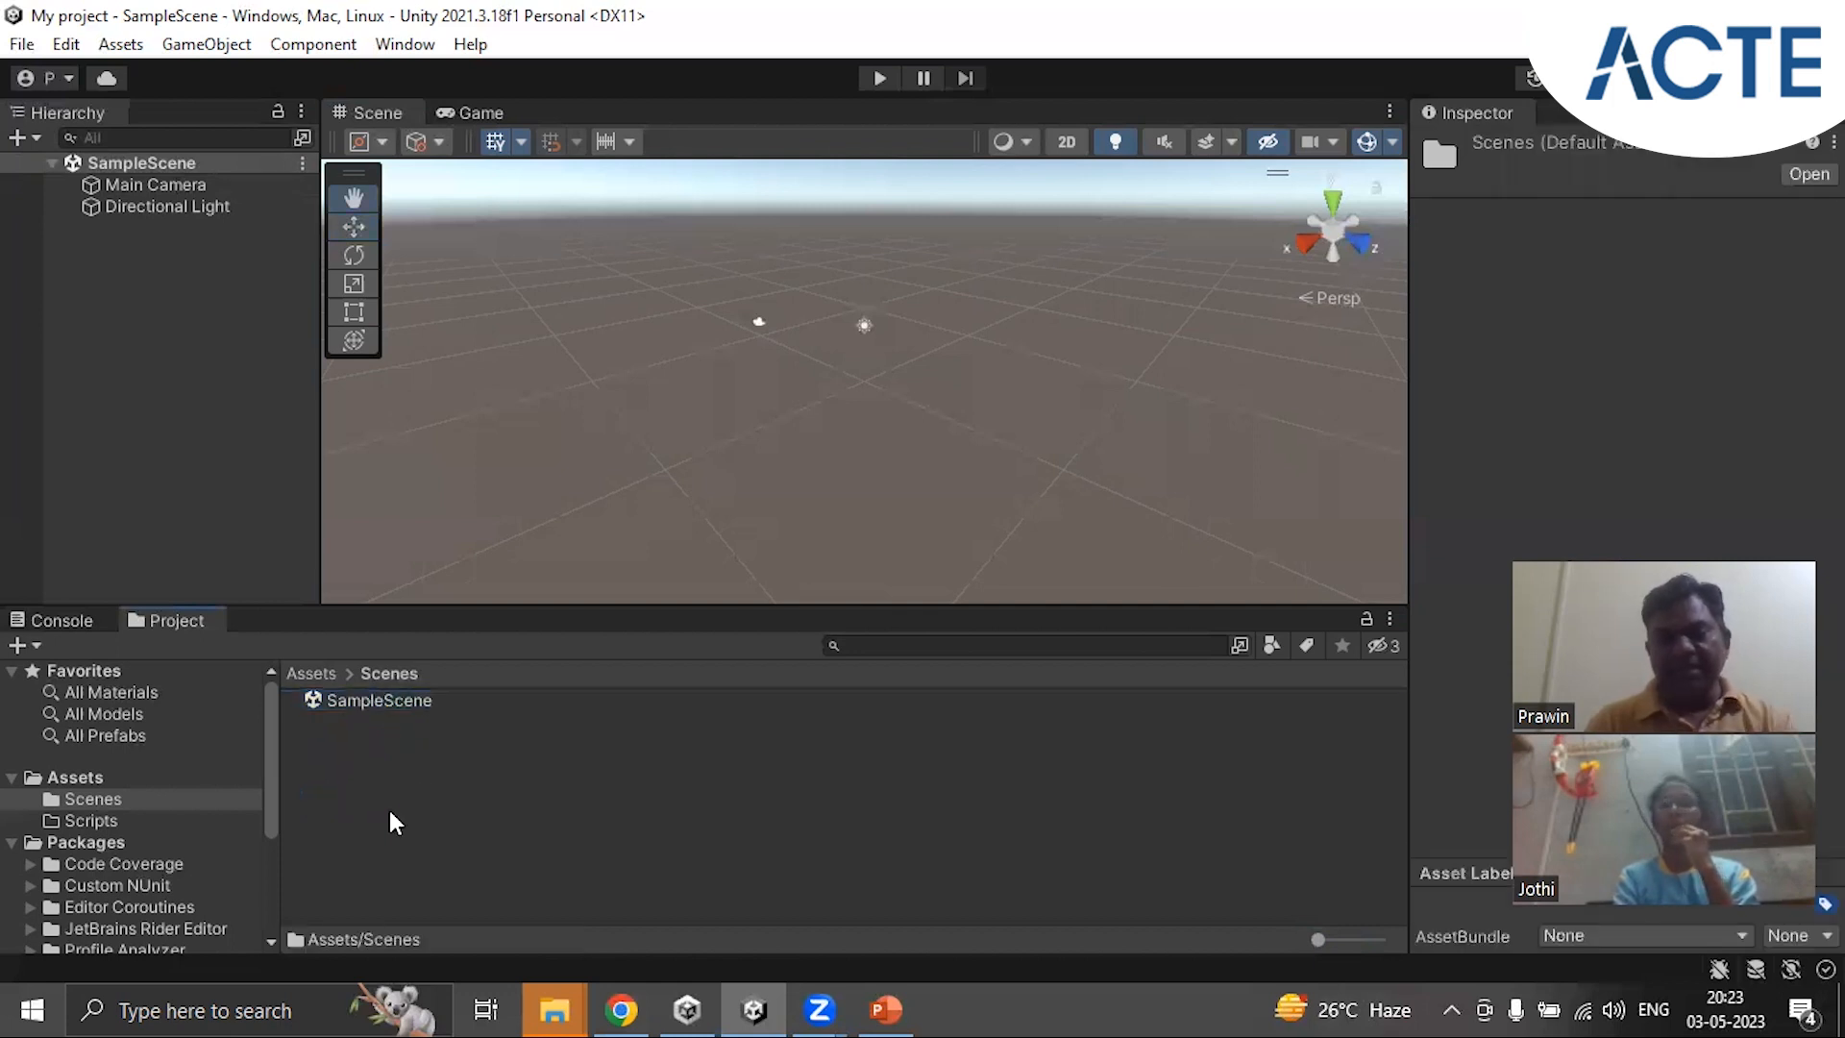
right_click(389, 811)
mouse_move(573, 108)
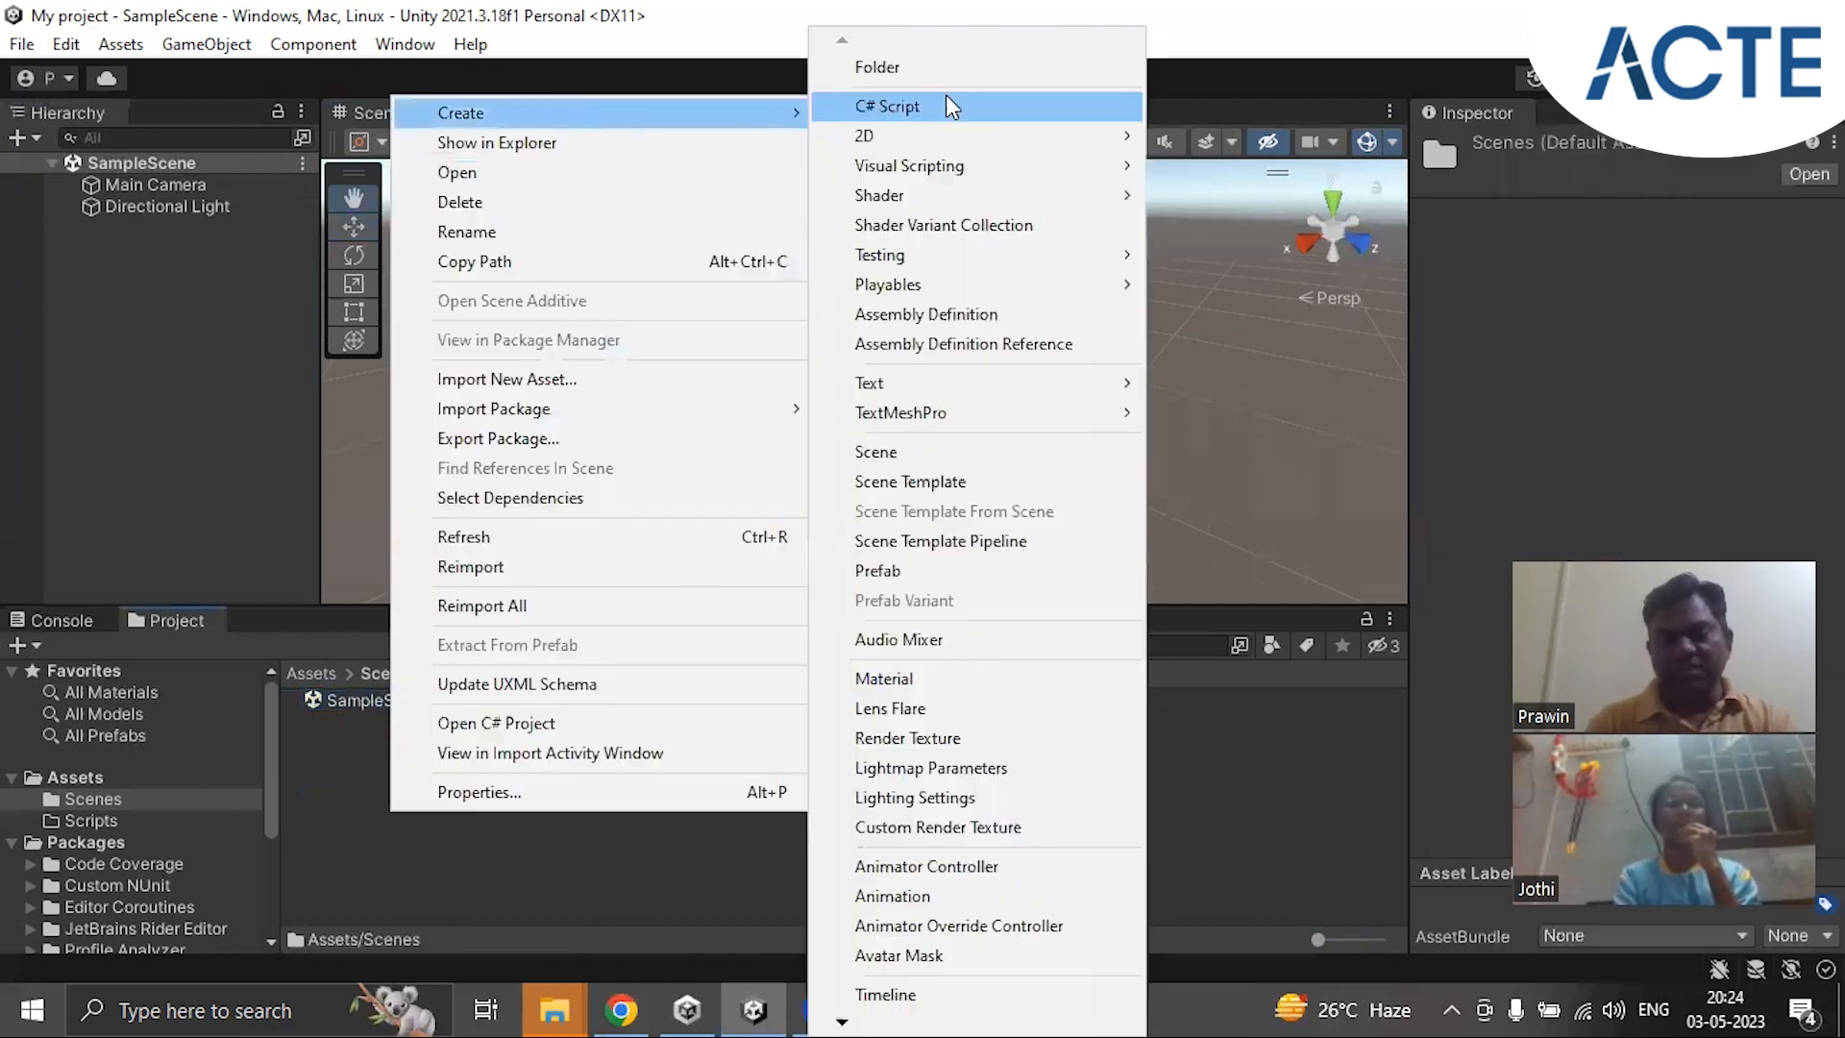
left_click(404, 851)
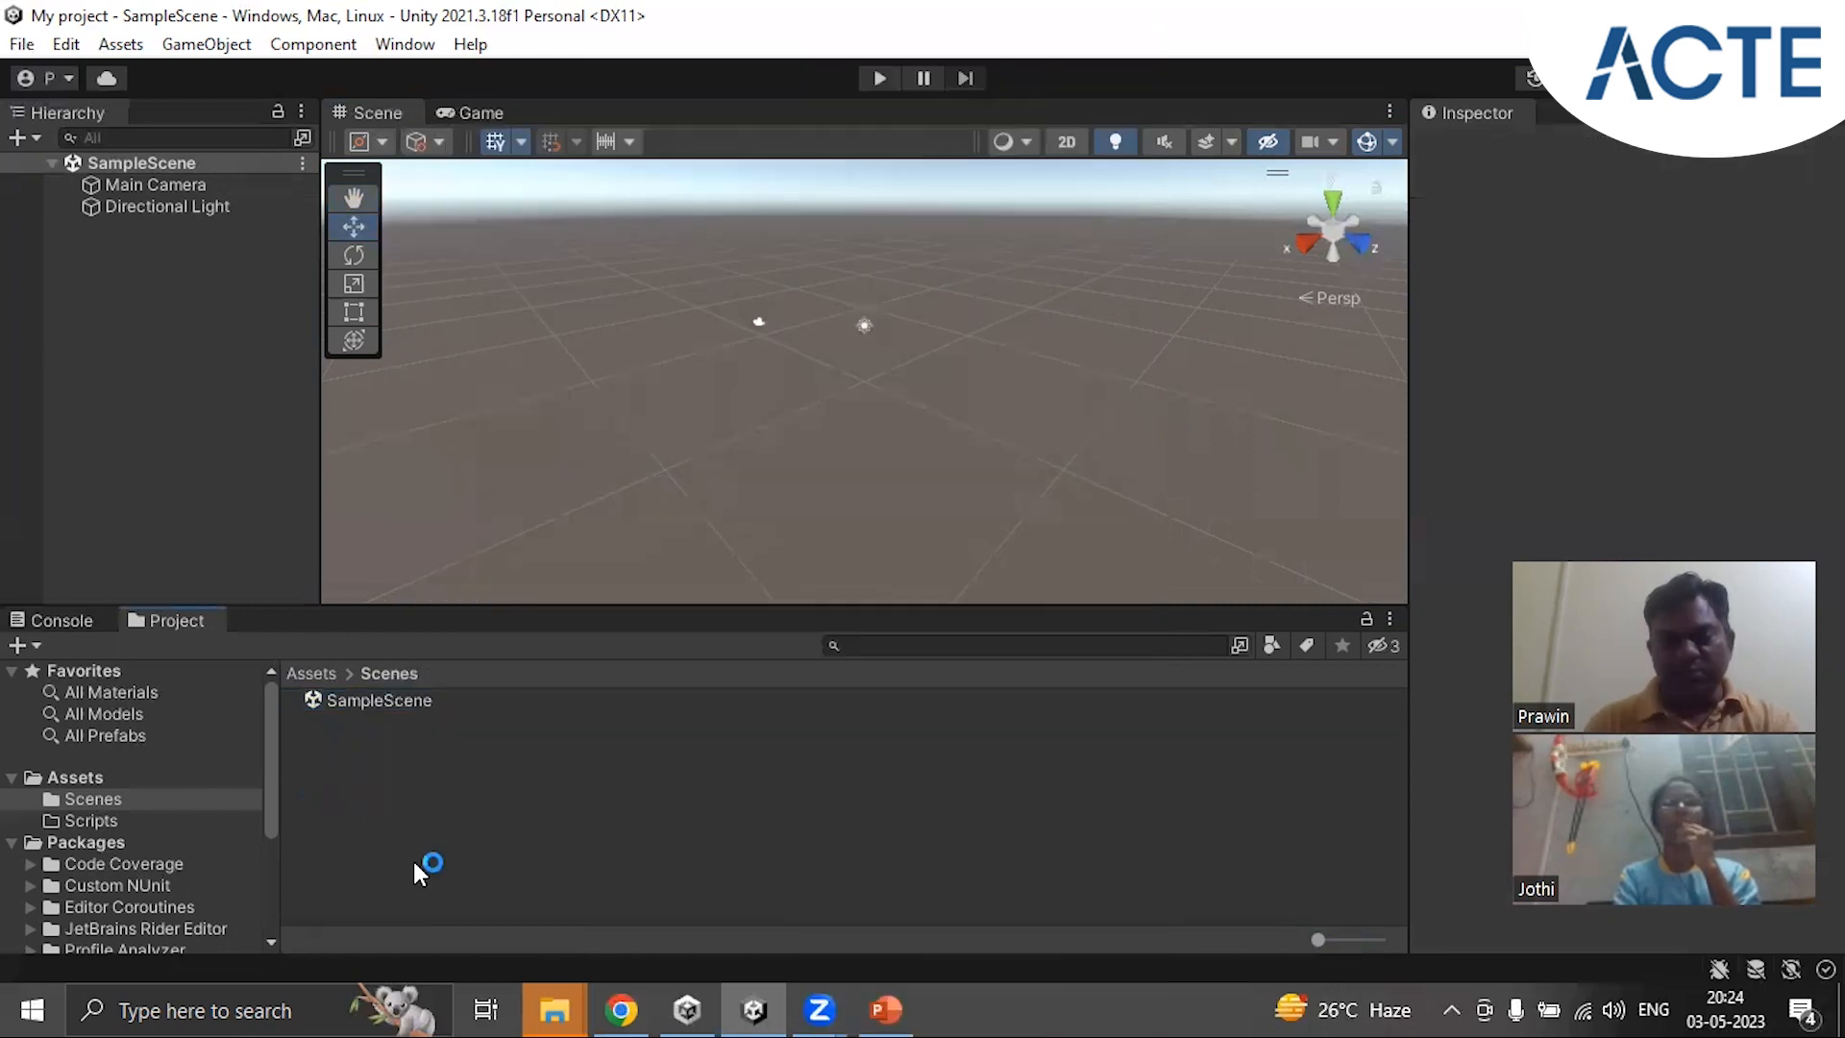
right_click(413, 860)
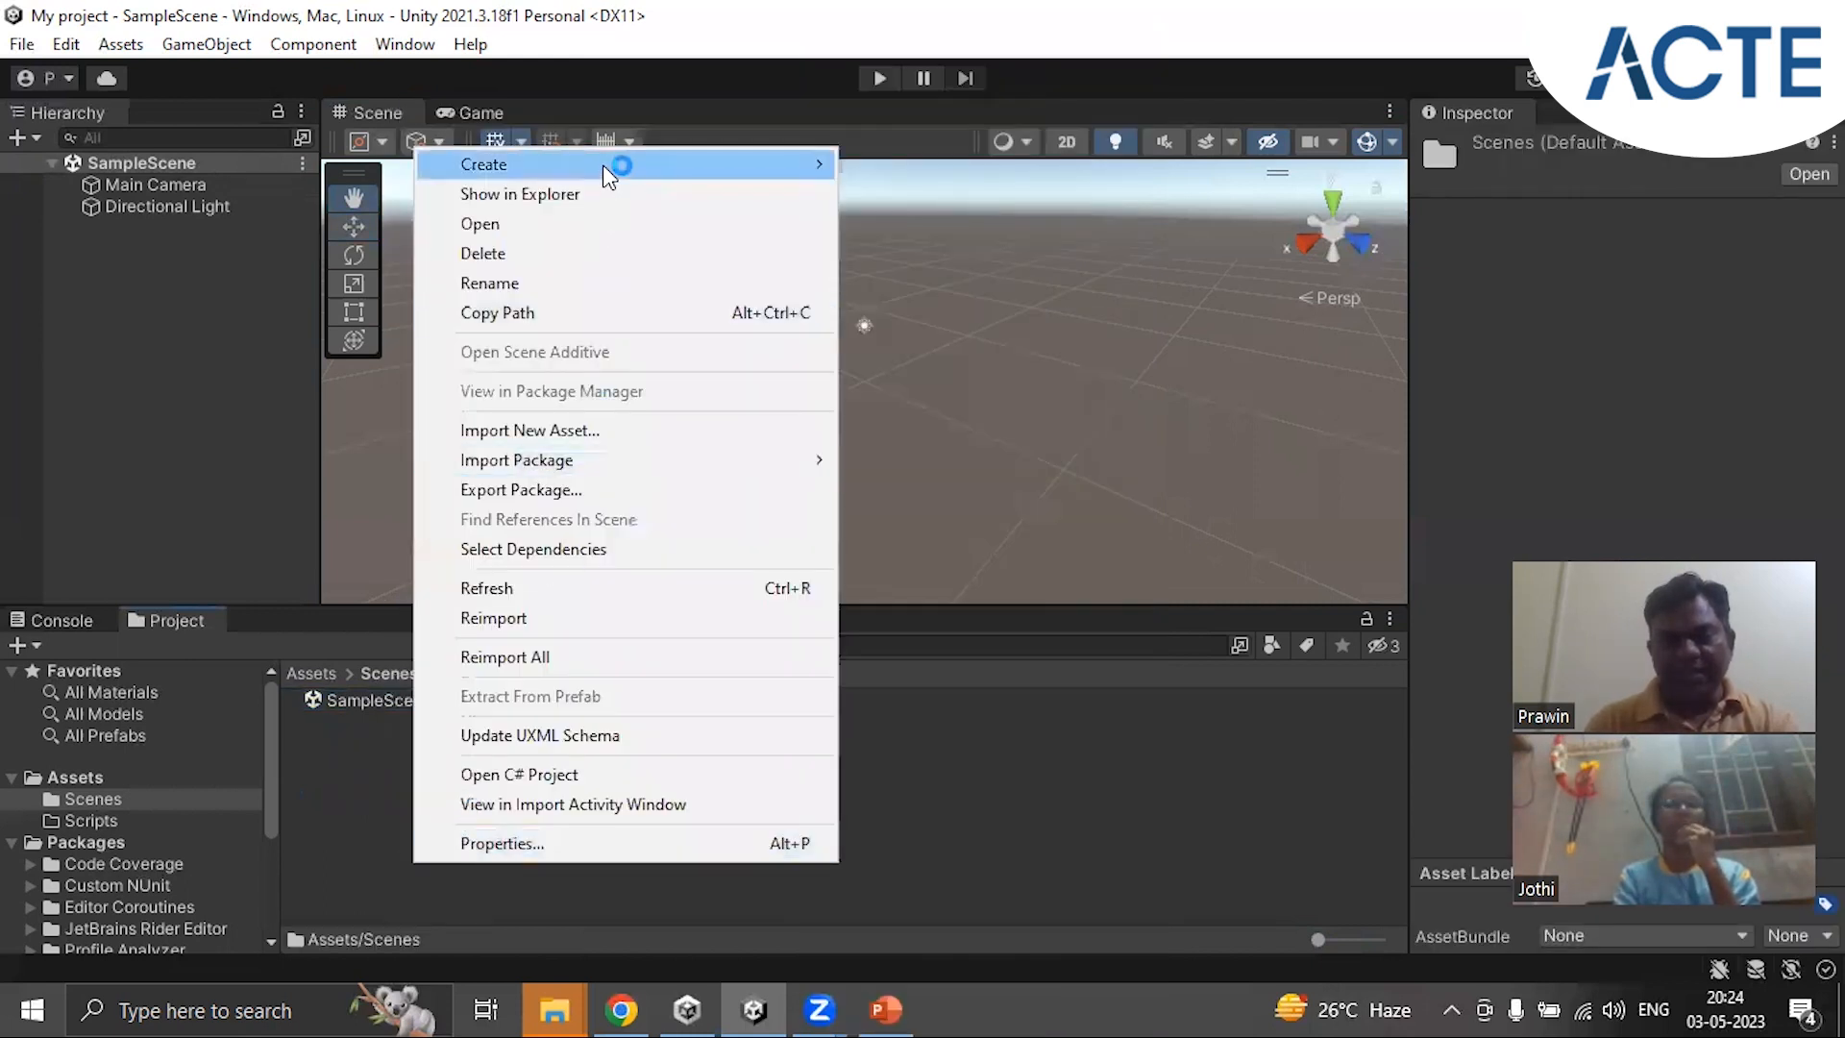
mouse_move(603, 164)
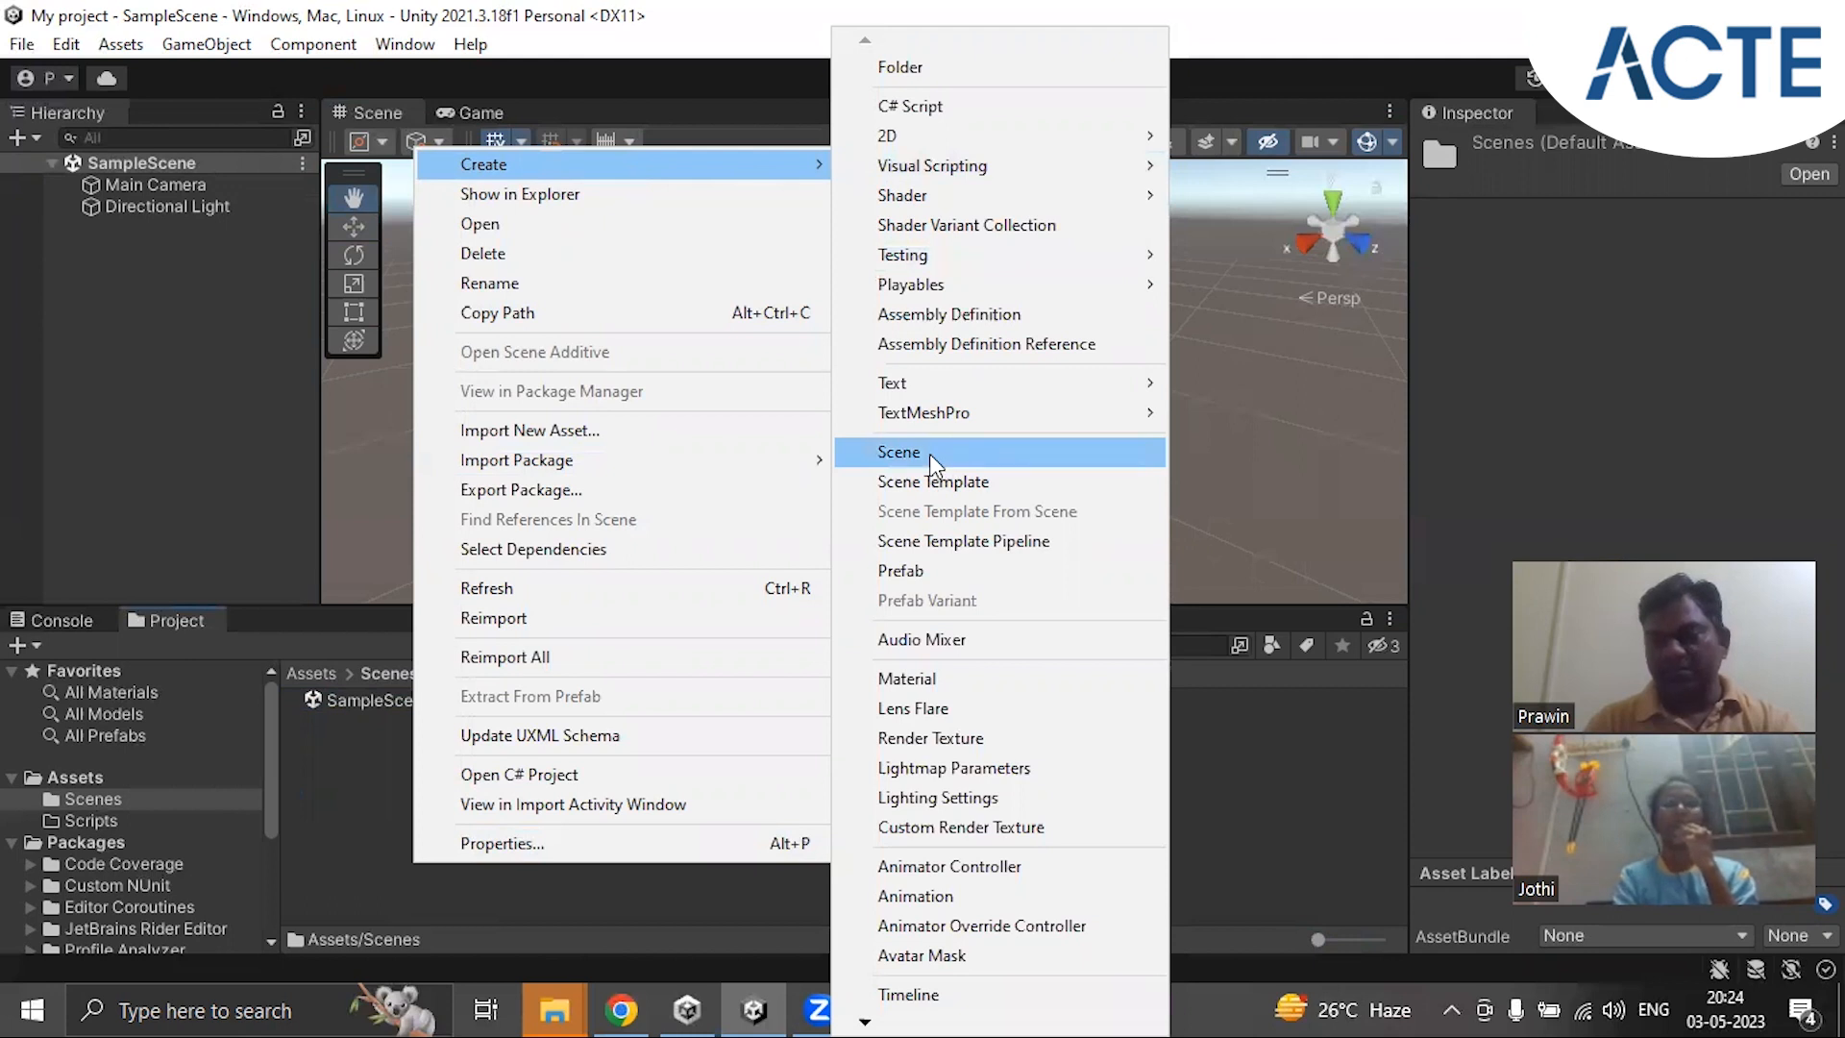
left_click(1272, 833)
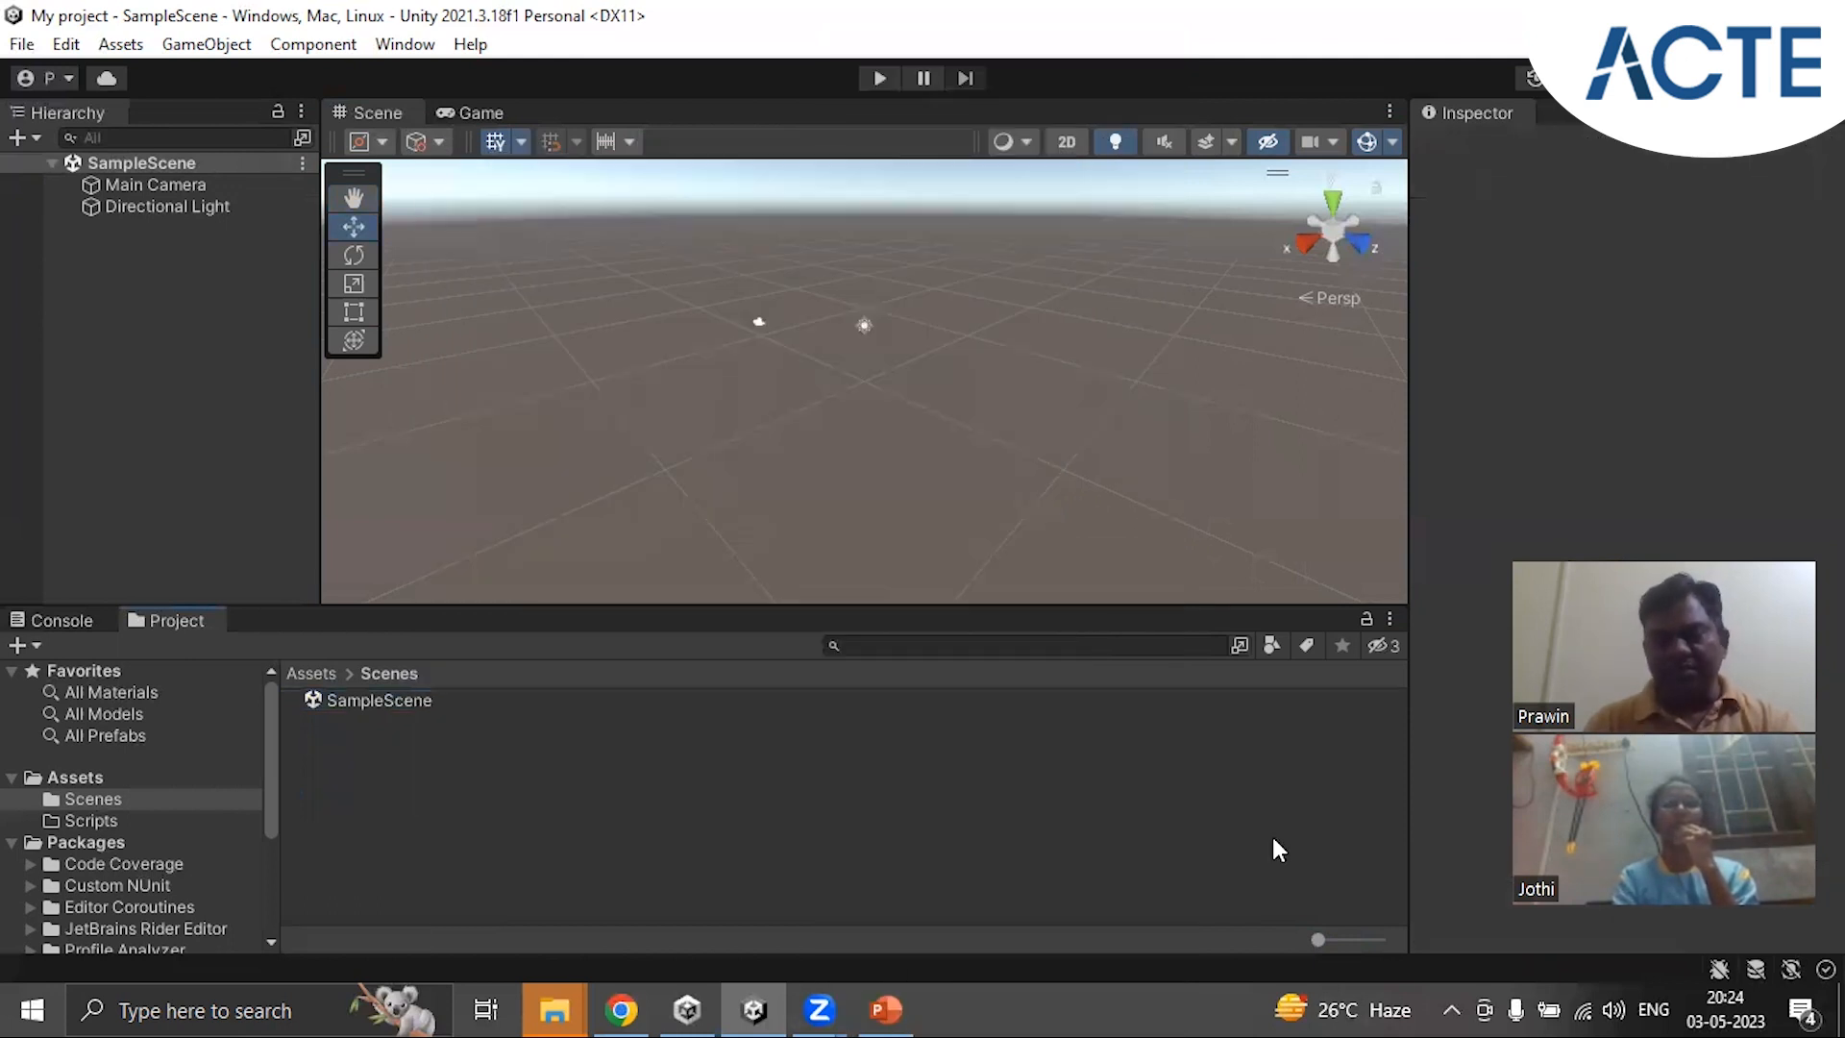
Step: Select the SampleScene asset, examine the Inspector properties of its Main Camera and Directional Light objects, and clear the selection
left_click(378, 705)
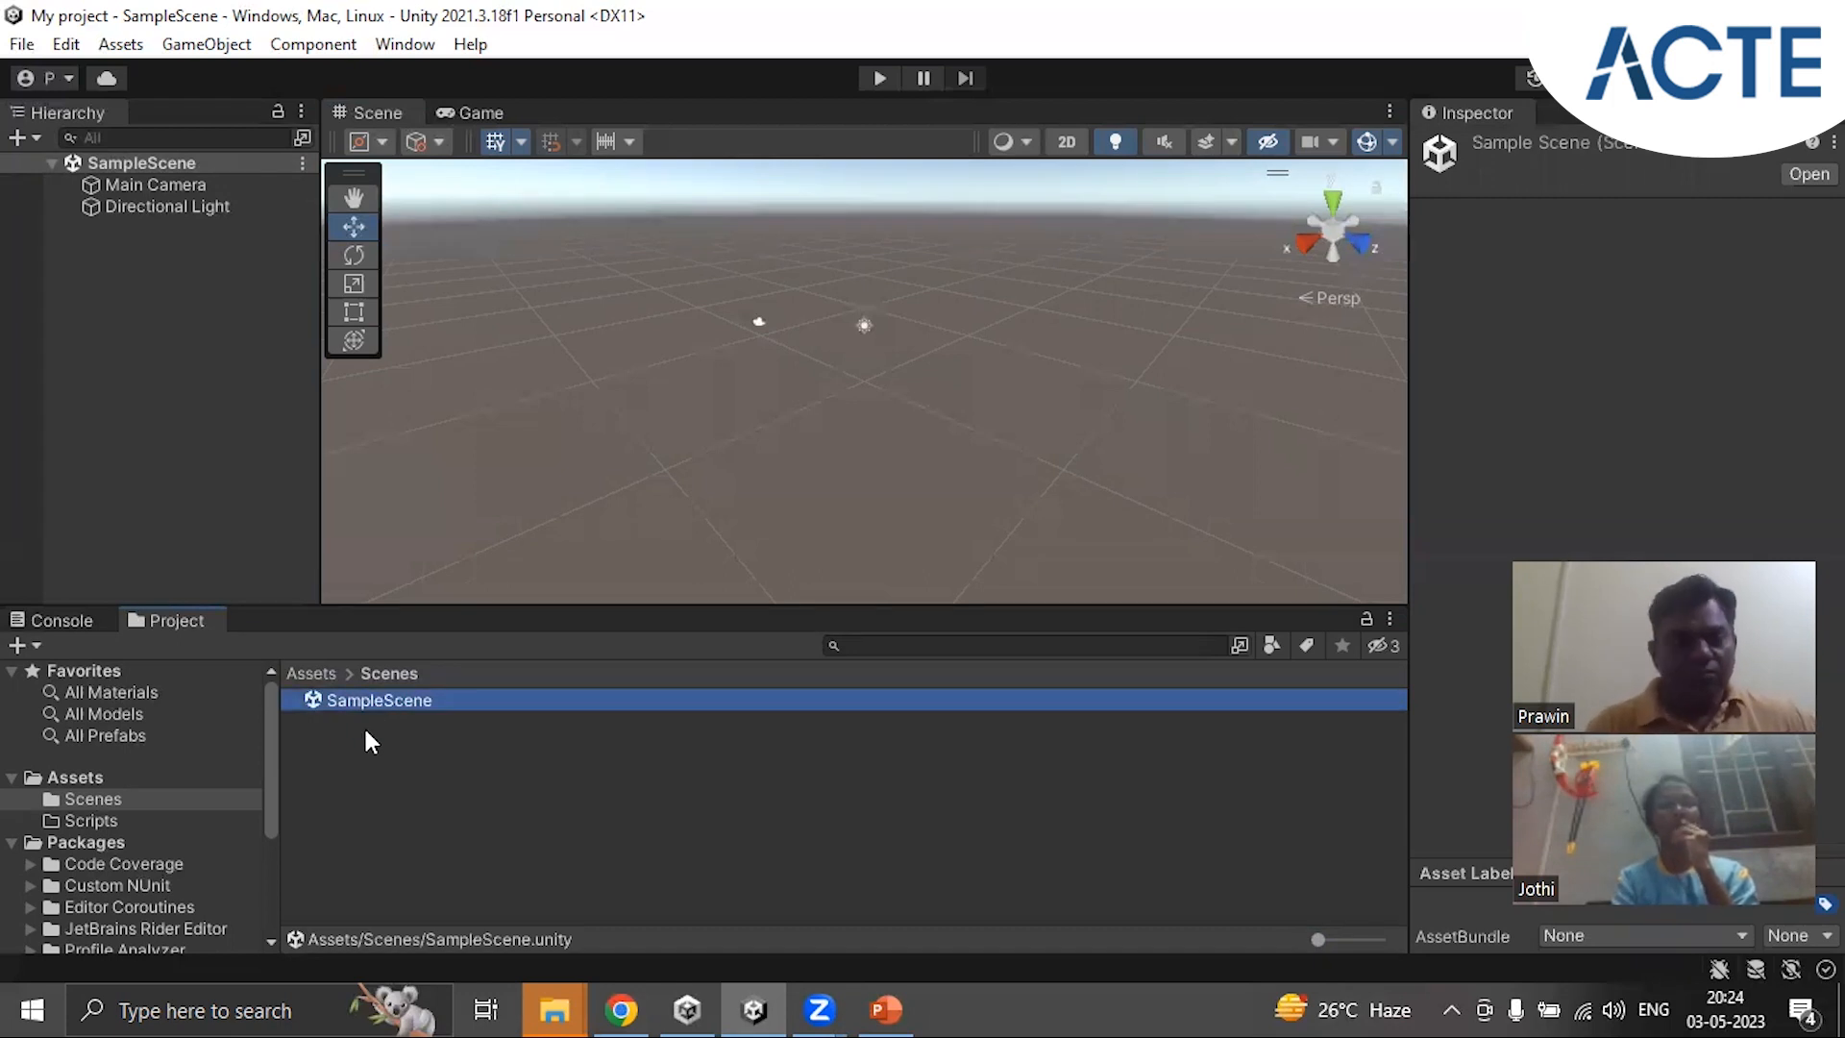
left_click(158, 273)
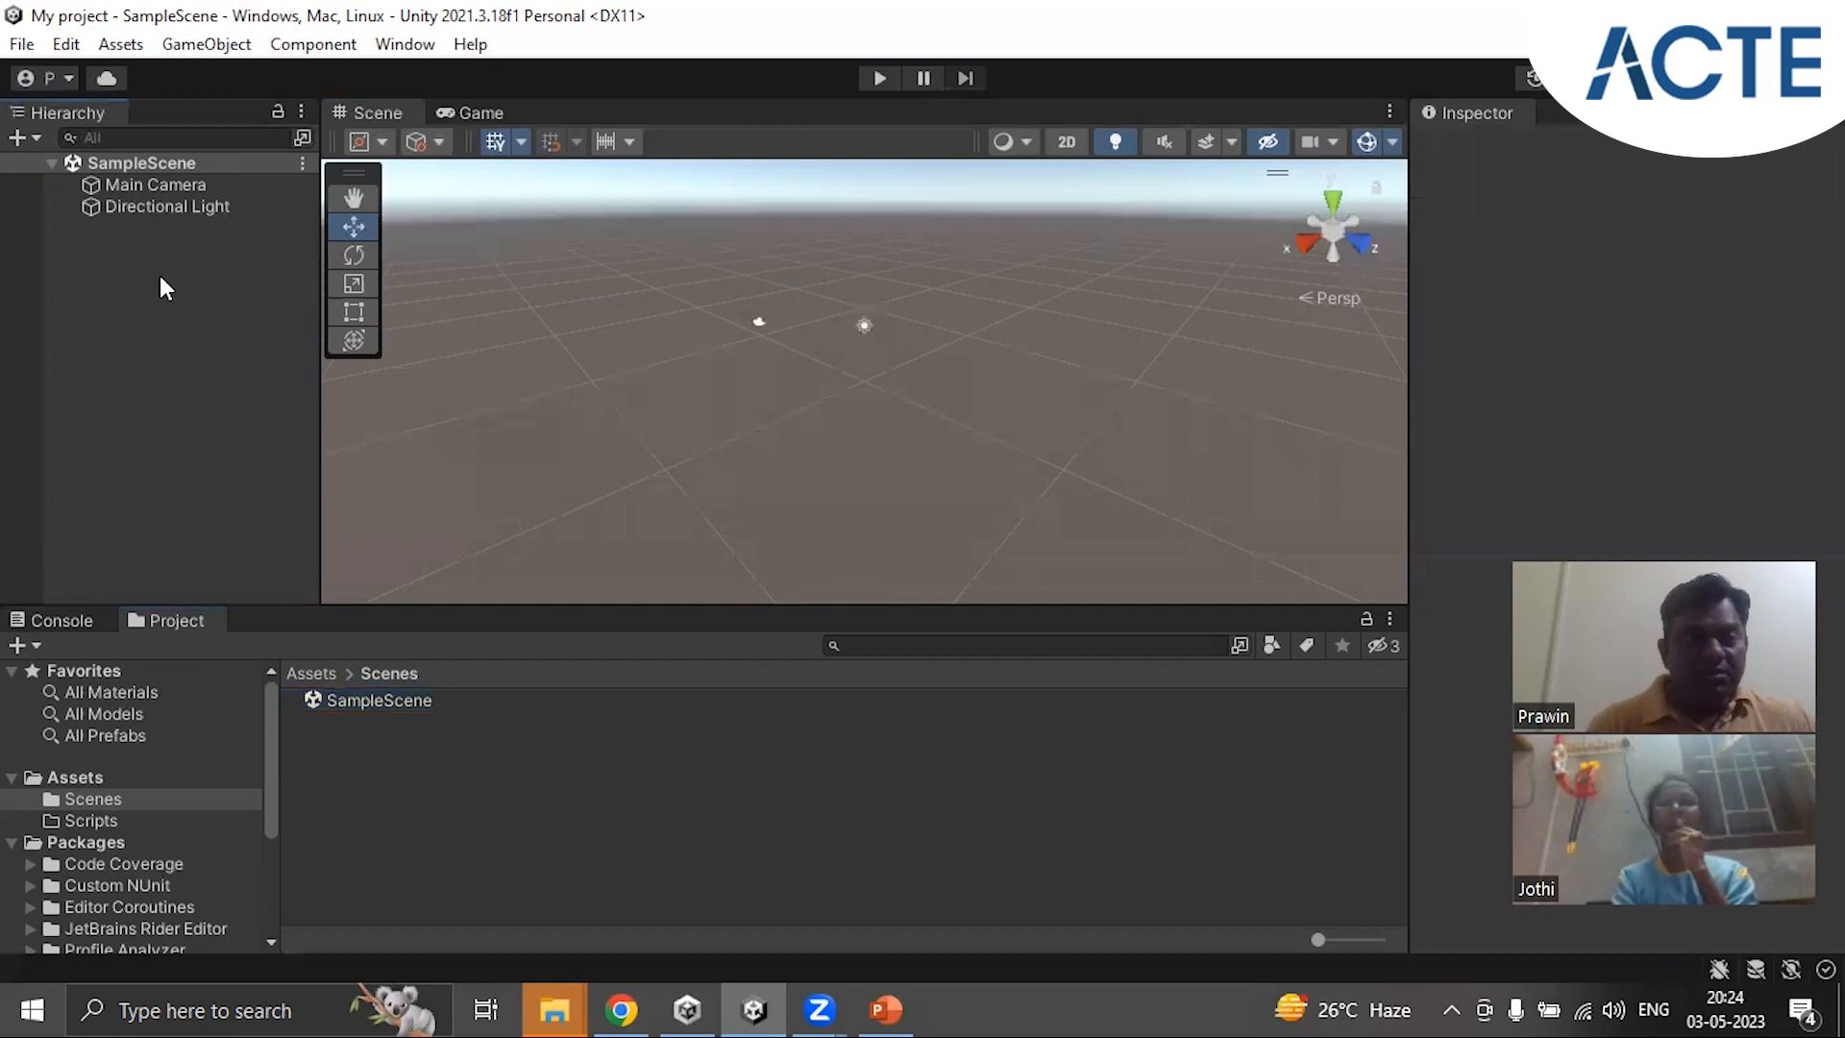
left_click(136, 188)
left_click(133, 207)
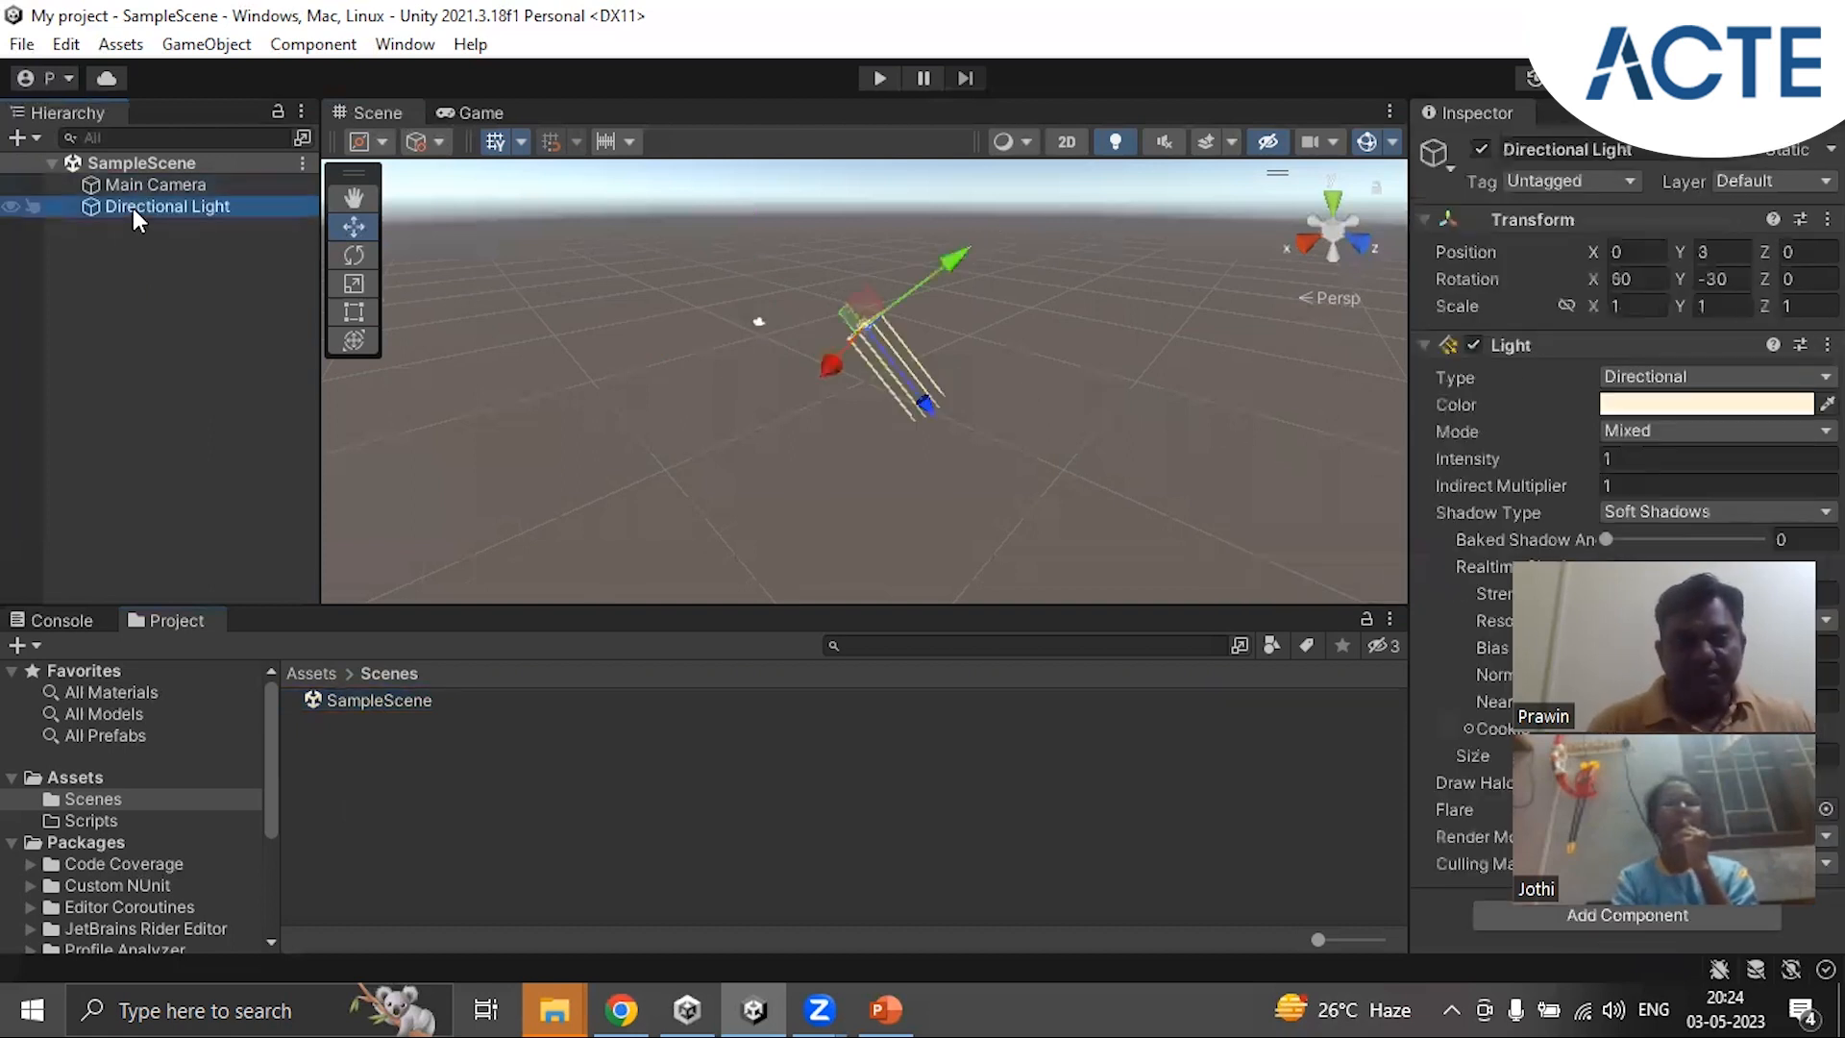
left_click(138, 187)
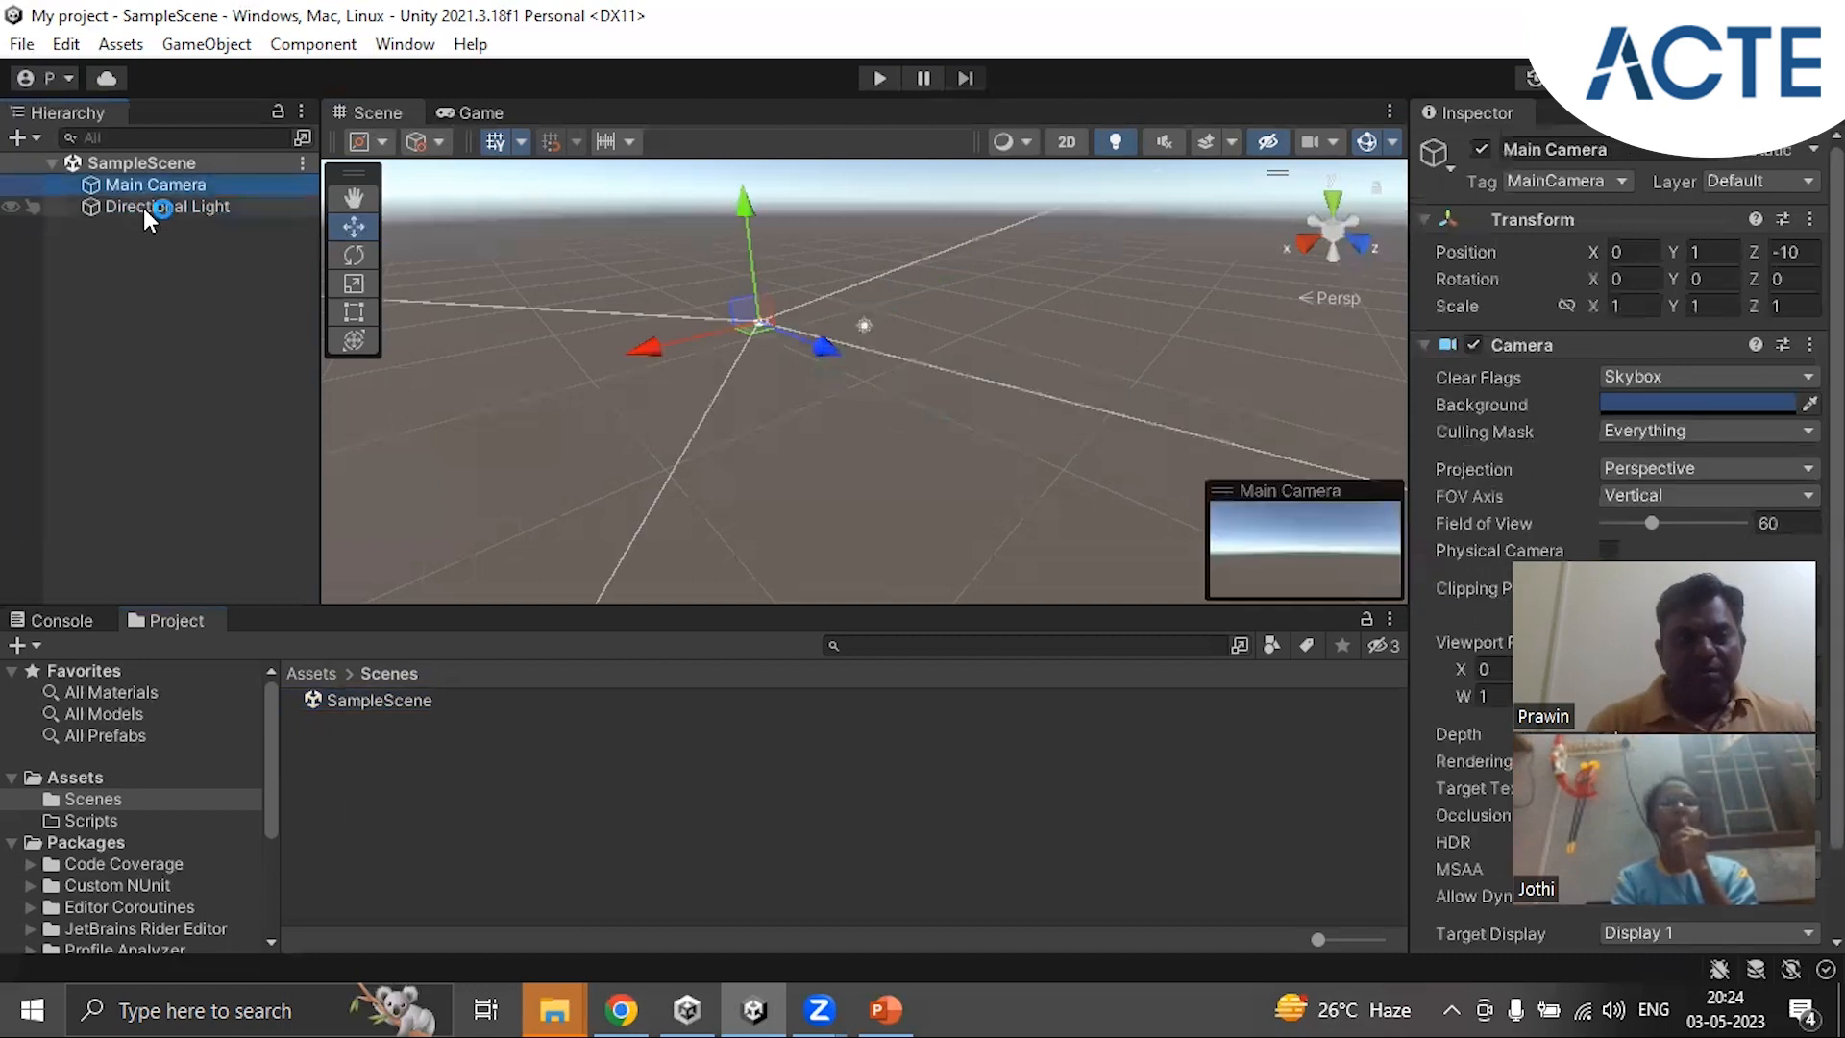
left_click(142, 207)
left_click(154, 183)
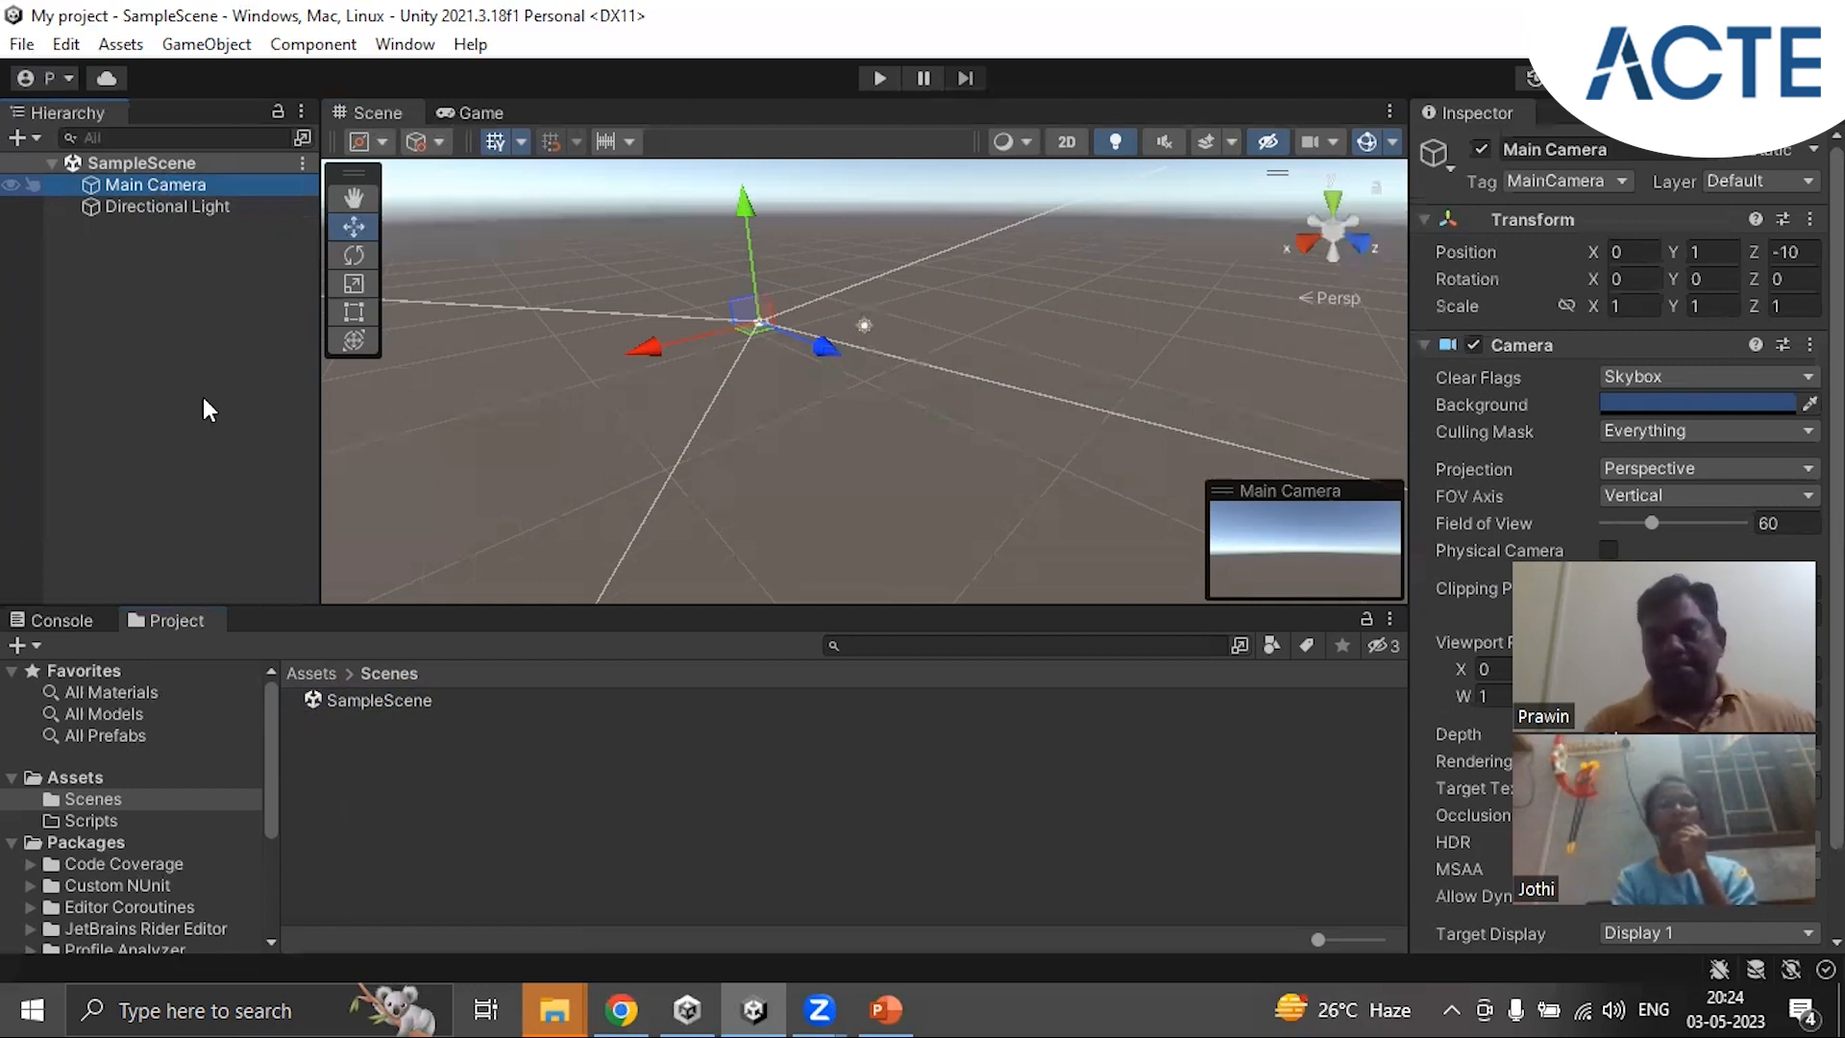
left_click(188, 206)
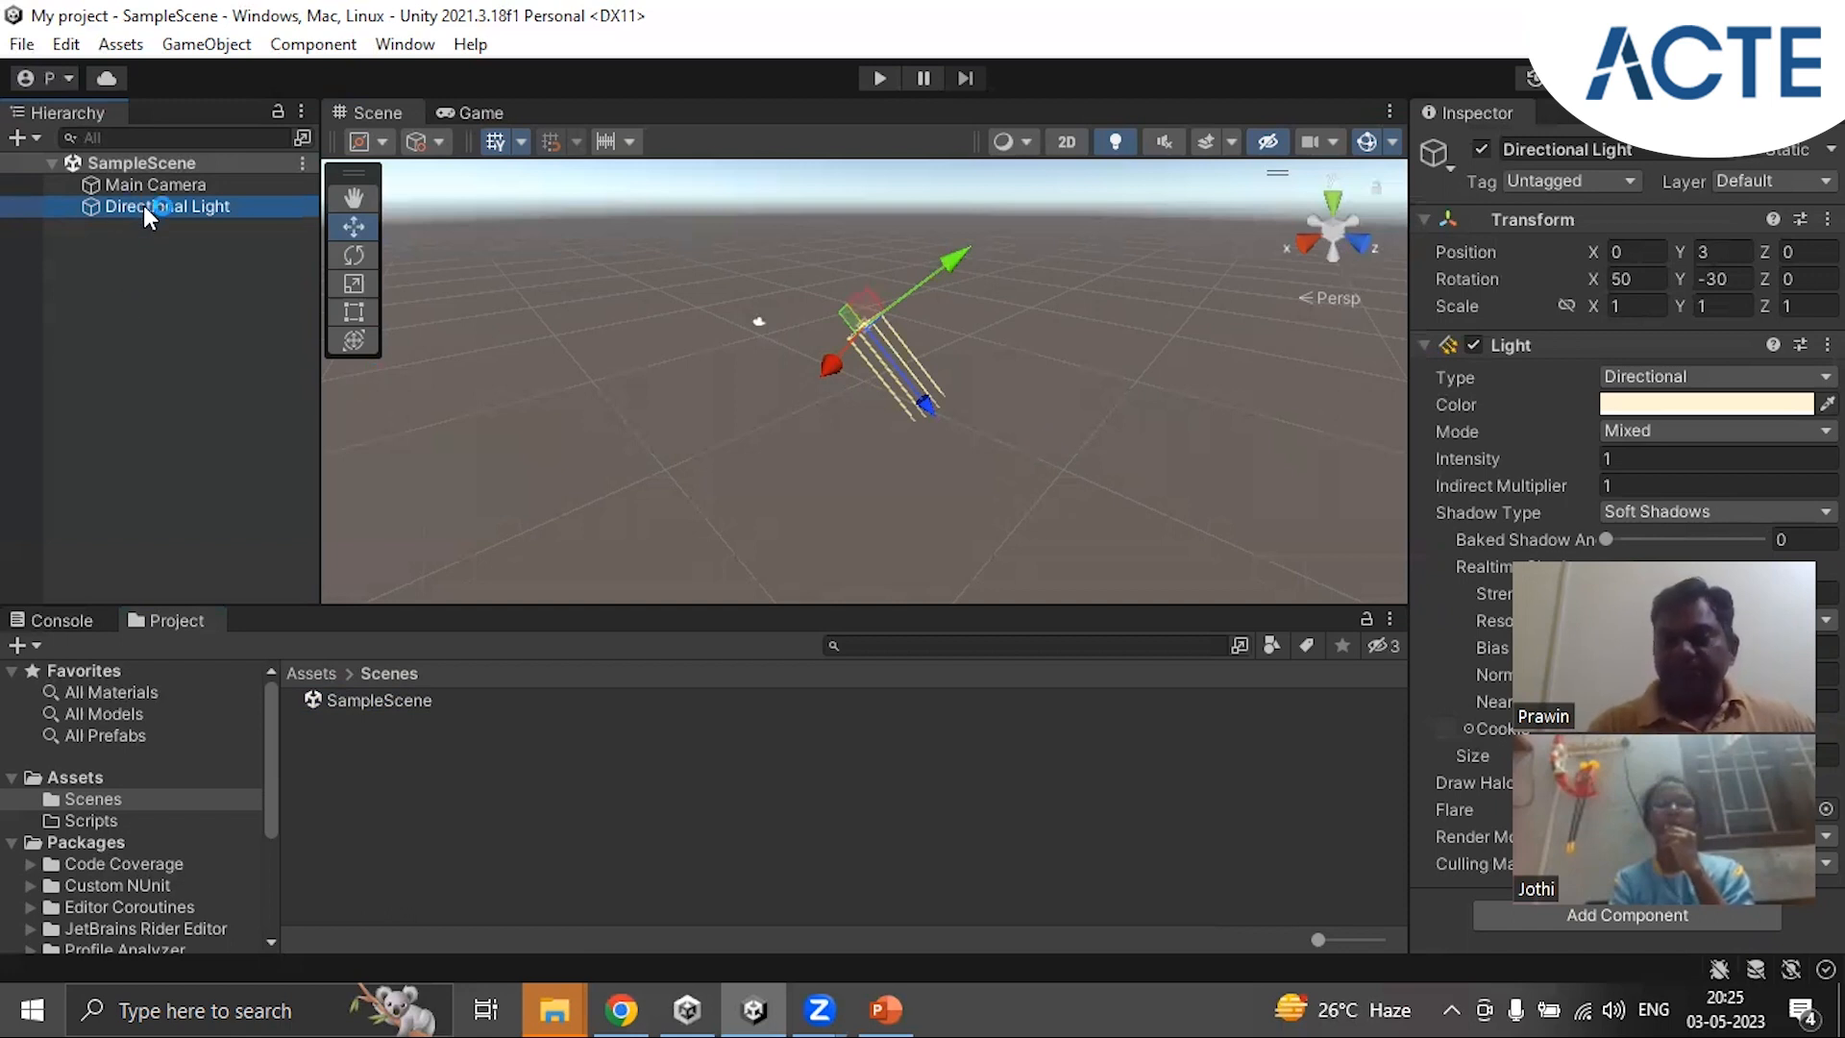
left_click(155, 265)
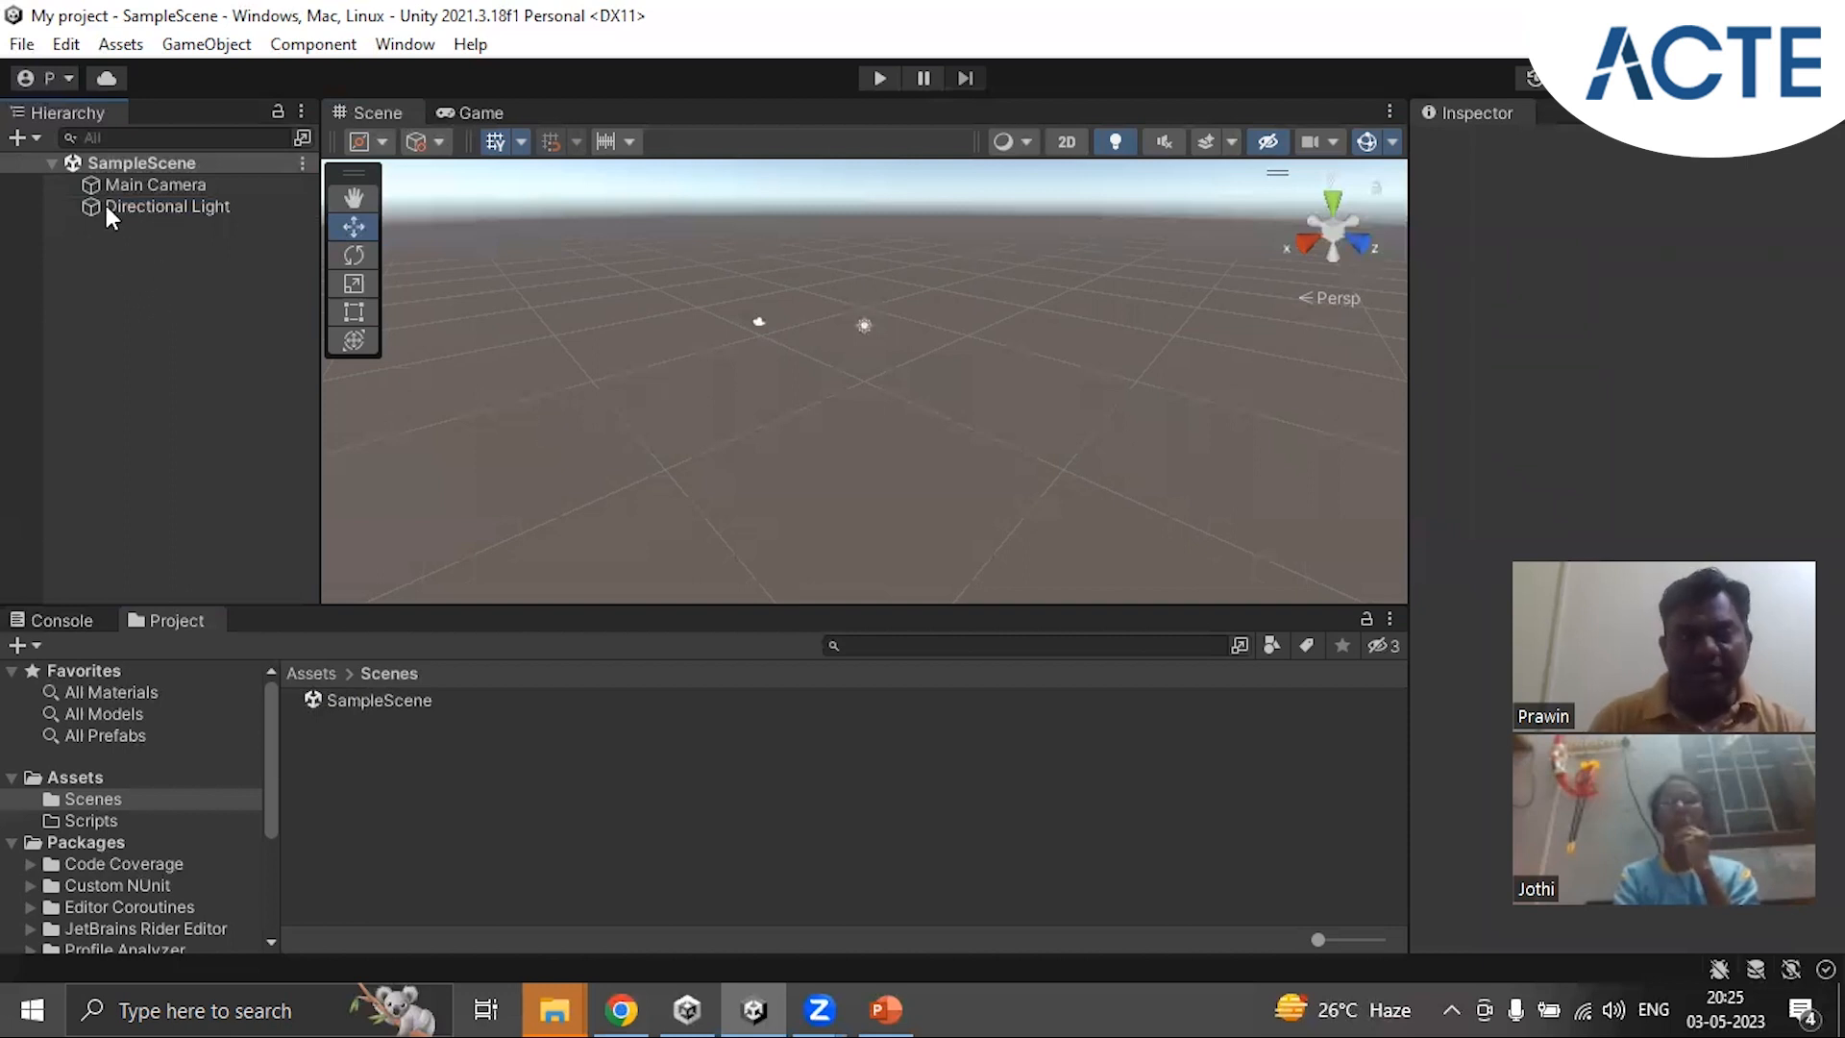
Step: Add a Cube 3D object to SampleScene, keep its default name, and deselect it
right_click(150, 303)
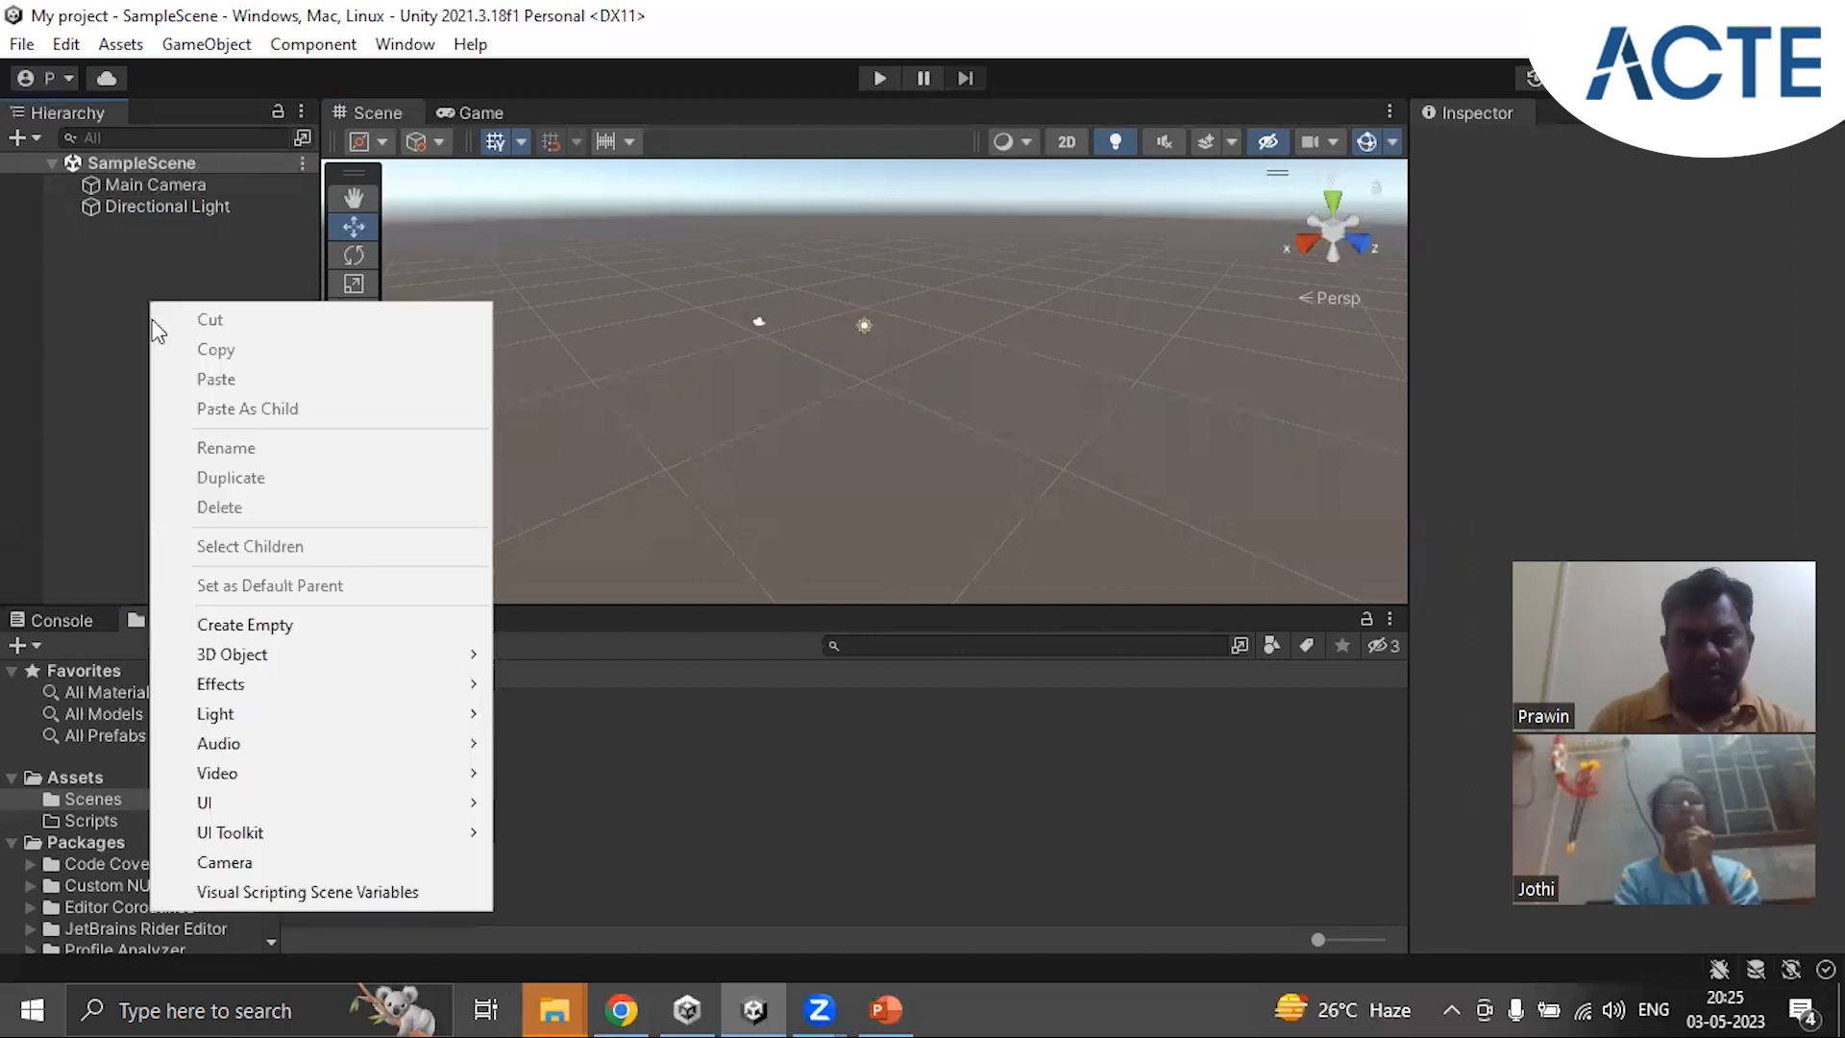
mouse_move(228, 659)
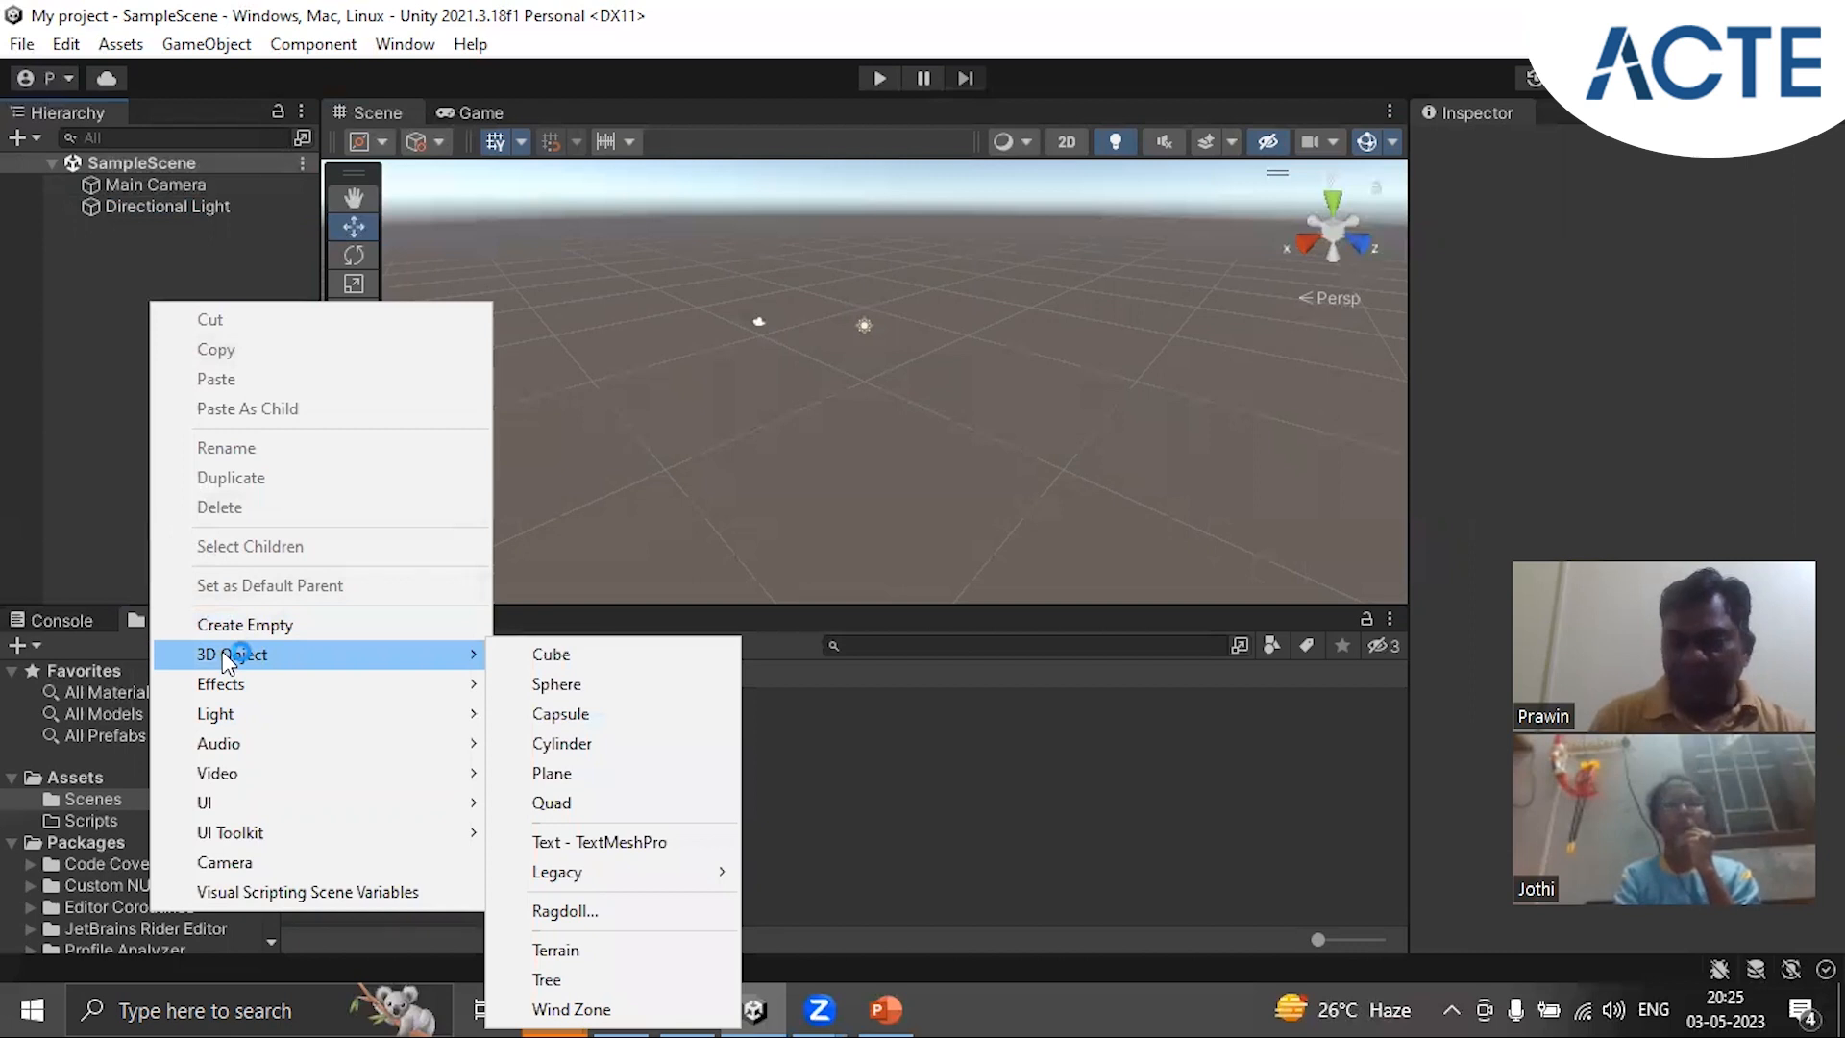
left_click(578, 656)
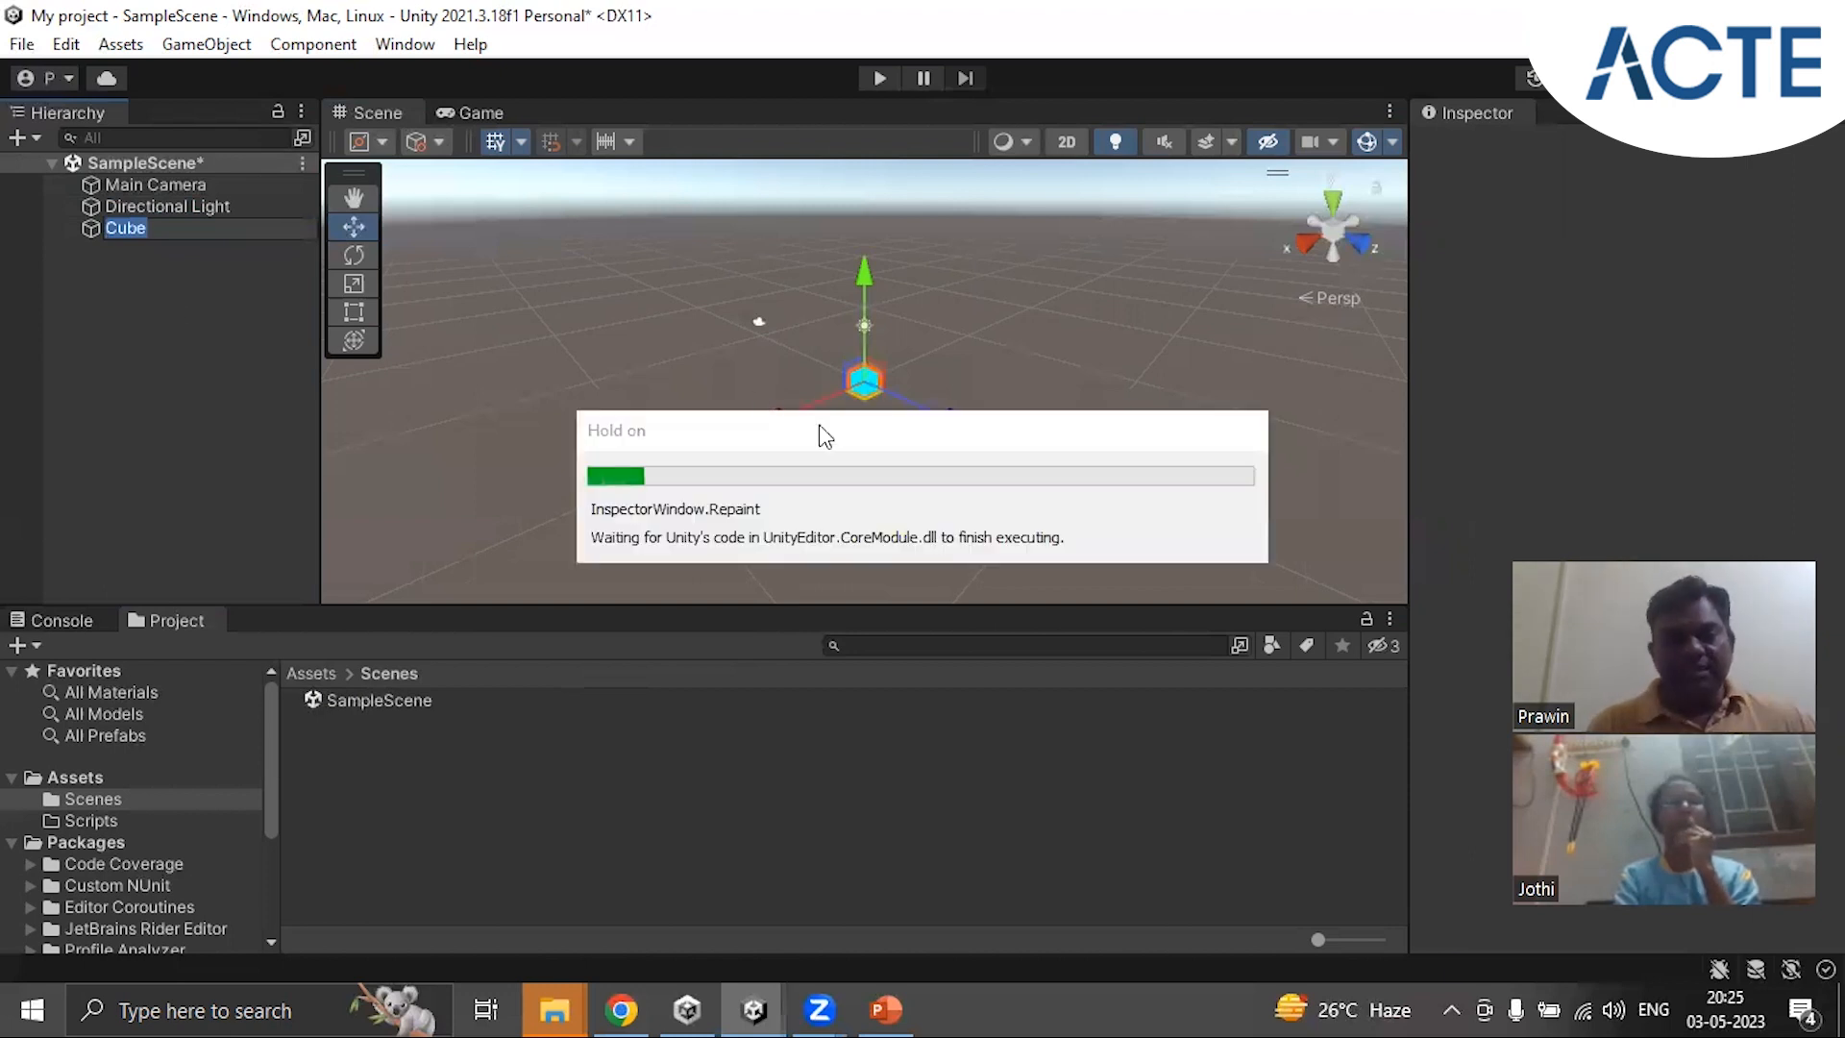
left_click(909, 413)
Step: Examine the new cube in the Scene view up close, from farther away and from different angles
scroll(908, 413, "up", 10)
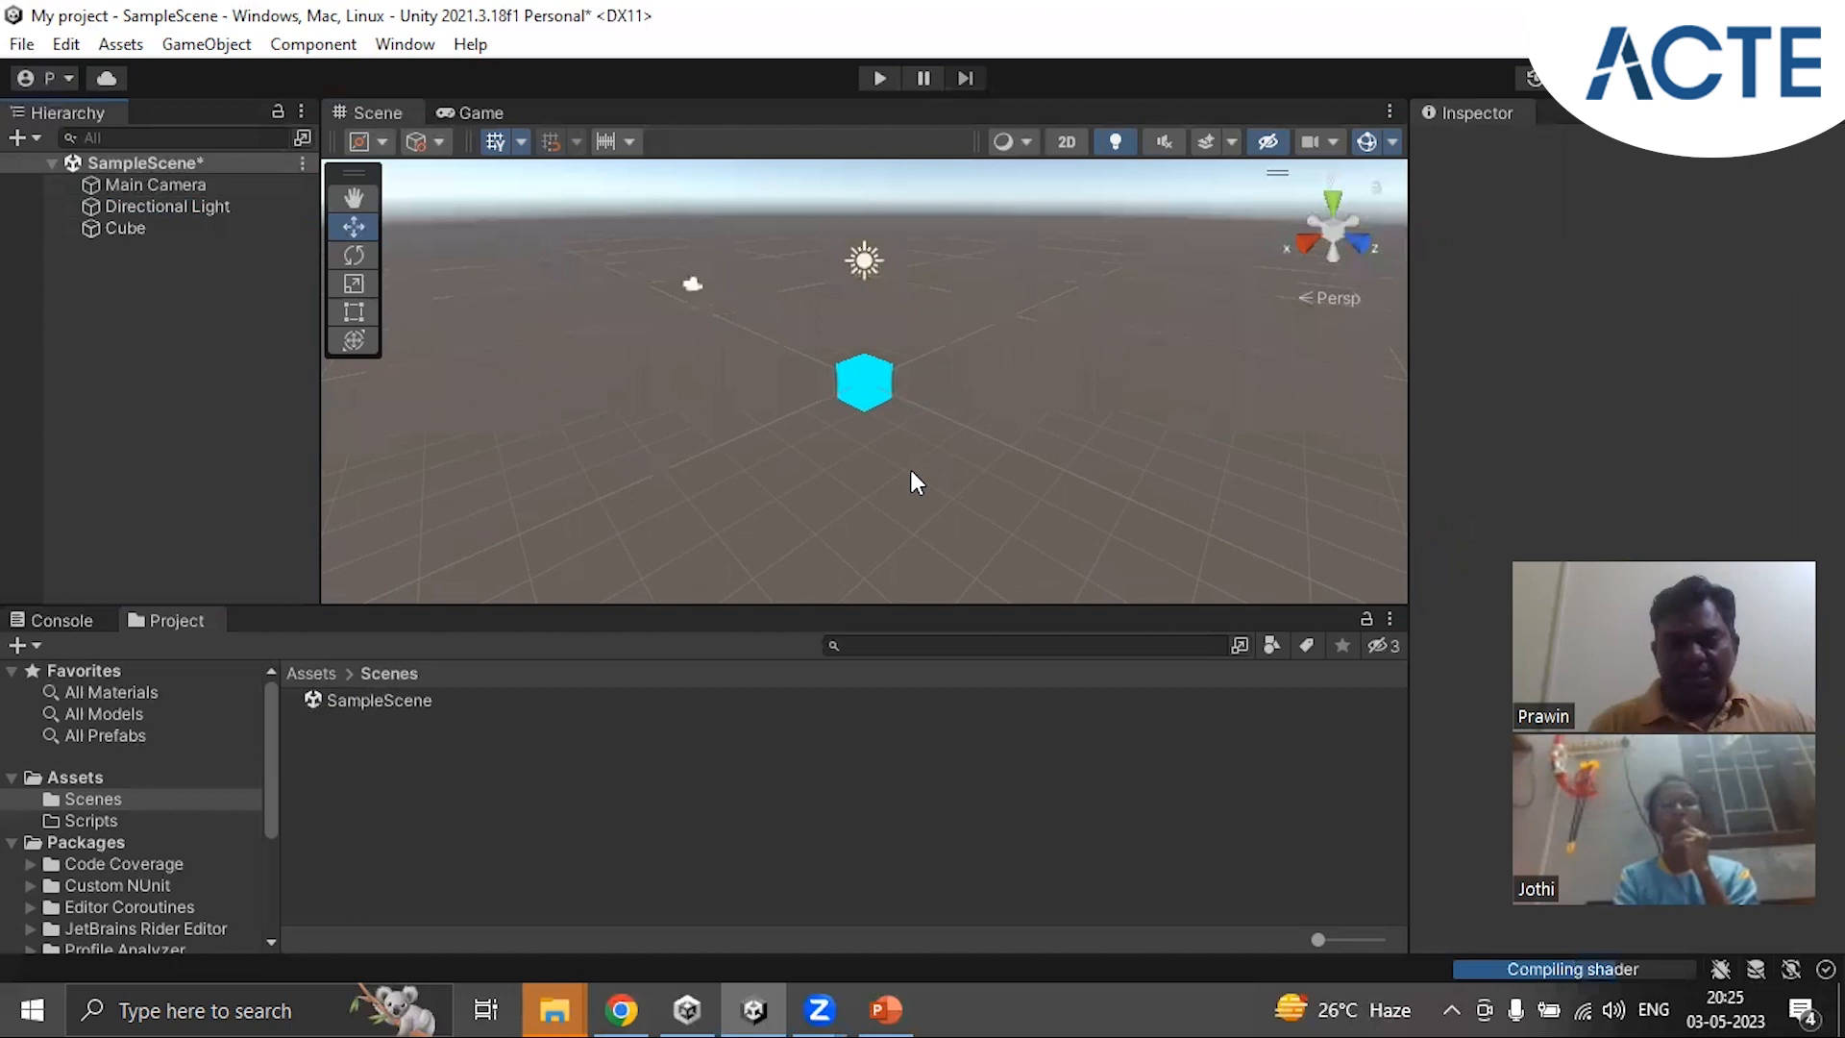
scroll(909, 490, "up", 5)
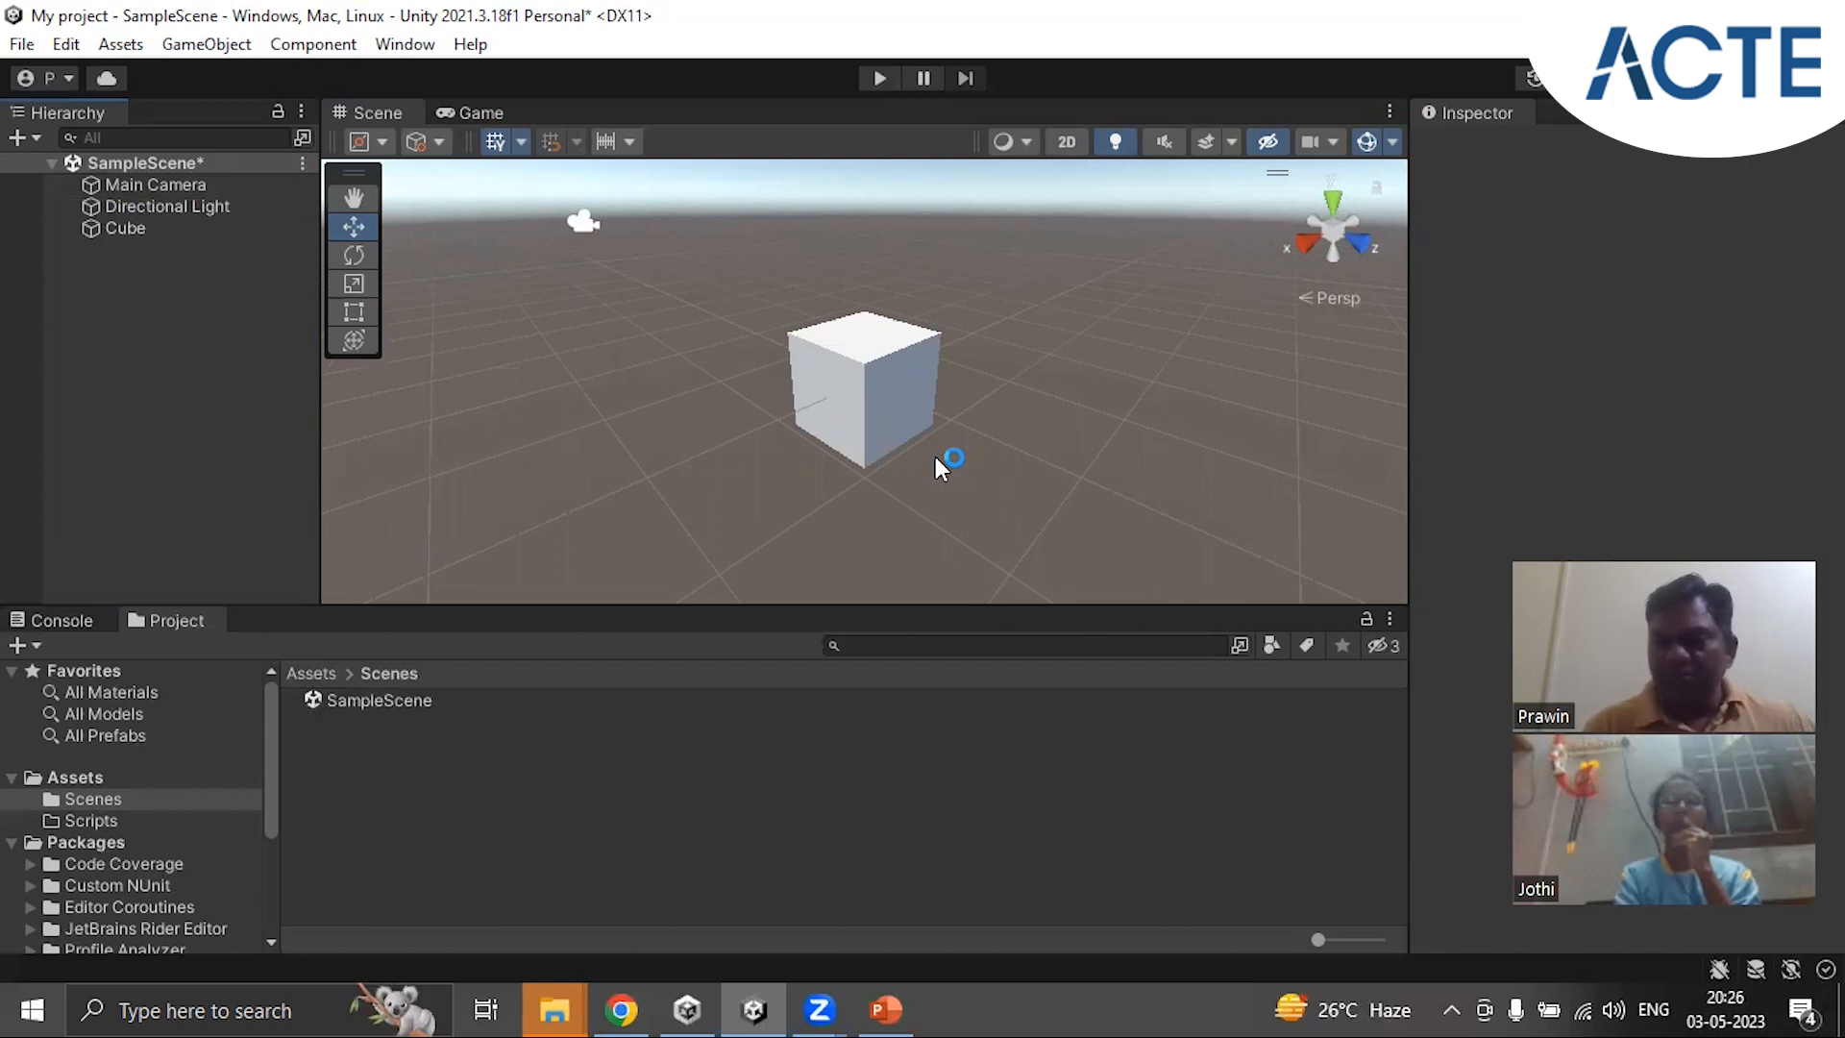
scroll(938, 440, "up", 5)
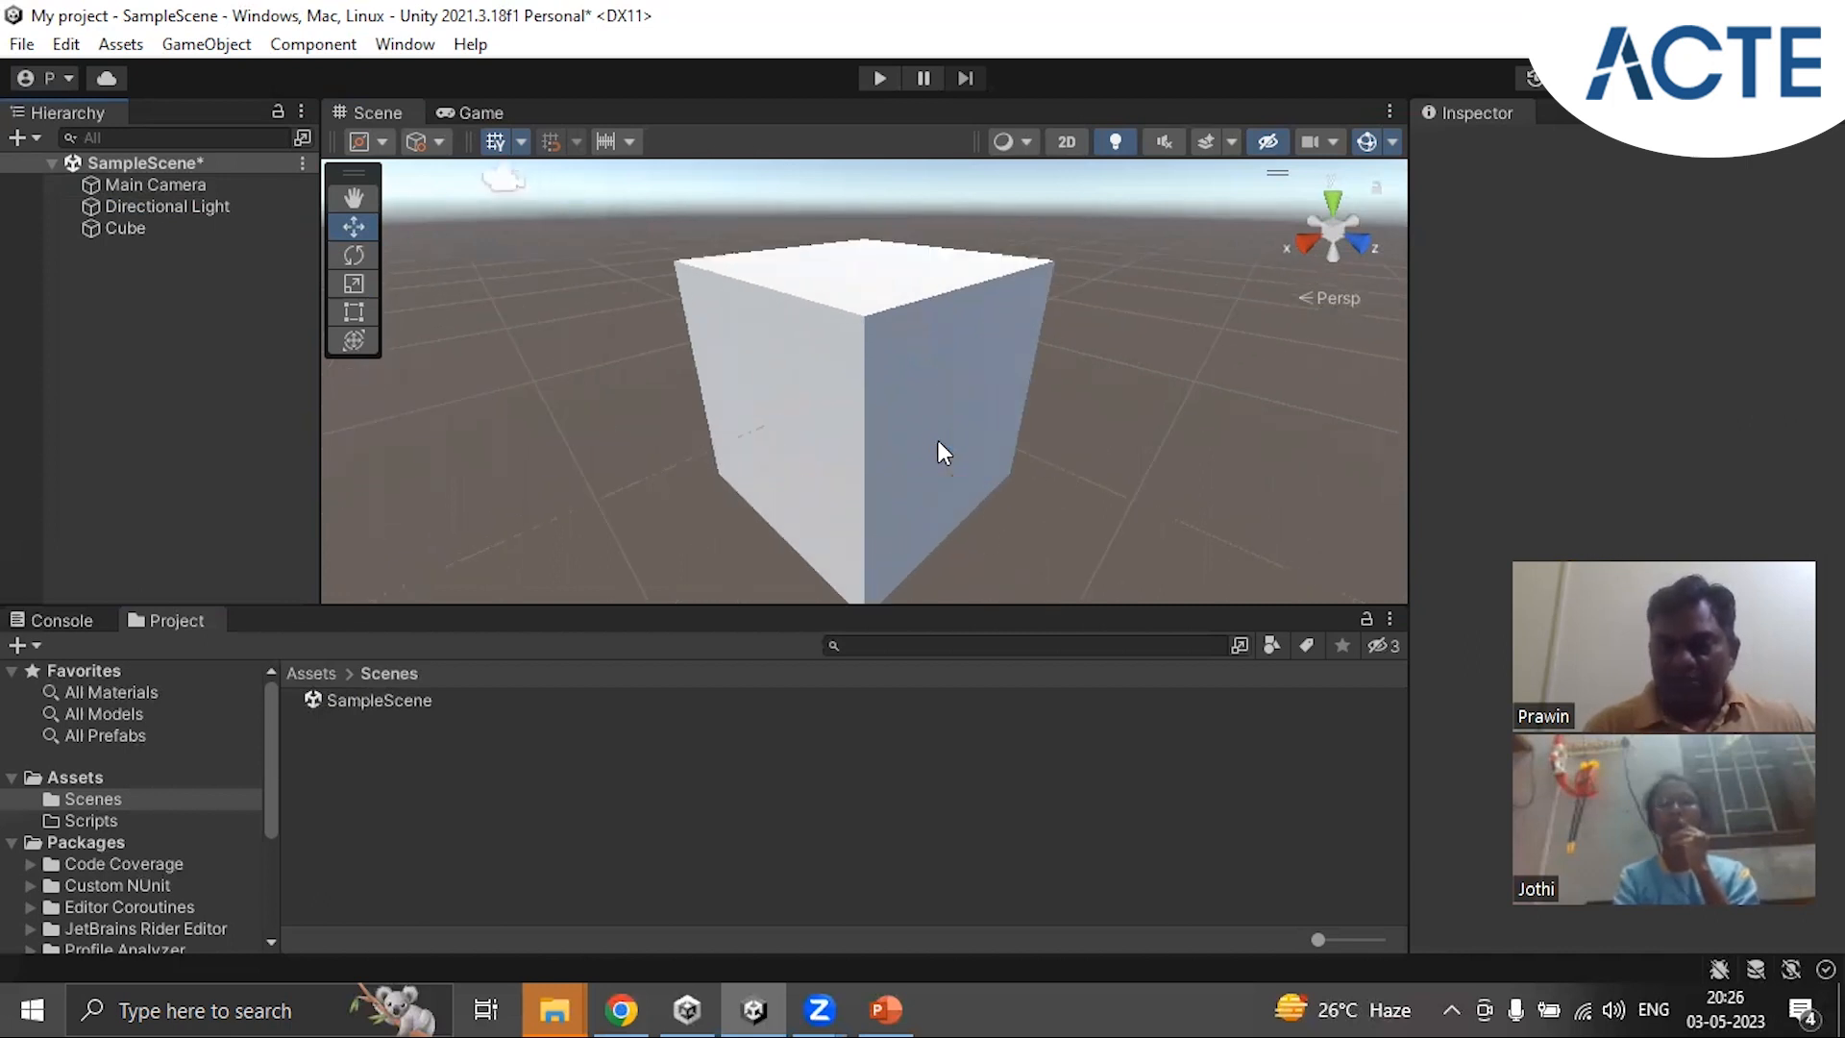
scroll(938, 440, "down", 5)
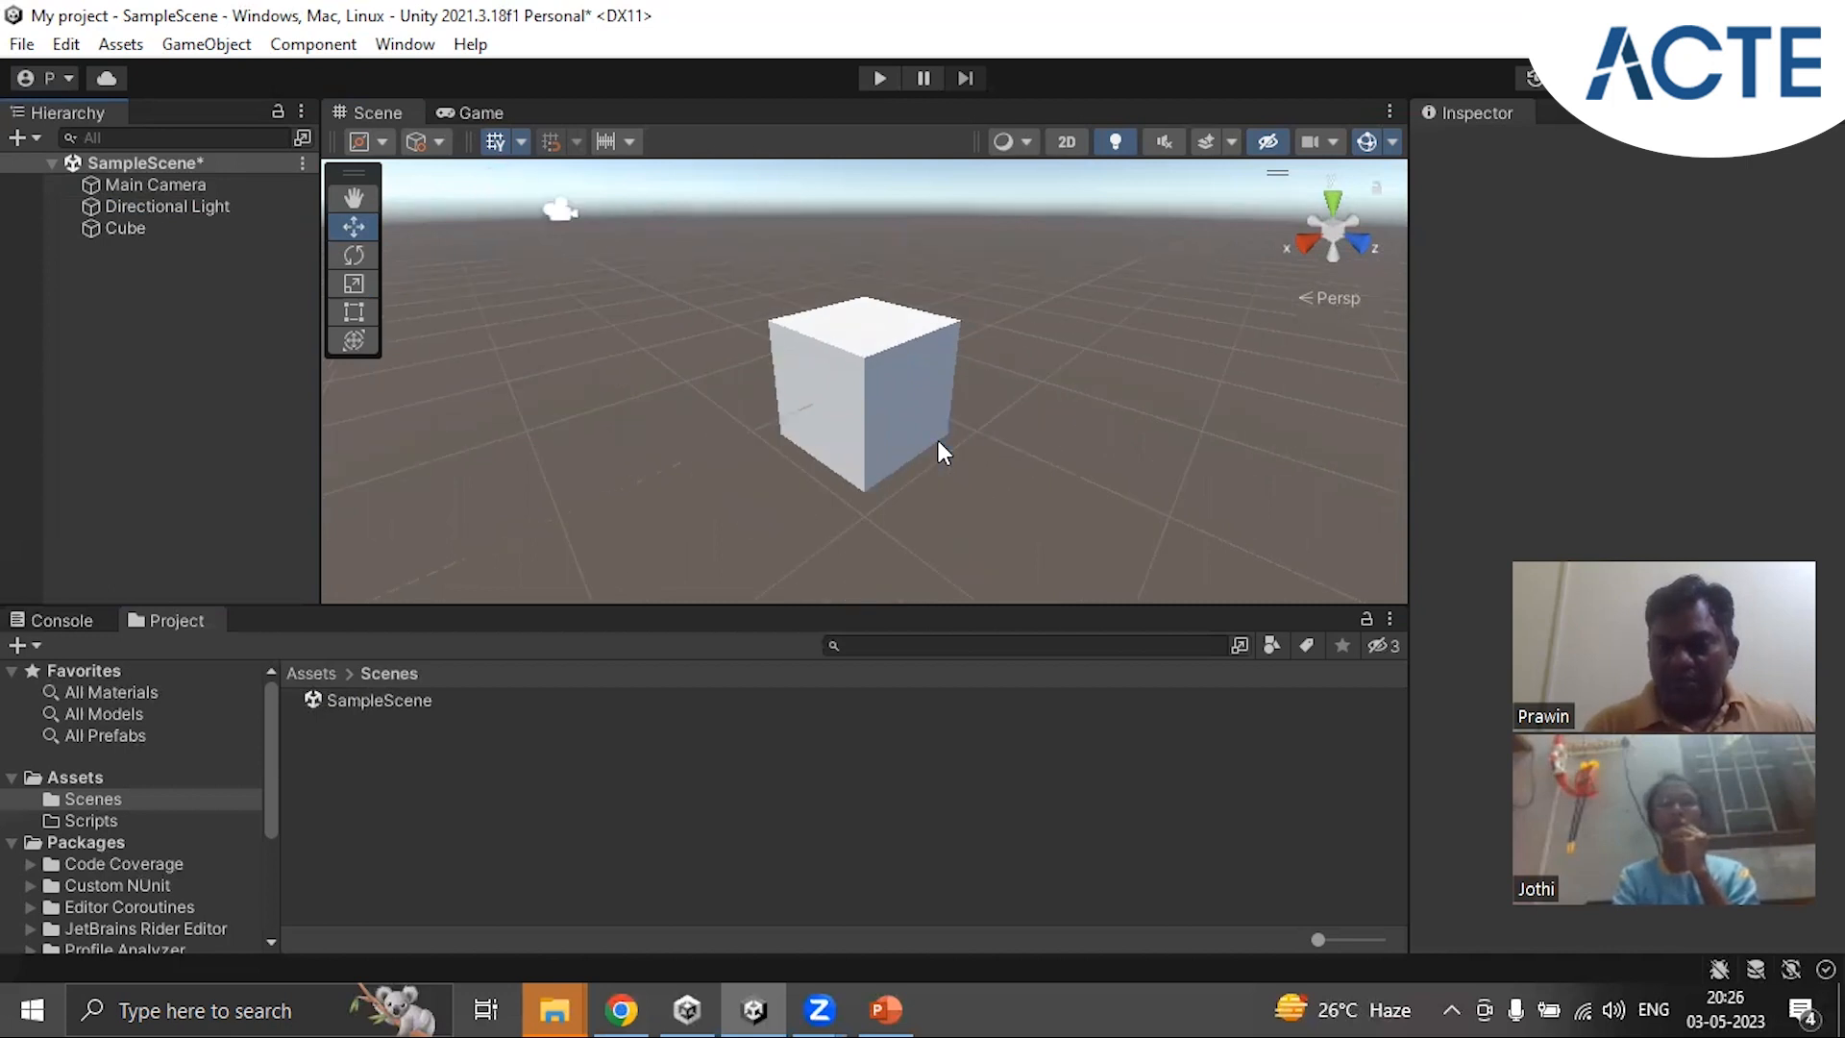
scroll(938, 440, "up", 3)
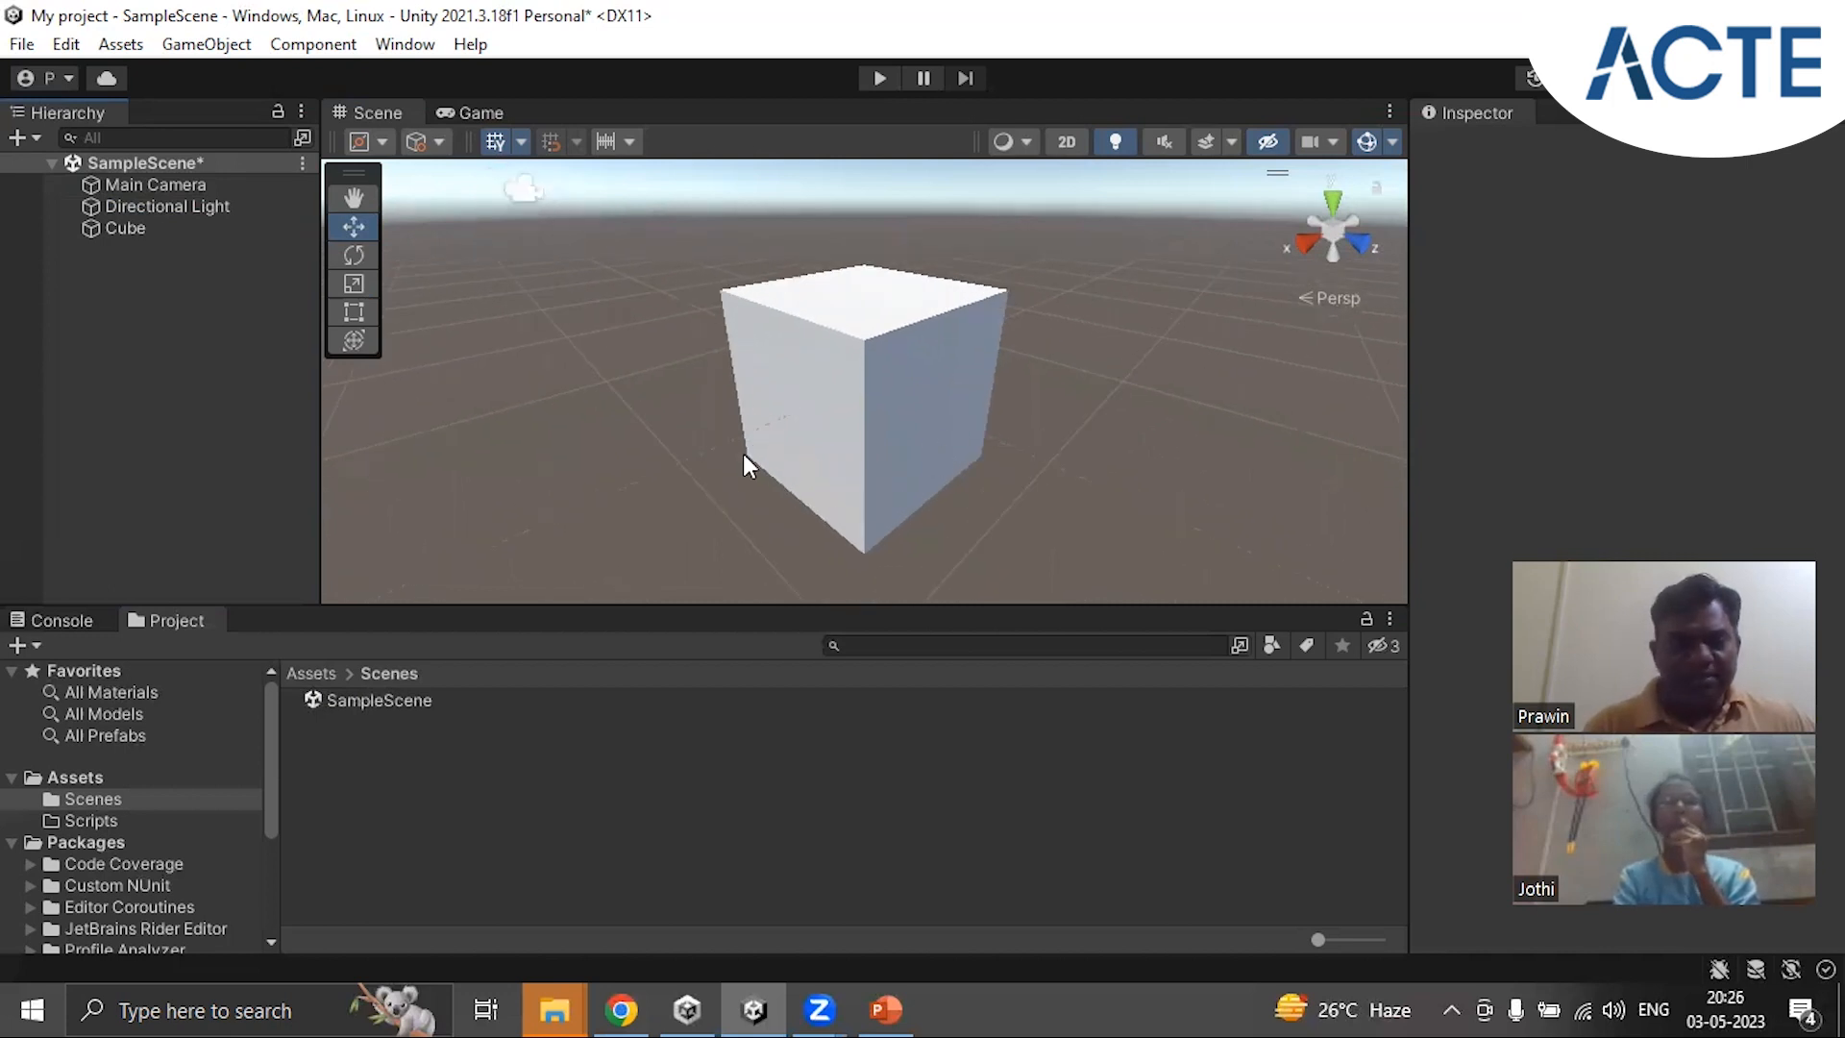
right_click_drag(1144, 435, 1113, 444)
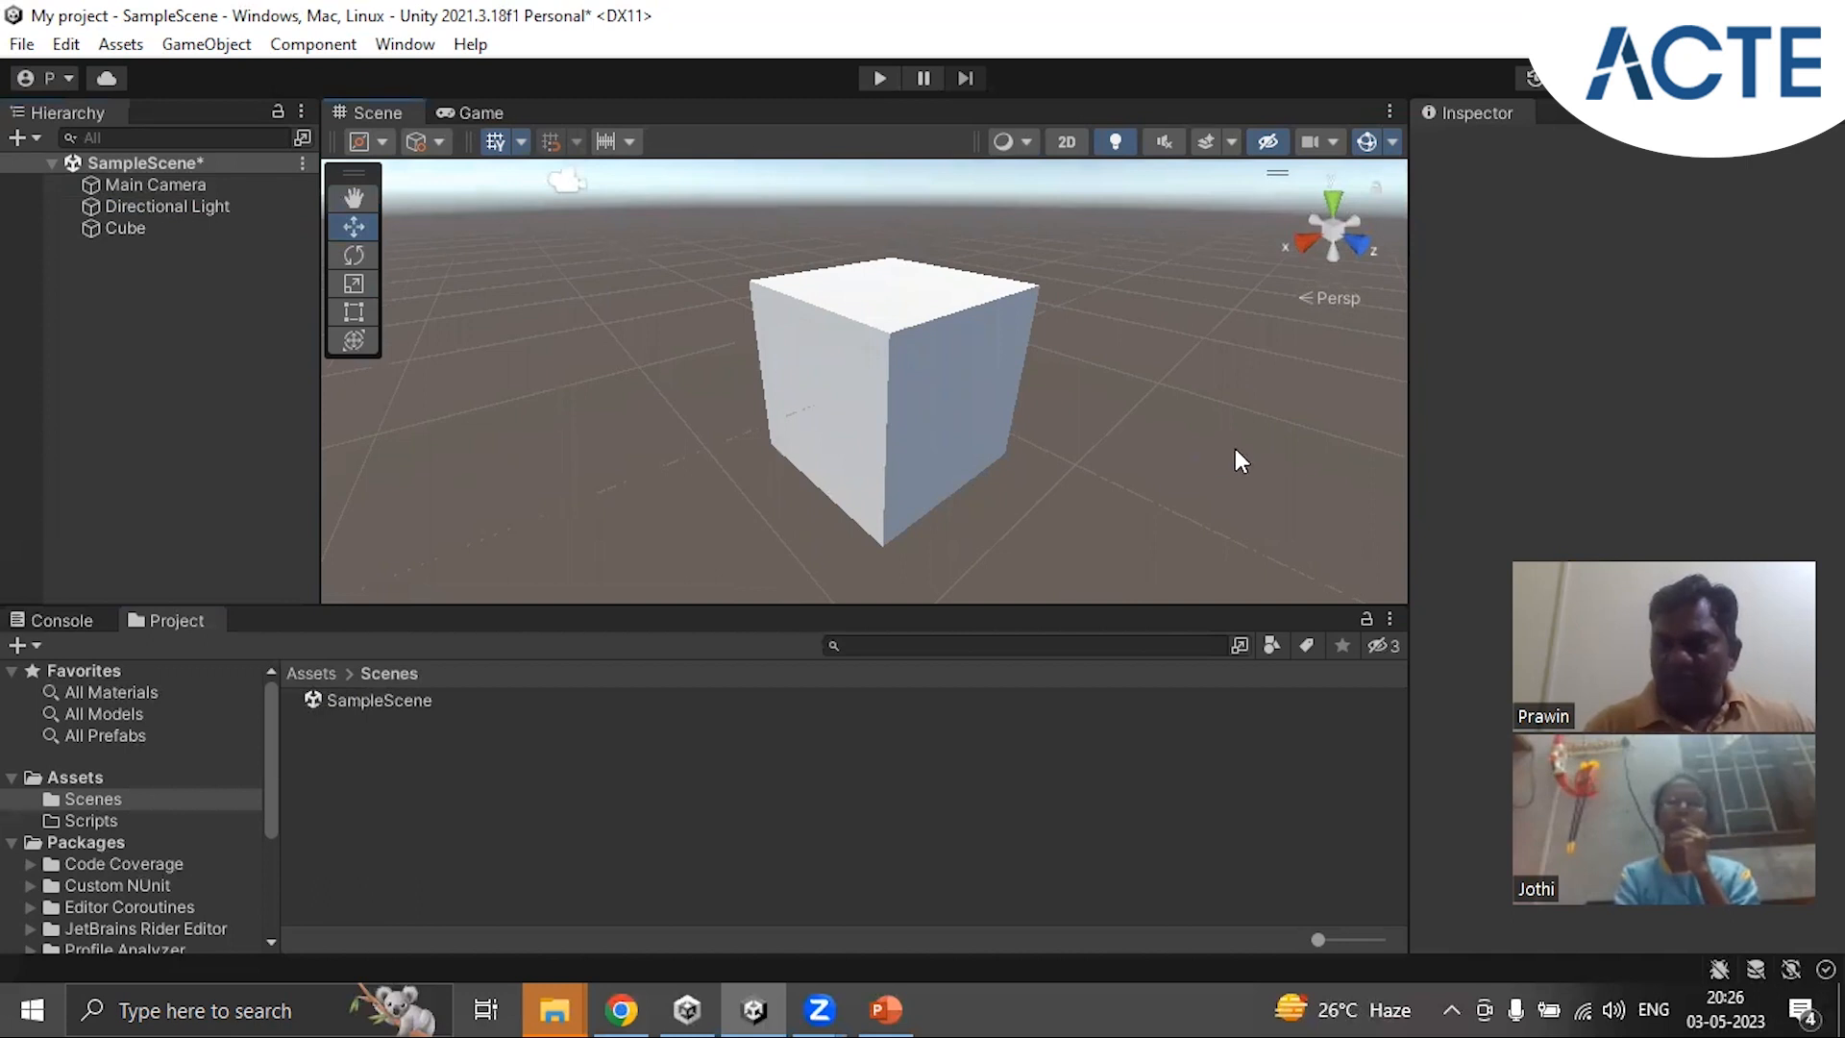
mouse_move(1235, 449)
left_mouse_down("alt")
mouse_move(882, 452)
mouse_move(1265, 423)
mouse_move(878, 449)
mouse_move(1214, 451)
mouse_move(993, 482)
mouse_move(1251, 464)
left_mouse_up("alt")
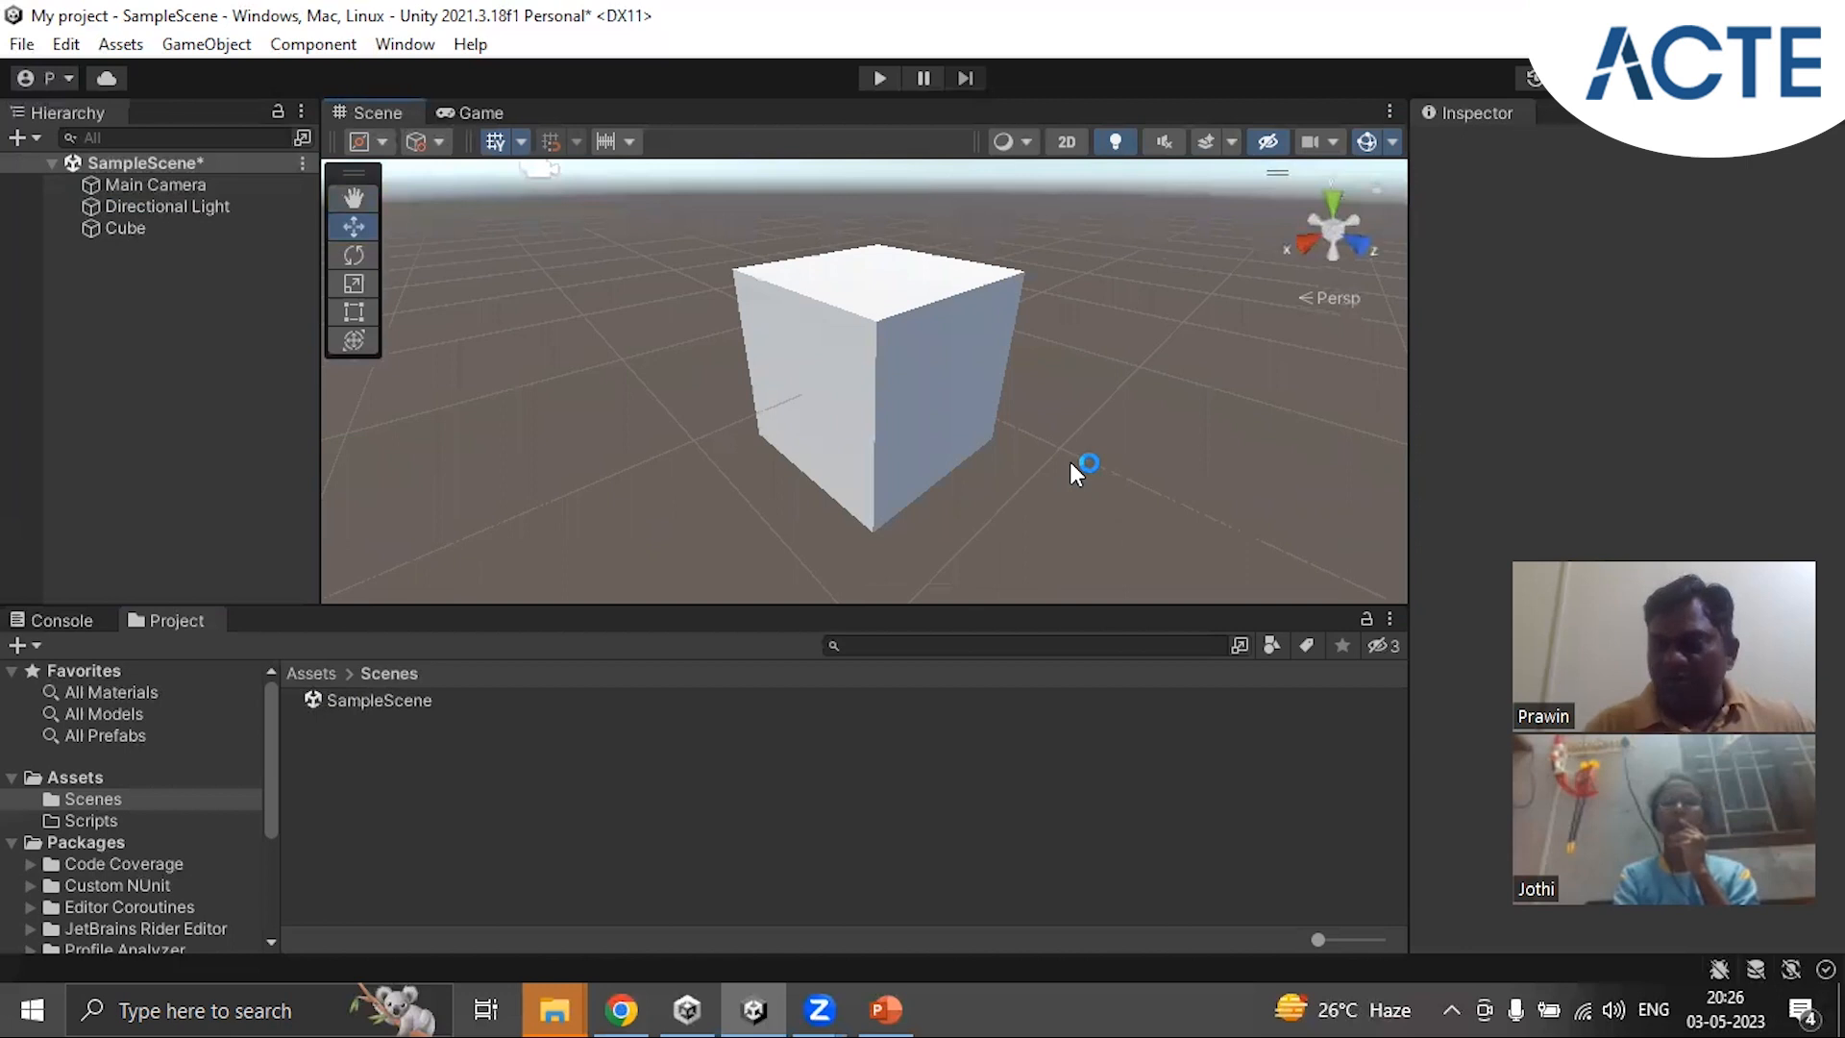
left_click_drag(1110, 404, 1040, 433, "alt")
scroll(949, 460, "down", 4)
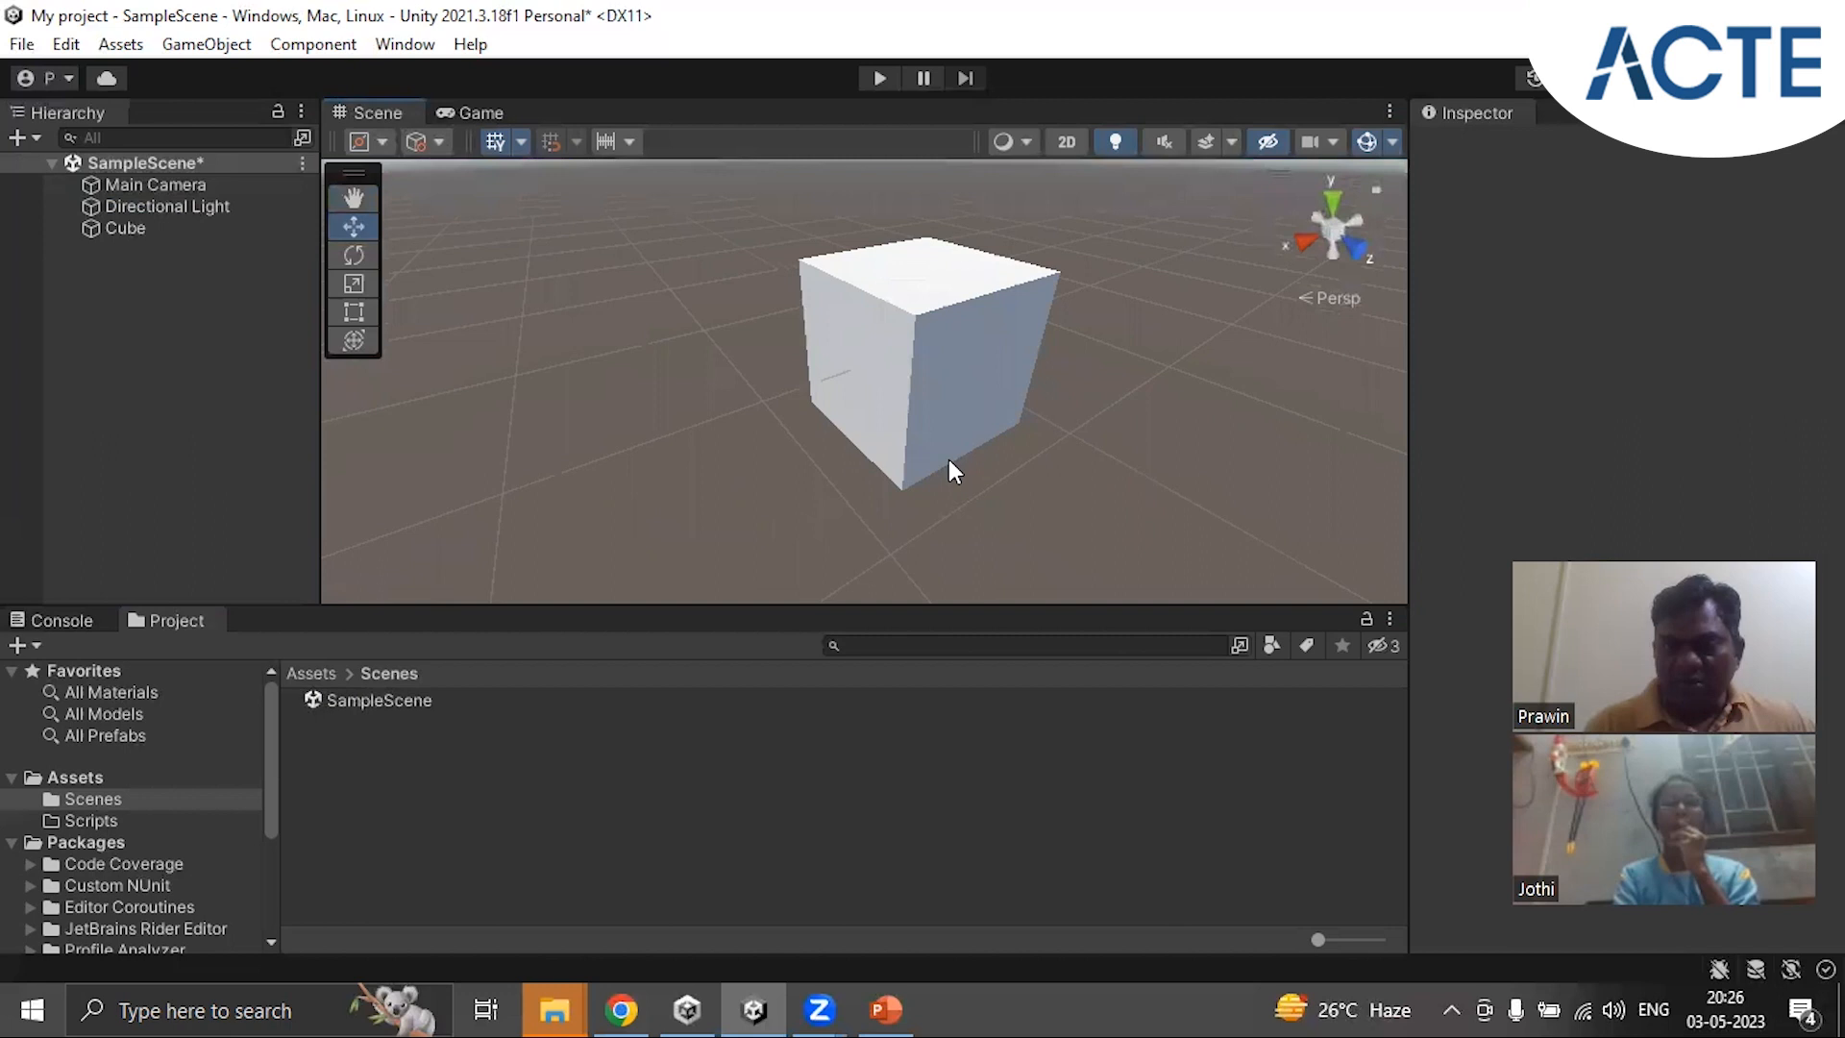
left_click_drag(939, 413, 944, 361, "alt")
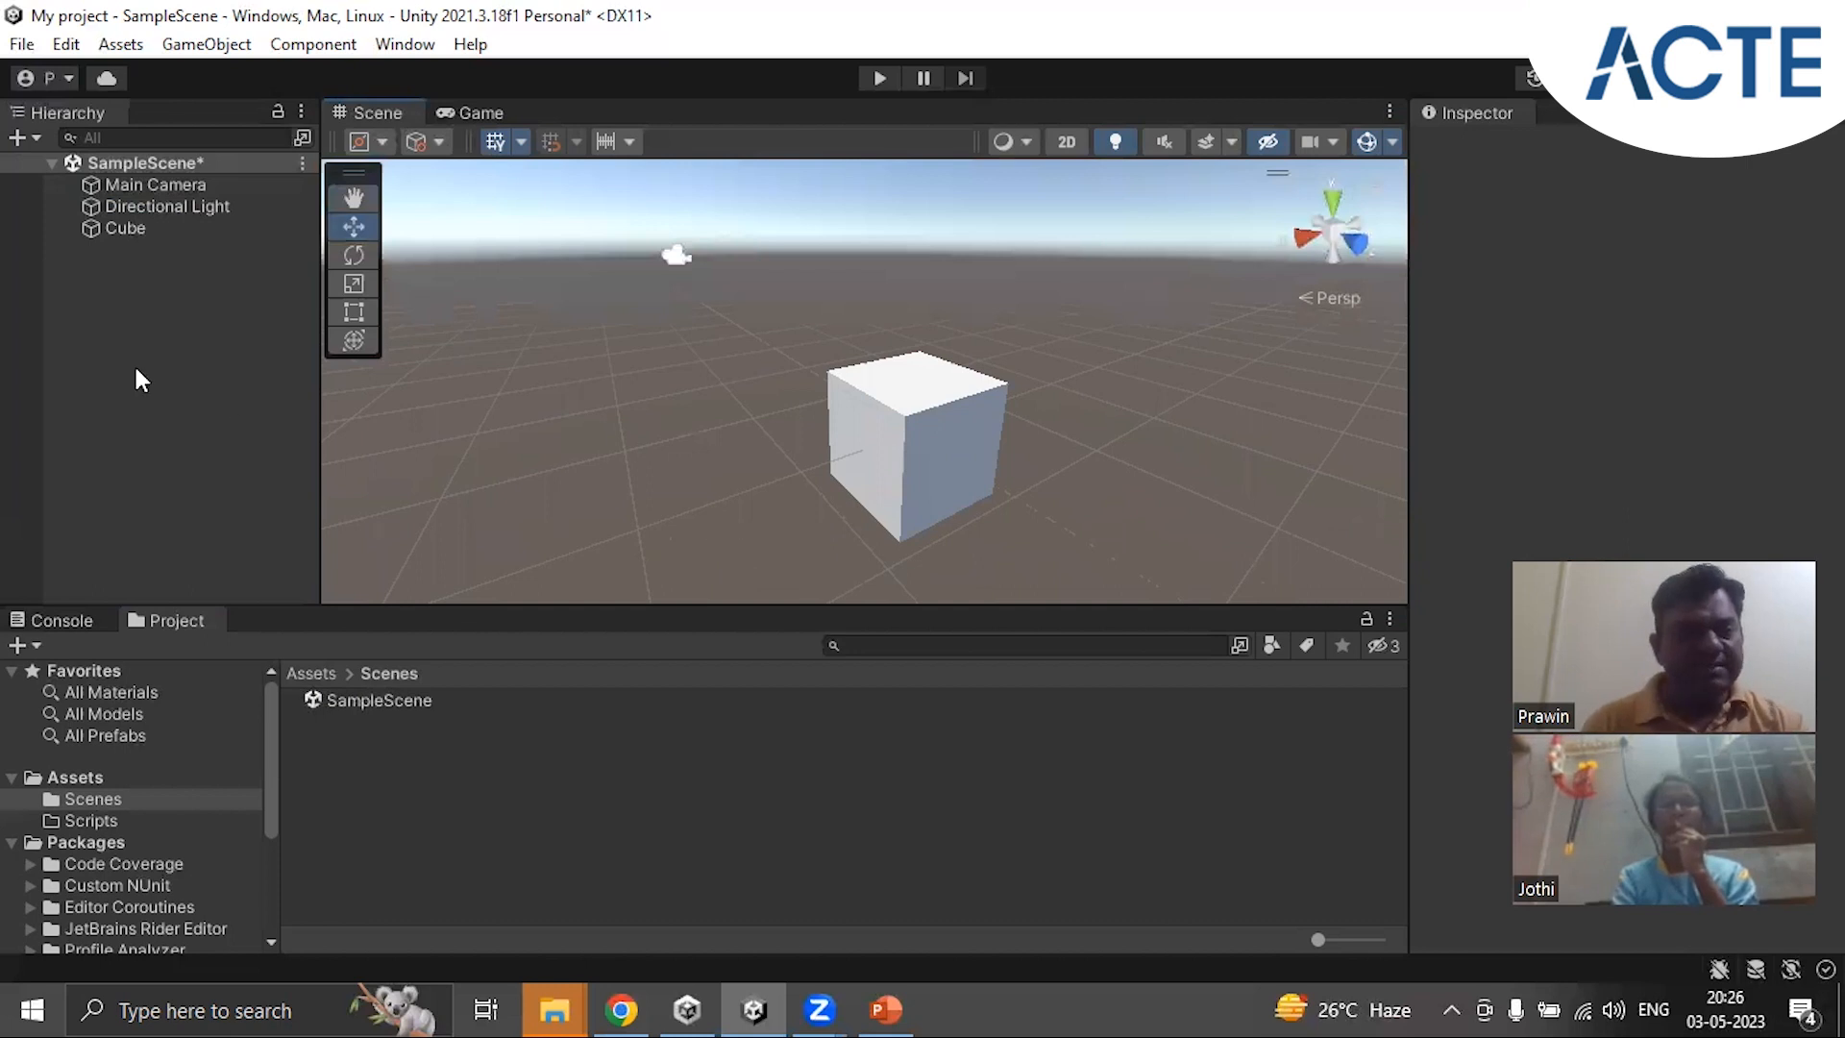
left_click(79, 110)
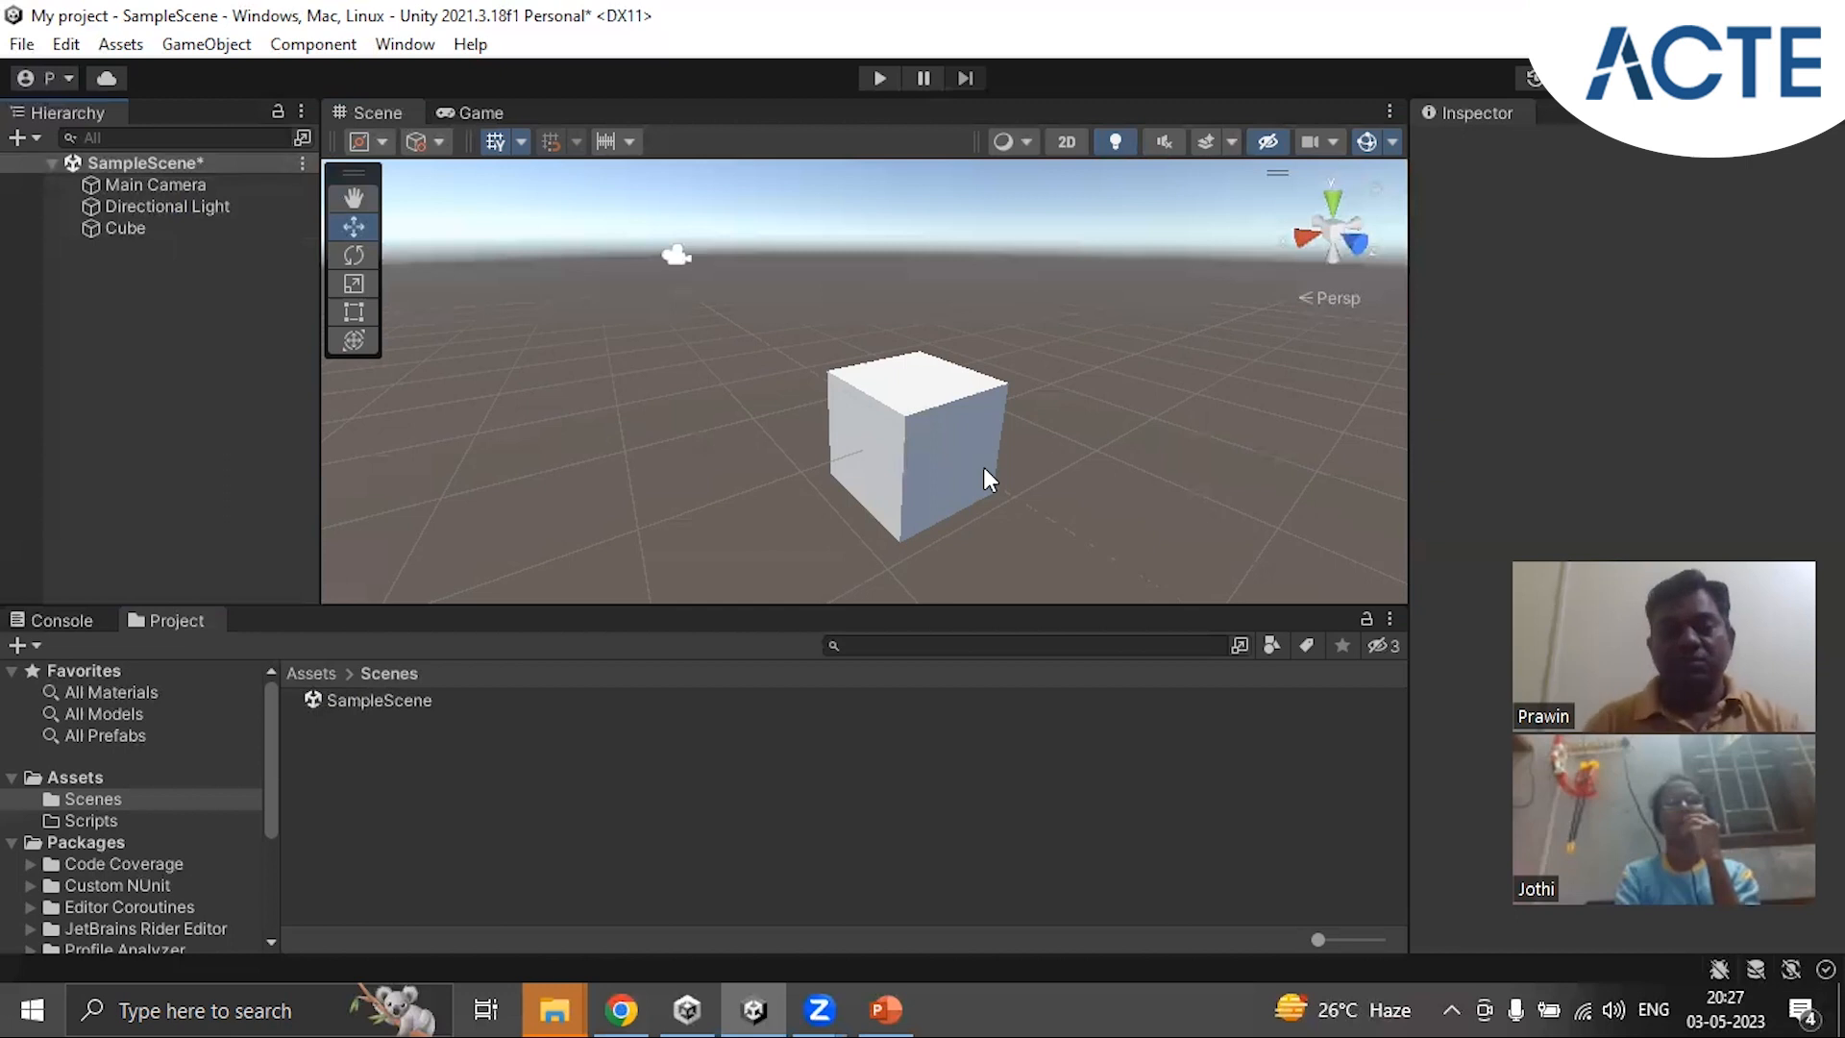
right_click(136, 319)
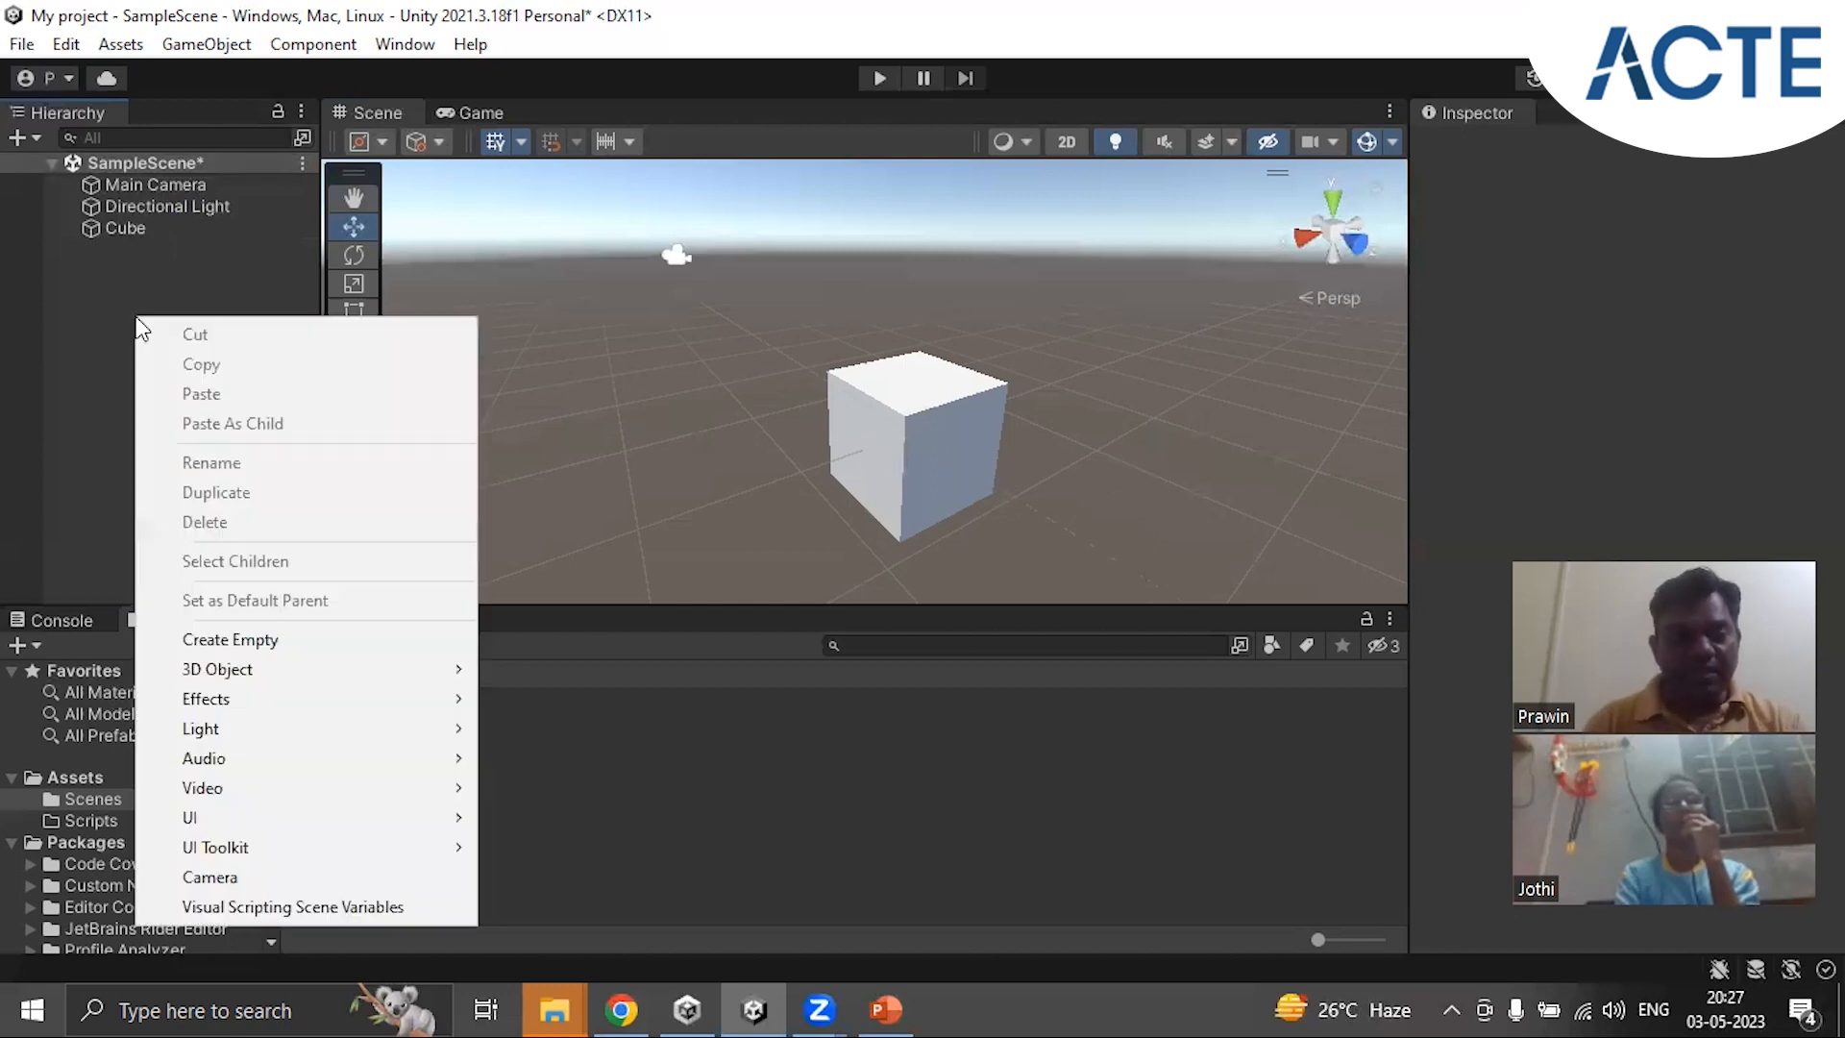
left_click(52, 305)
right_click(183, 375)
left_click(110, 302)
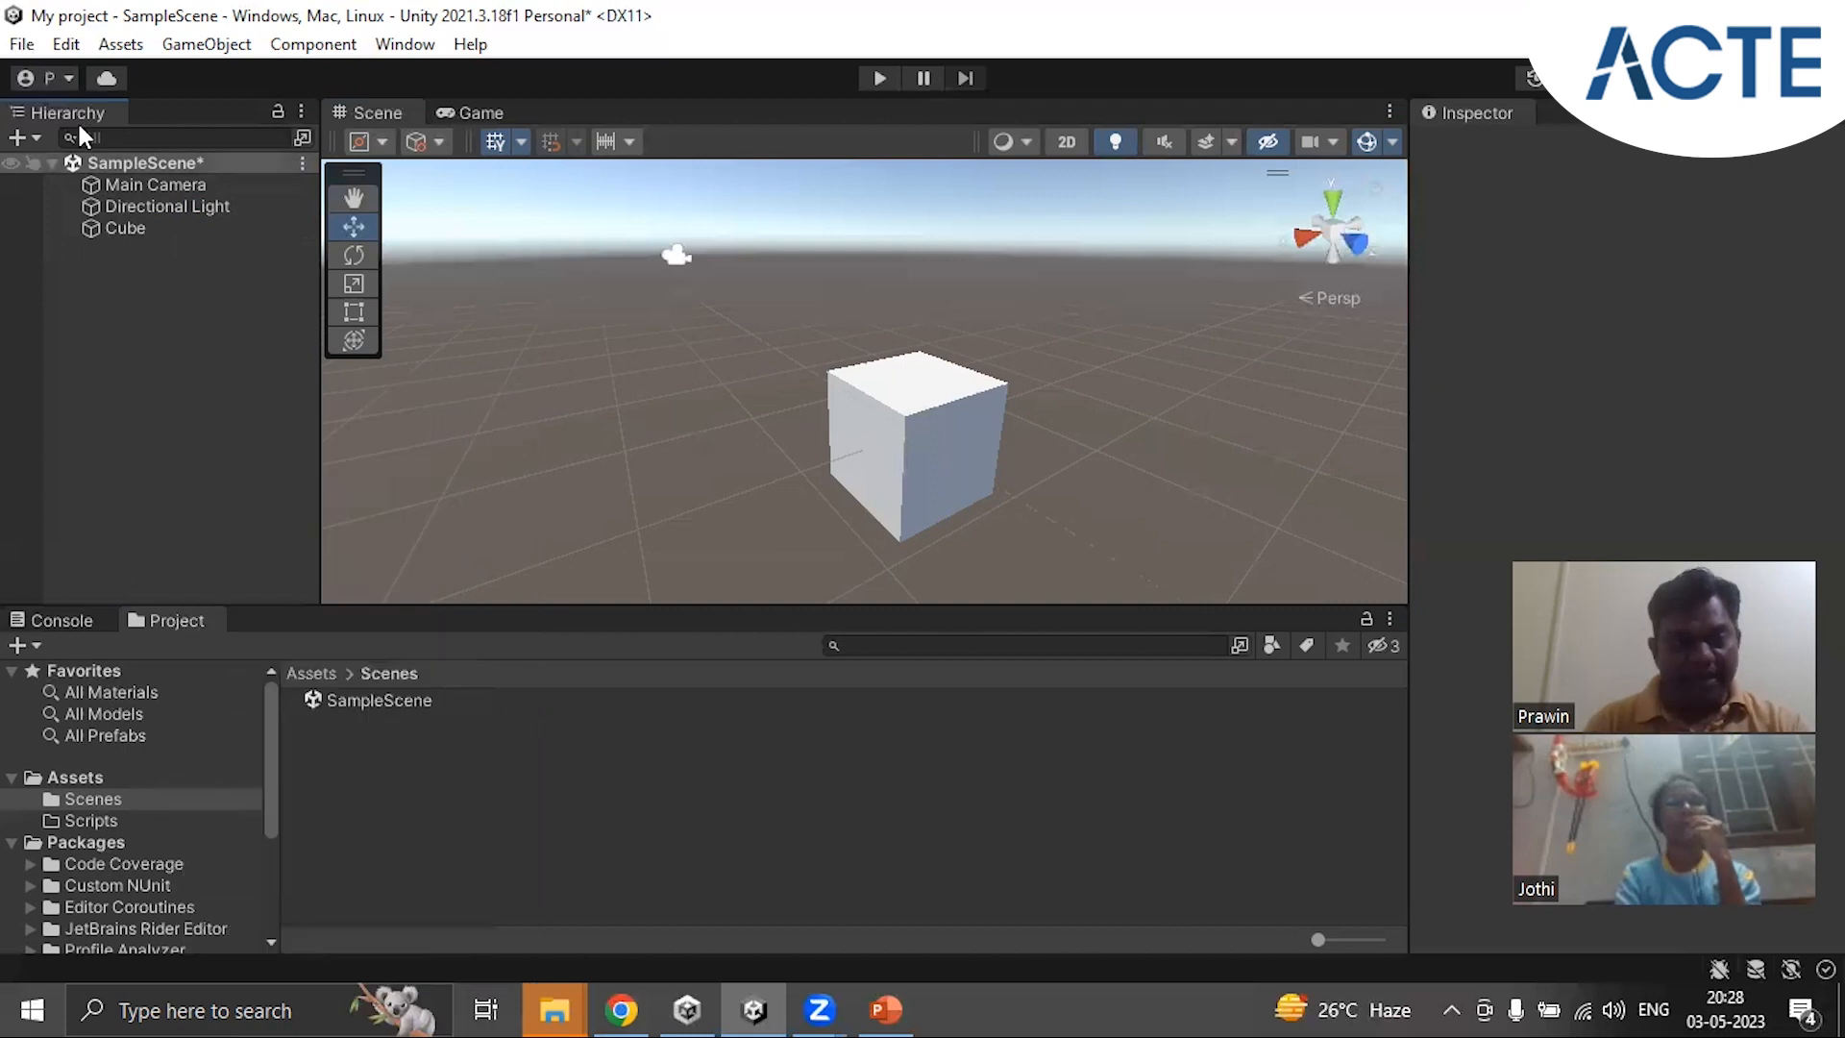
Step: Add a Sphere 3D object to SampleScene, keep its default name, and deselect it
right_click(136, 390)
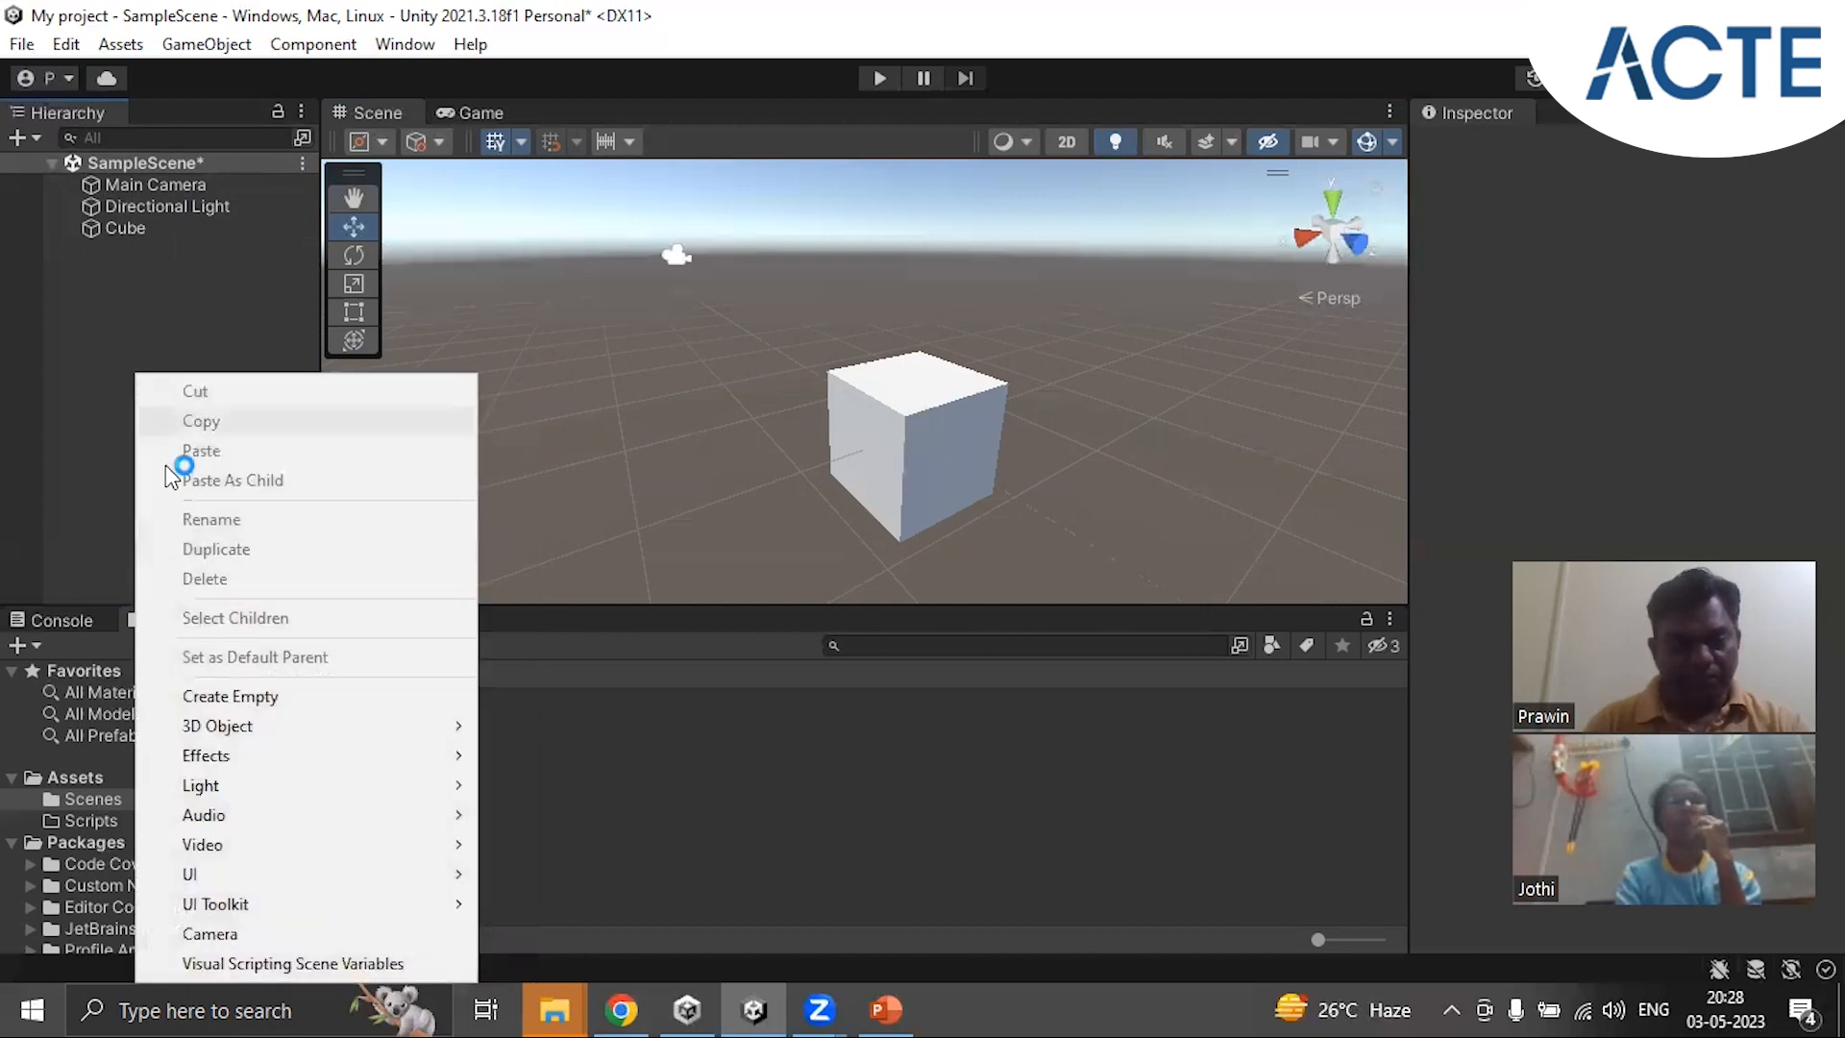
mouse_move(314, 738)
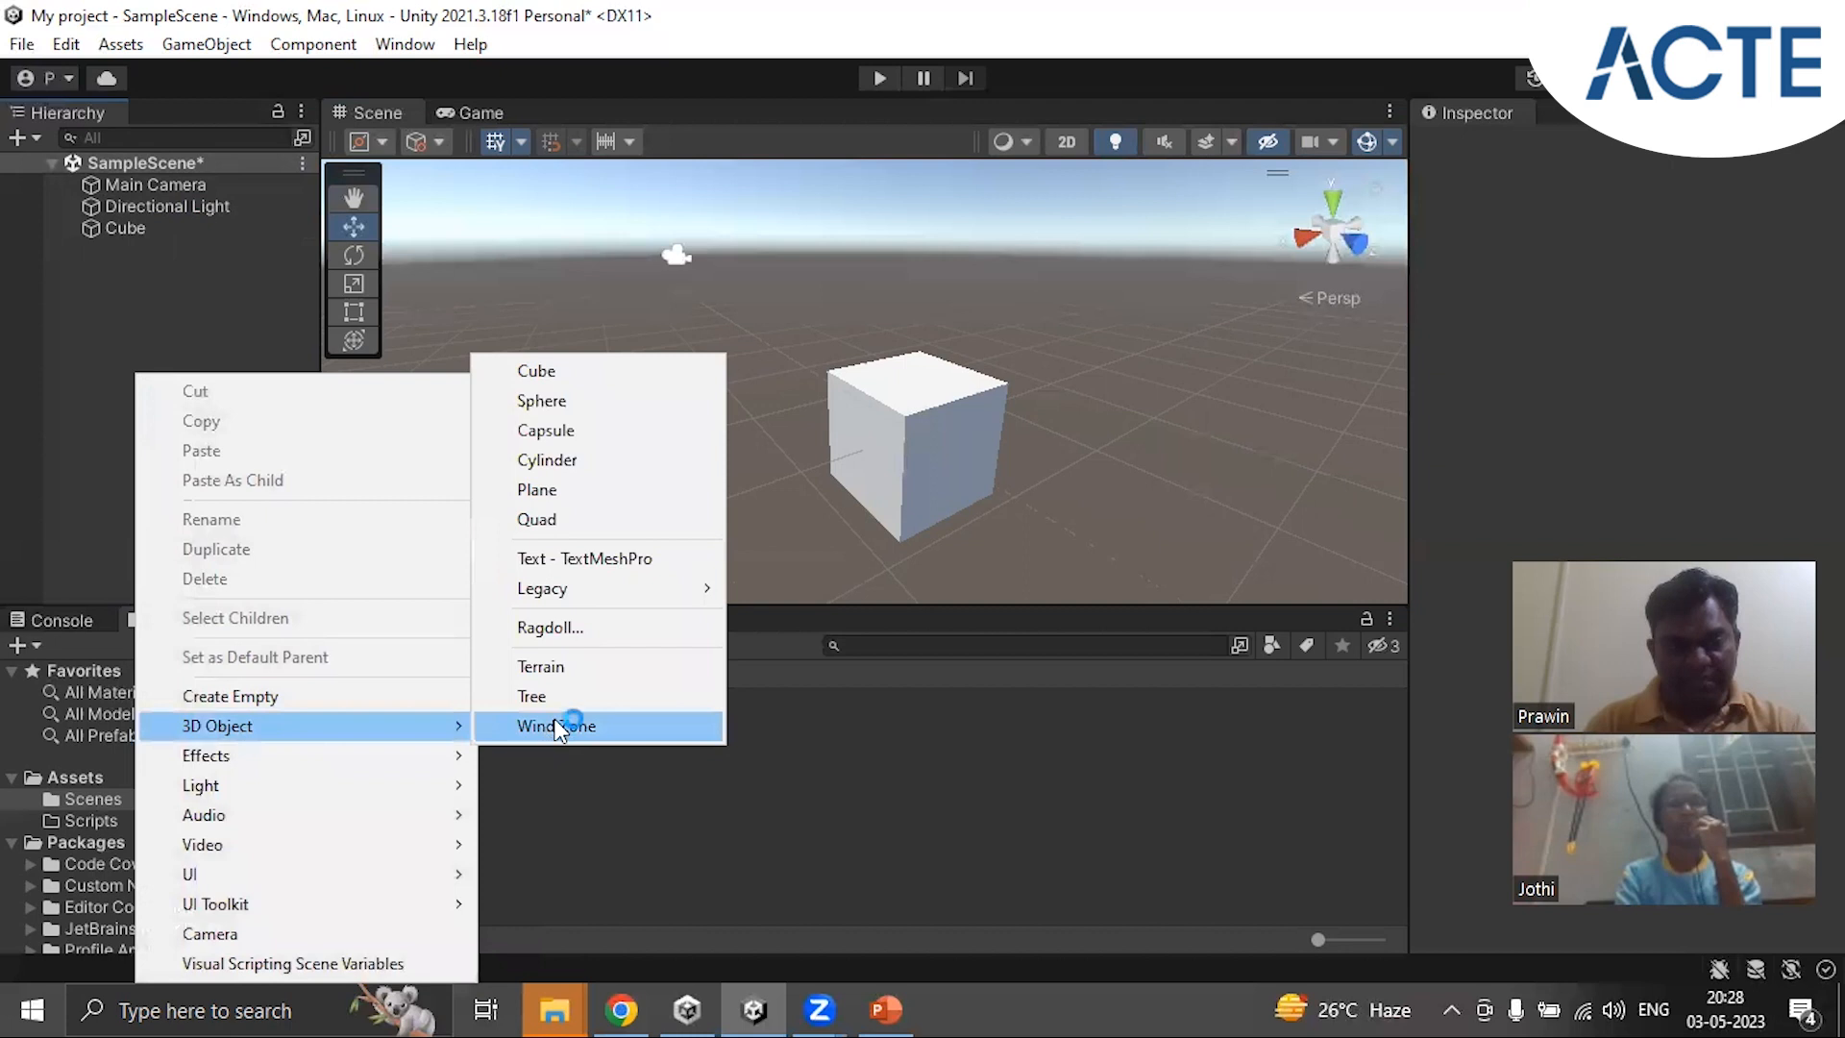
left_click(573, 399)
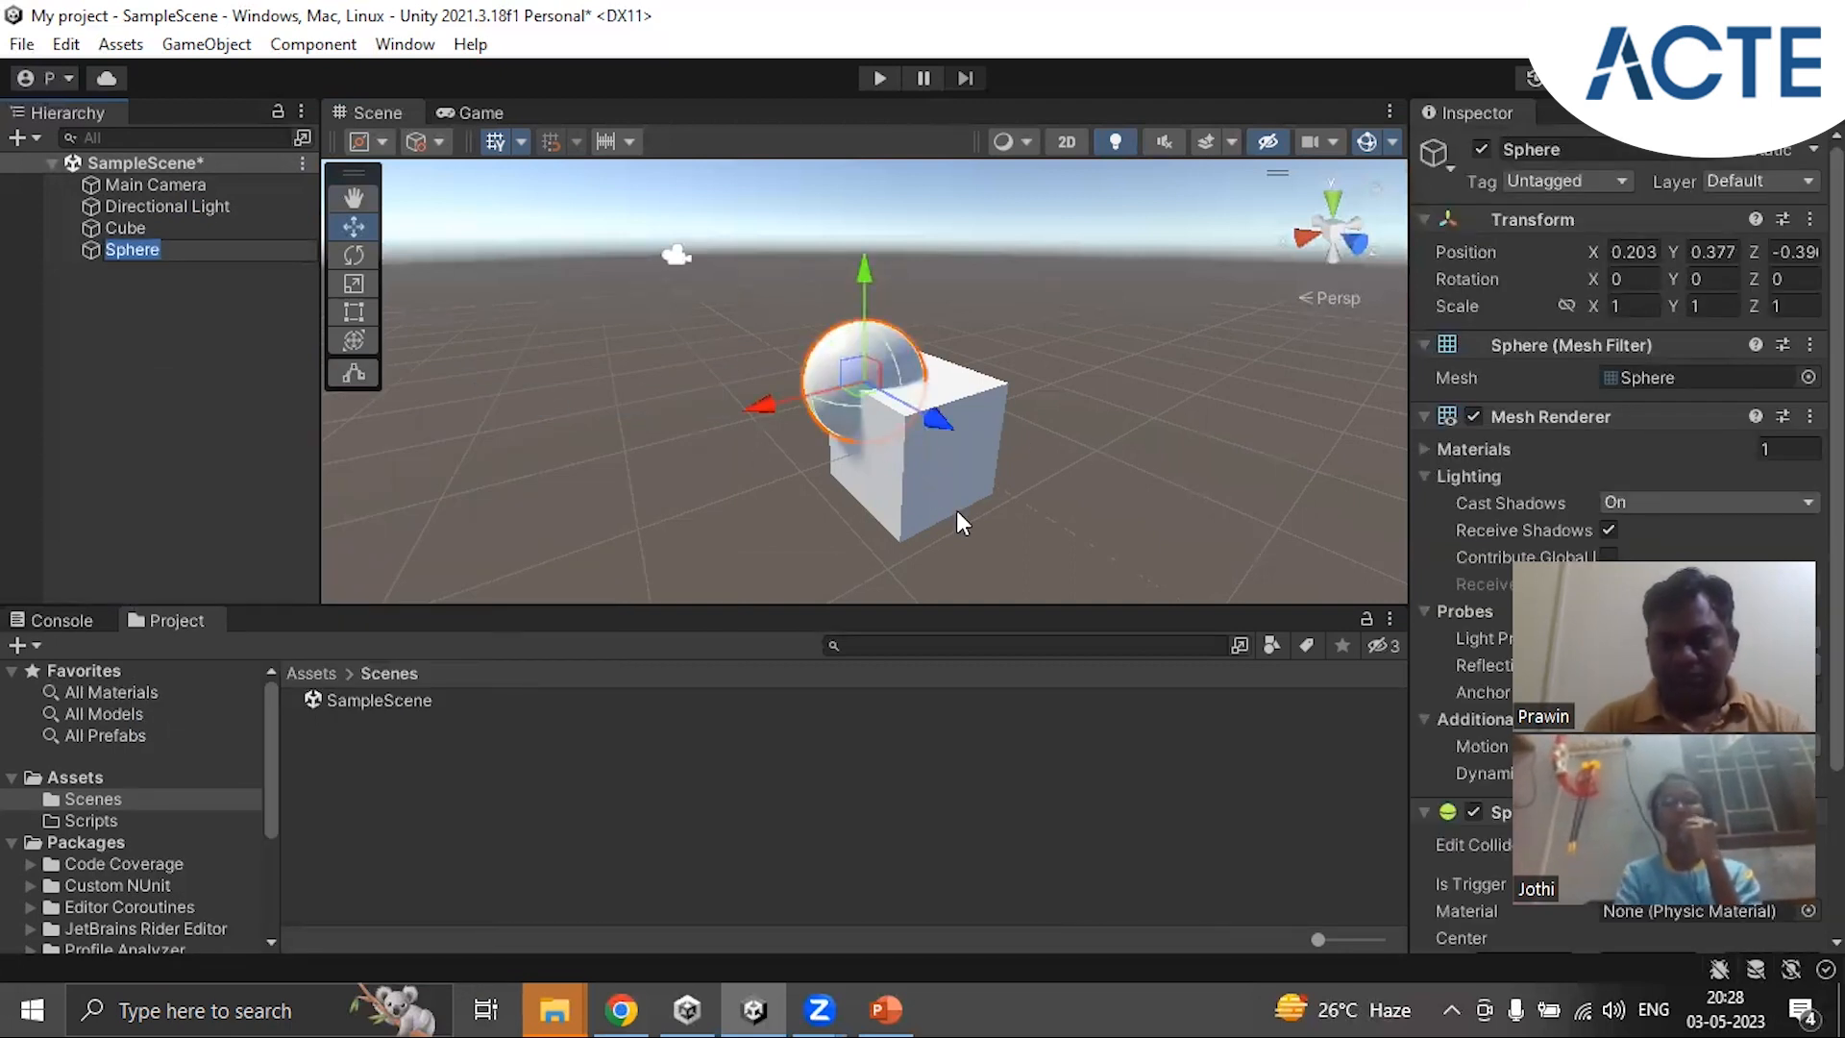
left_click(115, 310)
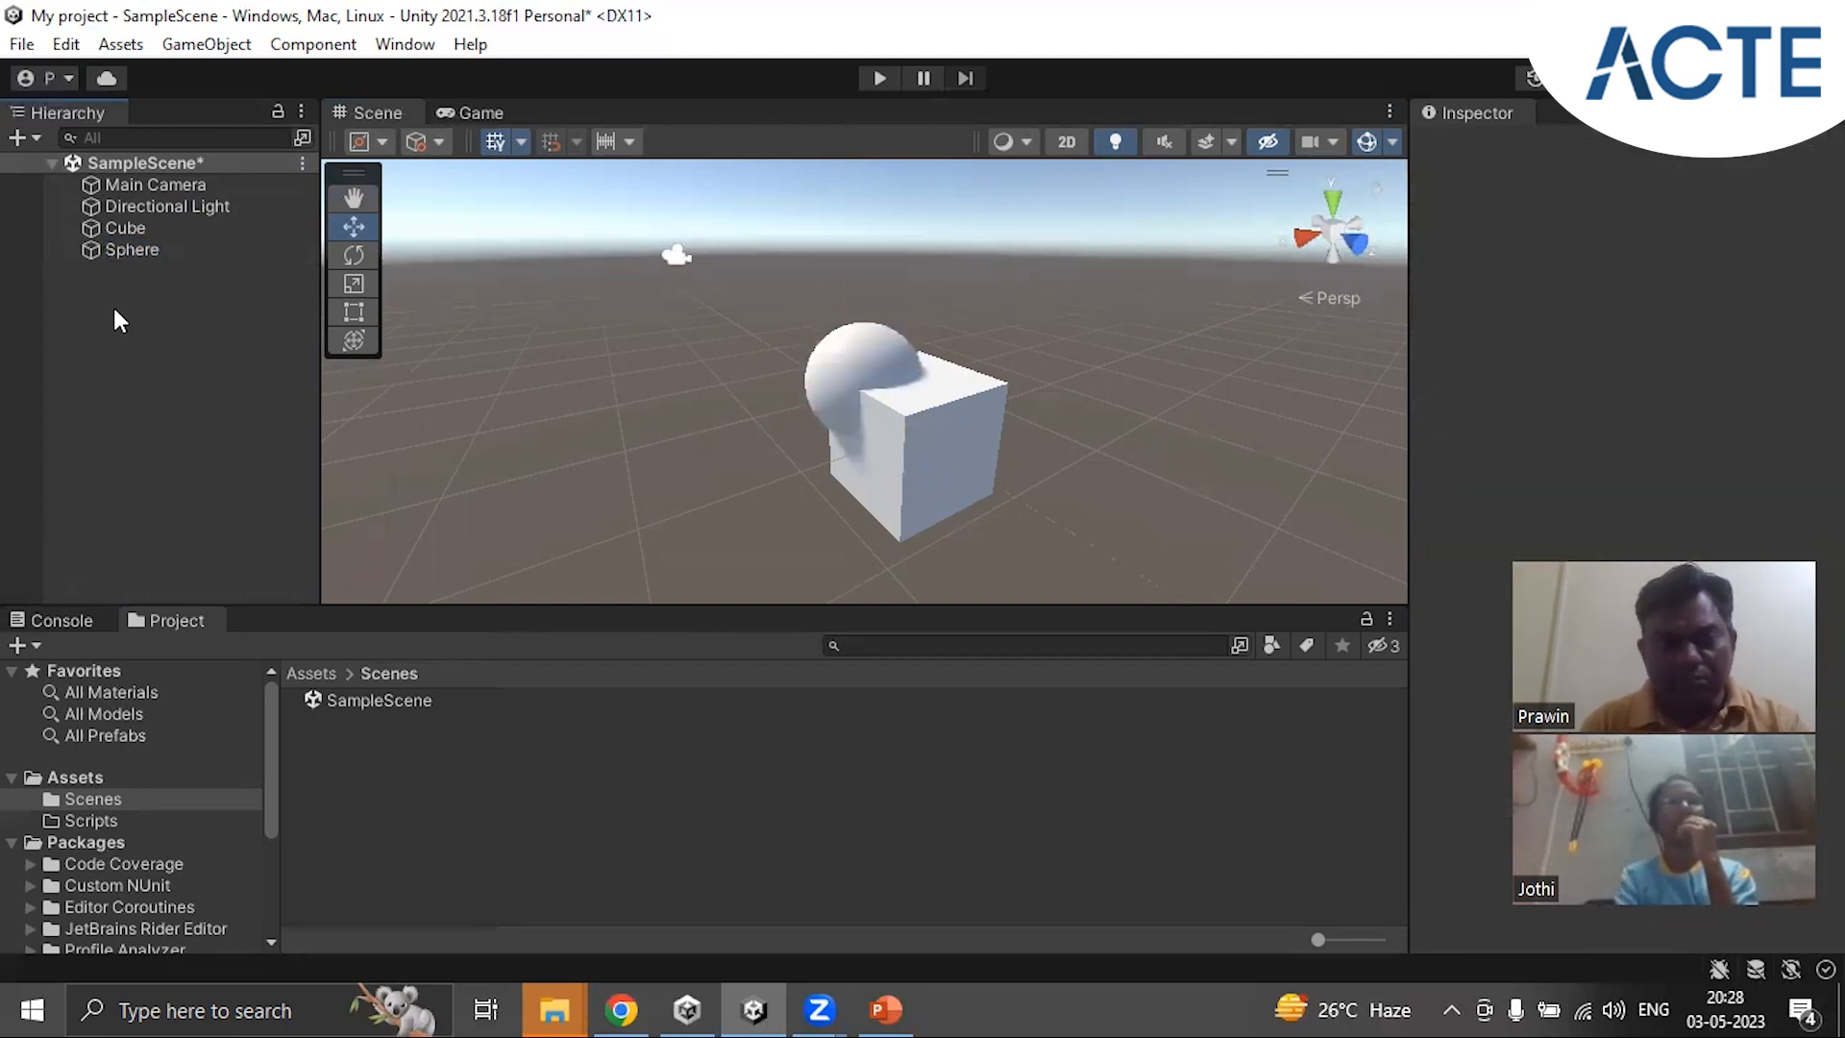
Step: Review the UI elements that can be created, and add a UI Image to SampleScene with its default name
right_click(142, 349)
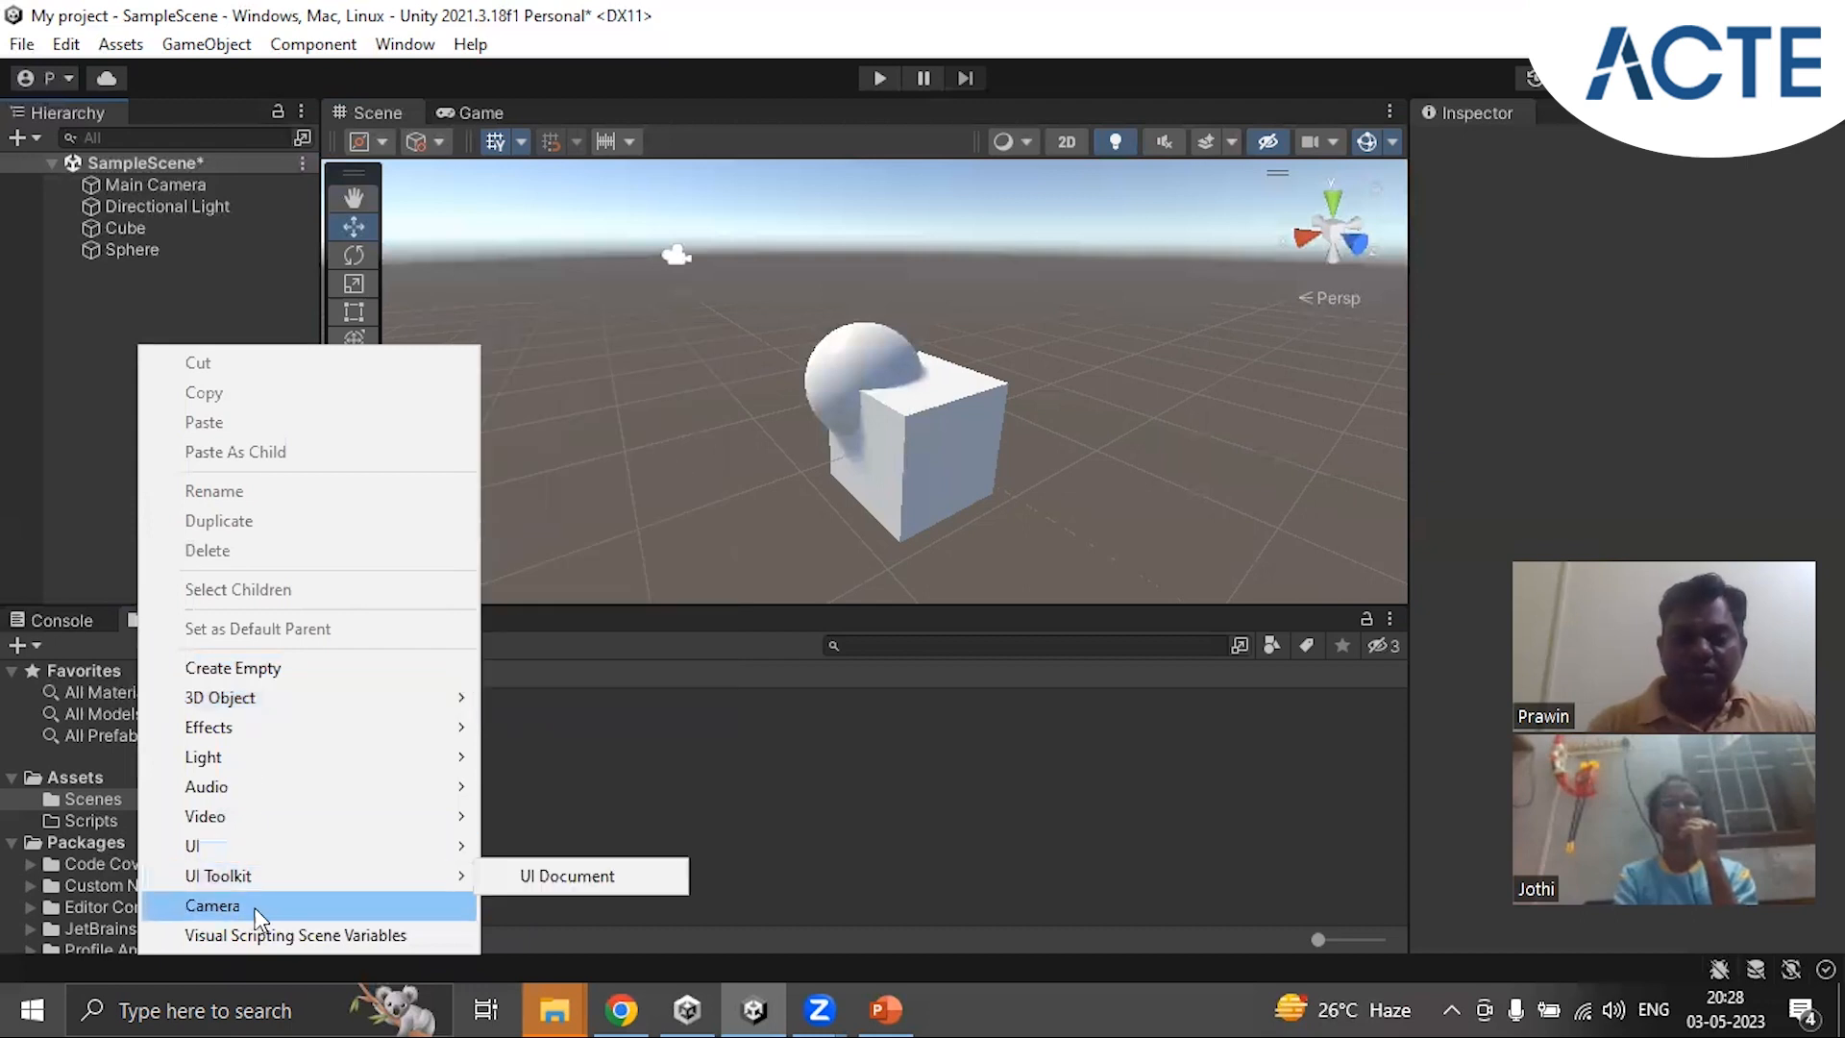
mouse_move(237, 851)
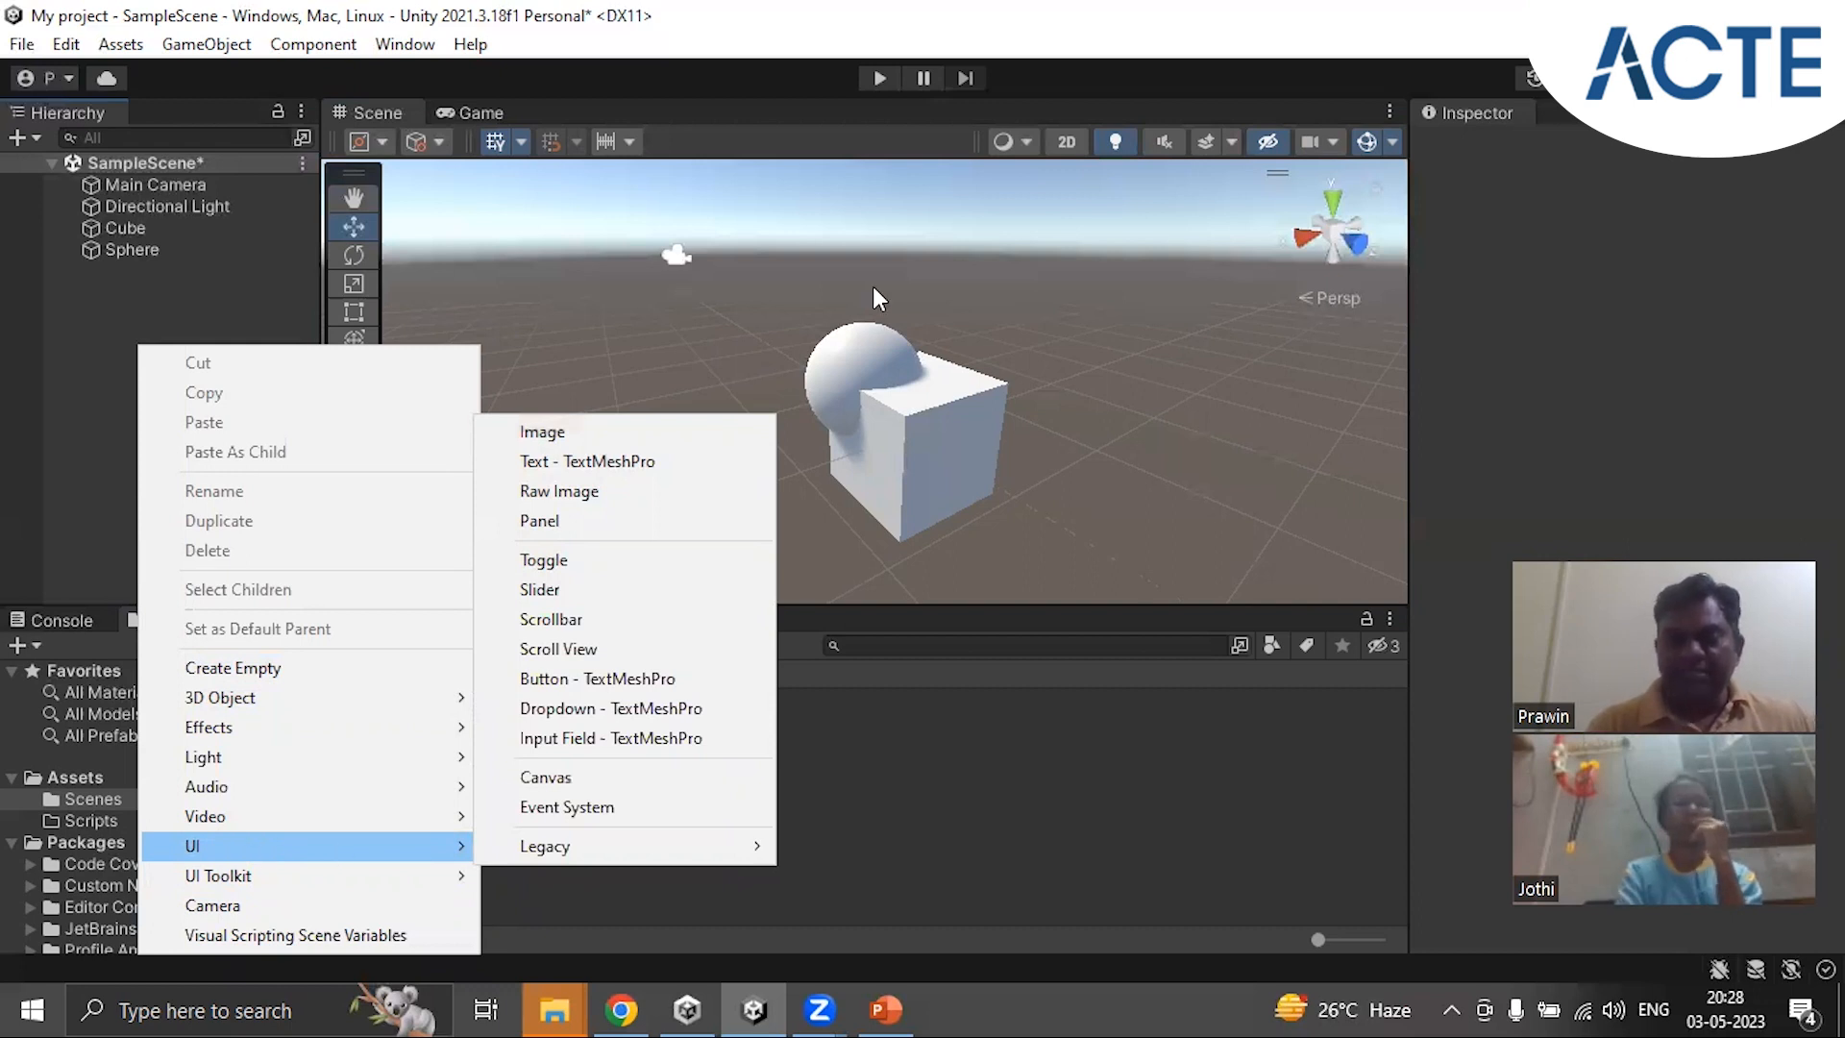
left_click(782, 332)
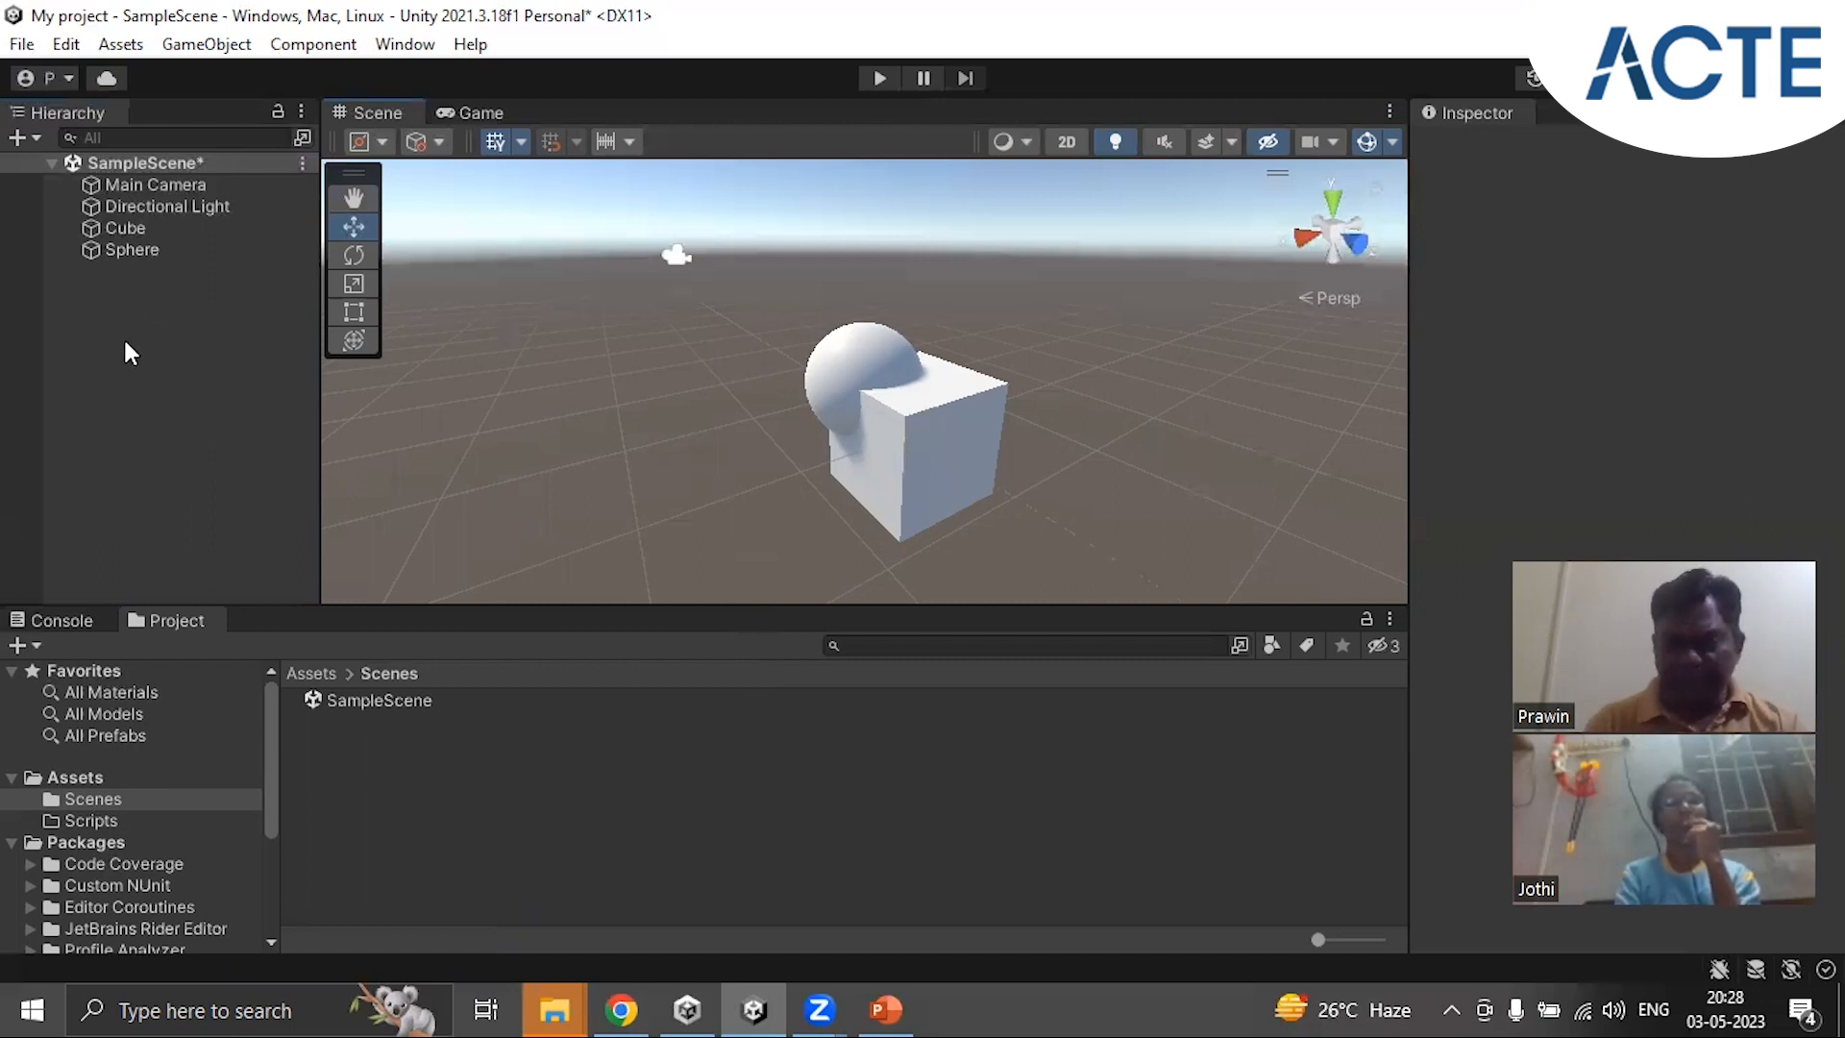
right_click(119, 281)
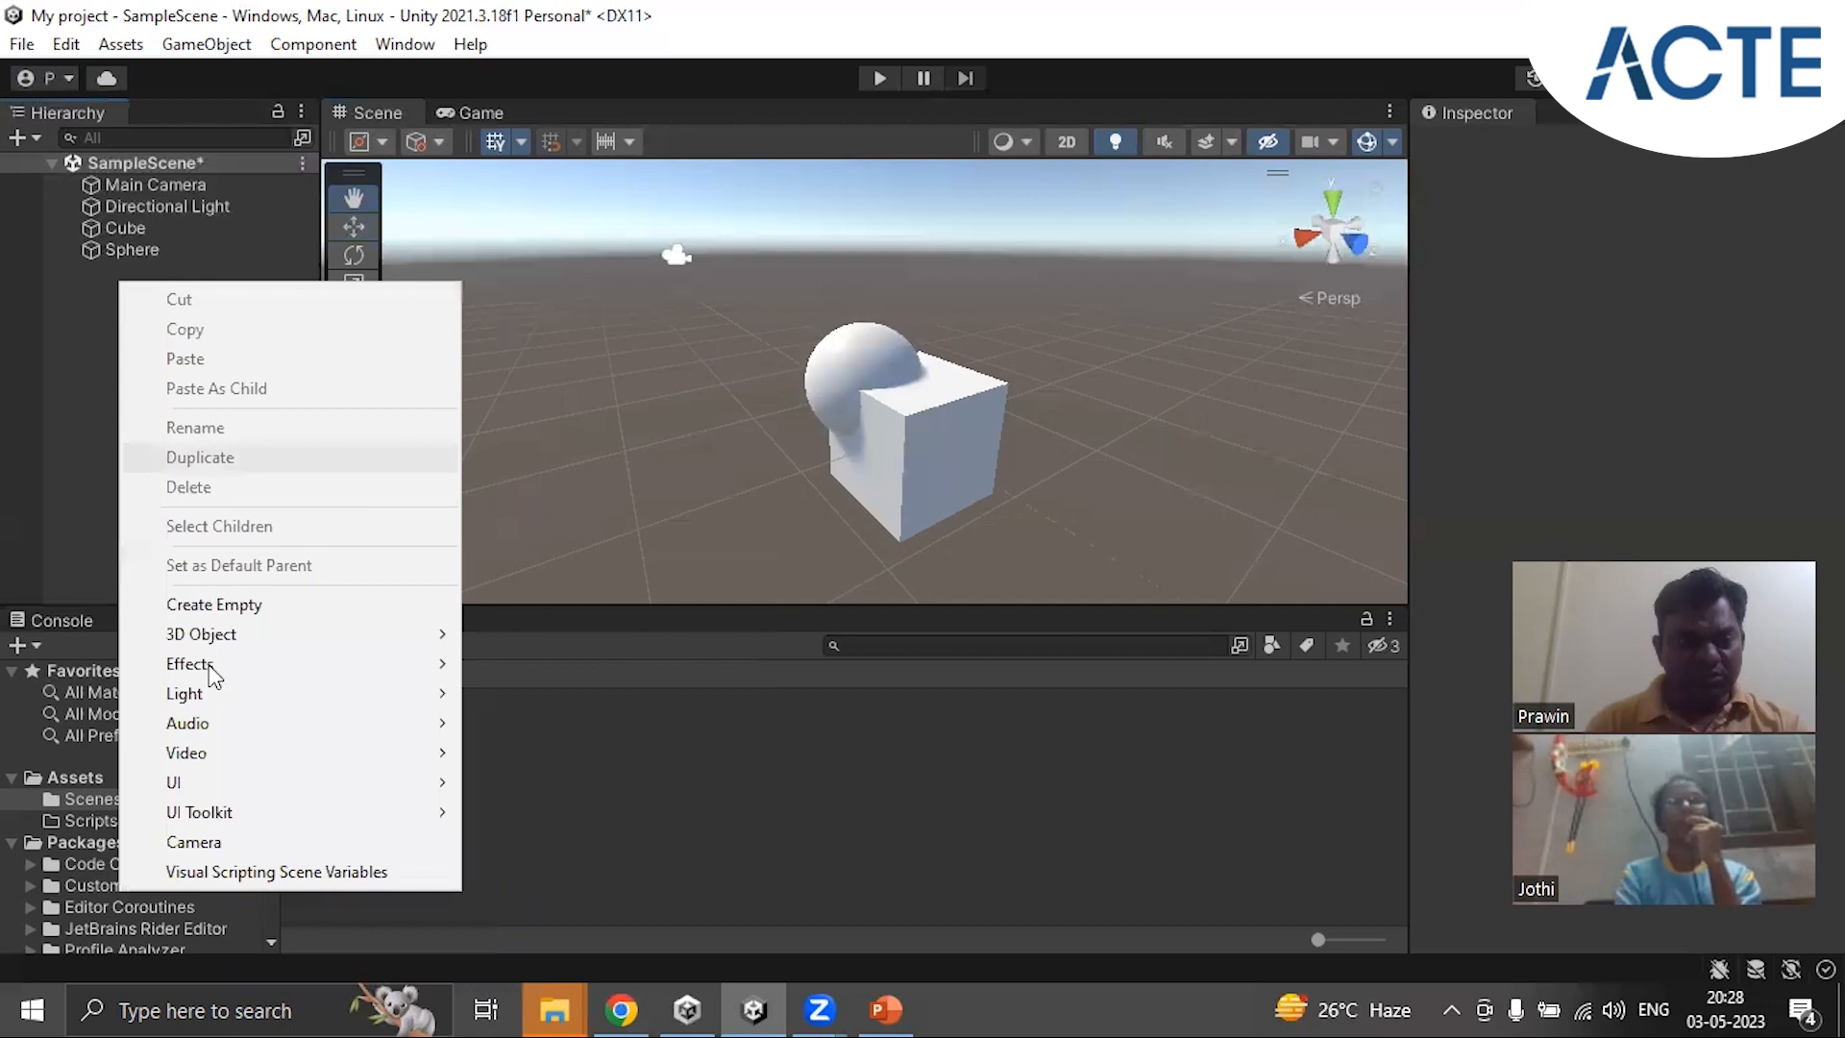
mouse_move(248, 781)
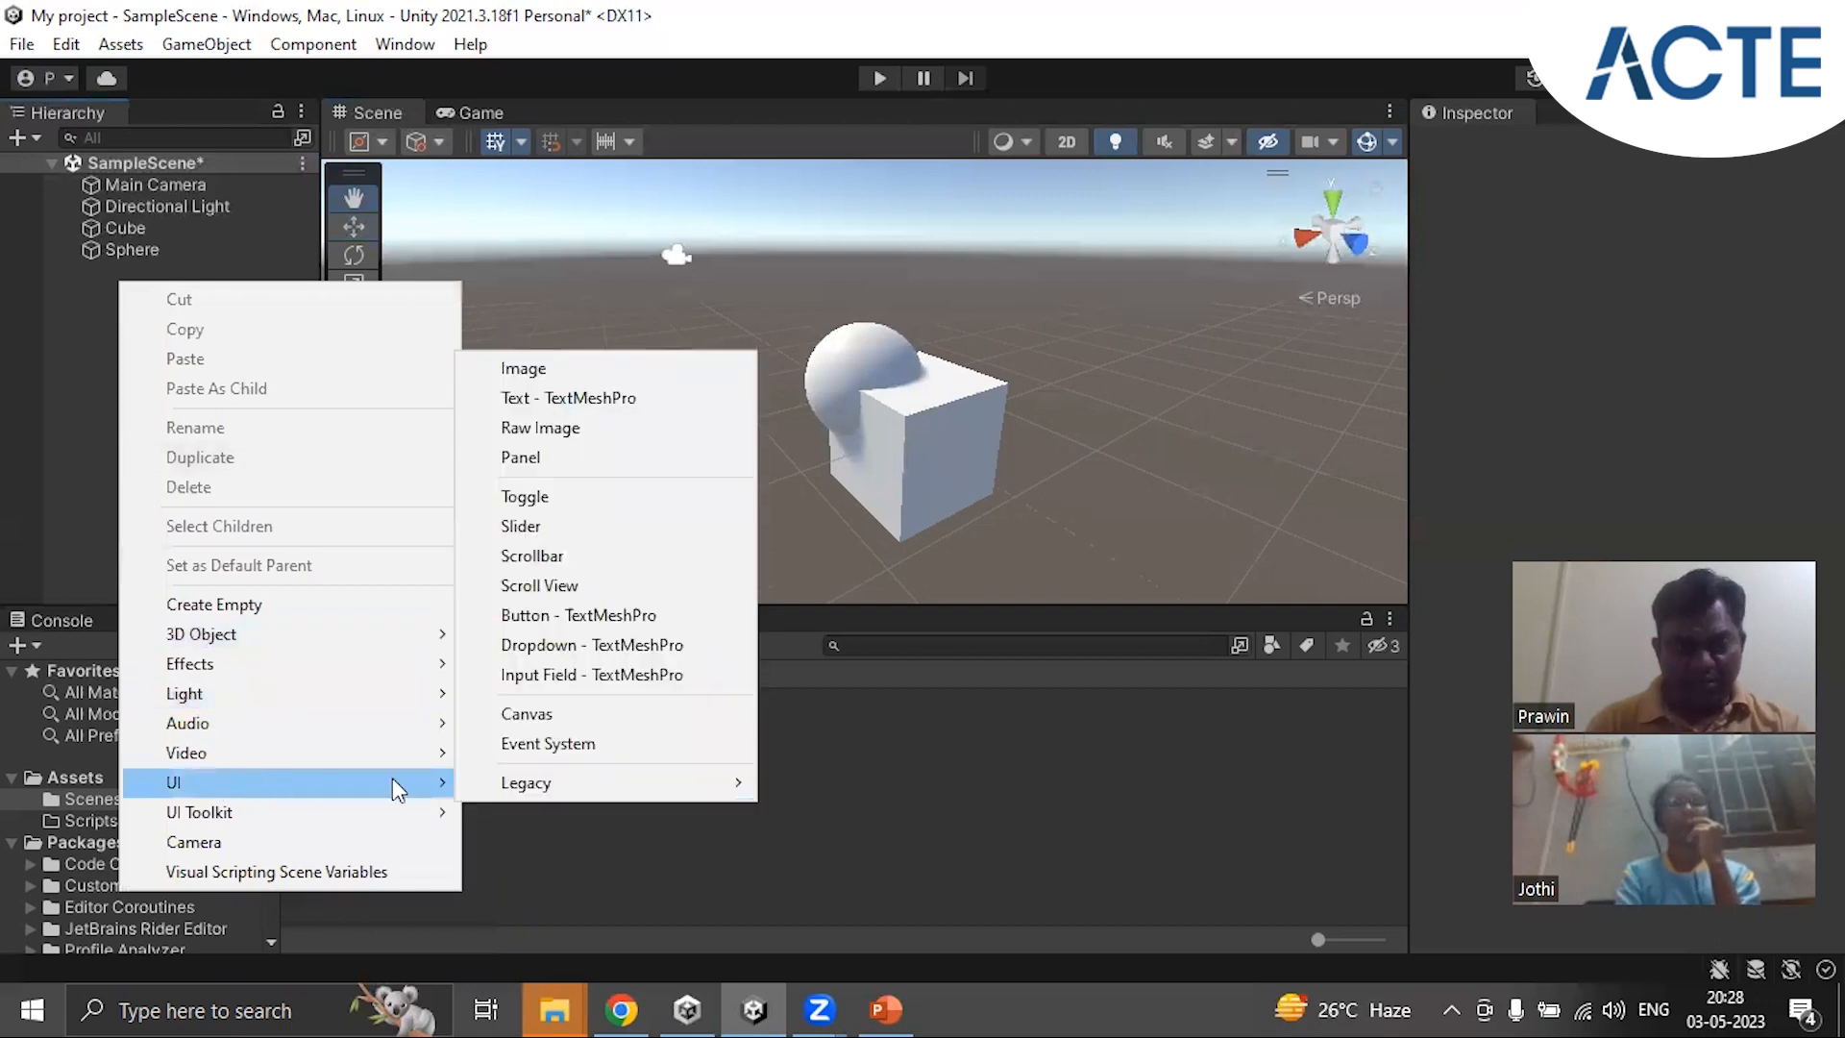
left_click(573, 367)
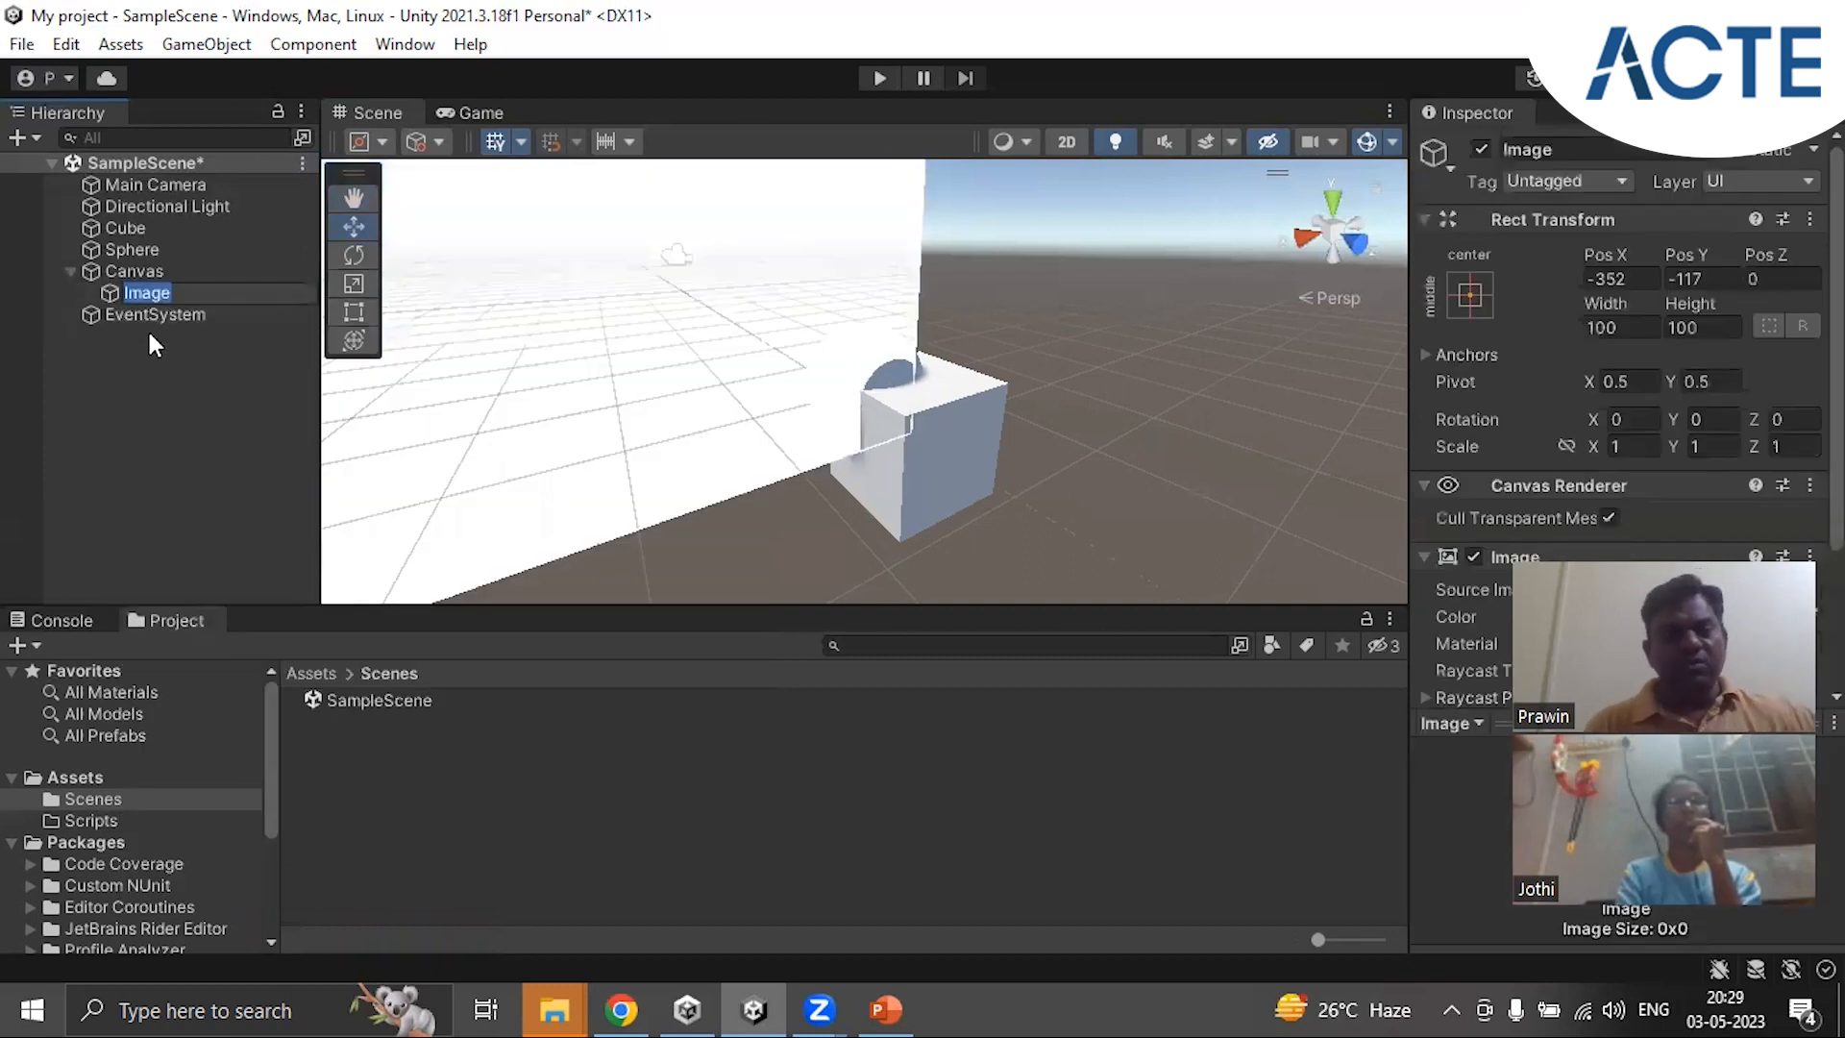
left_click(112, 297)
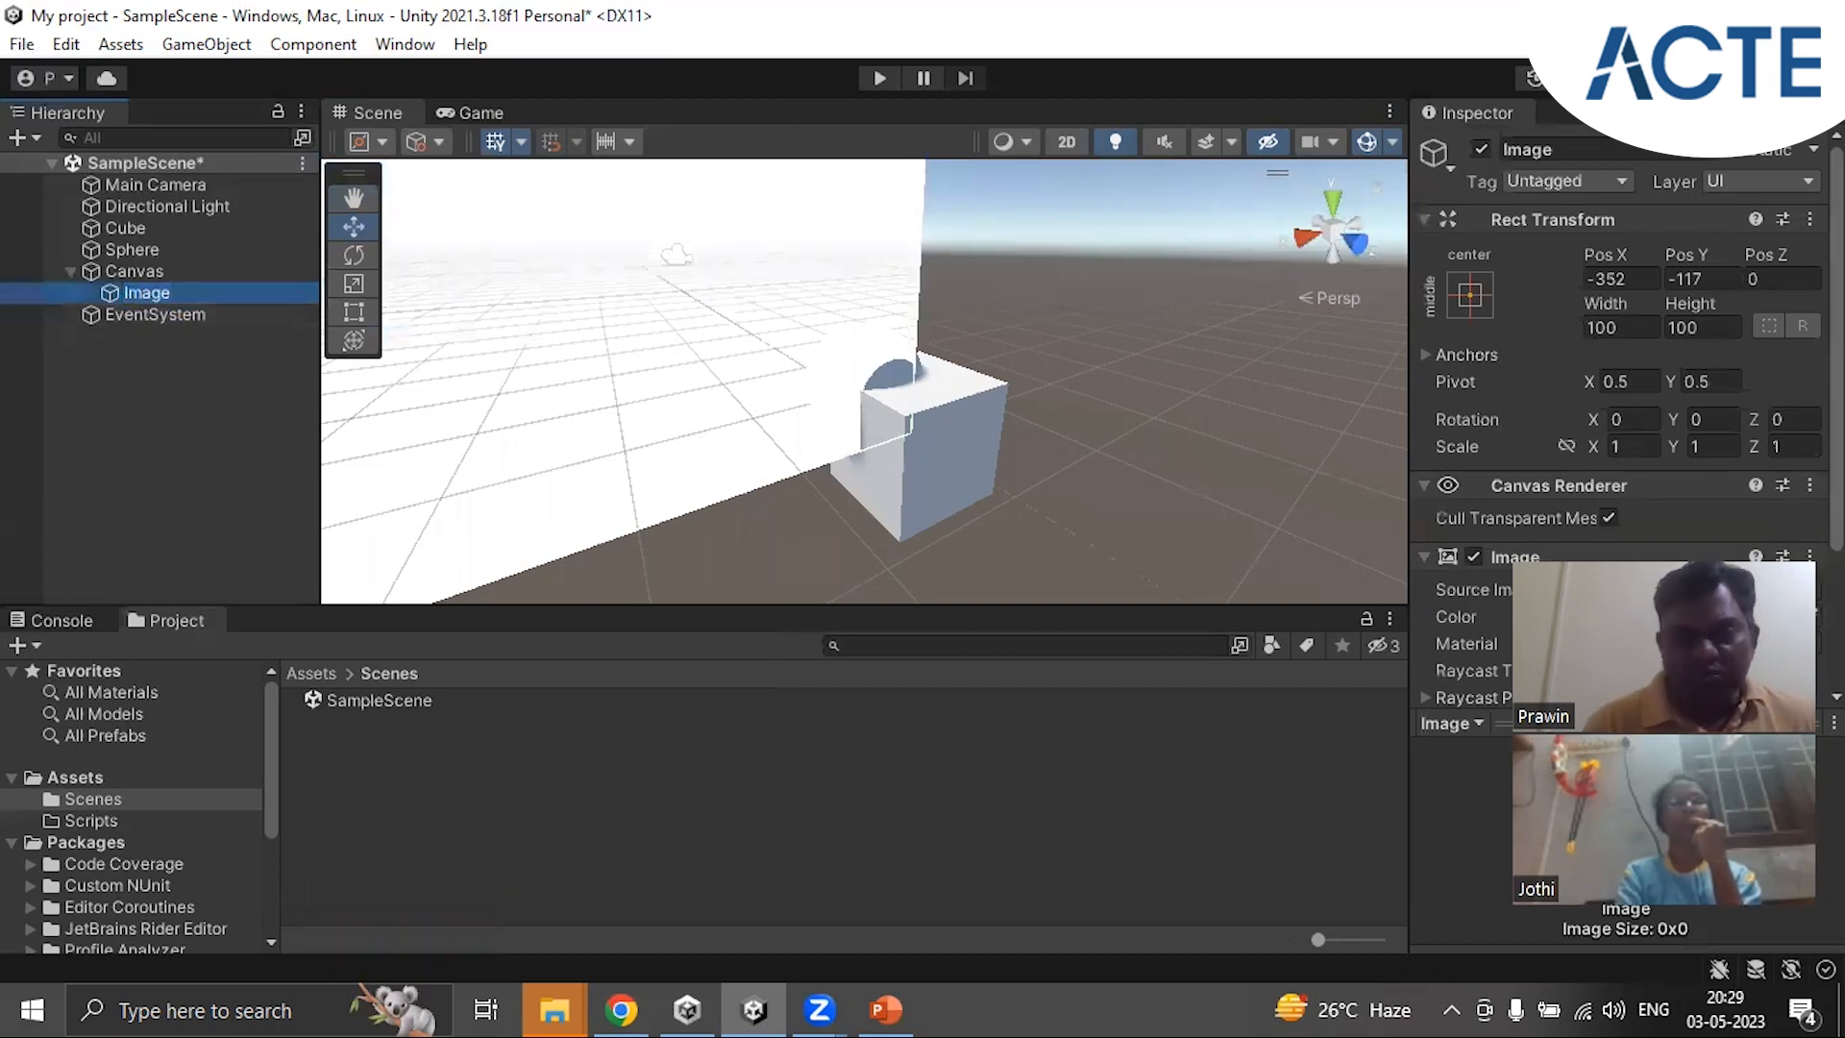
Step: Examine the UI Image's component properties in the Inspector and its size and placement in the Scene view
left_click_drag(1836, 478, 1836, 612)
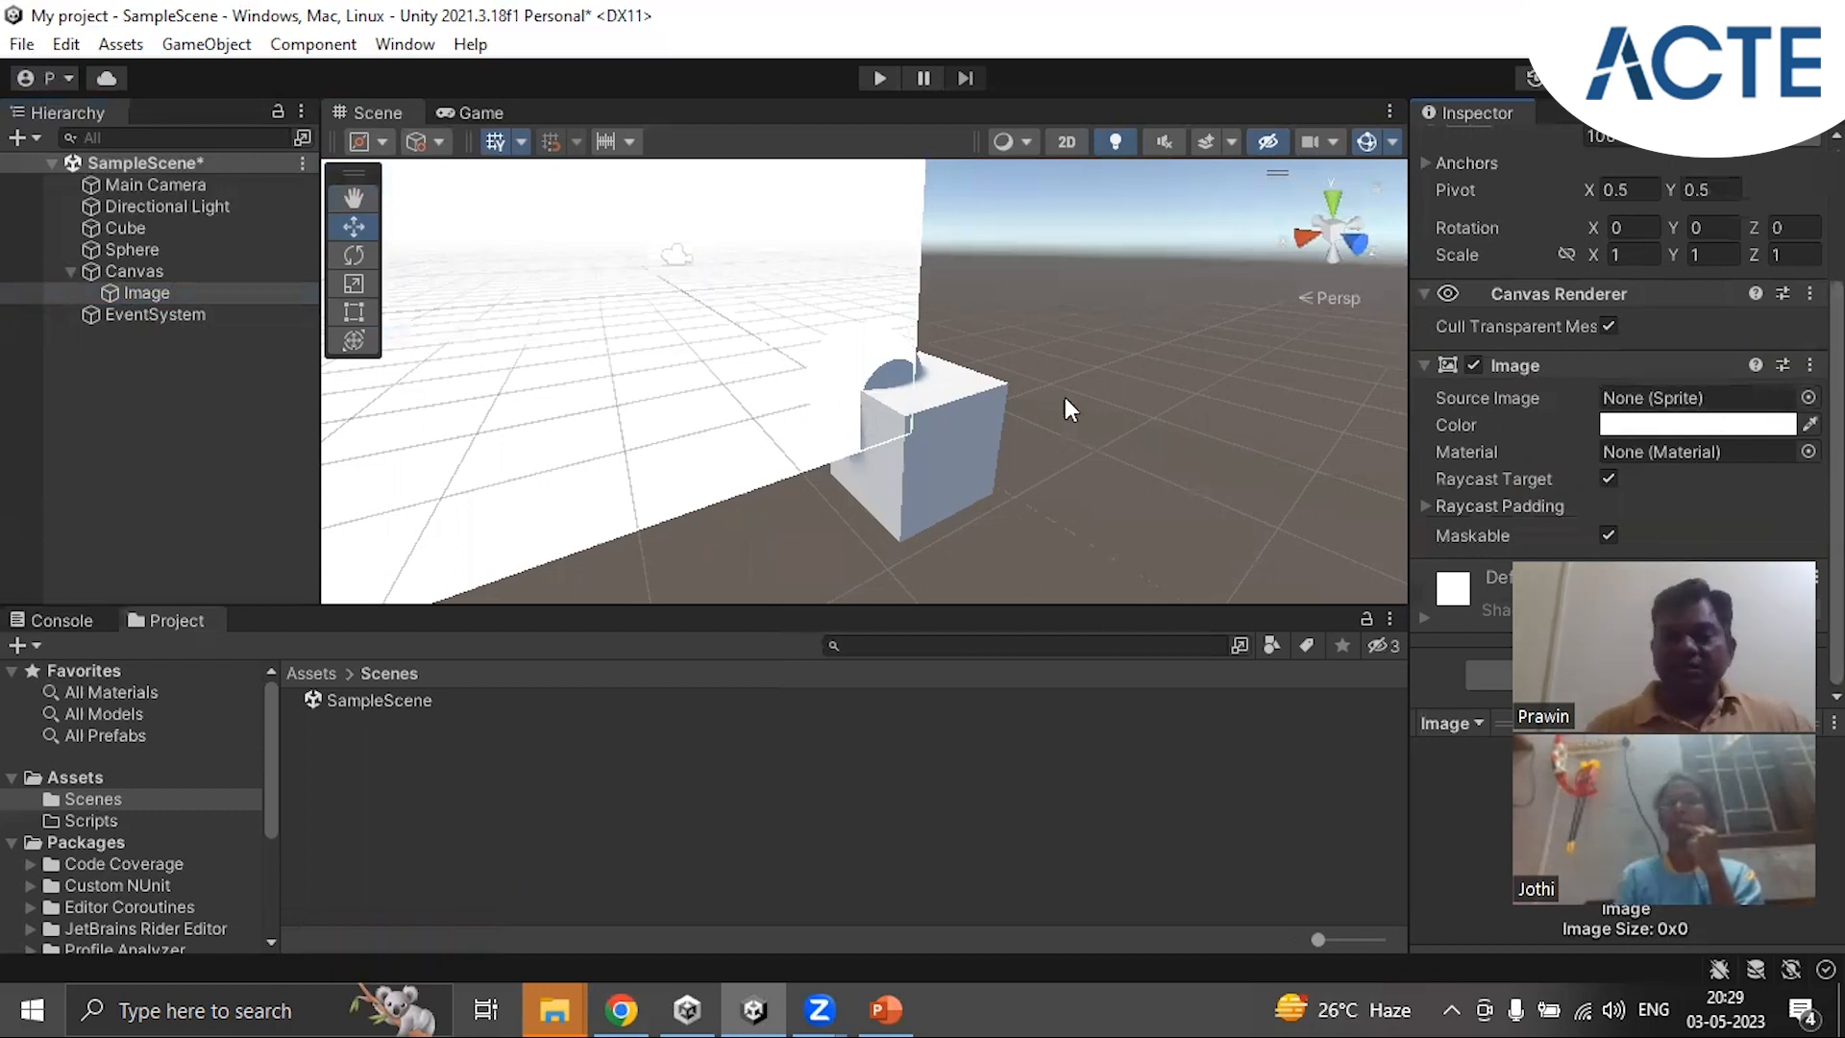
right_click_drag(1146, 345, 856, 421)
scroll(961, 392, "down", 5)
scroll(941, 415, "down", 3)
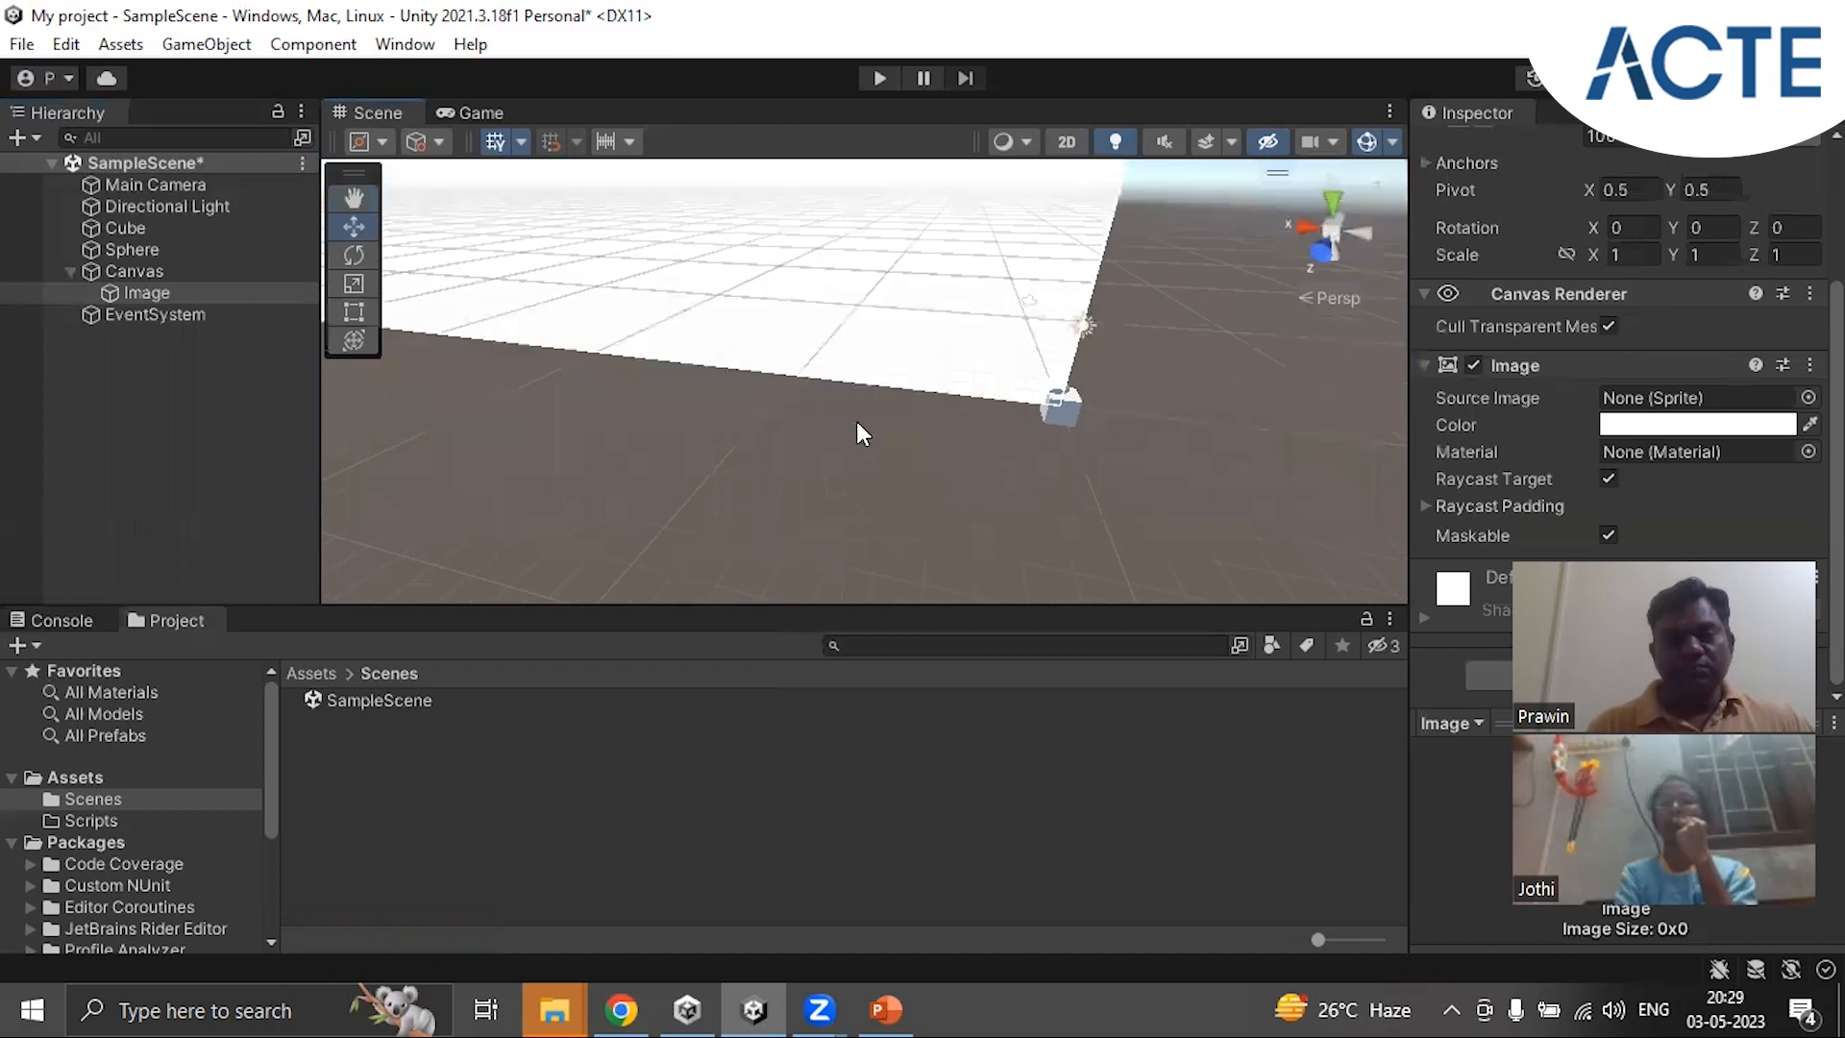
scroll(865, 420, "down", 5)
scroll(864, 423, "down", 3)
right_click_drag(837, 543, 943, 317)
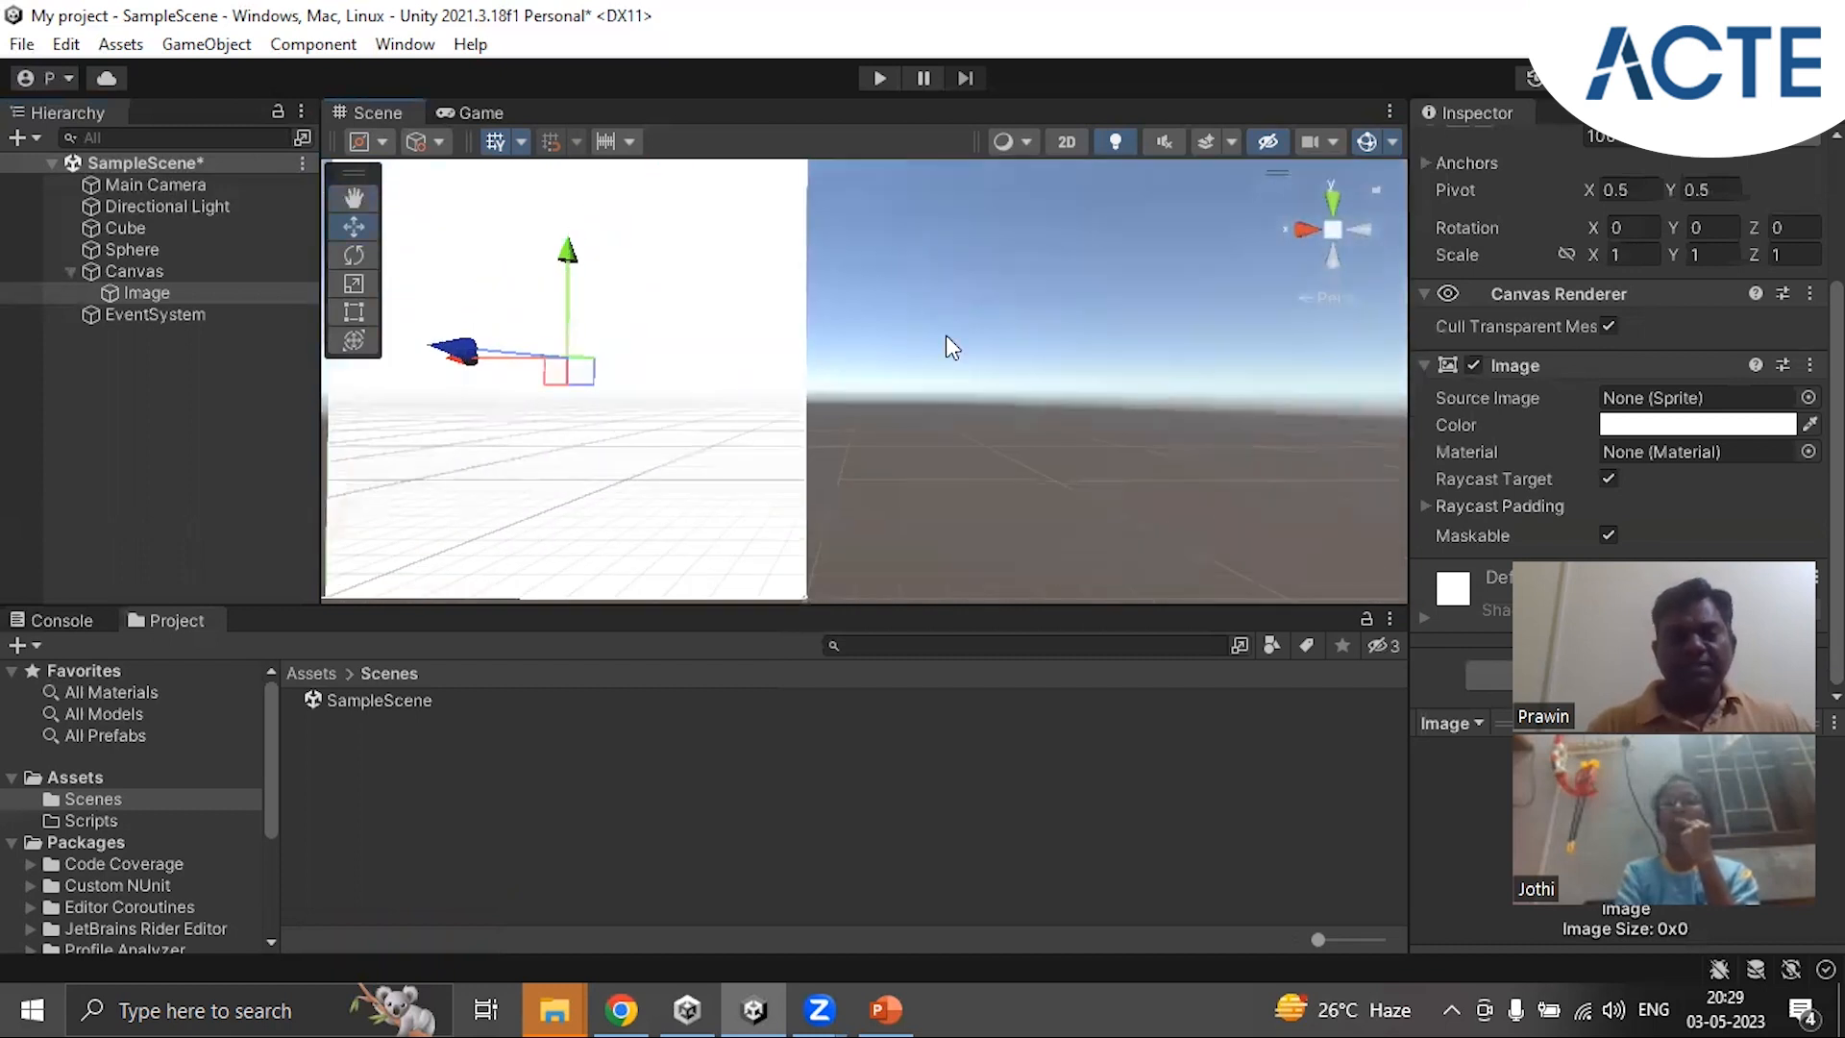
scroll(946, 334, "up", 2)
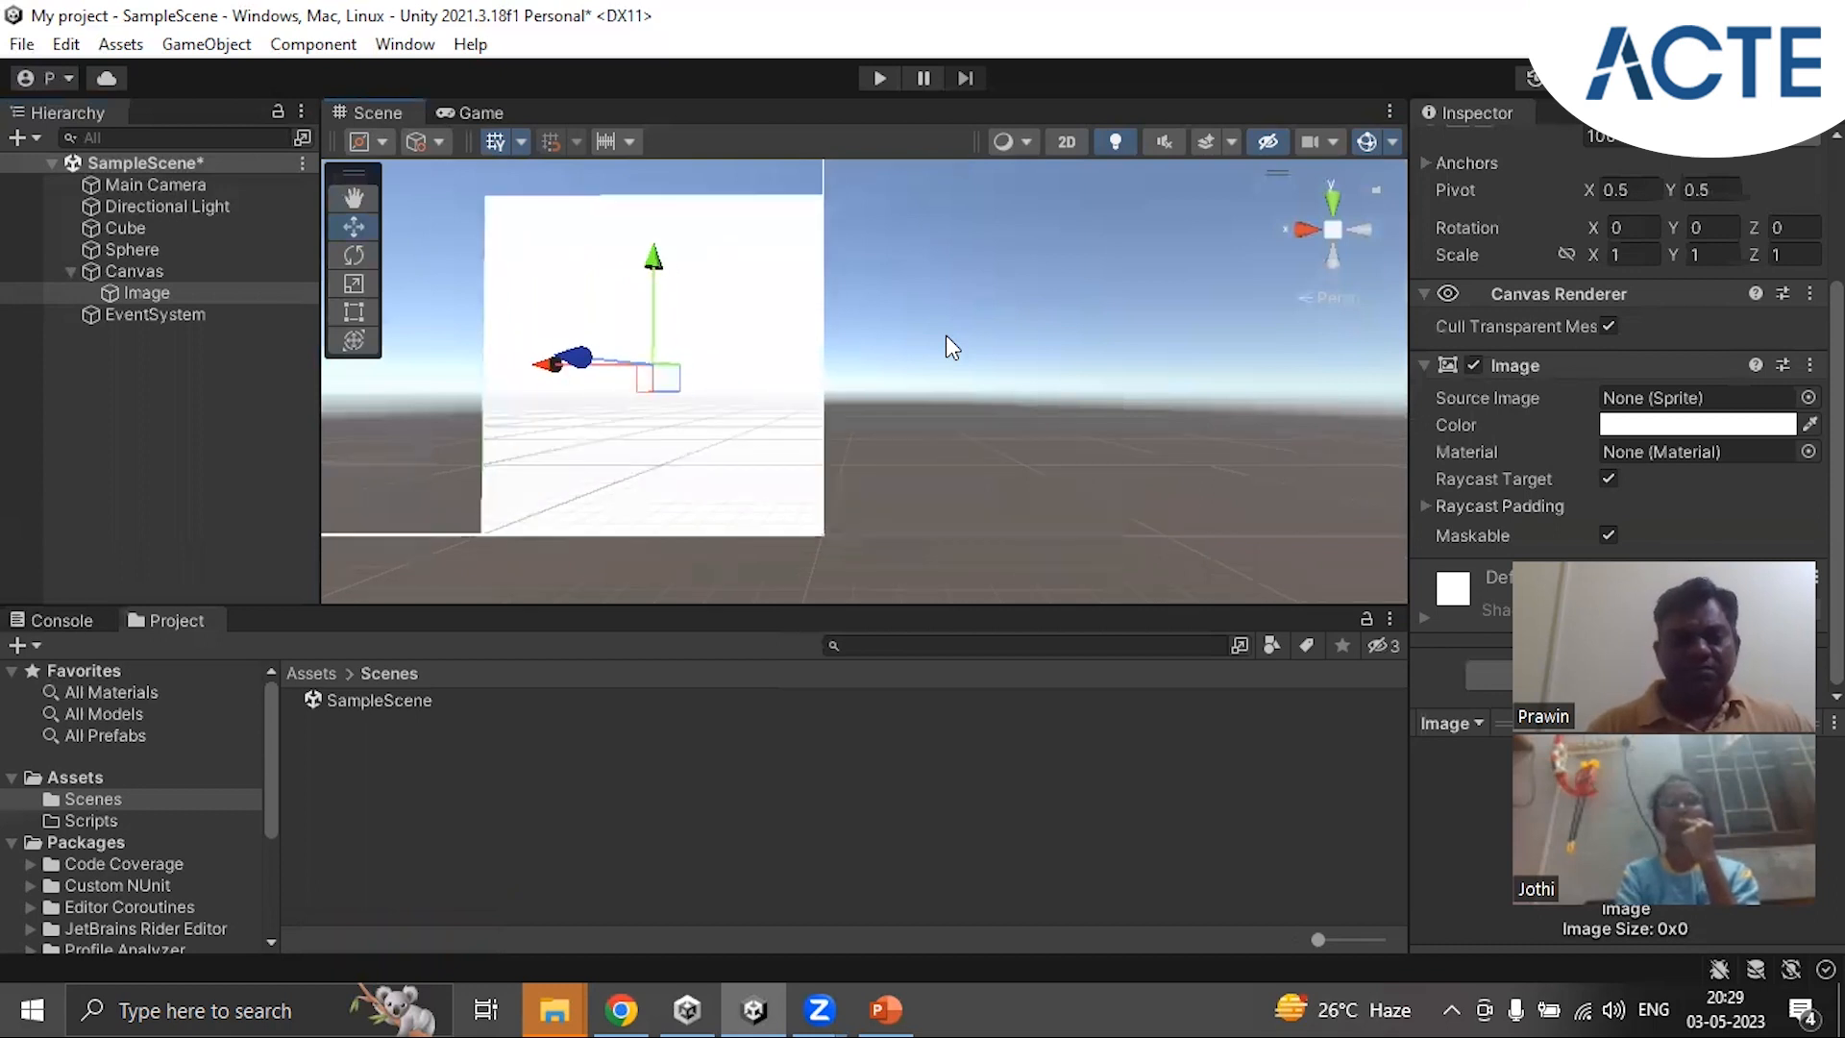
Step: Delete the Canvas with its Image, and the EventSystem, from SampleScene
right_click(119, 267)
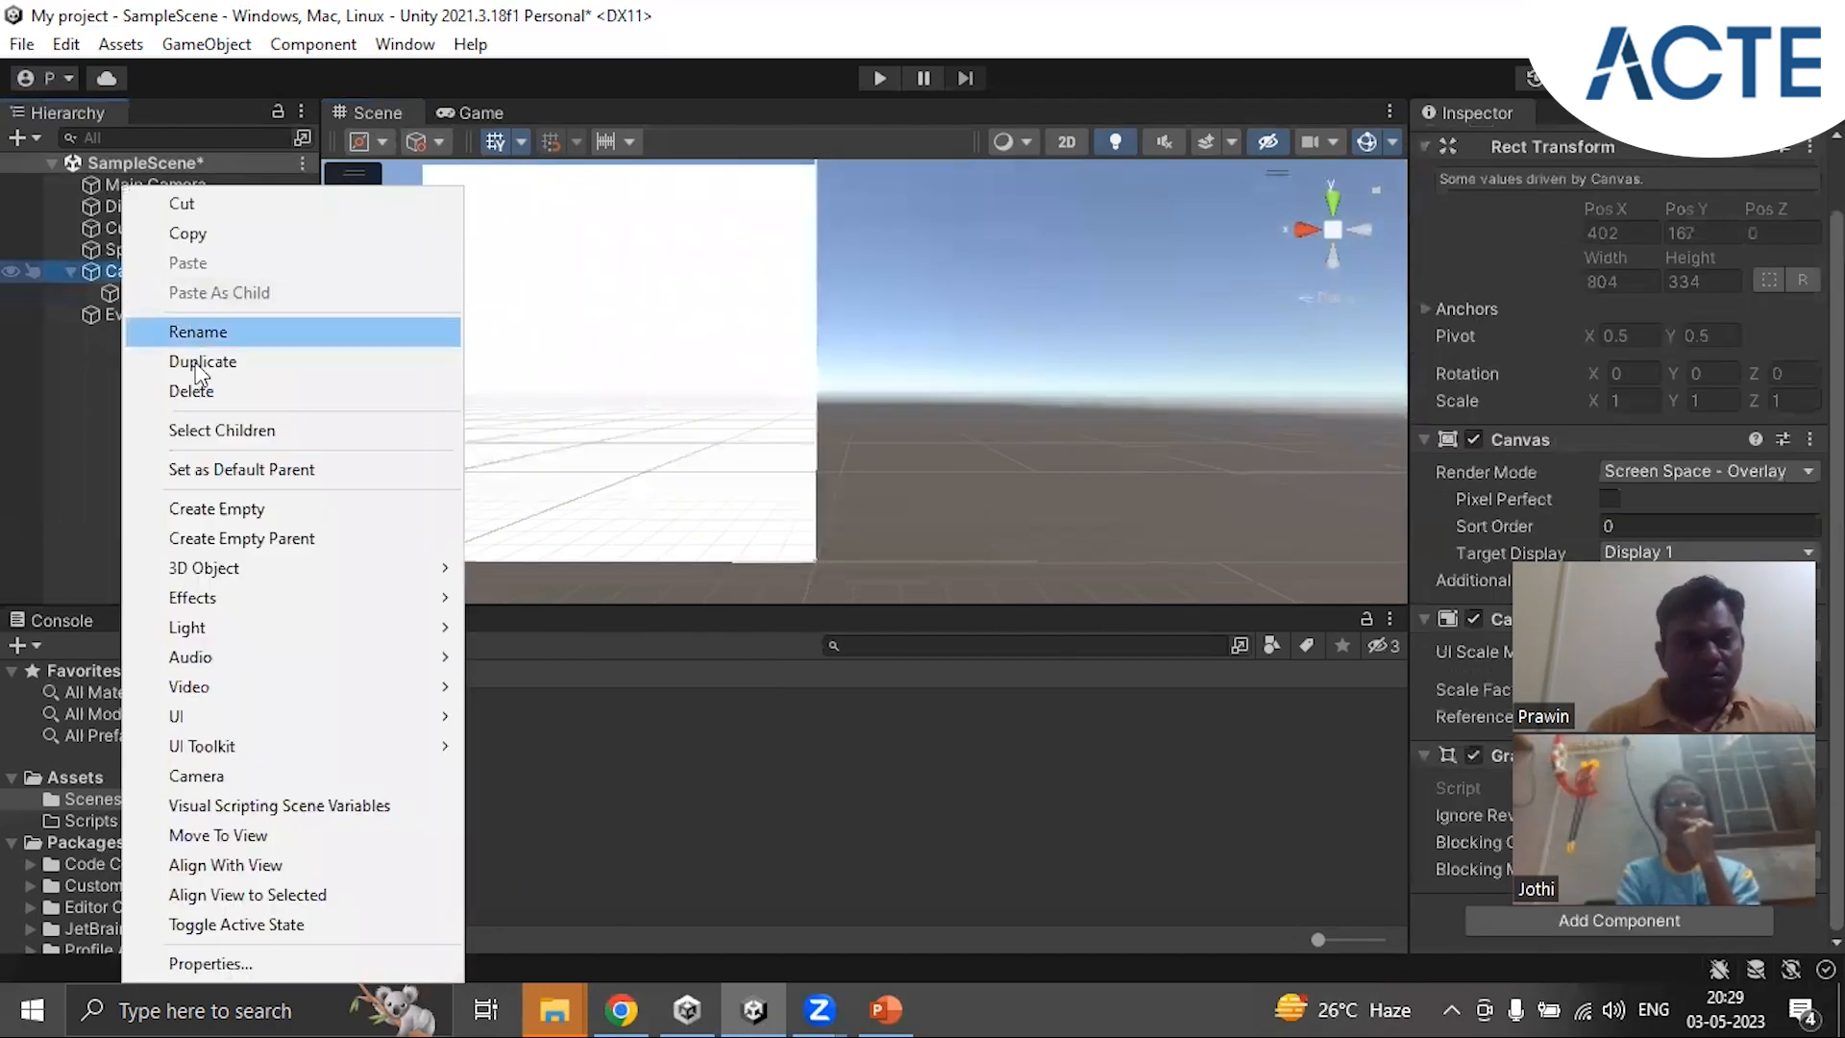
left_click(189, 395)
right_click(147, 273)
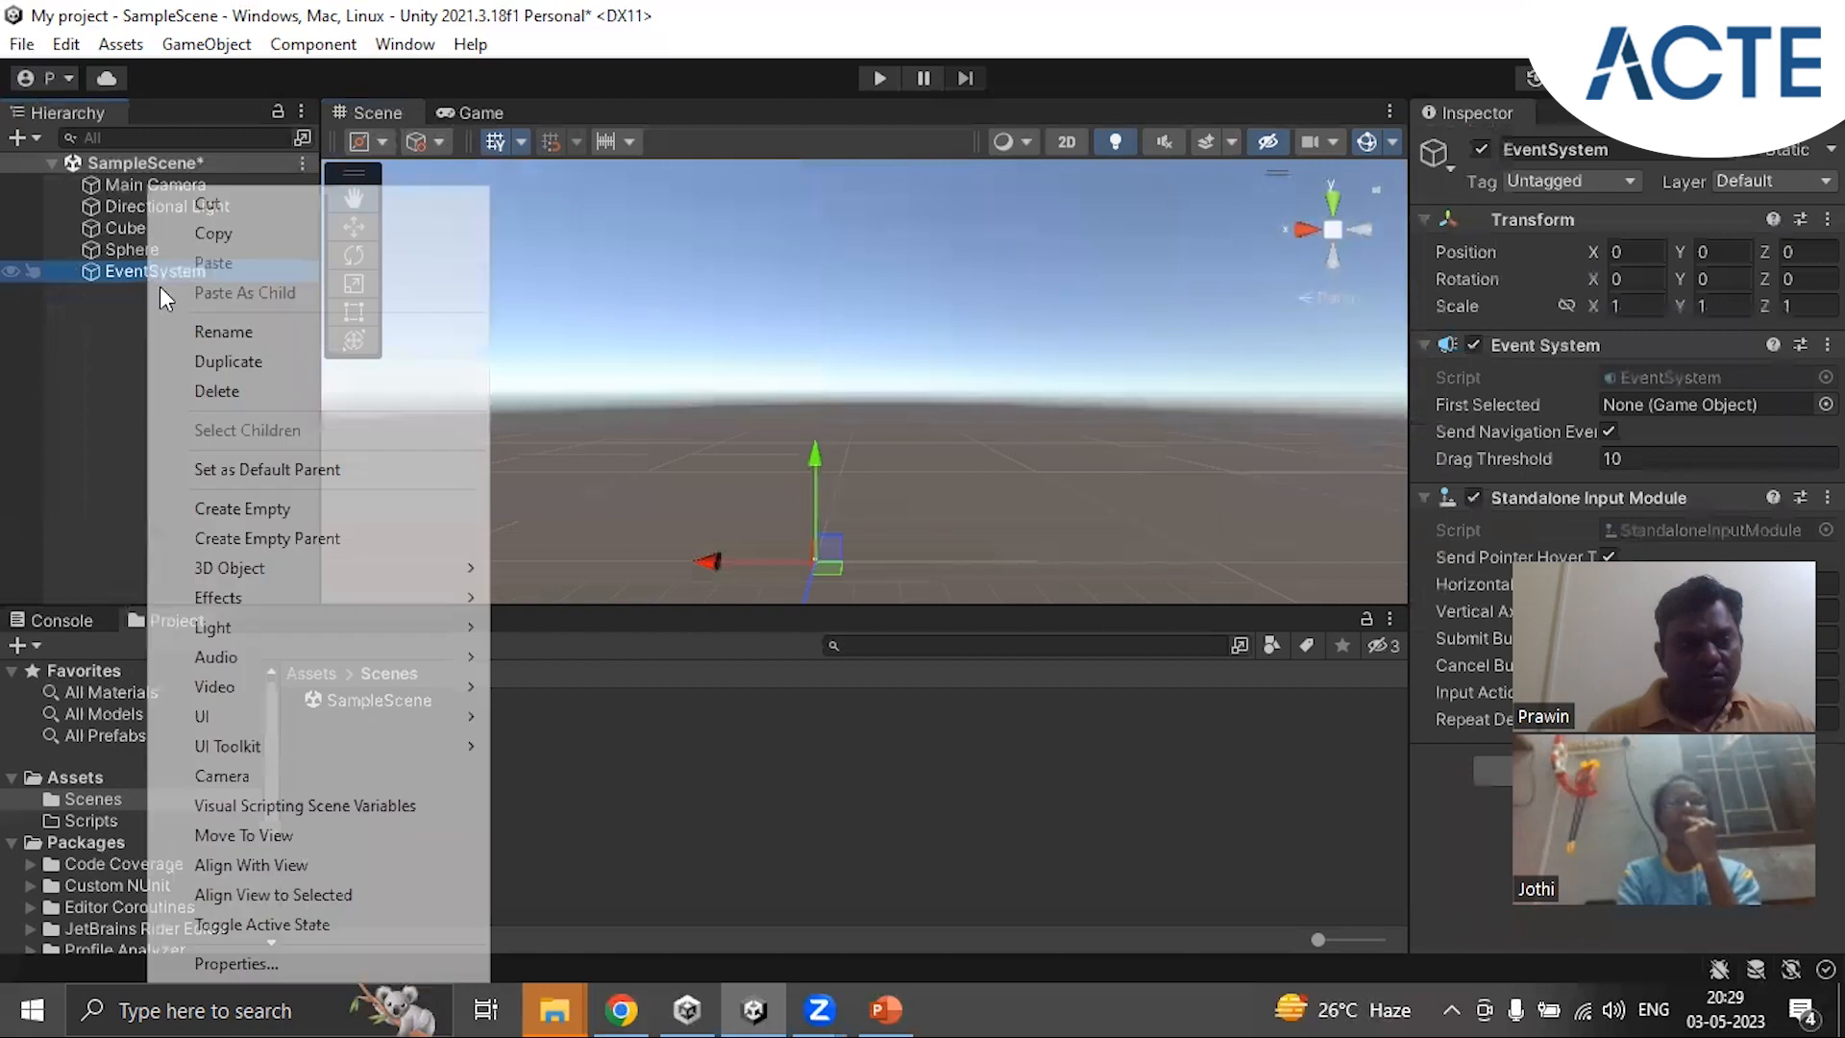
left_click(216, 396)
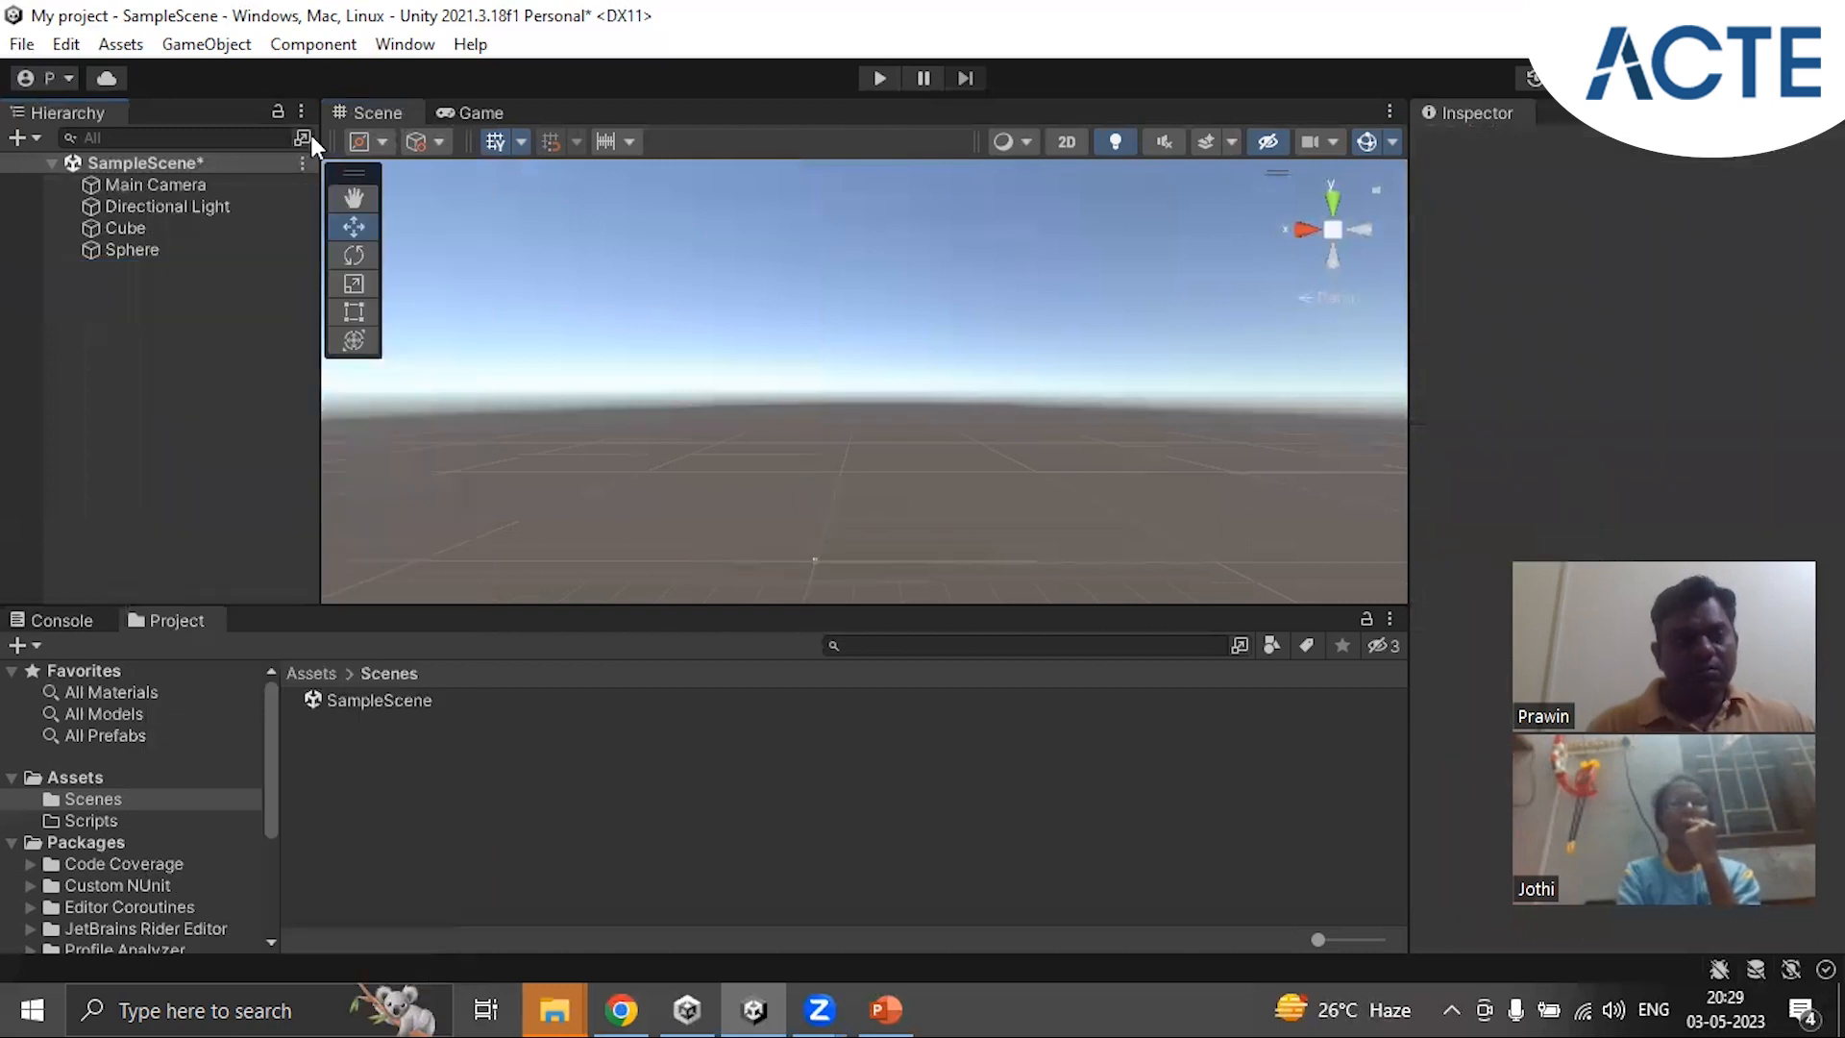
Step: Save SampleScene and switch to the Game view to see the cube and sphere through the Main Camera
left_click(300, 163)
left_click(366, 218)
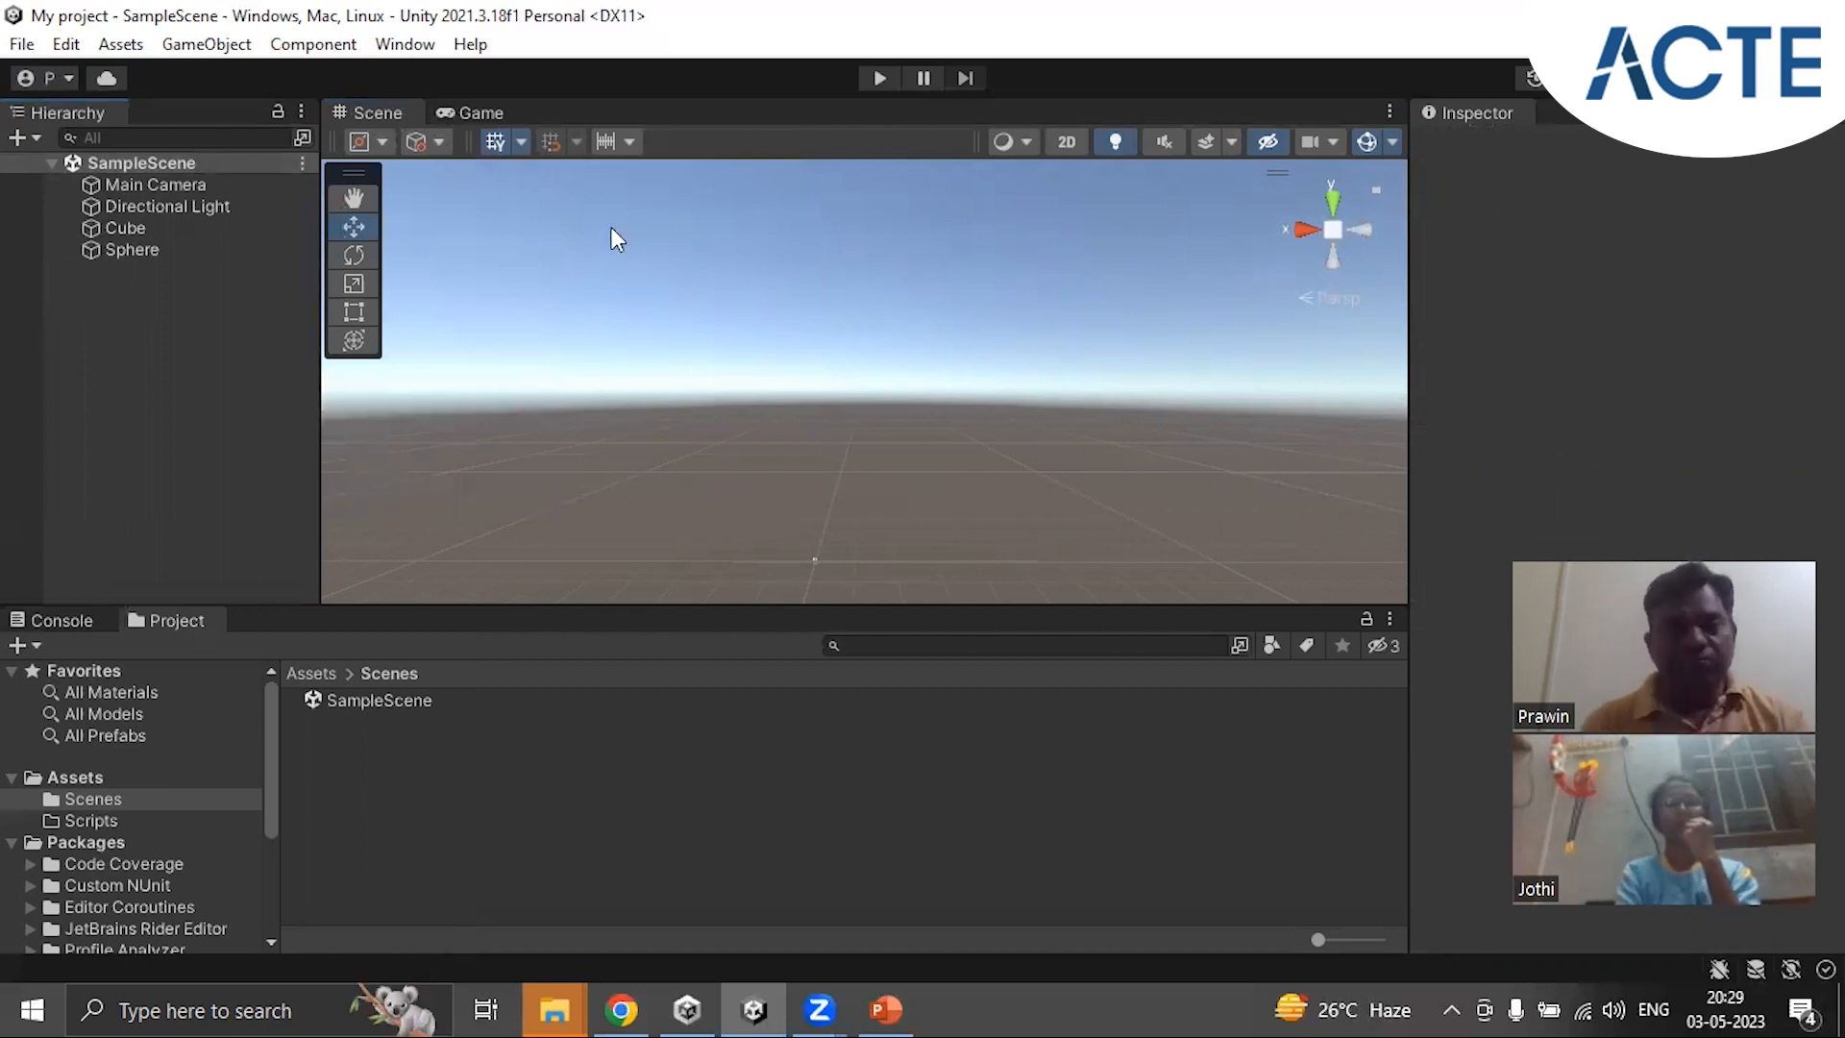
left_click(487, 112)
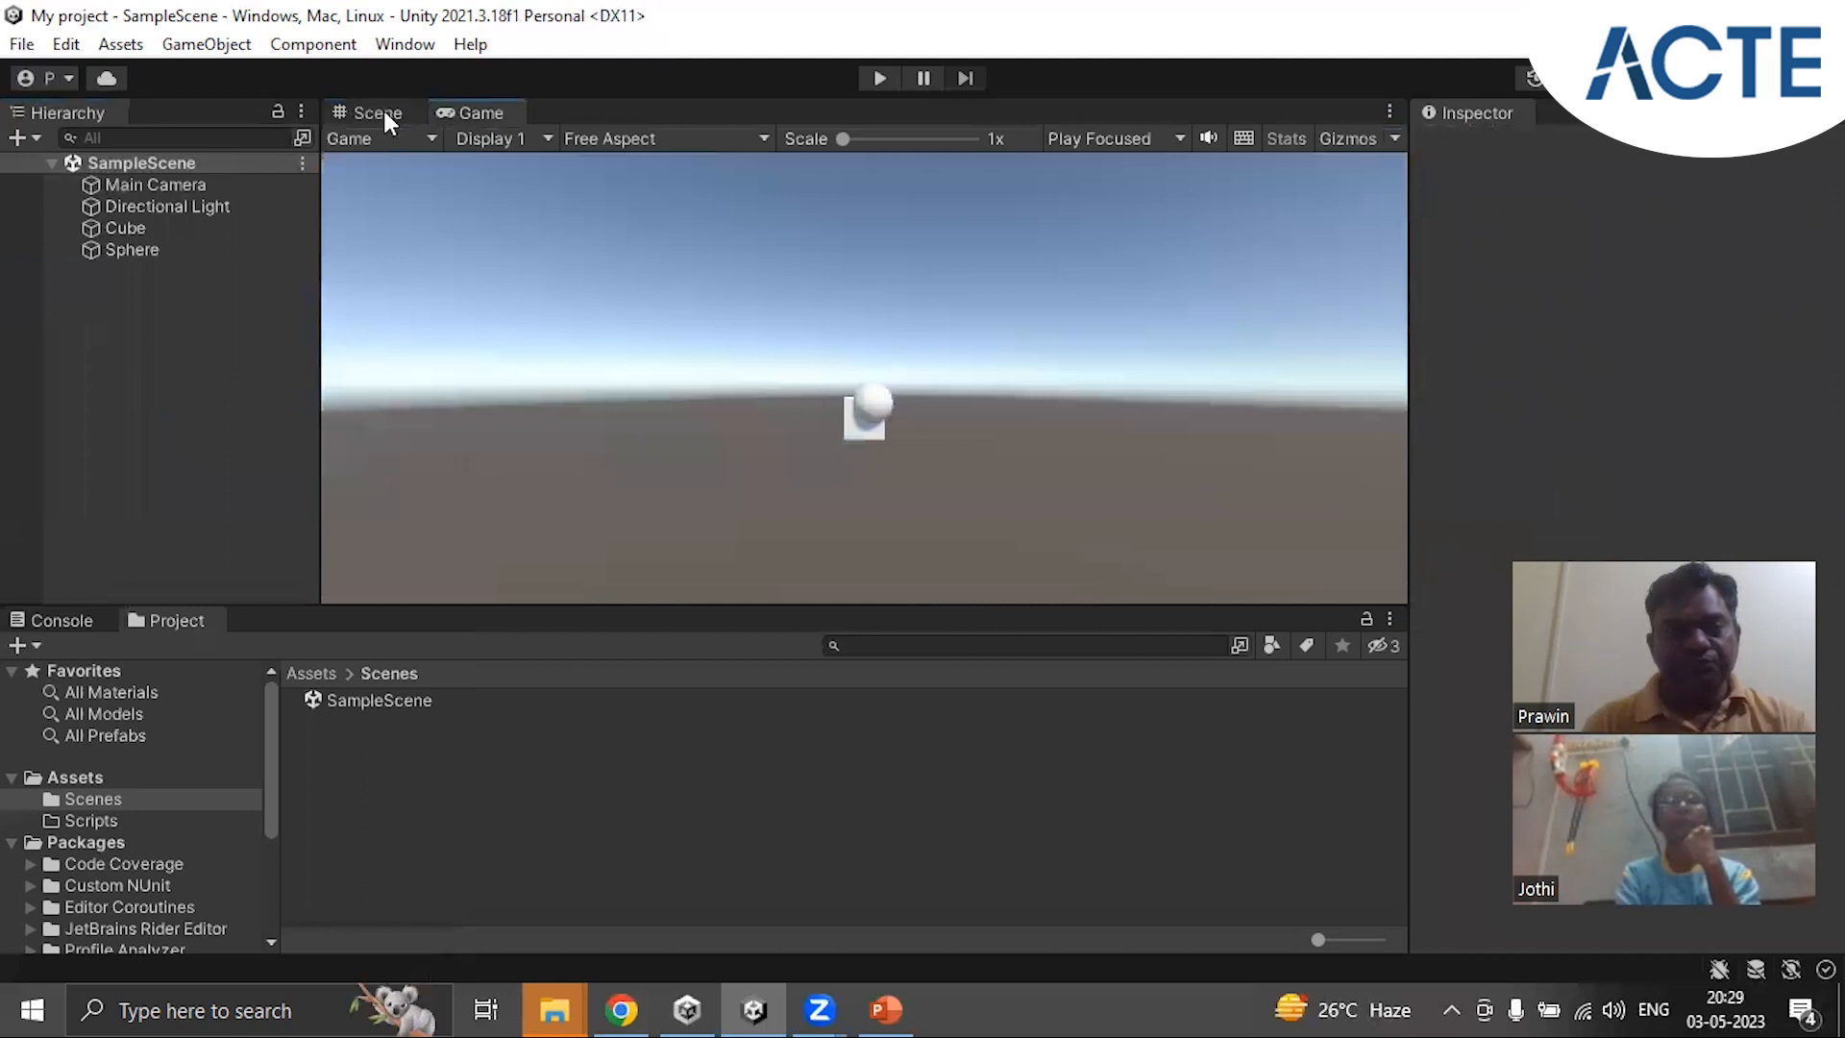
Step: Compare the Scene view with the Game view of SampleScene, ending in the Game view
left_click(389, 112)
left_click(465, 116)
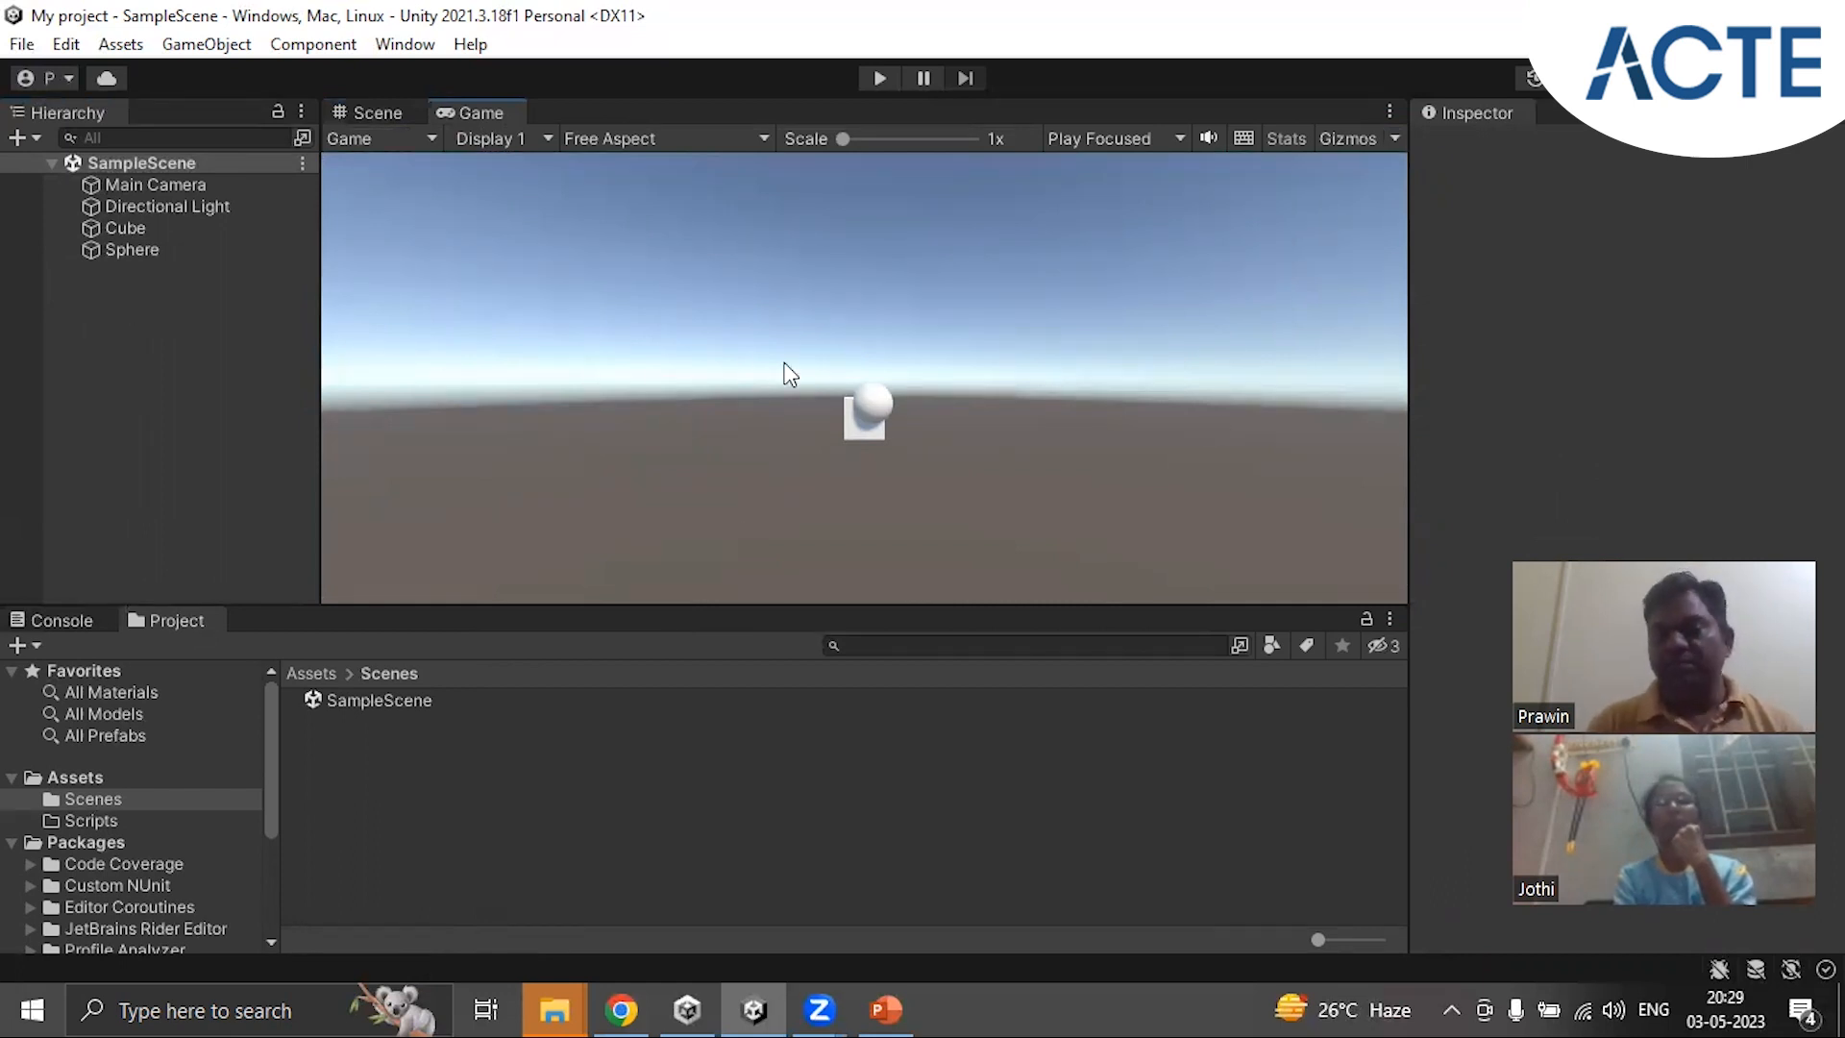
left_click(365, 113)
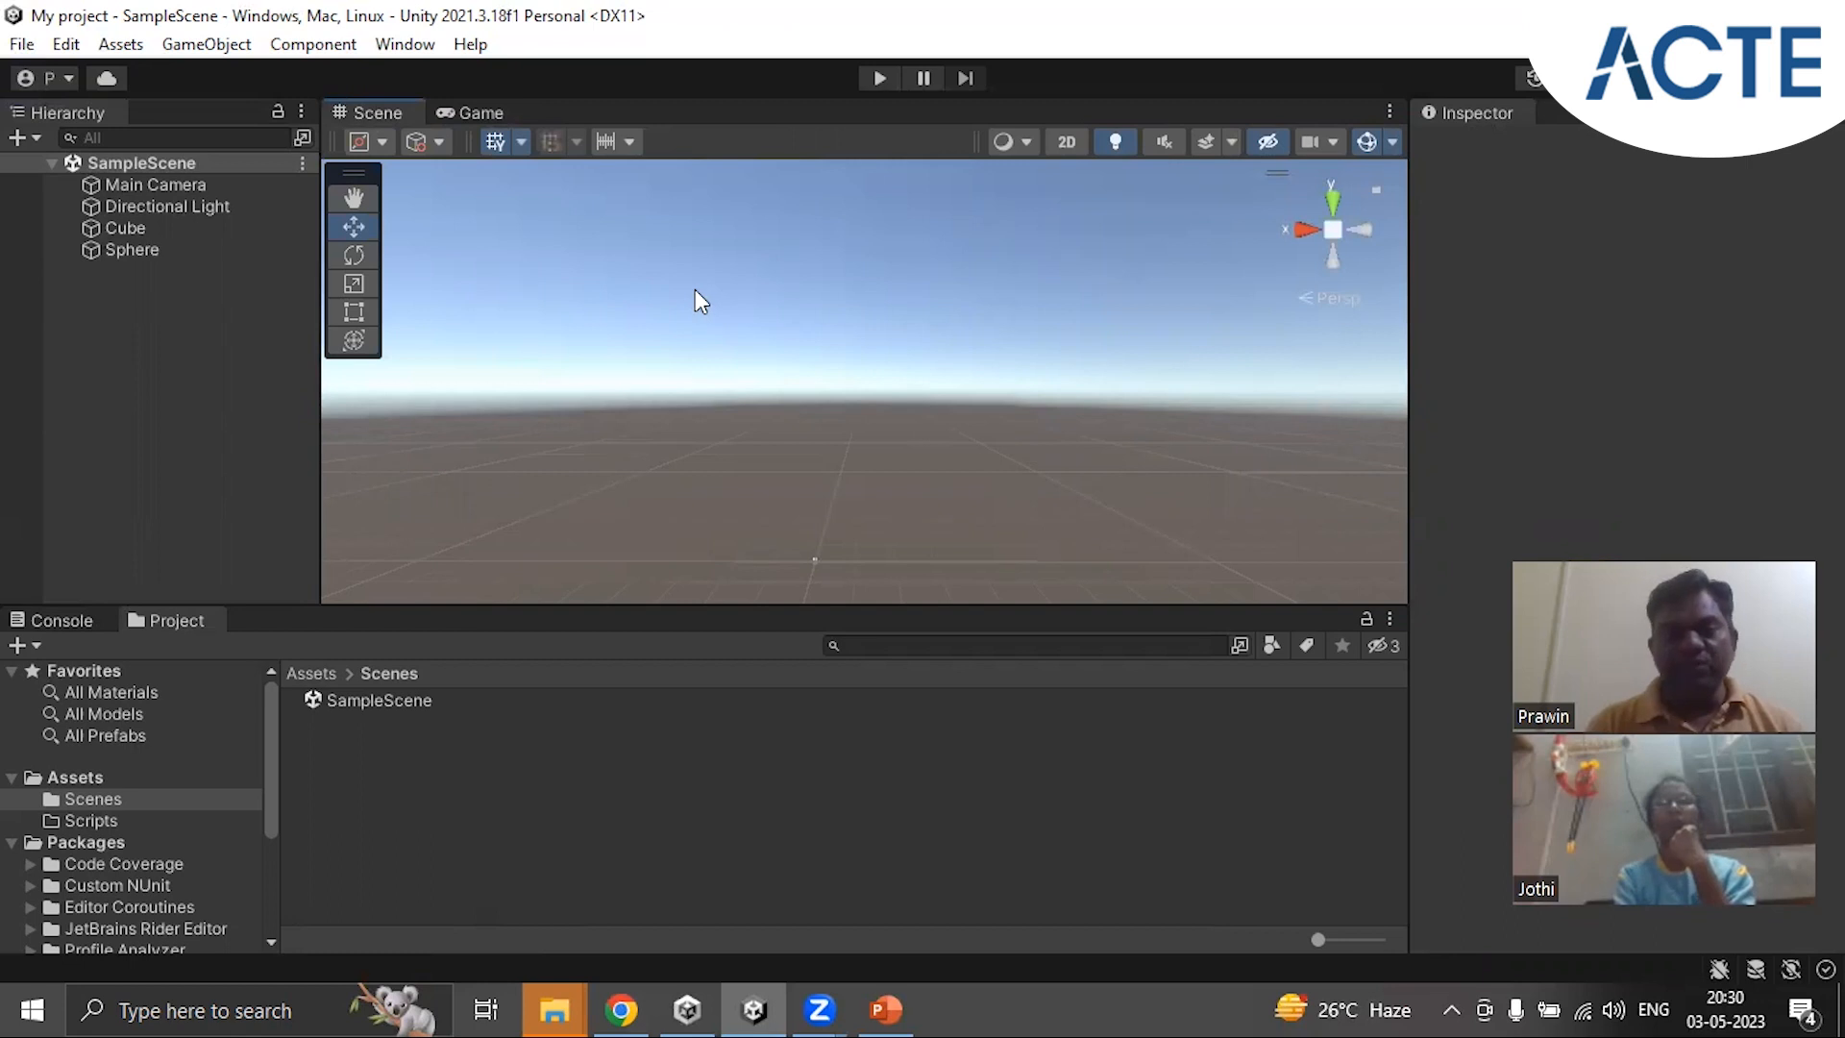
key("ctrl+2")
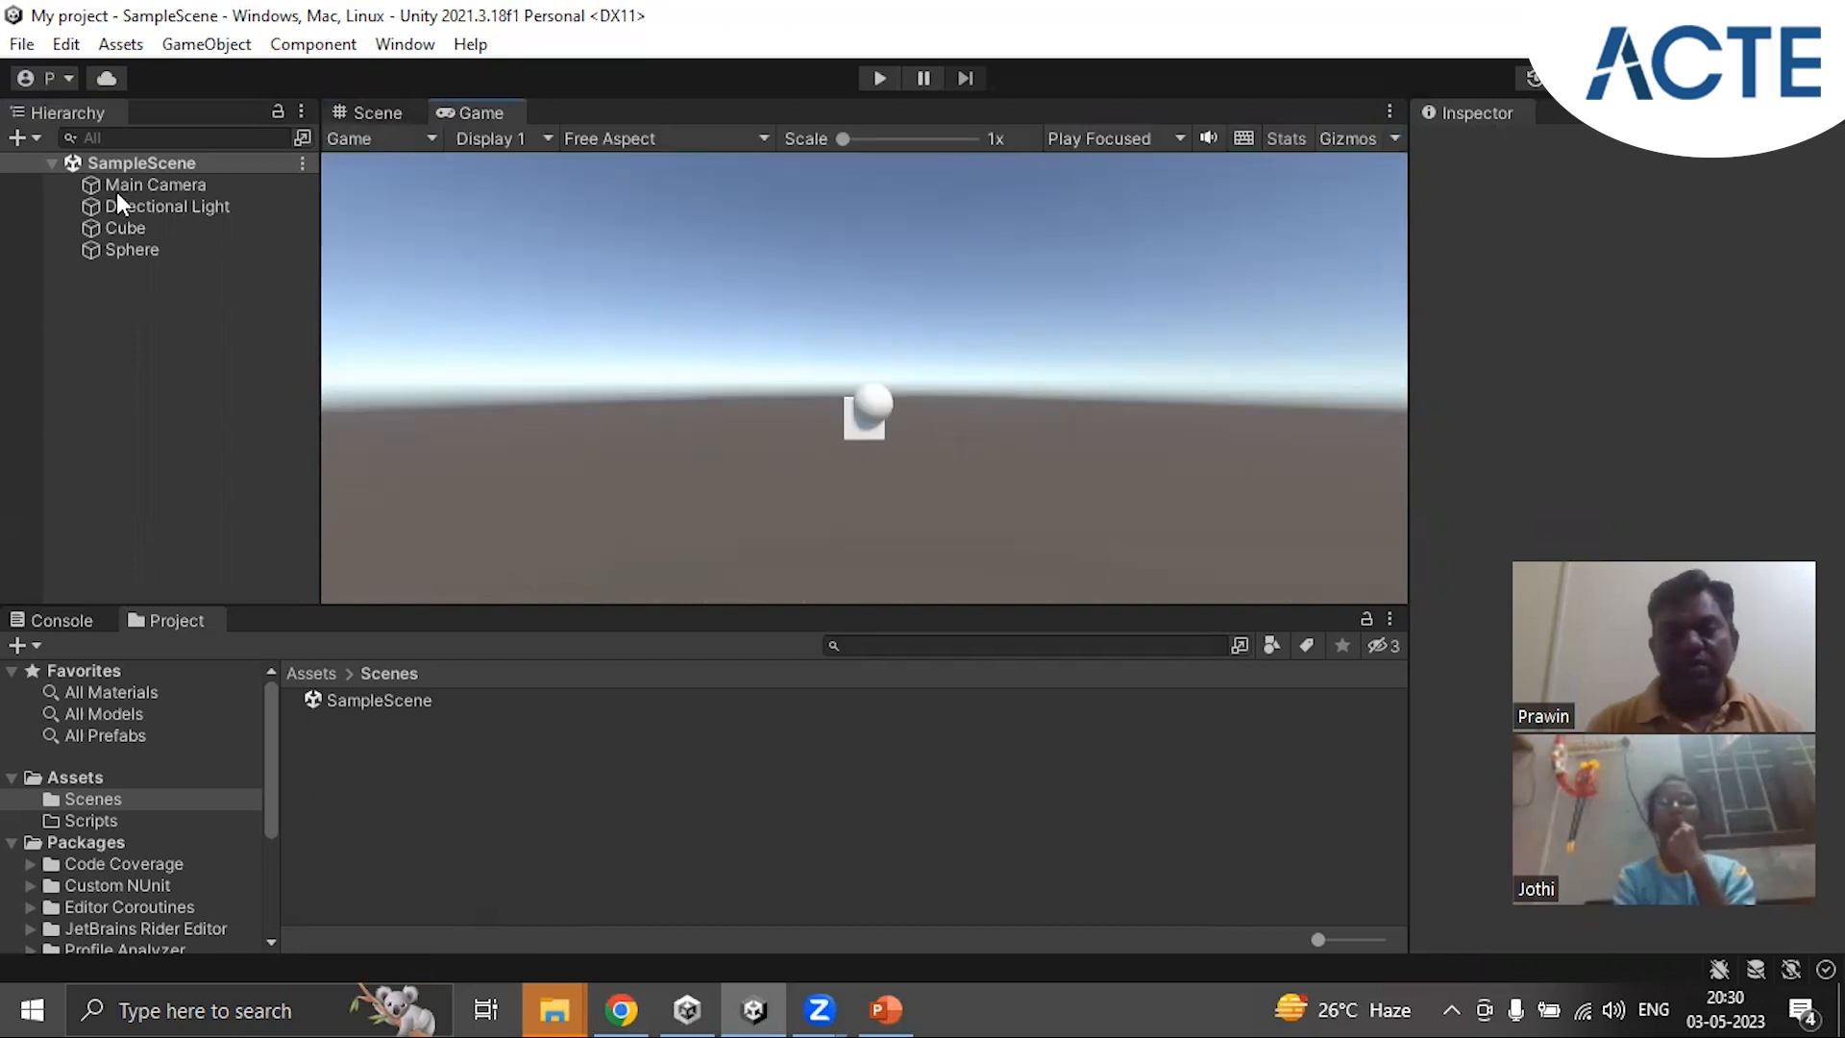
Step: Examine the component properties of the Main Camera, the Directional Light and the Cube in the Inspector
left_click(154, 190)
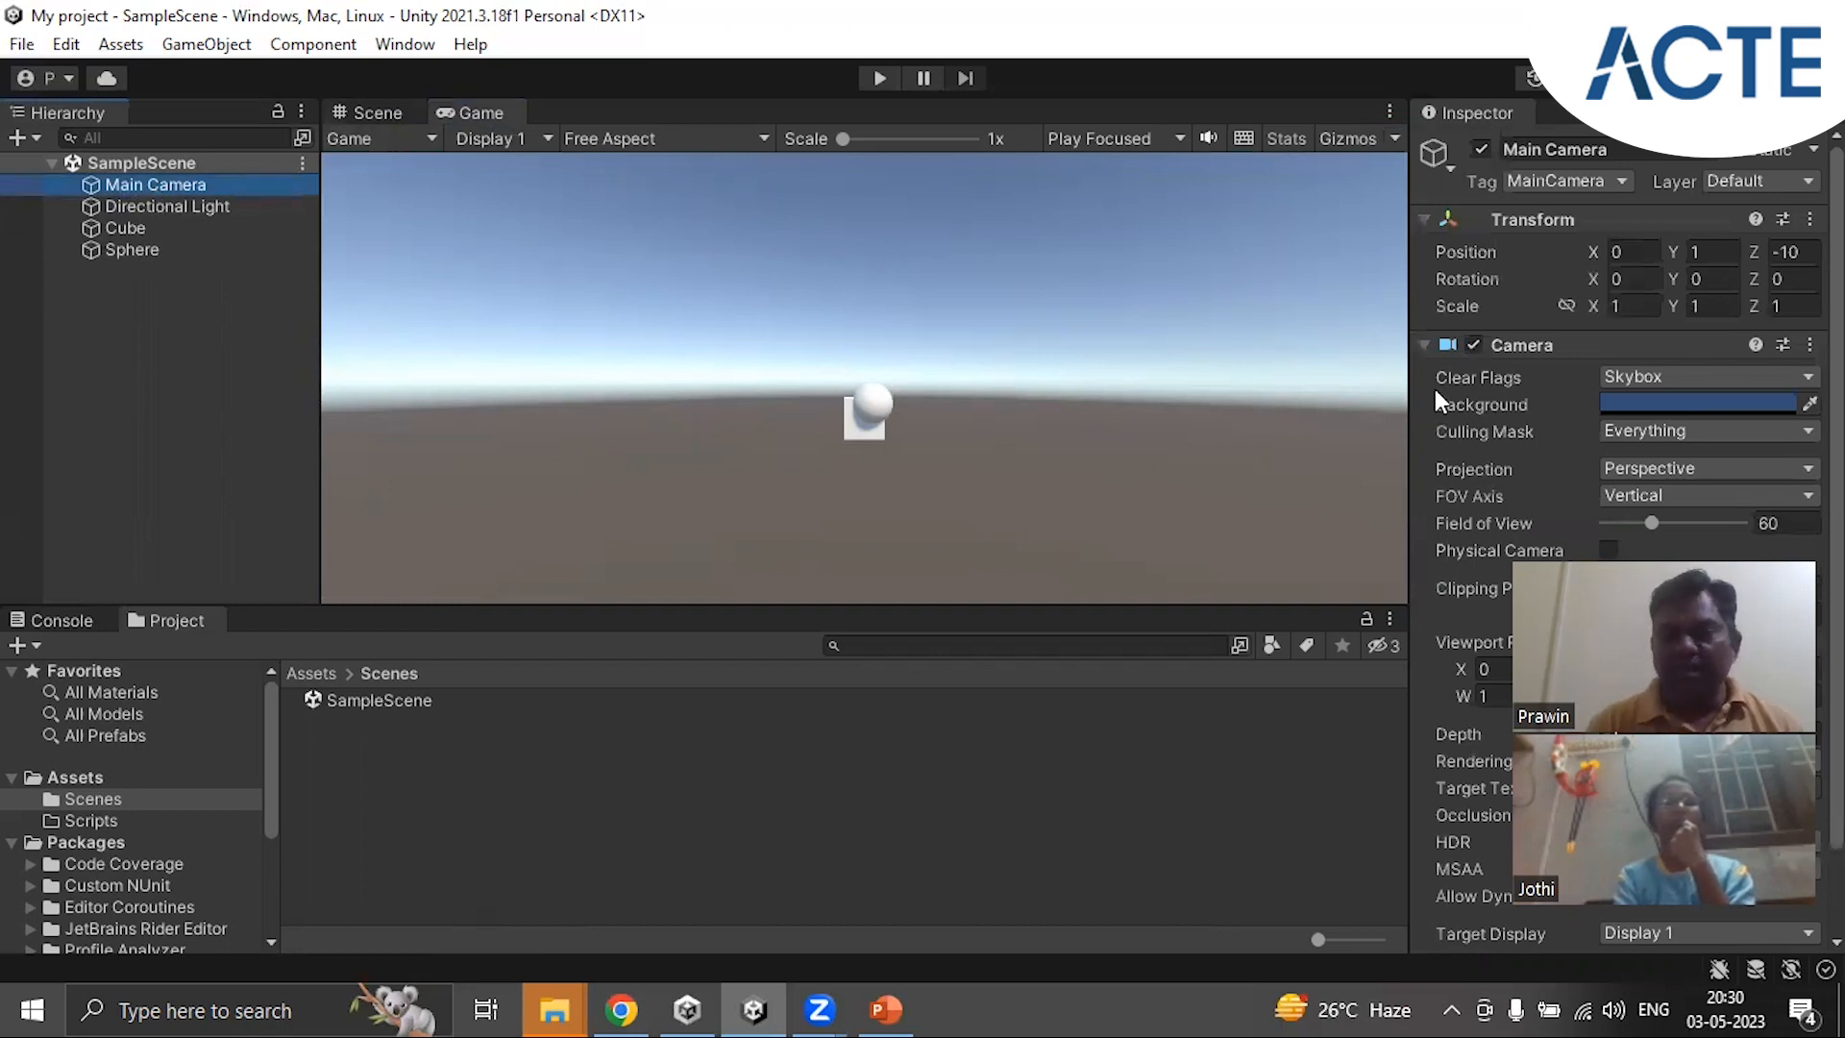
left_click(1480, 115)
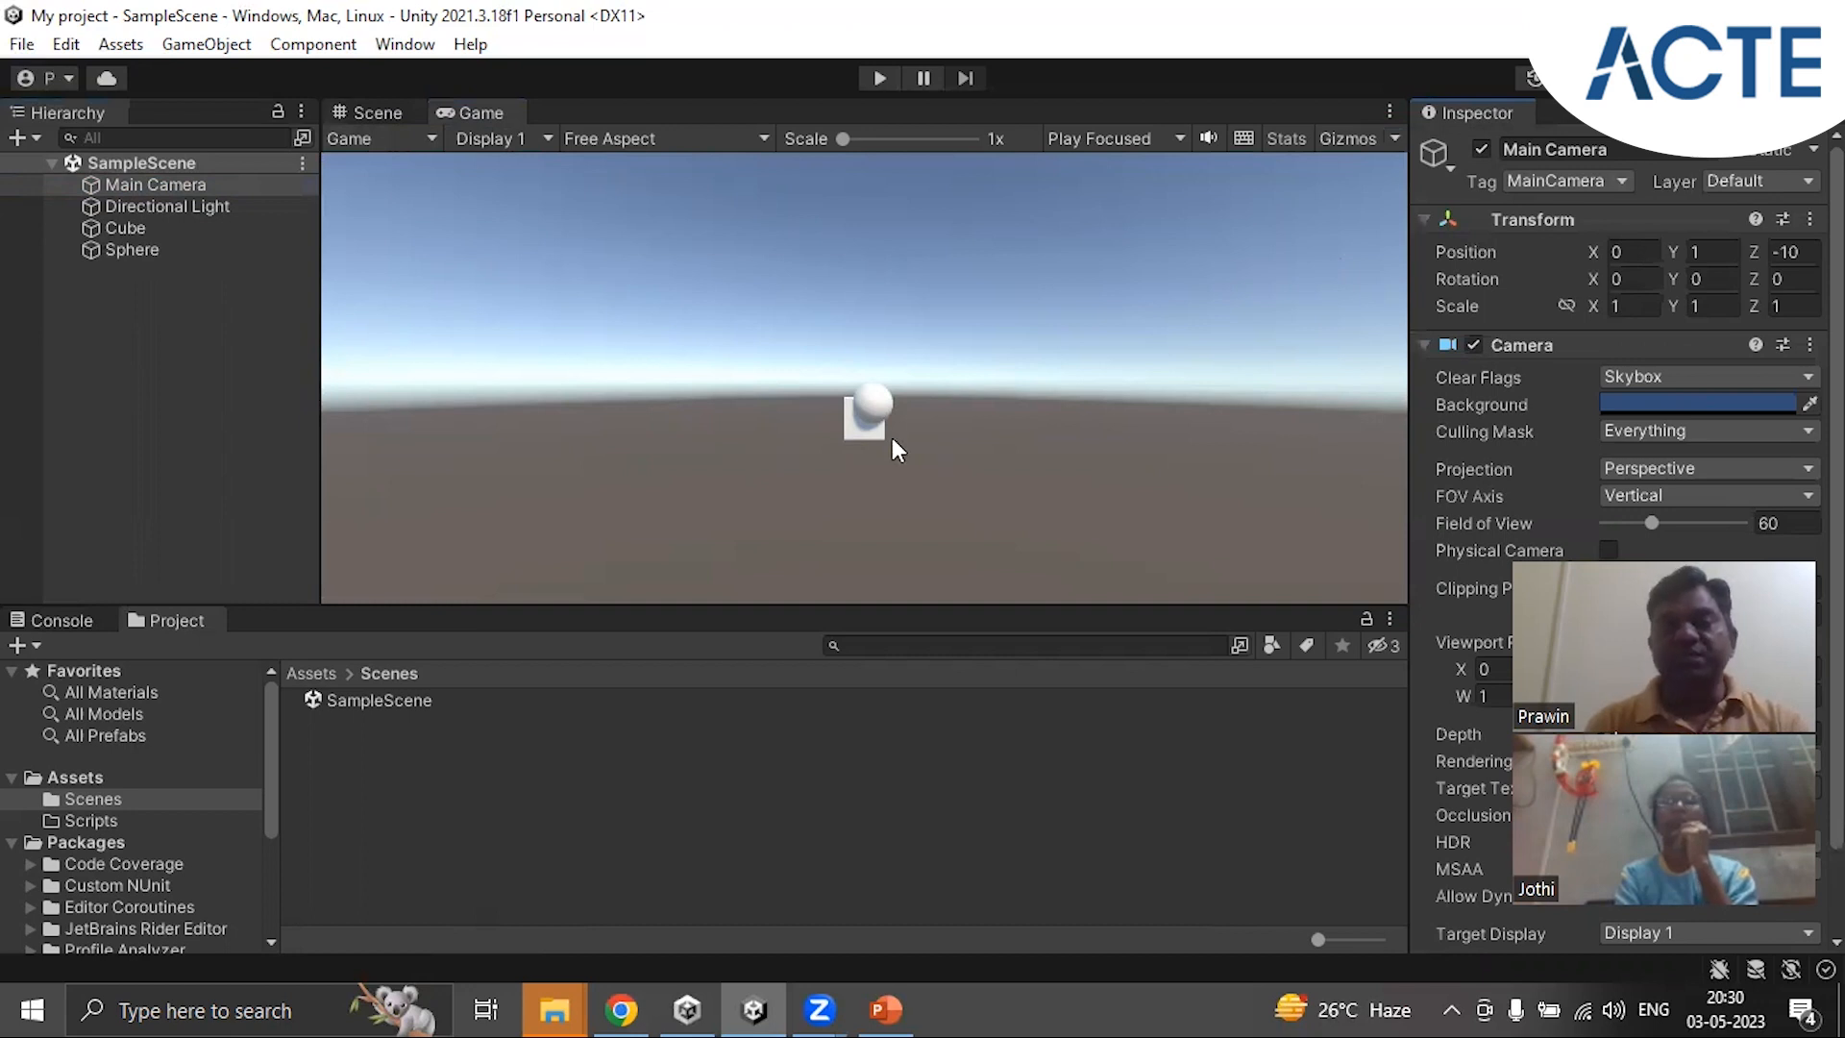
left_click(170, 189)
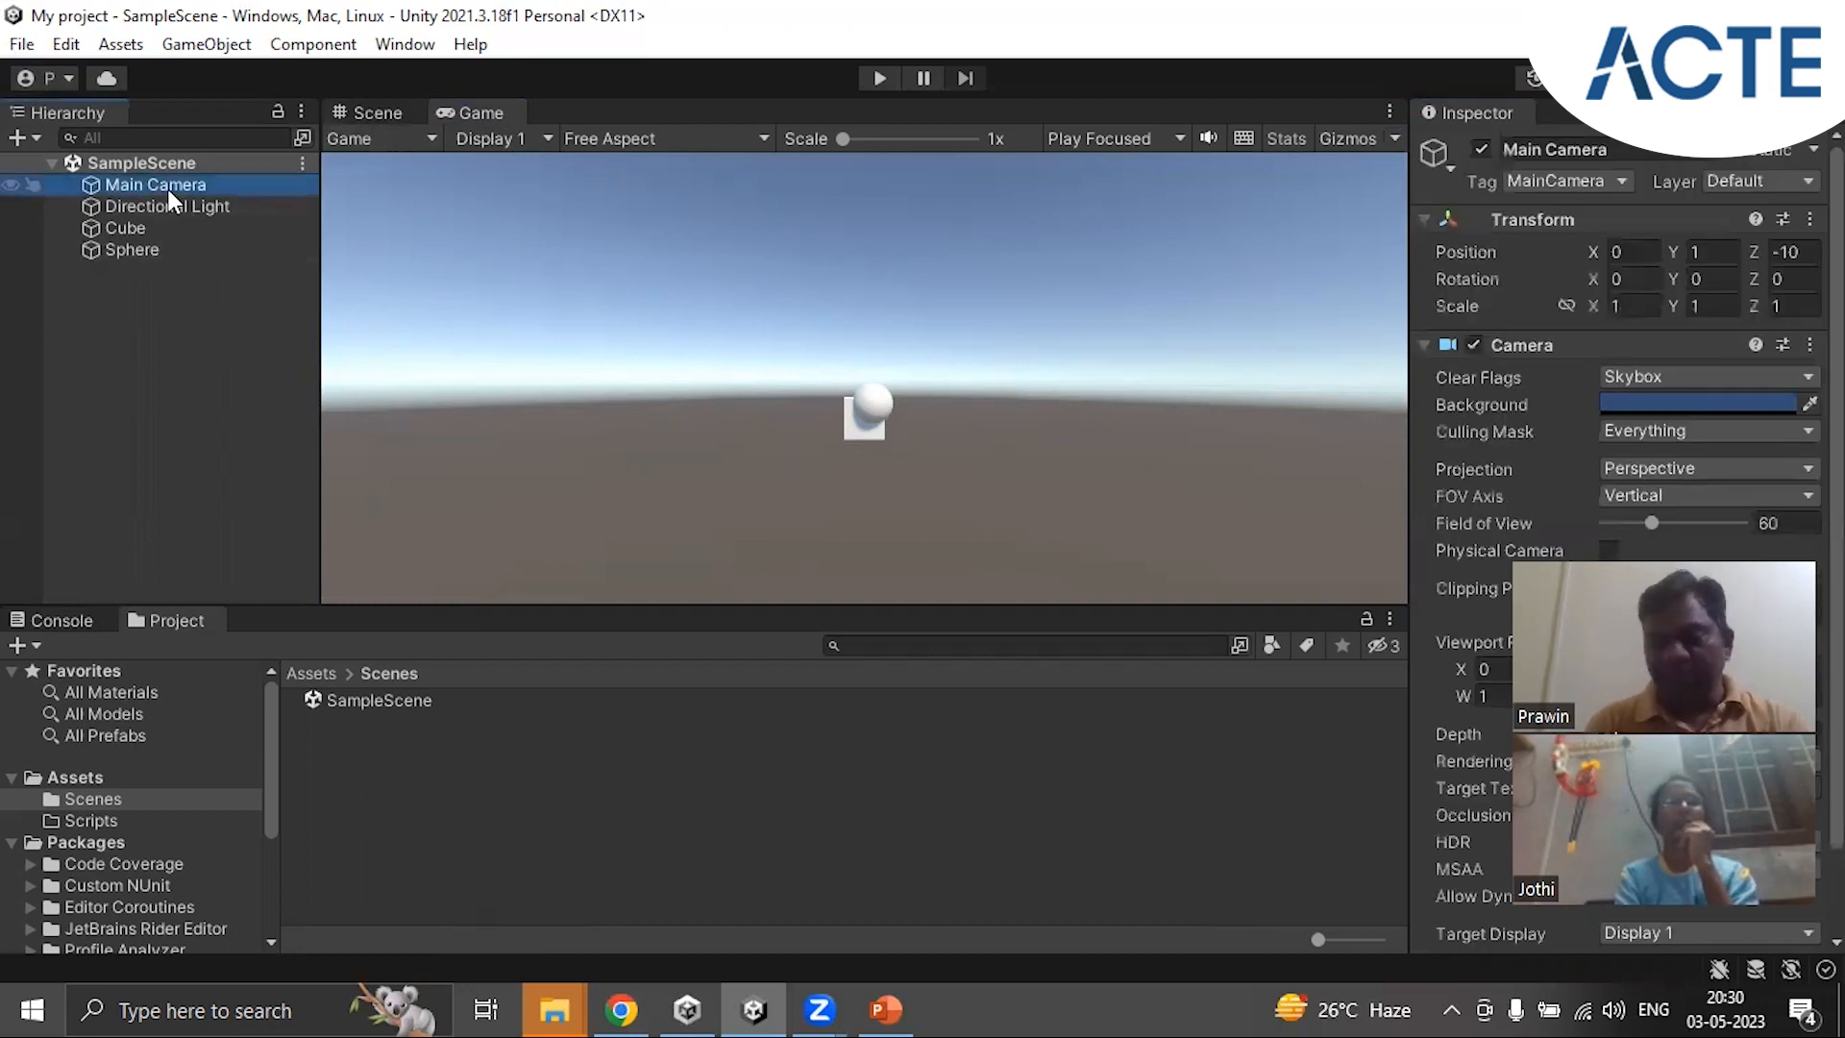
key("Down")
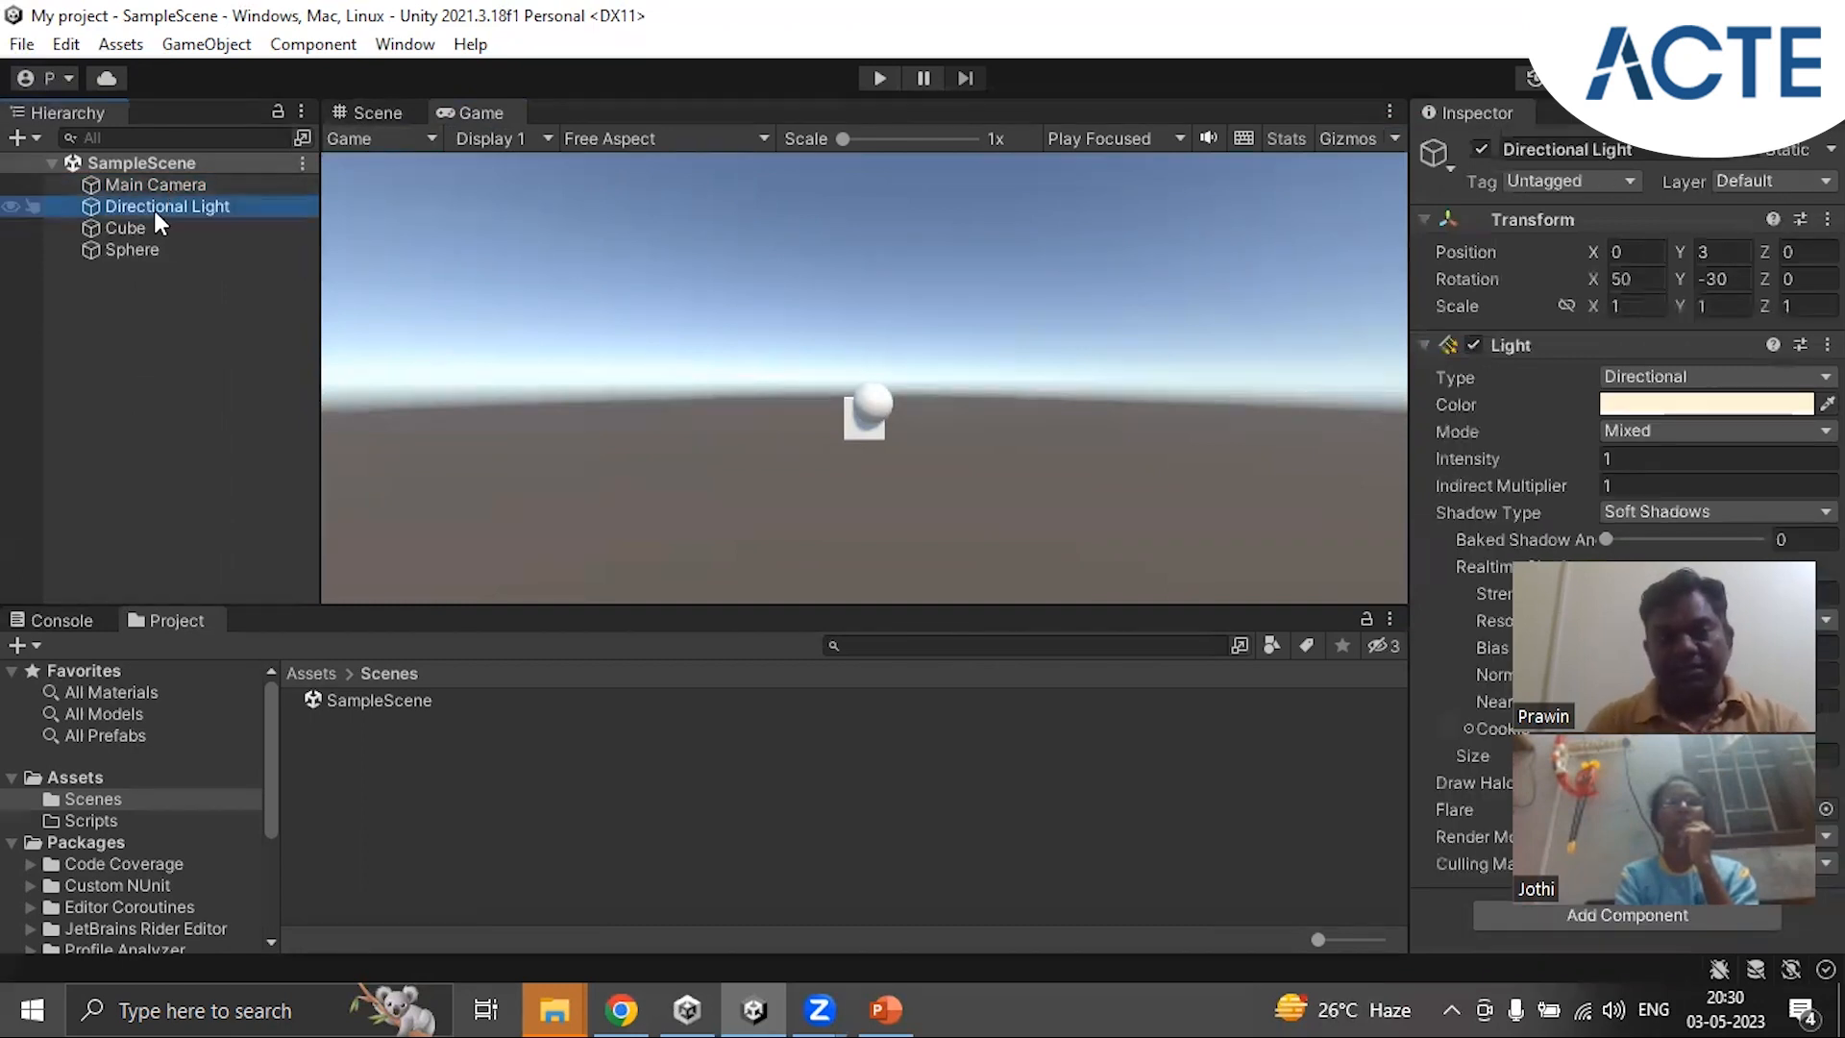
left_click(141, 227)
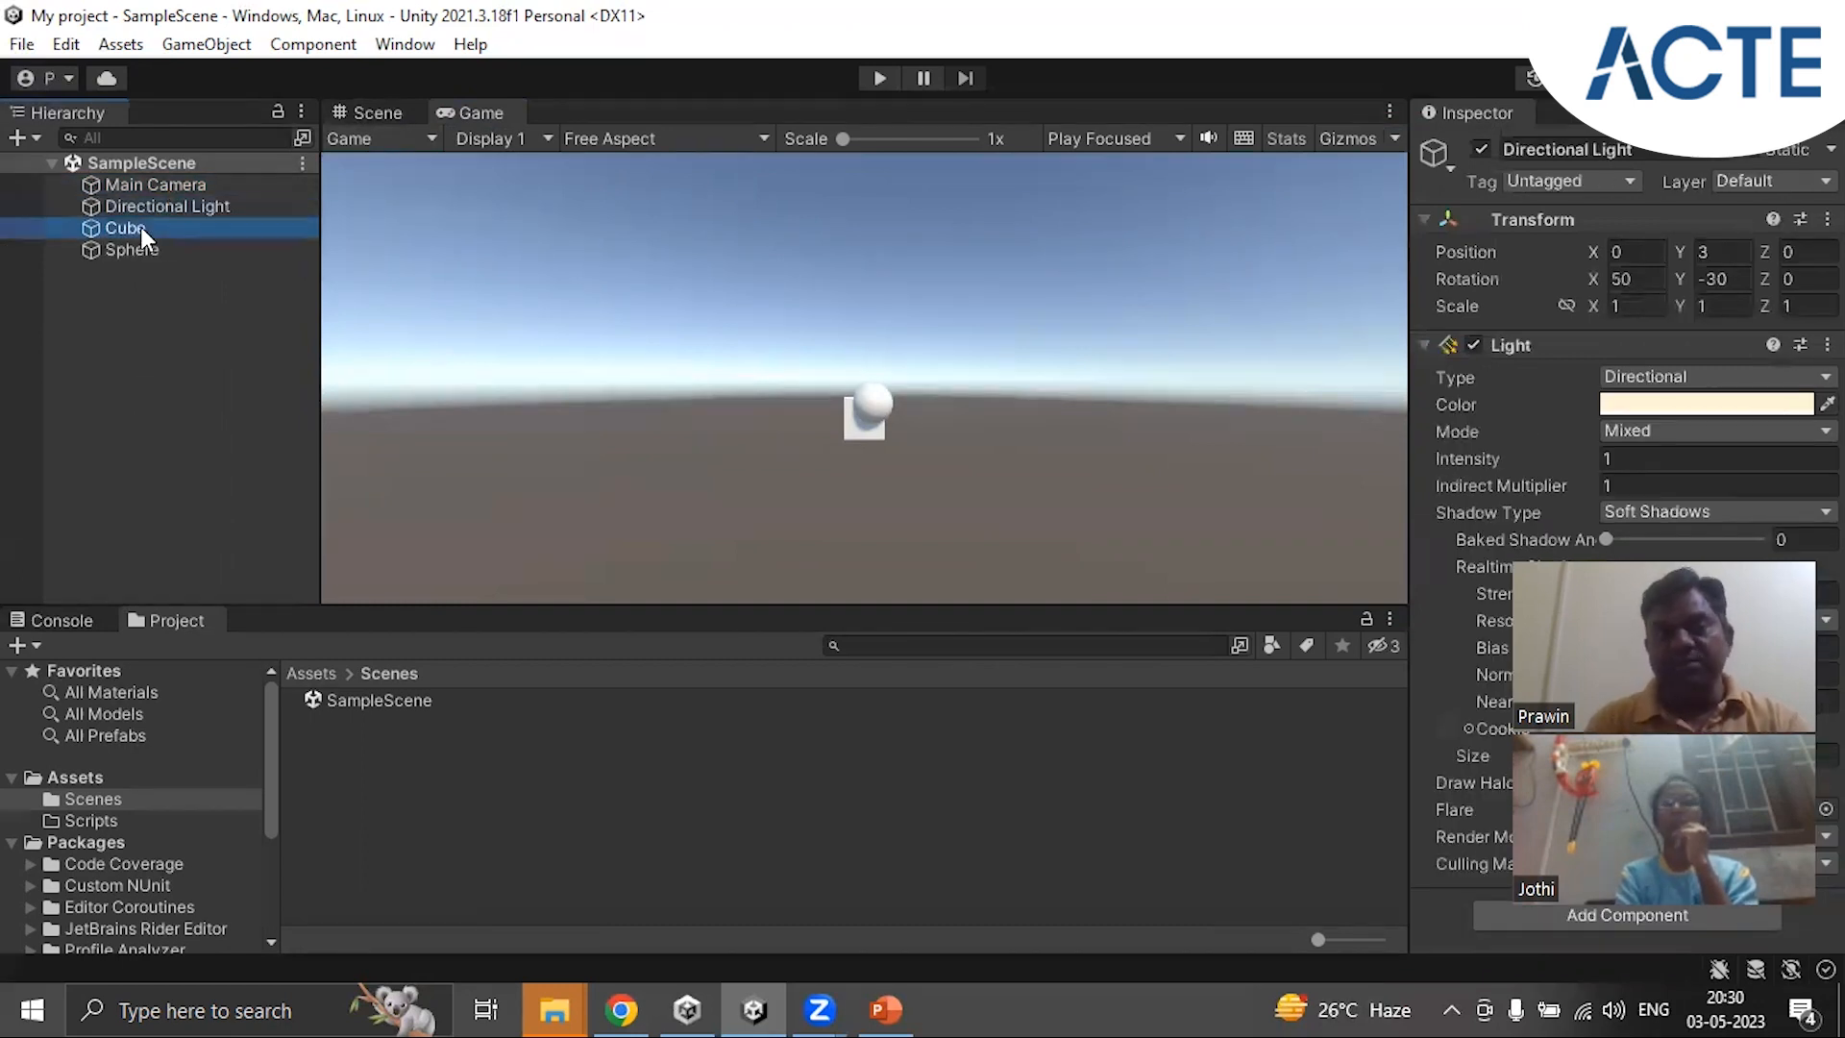
Step: Review the Sphere's Transform, Mesh Filter, Mesh Renderer and Sphere Collider properties in the Inspector
left_click(158, 253)
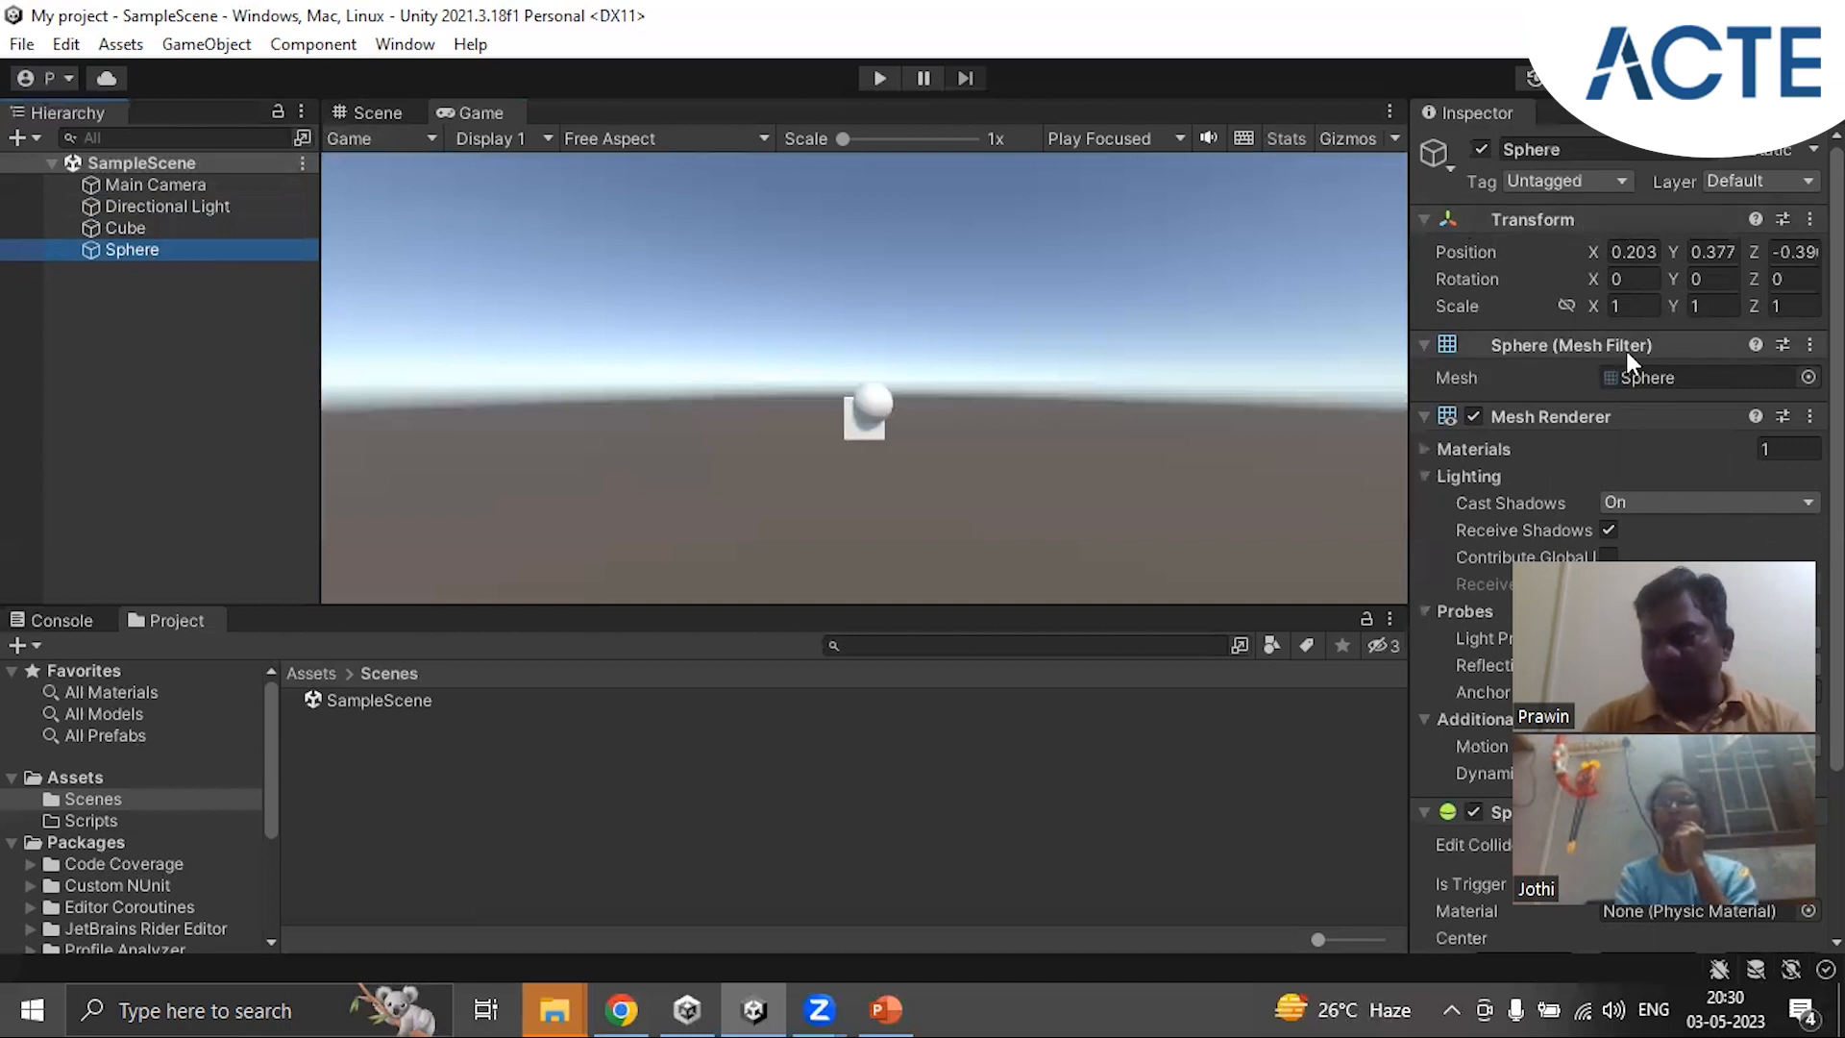
scroll(1641, 366, "down", 3)
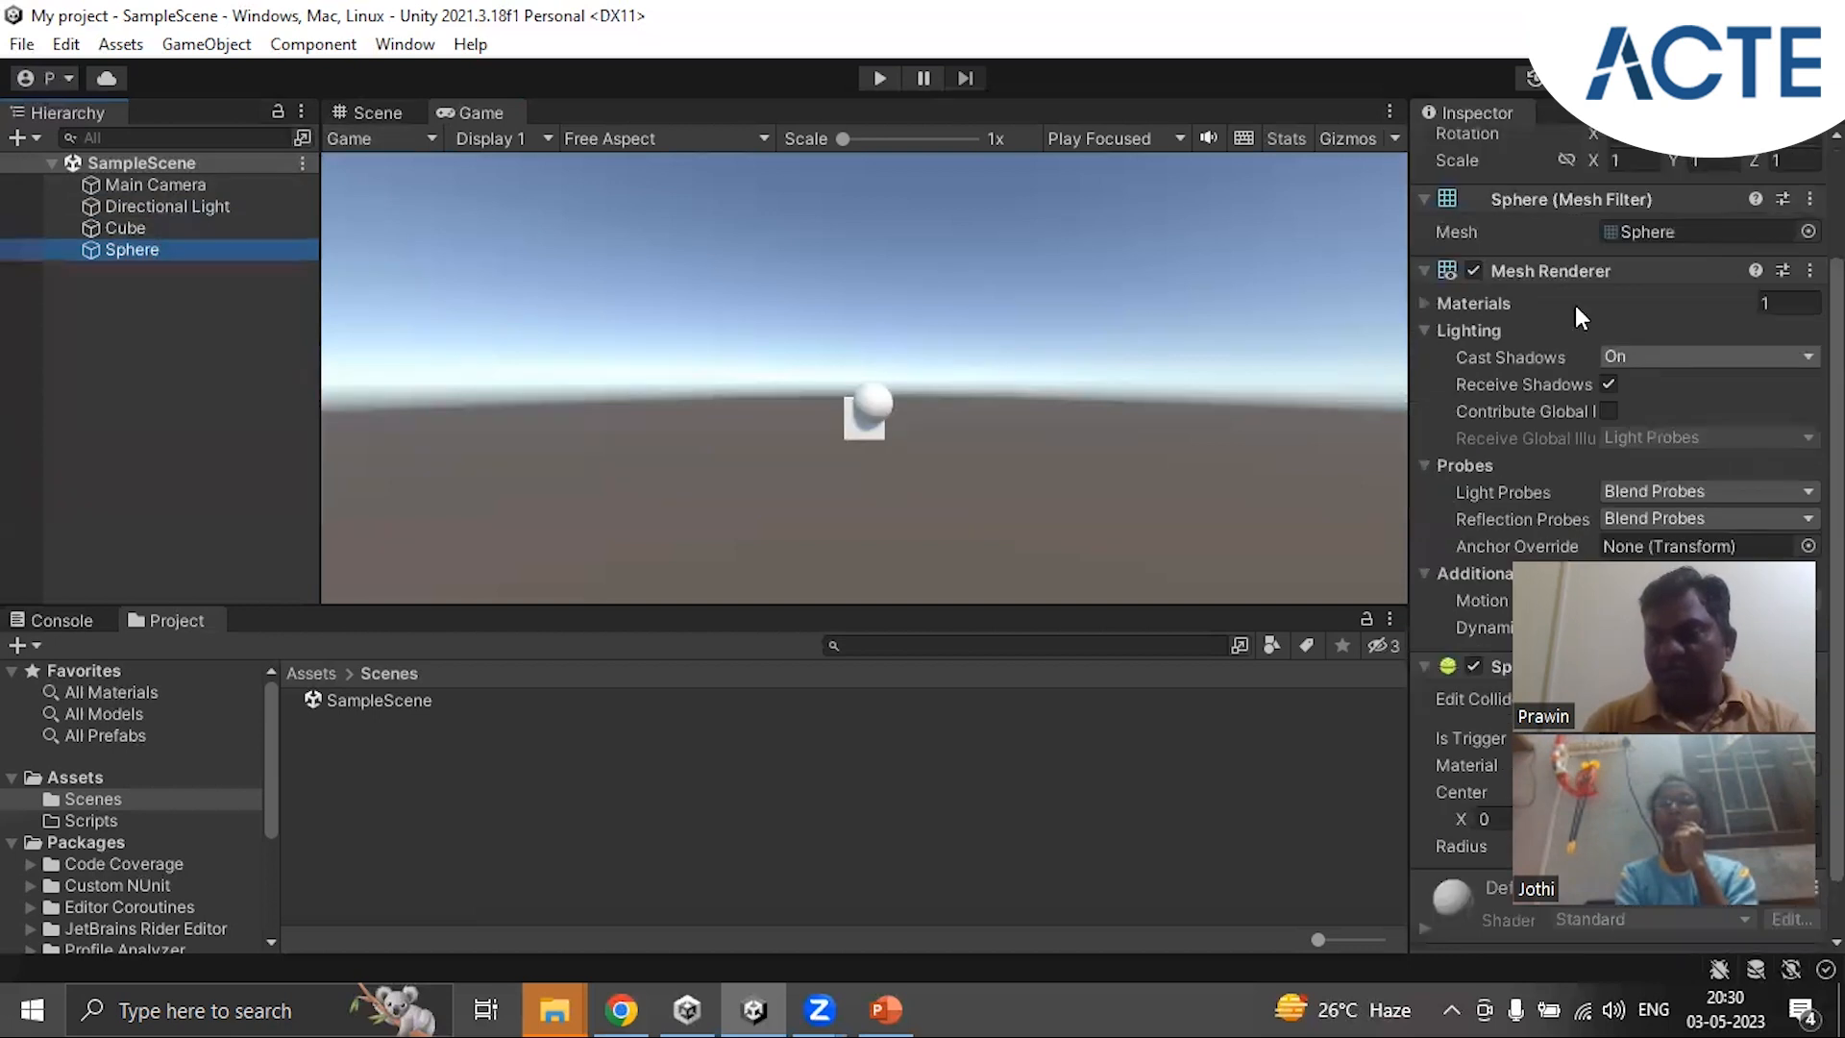
scroll(1667, 271, "down", 2)
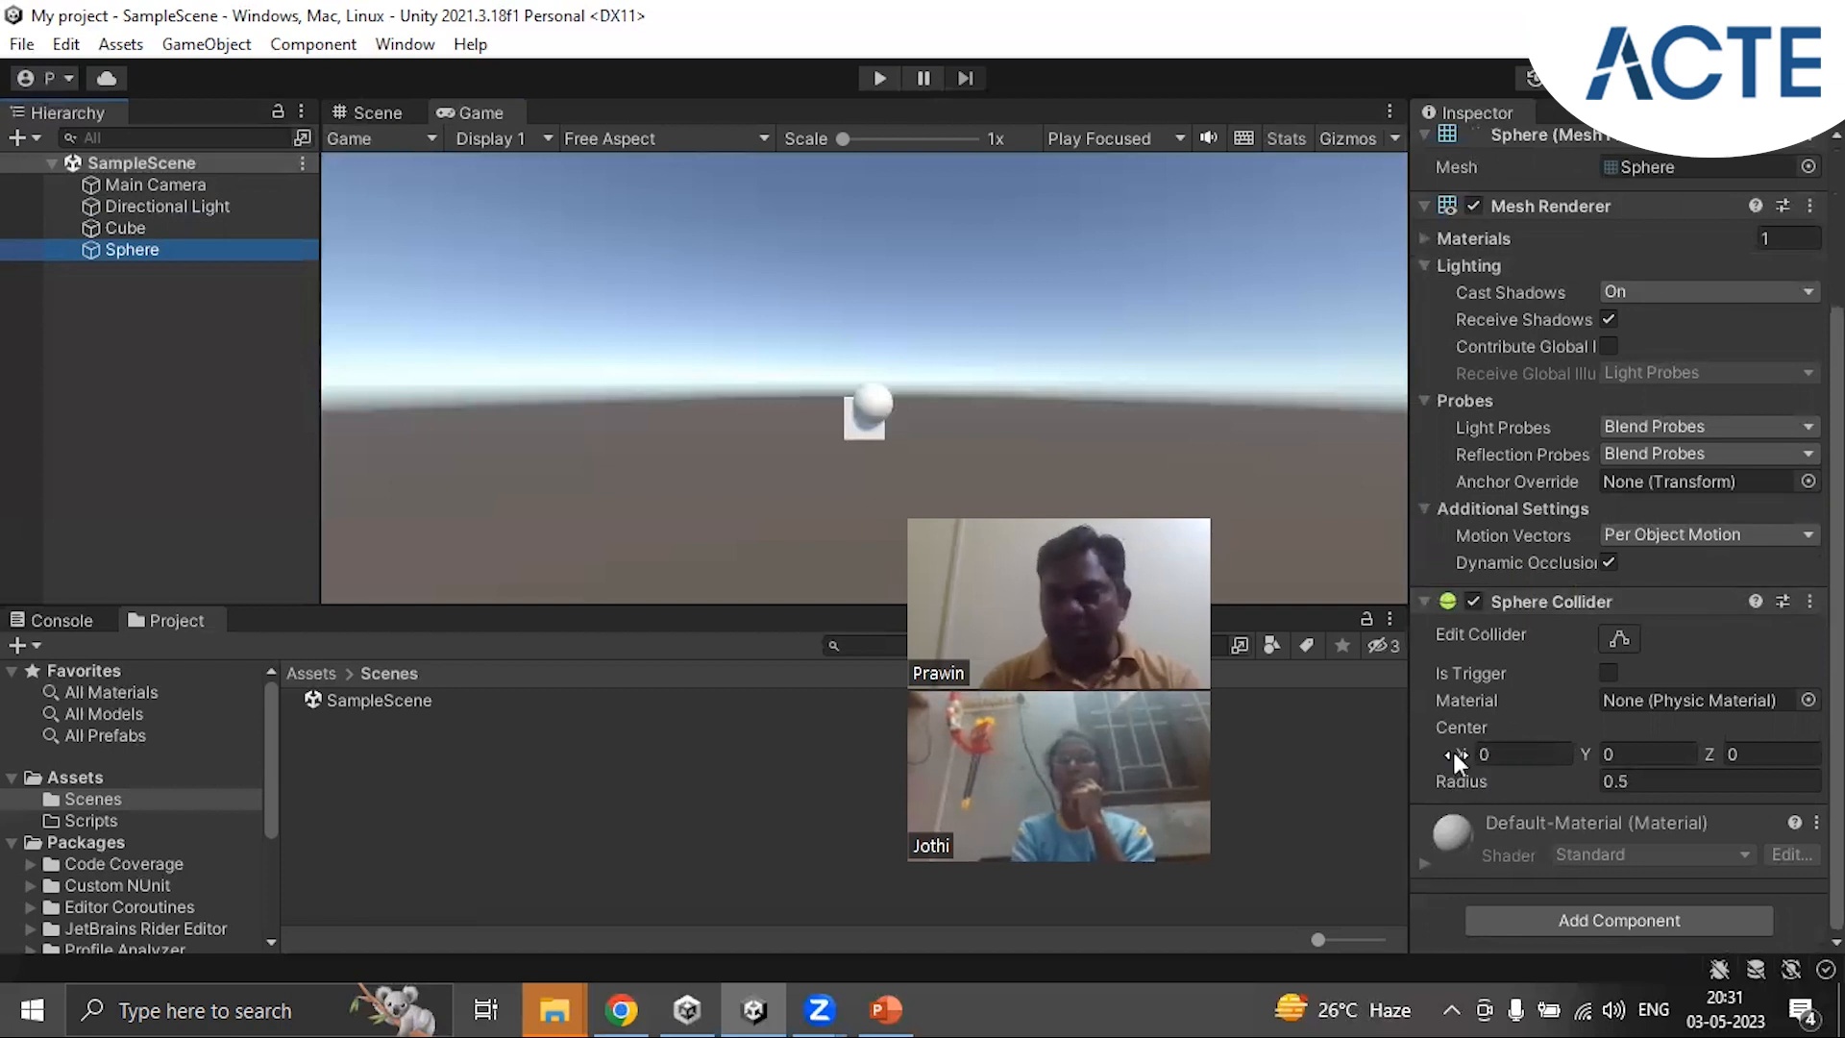
scroll(1668, 713, "up", 3)
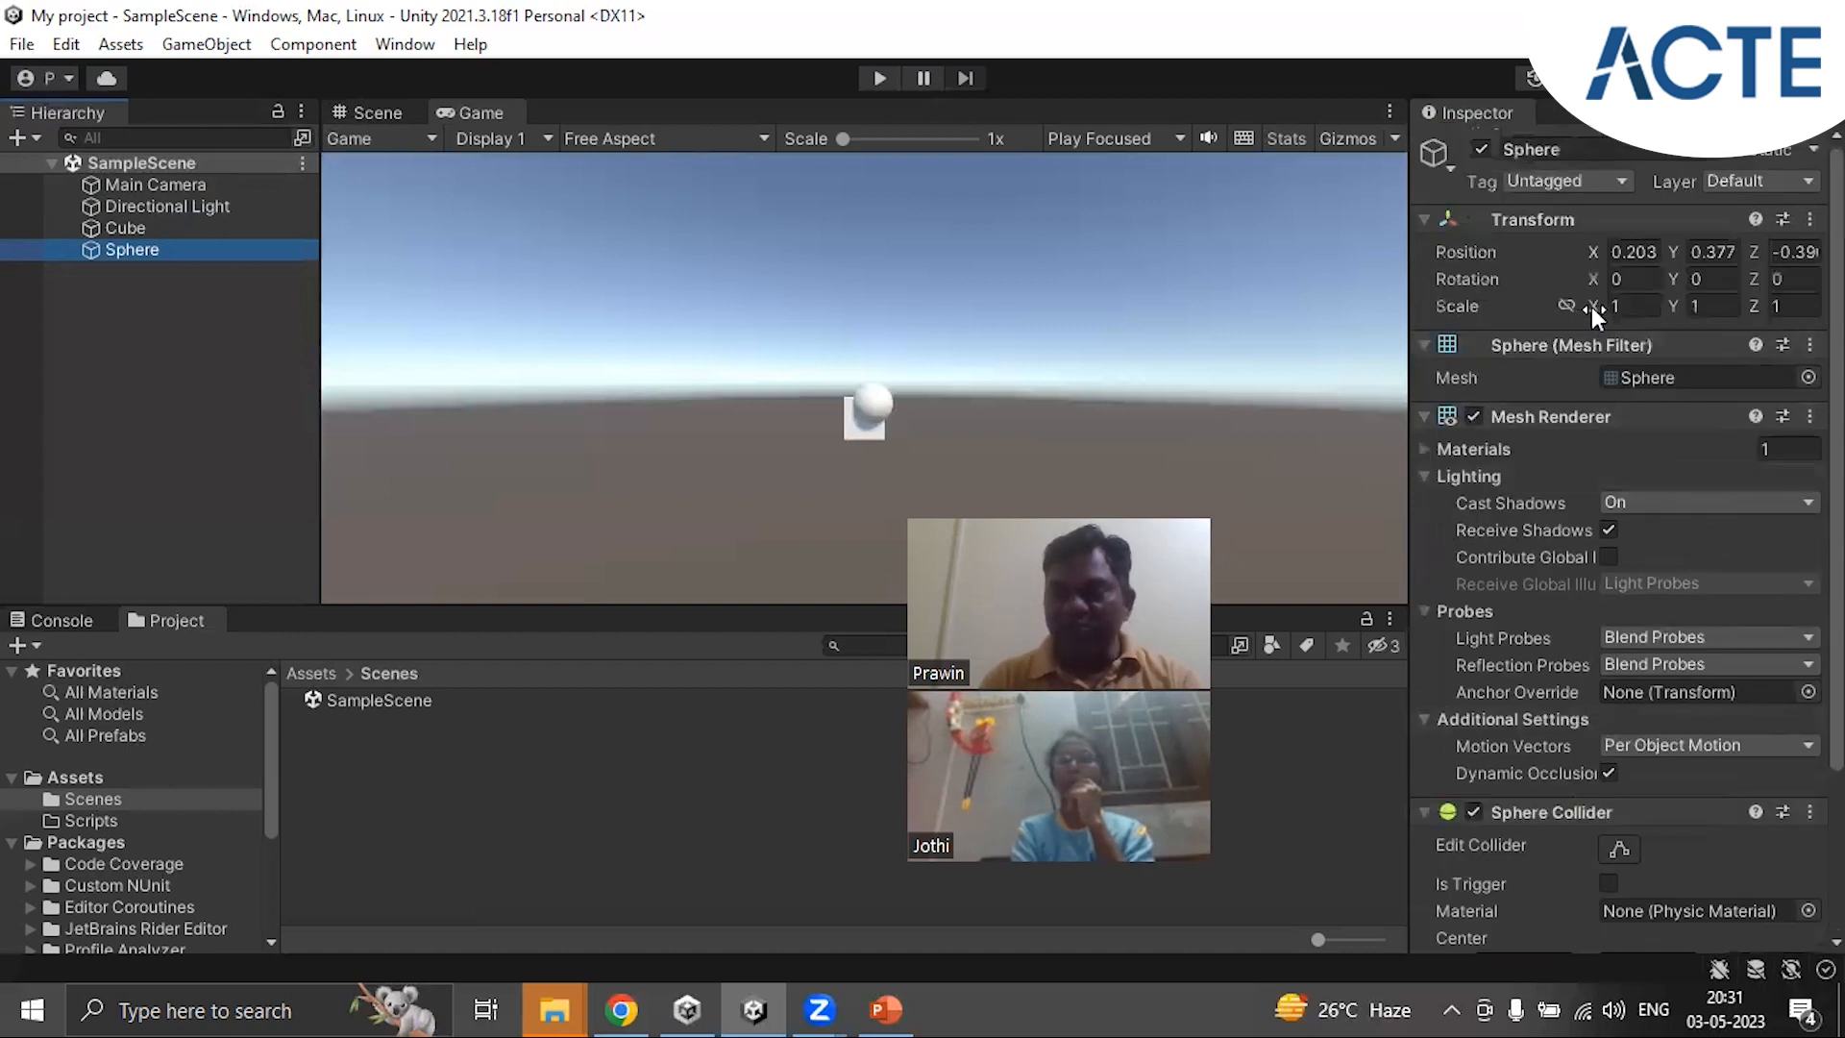
scroll(1648, 625, "down", 3)
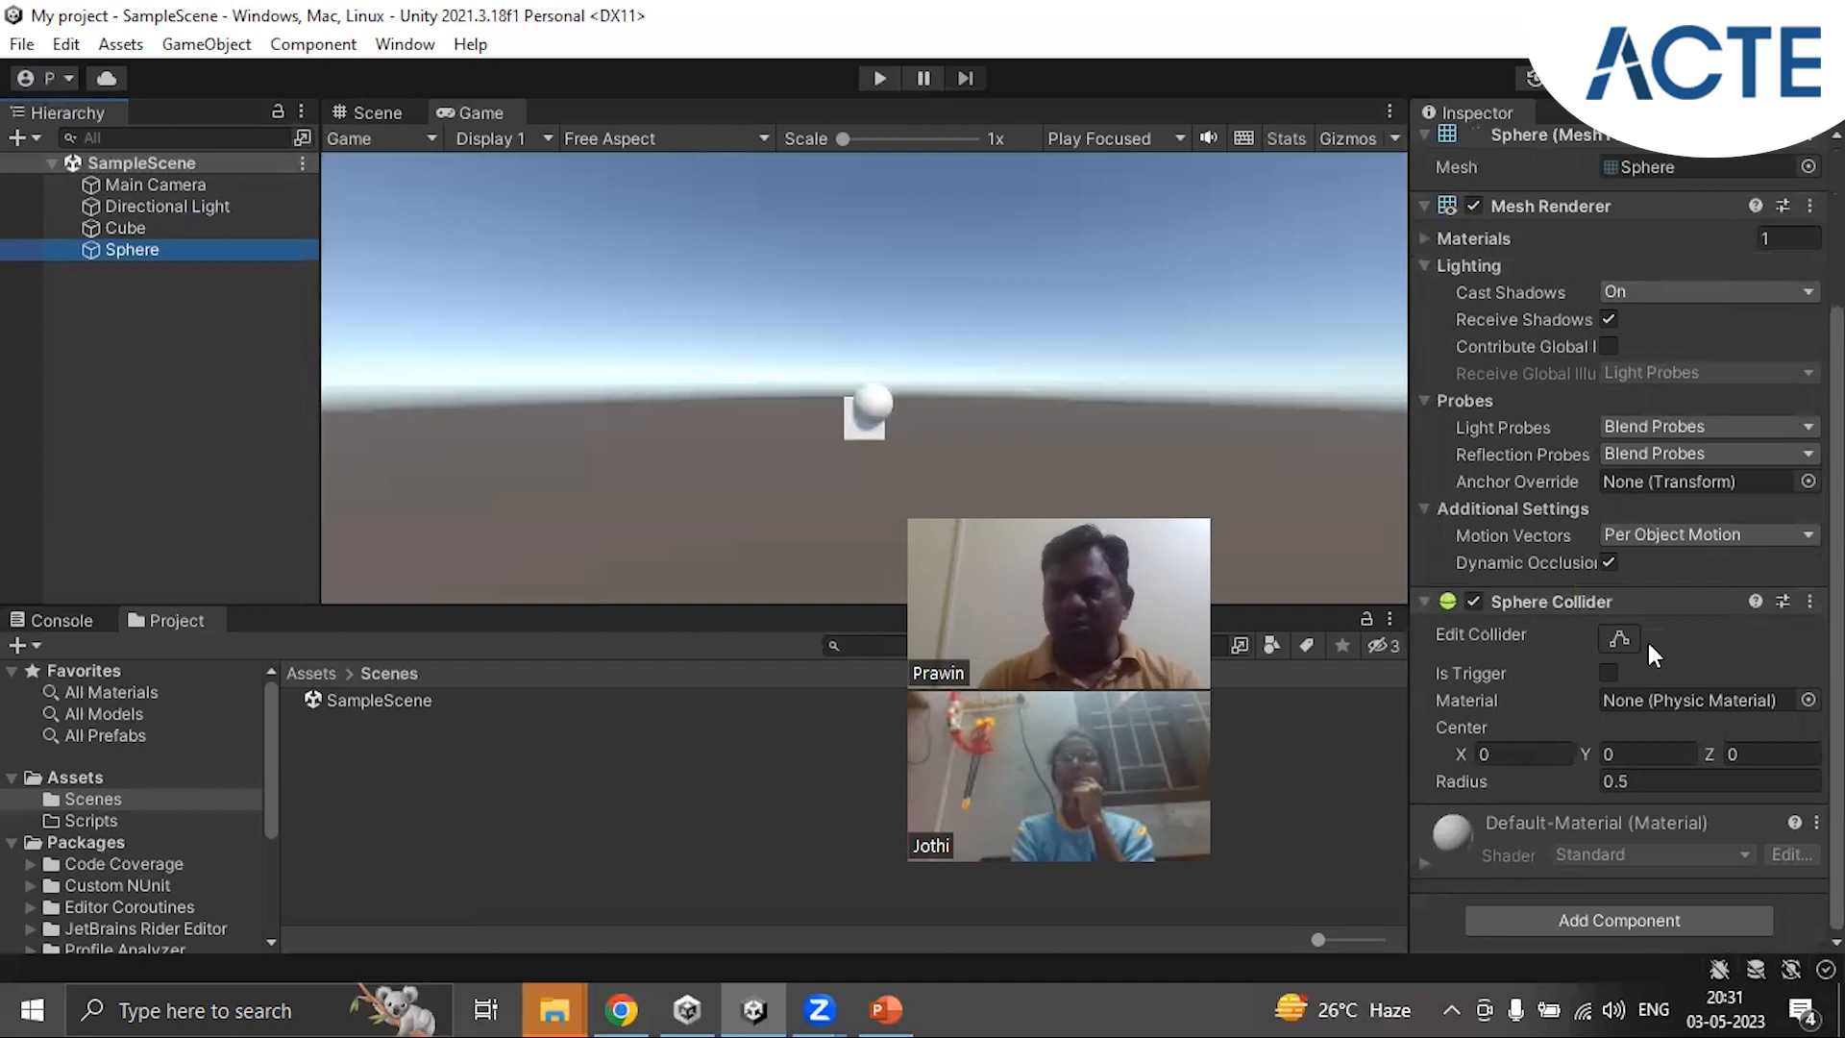
scroll(1622, 620, "up", 3)
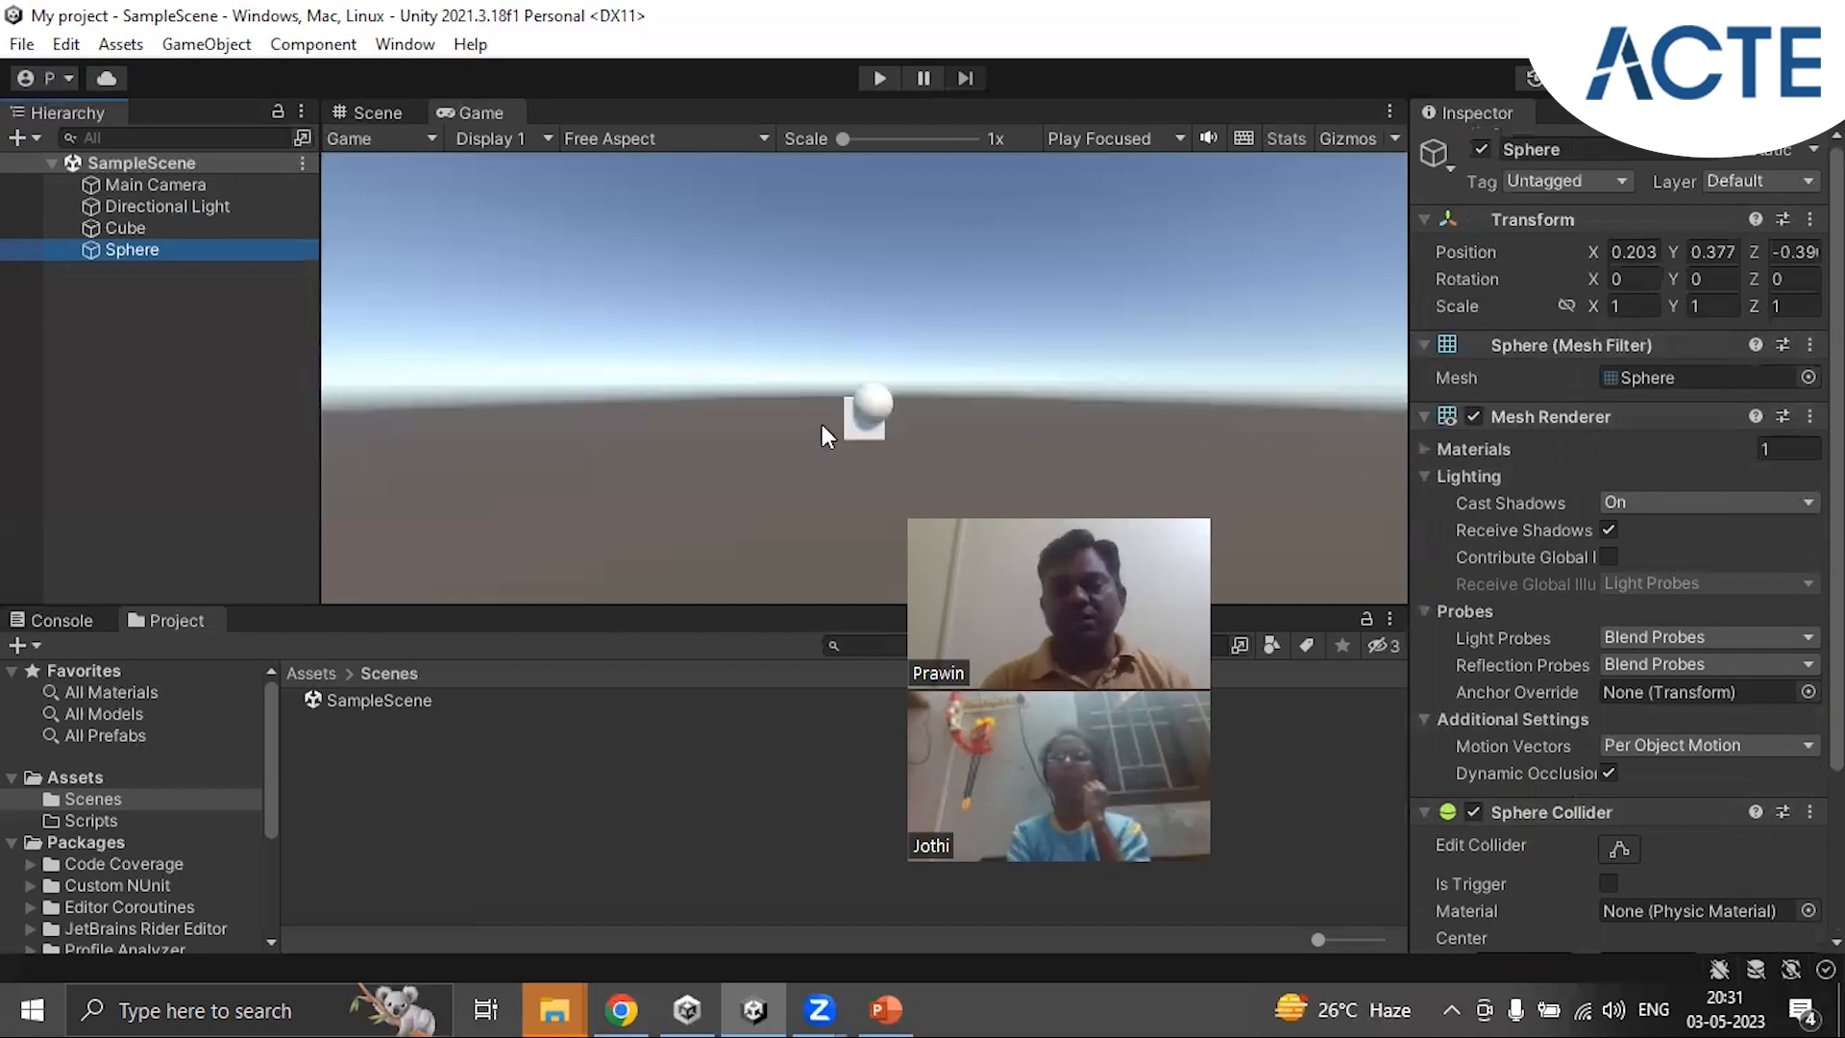
Step: Set the Sphere's scale to 2 on the X, Y and Z axes
left_click(1640, 304)
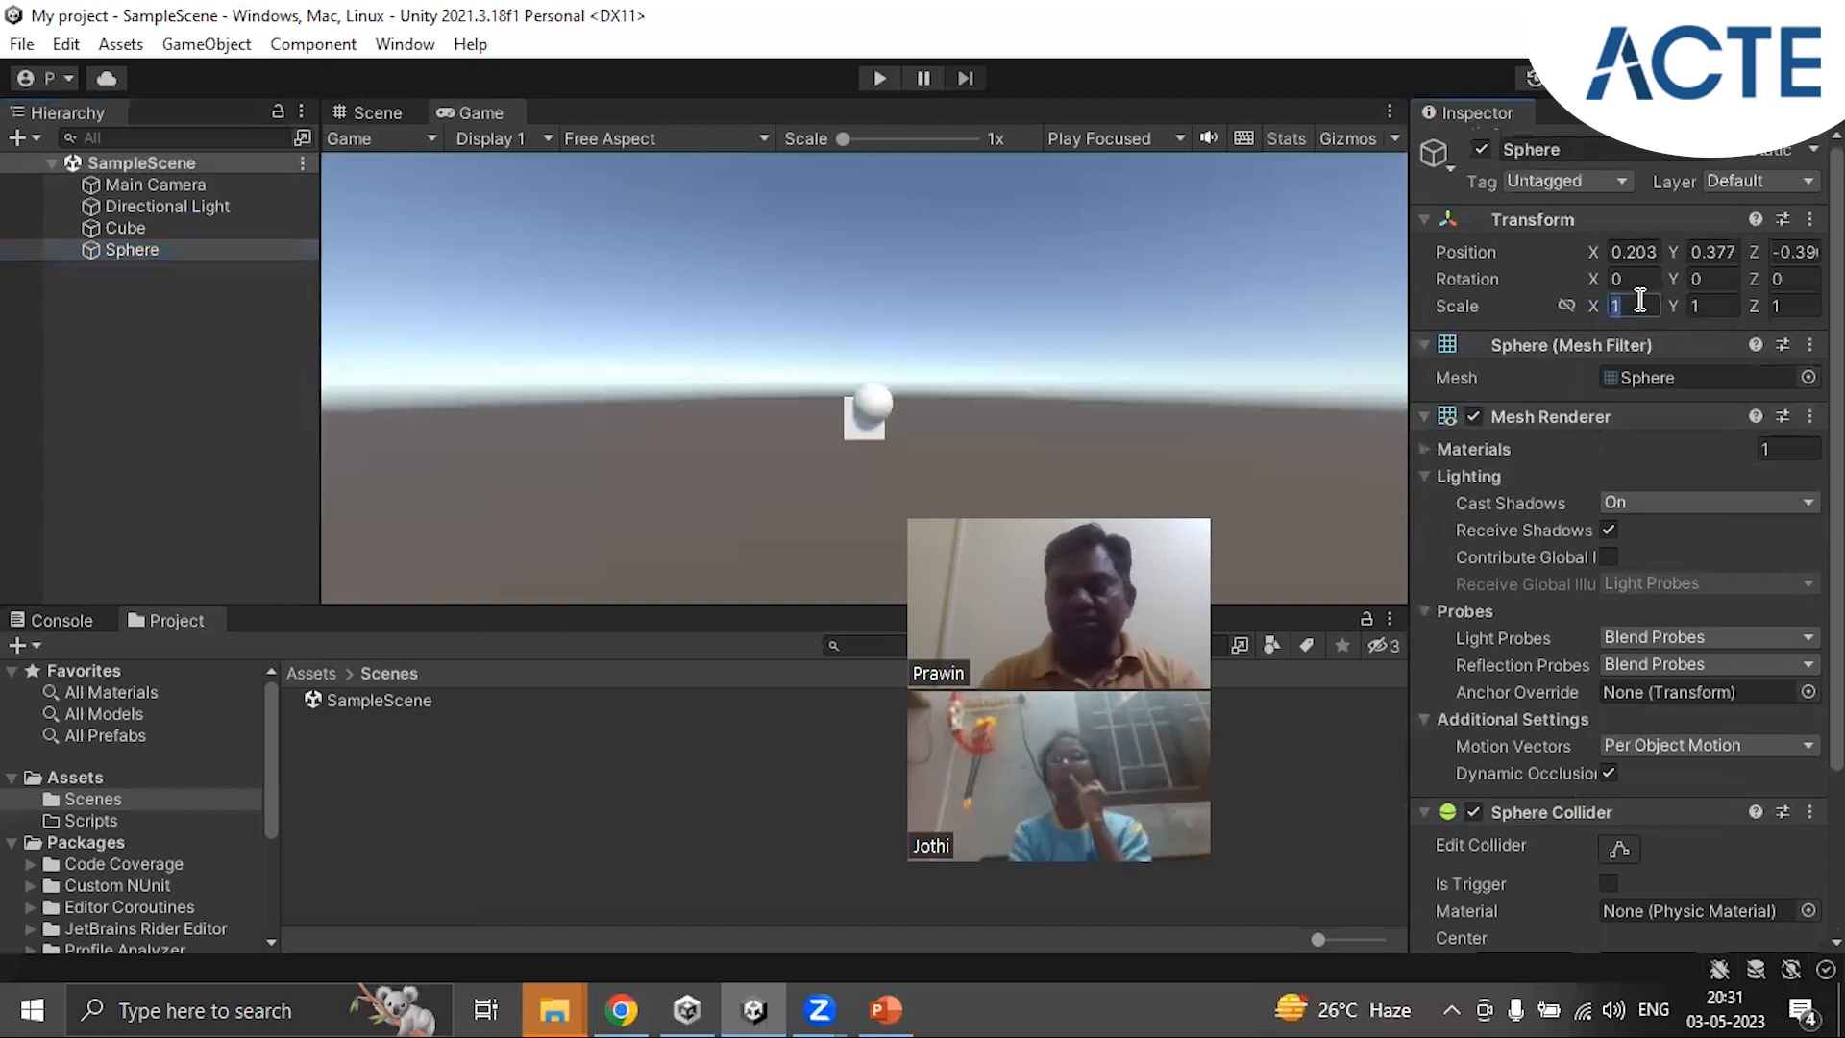
type("2")
left_click(1719, 305)
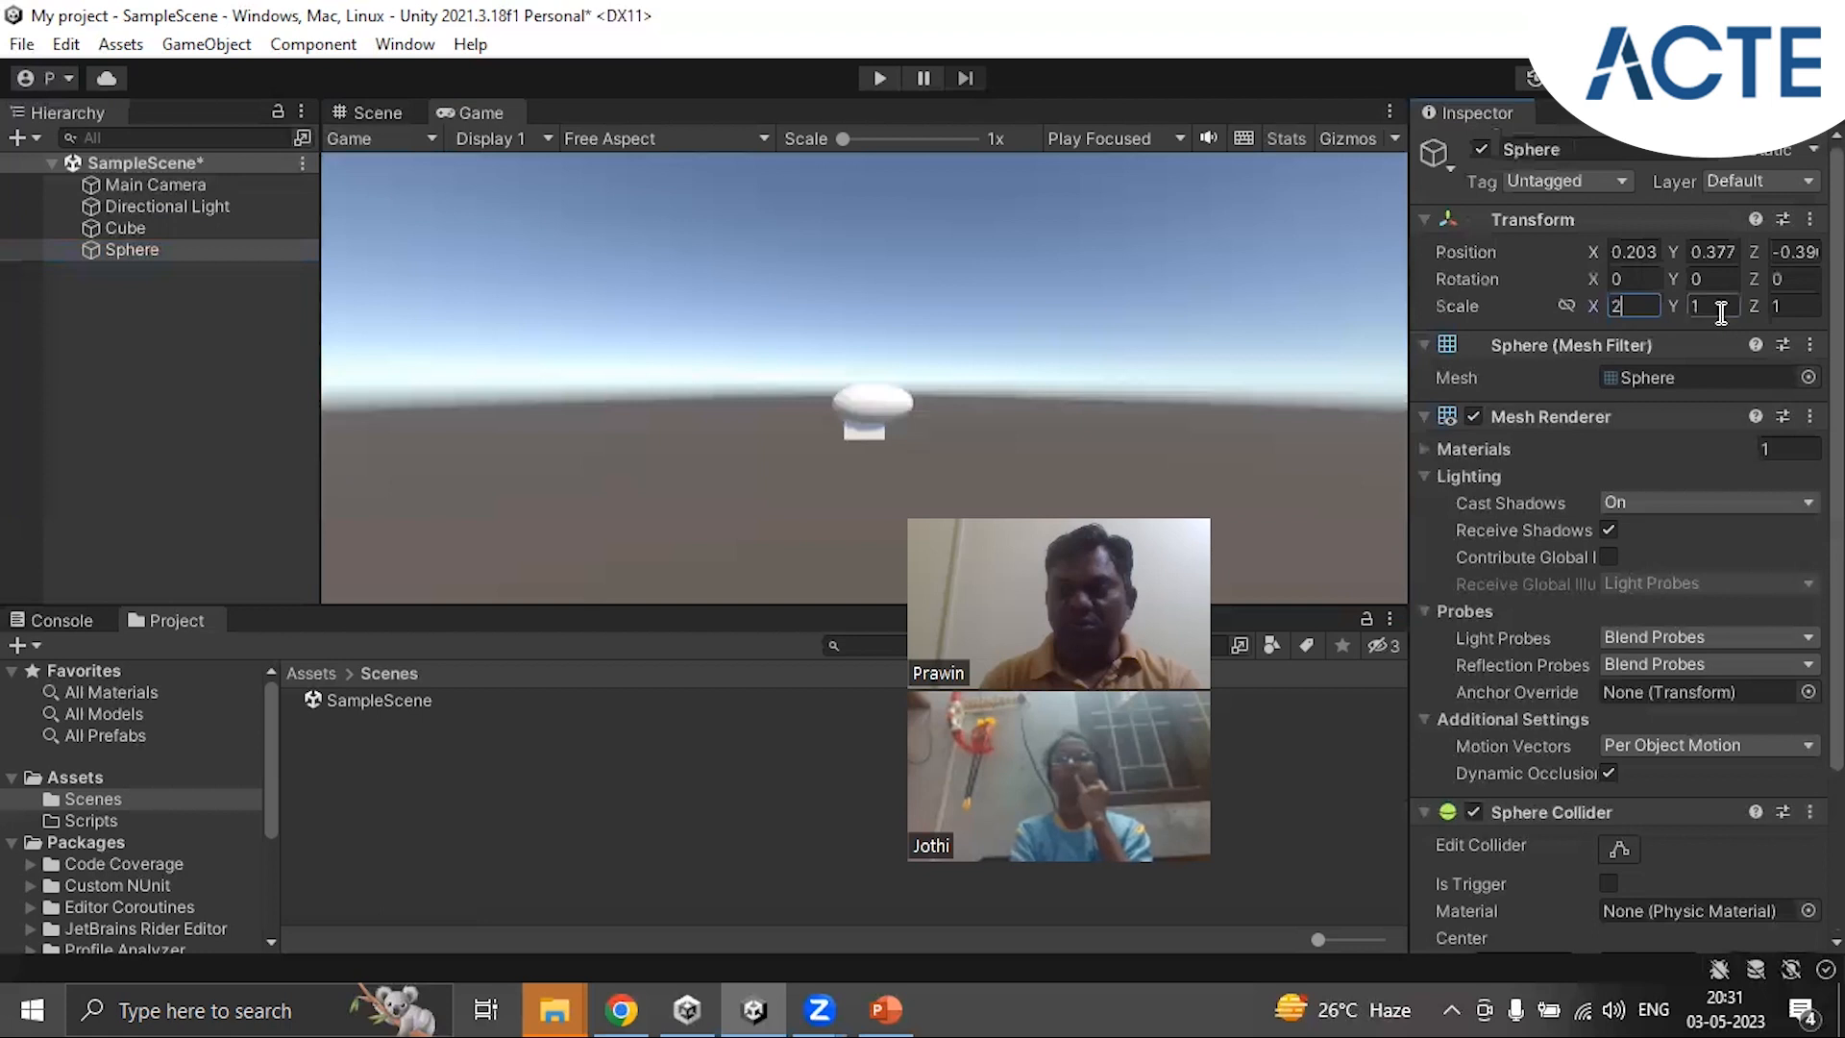
type("2")
left_click(1788, 305)
type("2")
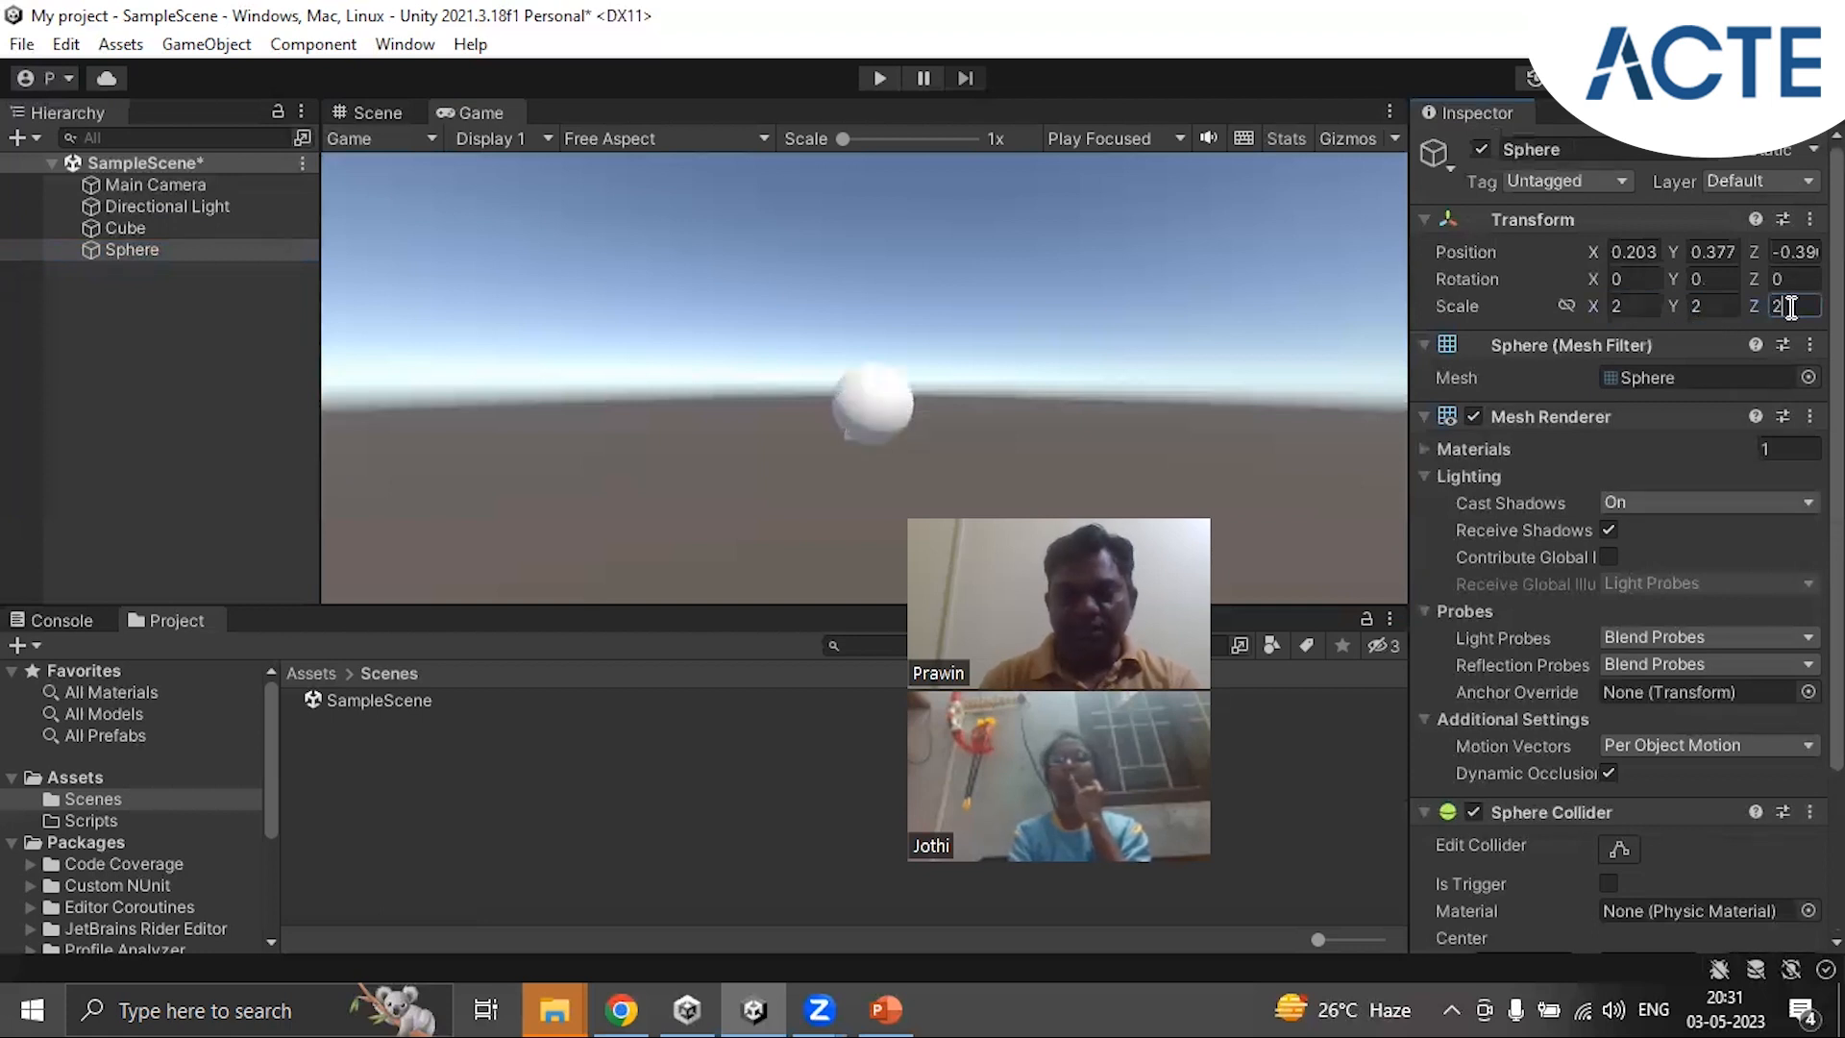
left_click(1635, 305)
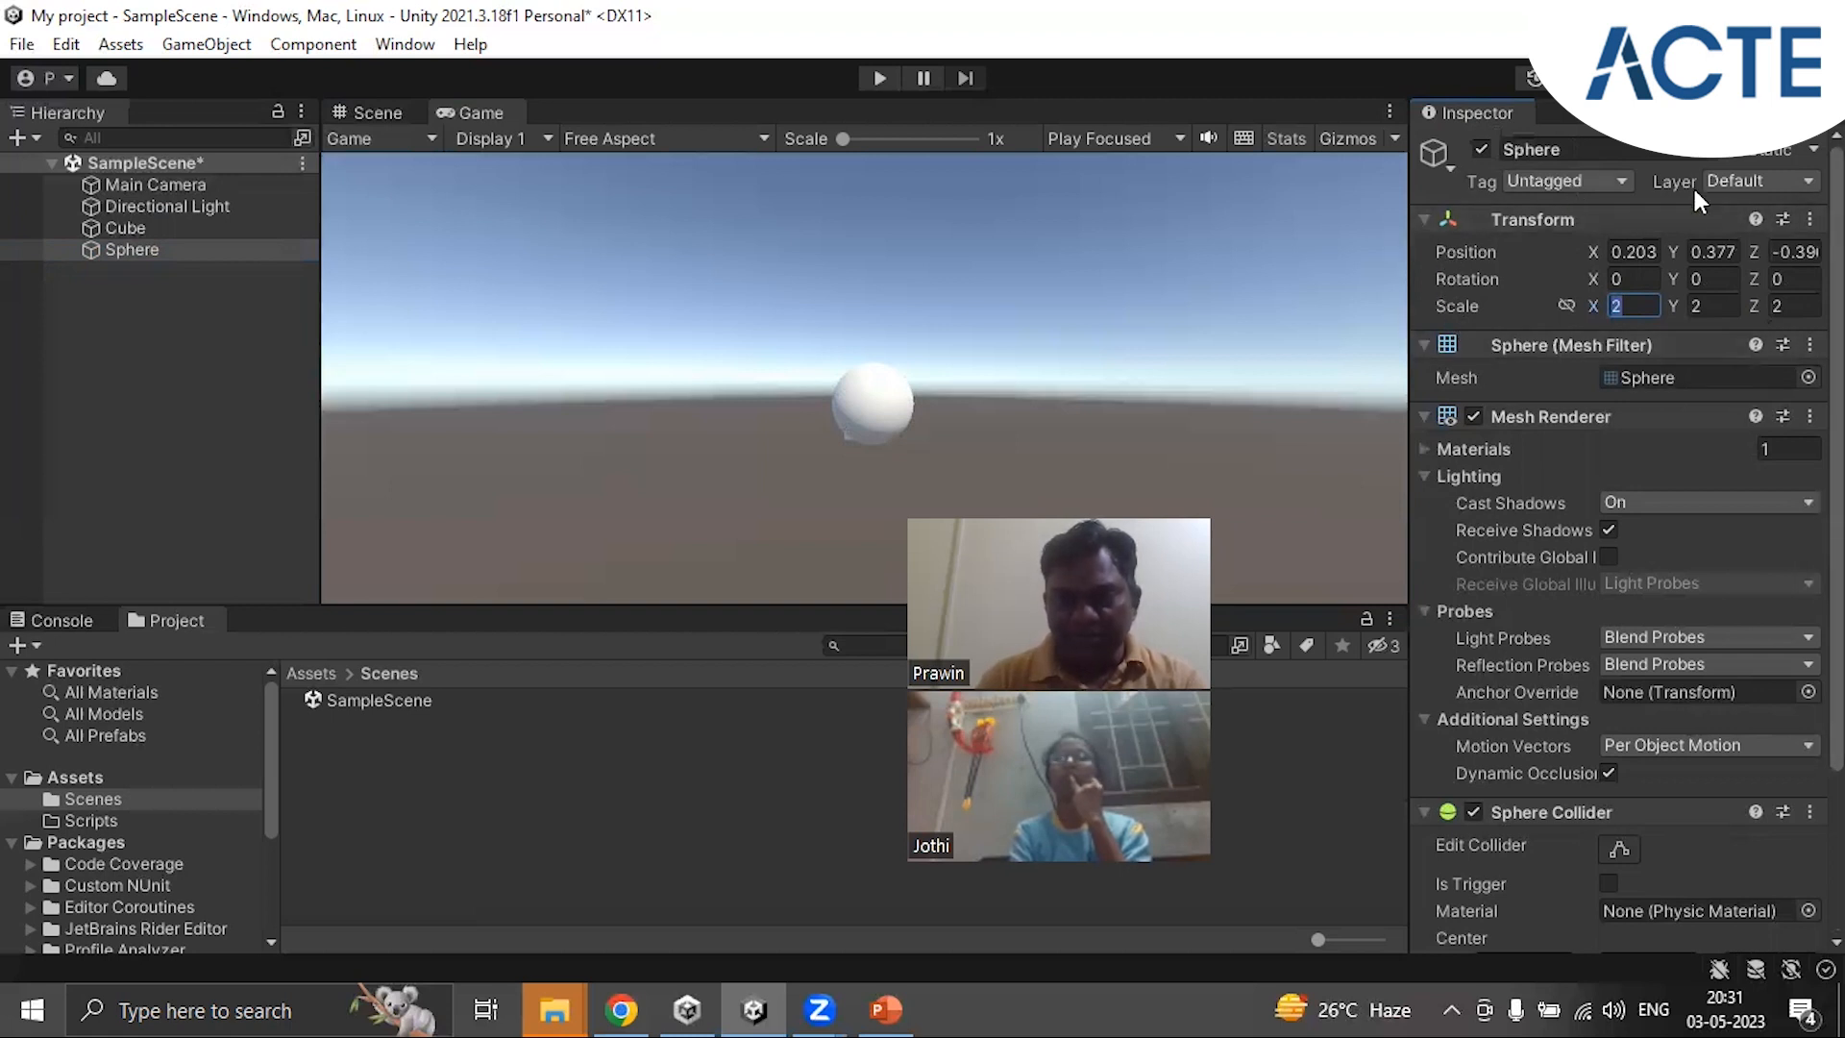
Step: Set the Sphere's position to 0 on X, Y and Z, and compare it in the Scene and Game views
left_click(140, 251)
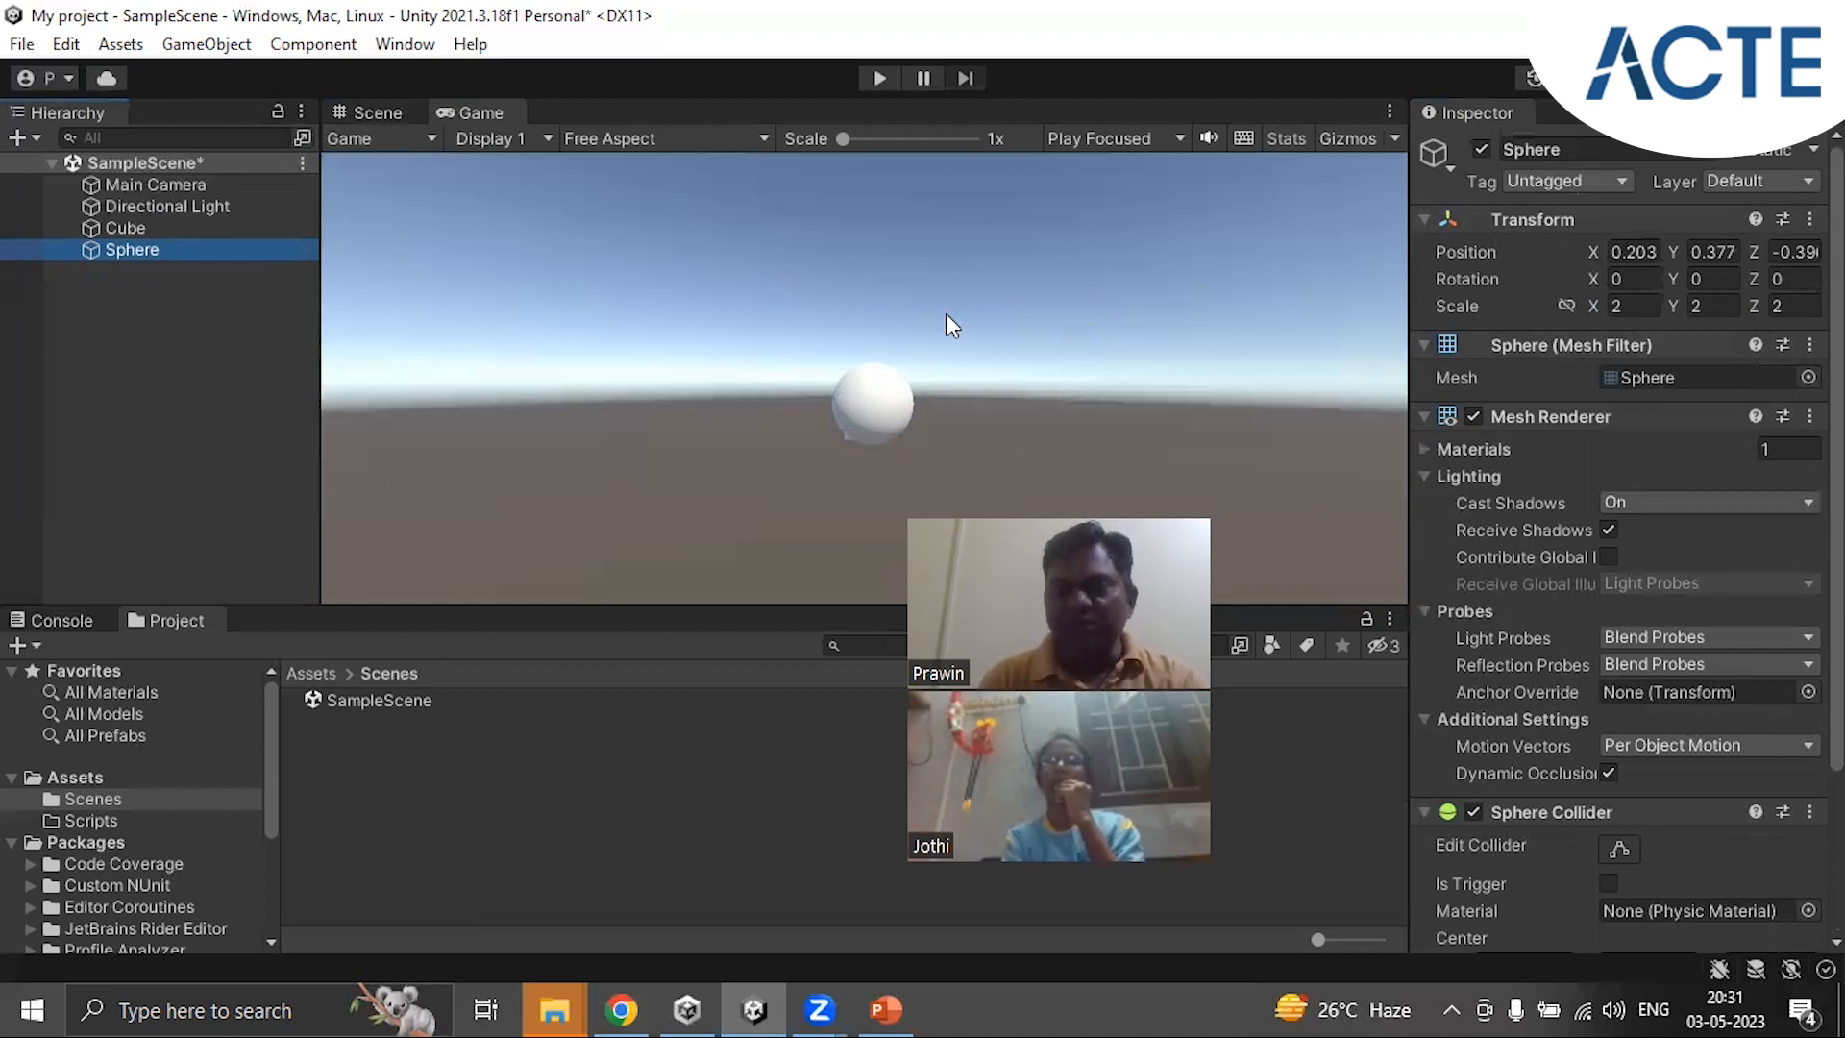
left_click(1641, 251)
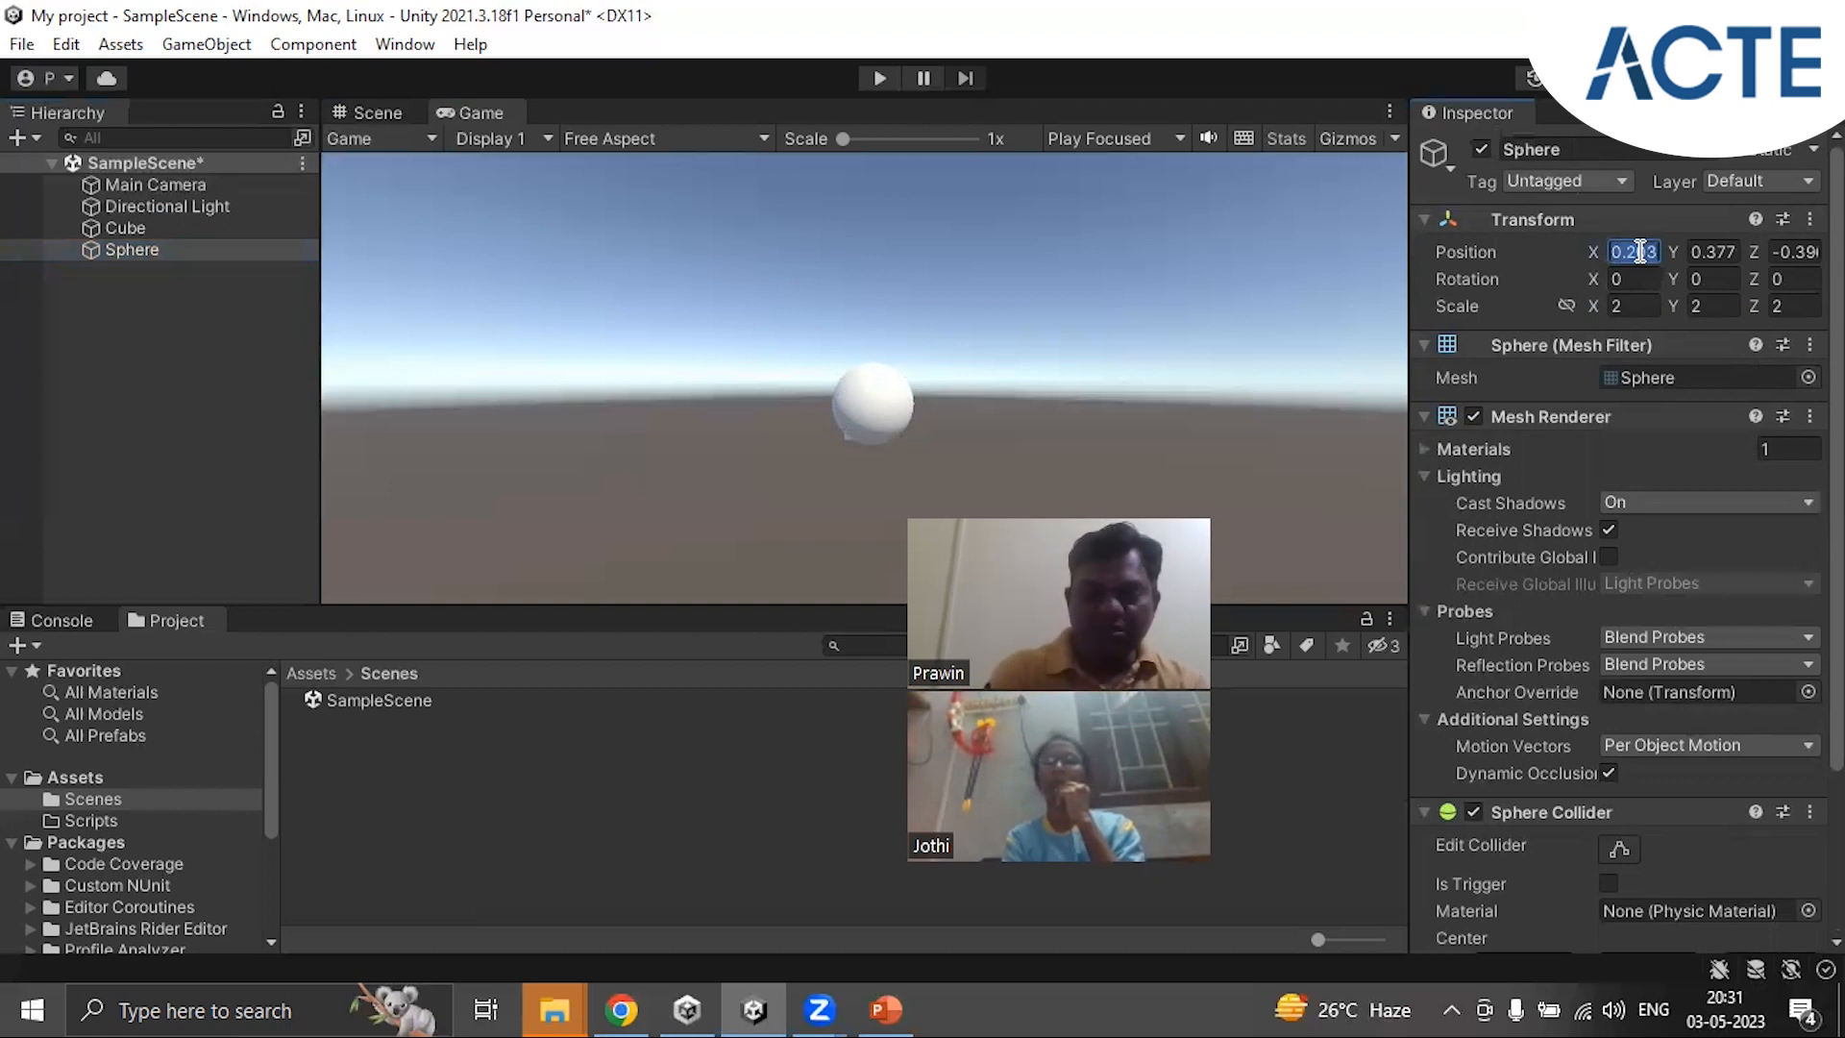
type("0")
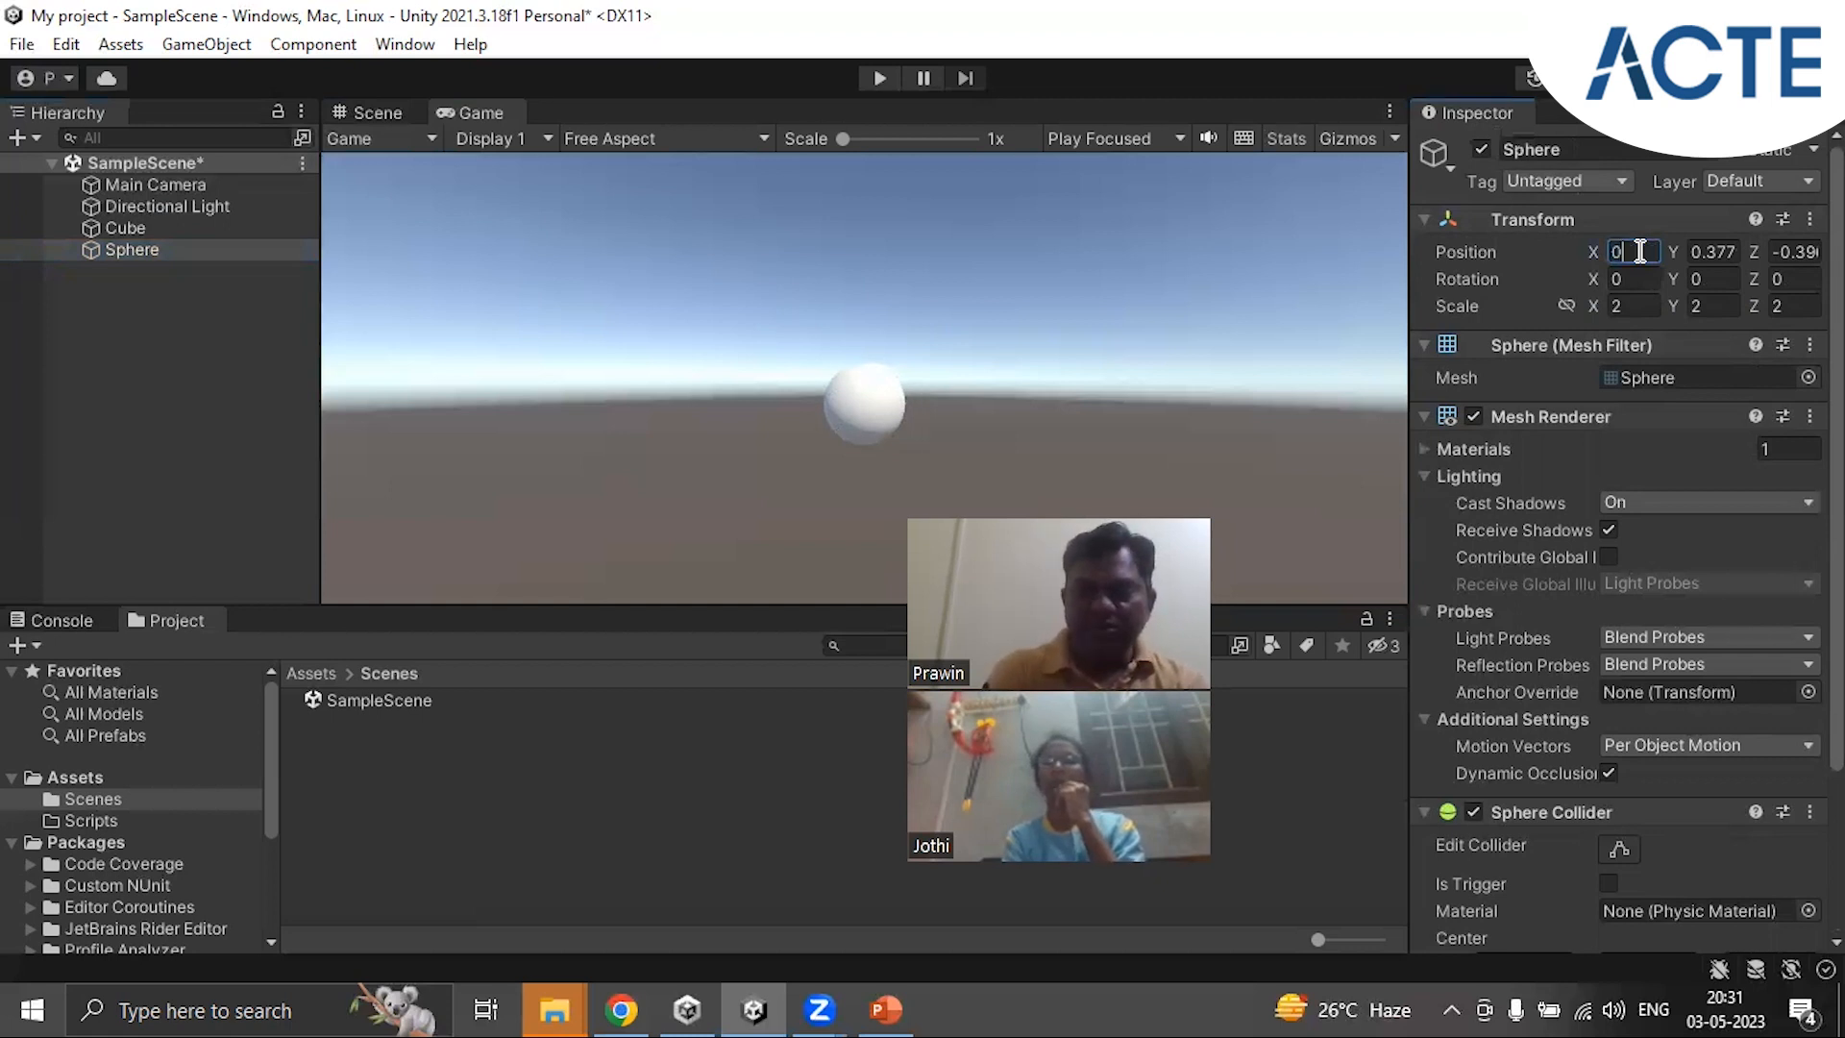
key("Tab")
type("0")
key("Tab")
type("0")
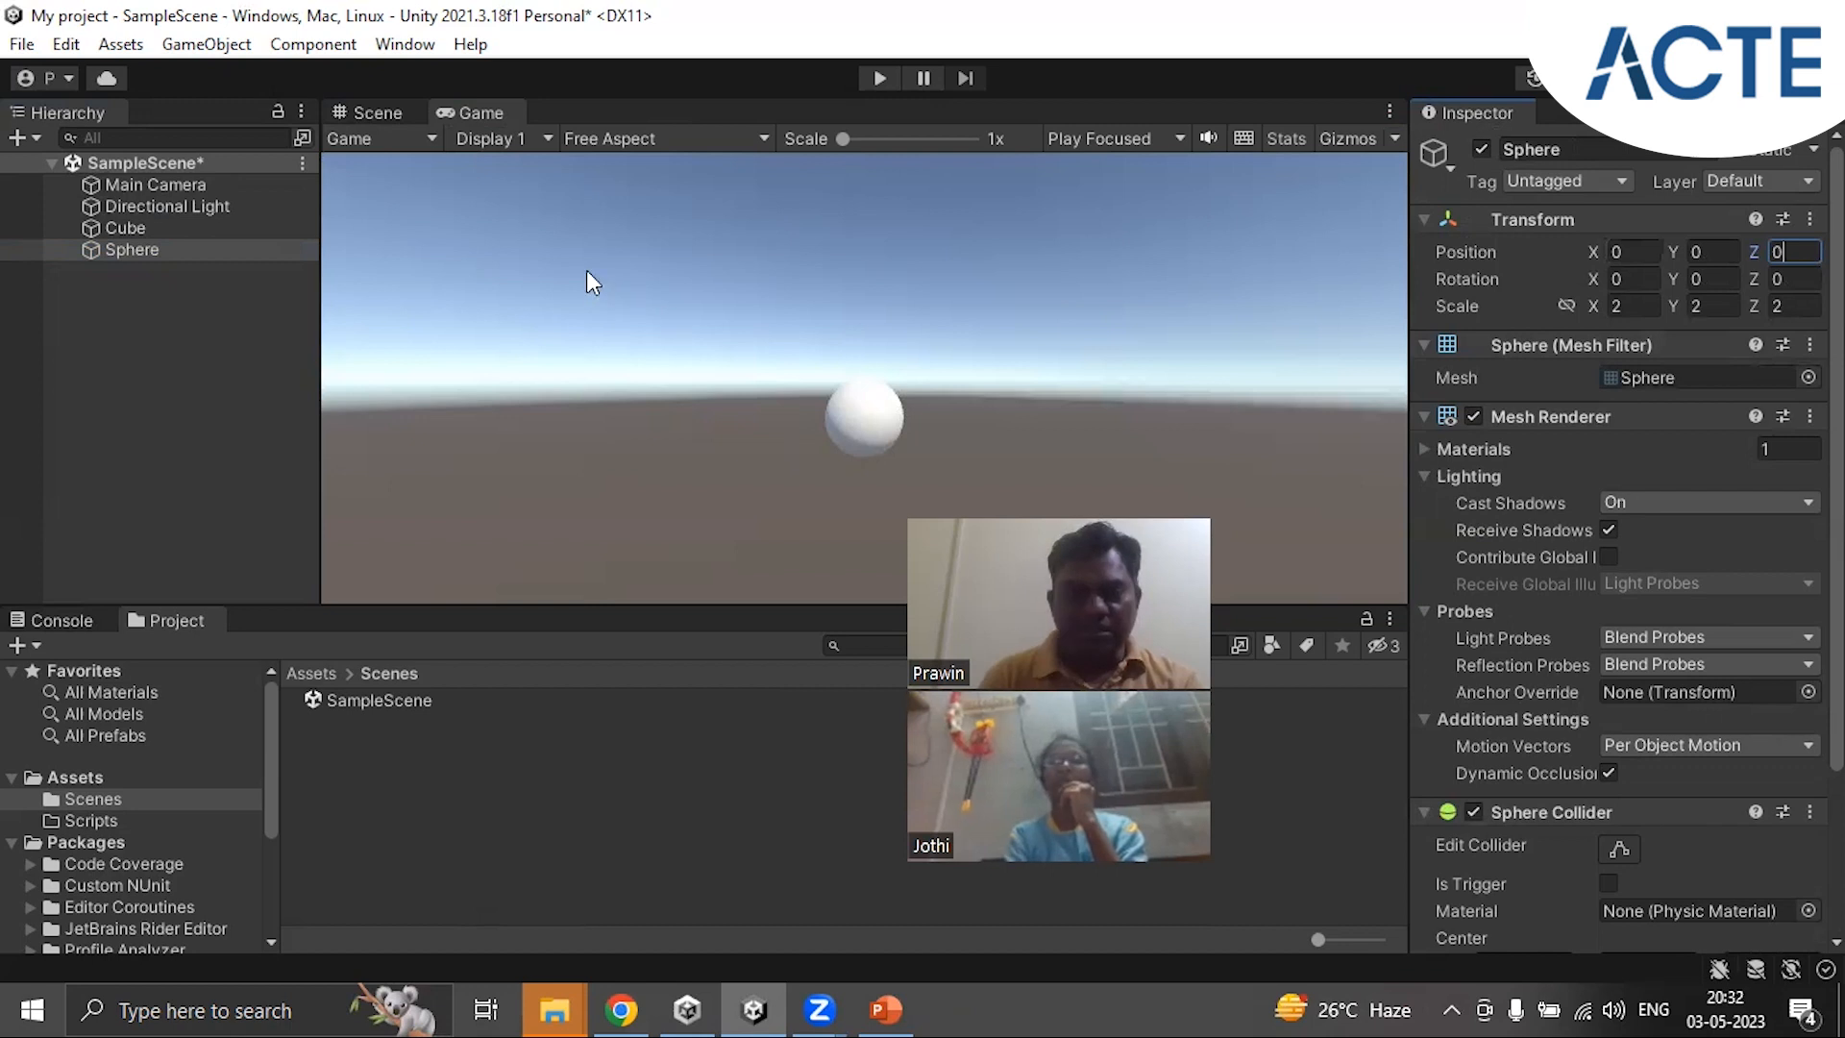
left_click(366, 111)
left_click(463, 114)
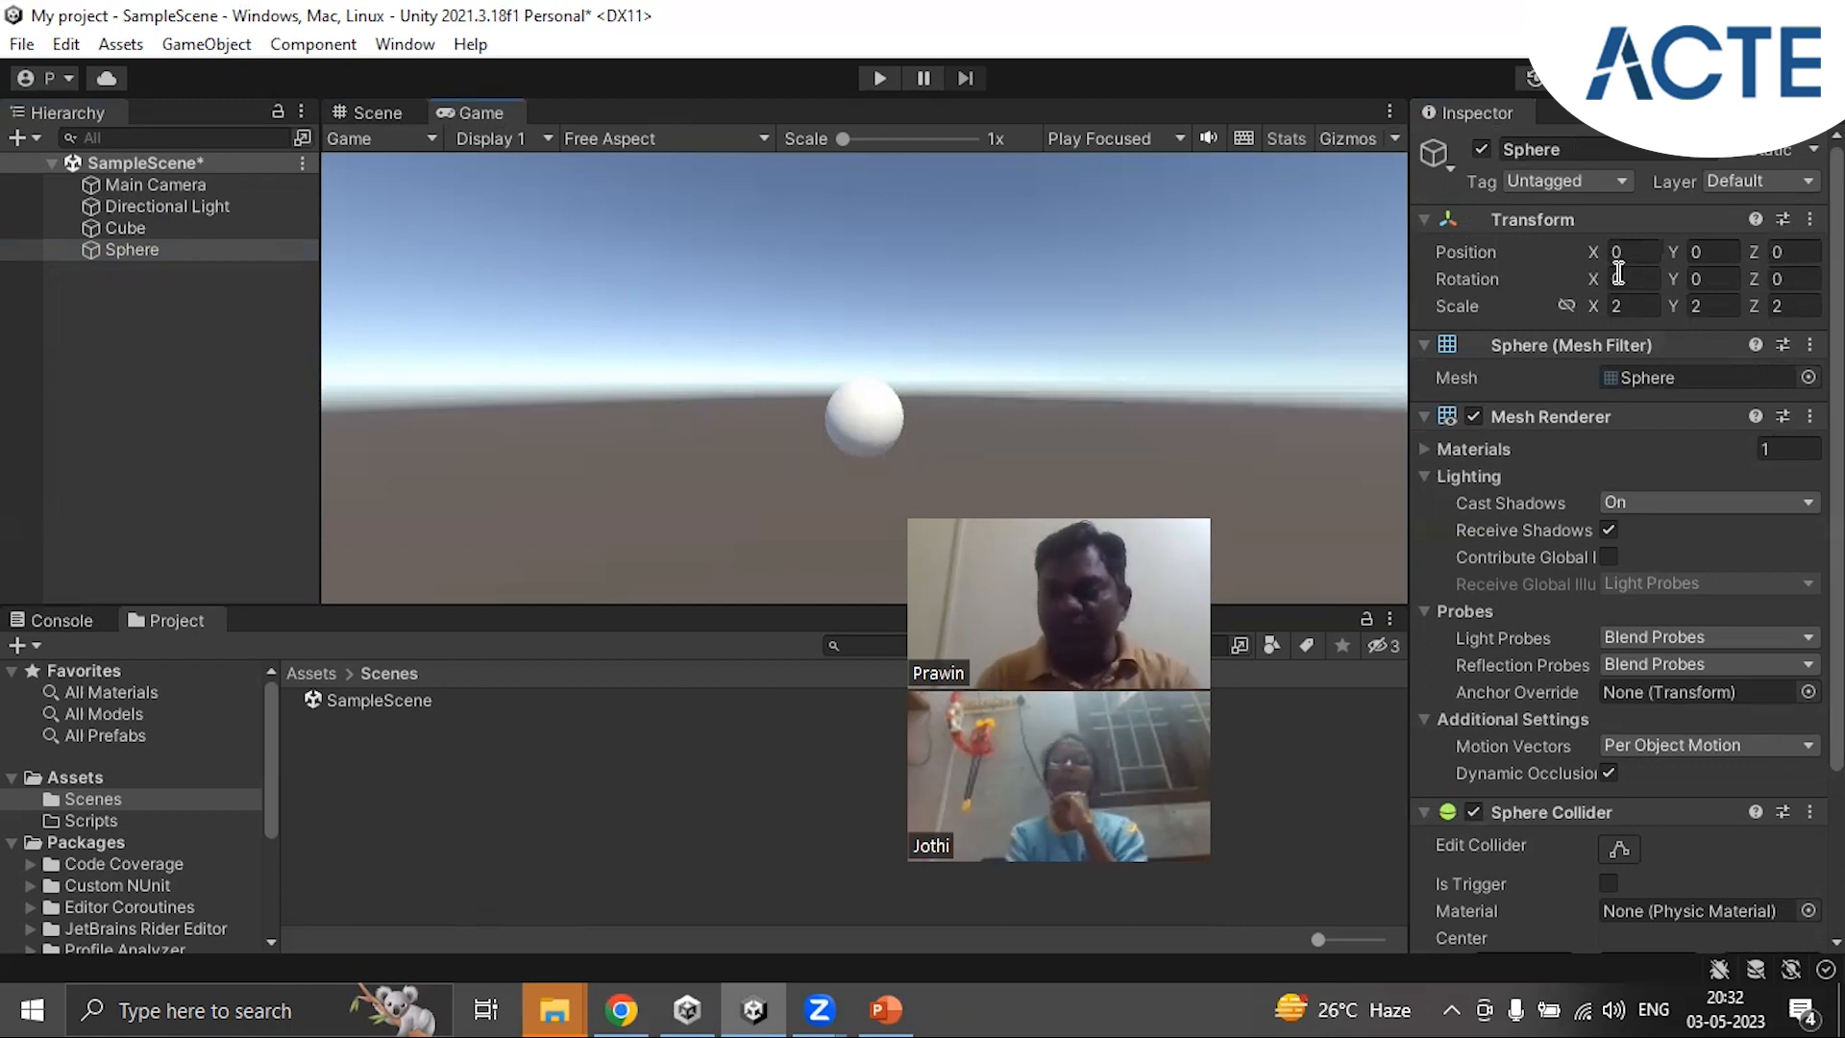
Step: Offset the Sphere from the Cube by setting its position to X 5 and Y 2
left_click(1638, 250)
type("0.45")
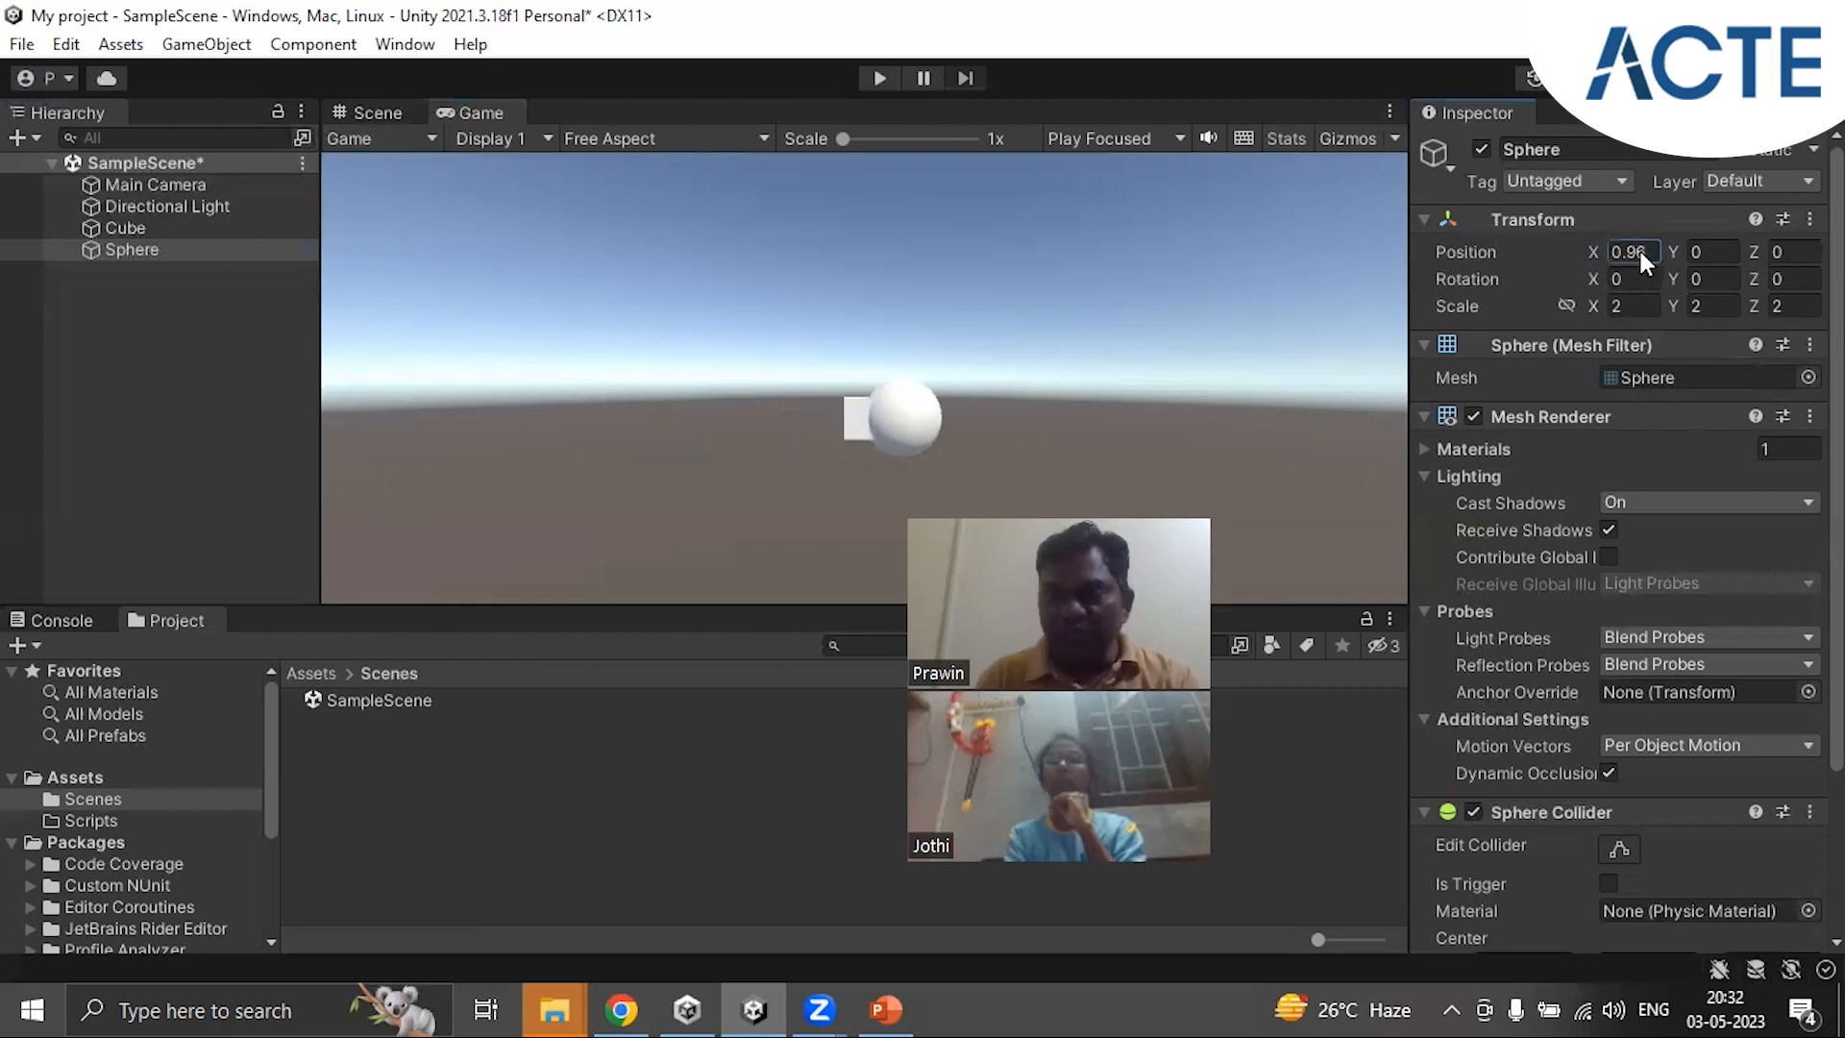
left_click_drag(1606, 246, 1602, 252)
left_click_drag(1589, 252, 1643, 255)
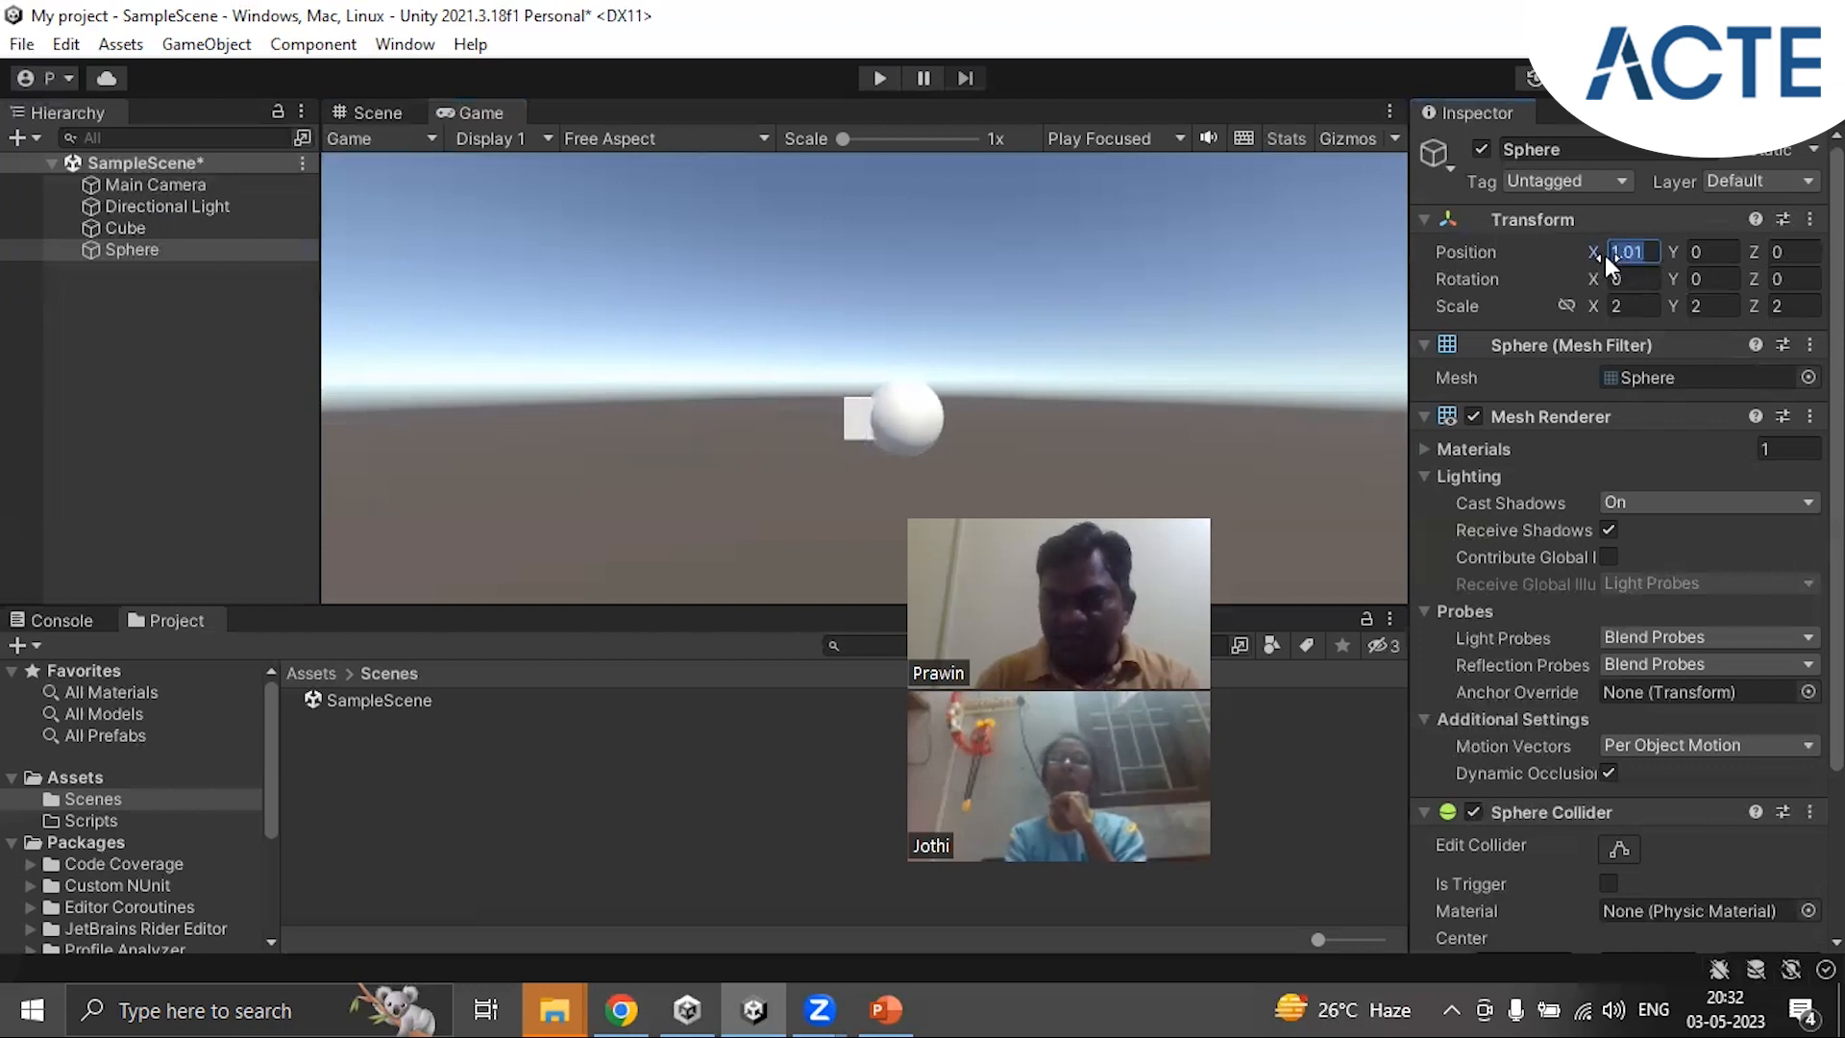
type("5")
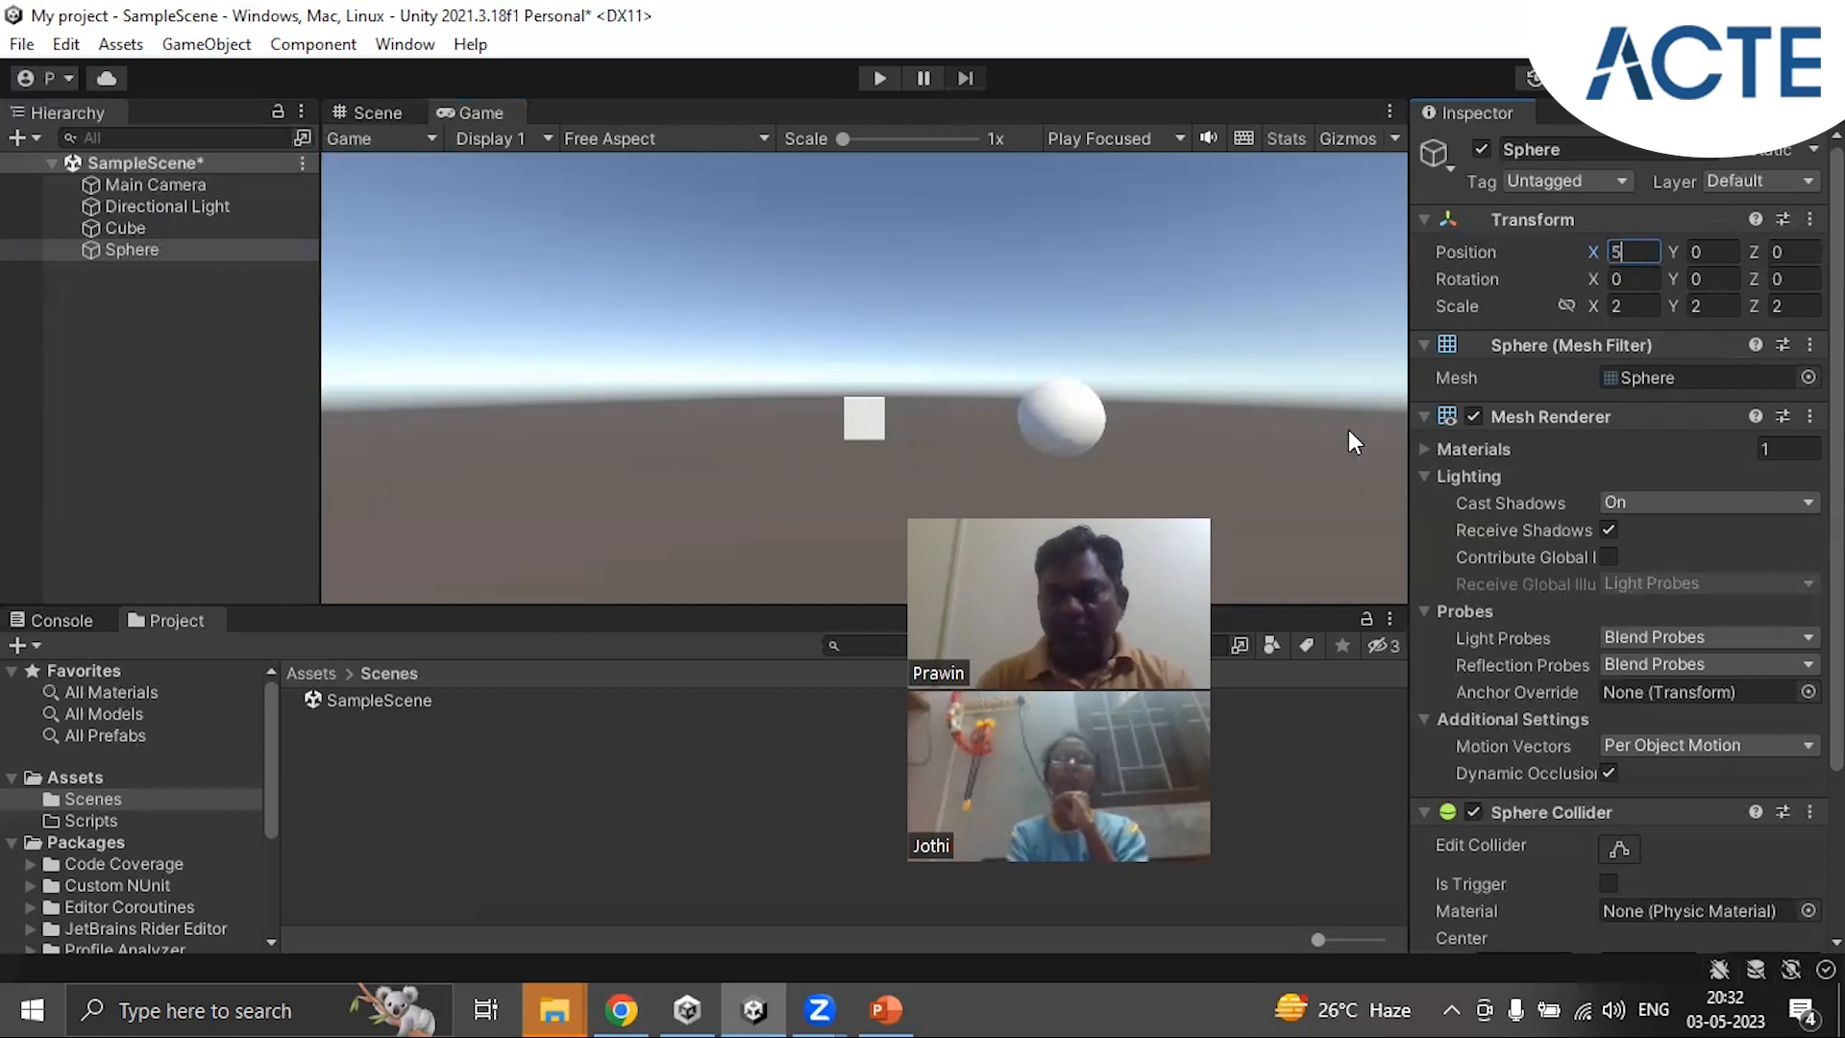
left_click(1707, 252)
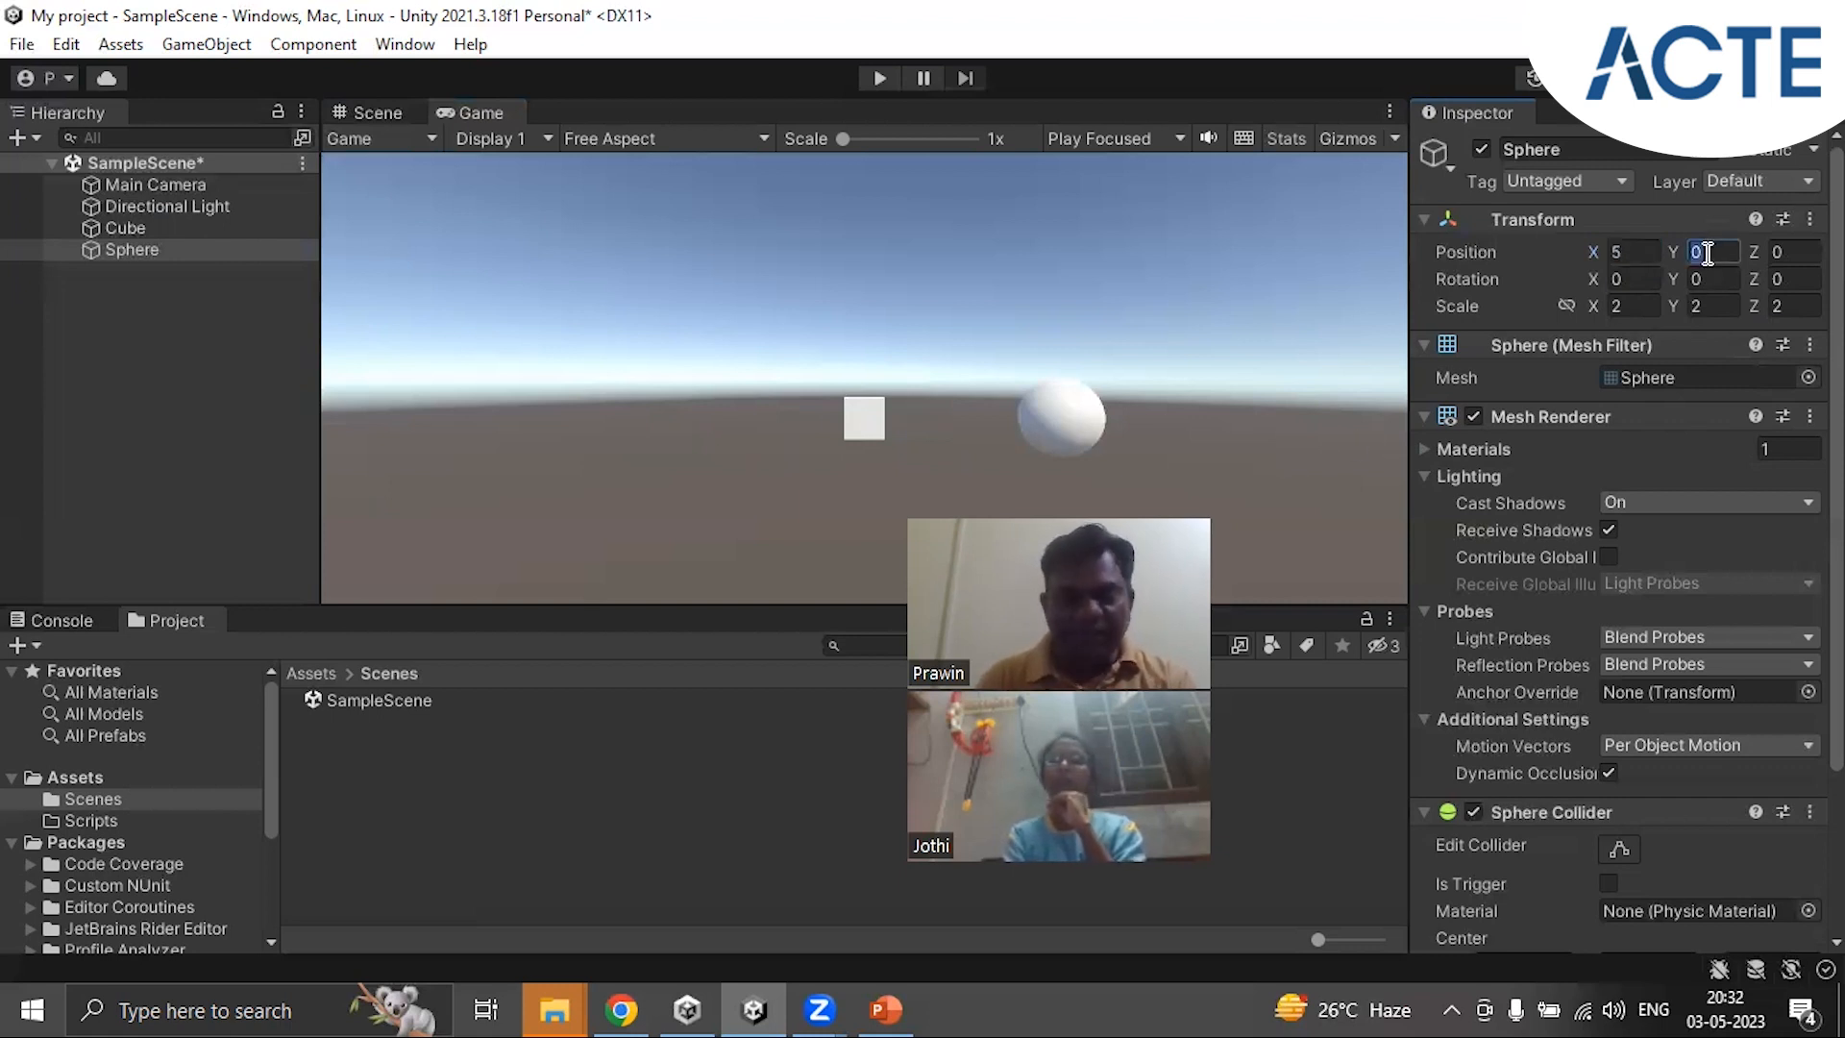
type("2")
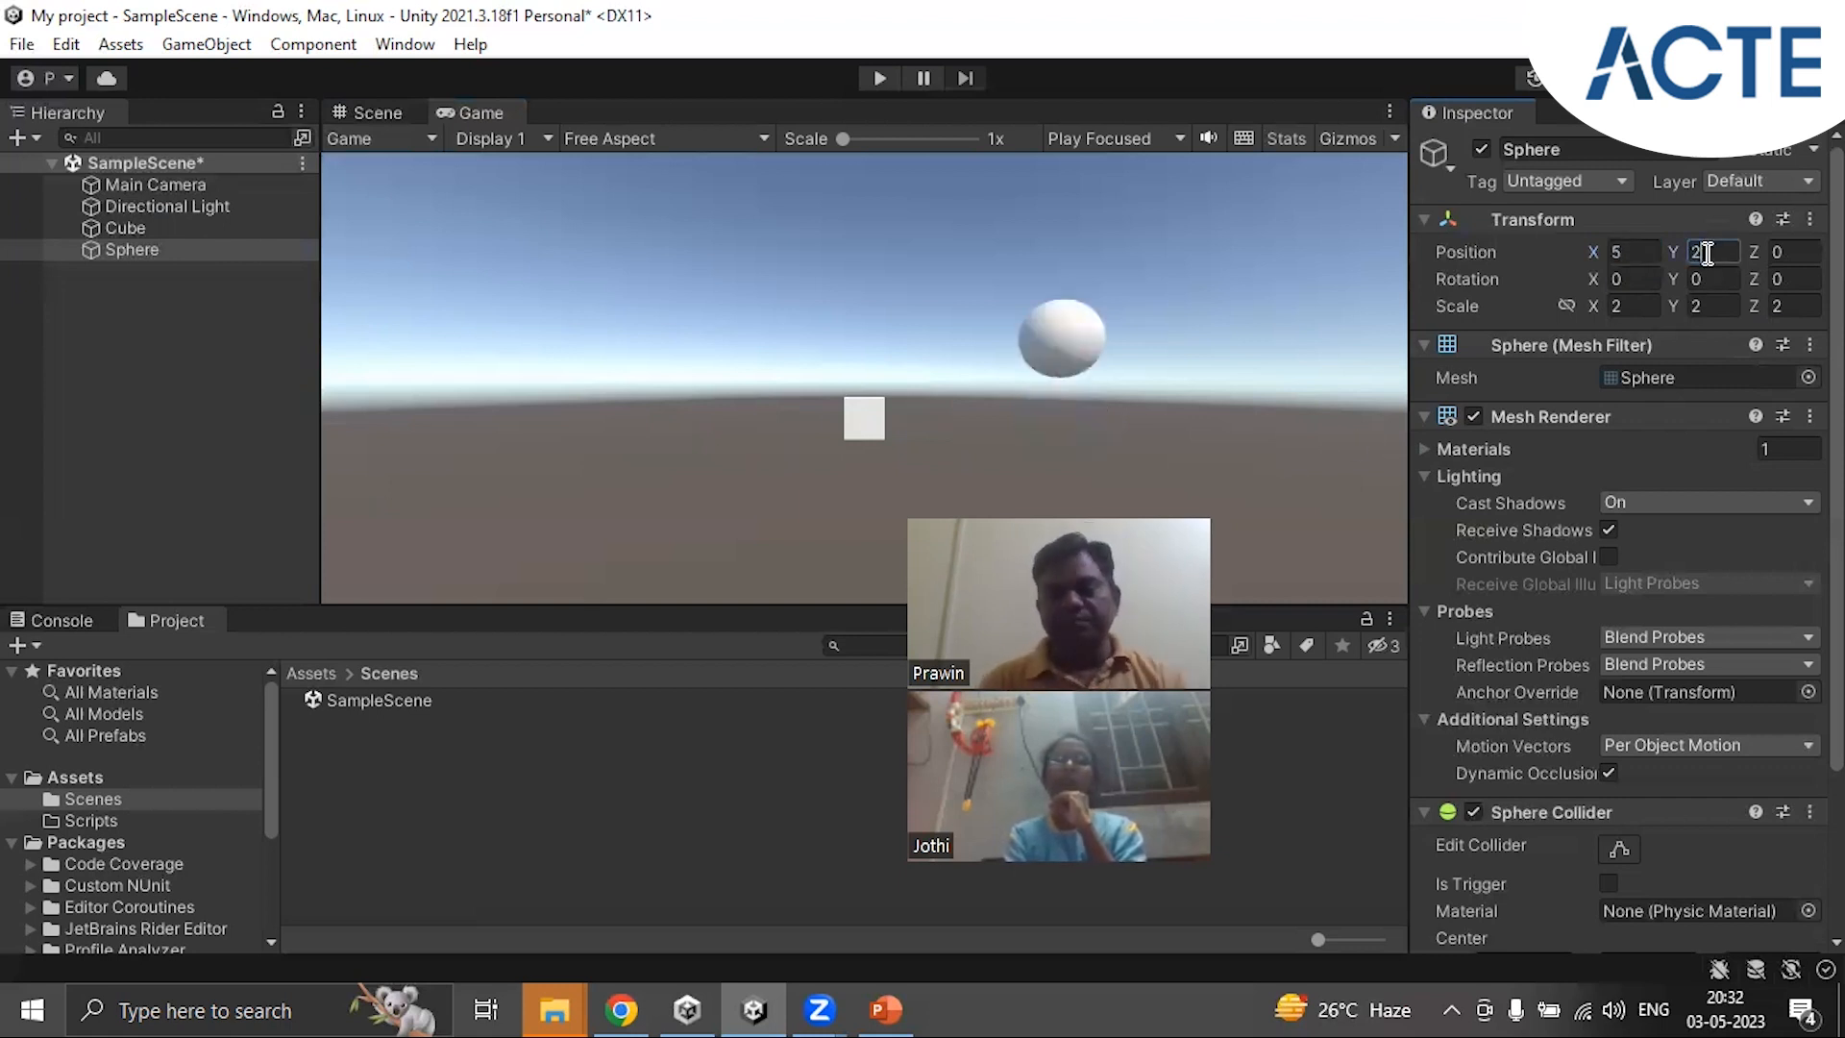
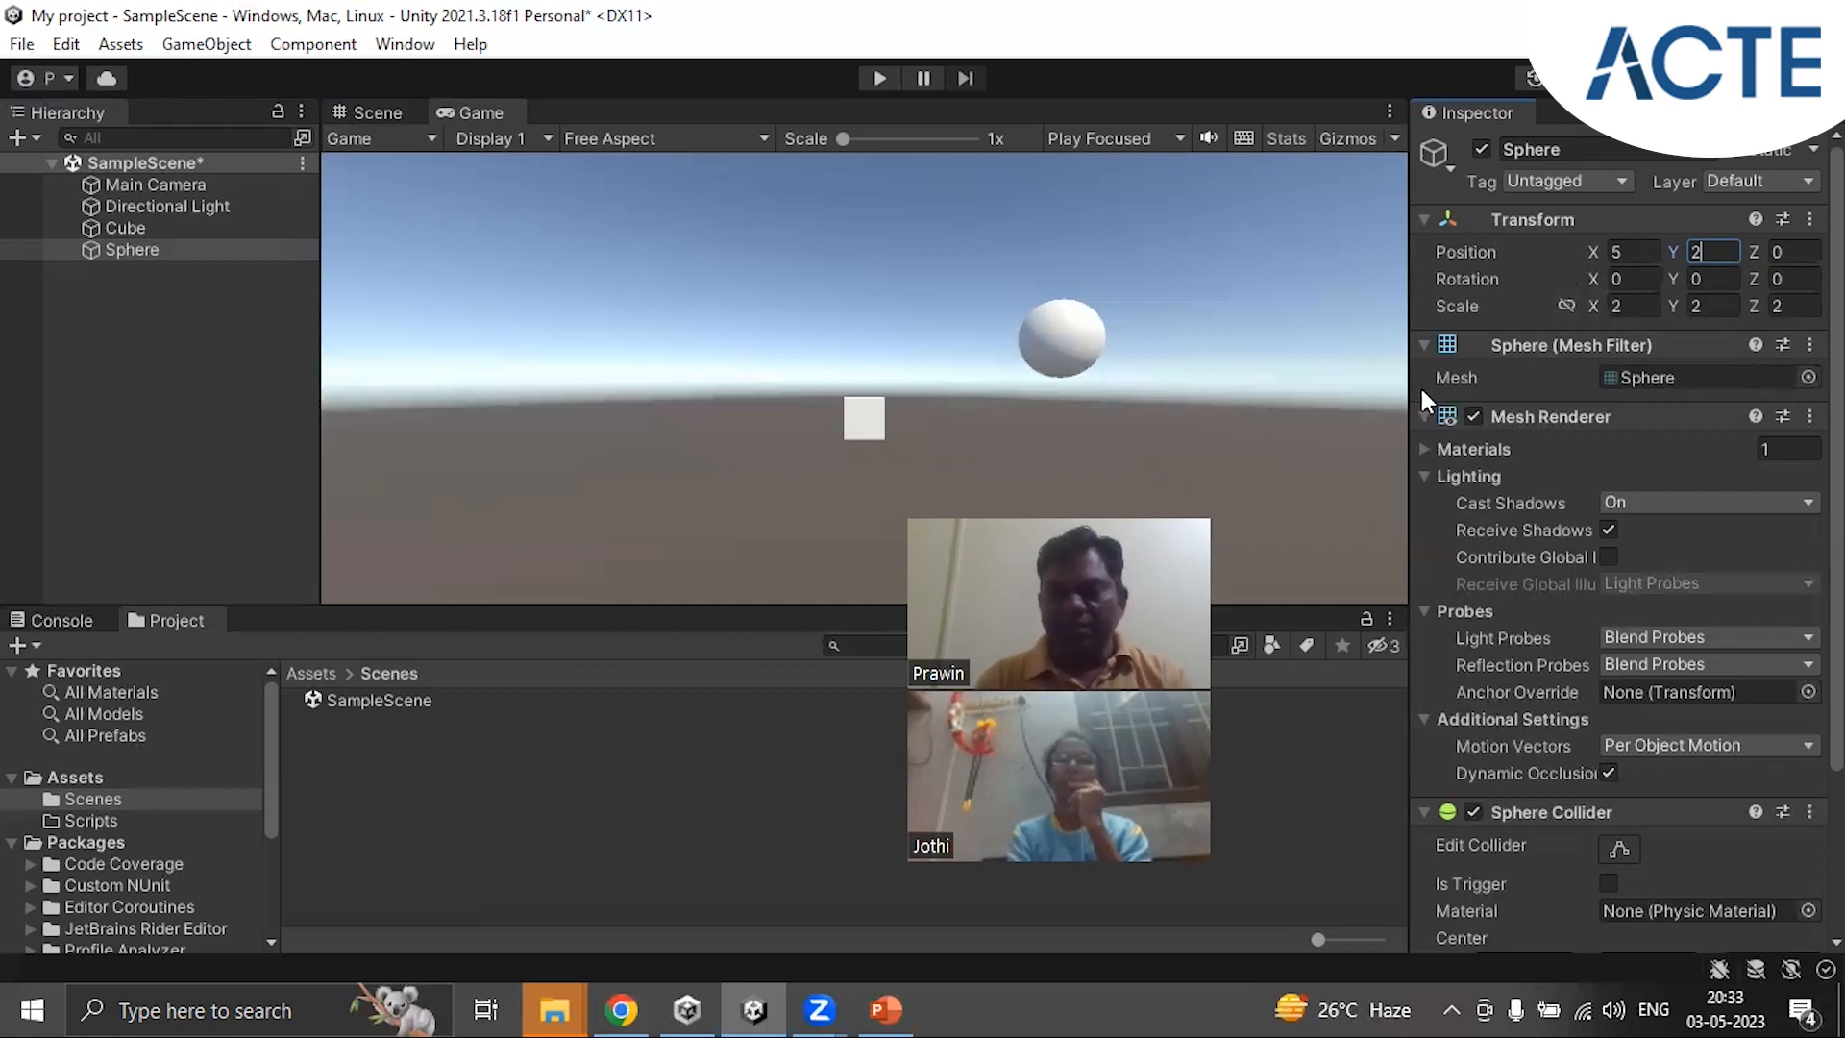
Step: Move the Cube to about X -2.47 and rotate it to about 128.3 degrees around its Y axis
left_click(113, 227)
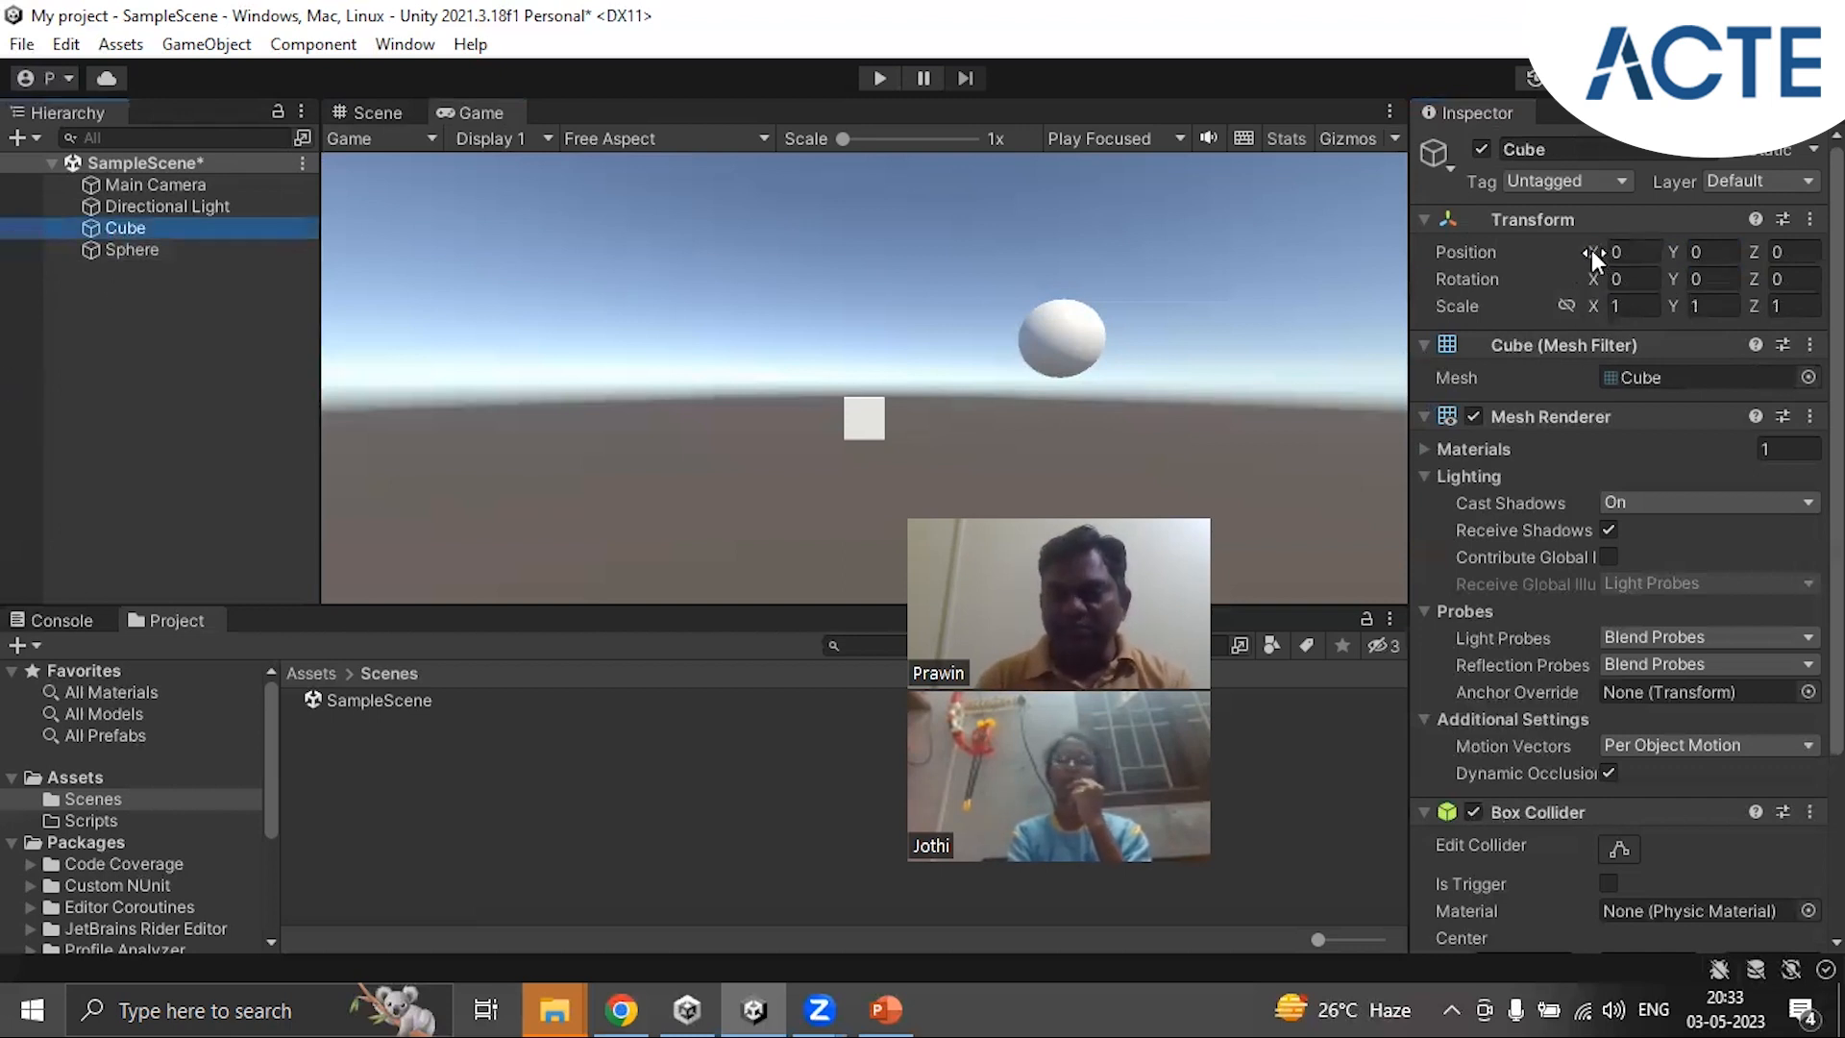
left_click_drag(1592, 250, 1474, 257)
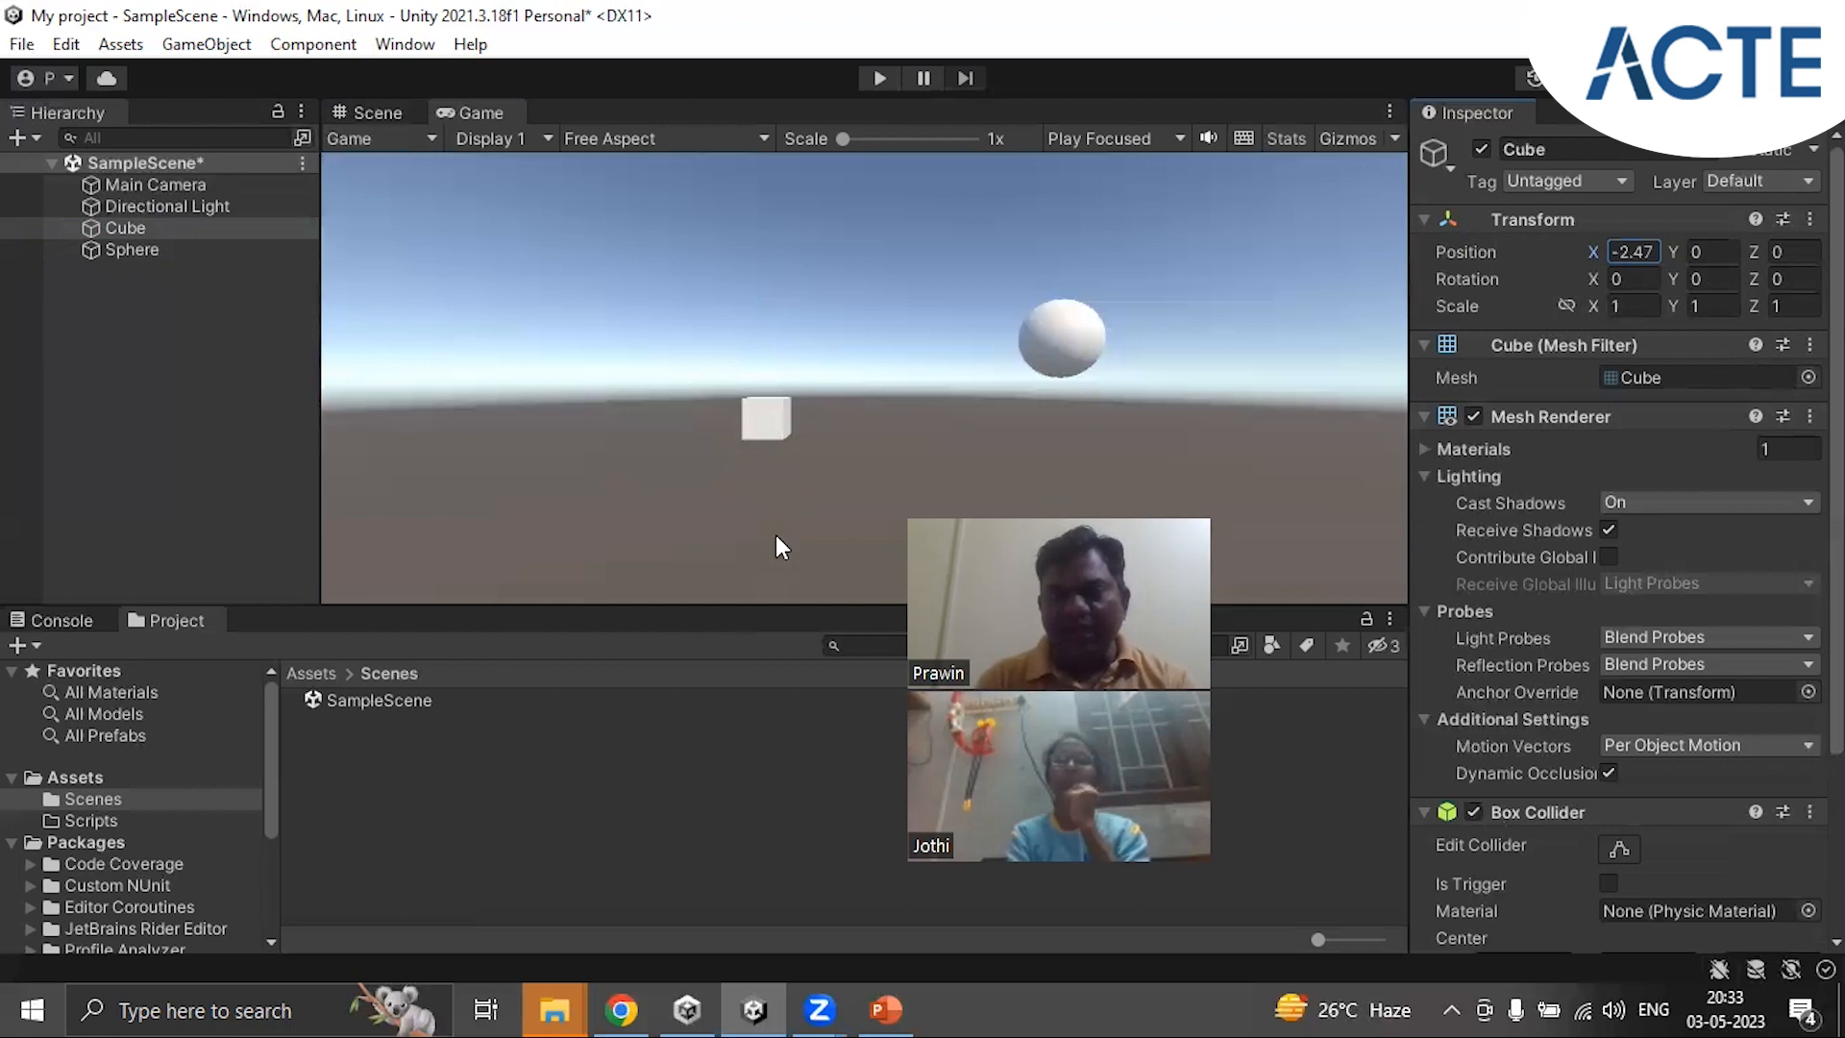
left_click(1684, 277)
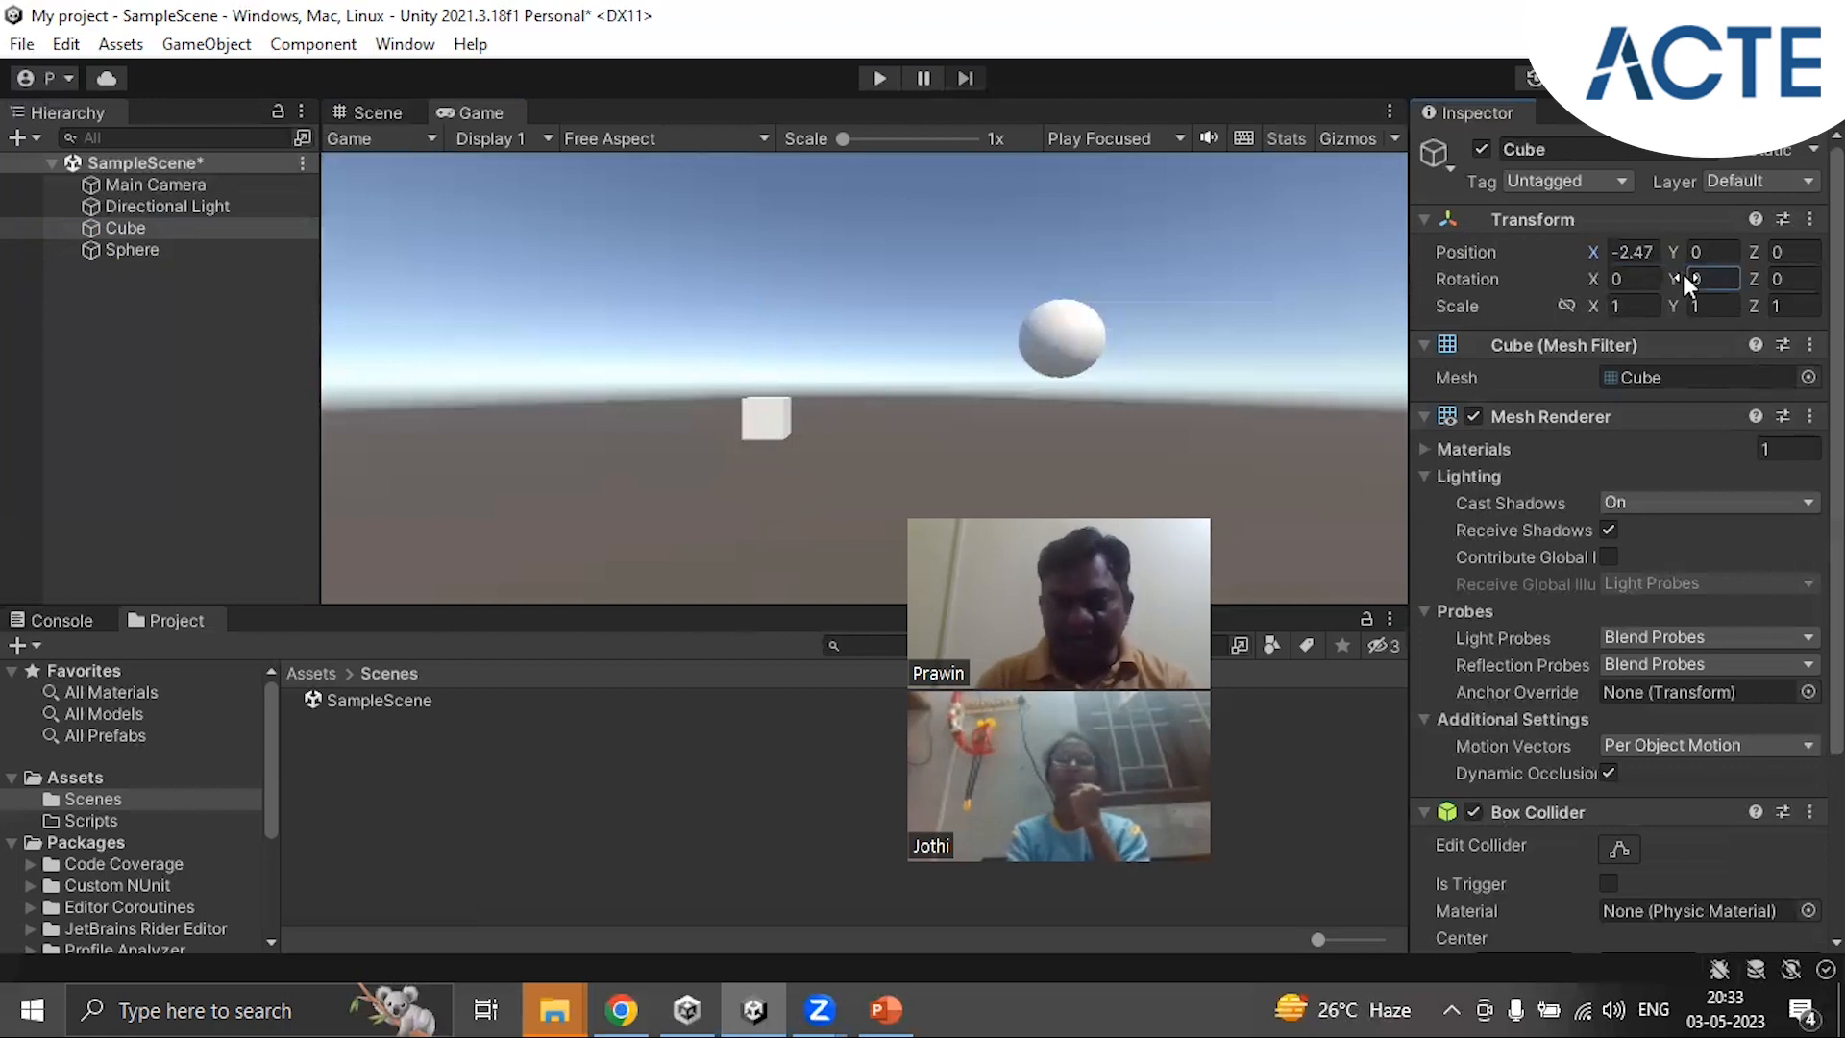
left_click_drag(1677, 279, 1222, 320)
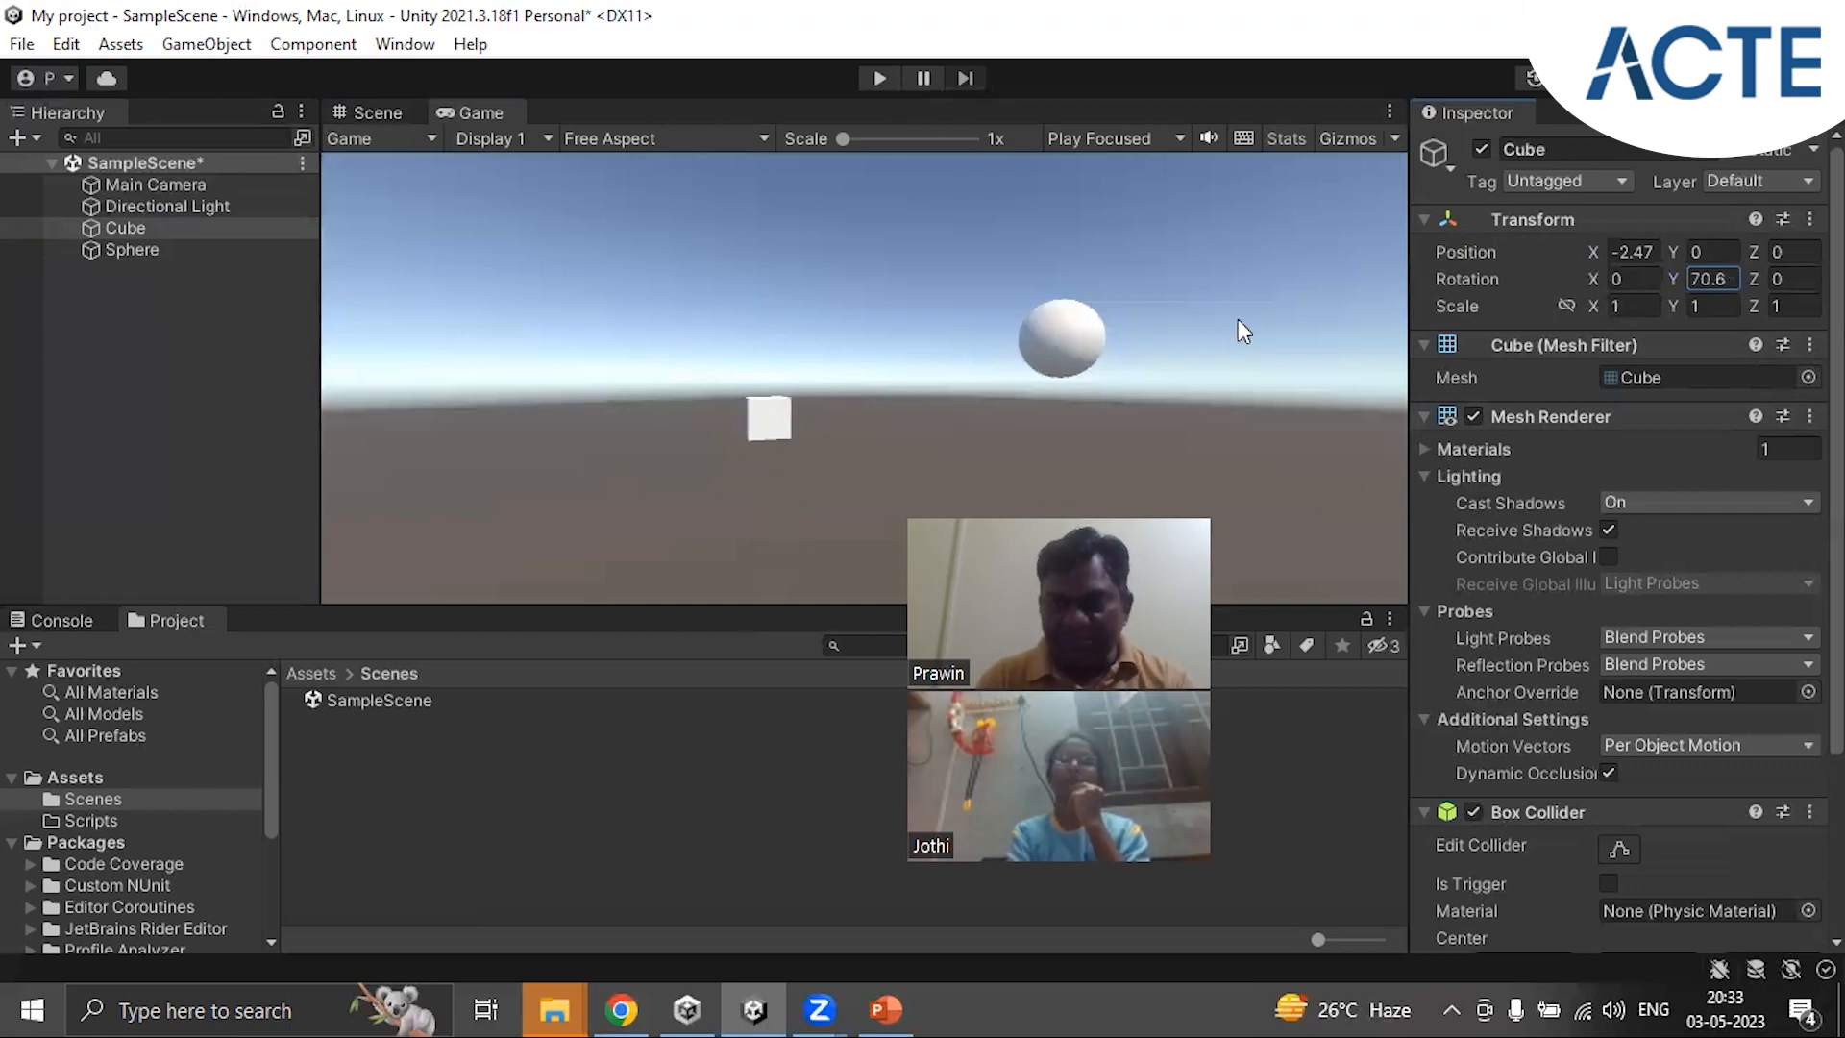
left_click_drag(1370, 319, 1592, 284)
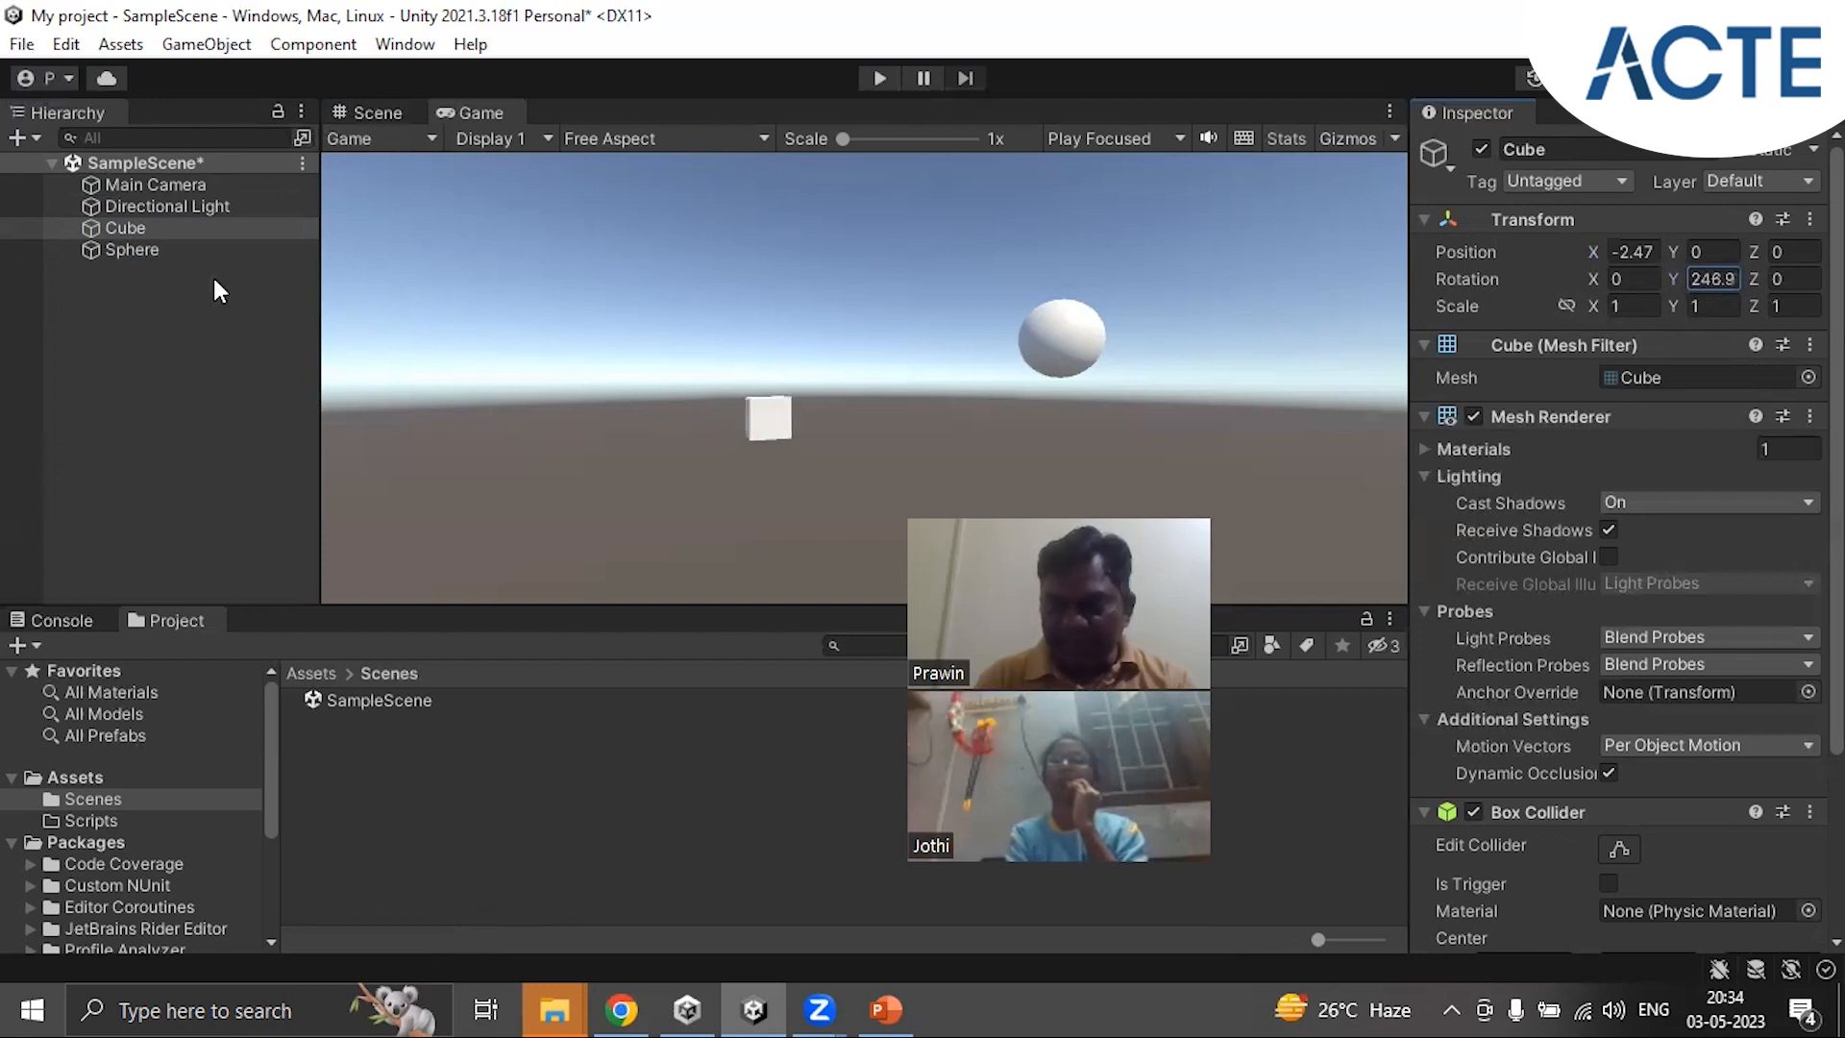
left_click_drag(784, 296, 227, 346)
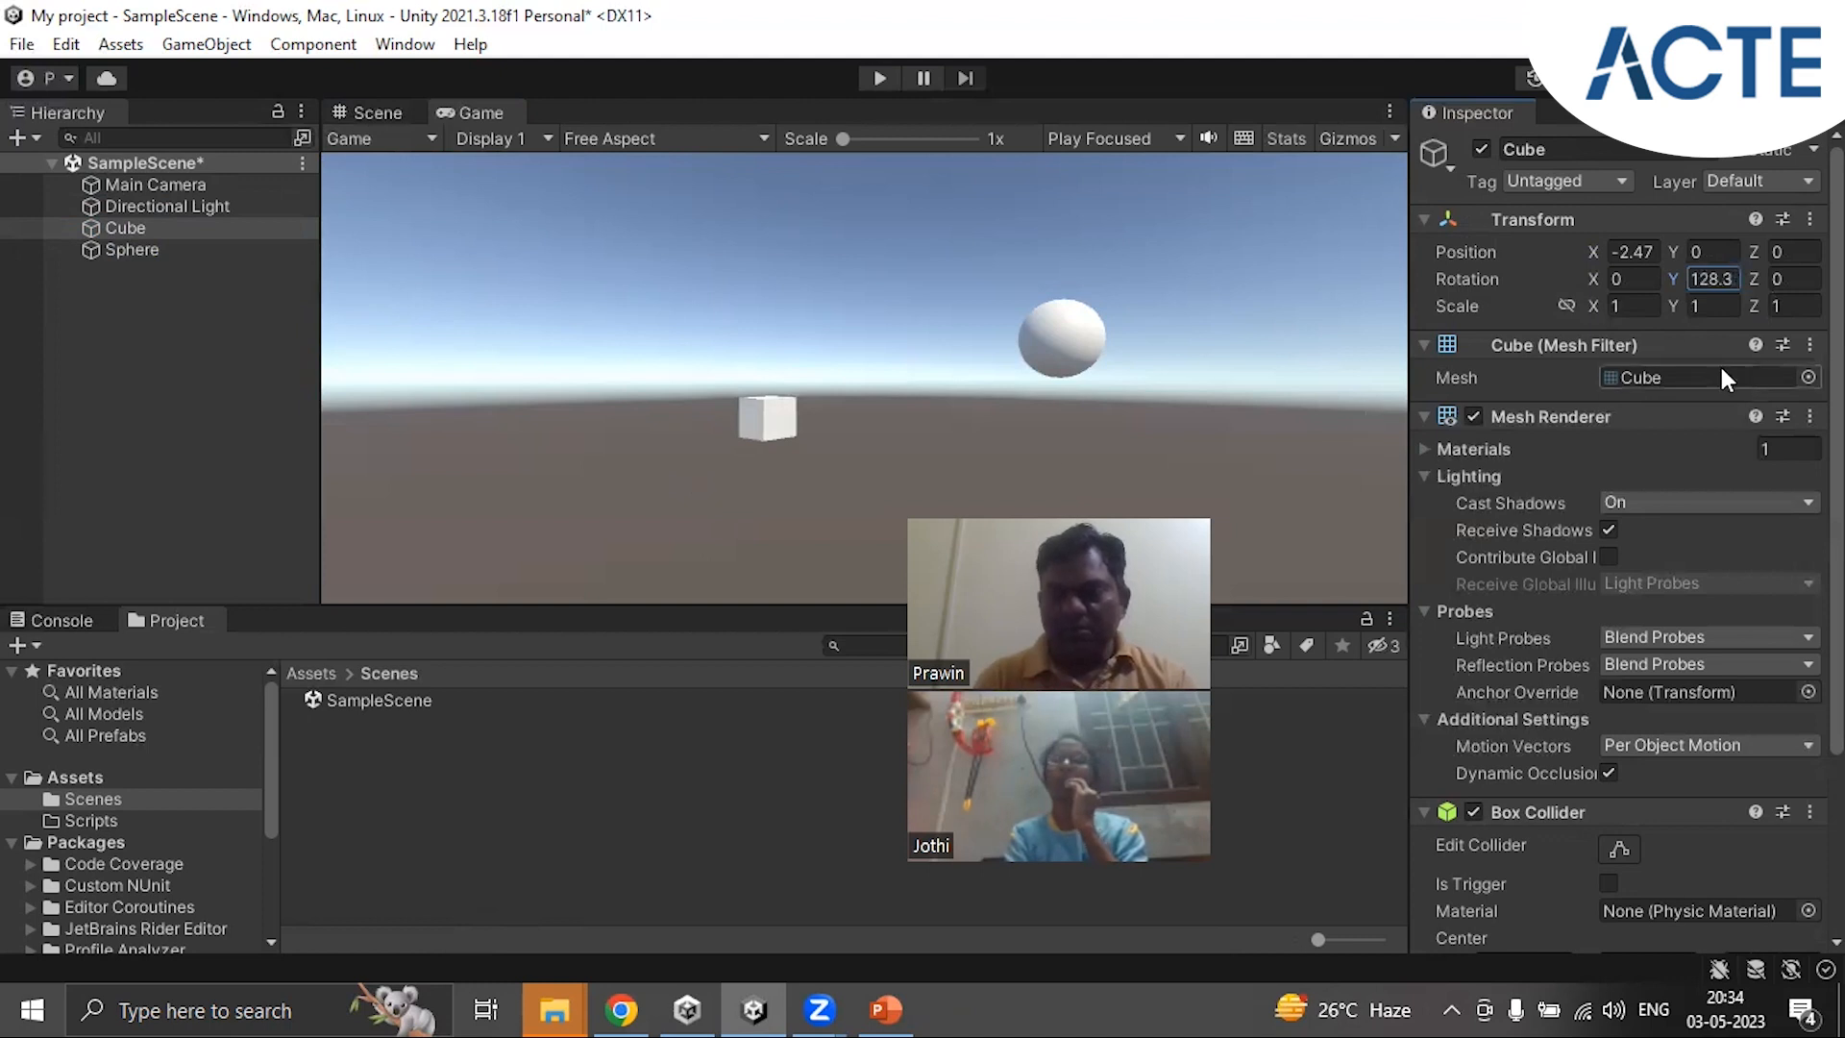
Step: Set the Cube's scale to 2 on the X, Y and Z axes
left_click(1629, 307)
type("2")
key("Tab")
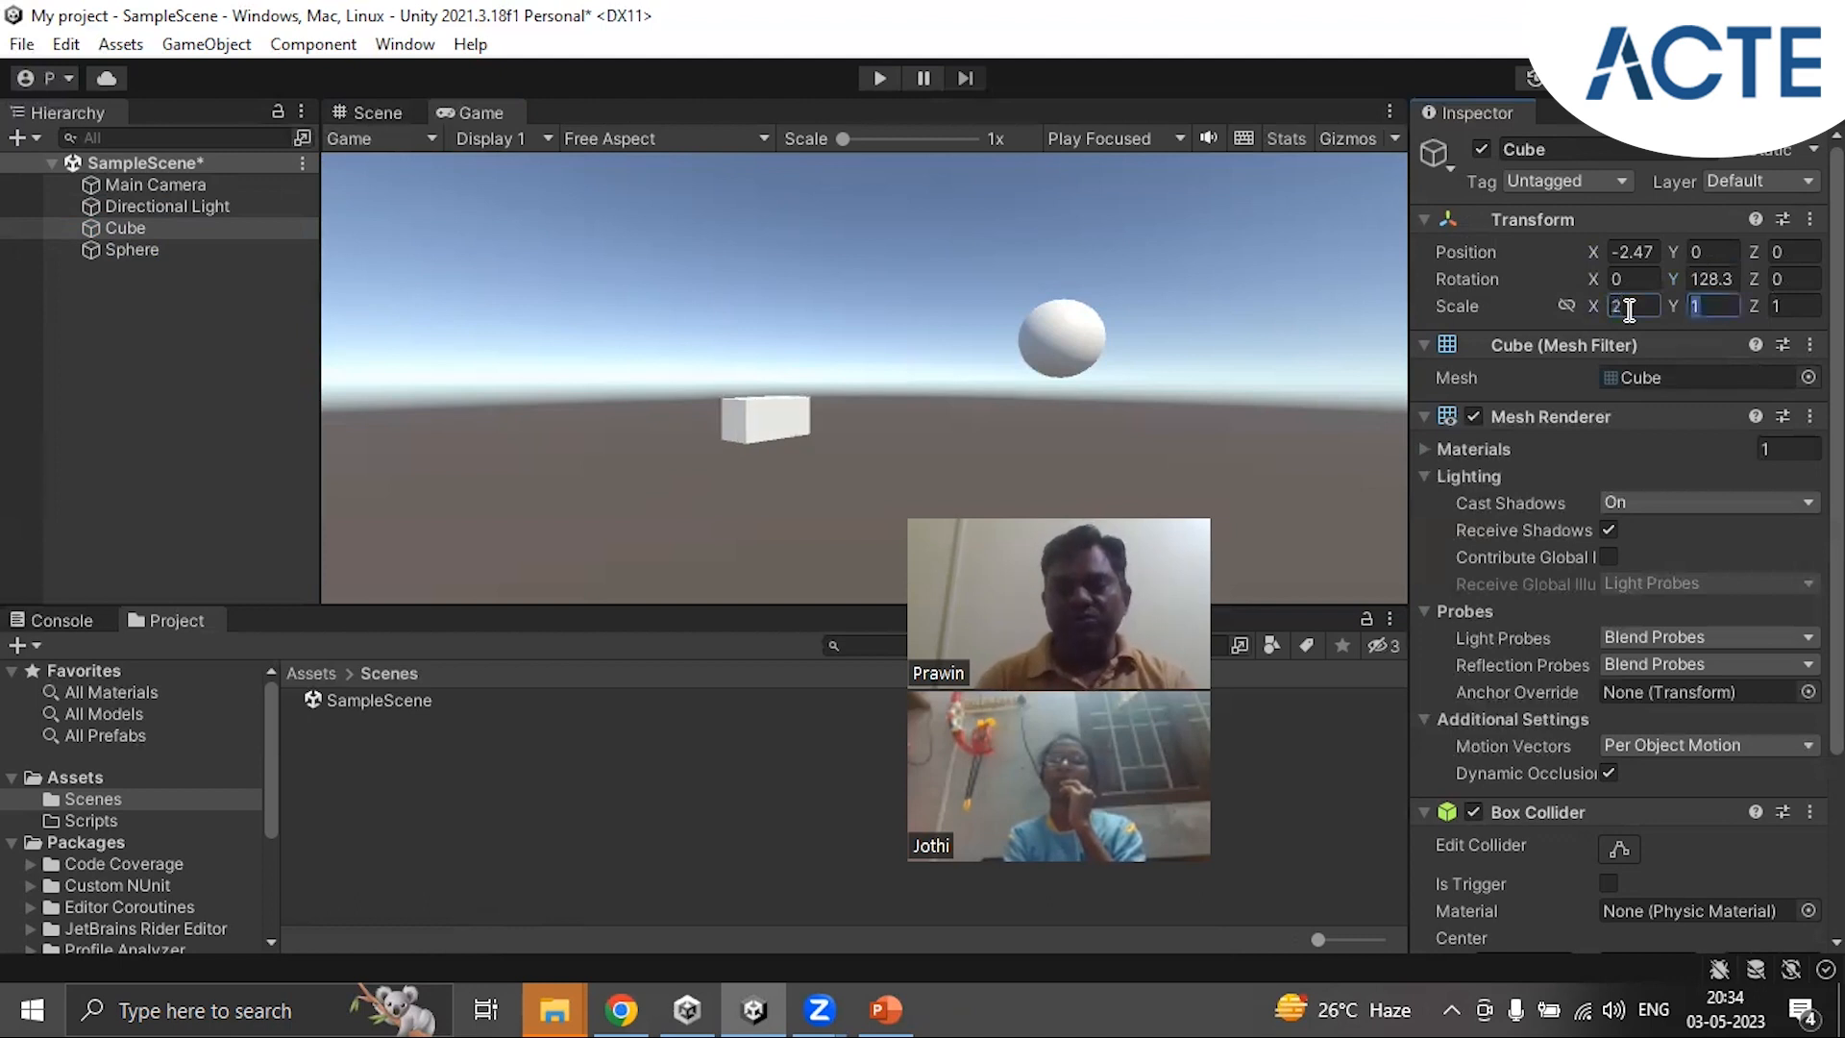
type("2")
key("Tab")
type("2")
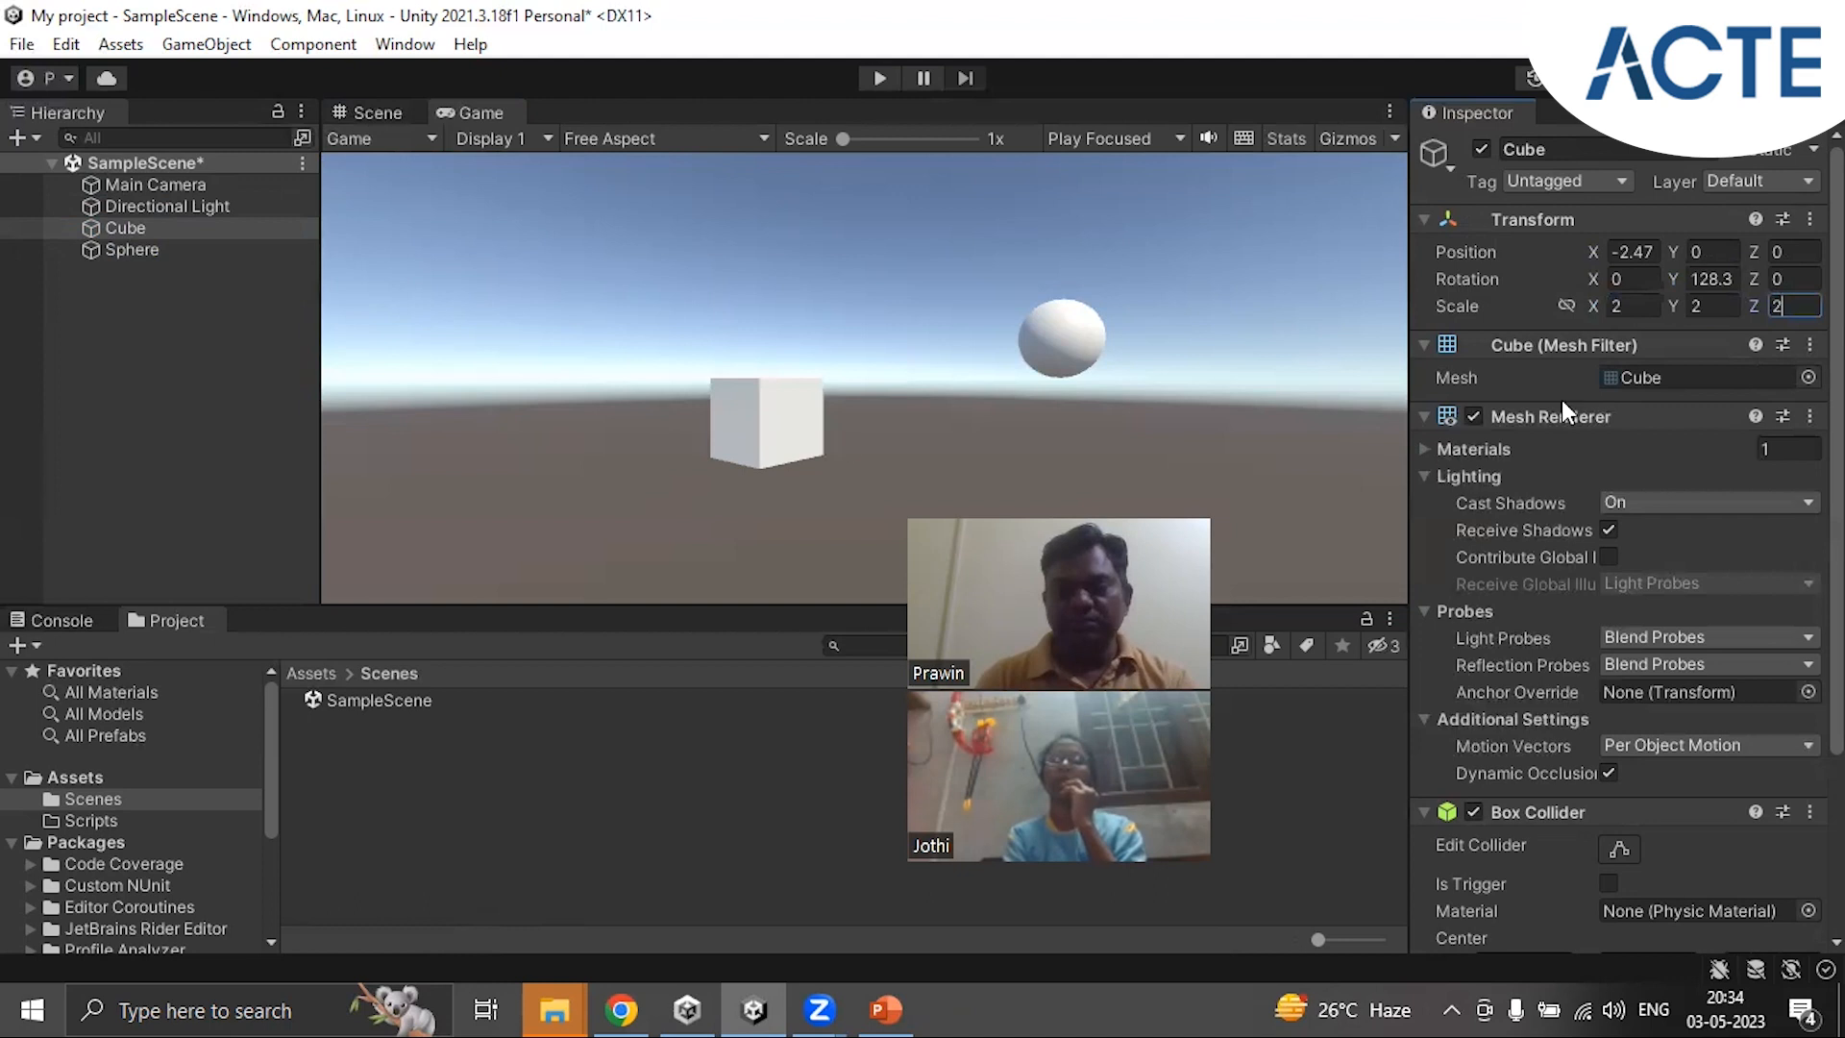
Step: Set the Cube's scale to 3 on the X, Y and Z axes and review its components in the Inspector
left_click(1629, 305)
type("3")
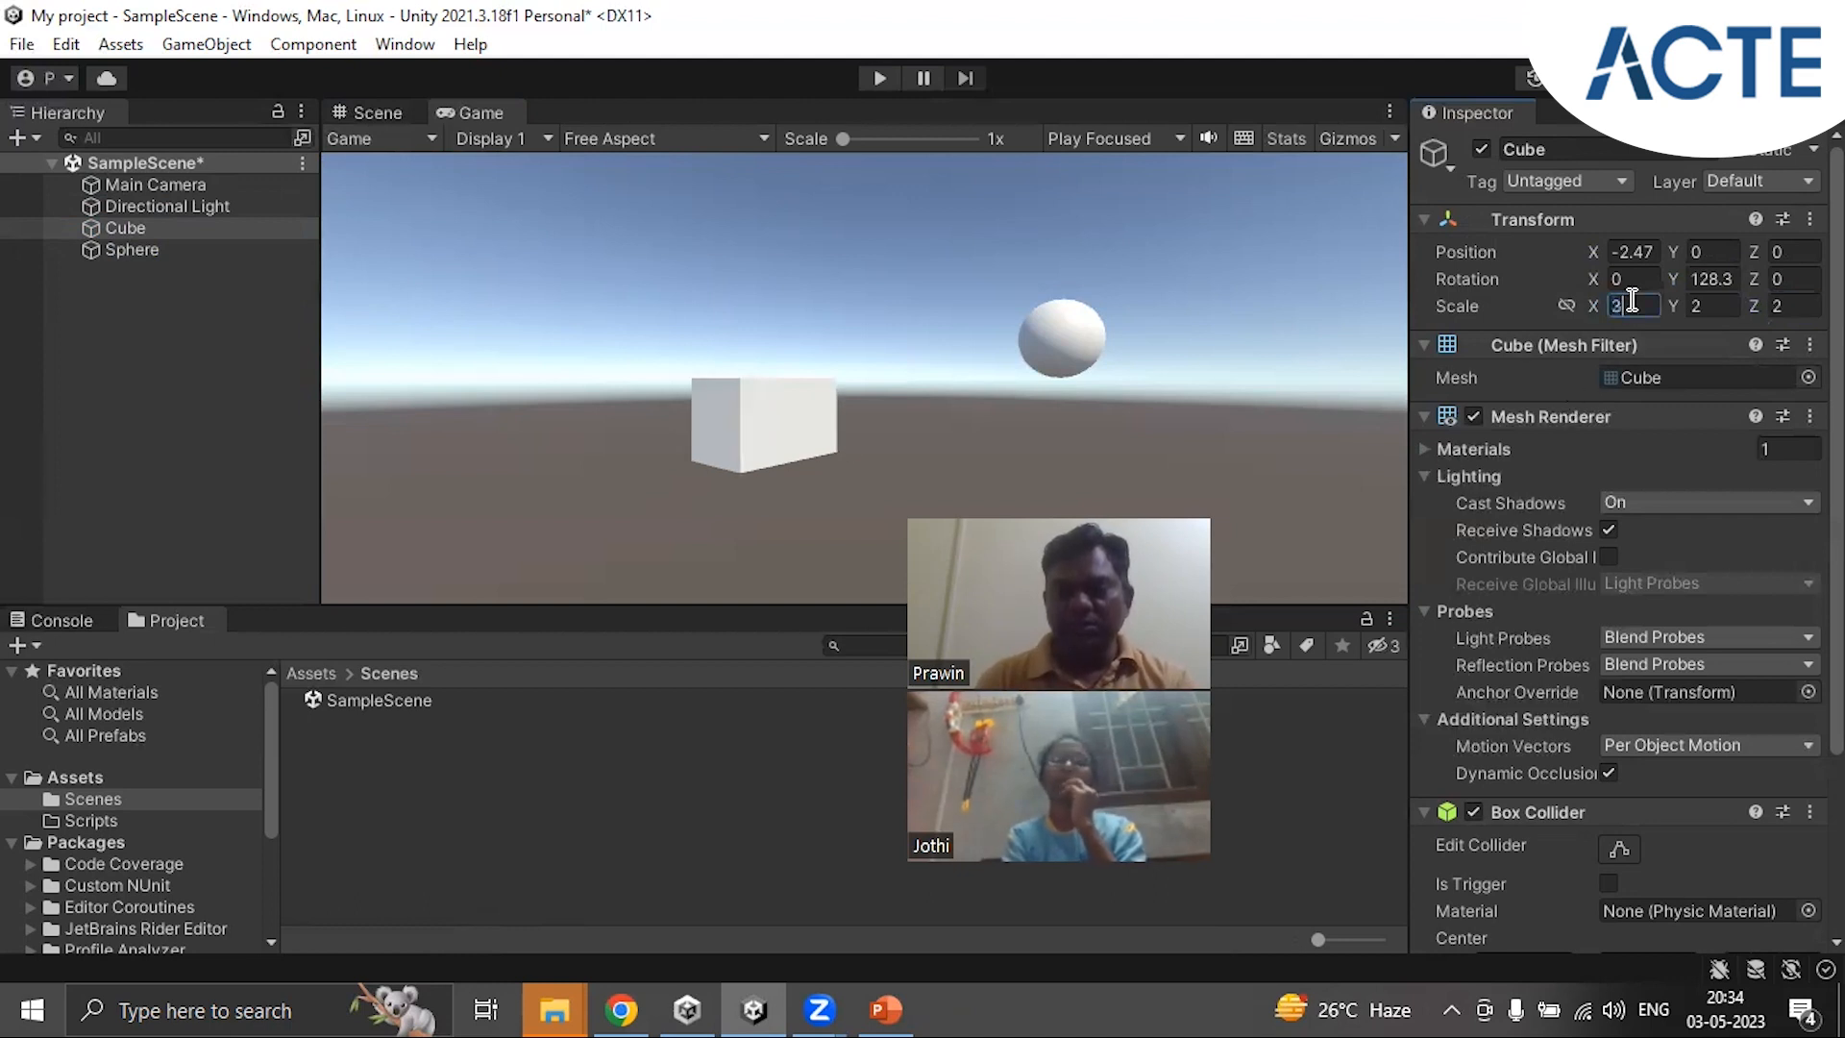
key("Tab")
type("3")
key("Tab")
type("3")
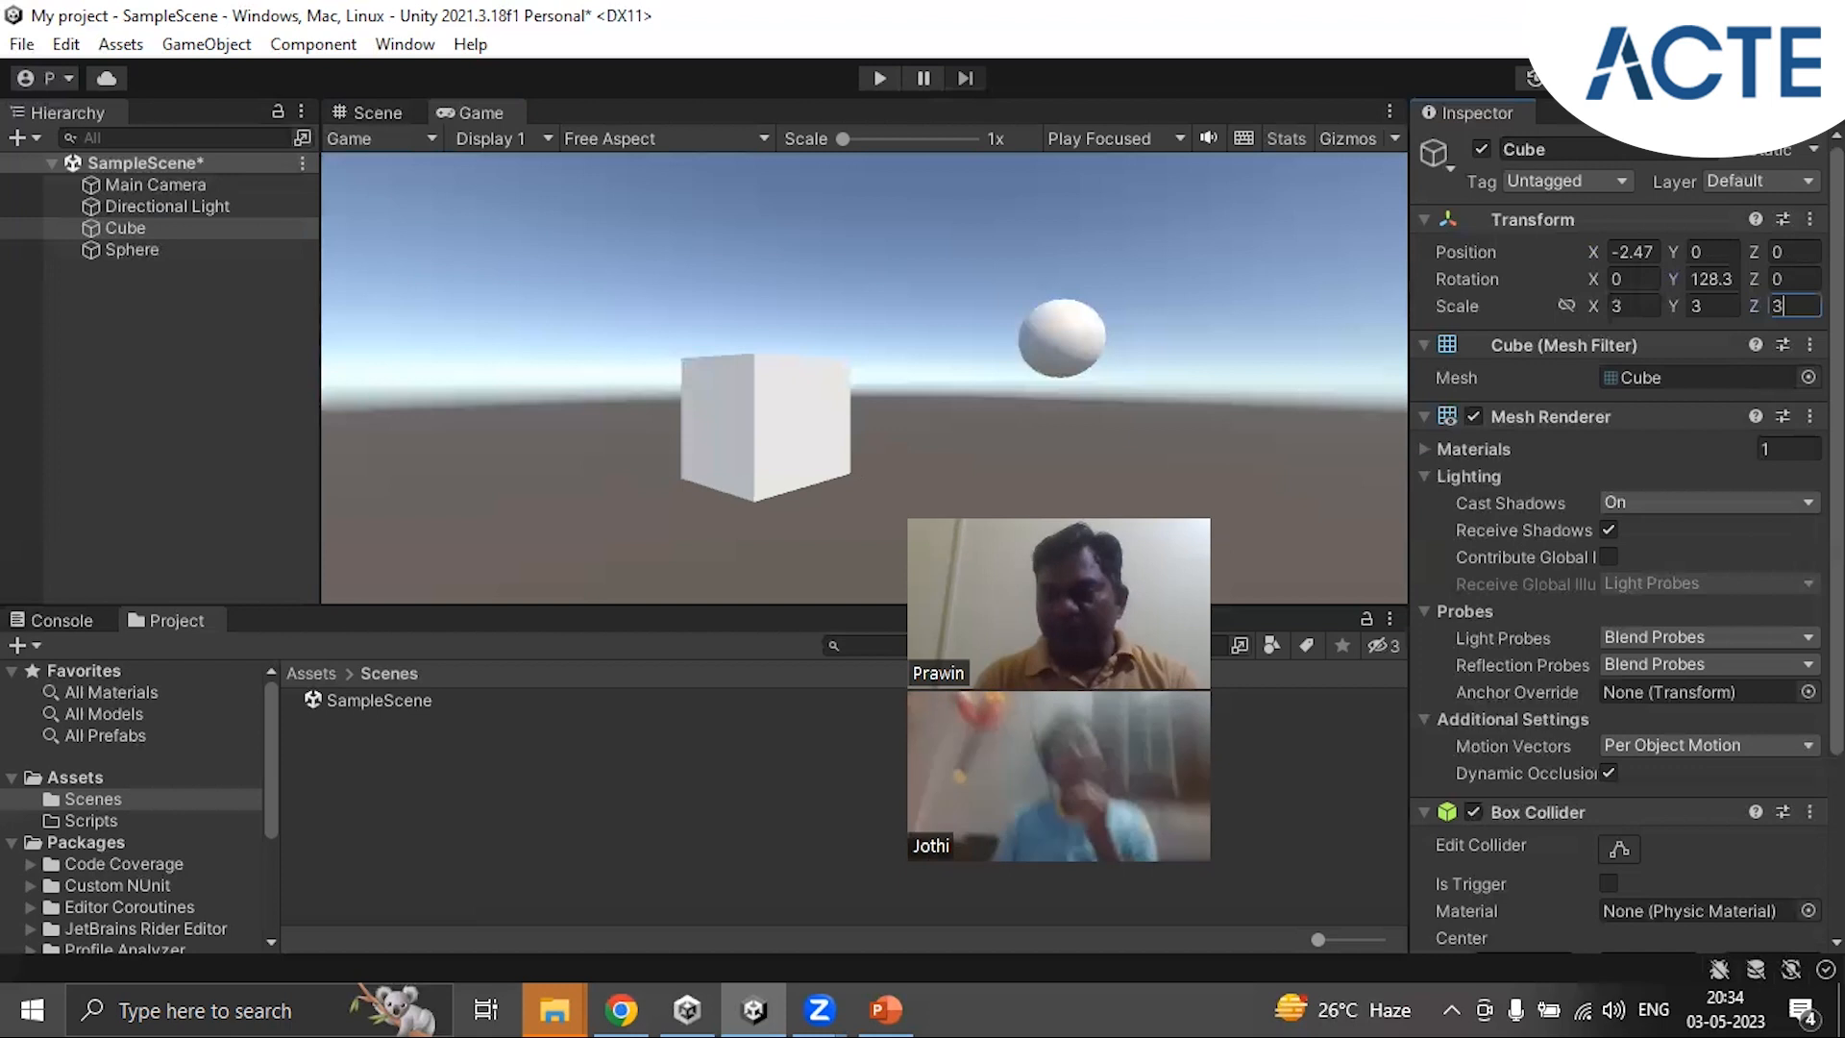
left_click(134, 229)
scroll(1606, 453, "down", 3)
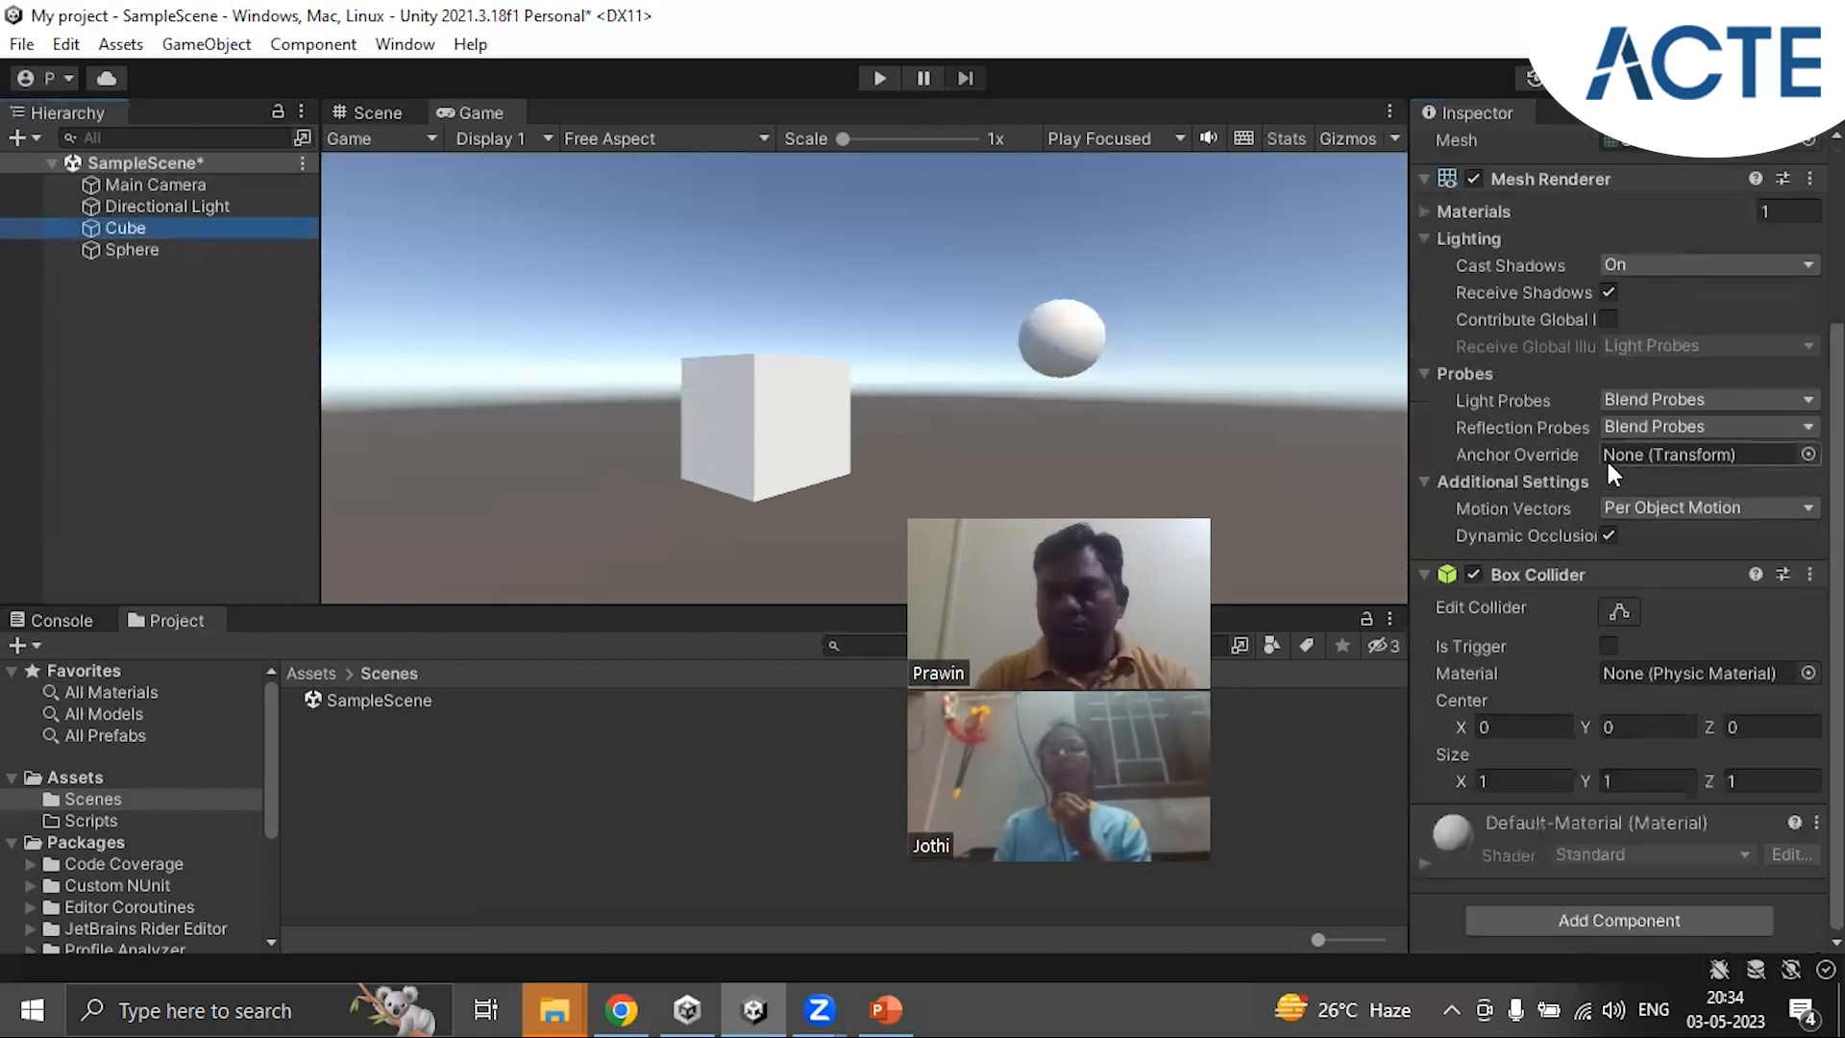
scroll(1606, 457, "up", 3)
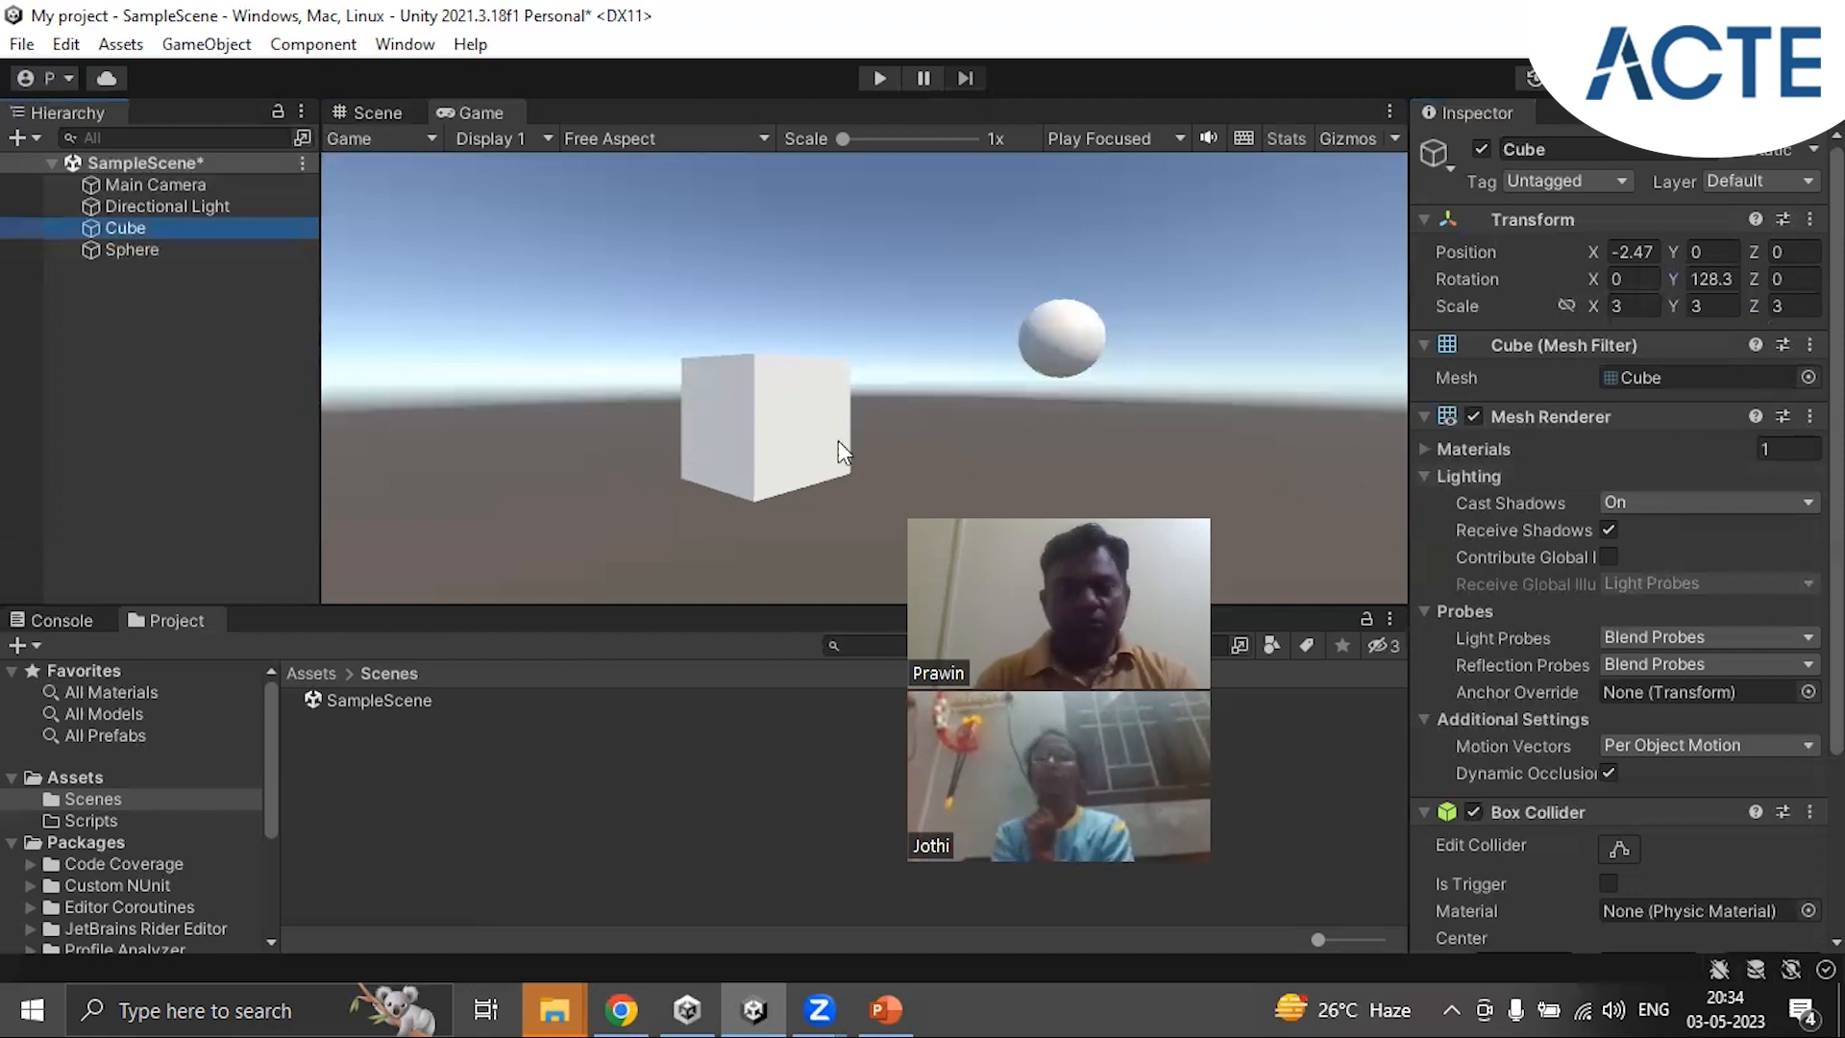
Step: Examine the scaled Cube in the Scene view, bringing it and the Sphere into a close view
left_click(369, 114)
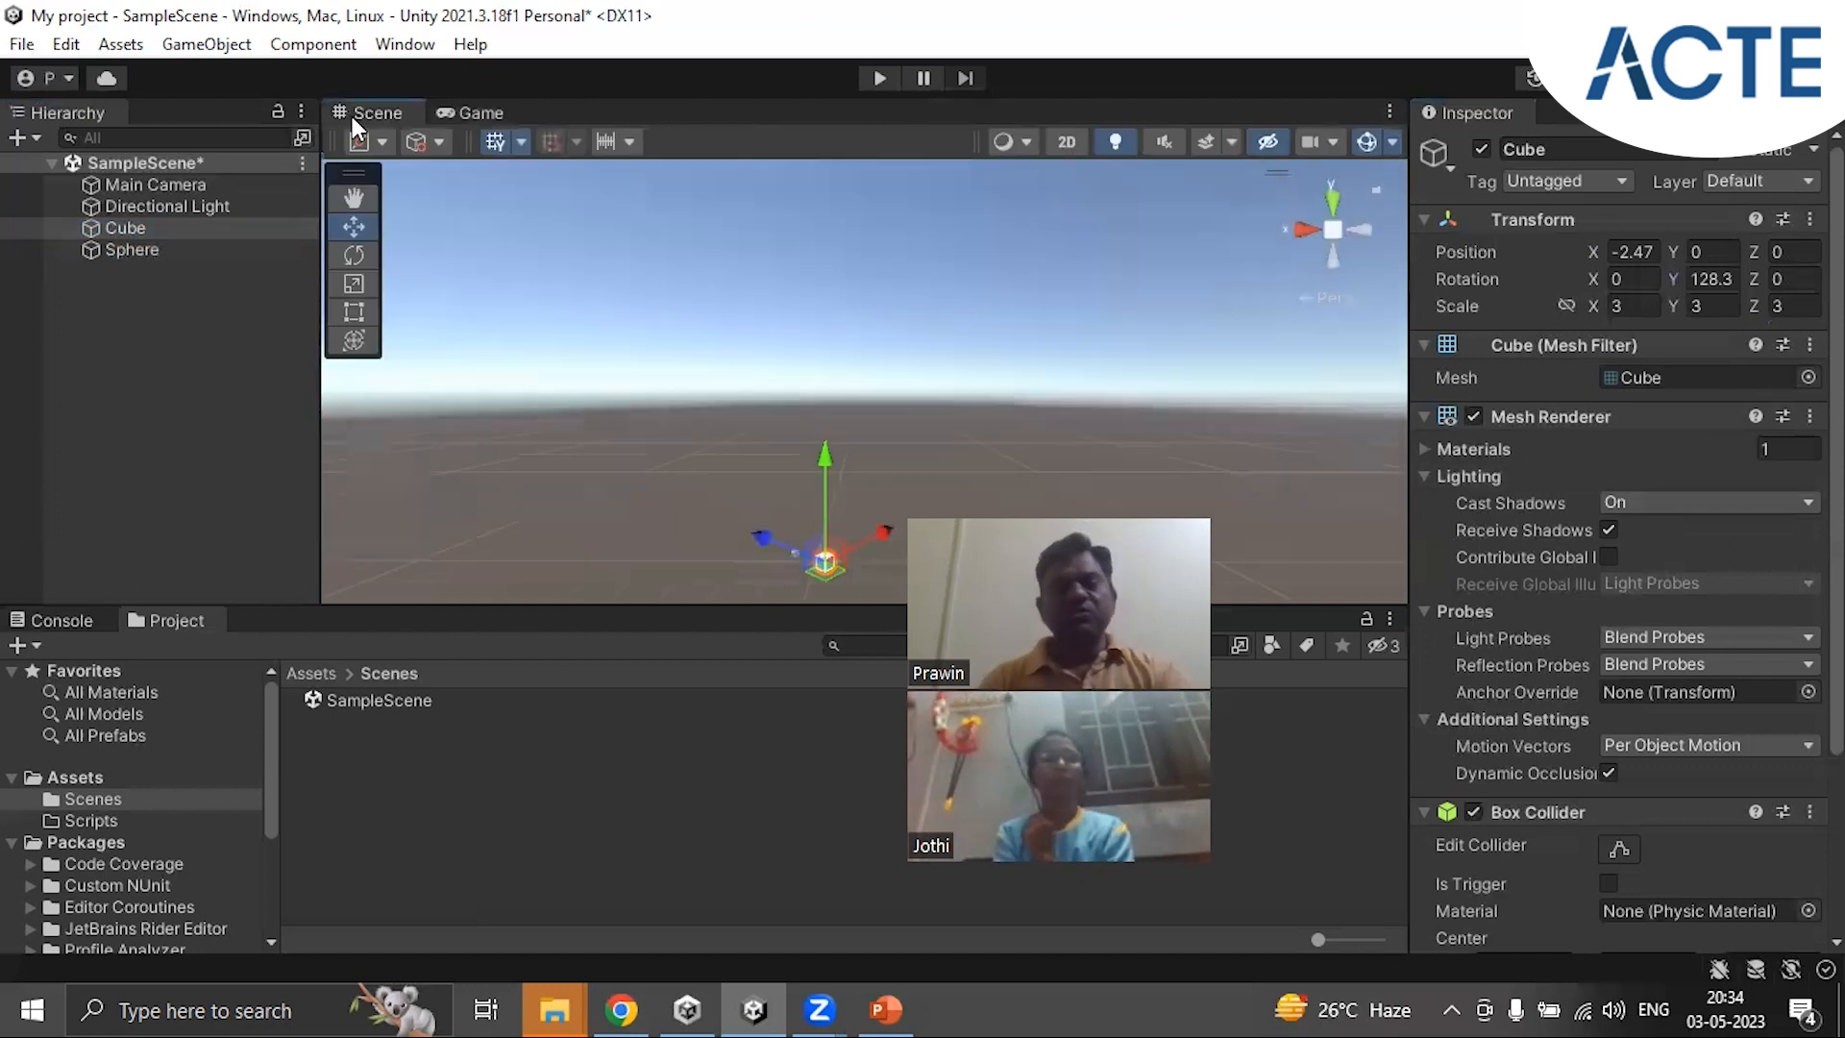
scroll(1011, 460, "down", 4)
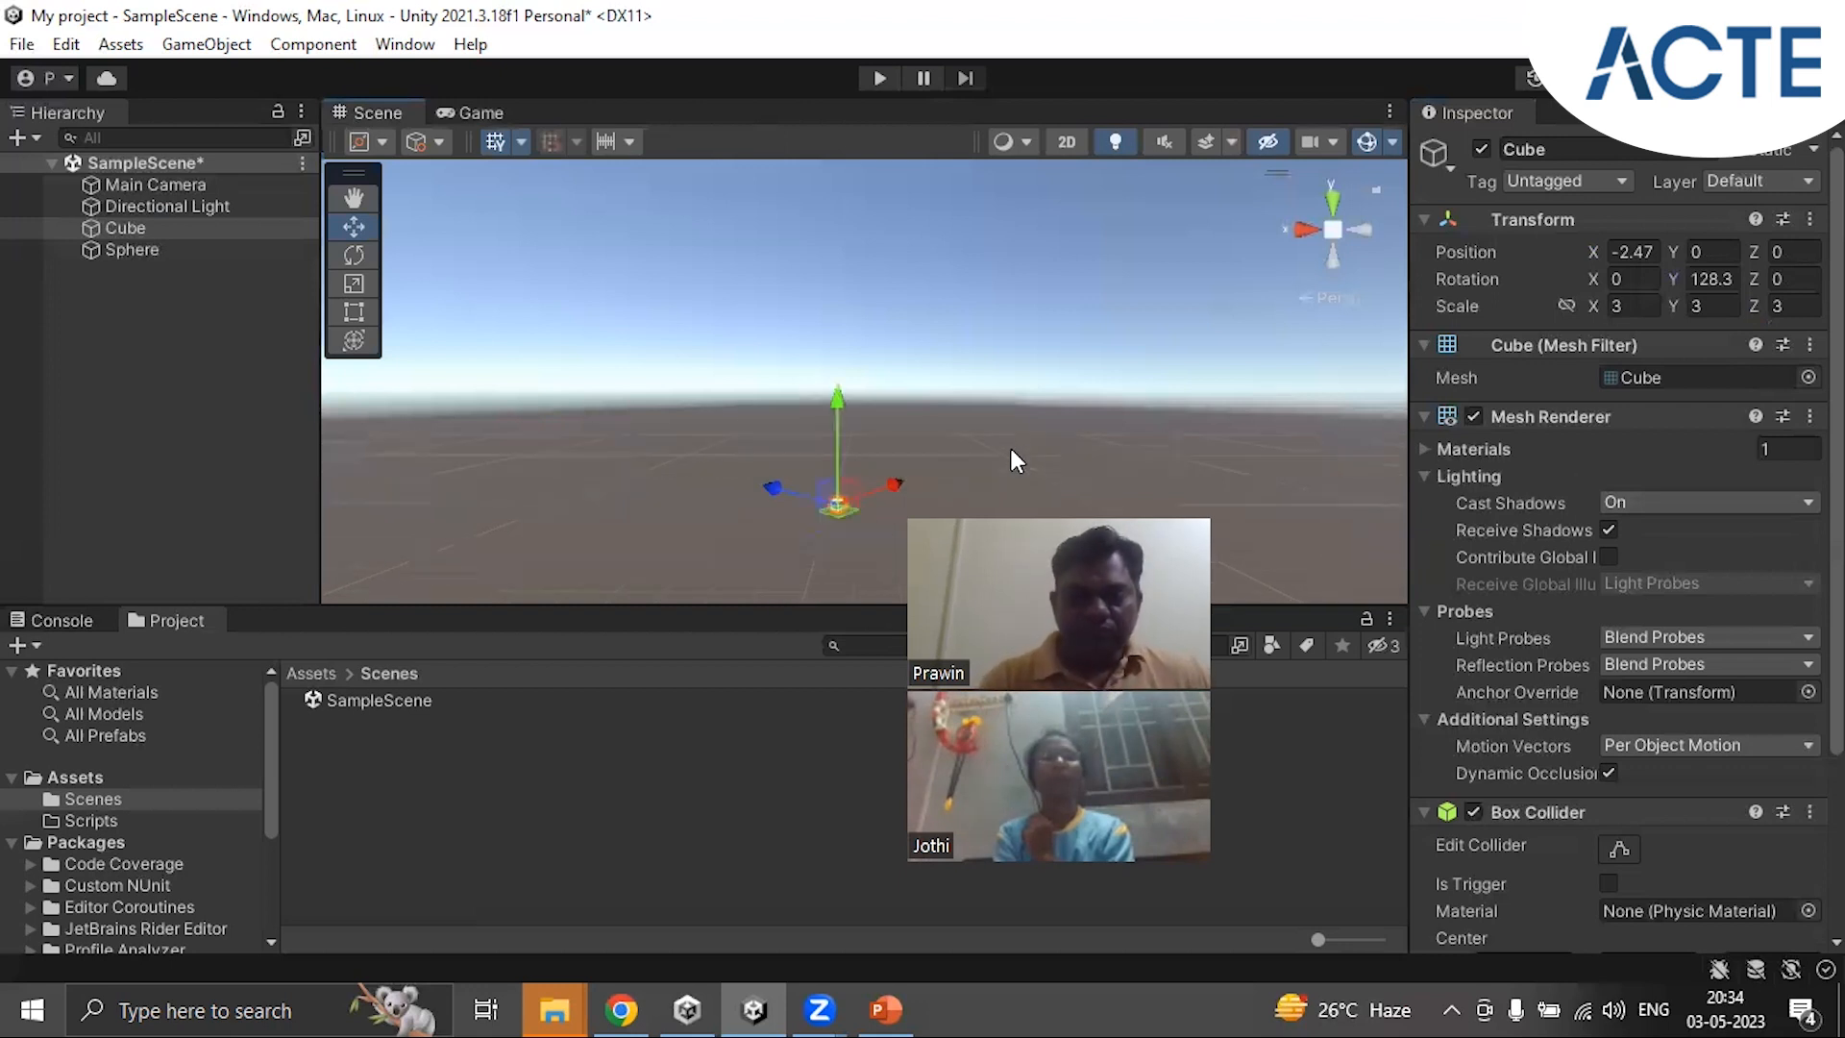
left_click_drag(716, 502, 776, 539, "alt")
scroll(775, 539, "up", 5)
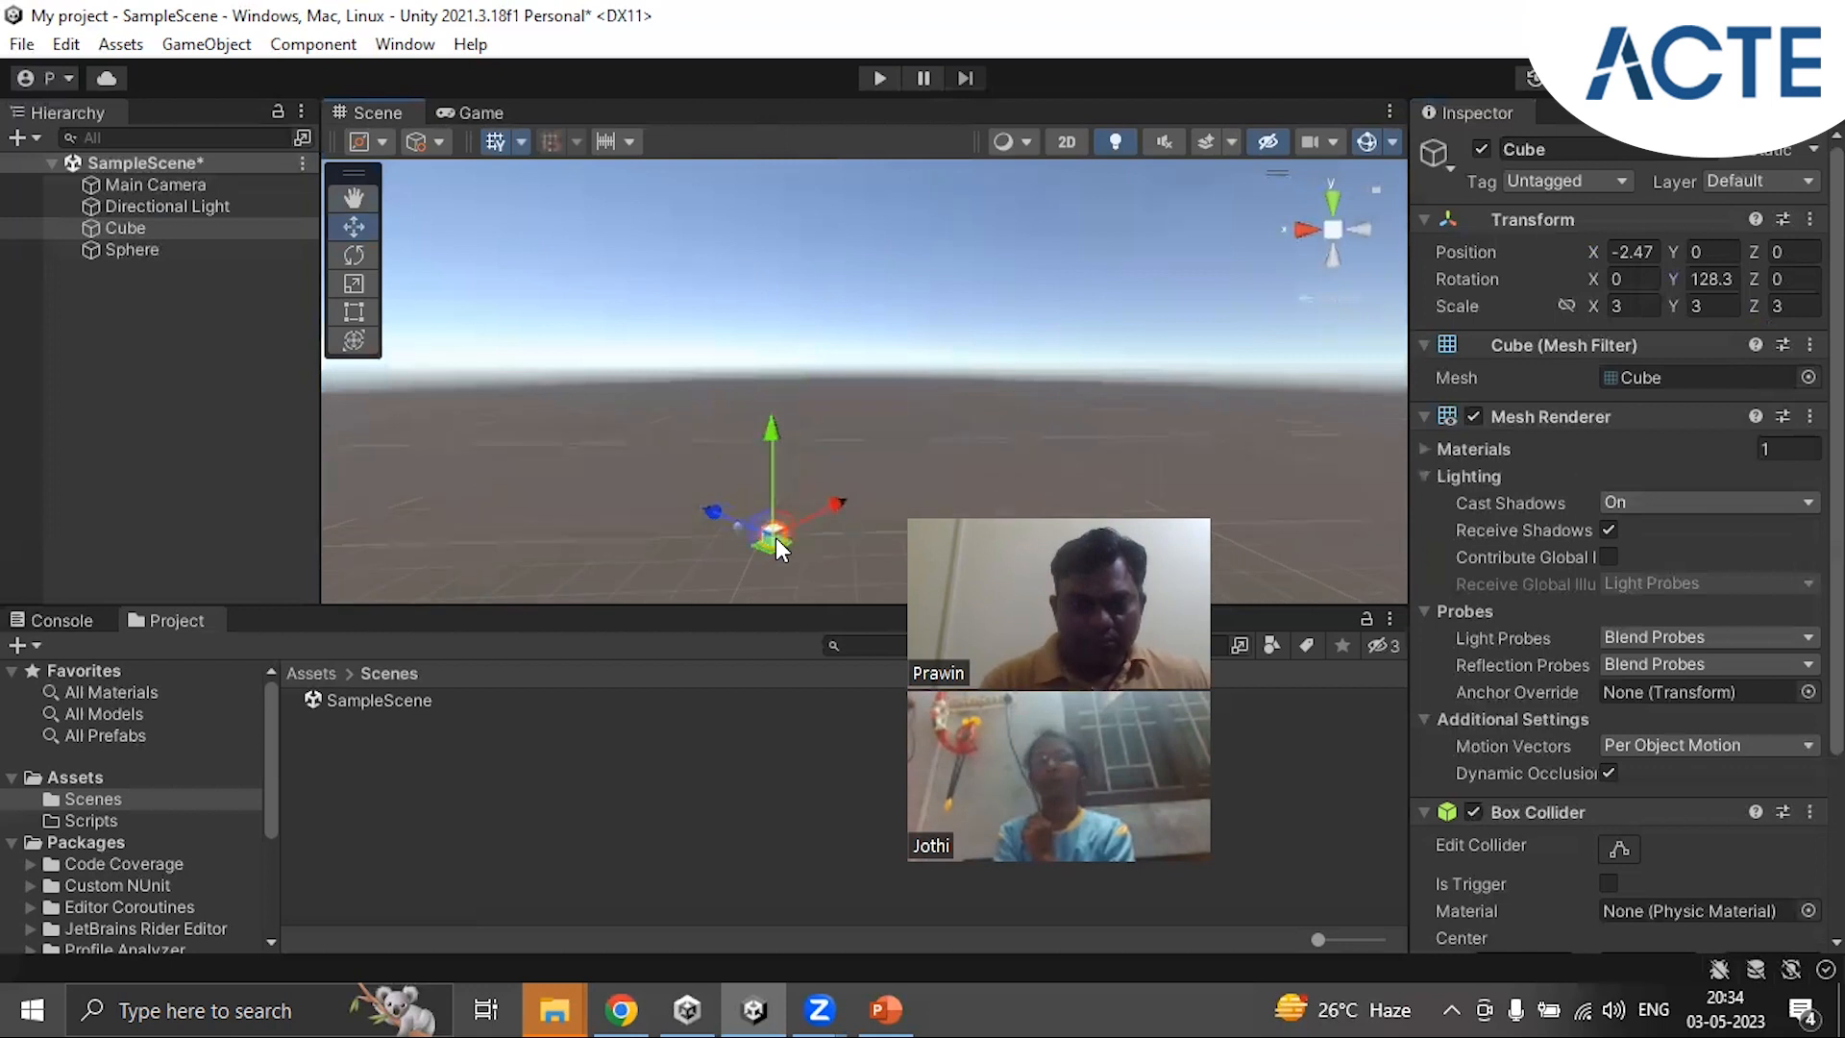
scroll(695, 488, "down", 3)
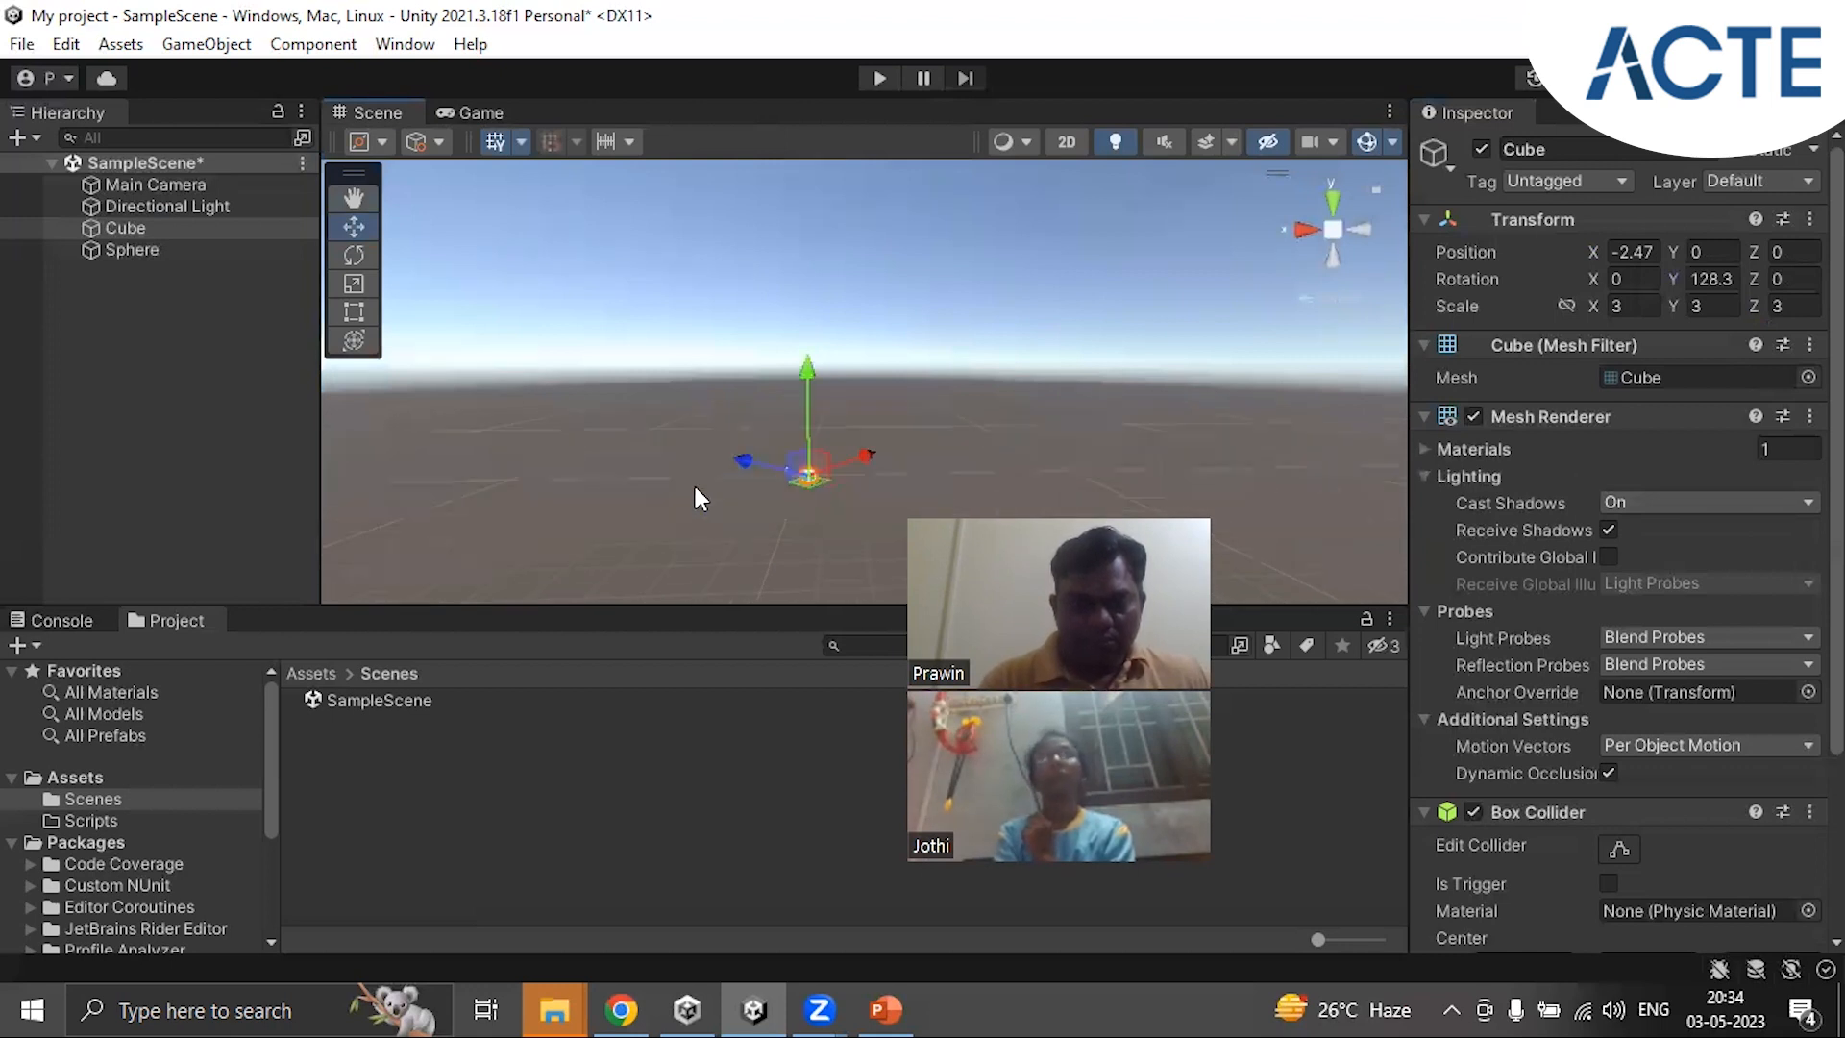
right_click_drag(833, 445, 1179, 467)
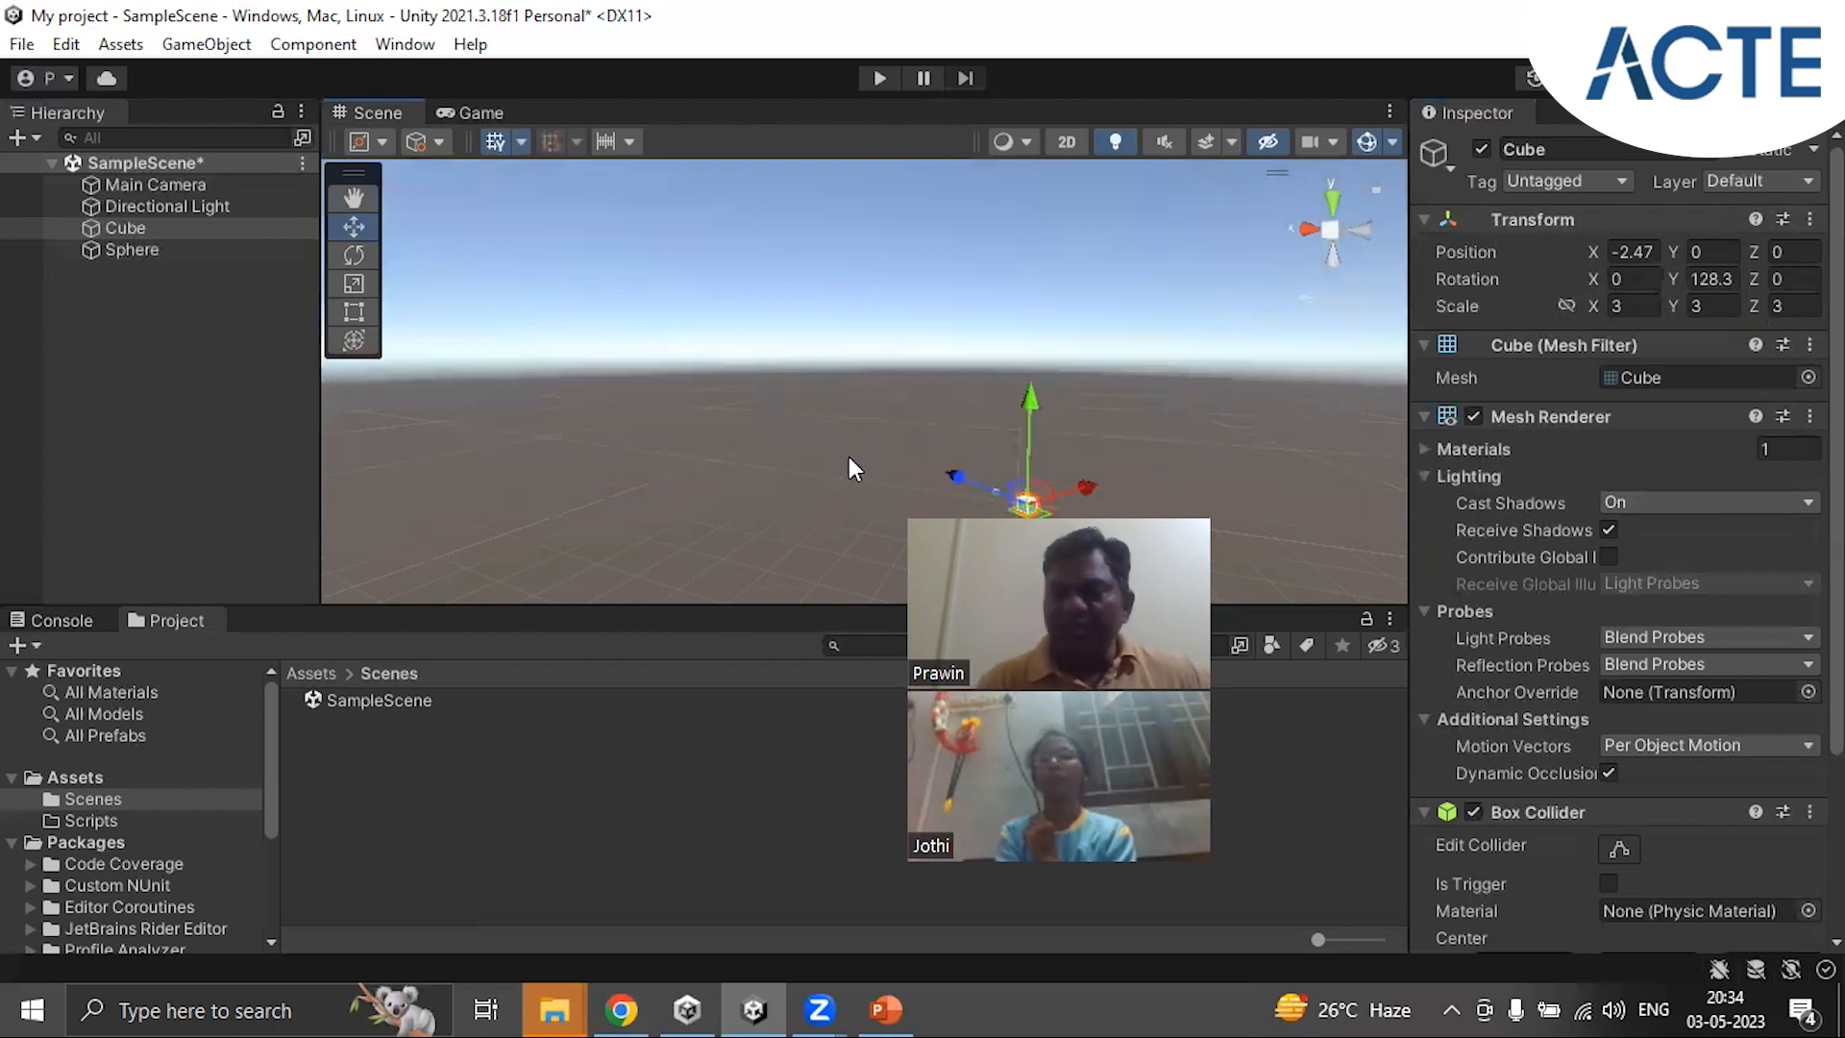
middle_click_drag(726, 435, 568, 400)
middle_click_drag(769, 516, 735, 498)
scroll(706, 504, "up", 5)
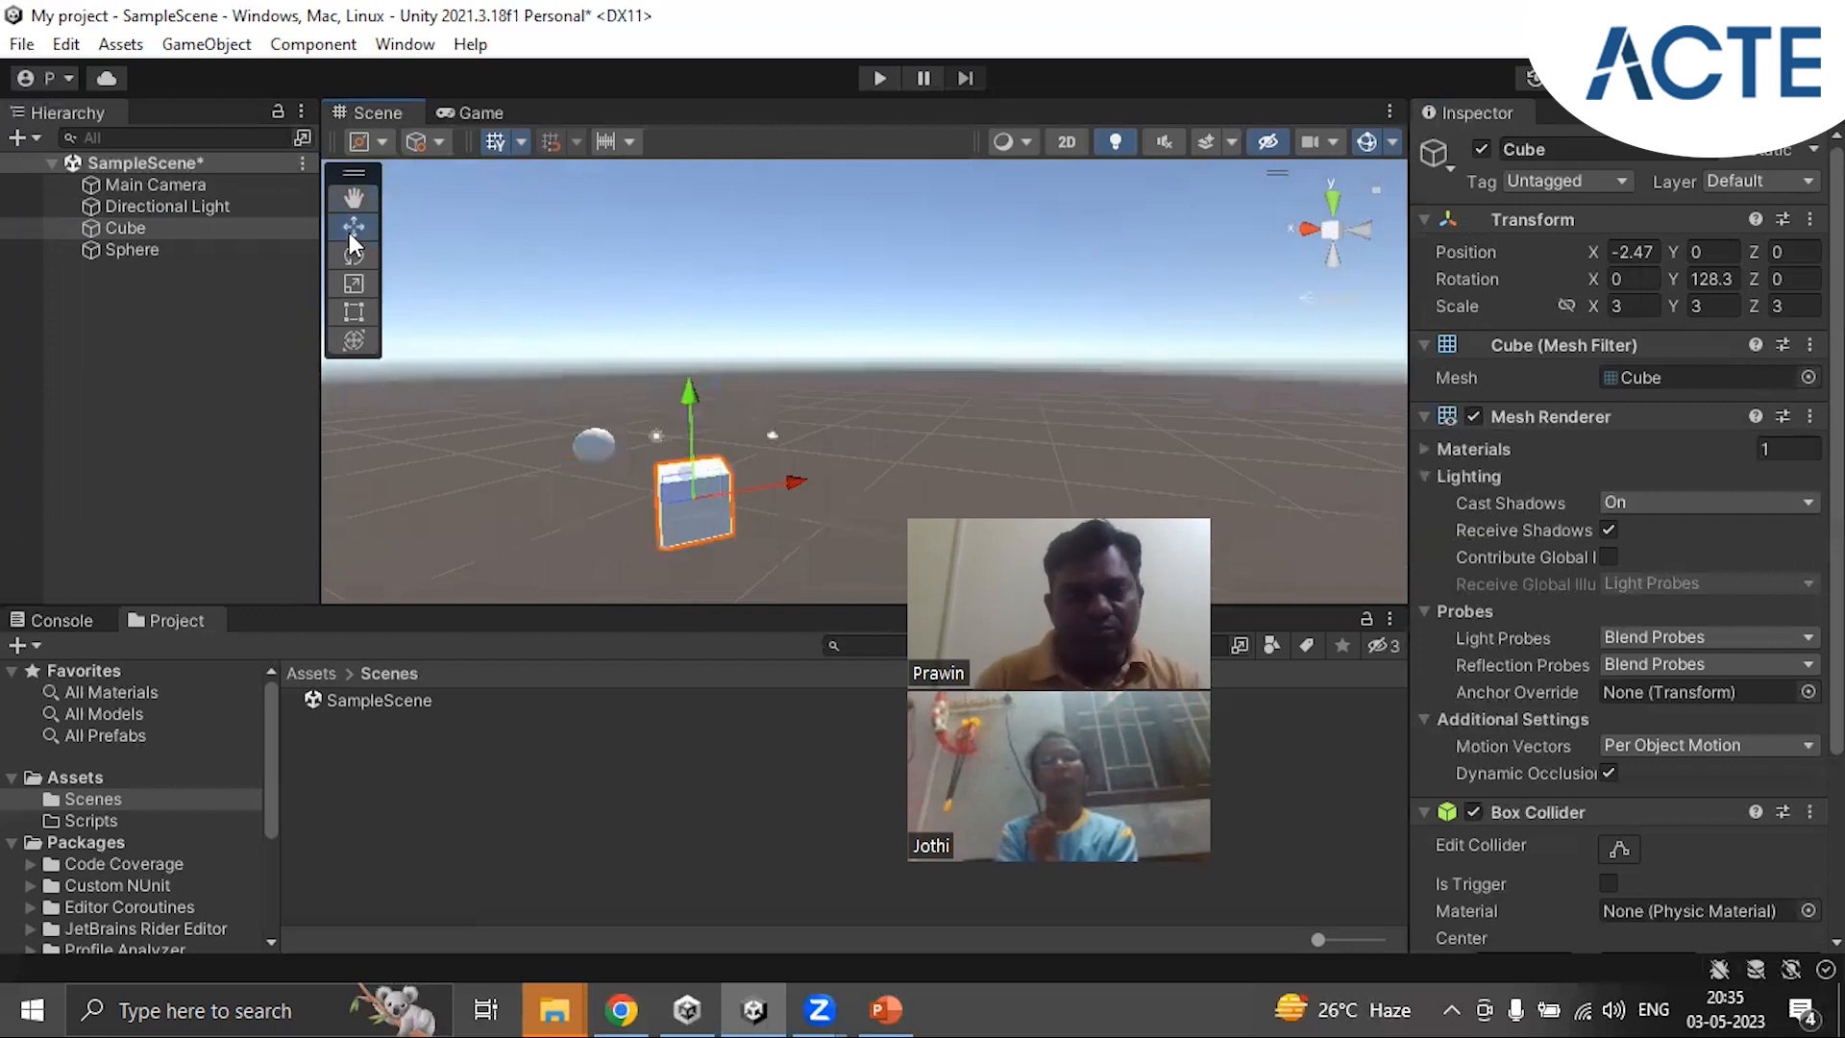
Step: Pan around the Cube and Sphere in the Scene view with the Hand tool
left_click(354, 199)
left_click_drag(807, 548, 712, 478)
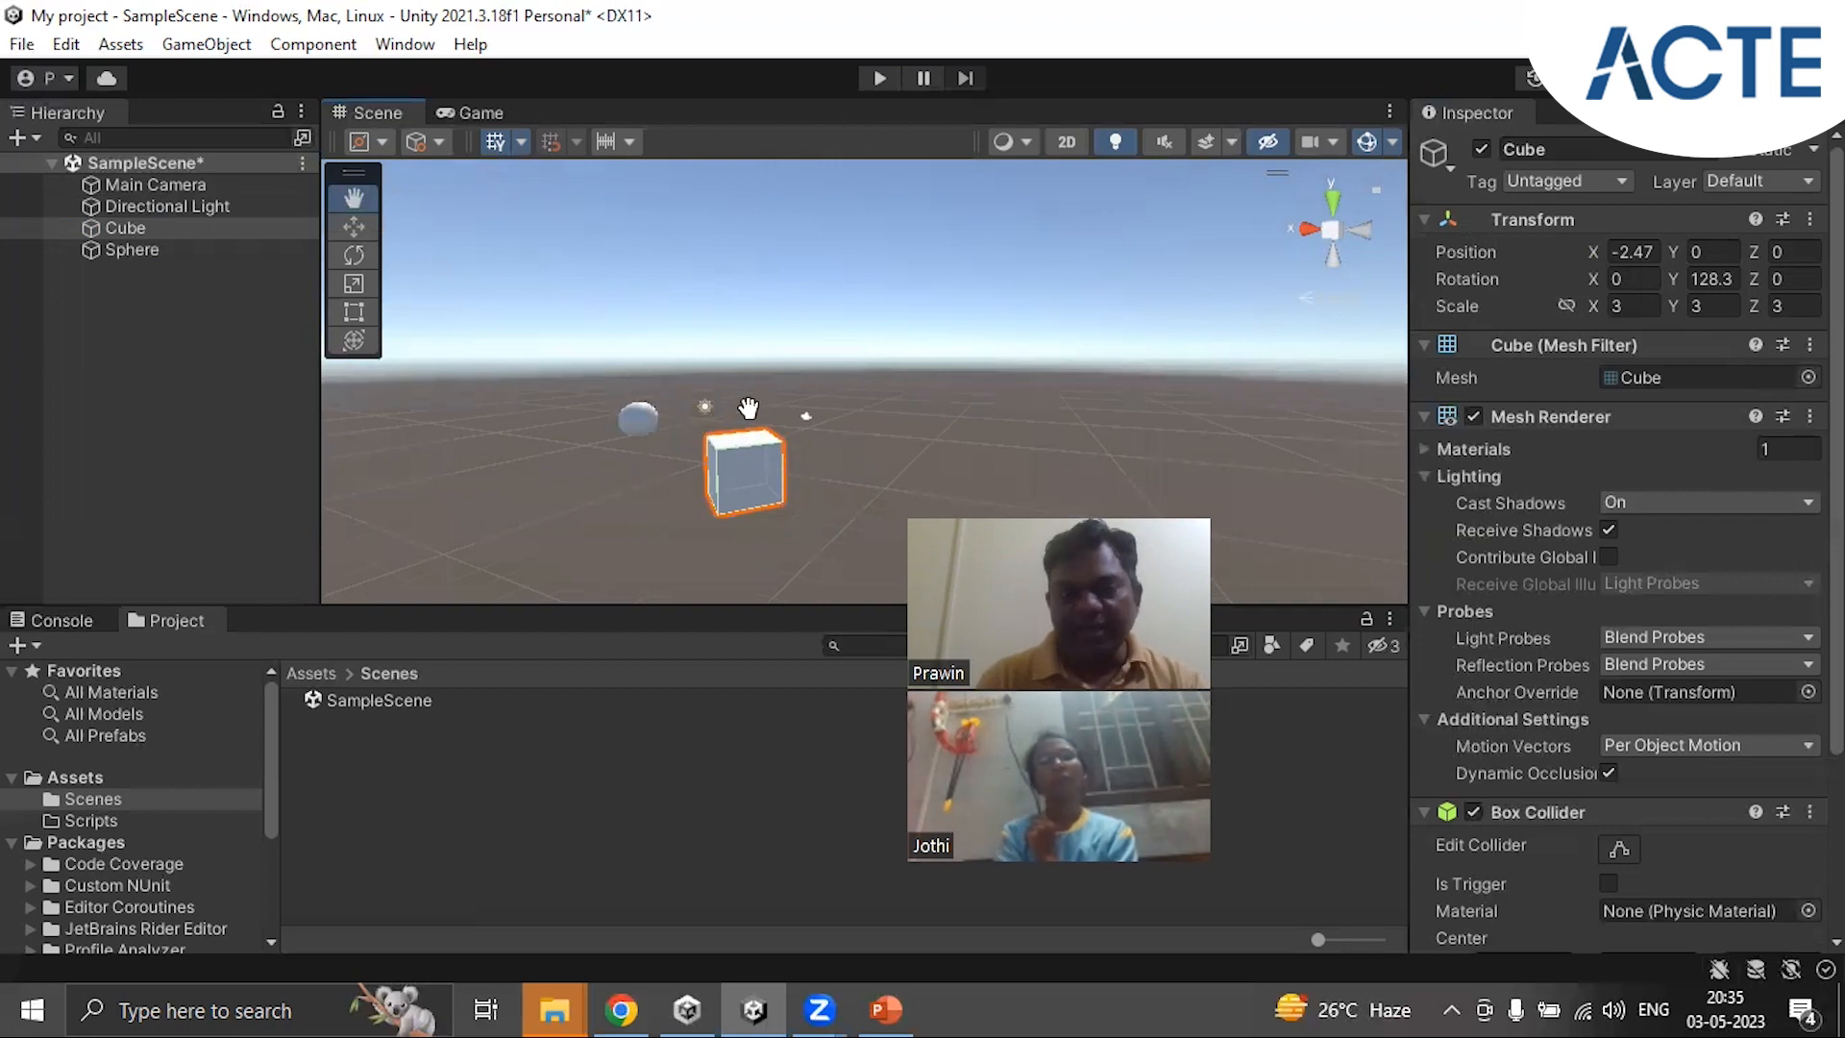
mouse_move(743, 415)
left_mouse_down()
mouse_move(692, 395)
mouse_move(745, 415)
left_mouse_up()
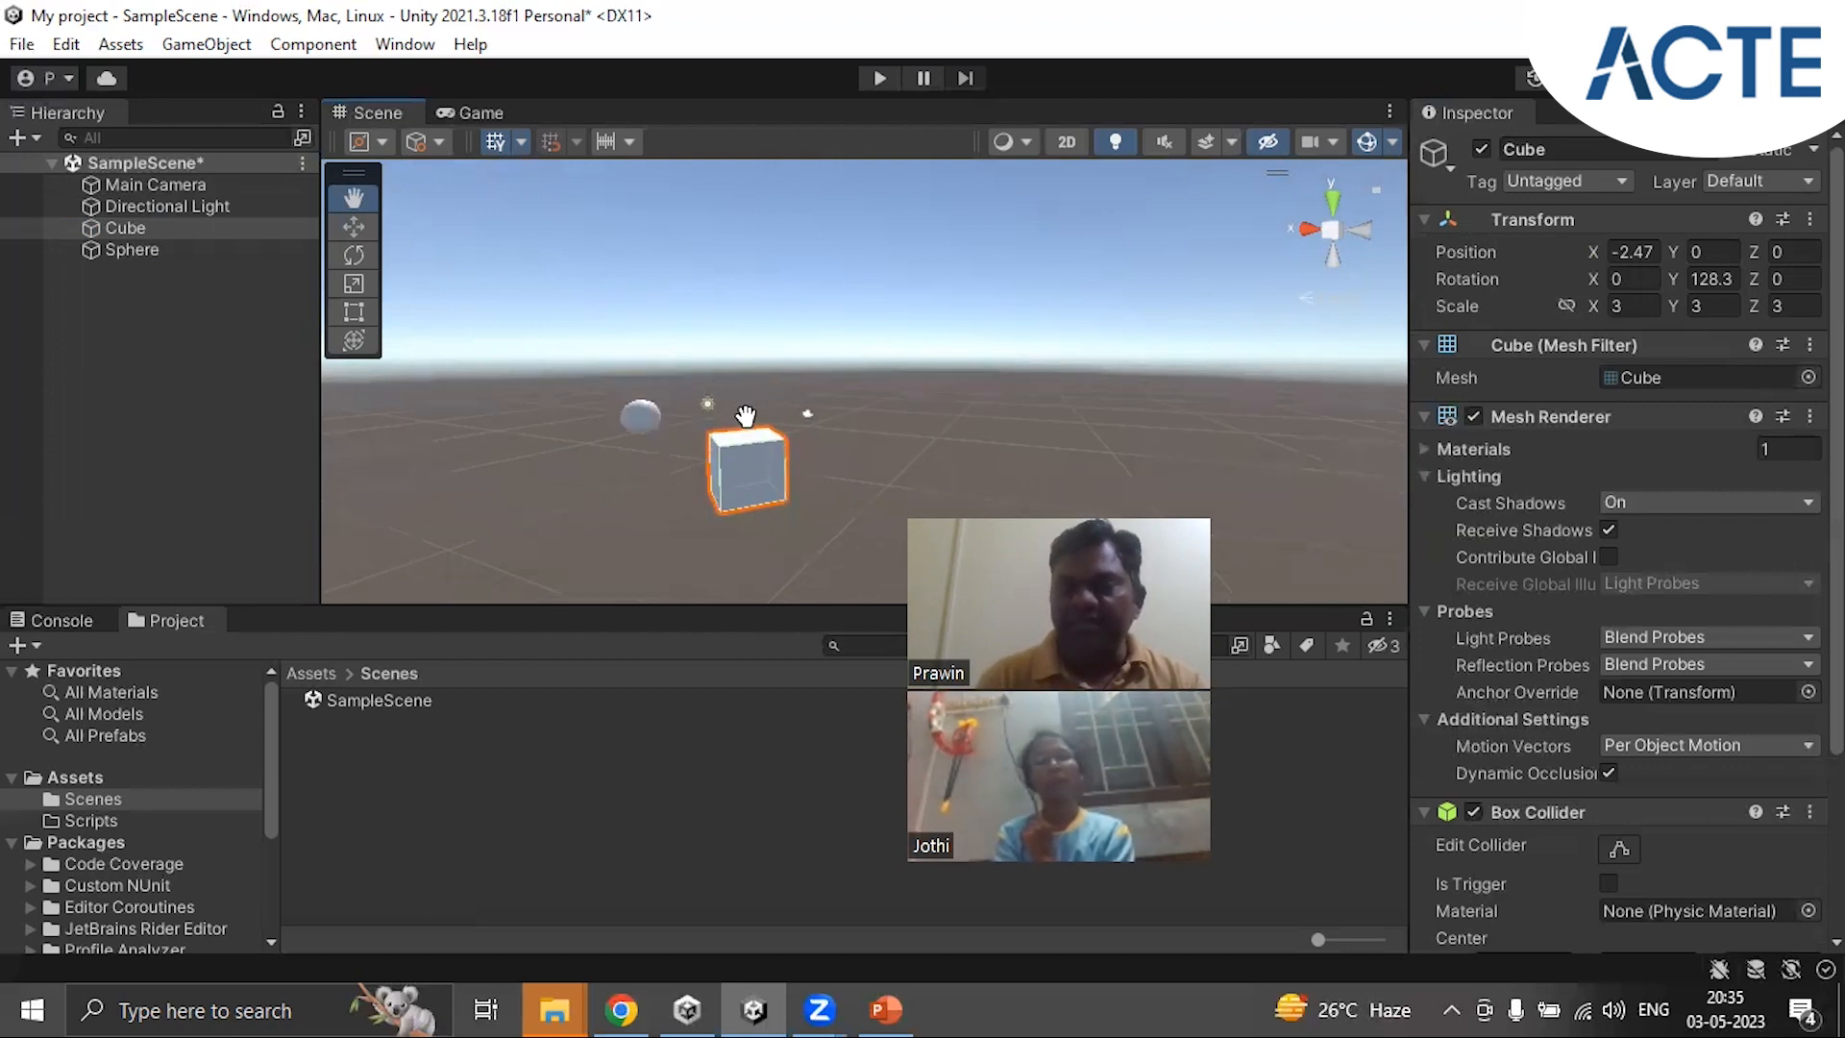
left_click_drag(745, 415, 754, 451)
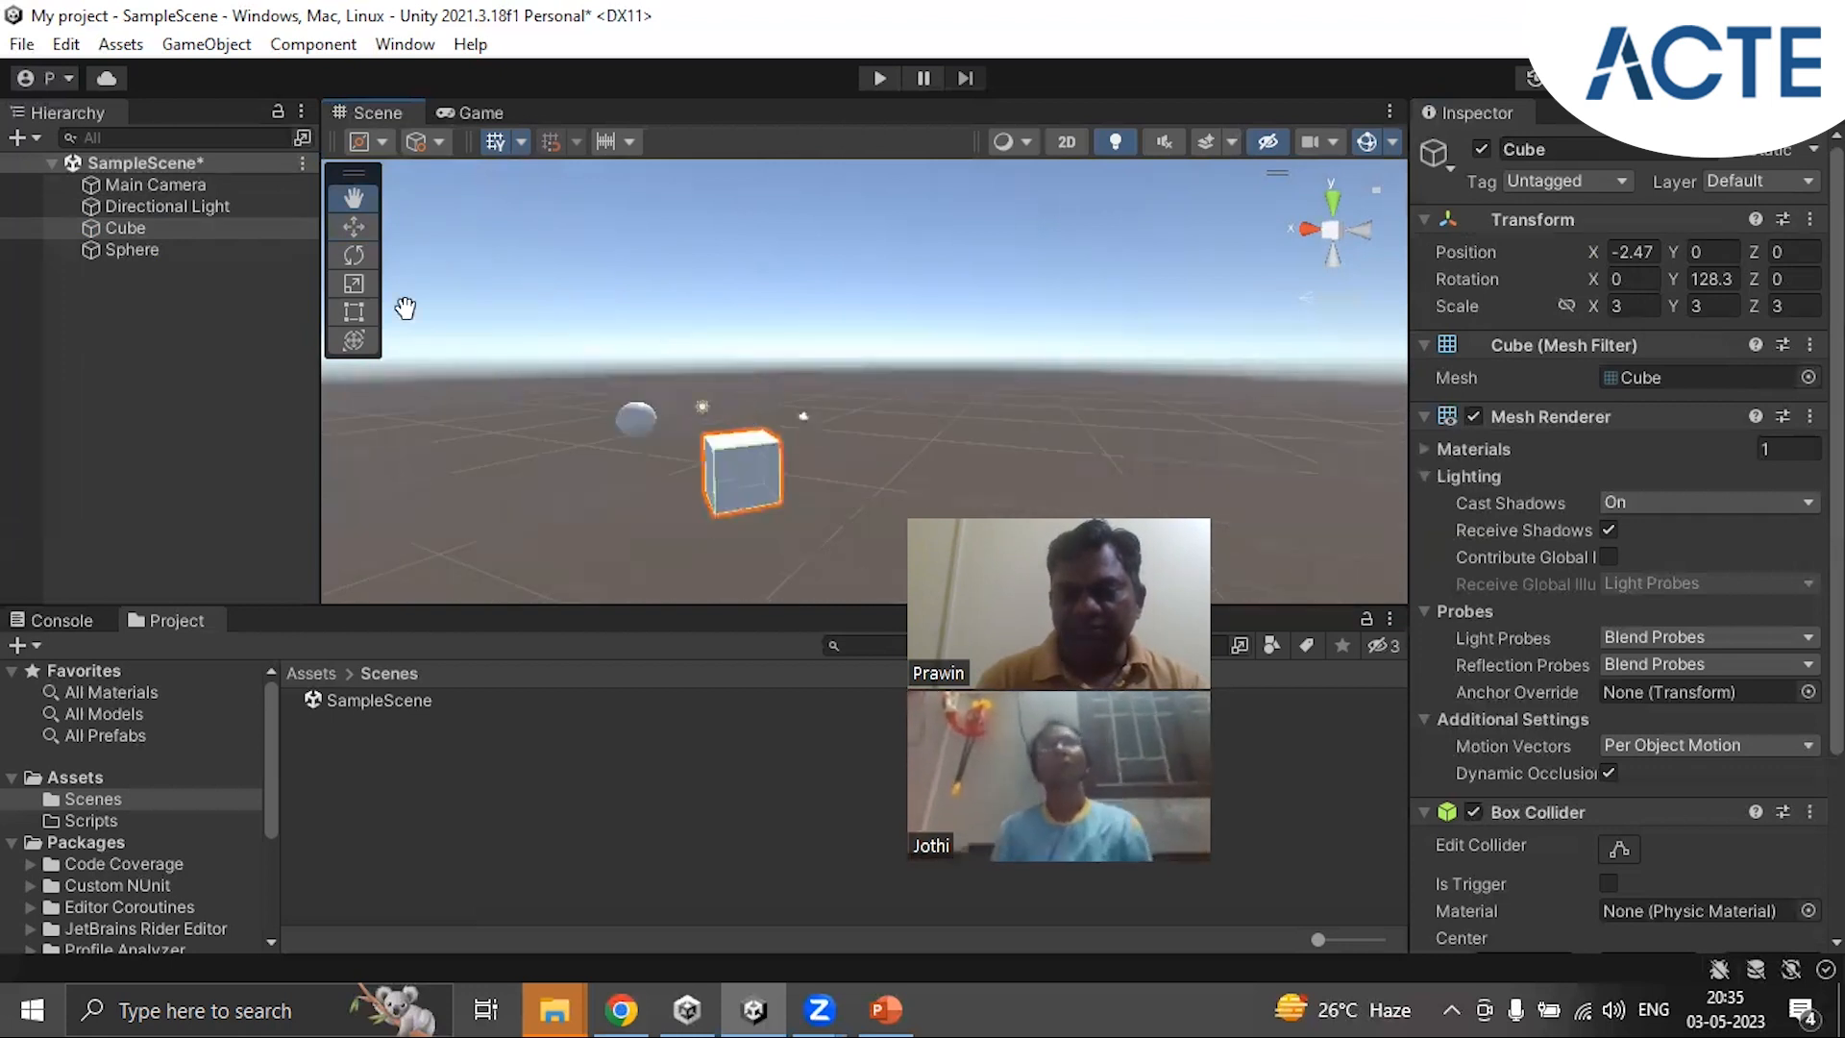
Step: Move the Cube along its red axis to about X -3.34, Z -1.1, and rotate it to about X -19.95, Y 130.9, Z 5.28
left_click(355, 227)
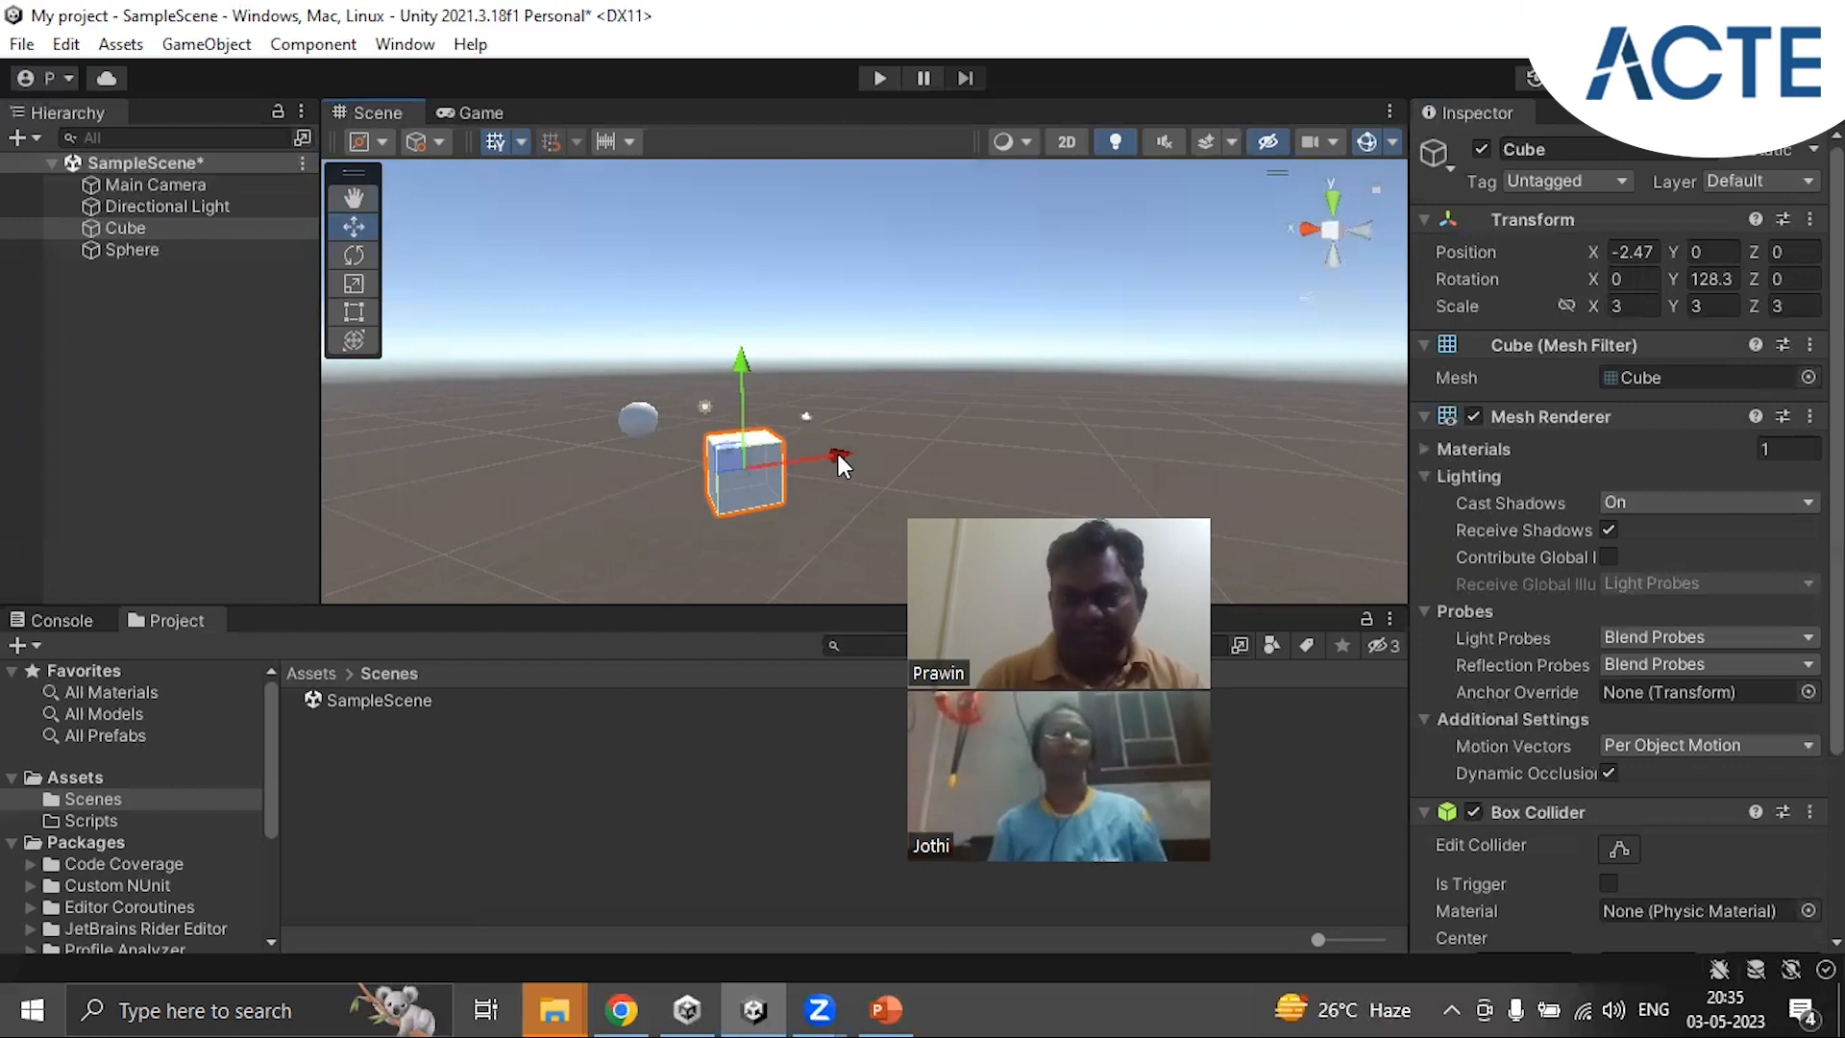
mouse_move(833, 458)
left_mouse_down()
mouse_move(1019, 405)
mouse_move(769, 463)
mouse_move(858, 443)
left_mouse_up()
left_click(348, 256)
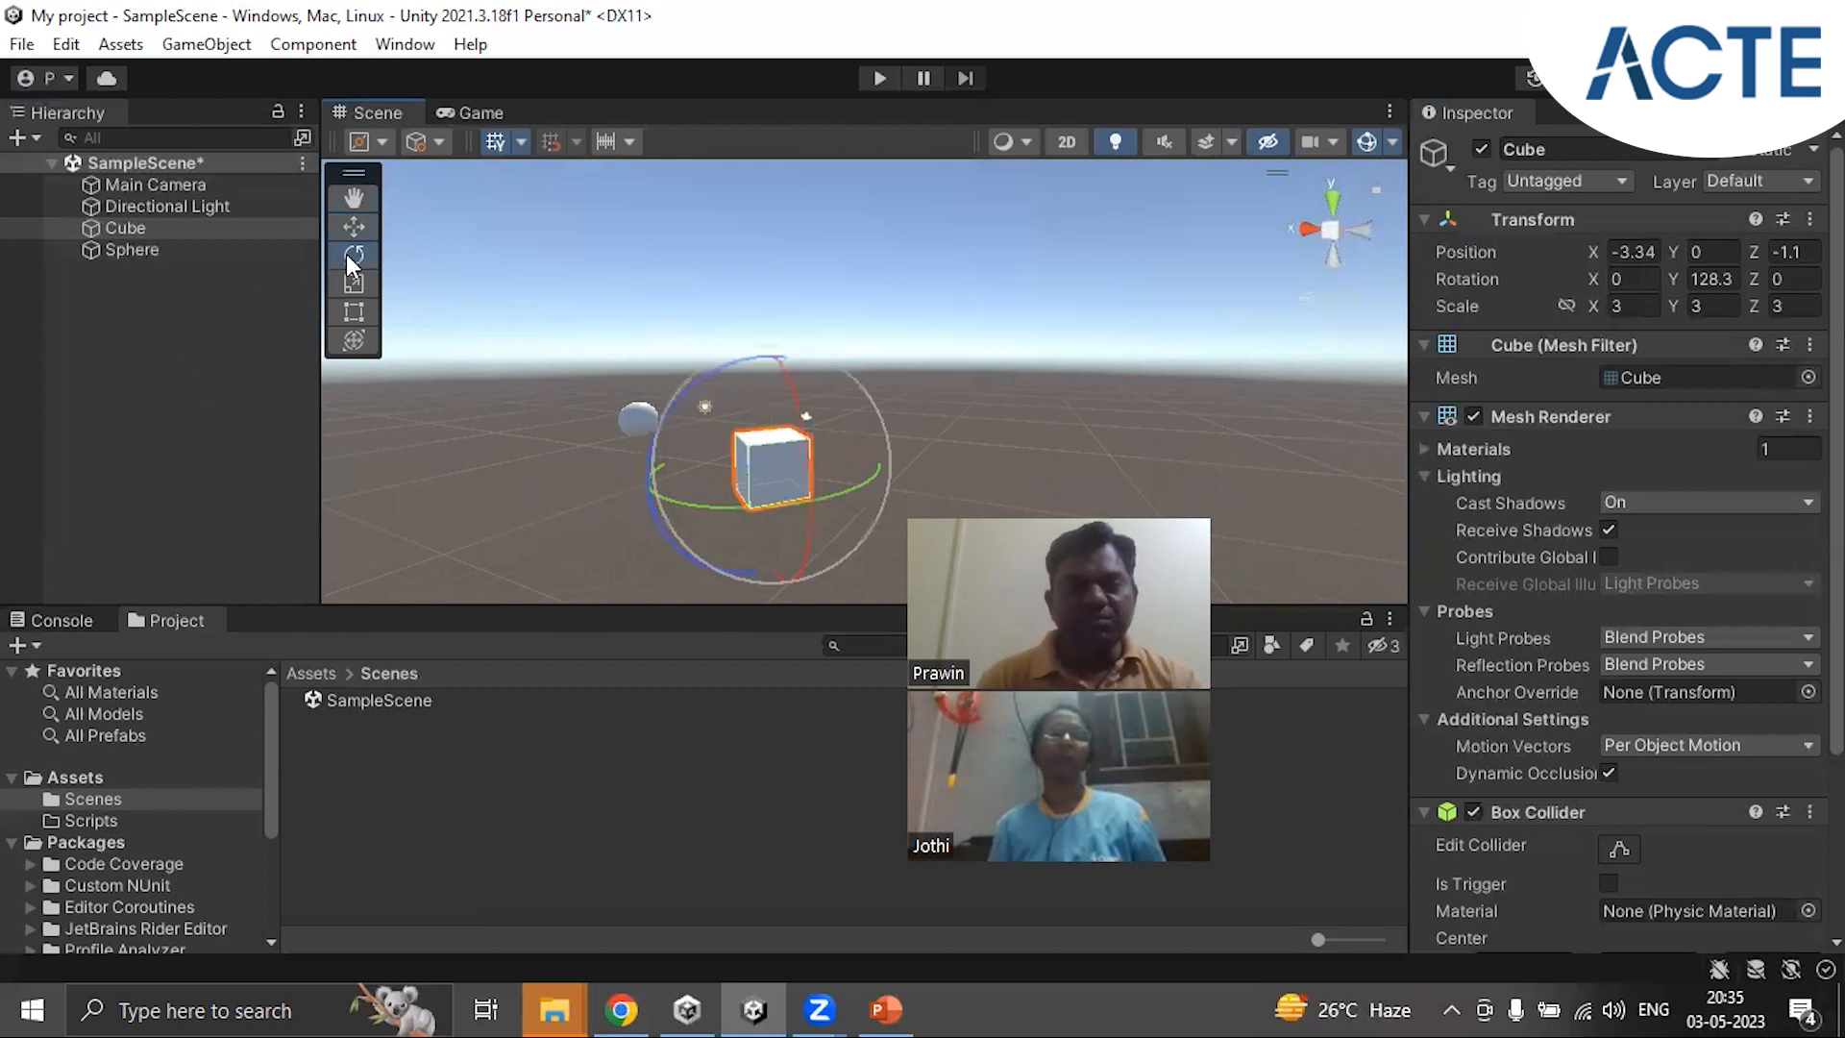
left_click_drag(809, 436, 788, 500)
mouse_move(822, 367)
left_mouse_down()
mouse_move(747, 373)
mouse_move(793, 383)
left_mouse_up()
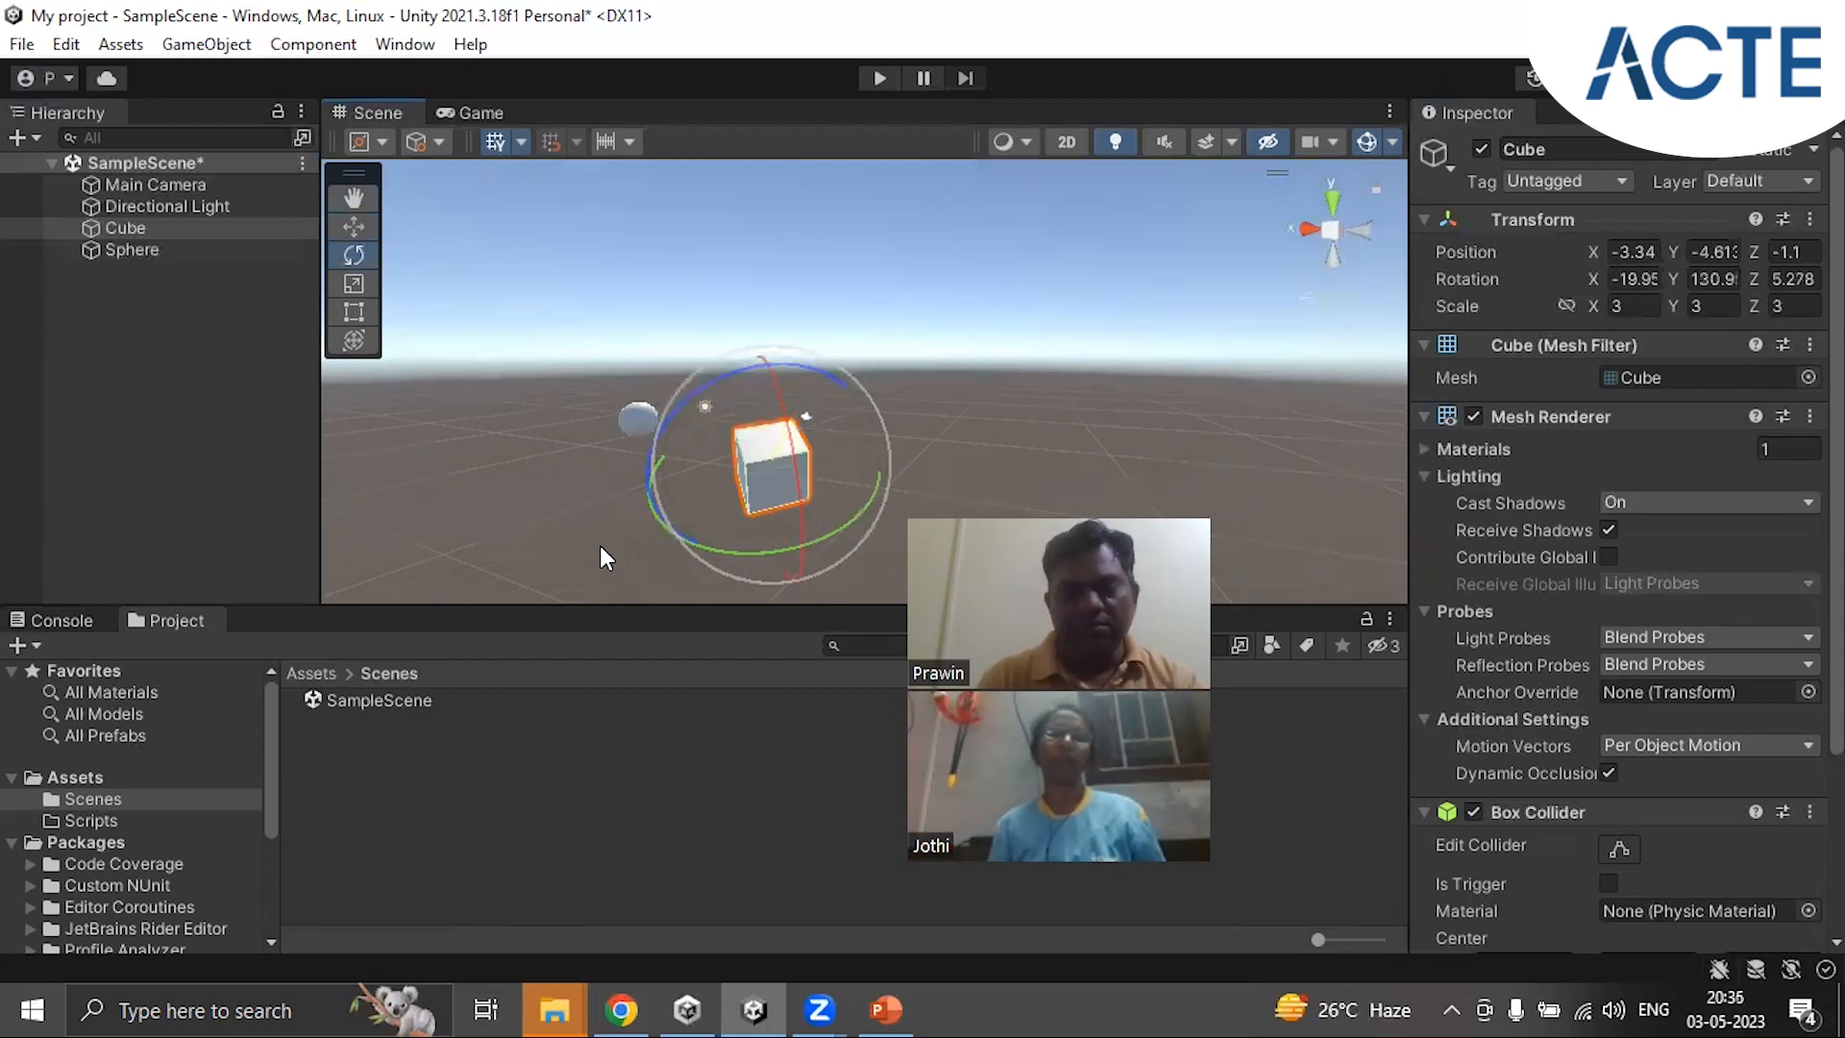
Step: Stretch the Cube to an X scale of about 10.02, and enlarge it with the Rect tool to about 15.19 in X and 3.99 in Y
left_click(354, 284)
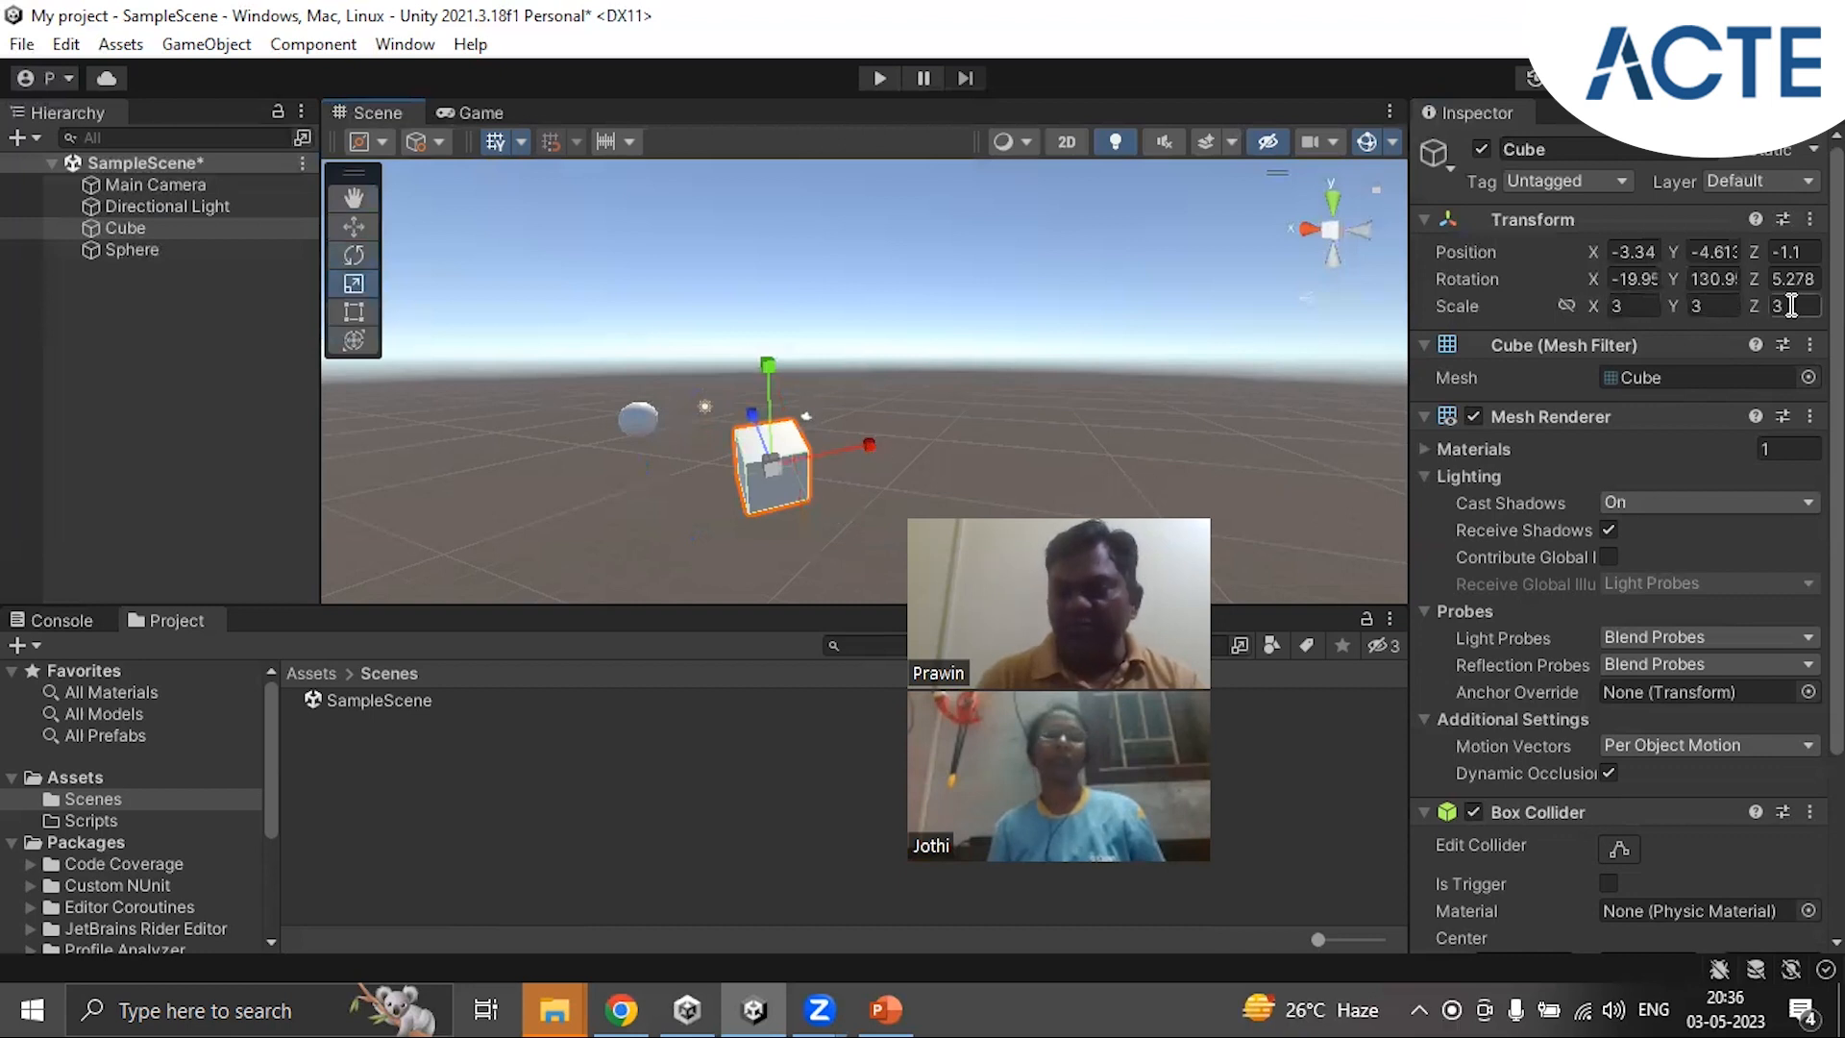
left_click_drag(870, 443, 1129, 394)
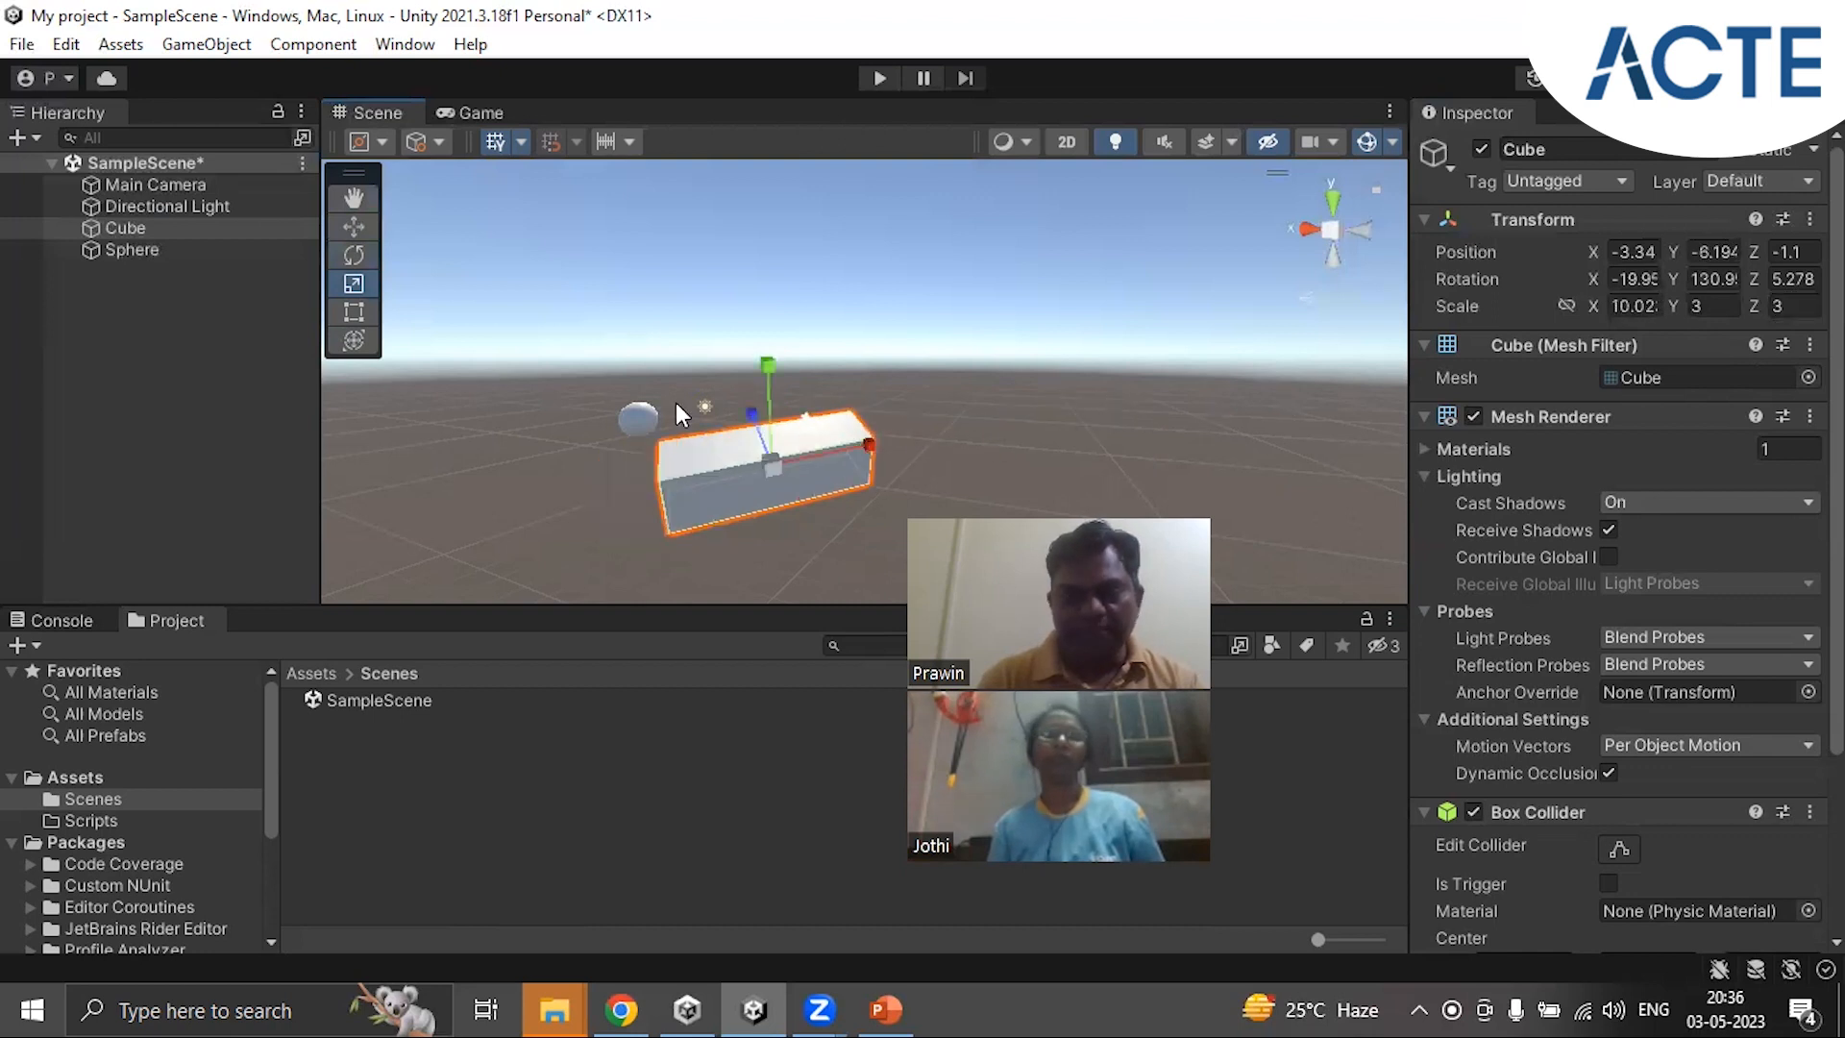
left_click(353, 312)
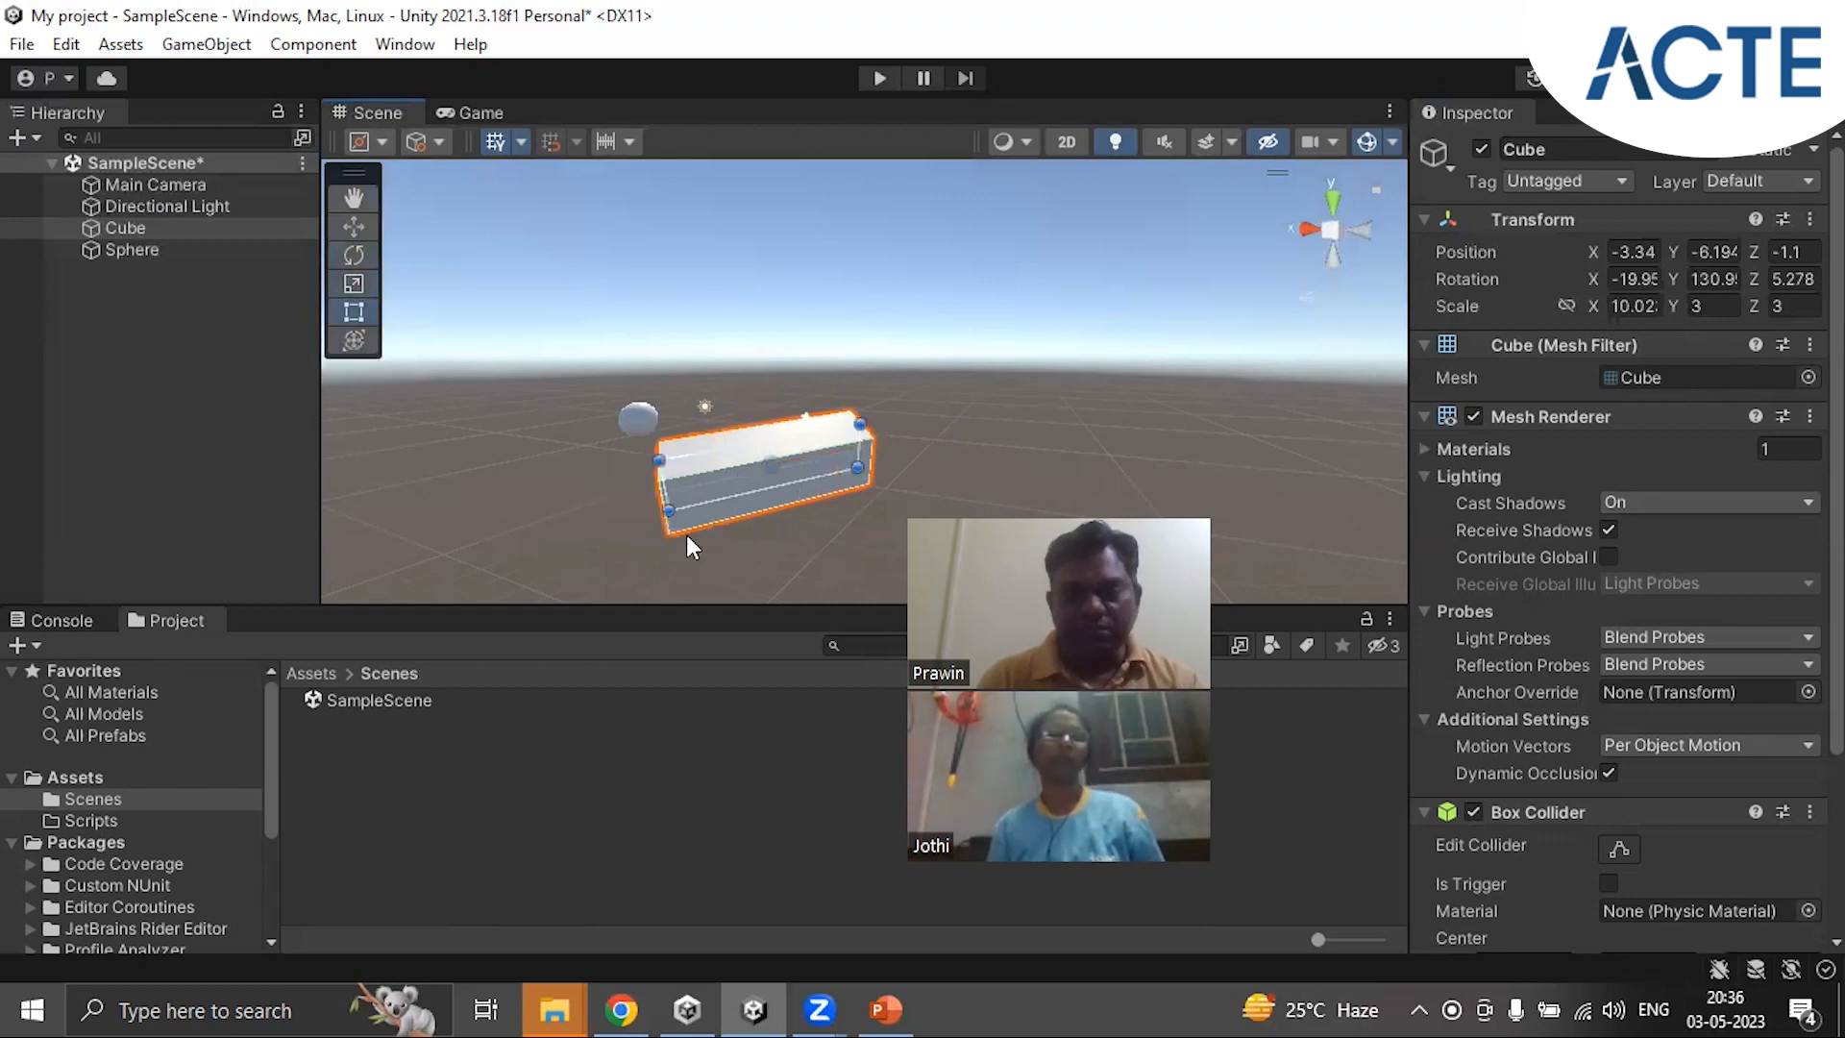
scroll(687, 537, "up", 2)
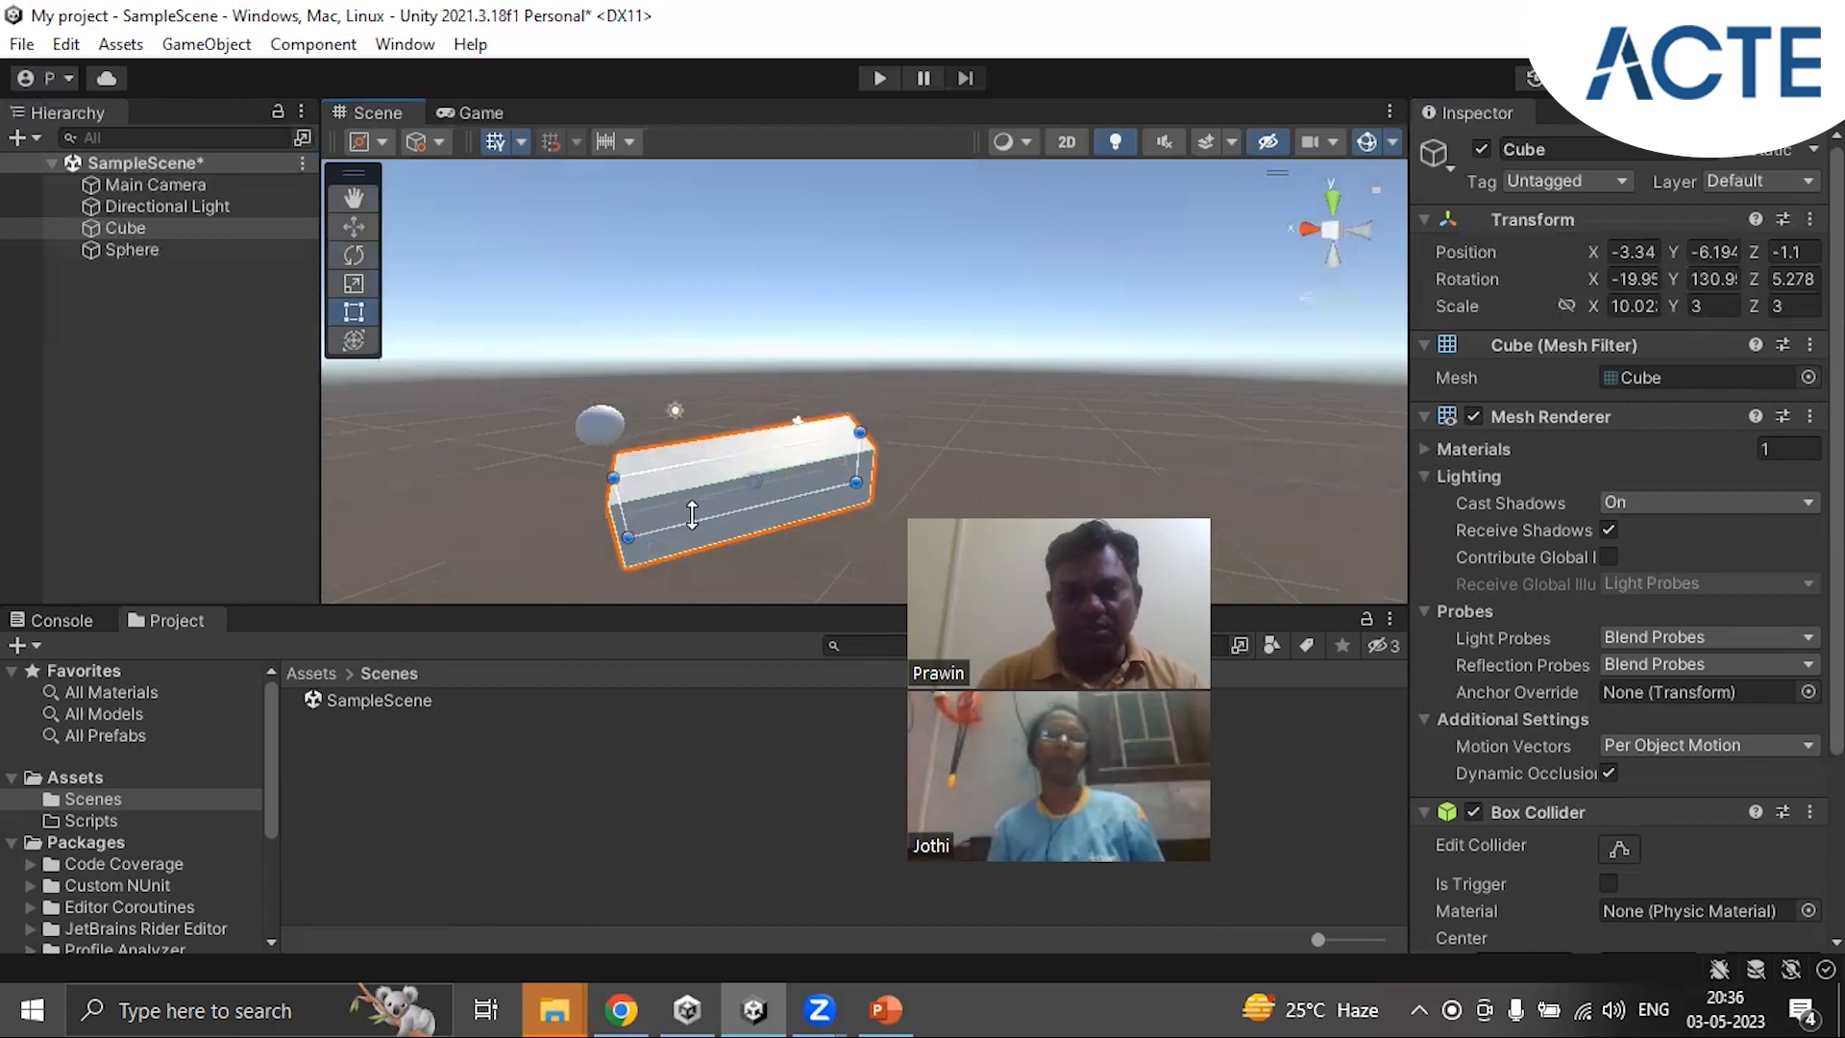
middle_click_drag(657, 474, 723, 331)
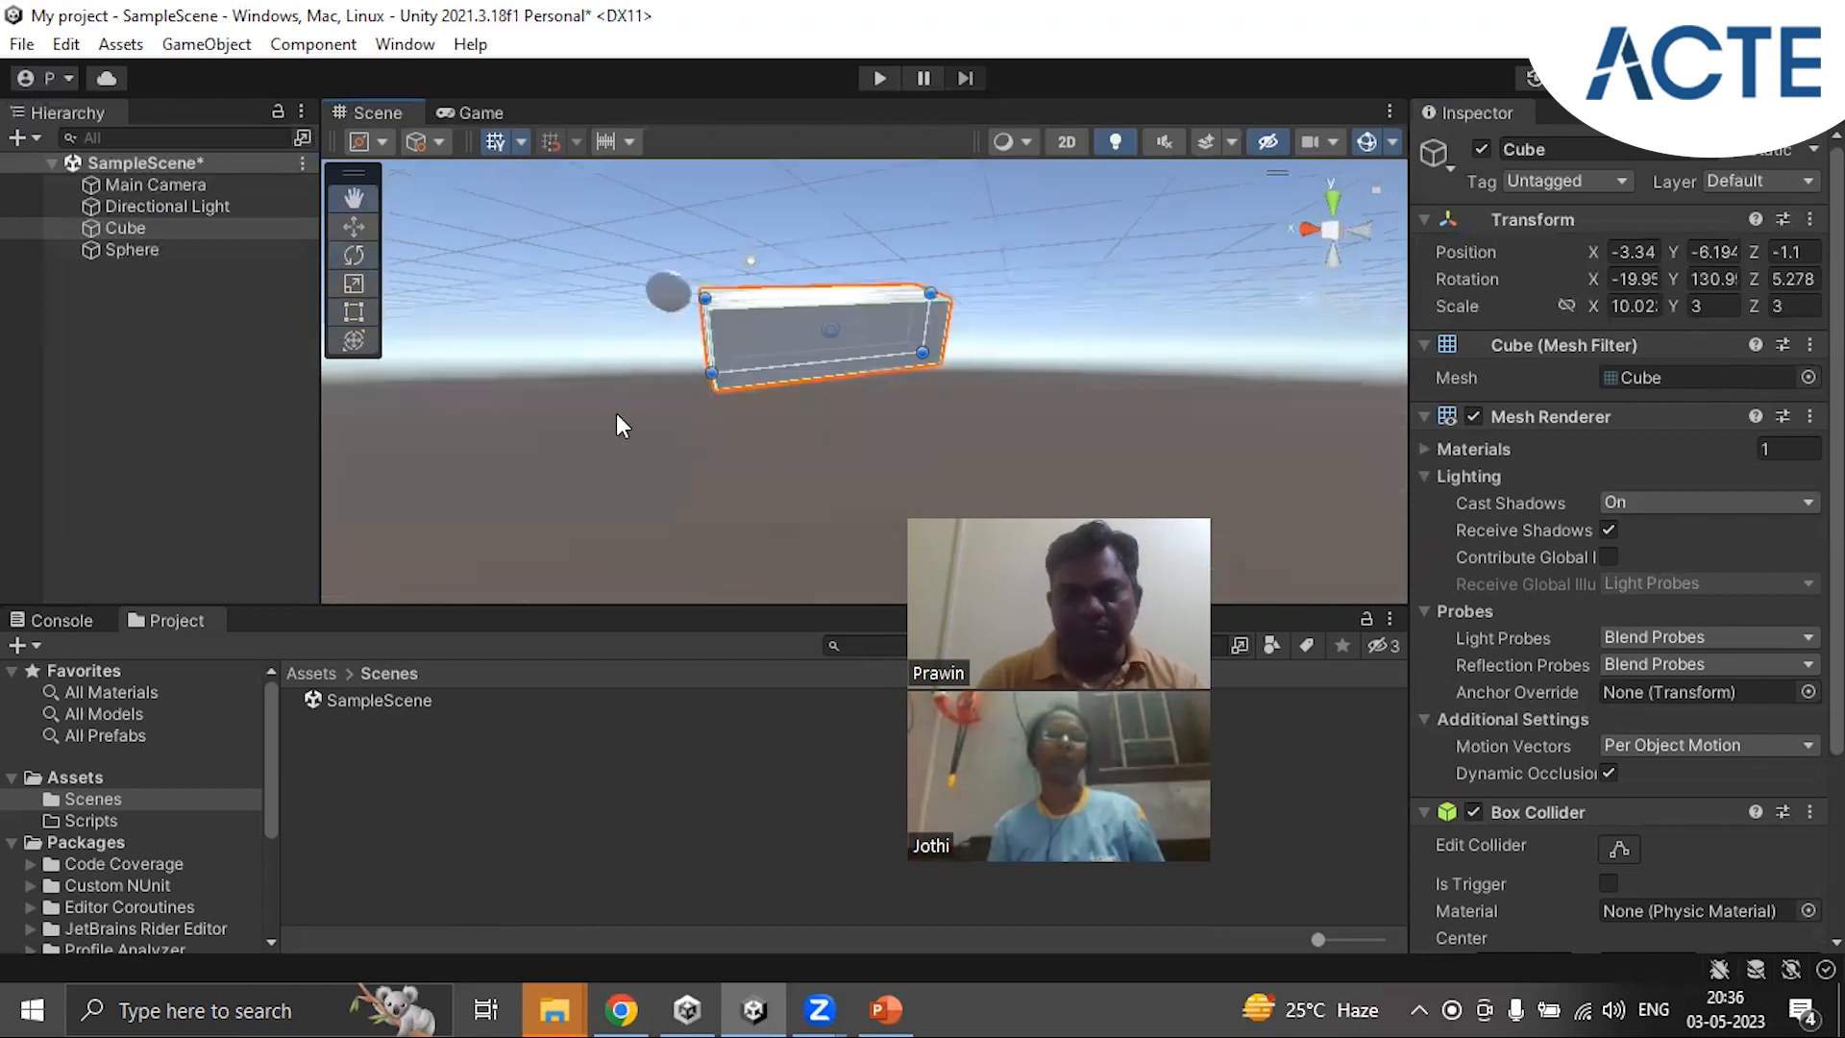
right_click_drag(615, 400, 816, 416)
middle_click_drag(678, 409, 843, 419)
key("t")
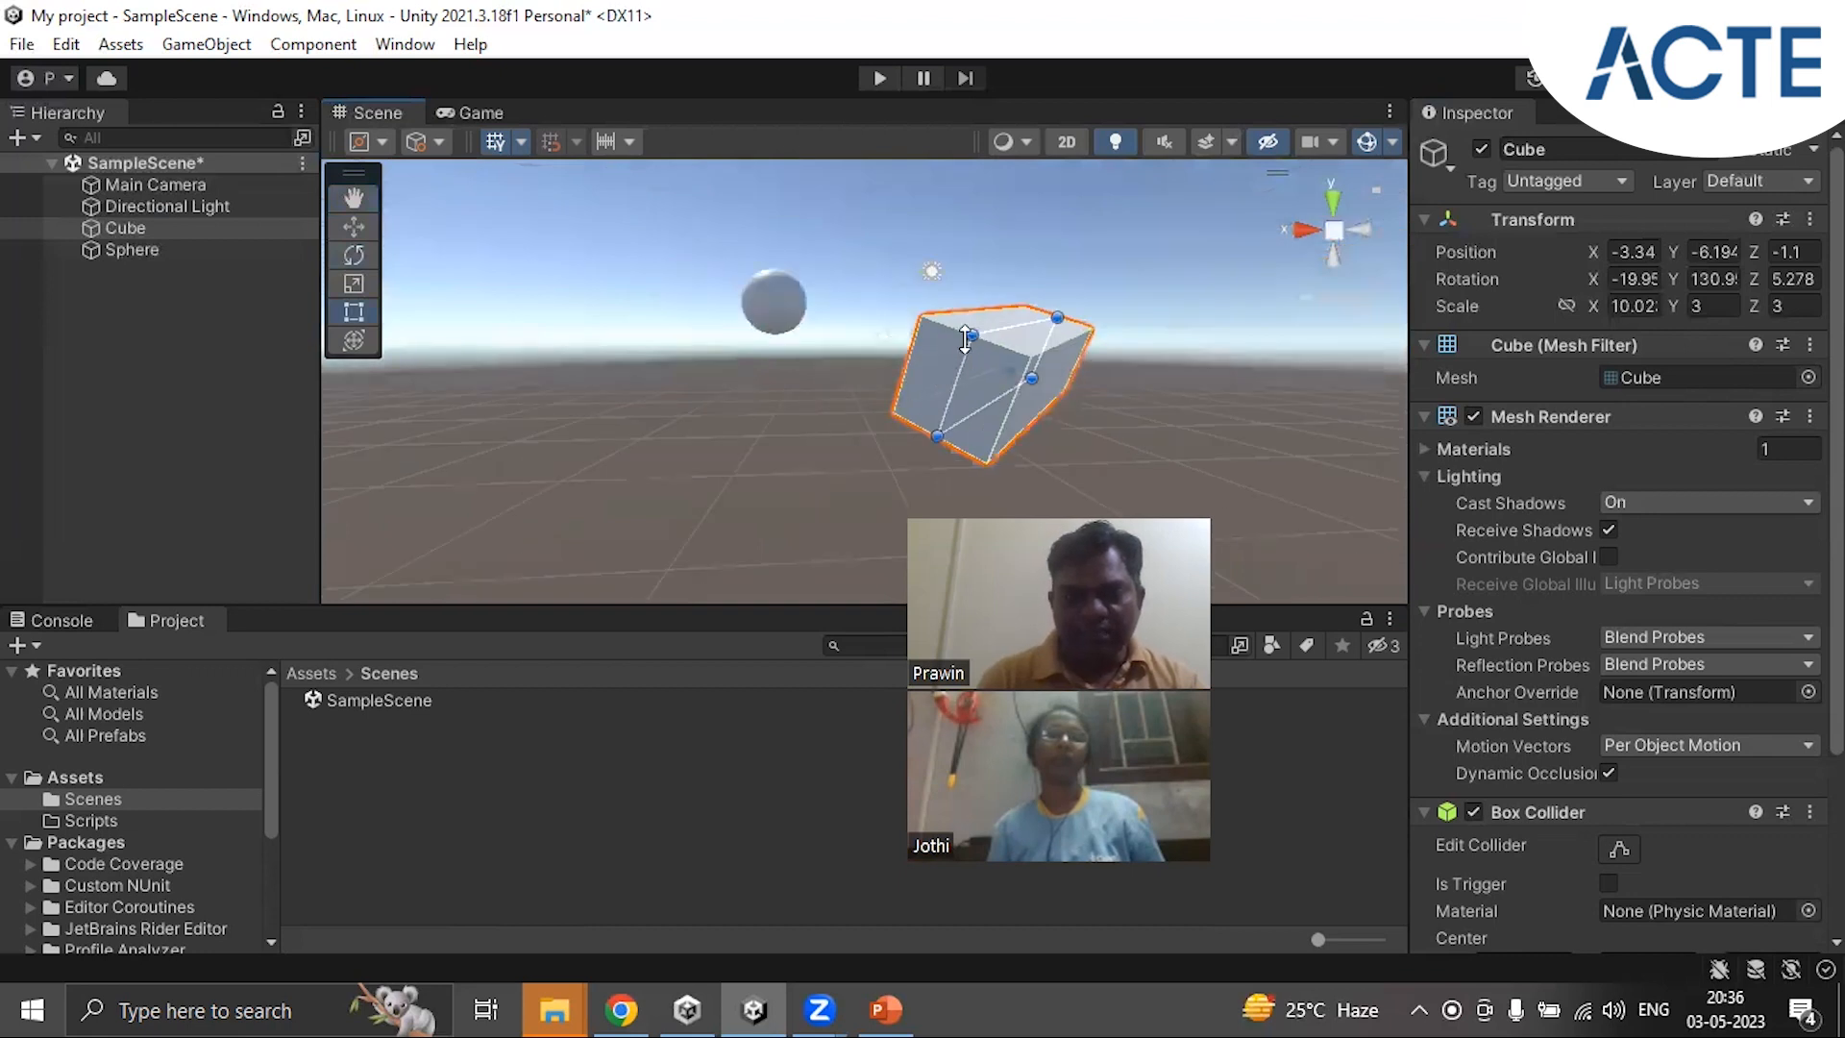
left_click_drag(966, 321, 778, 266)
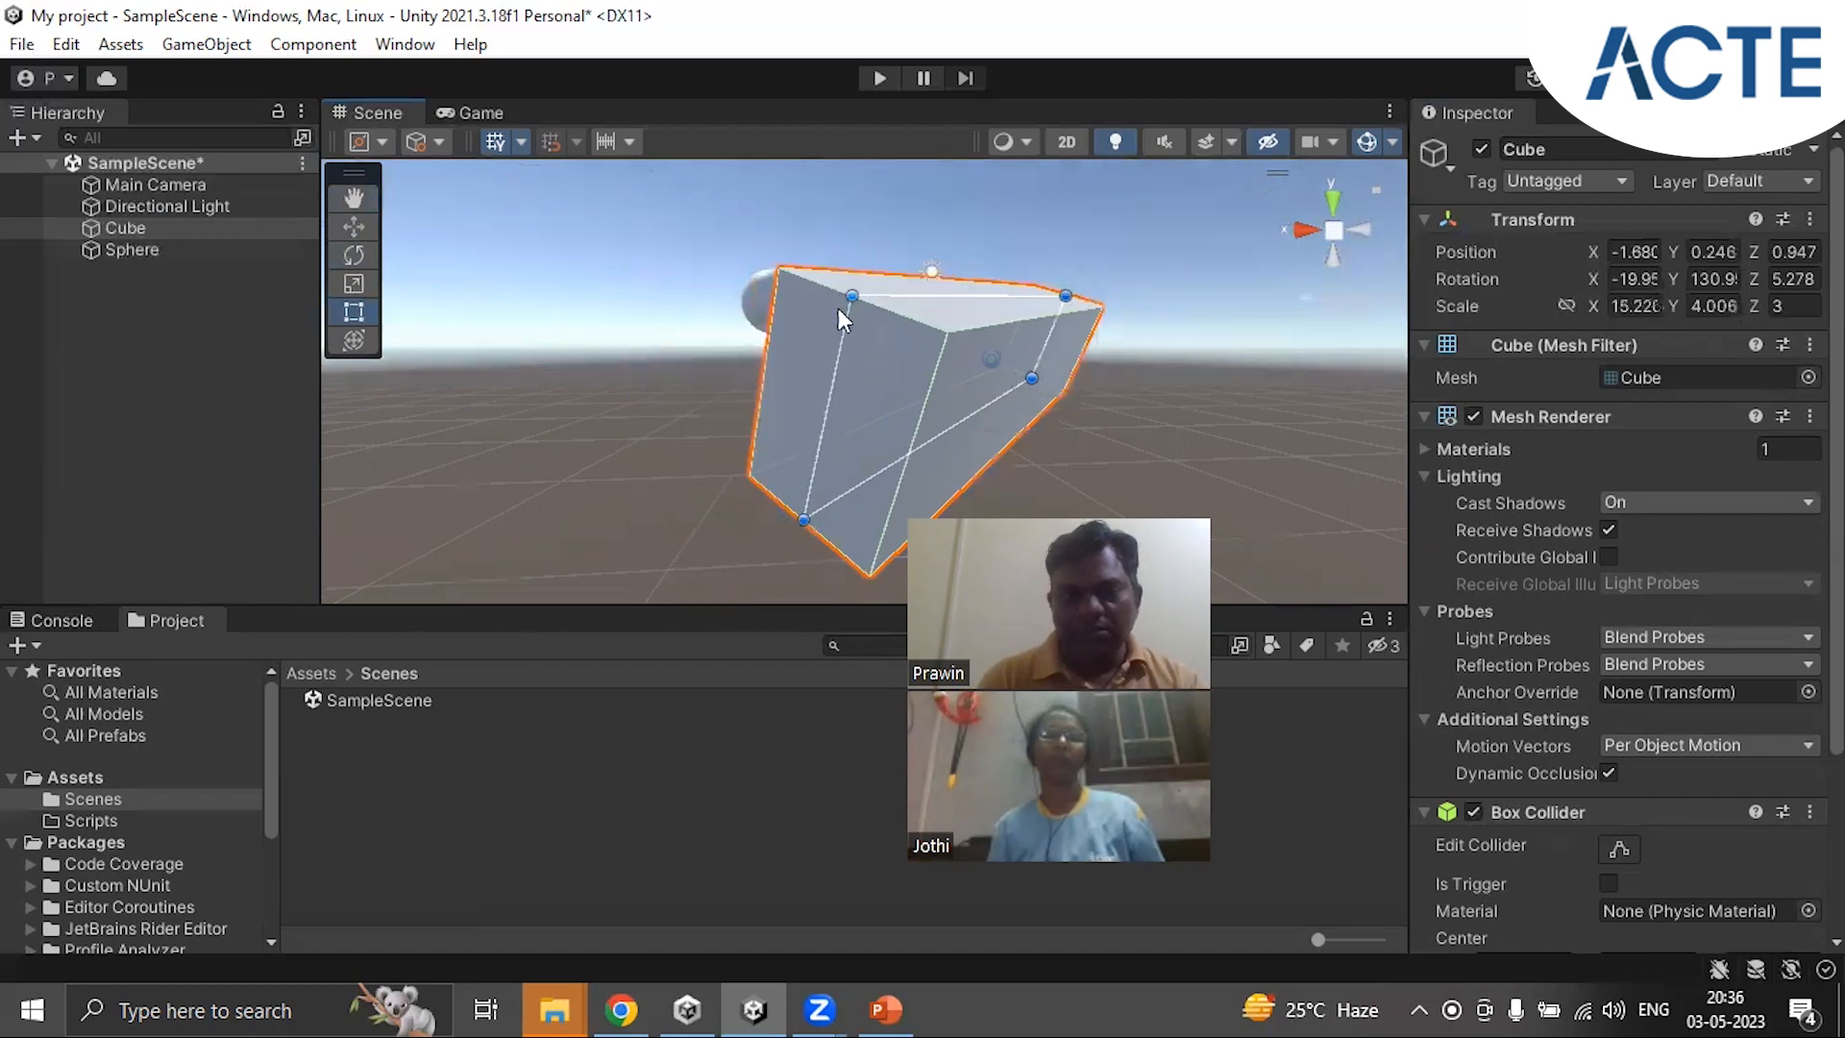
Step: Show the combined Transform gizmo, and use the Move tool to shift the Cube to about X 0.65, Y 1.36, Z -1.1
left_click(353, 342)
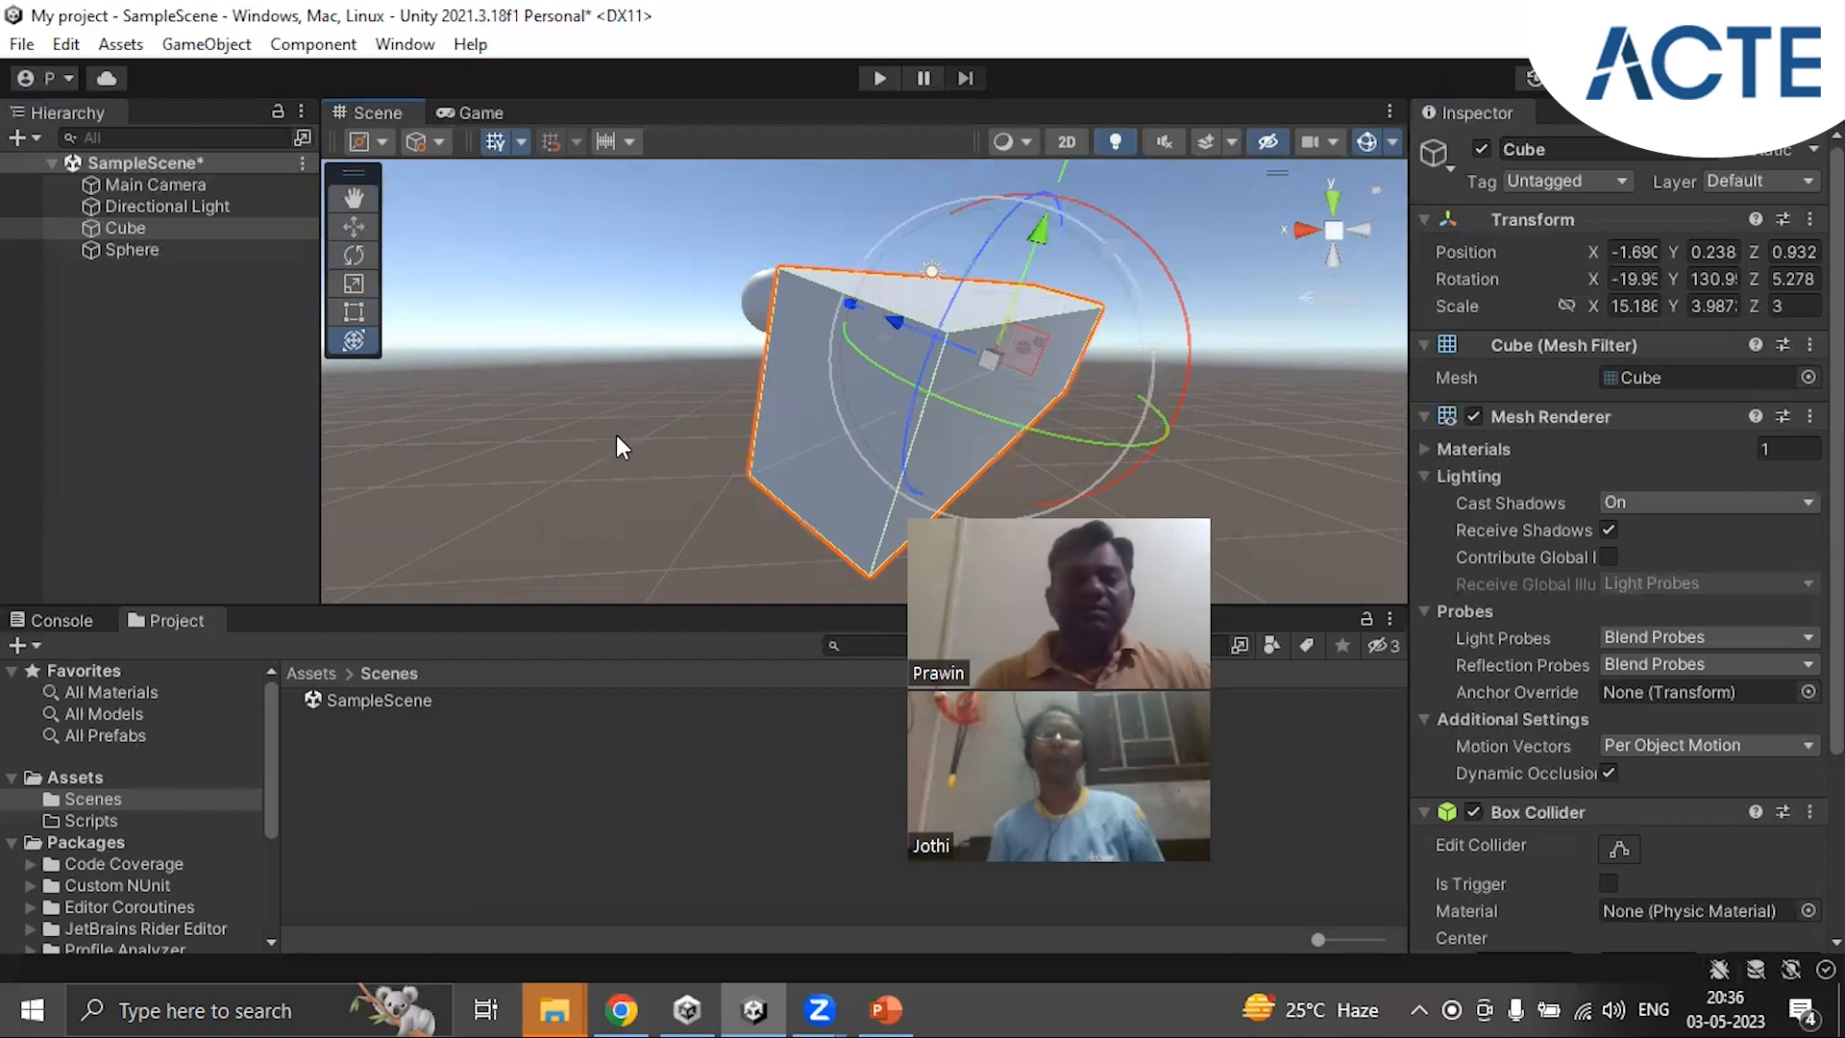
left_click(356, 227)
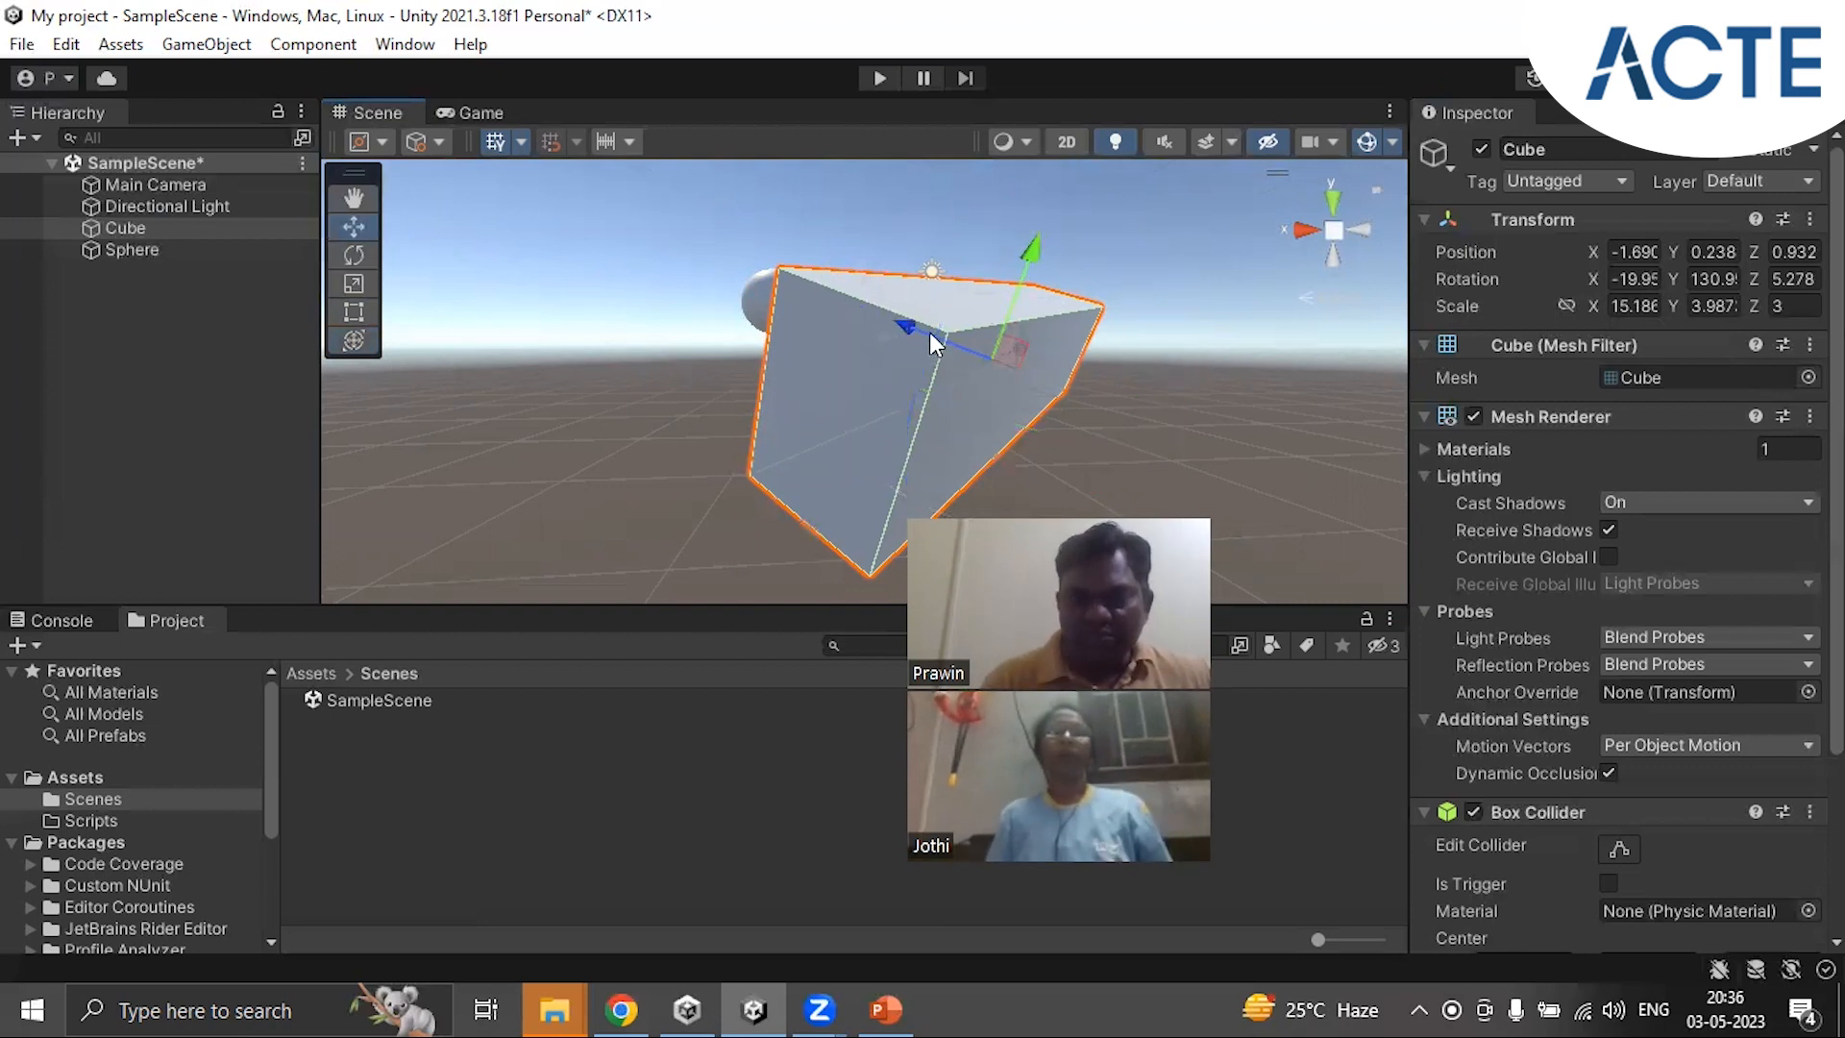
left_click_drag(905, 325, 473, 325)
Step: Rotate the Cube to about X -19.41, Y 125.68, Z 7.06, and reduce its Y scale to about 3.09
left_click(351, 257)
left_click(357, 282)
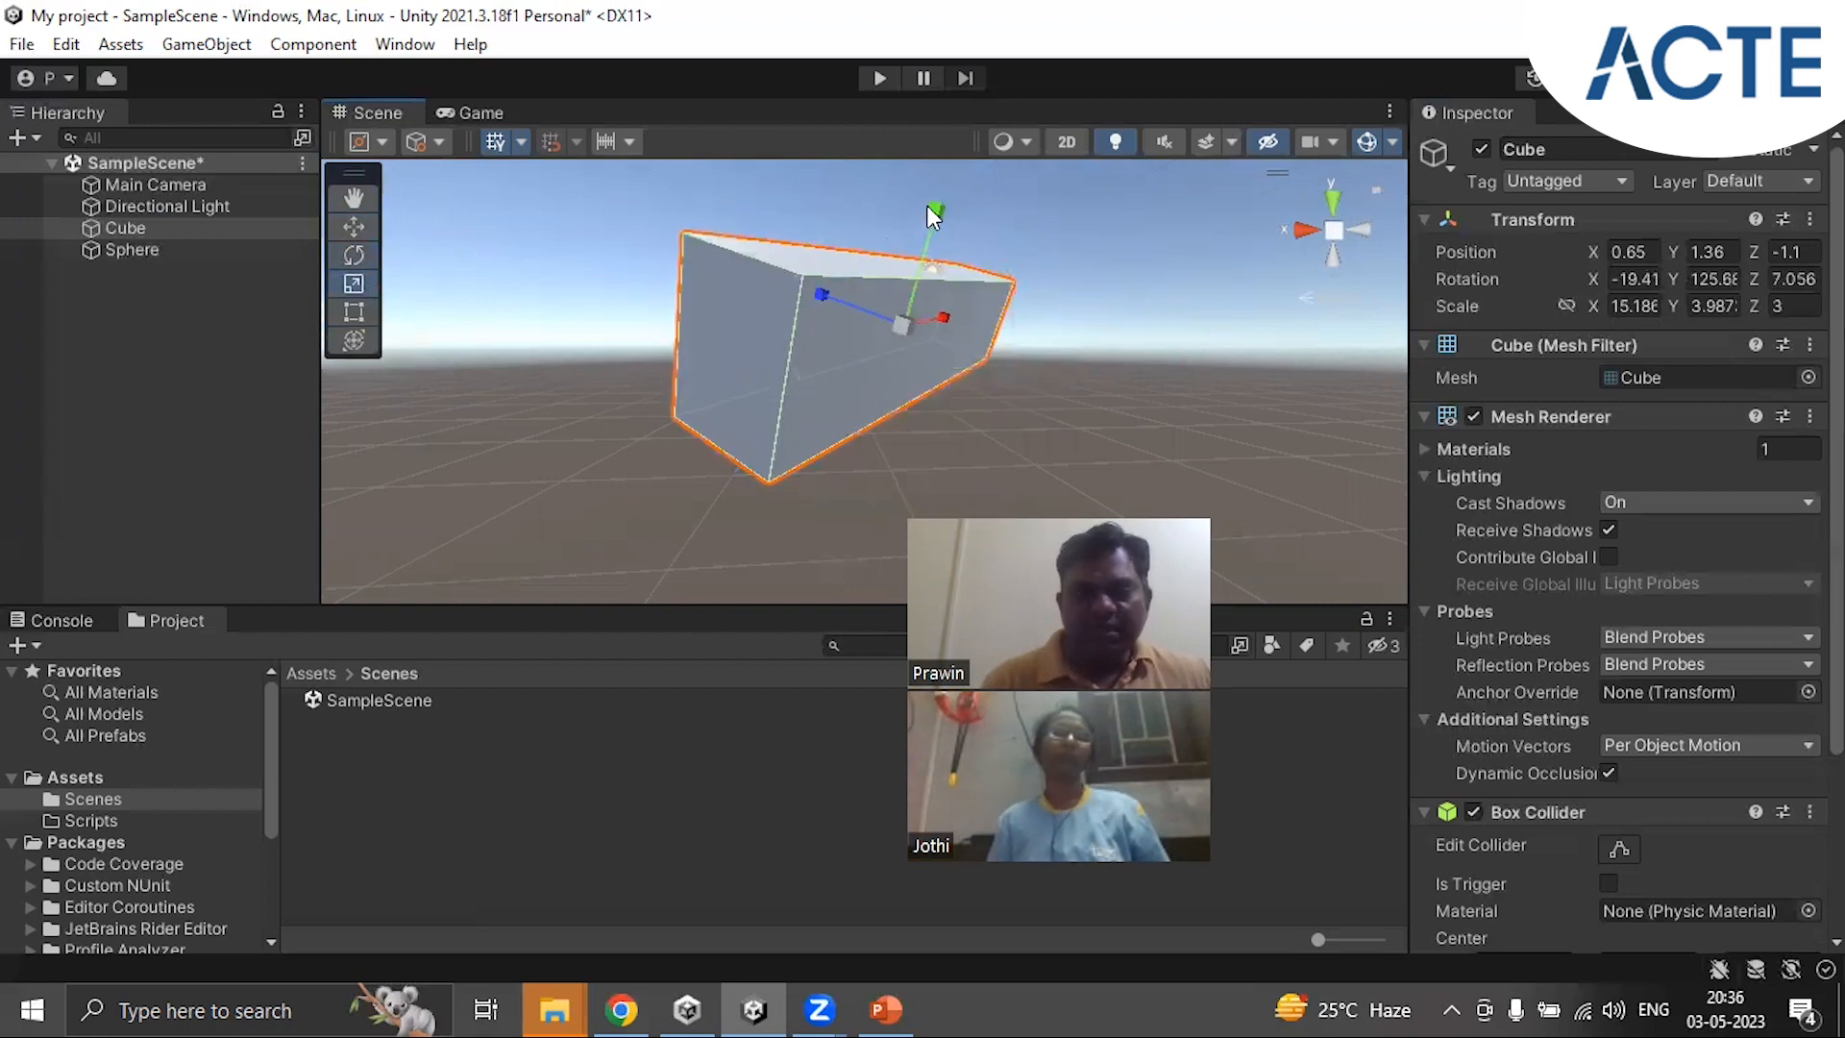
mouse_move(933, 208)
left_mouse_down()
mouse_move(938, 171)
mouse_move(928, 247)
mouse_move(932, 232)
left_mouse_up()
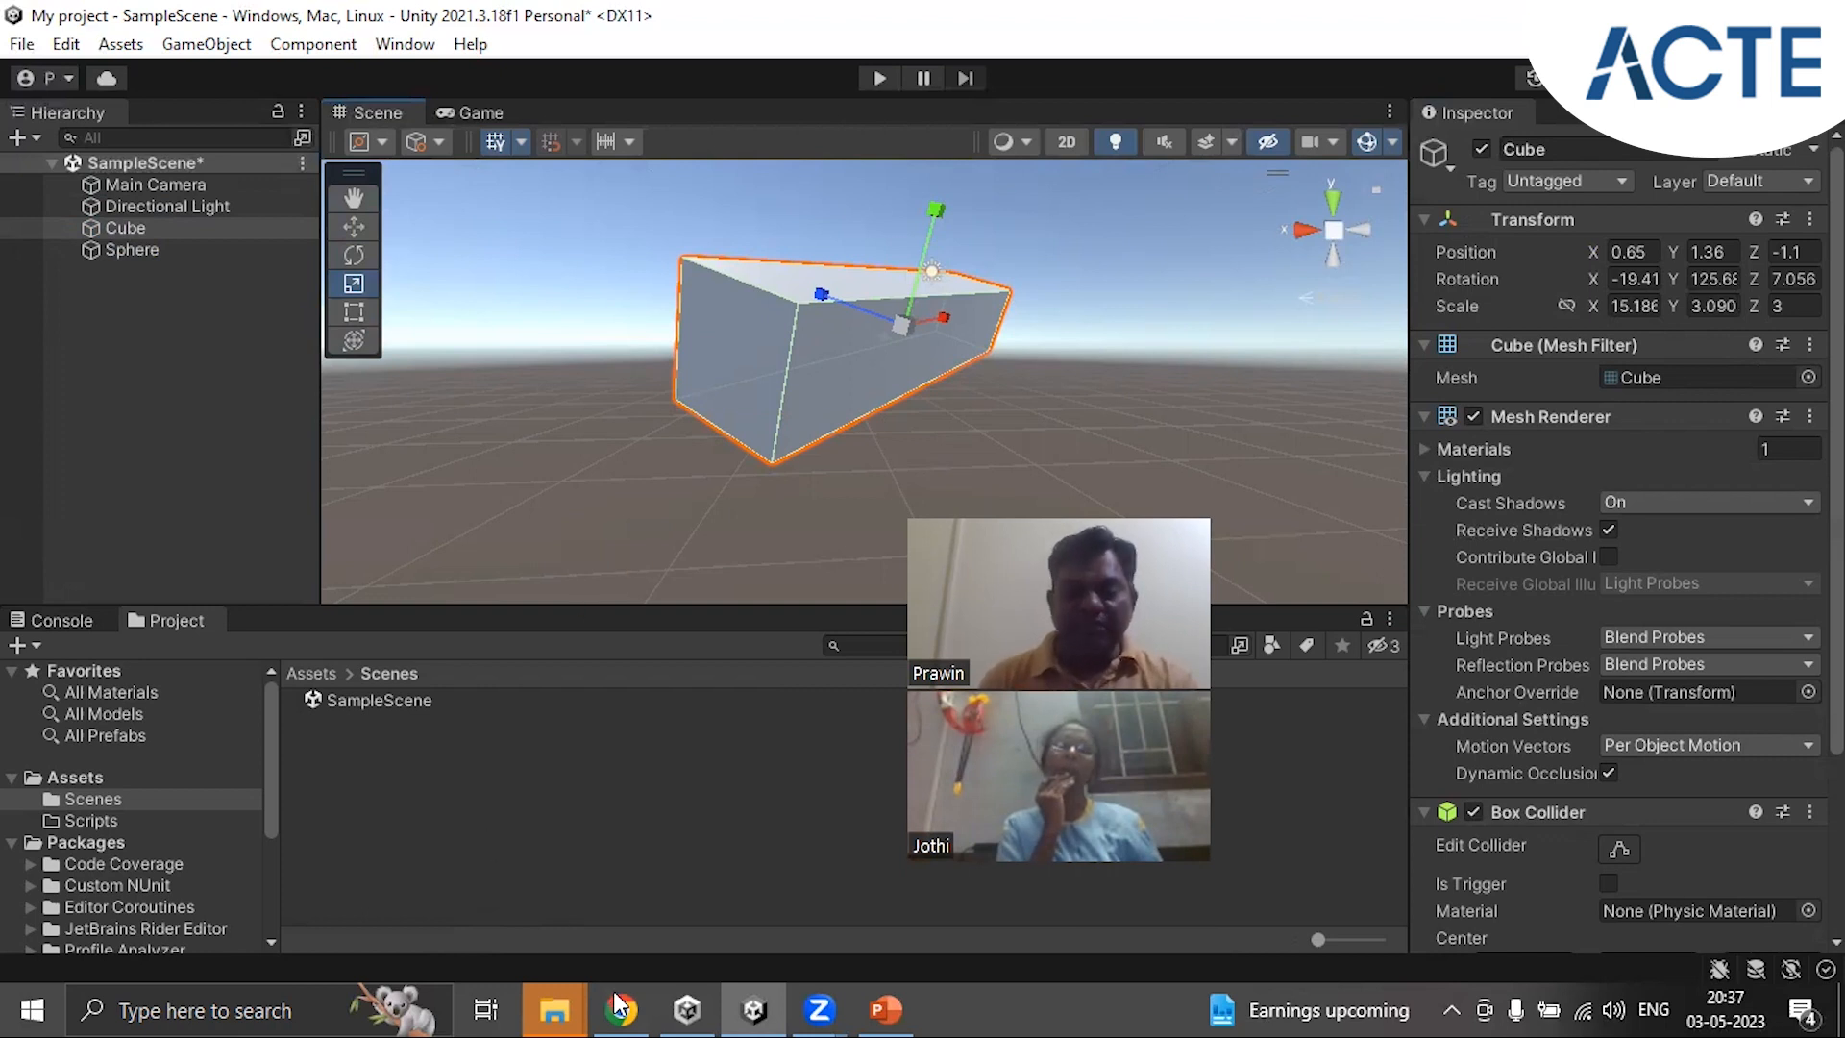
Step: Switch to Google Chrome and open a new browser tab
mouse_move(623, 1007)
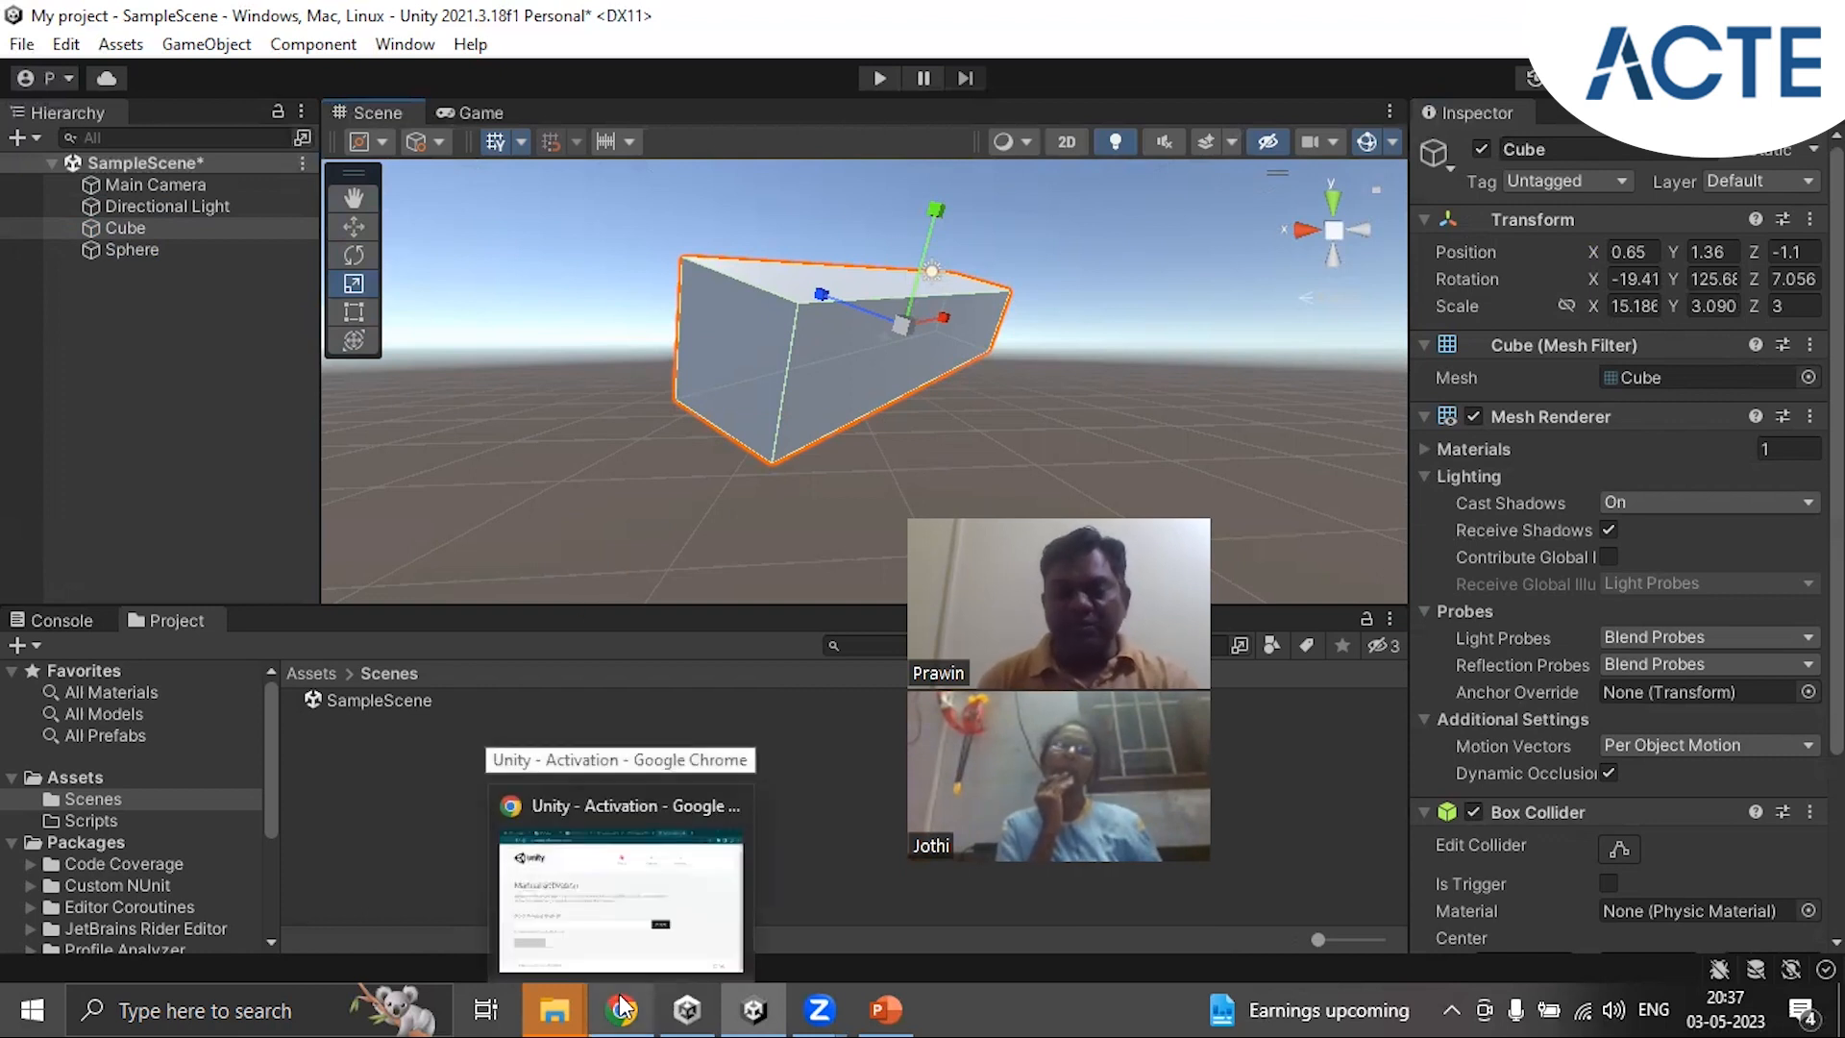
left_click(686, 961)
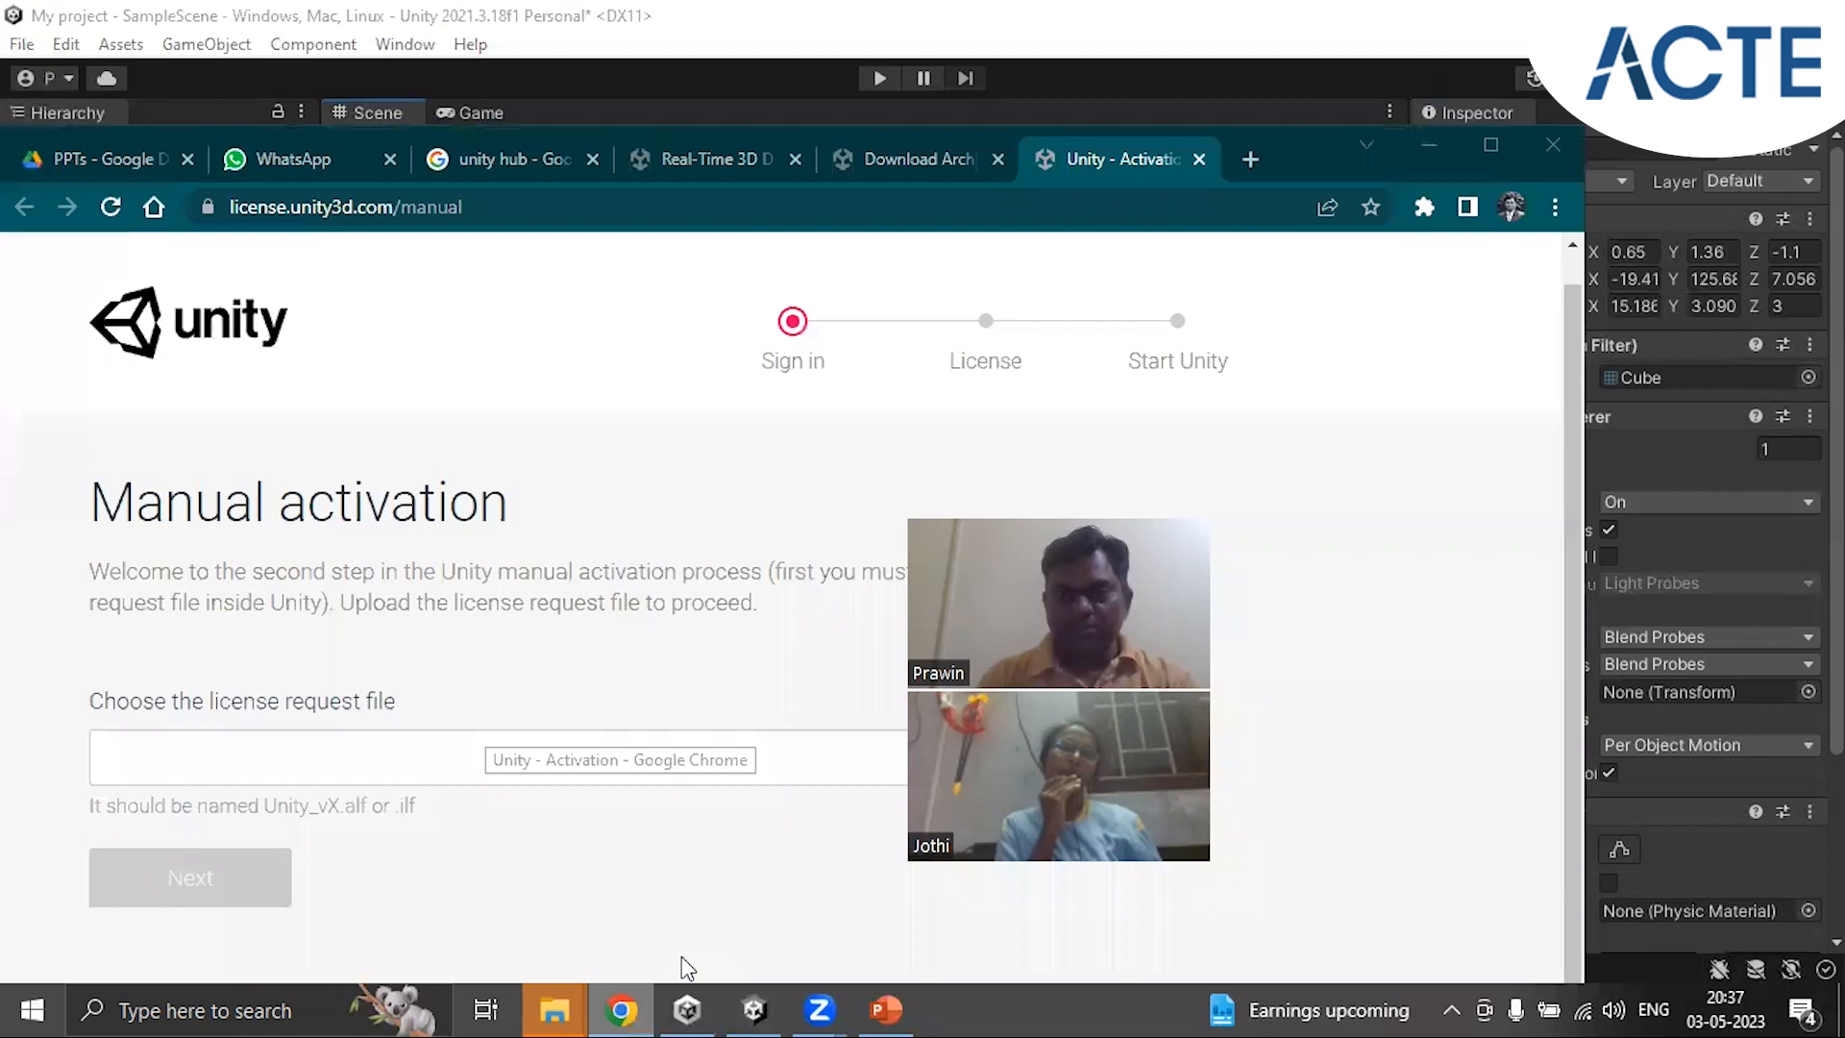
left_click(1250, 160)
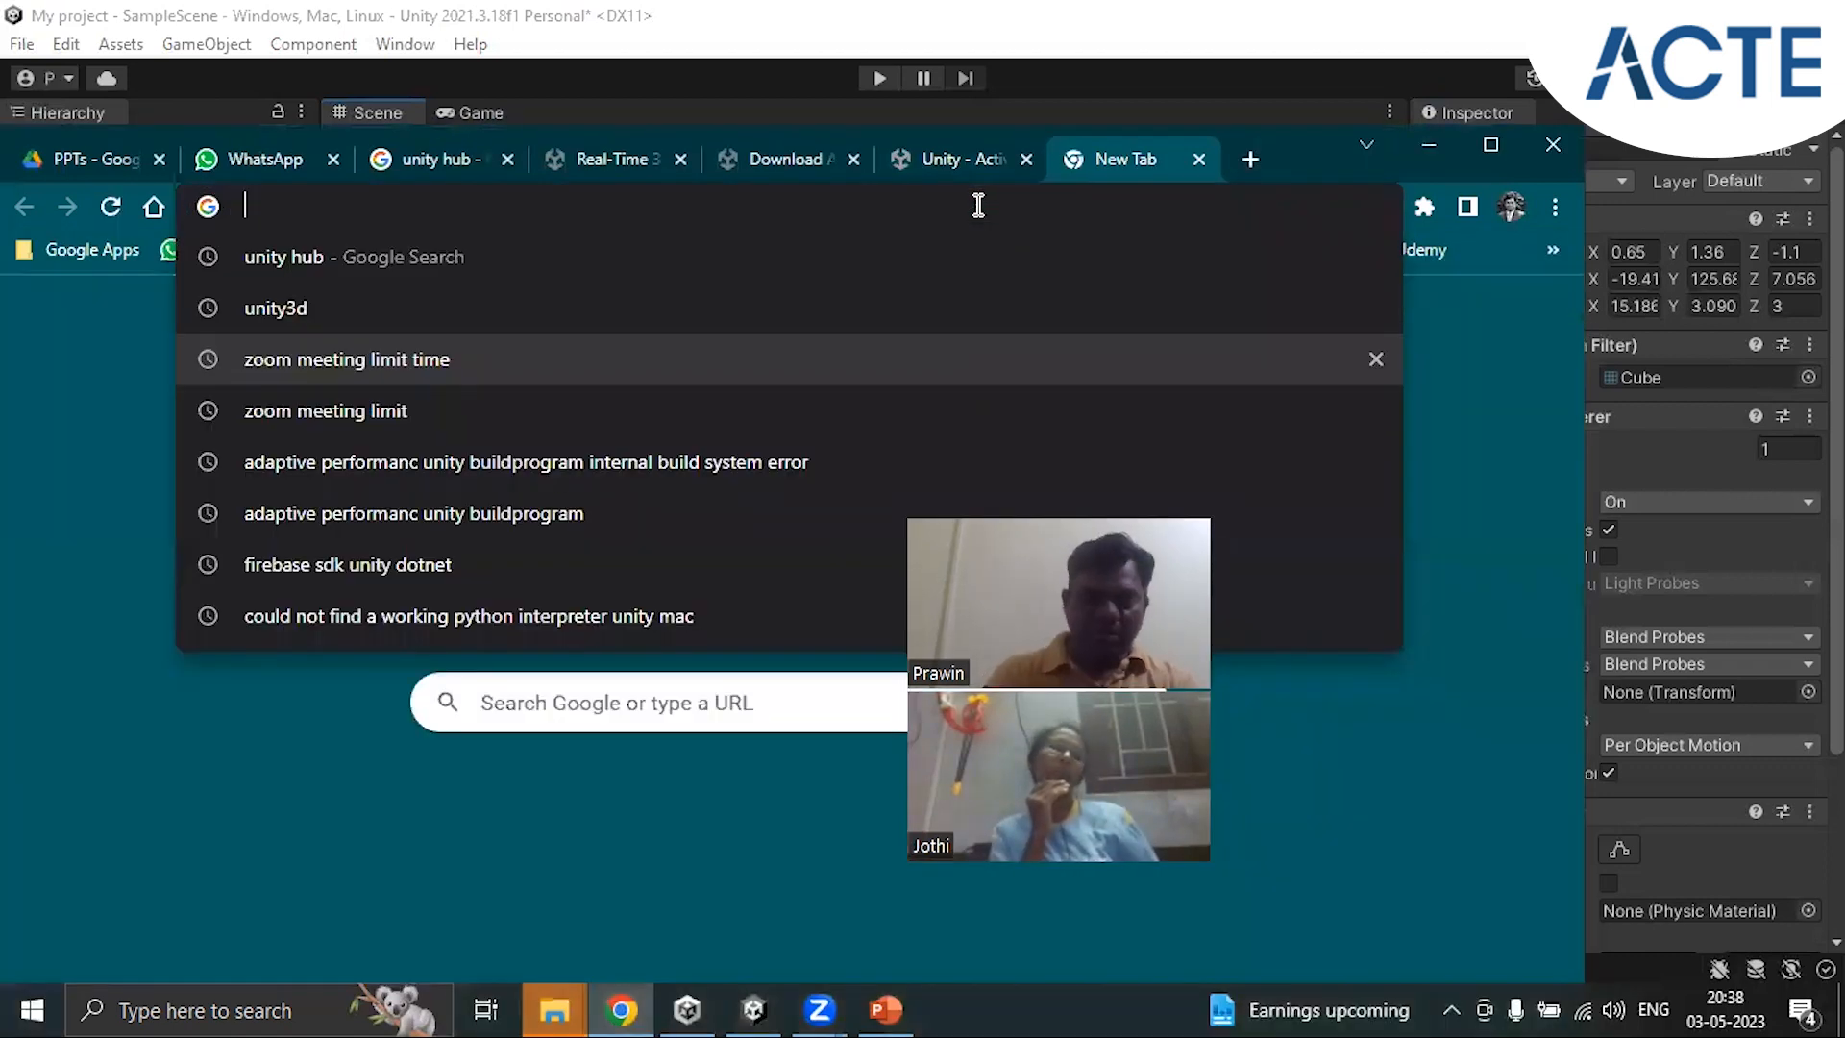
type("manual.uni")
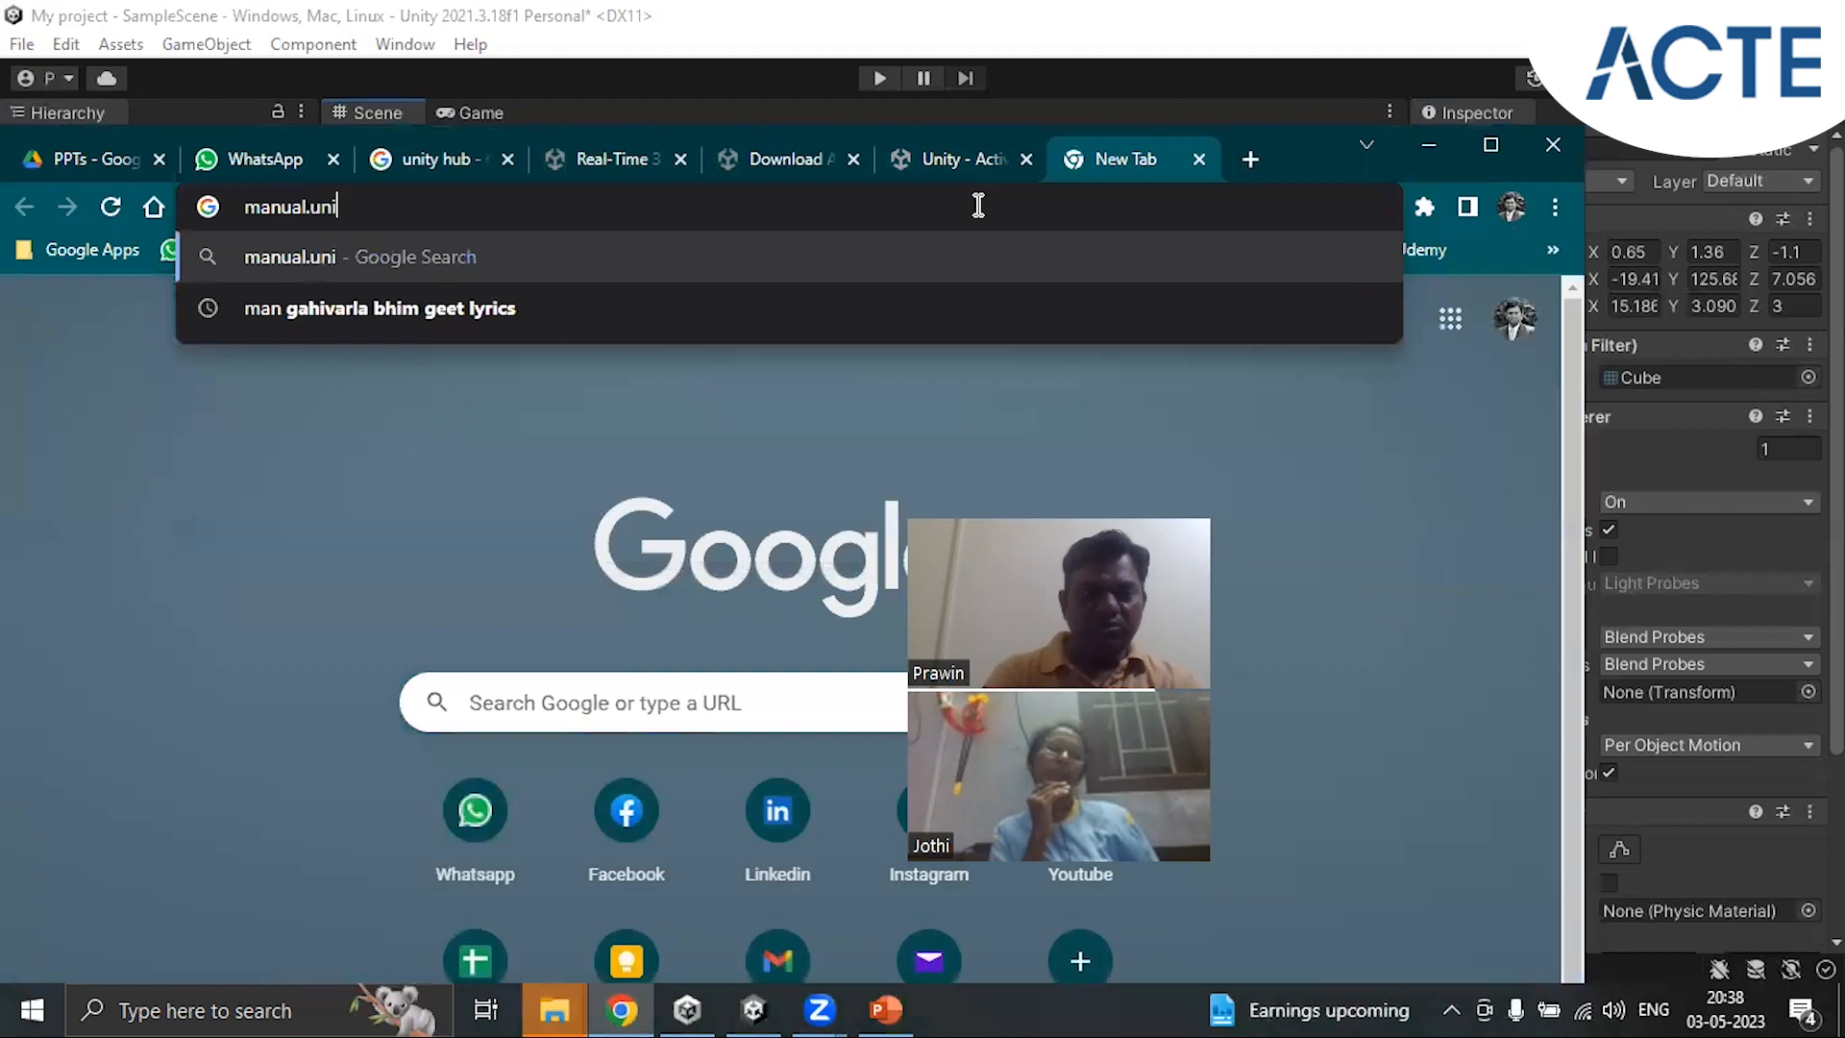
key("BackSpace")
key("BackSpace")
key("BackSpace")
key("BackSpace")
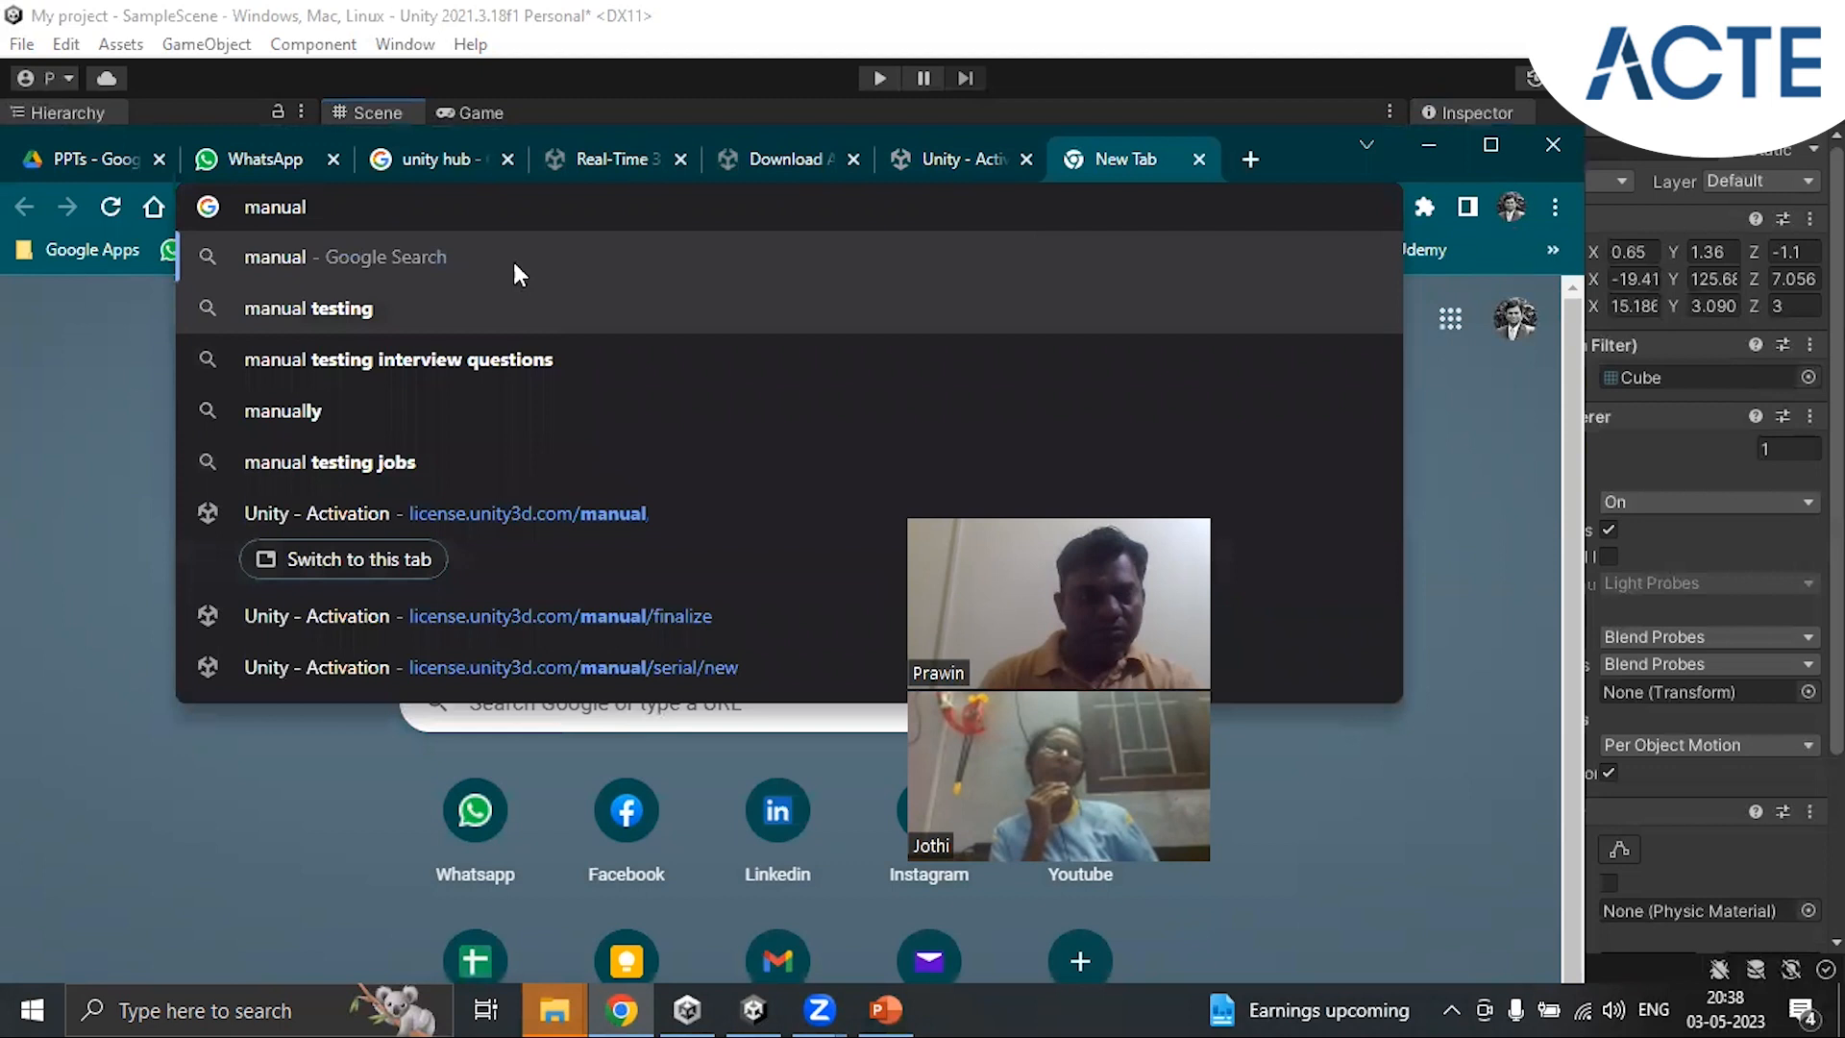
type(".")
key("BackSpace")
key("BackSpace")
key("BackSpace")
key("BackSpace")
key("BackSpace")
key("BackSpace")
key("BackSpace")
Step: Search the web for "unity manual" and open the Unity User Manual 2021.3 (LTS) result in a new tab
type("unity ")
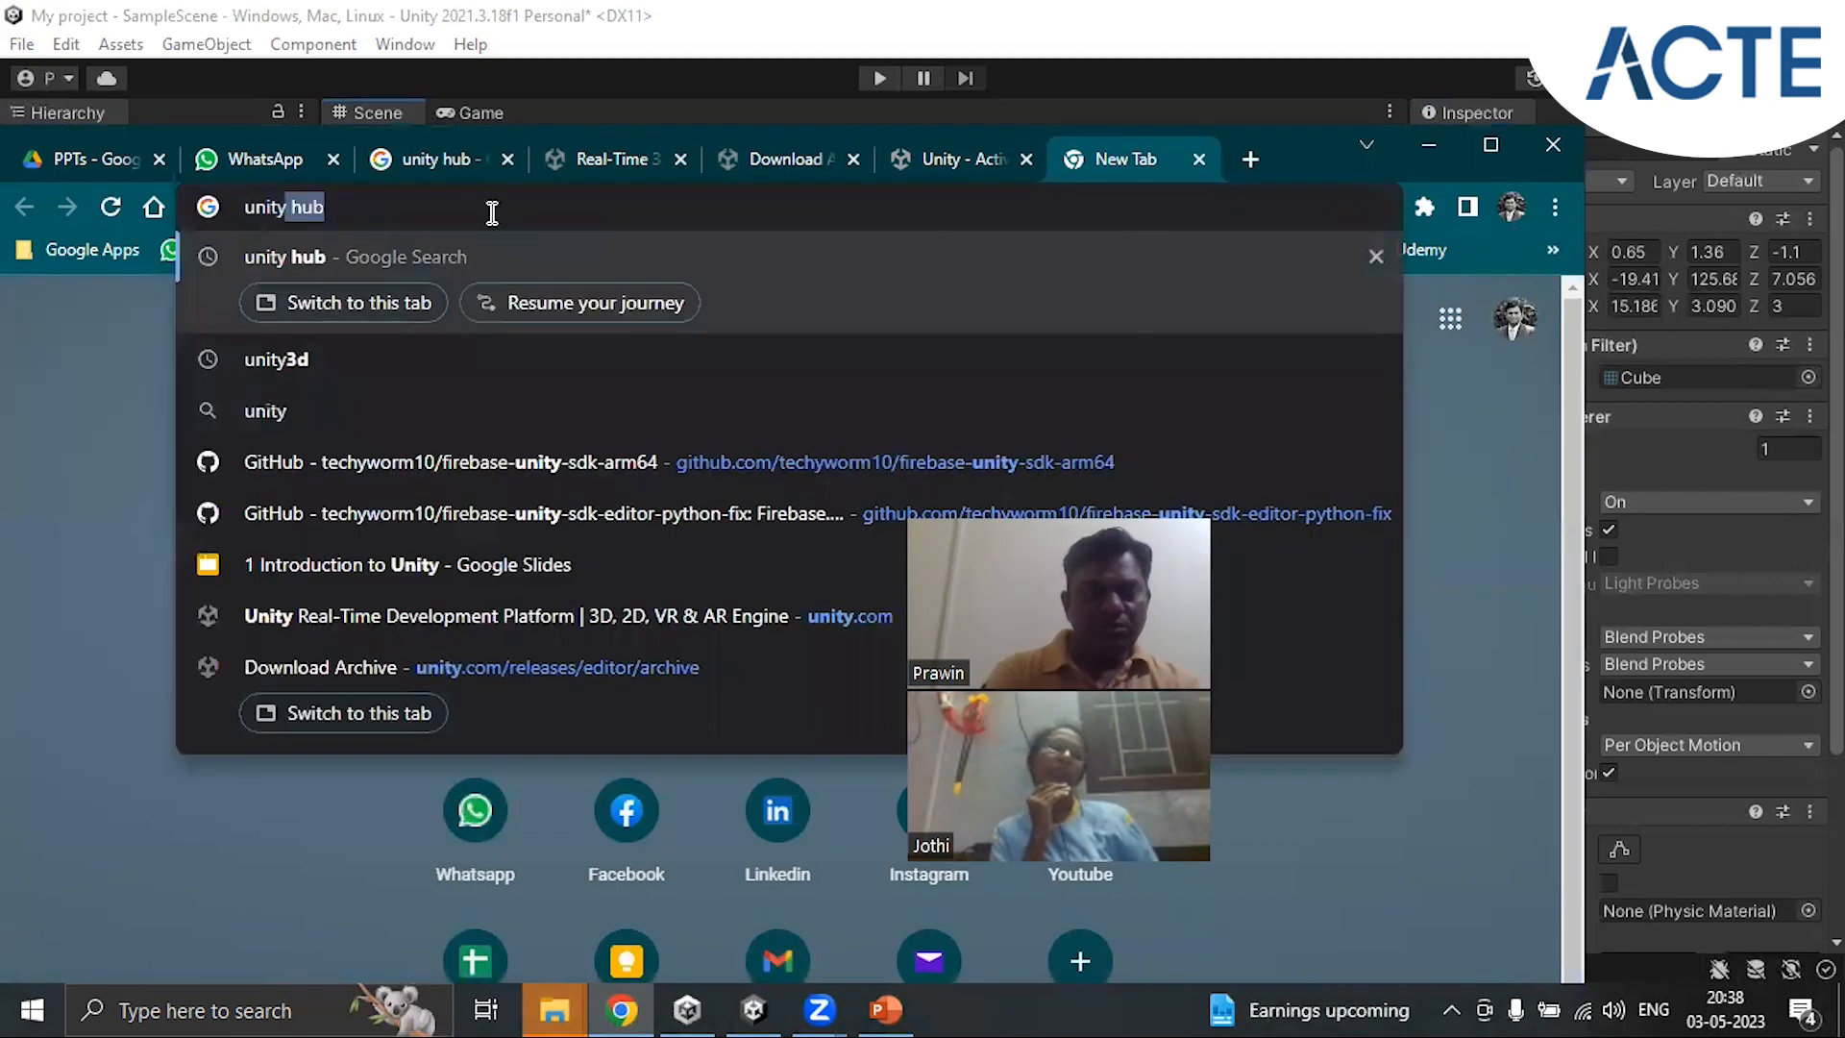
type("manual")
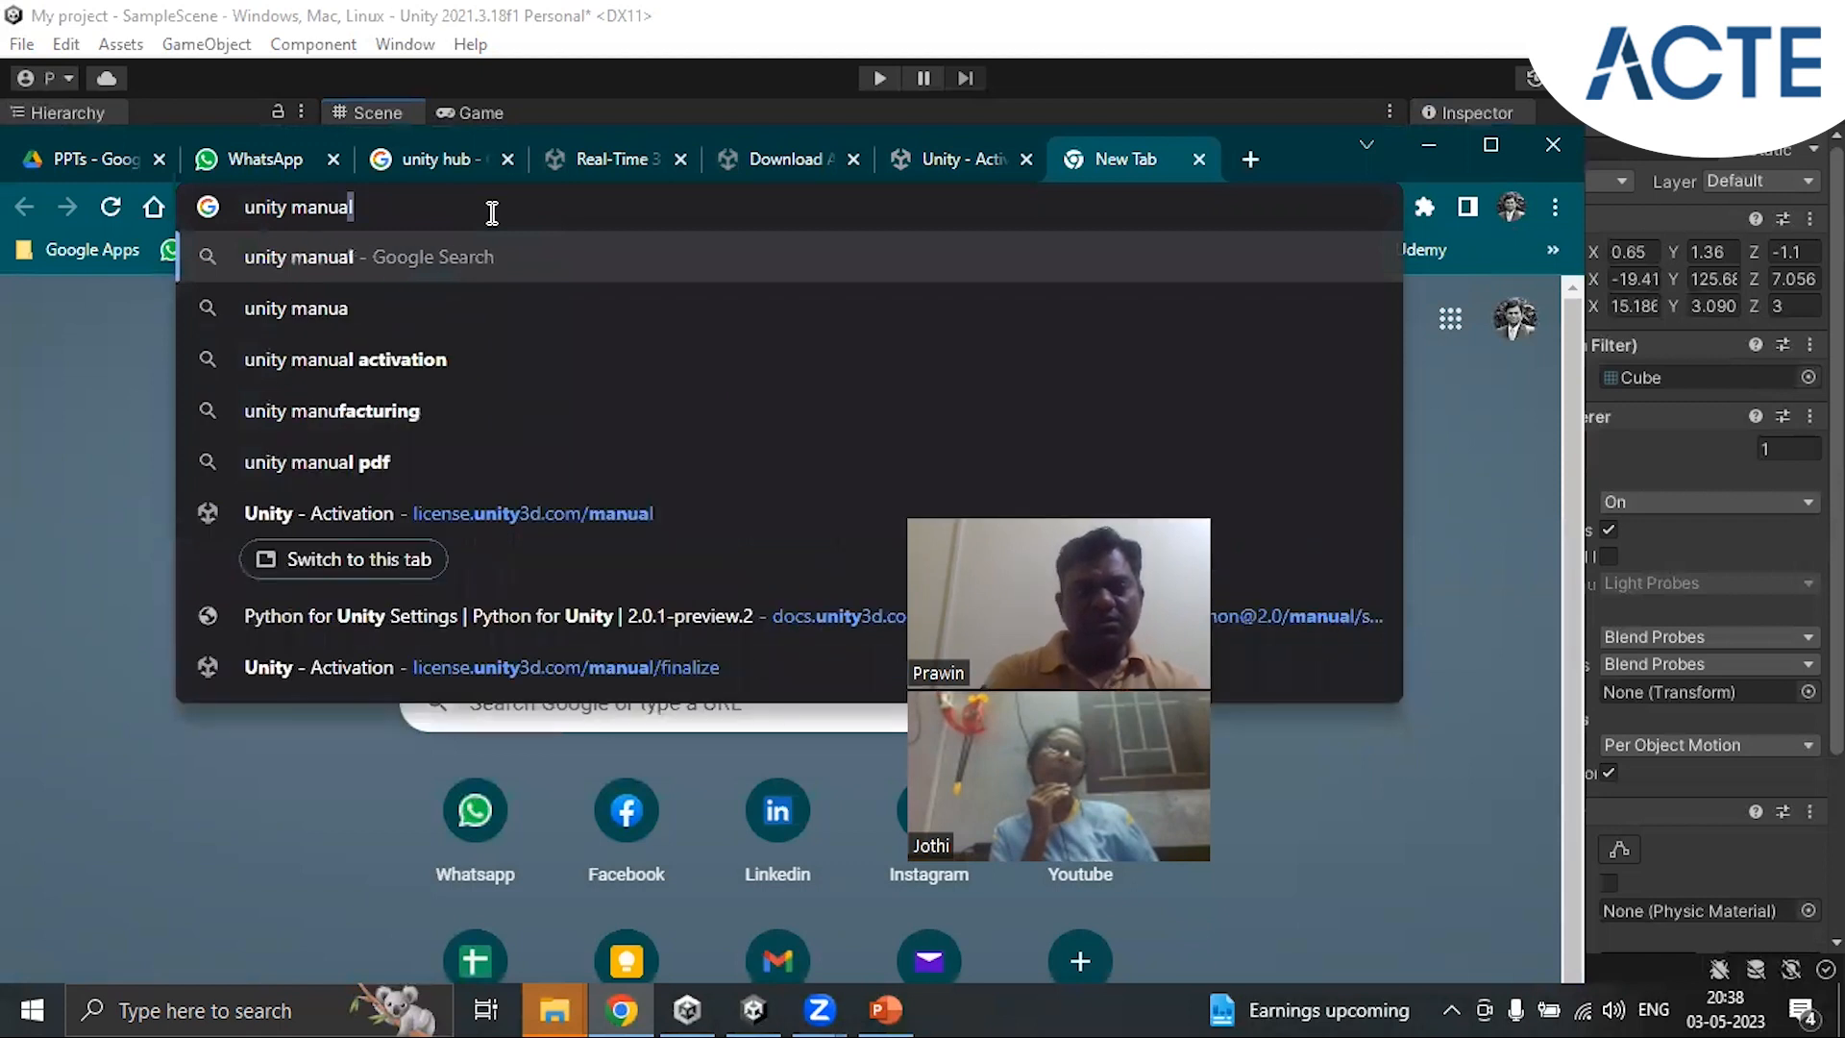
key("Return")
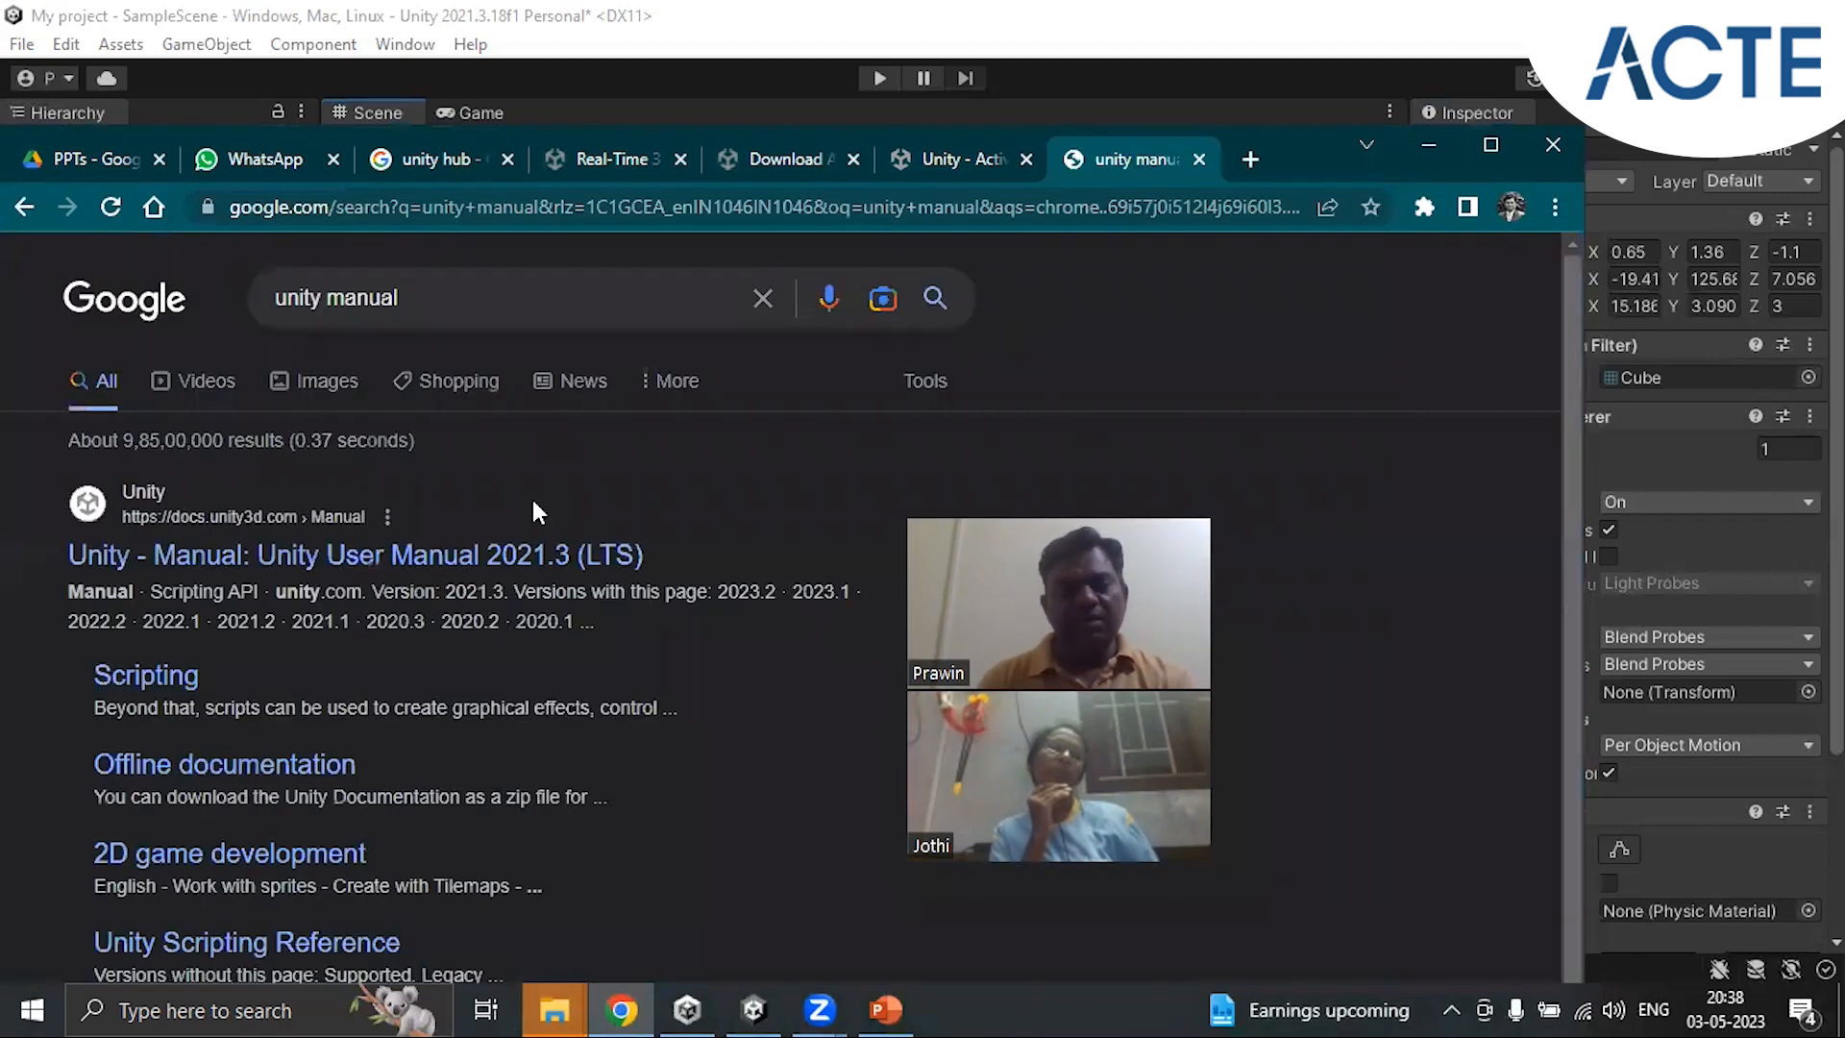
right_click(359, 563)
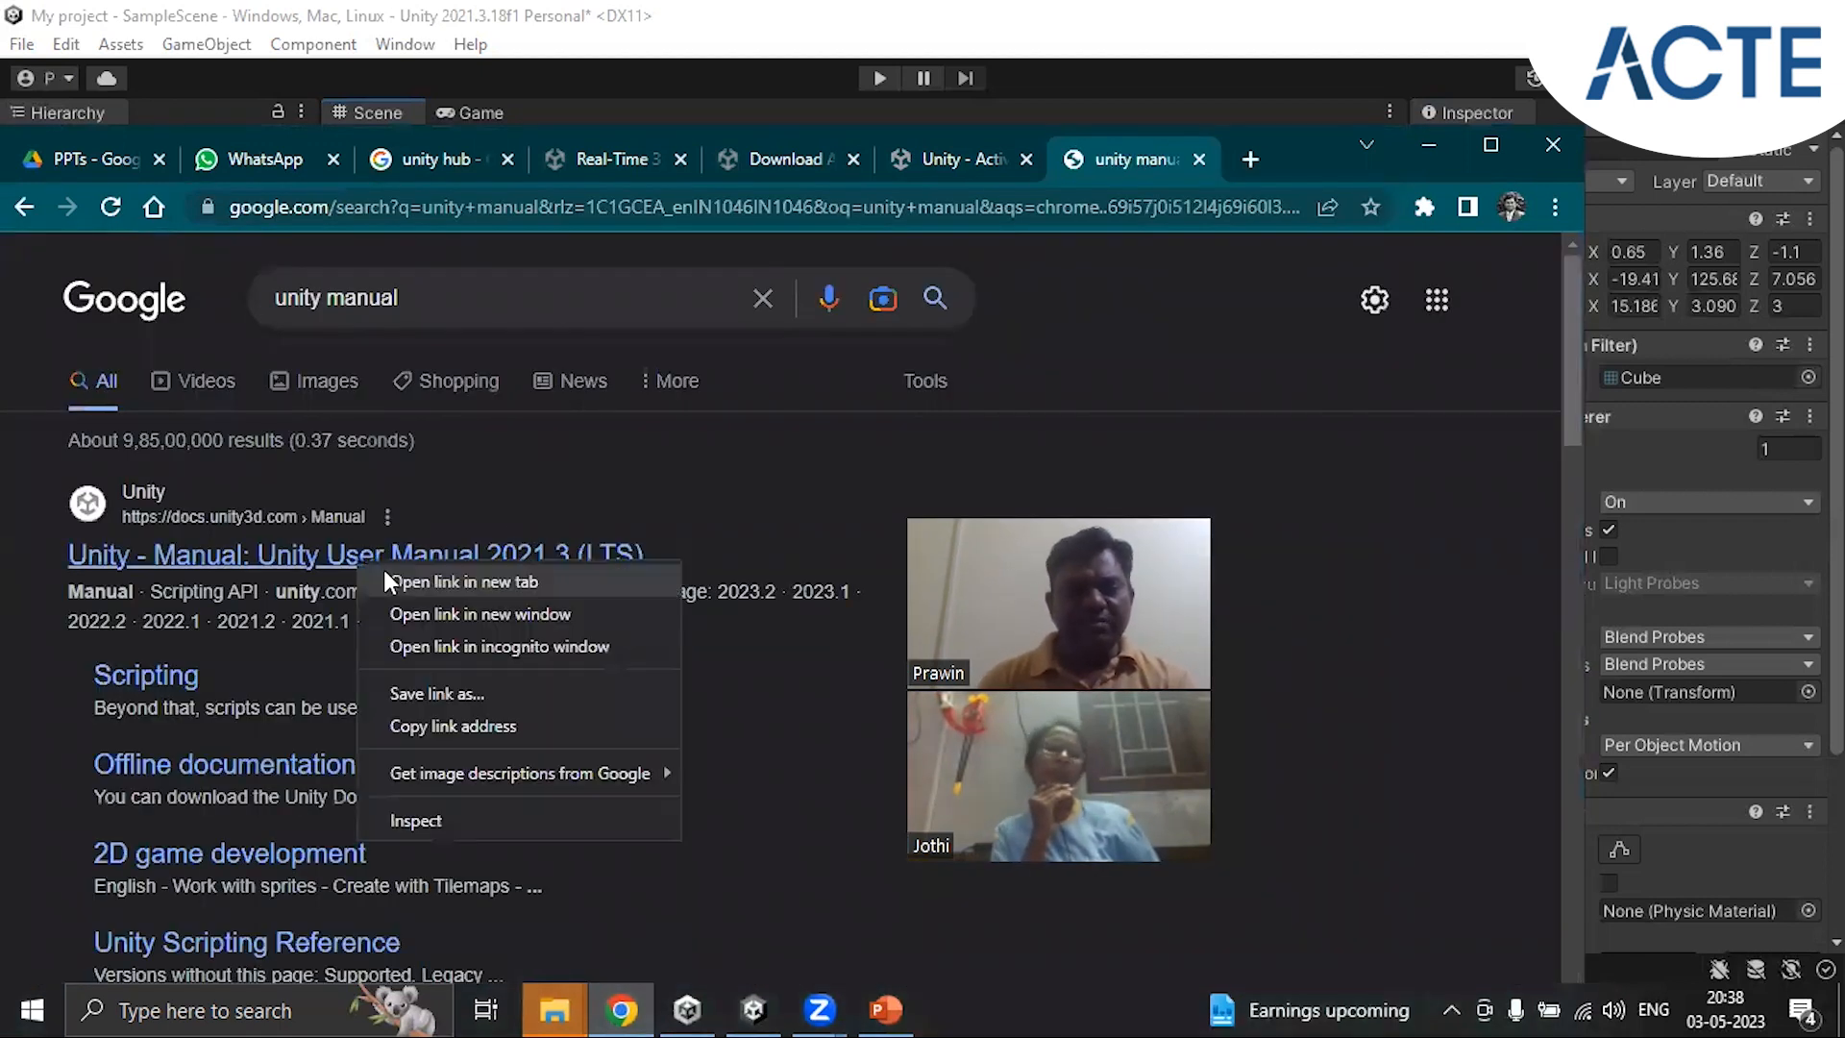
left_click(397, 577)
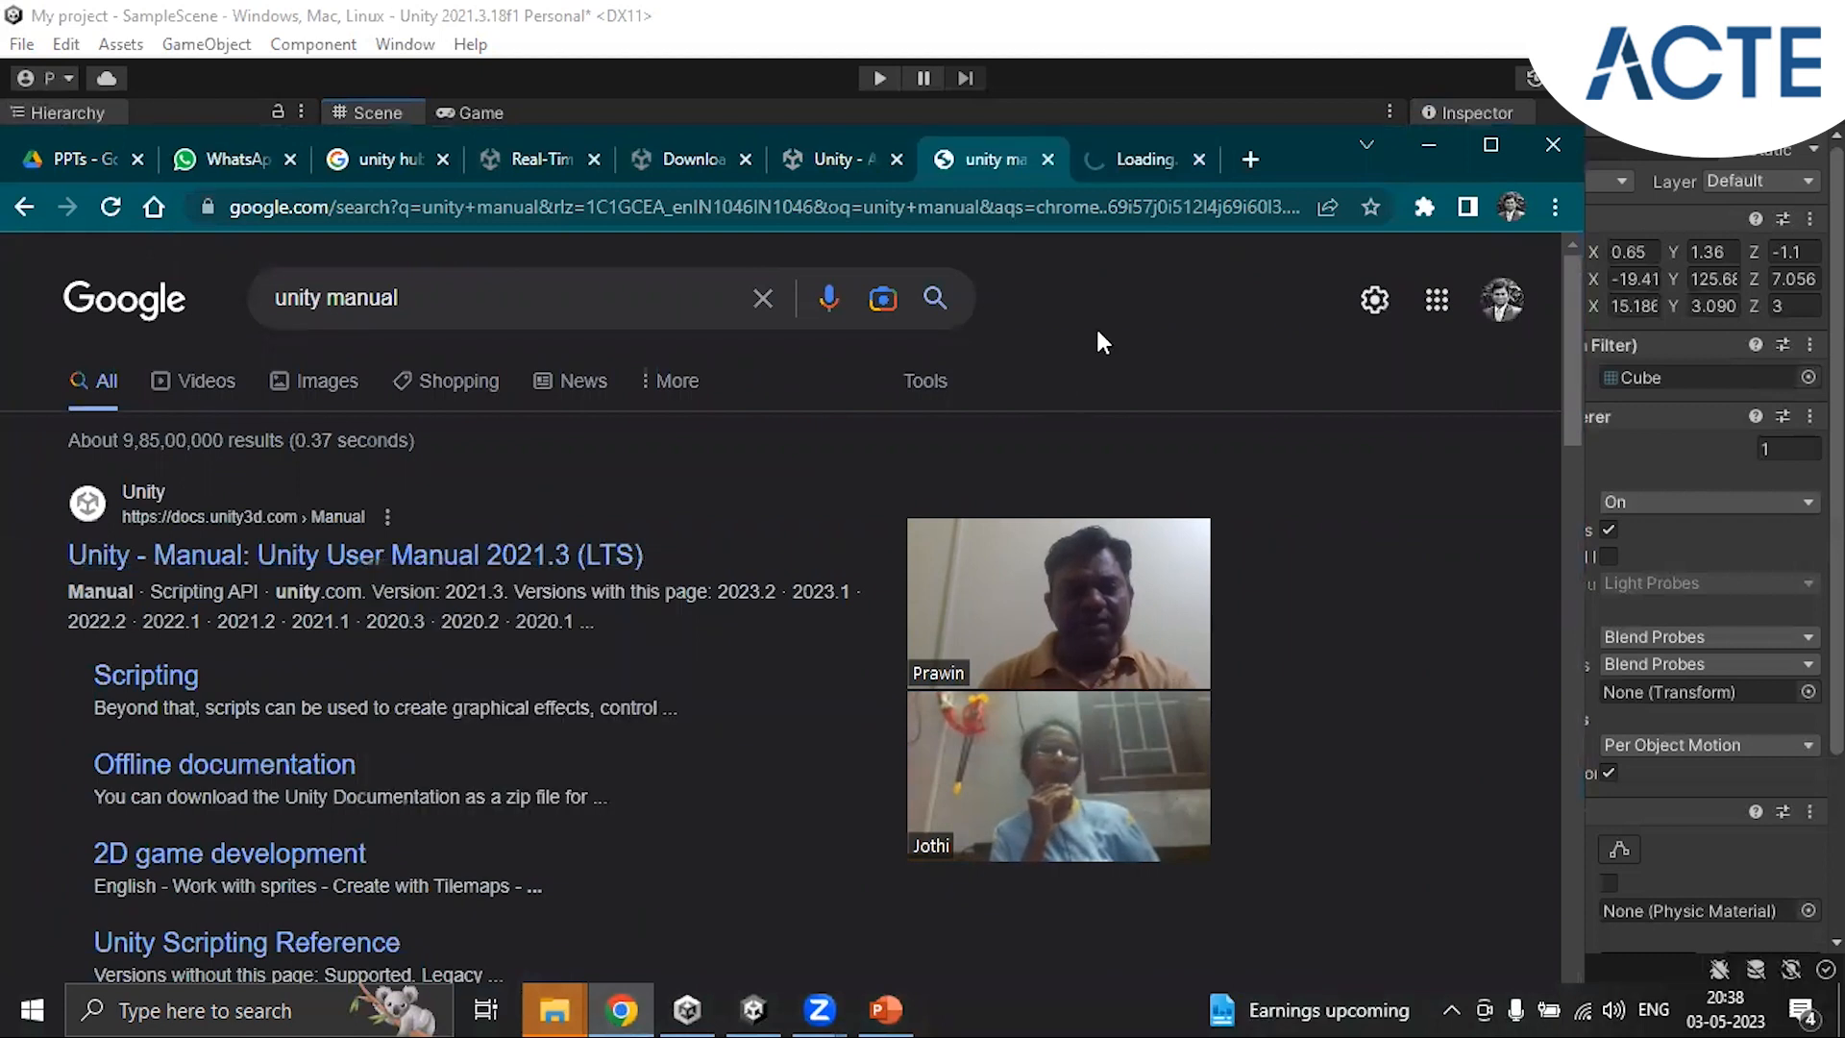
left_click(1142, 161)
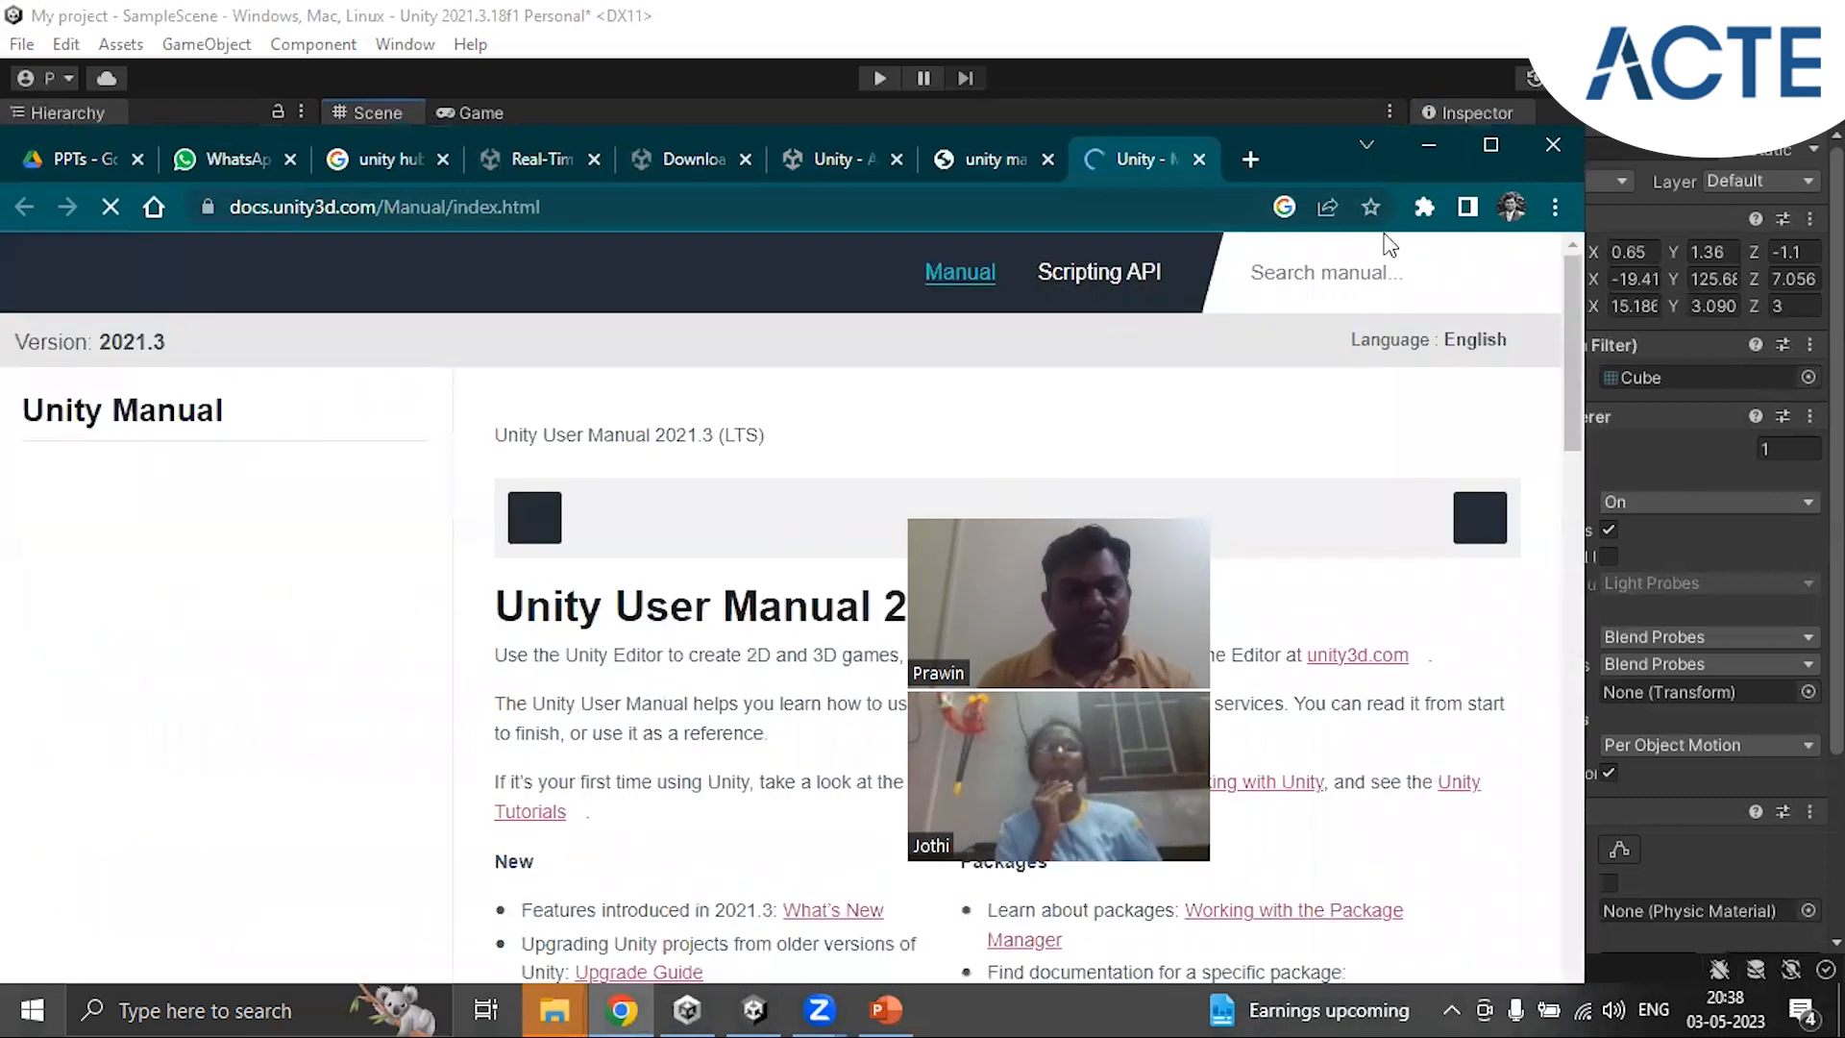
Step: Look through the Unity User Manual sections and open the expanded "Working in Unity" topic
left_click_drag(1306, 147, 1392, 65)
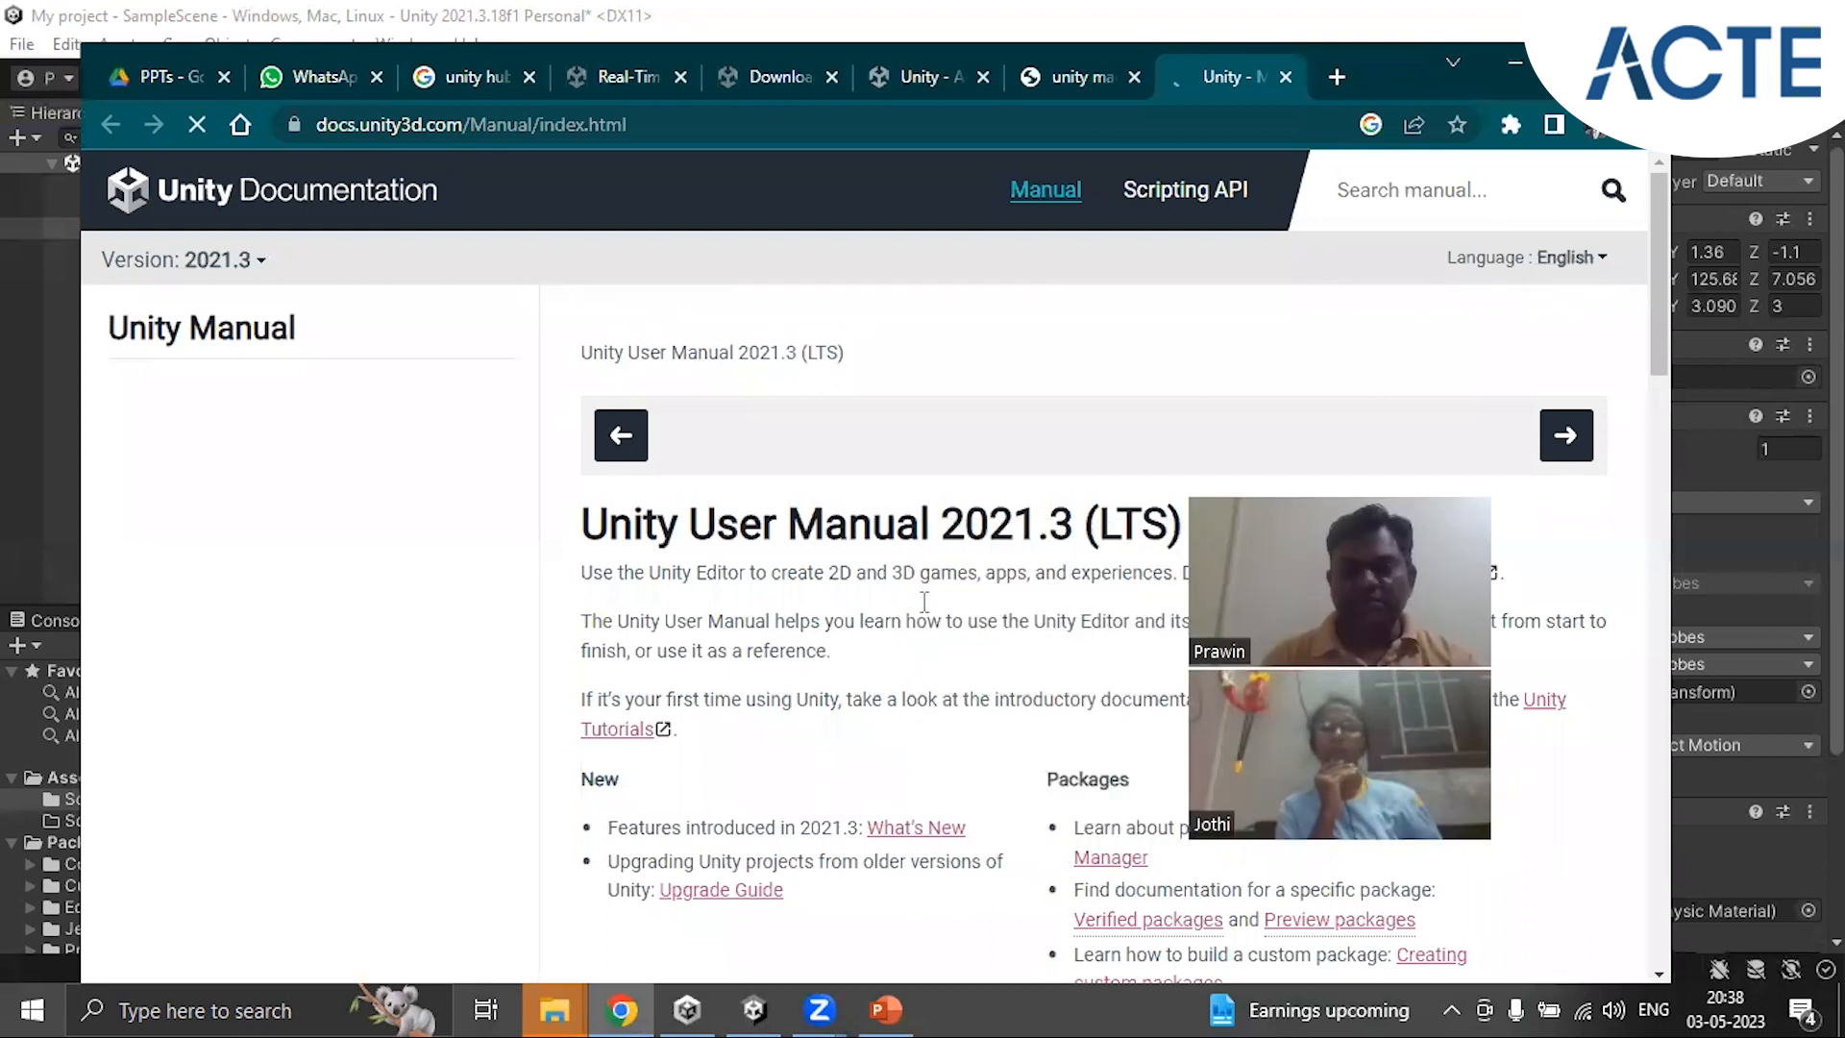
scroll(922, 604, "down", 10)
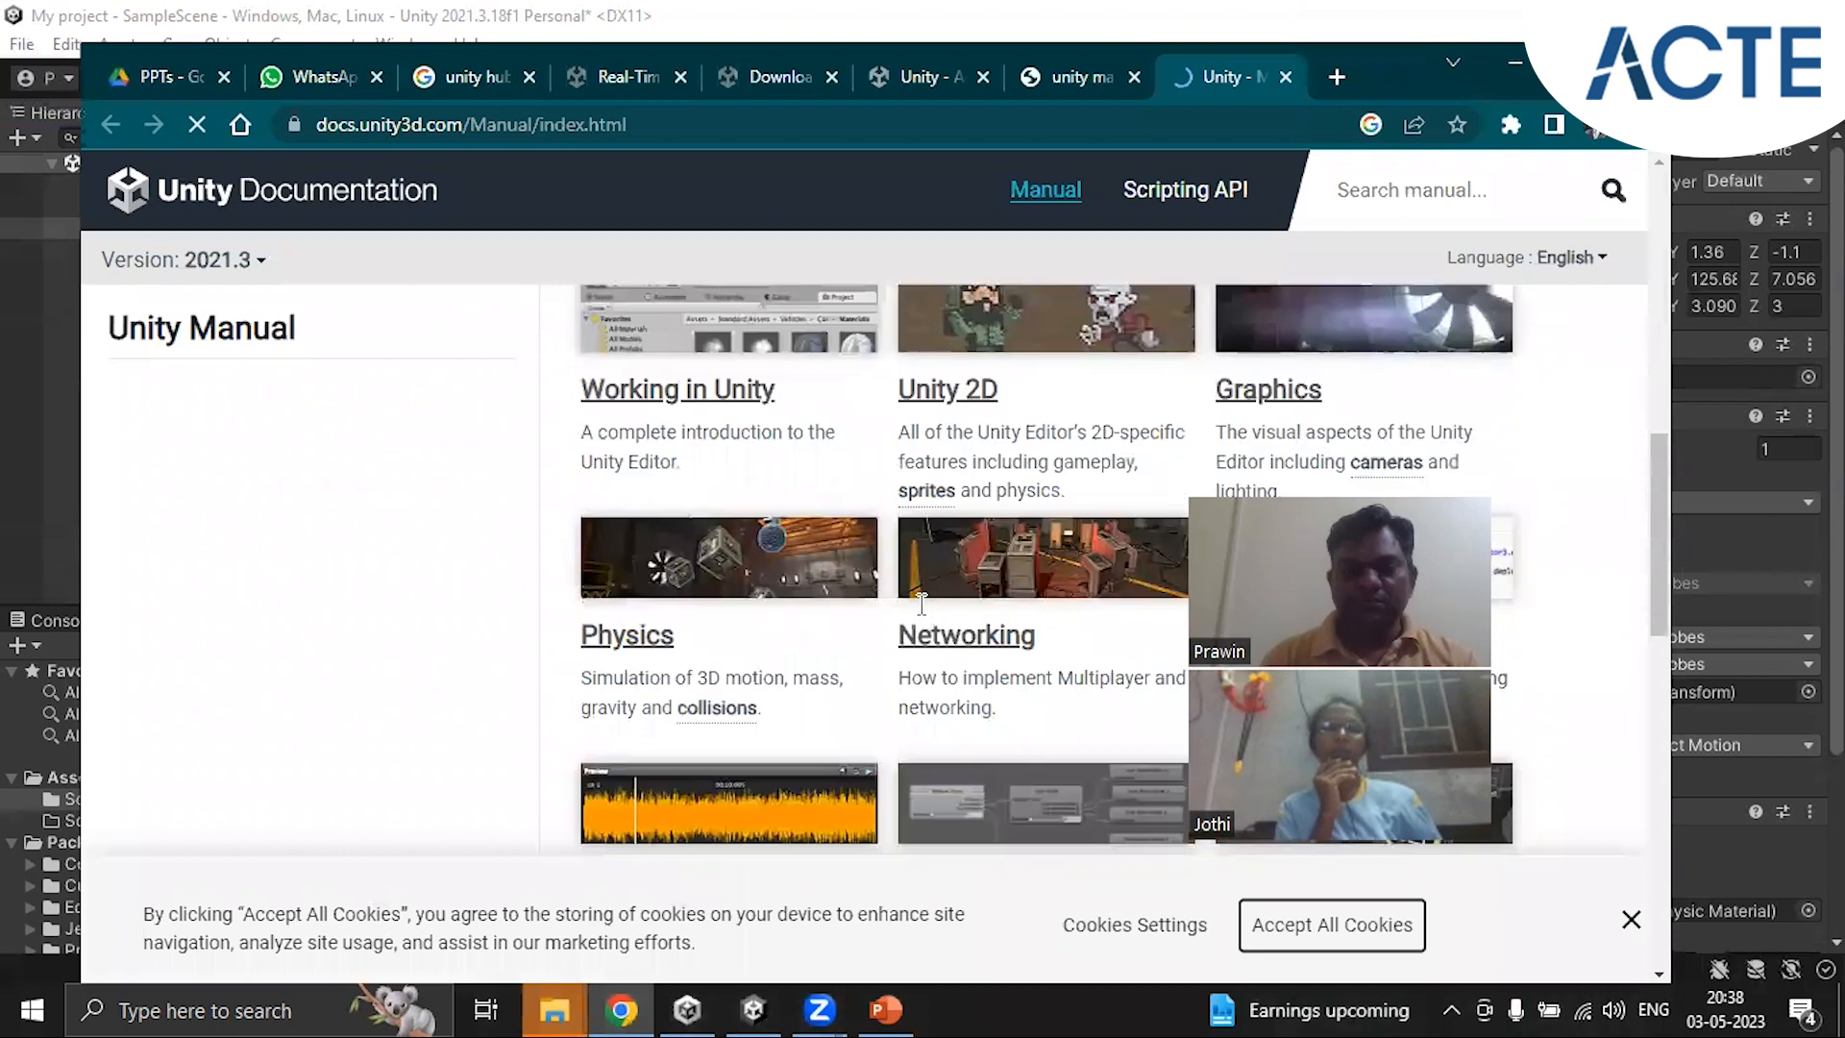
scroll(922, 613, "up", 1)
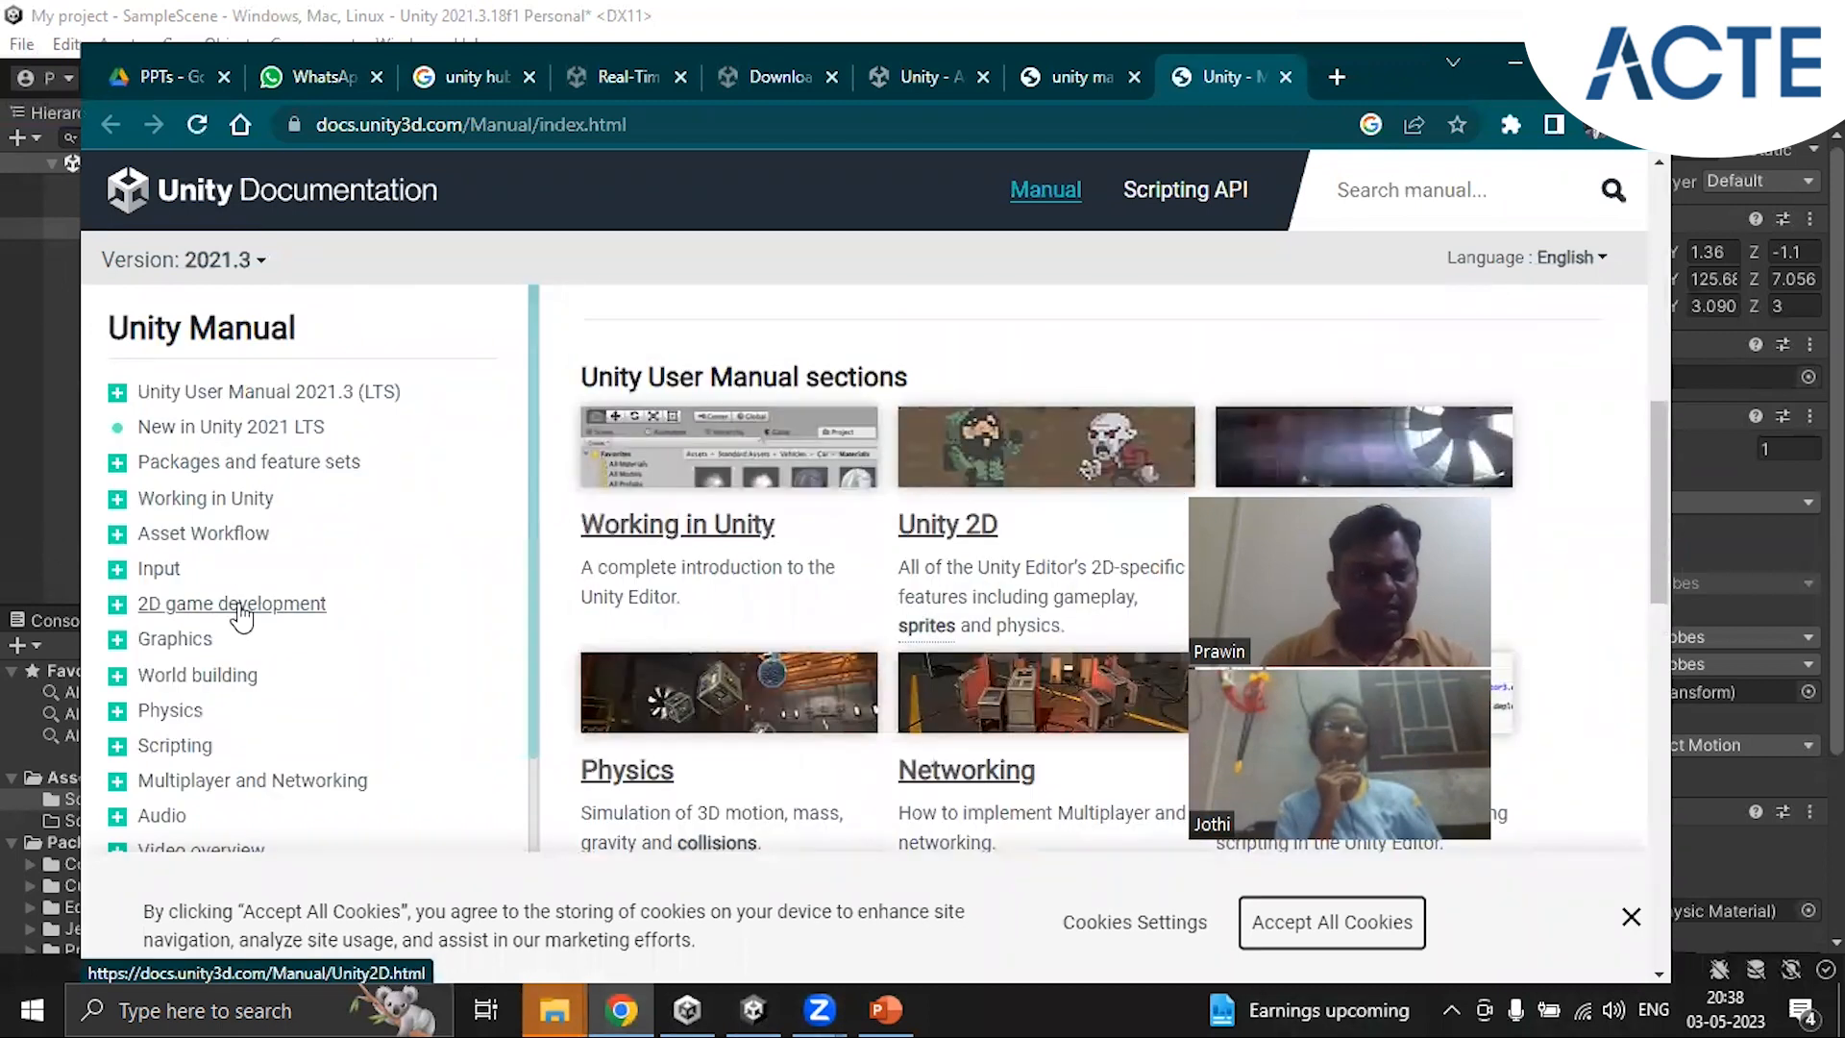
scroll(255, 604, "down", 1)
scroll(229, 511, "up", 1)
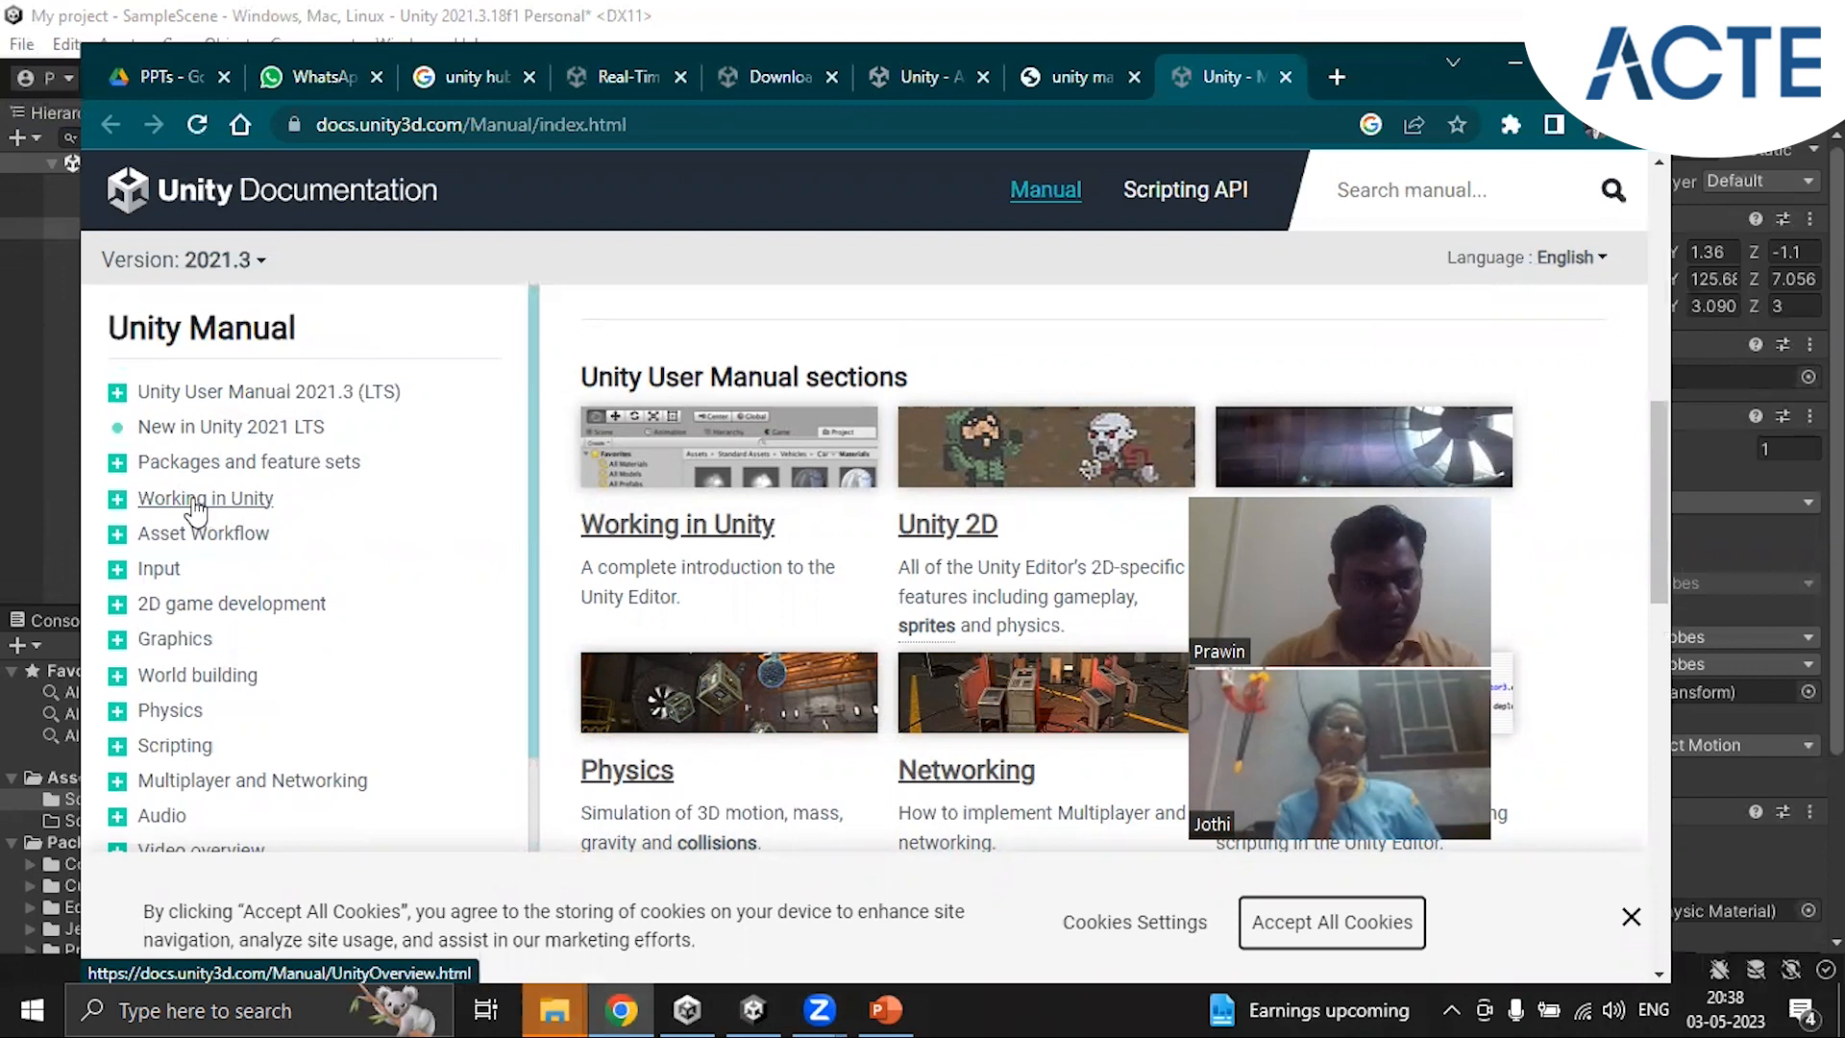
left_click(124, 502)
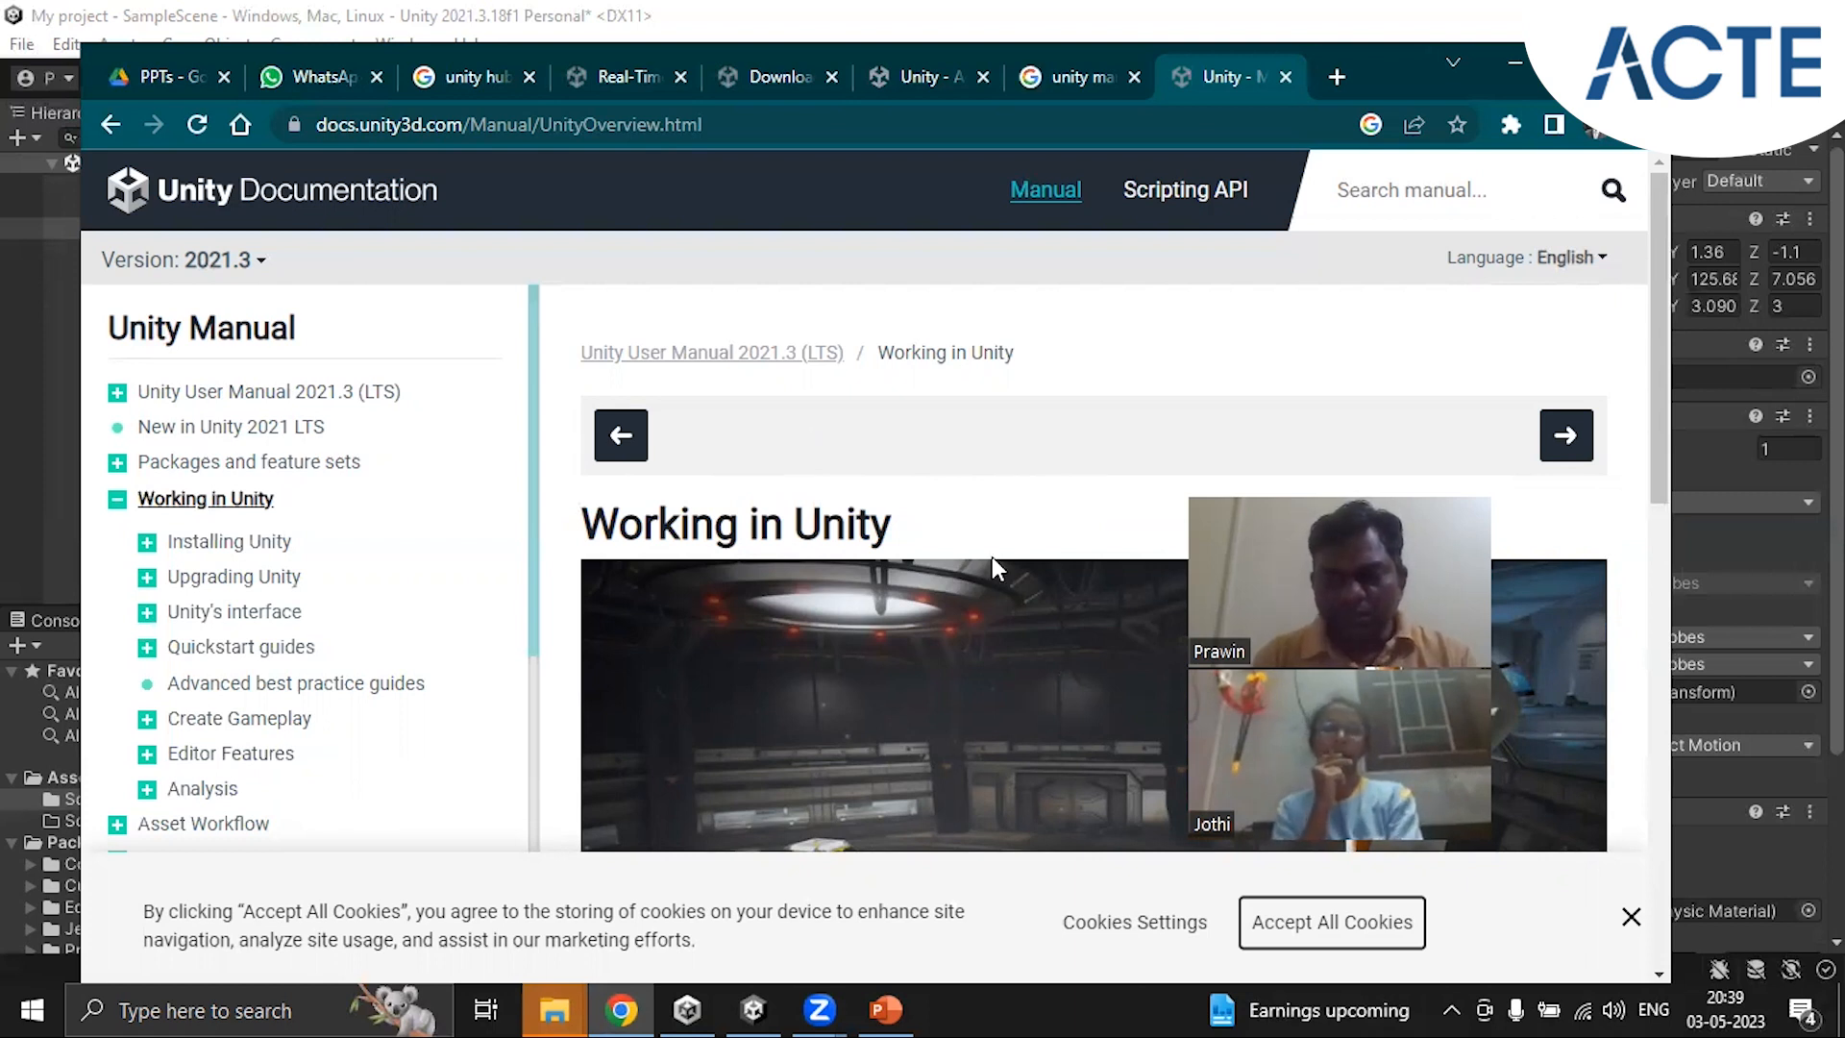
Step: View the site's cookie preferences without changing them, dismiss the cookie banner, and maximize the browser window
left_click(1134, 926)
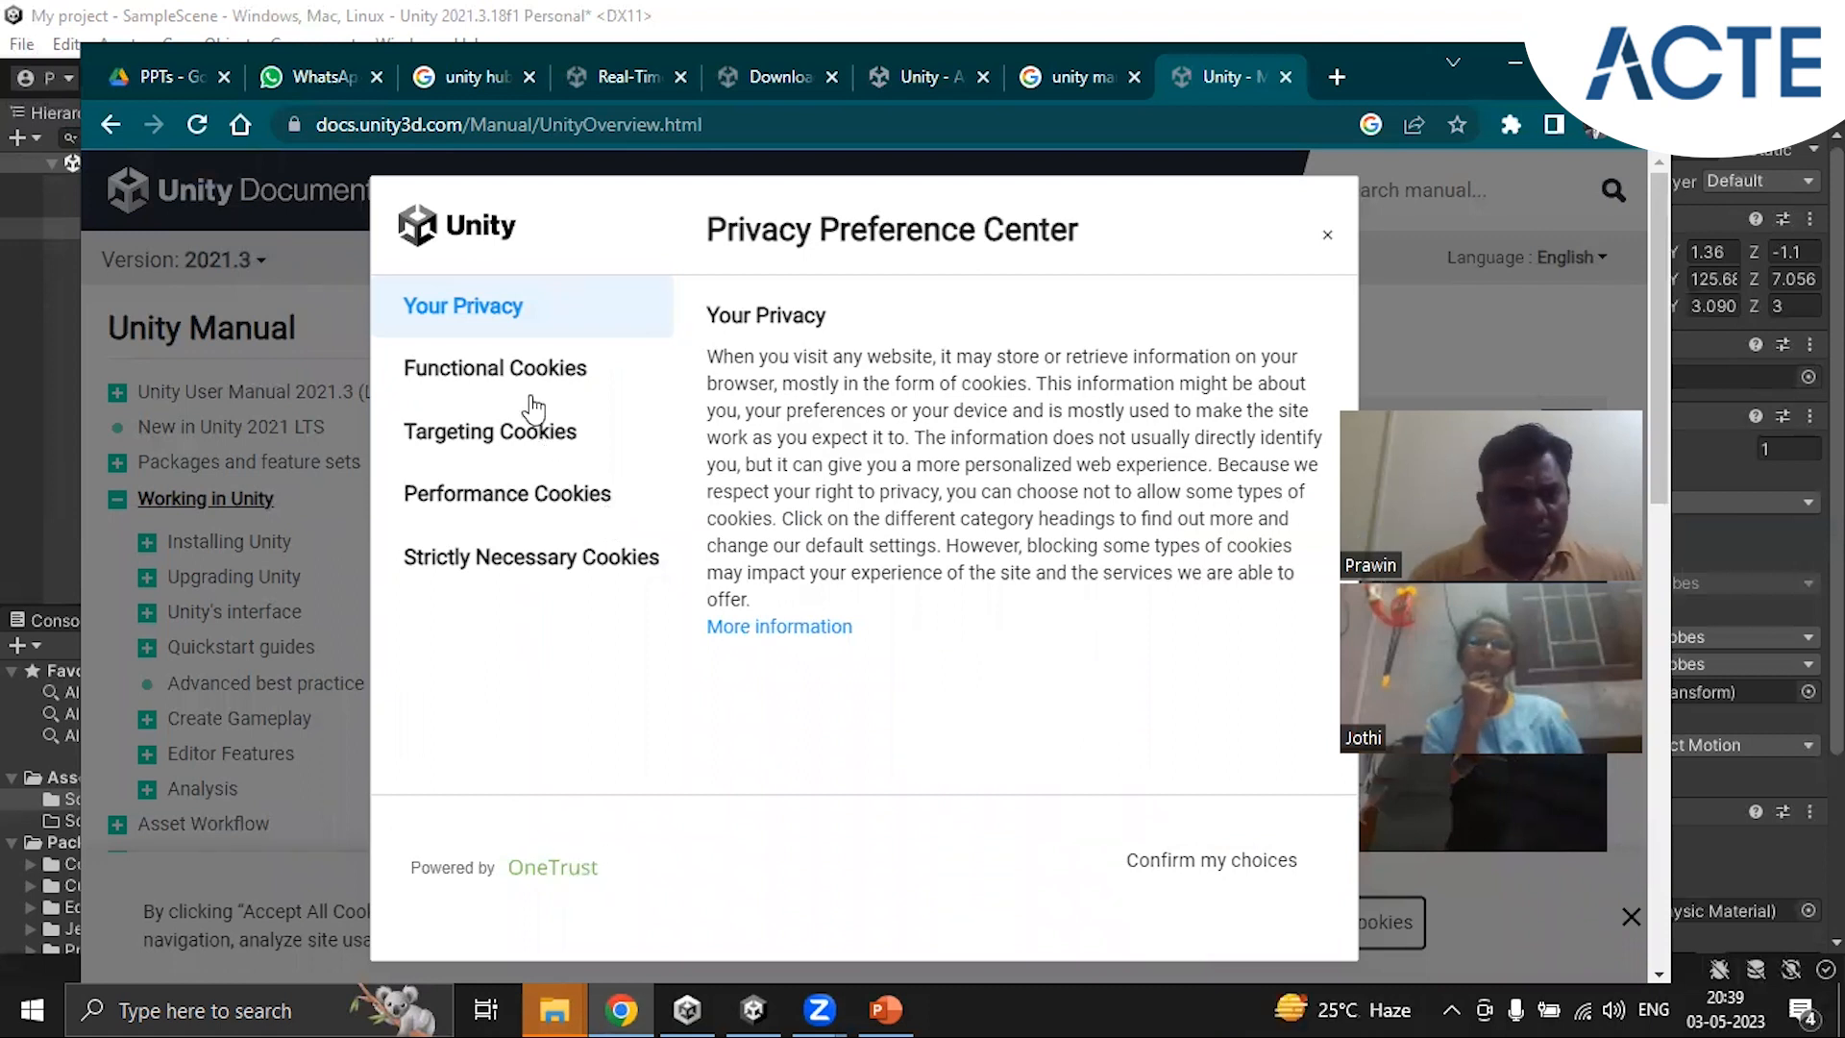
left_click(1332, 243)
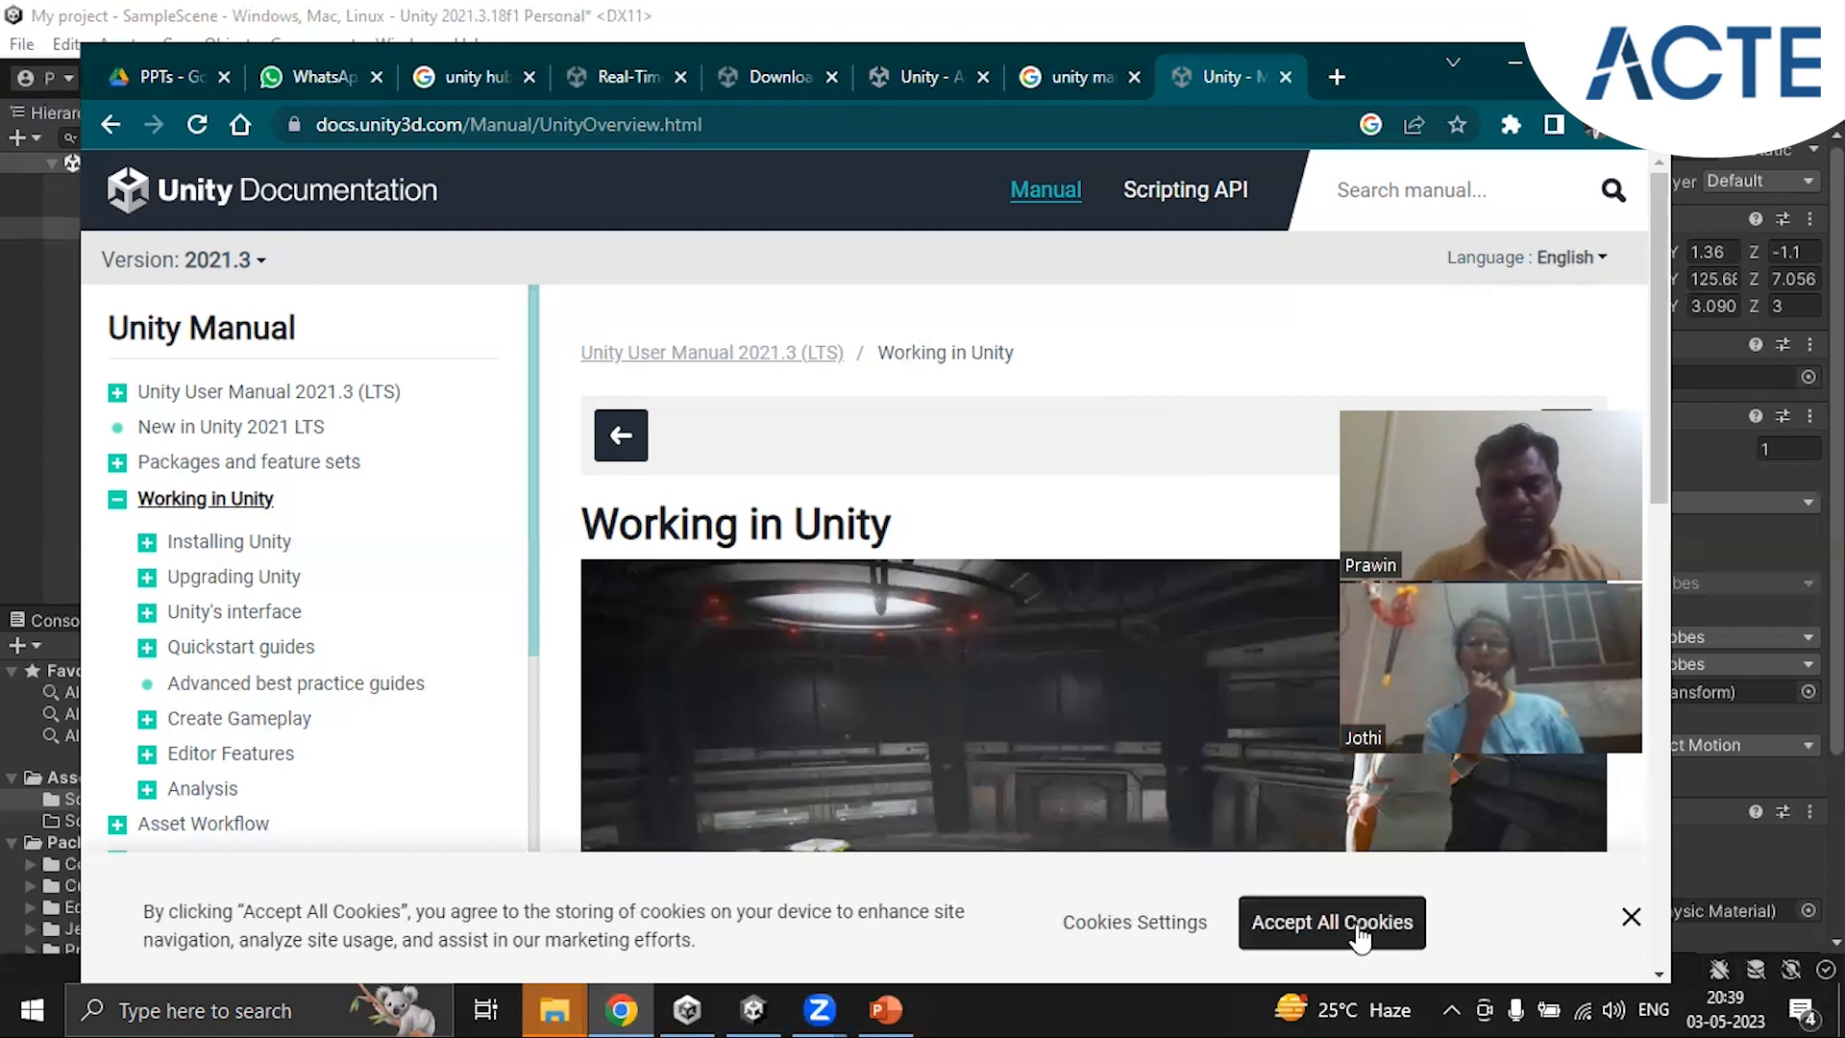
left_click(1633, 917)
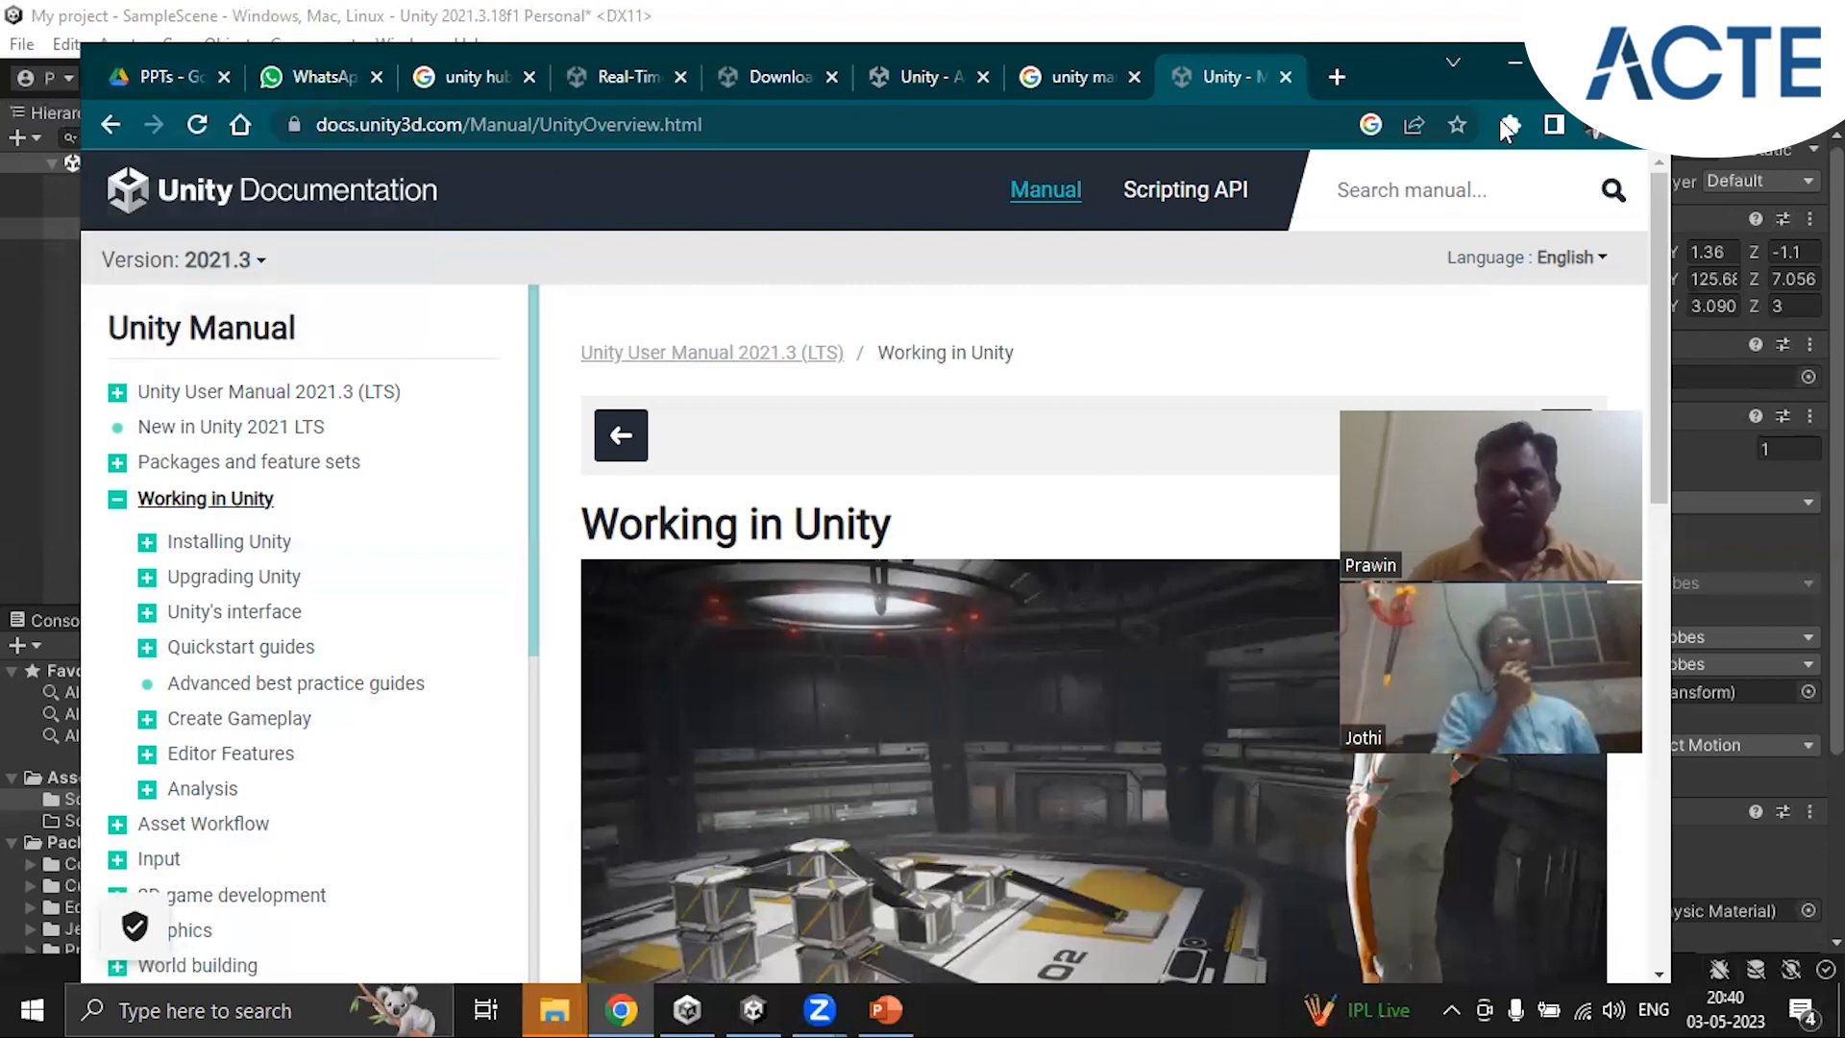
left_click(1573, 62)
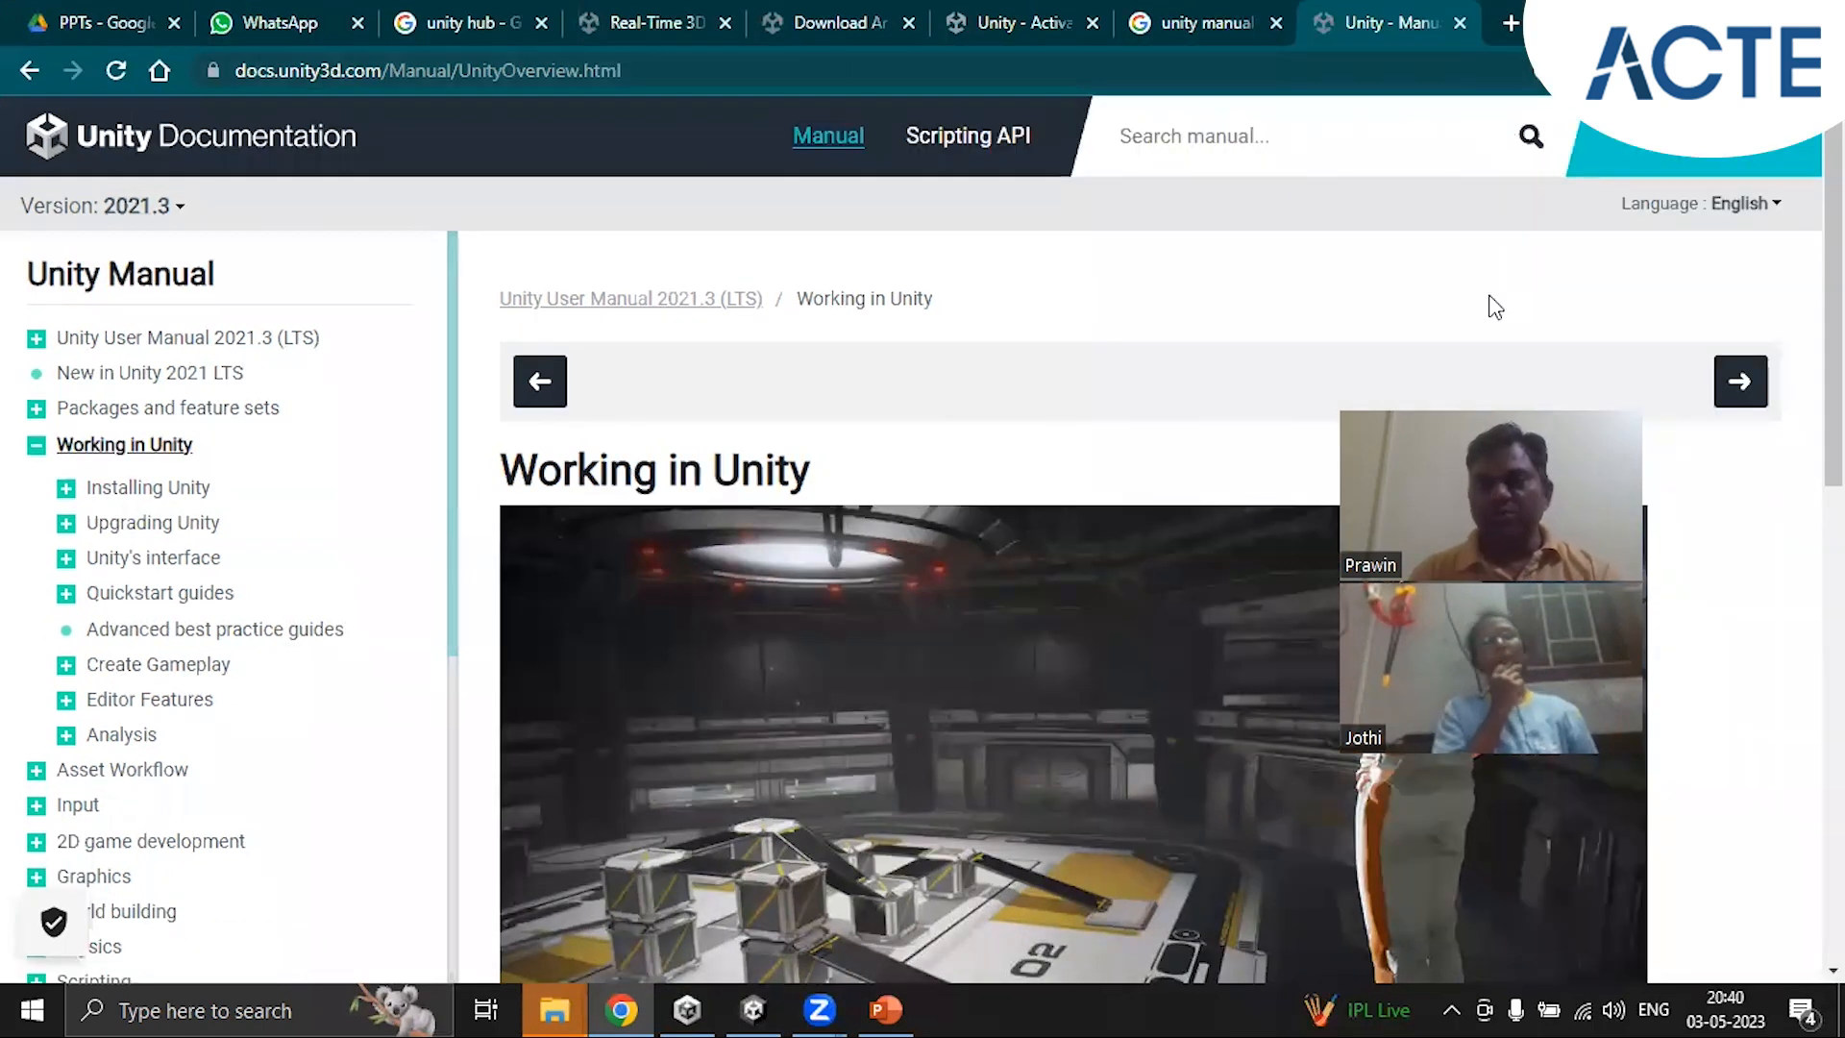